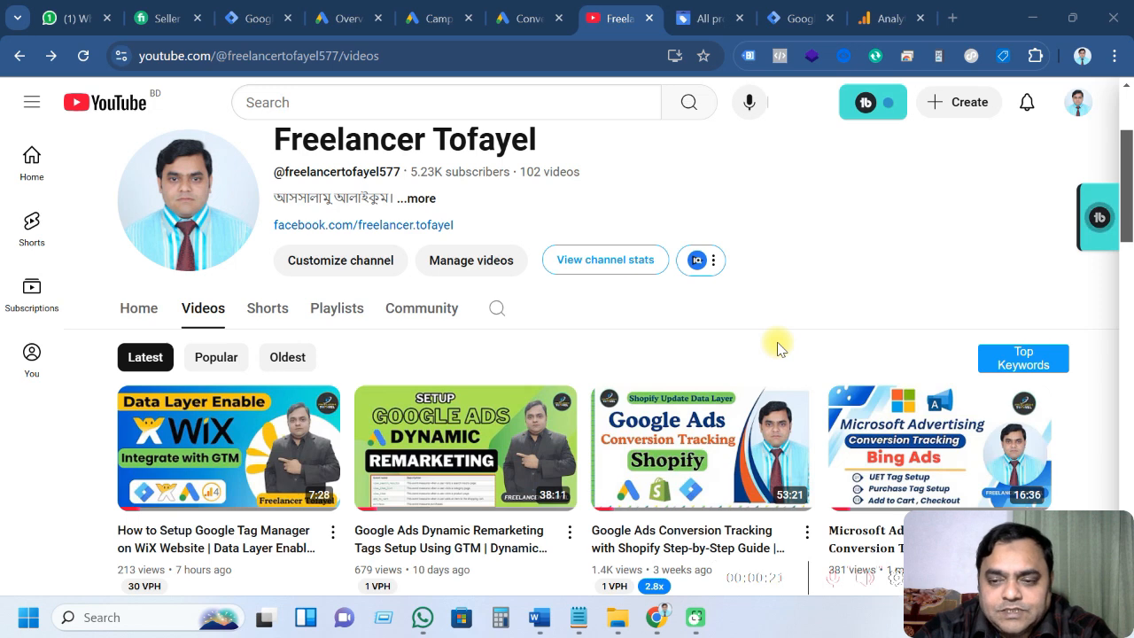
Review the GA4 data stream and the bestsweets.ch tags list, then minimize Chrome to reveal the Word notes
left_click(868, 16)
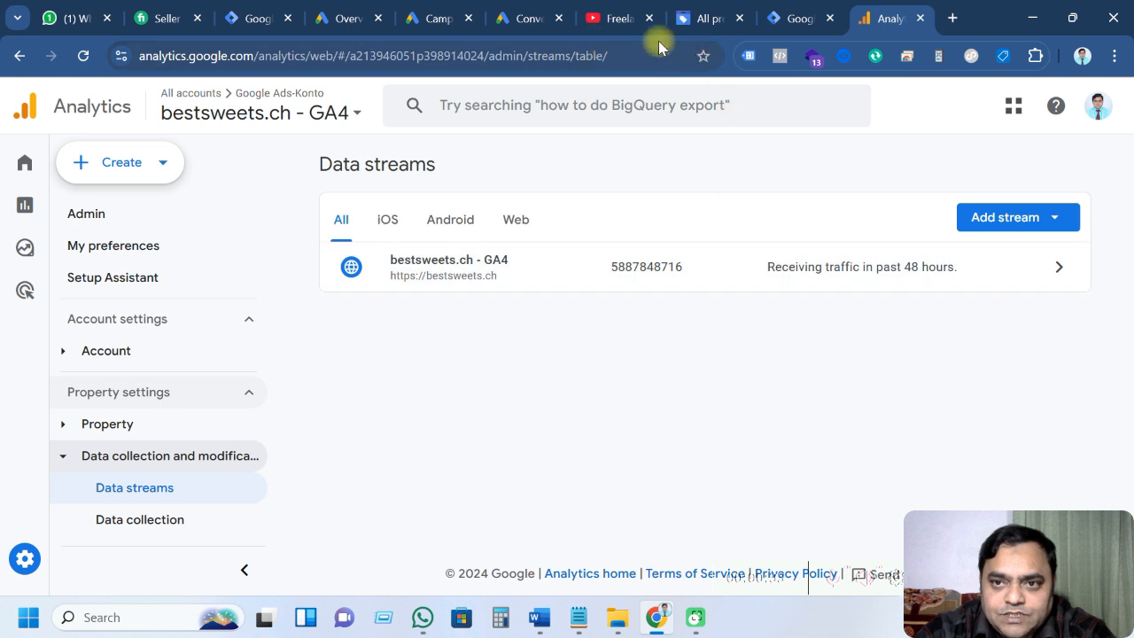
left_click(787, 21)
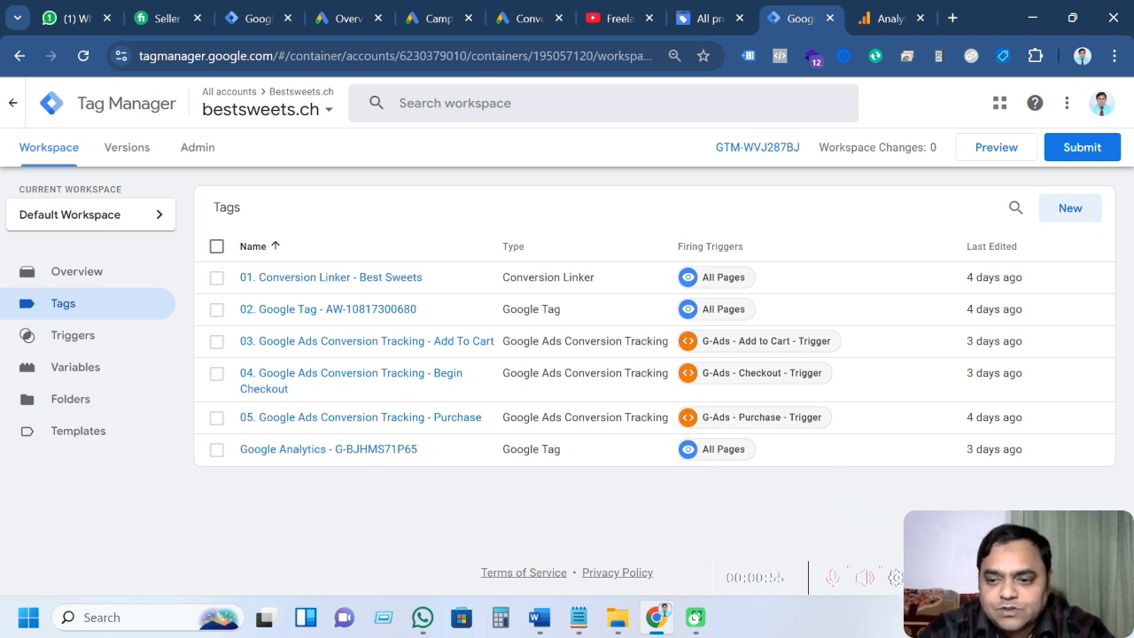
left_click(658, 618)
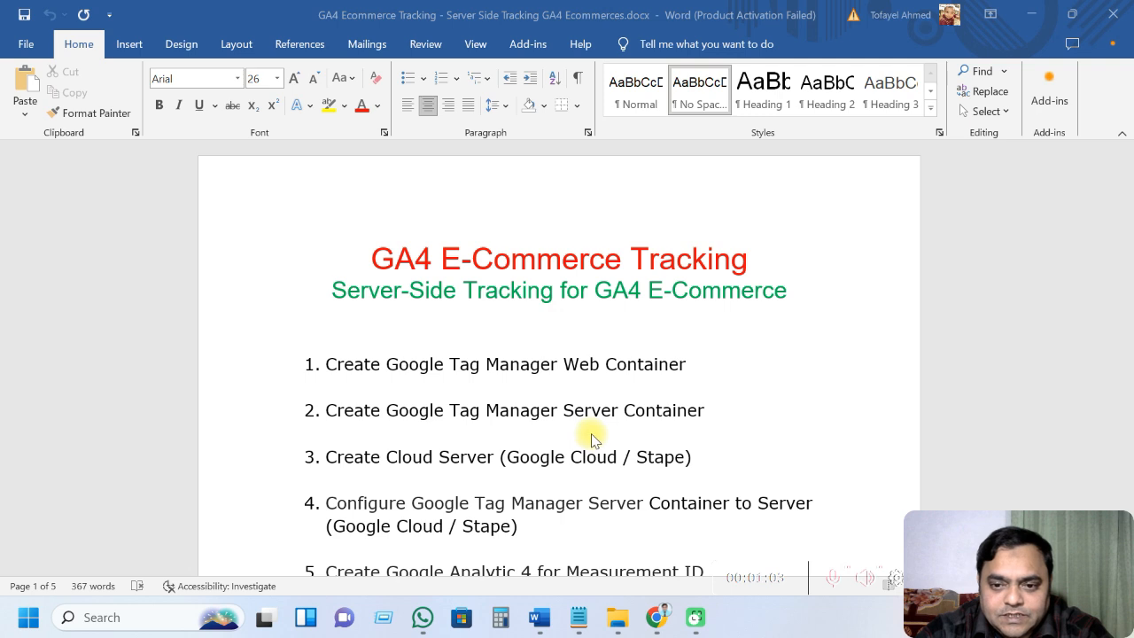
scroll(591, 439, "down", 2)
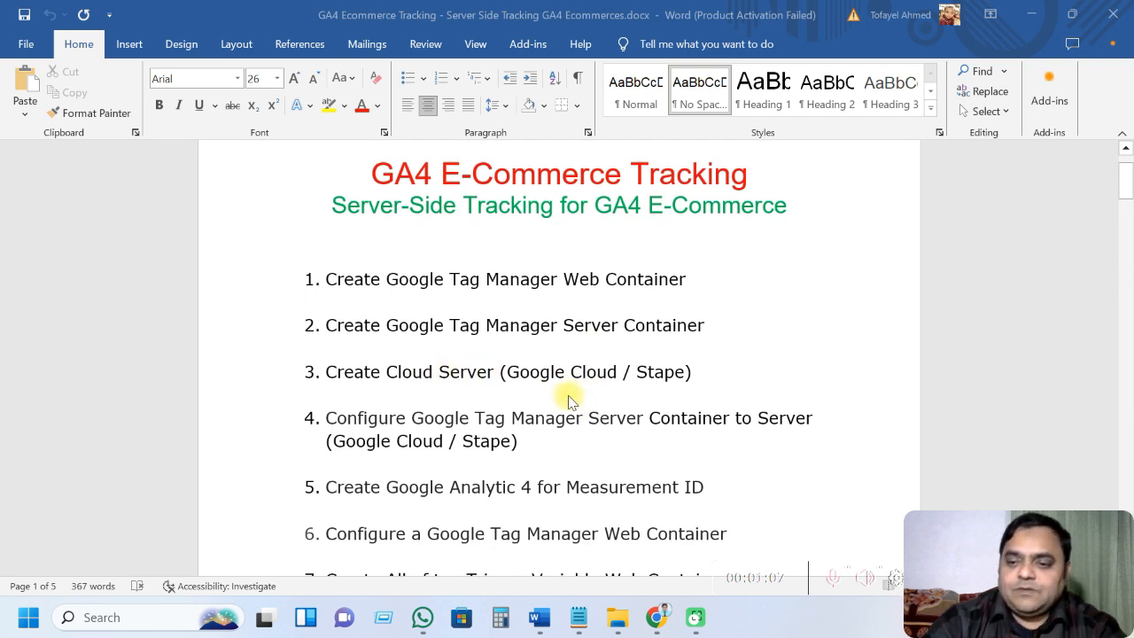
scroll(527, 403, "down", 7)
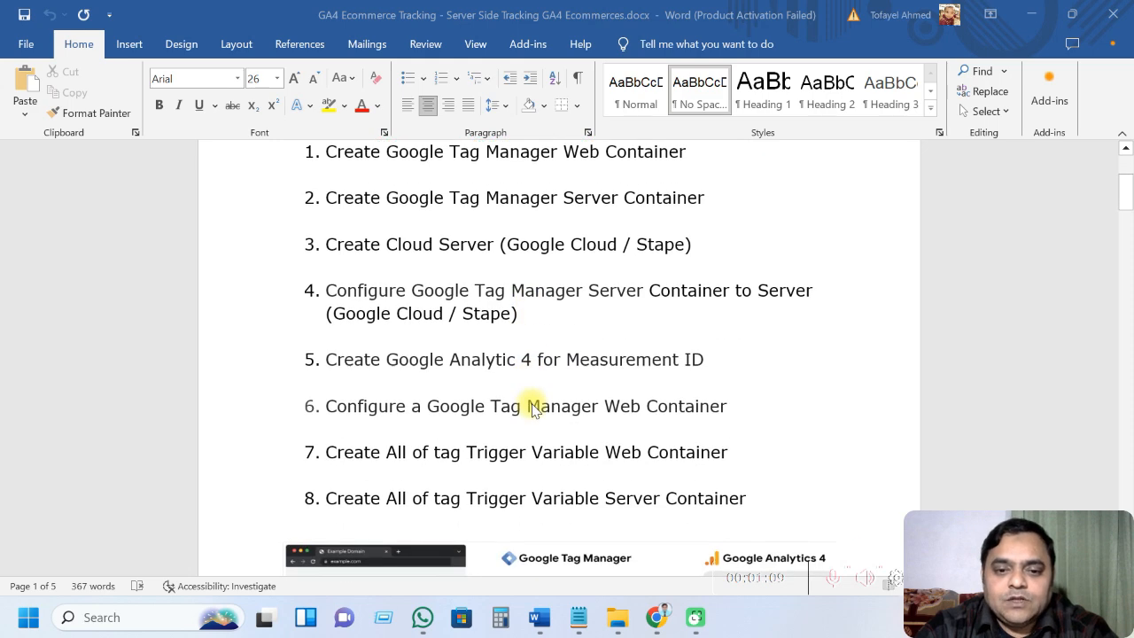
scroll(390, 424, "down", 2)
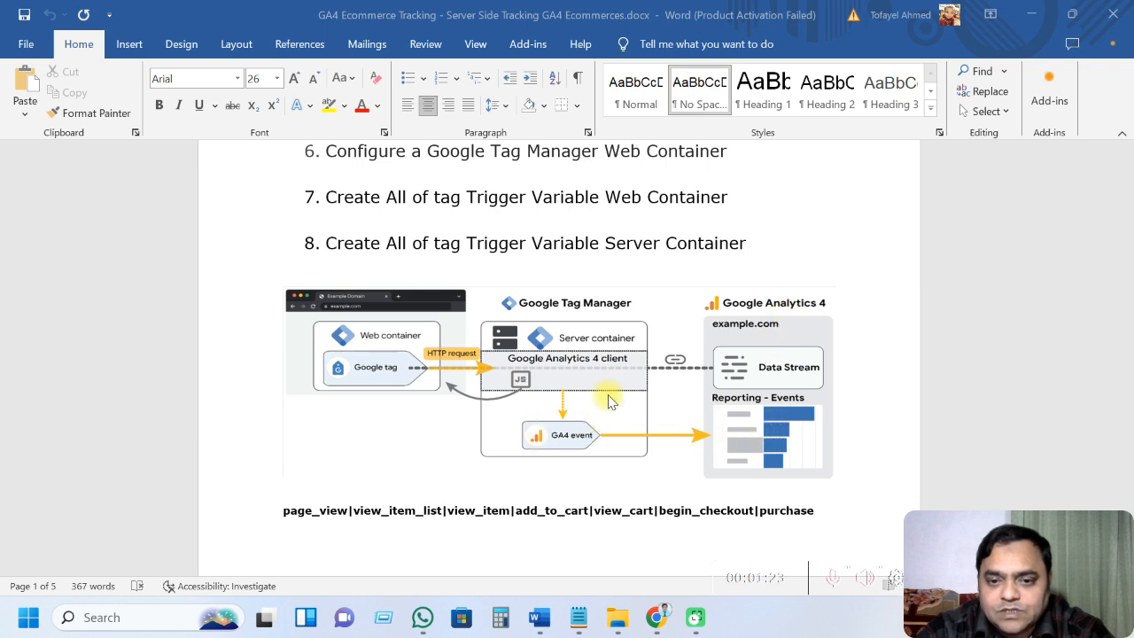
scroll(570, 383, "down", 5)
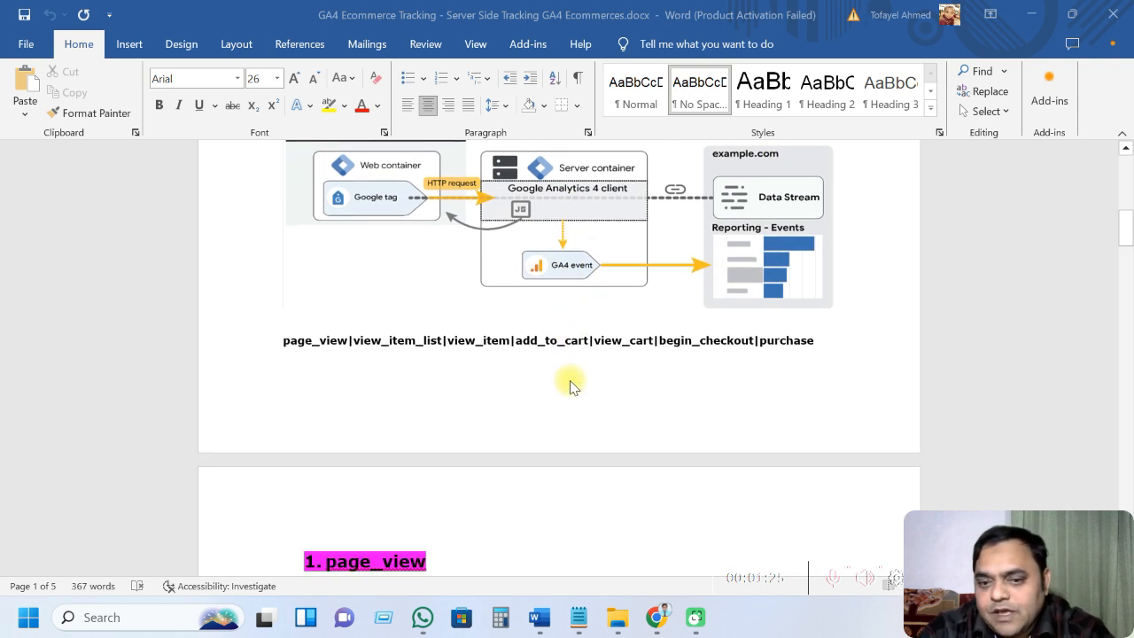
scroll(569, 386, "down", 3)
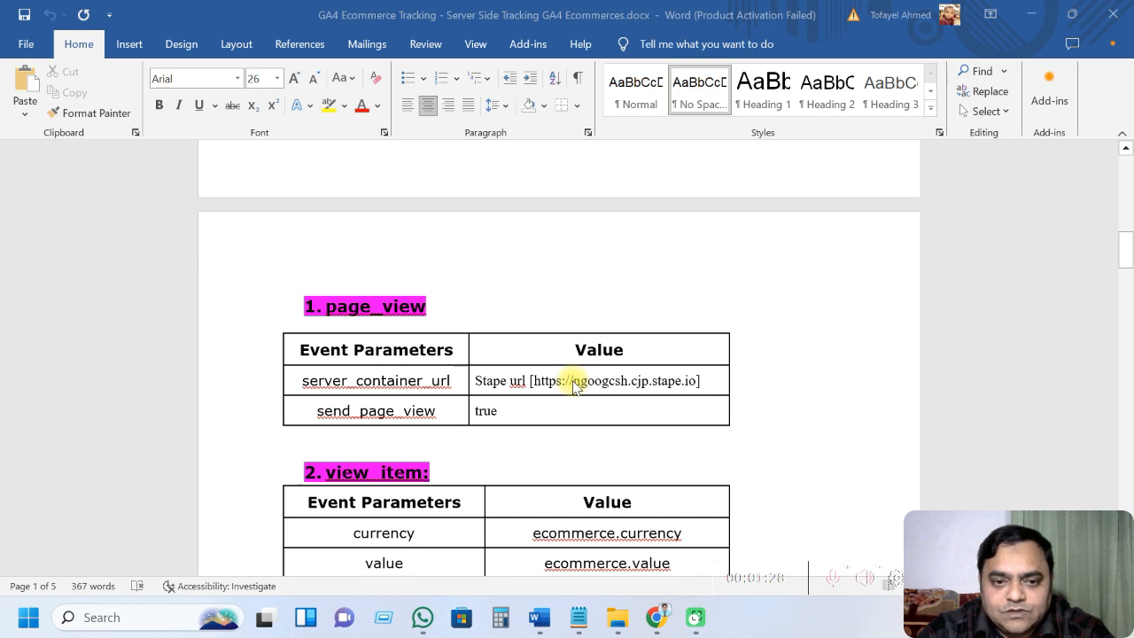
scroll(573, 387, "down", 3)
scroll(573, 387, "down", 2)
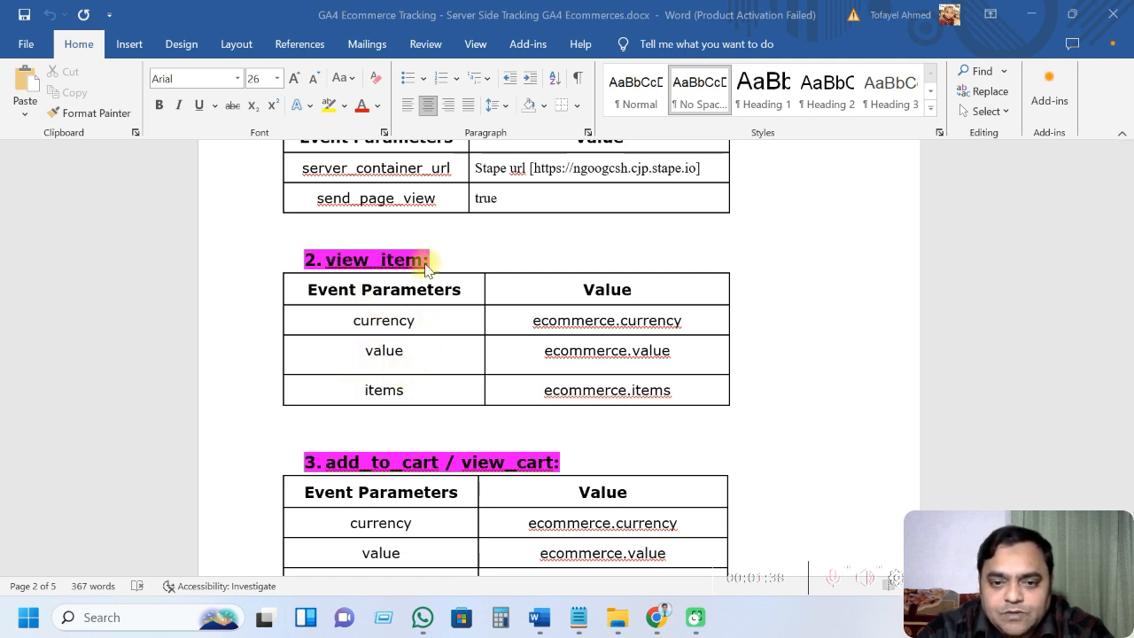
scroll(449, 408, "down", 2)
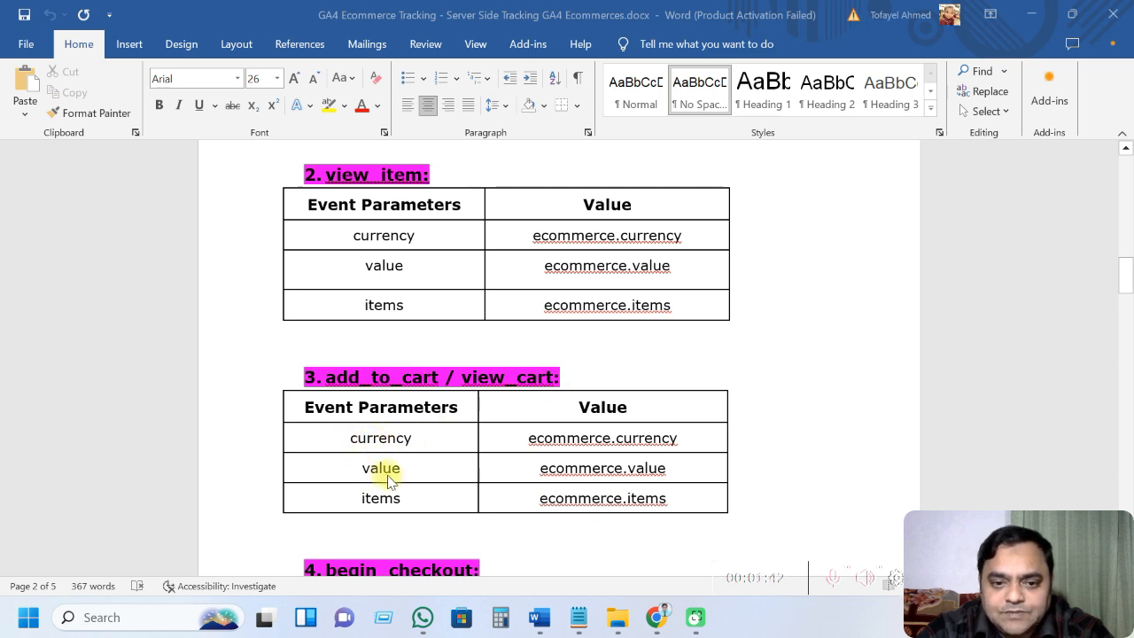
scroll(381, 496, "down", 3)
scroll(381, 479, "down", 1)
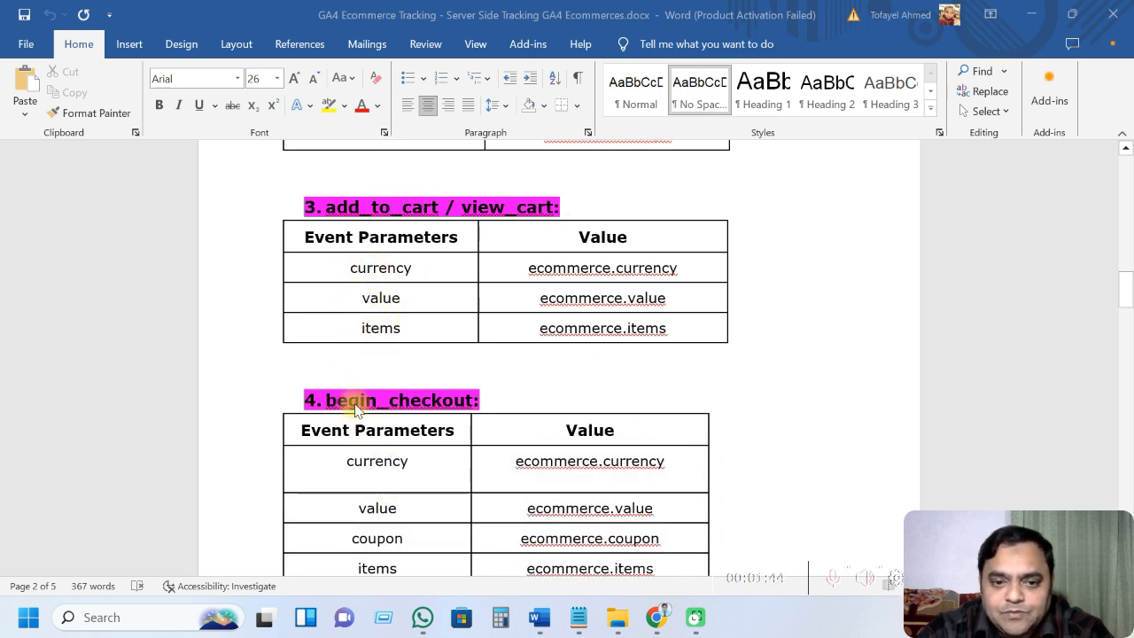
scroll(446, 447, "down", 2)
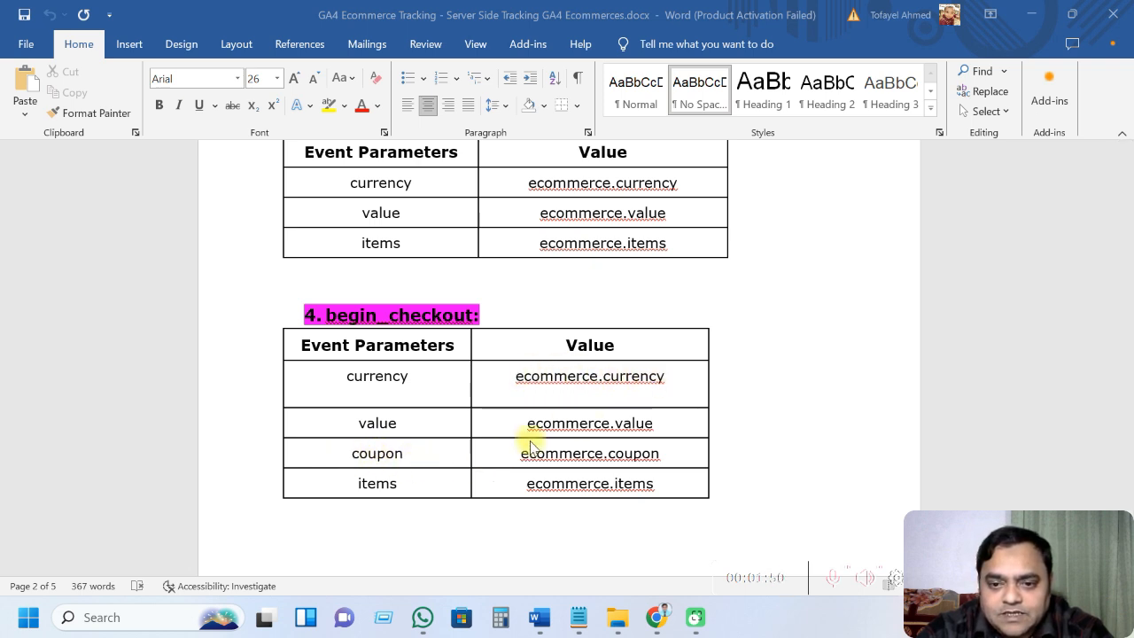
scroll(438, 482, "down", 6)
scroll(438, 481, "down", 2)
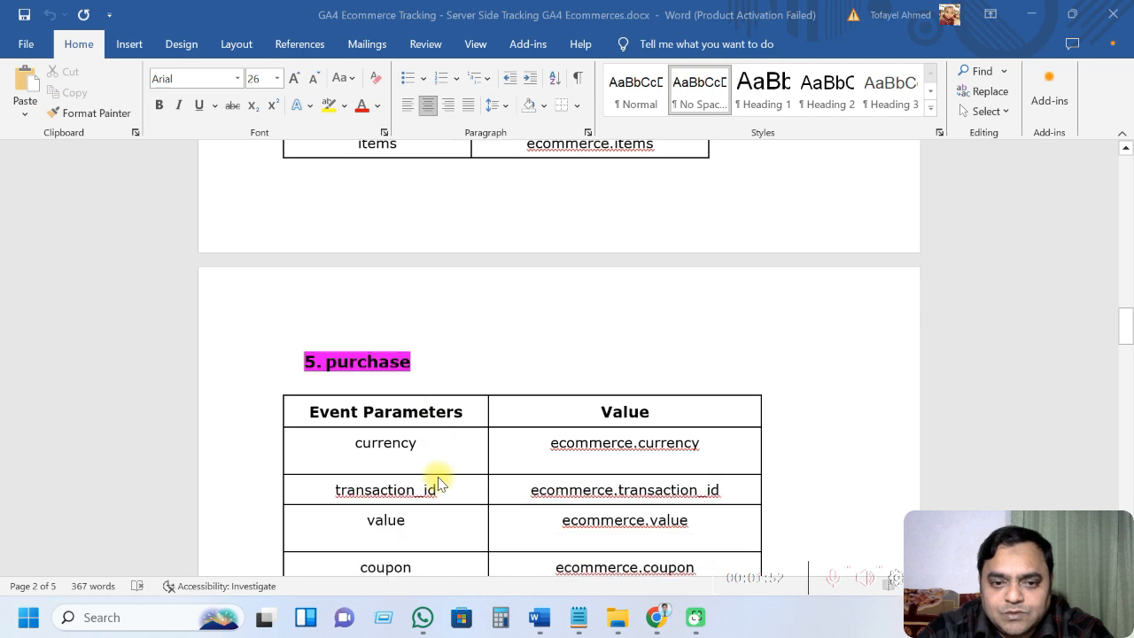
scroll(441, 413, "down", 2)
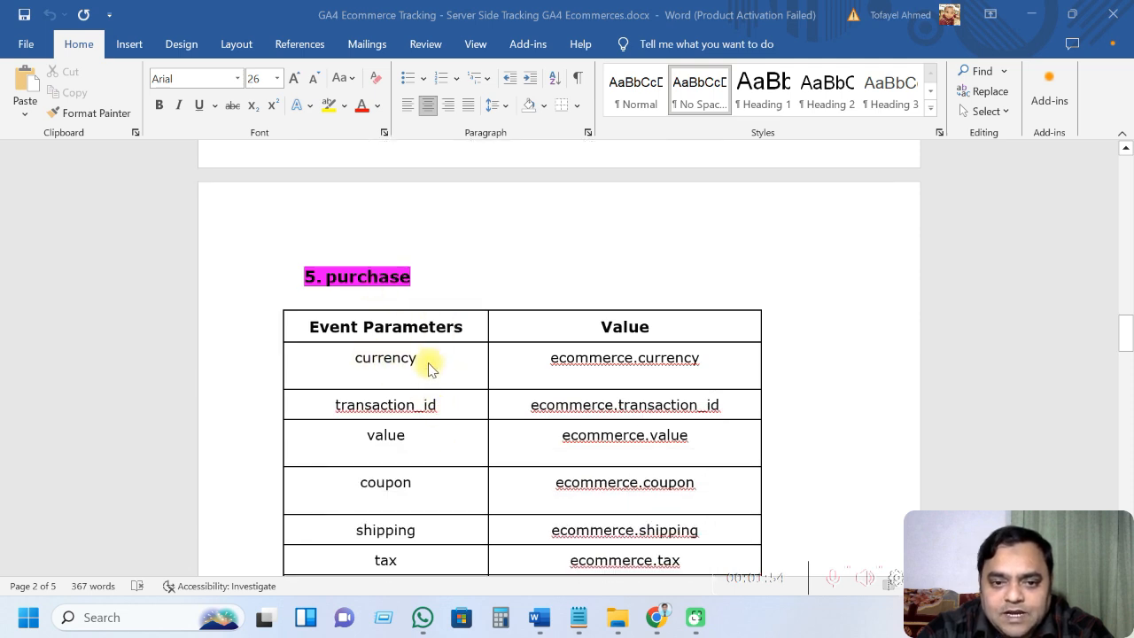
scroll(432, 452, "down", 1)
scroll(432, 452, "down", 1)
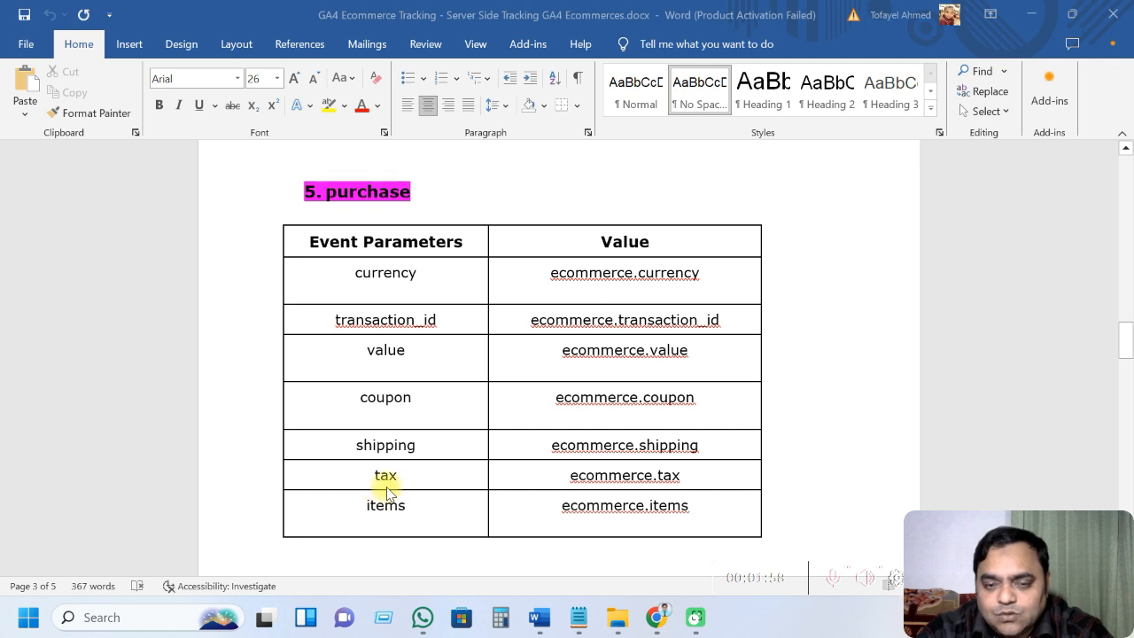
scroll(388, 490, "down", 2)
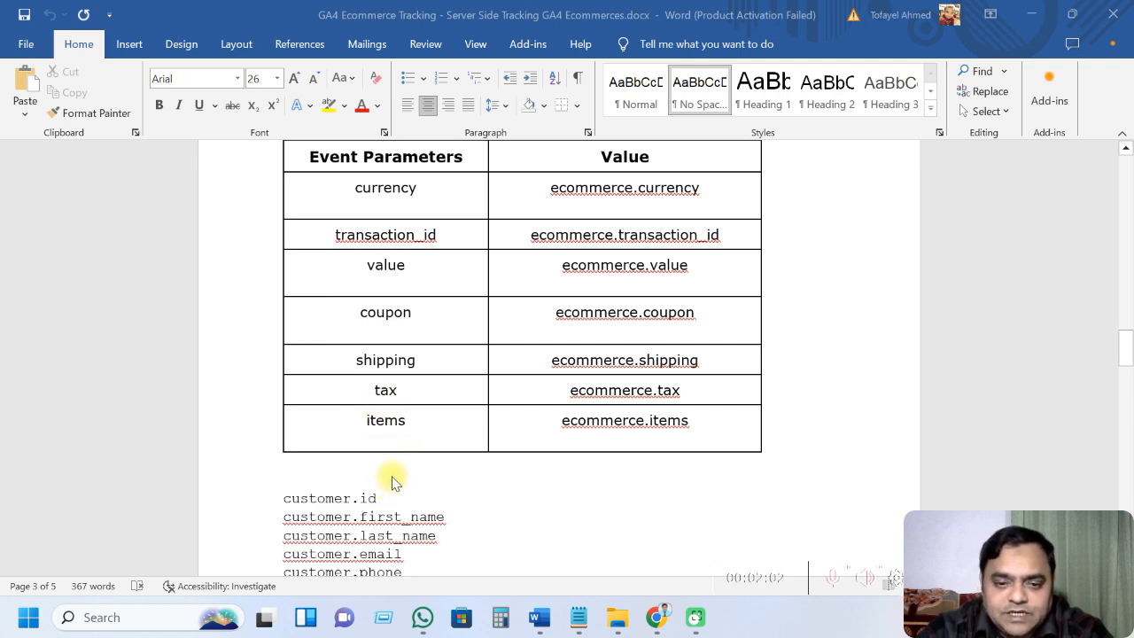
scroll(462, 483, "down", 2)
scroll(463, 483, "down", 12)
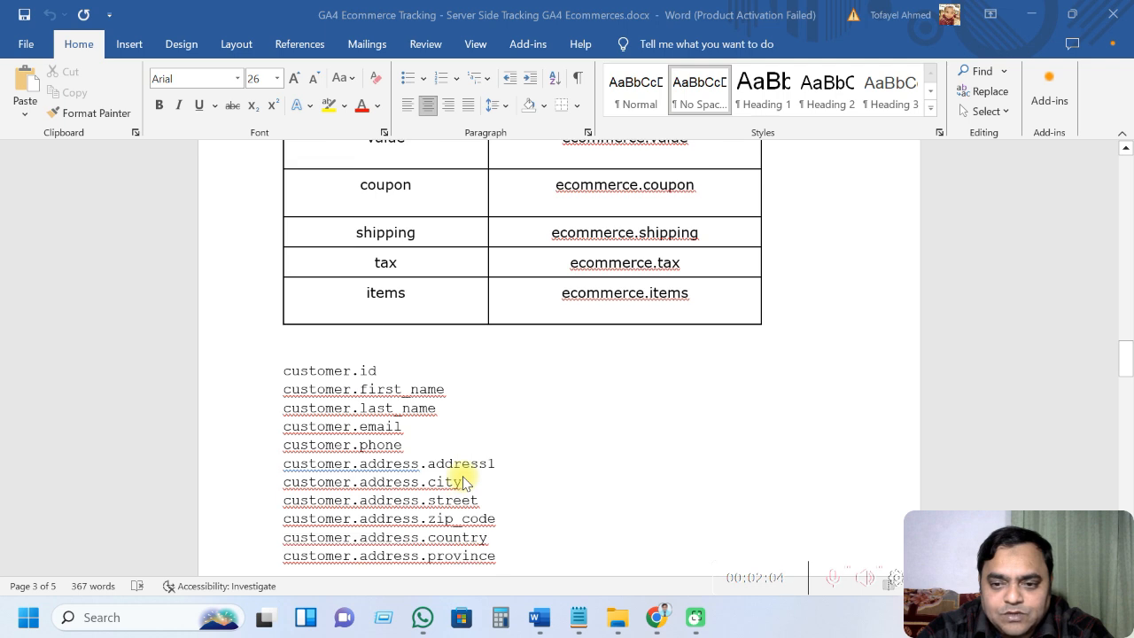
scroll(463, 483, "down", 3)
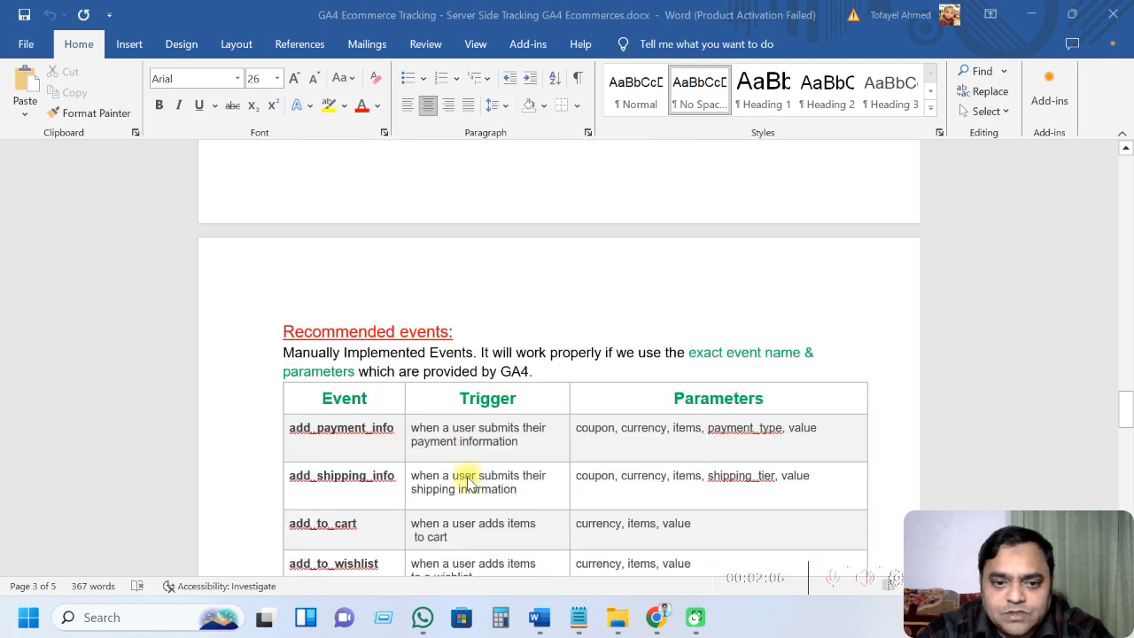
scroll(508, 452, "down", 1)
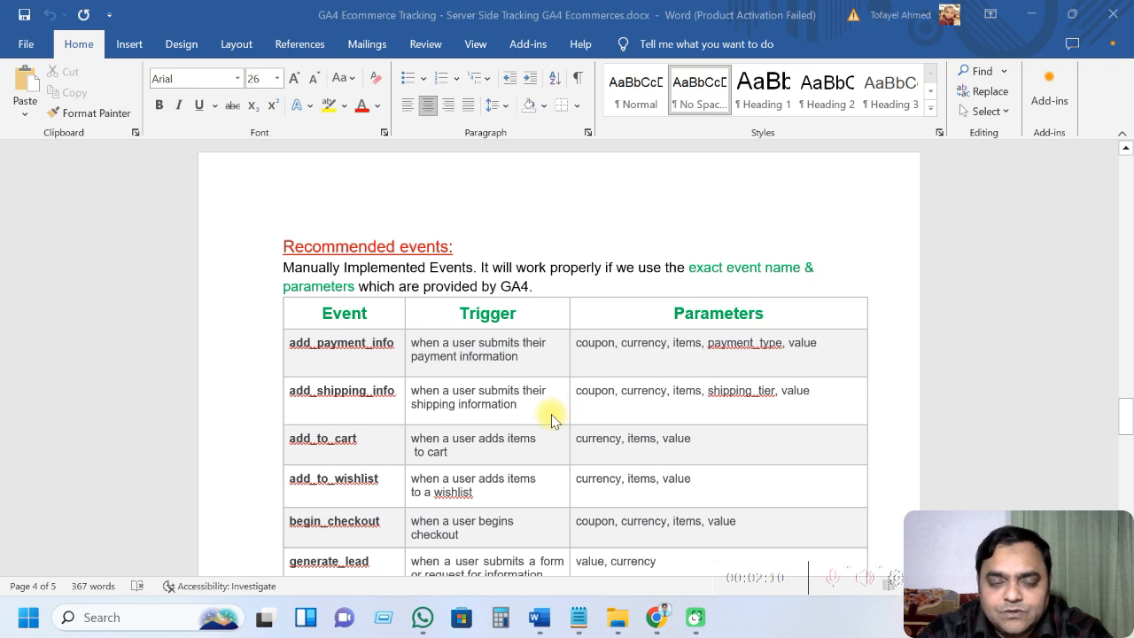
scroll(364, 350, "down", 1)
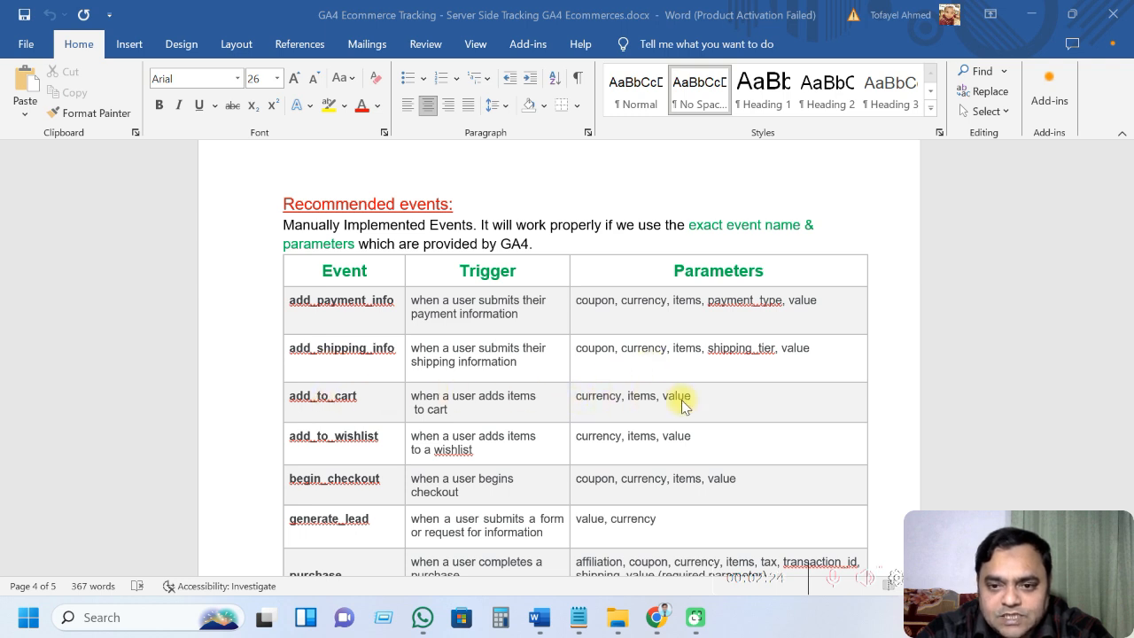
scroll(608, 418, "down", 3)
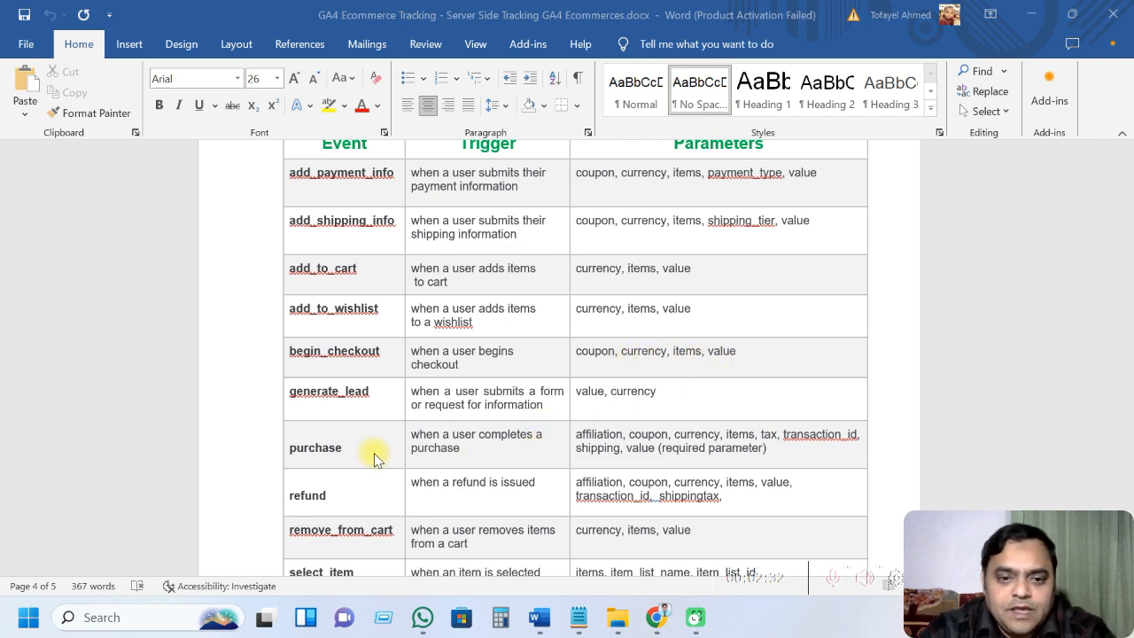
scroll(373, 459, "down", 1)
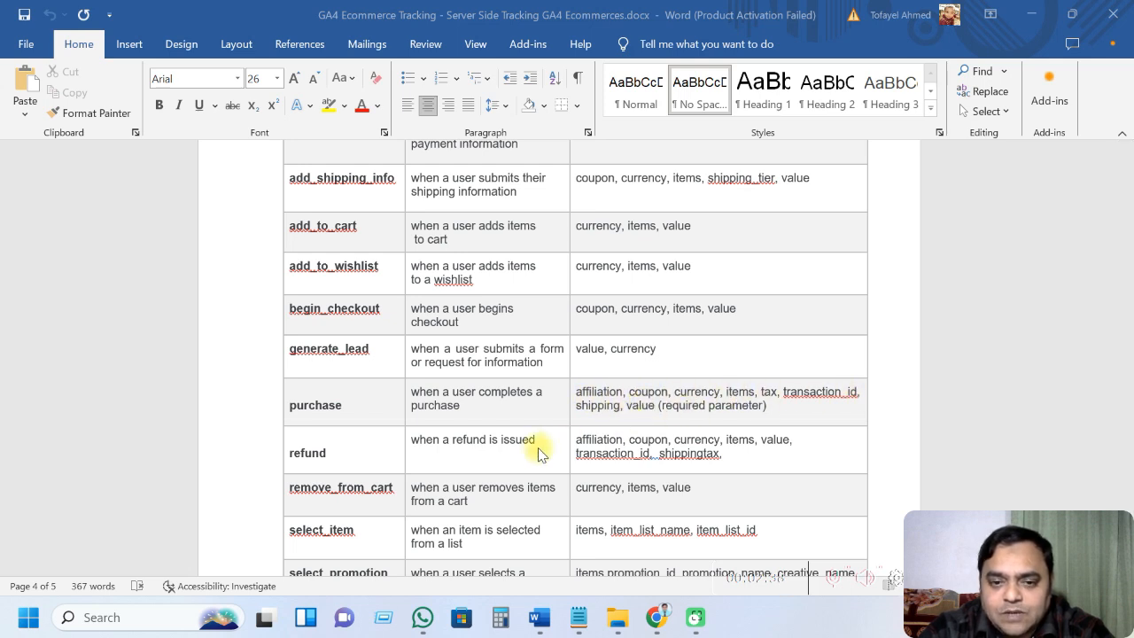
scroll(506, 455, "down", 2)
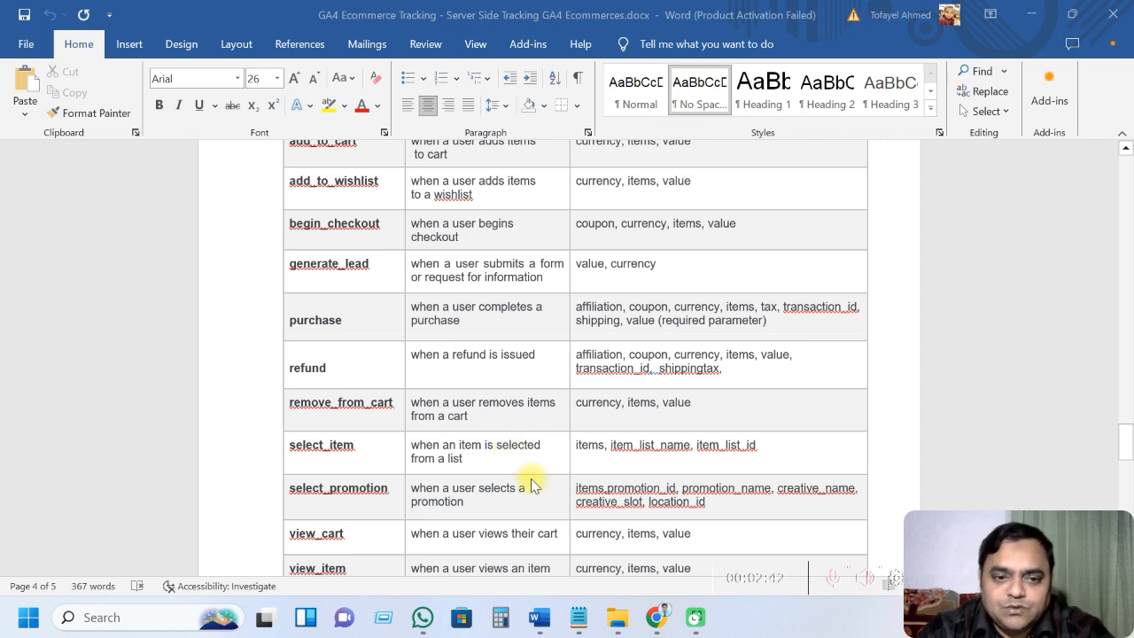
scroll(456, 456, "down", 3)
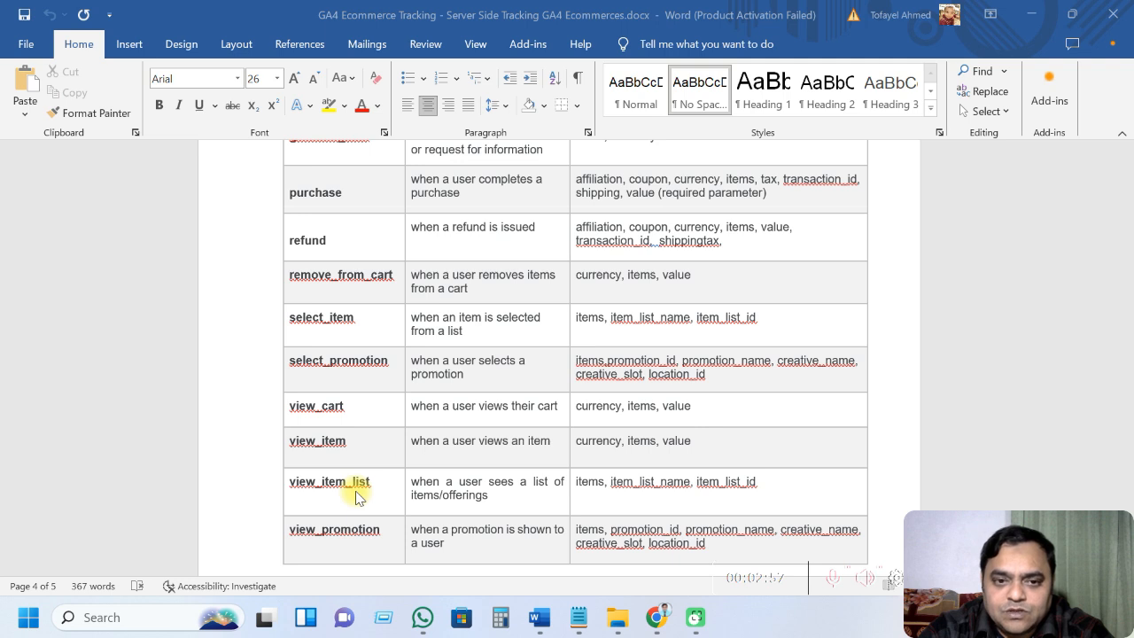
scroll(356, 496, "up", 8)
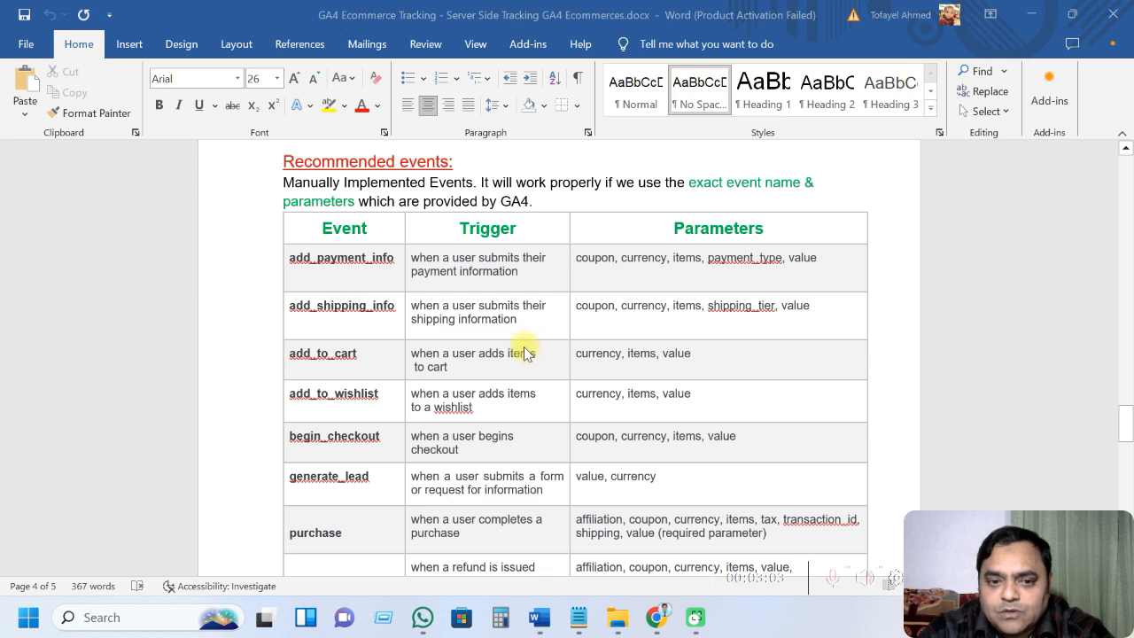
scroll(377, 405, "down", 1)
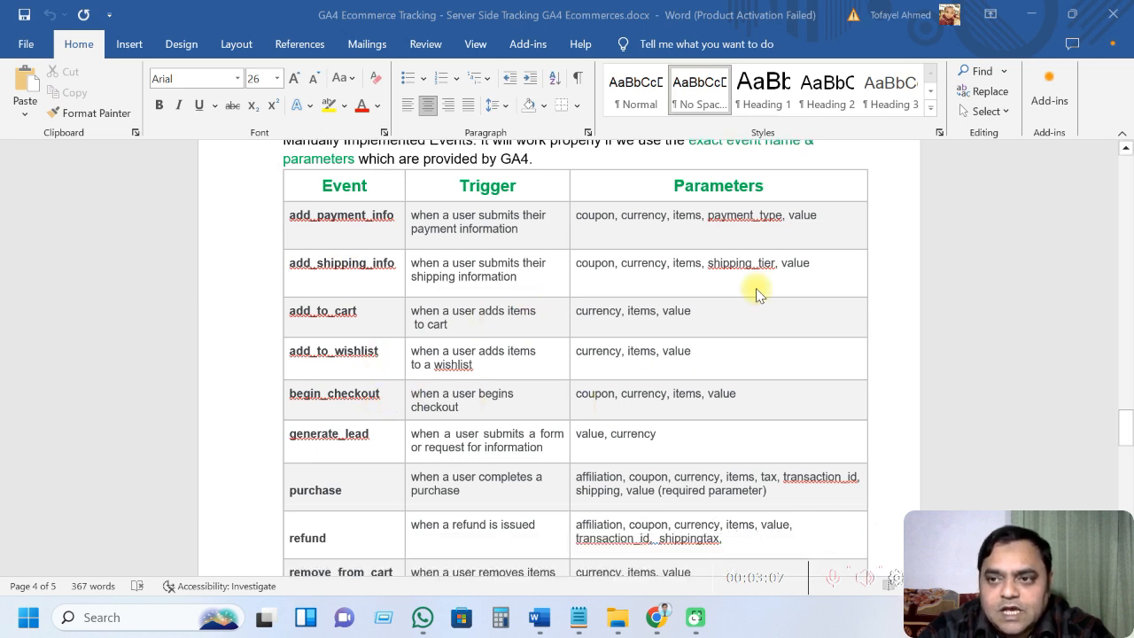
scroll(581, 461, "up", 20)
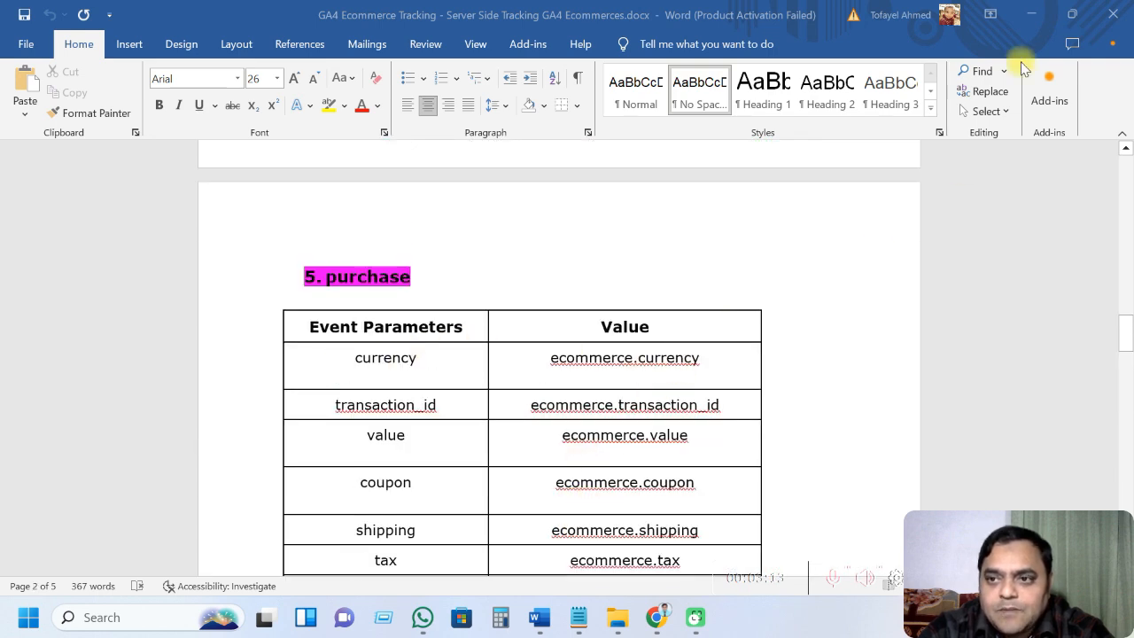
Hide Word and bring Chrome back on the Google Analytics tab
left_click(1030, 20)
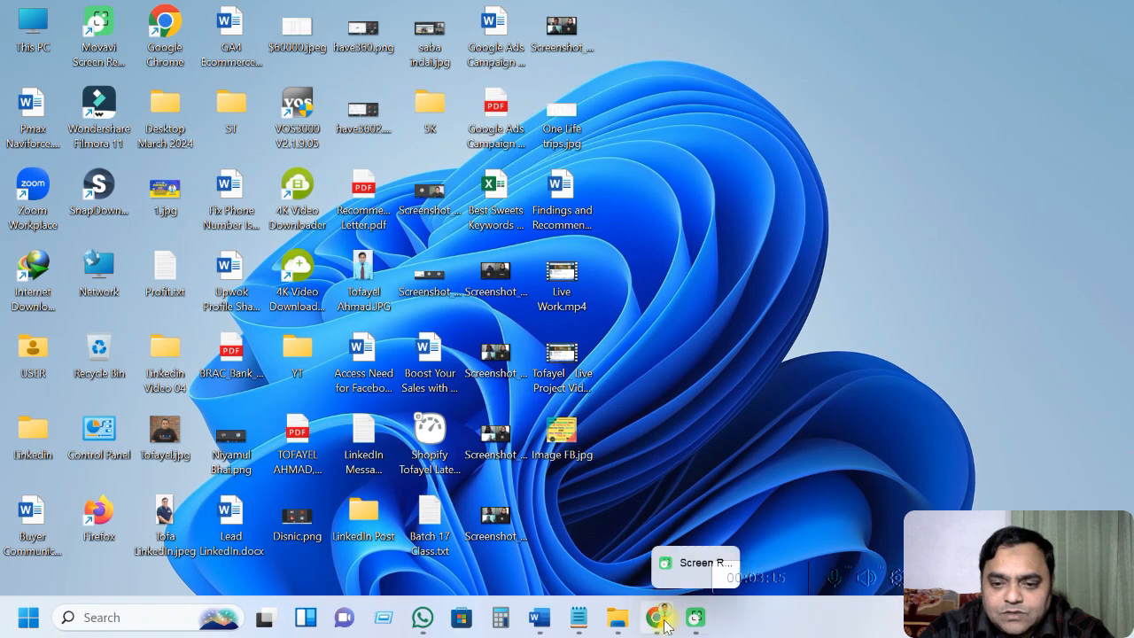
mouse_move(657, 617)
left_click(714, 496)
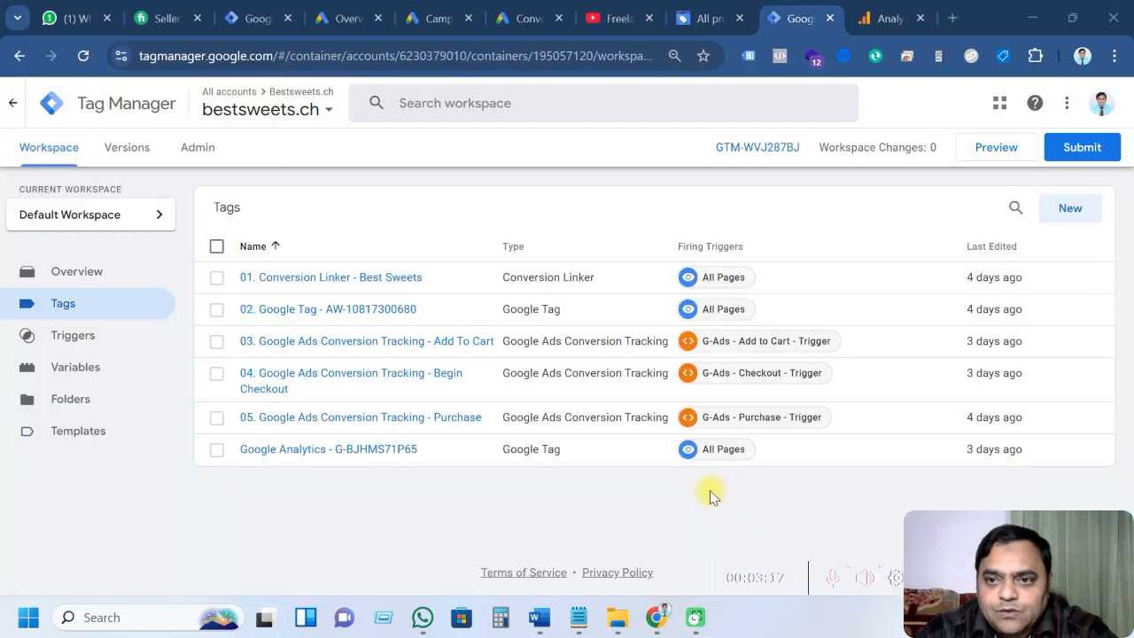
left_click(879, 19)
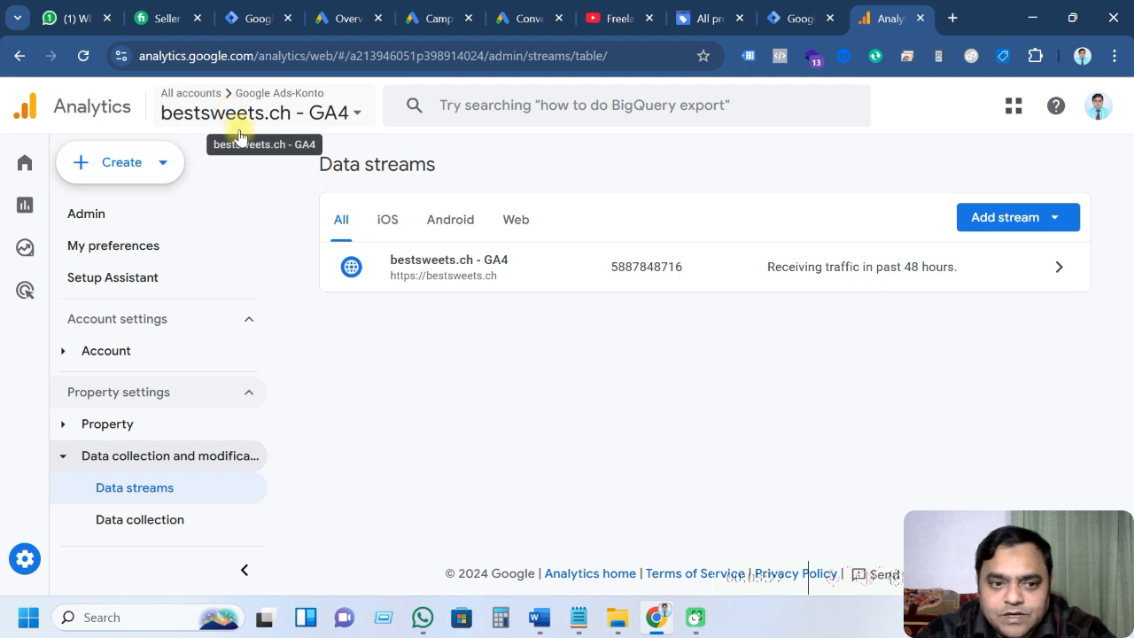
Copy measurement ID G-BJHMS71P65 from the bestsweets.ch - GA4 web stream details
left_click(97, 567)
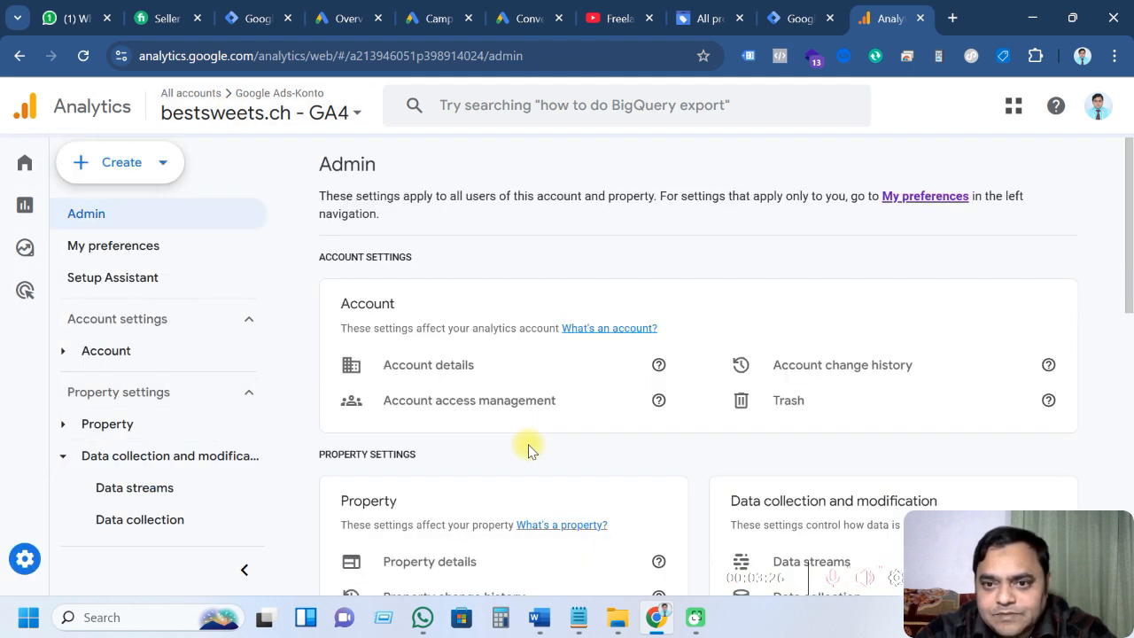
scroll(618, 444, "down", 2)
left_click(793, 396)
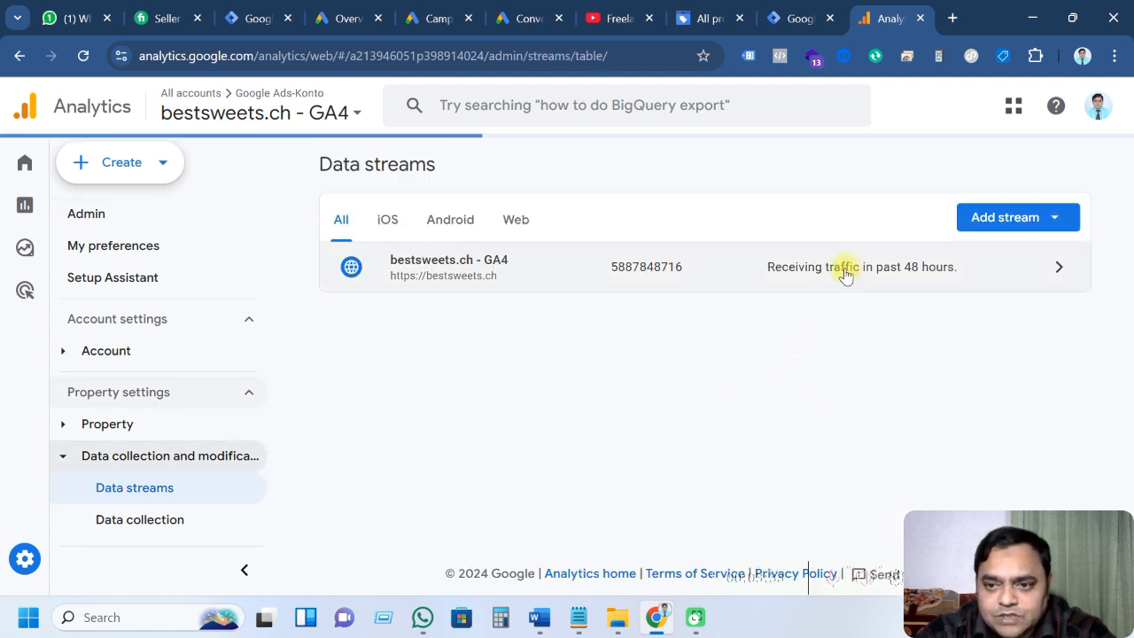
left_click(843, 275)
scroll(891, 342, "down", 1)
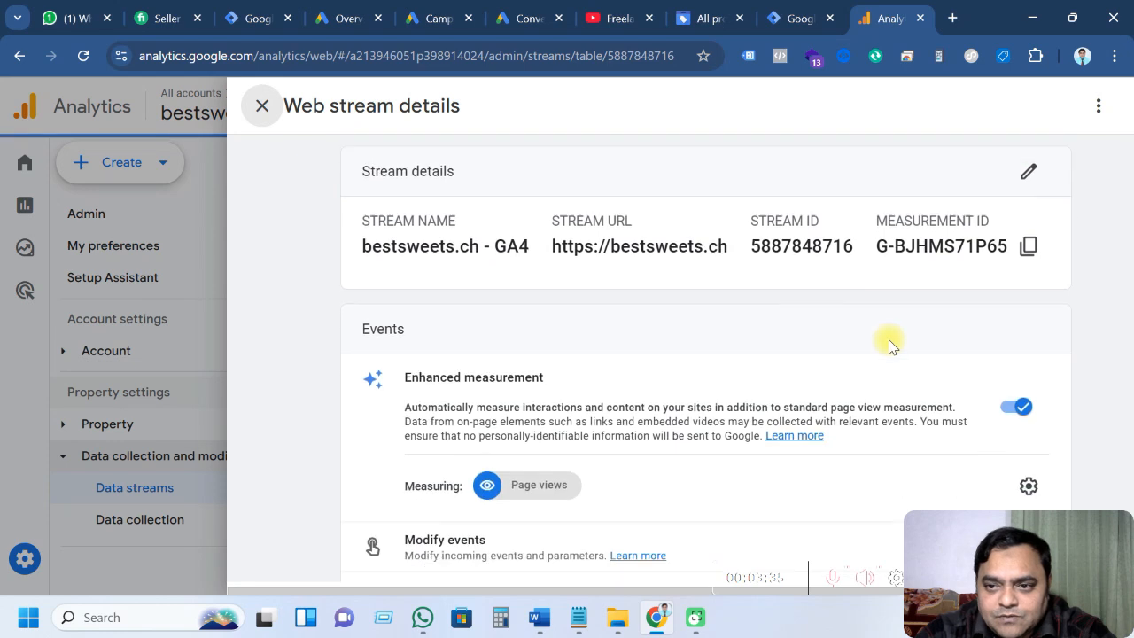
left_click(1028, 231)
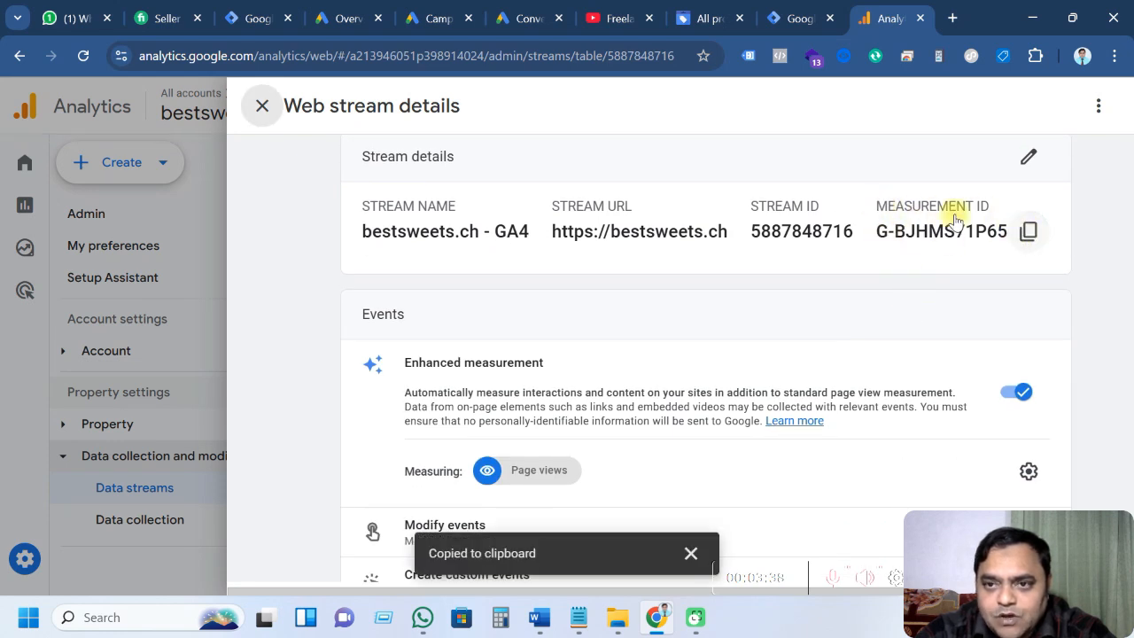
left_click(798, 18)
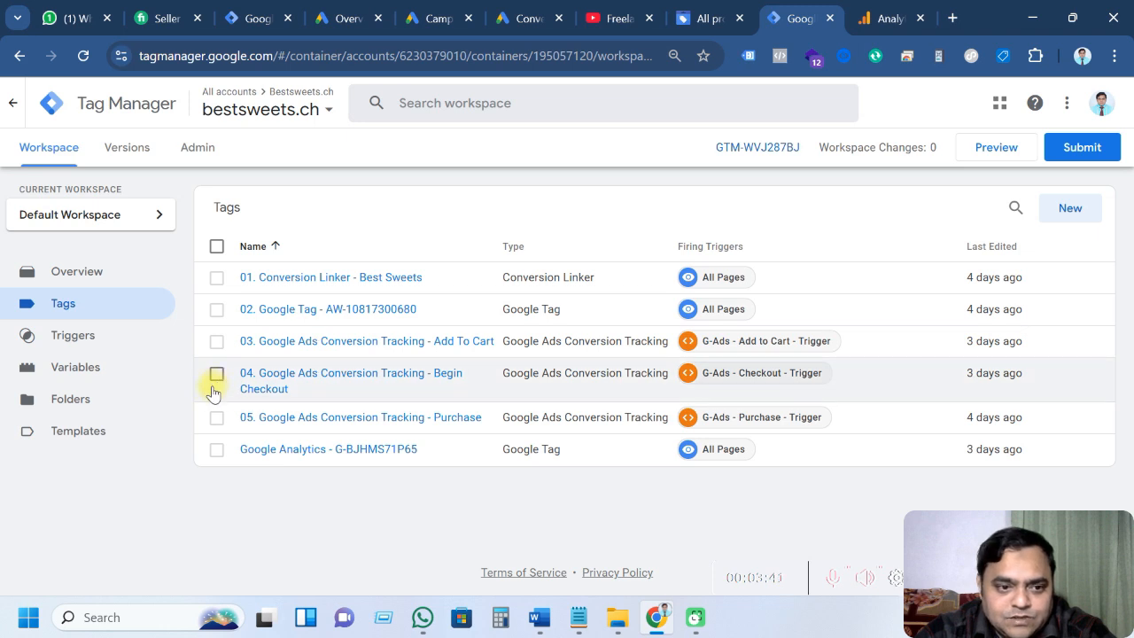
Create a new user-defined variable of the Constant type under Utilities
left_click(99, 378)
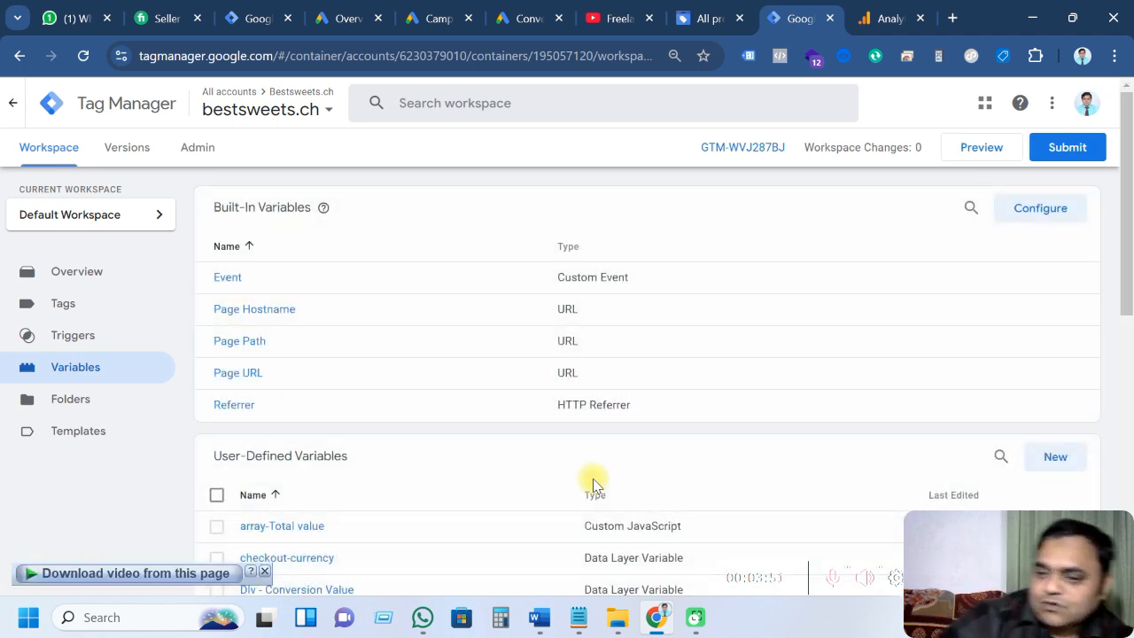
scroll(555, 455, "down", 2)
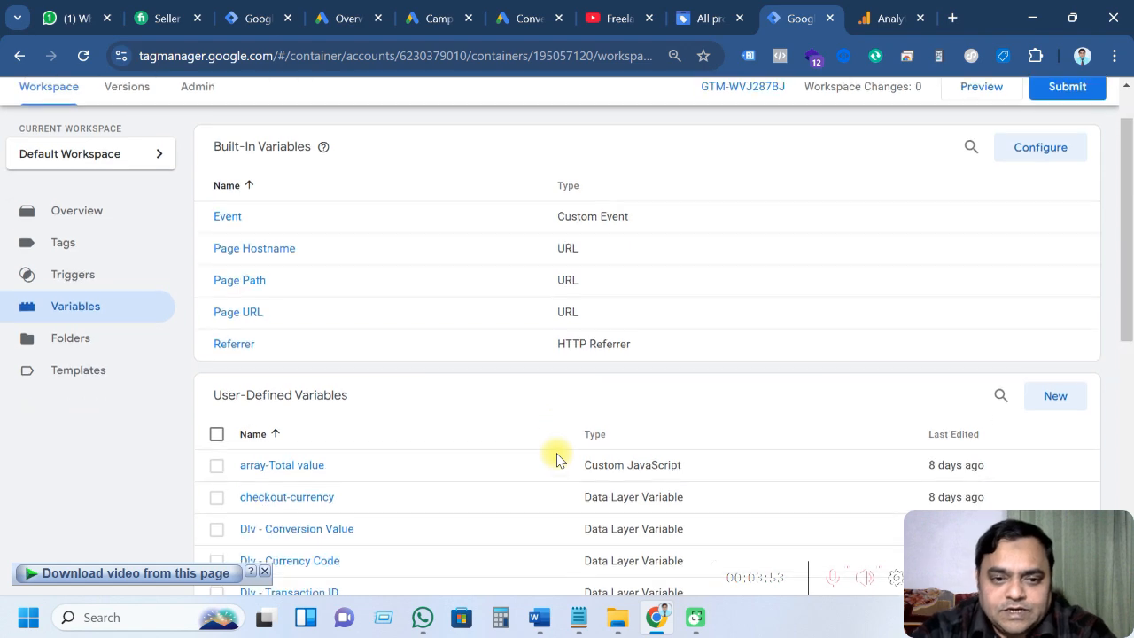
left_click(1055, 280)
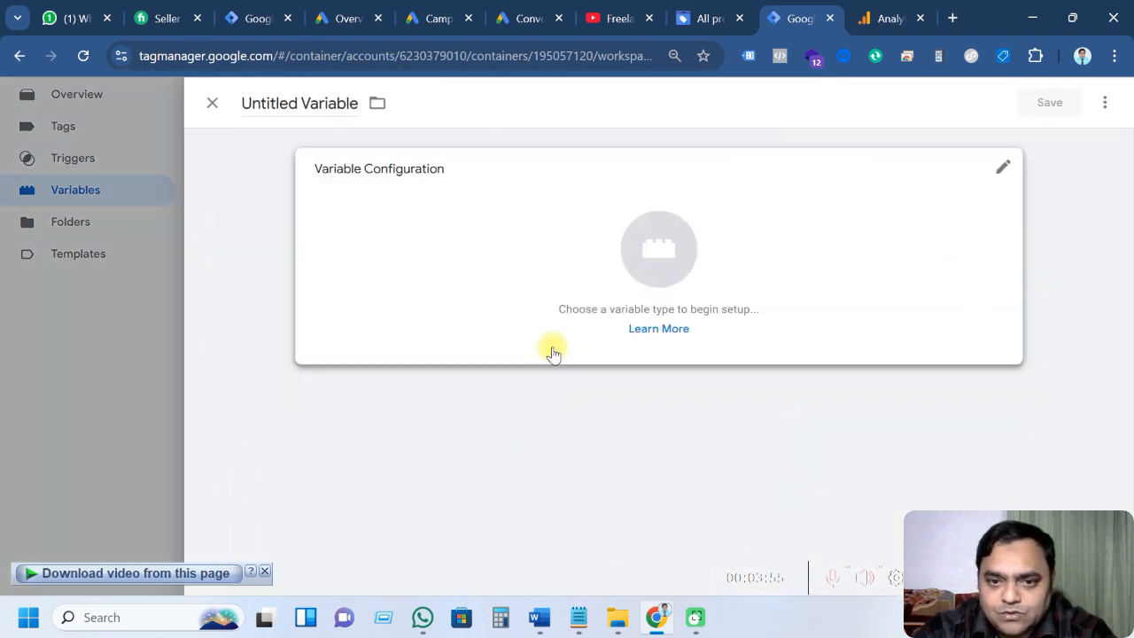
left_click(651, 256)
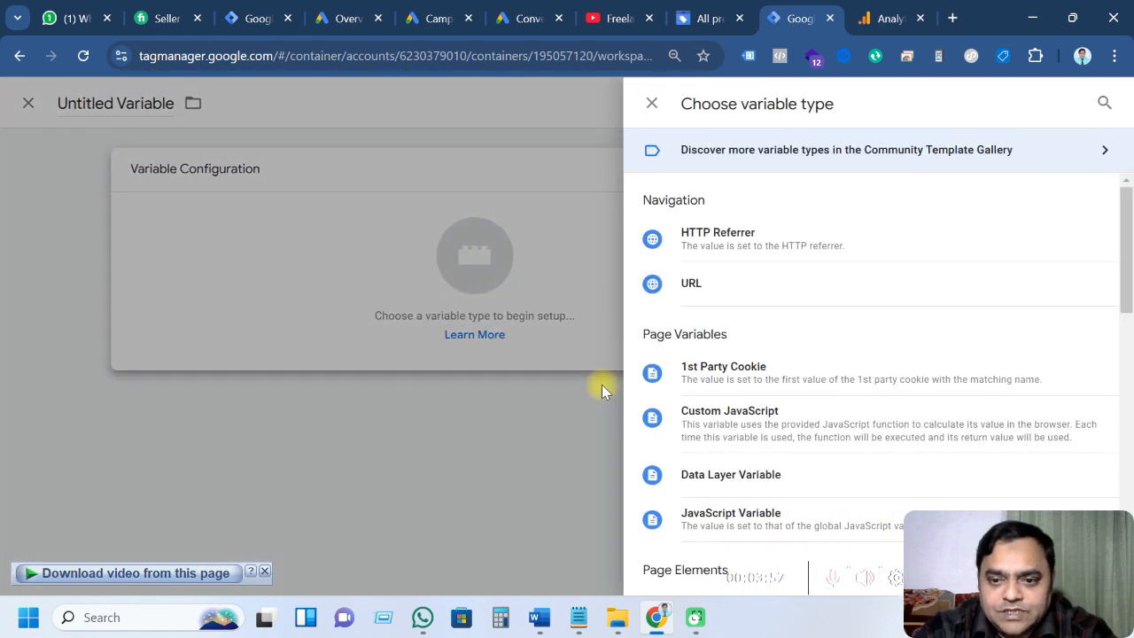
scroll(767, 431, "down", 3)
scroll(771, 432, "down", 4)
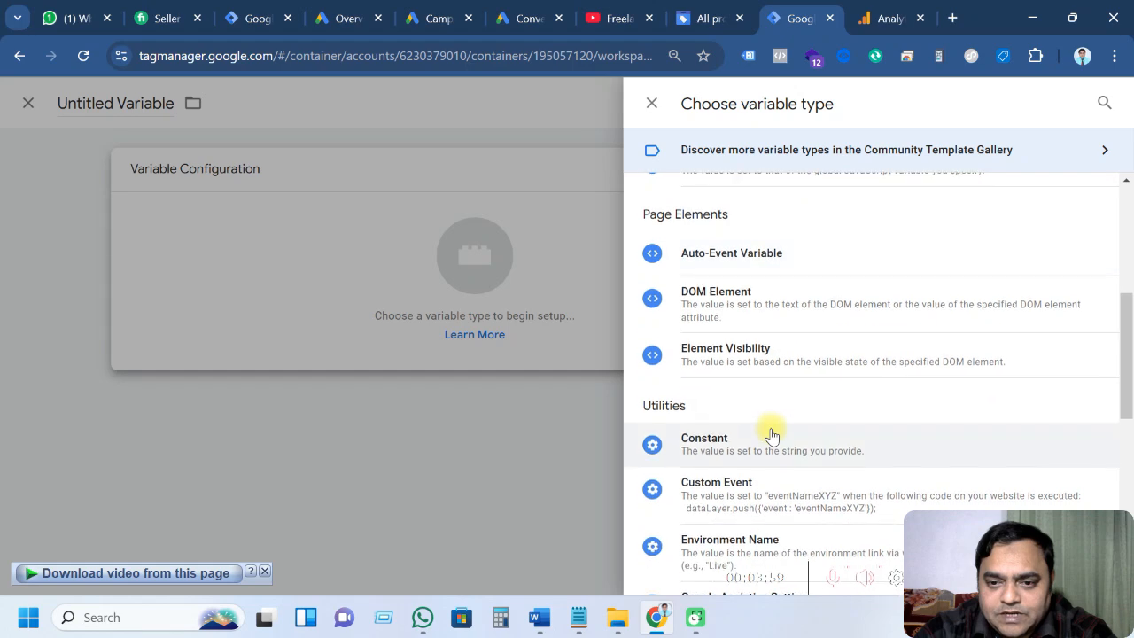
left_click(762, 354)
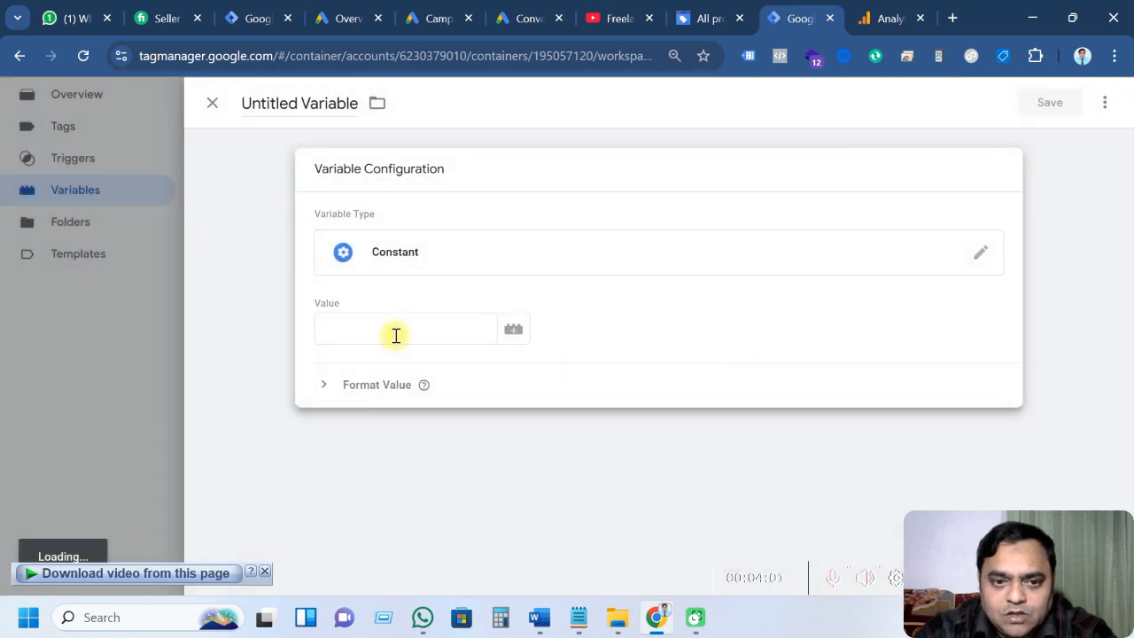
Save the Constant variable 'Measurement ID GA4' with value G-BJHMS71P65, then return to Tags
left_click(396, 335)
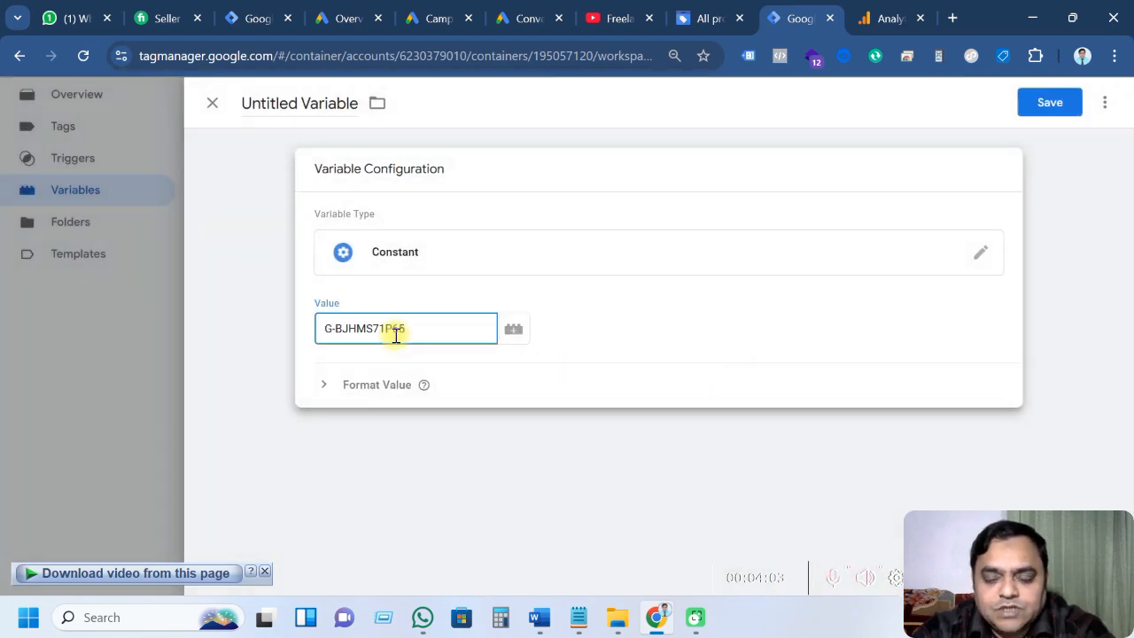
left_click(579, 617)
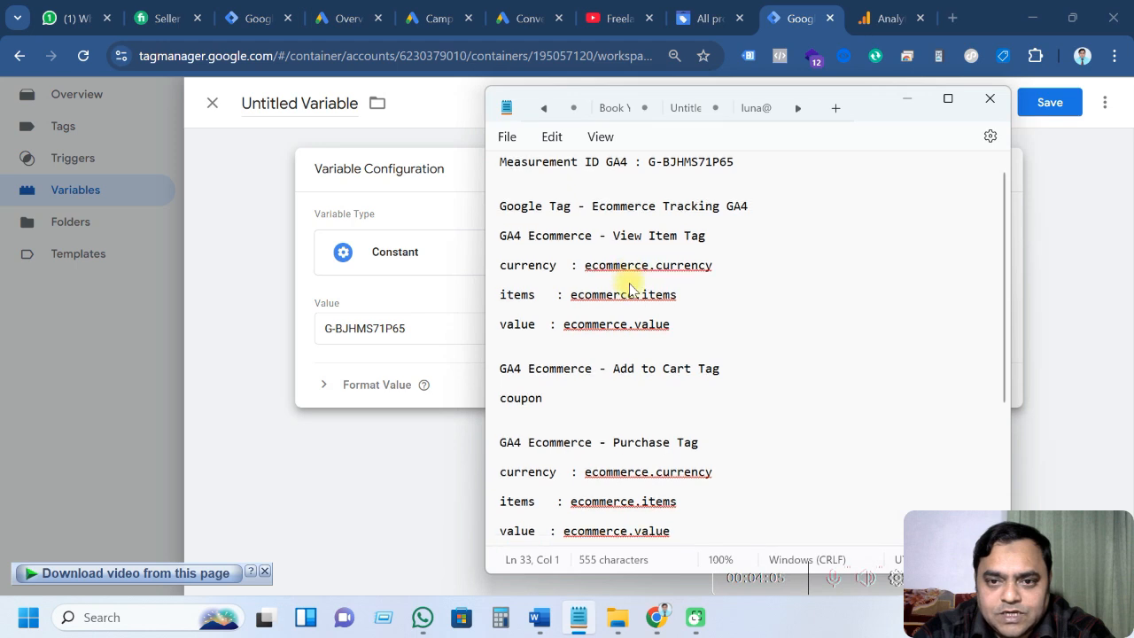
scroll(631, 289, "up", 1)
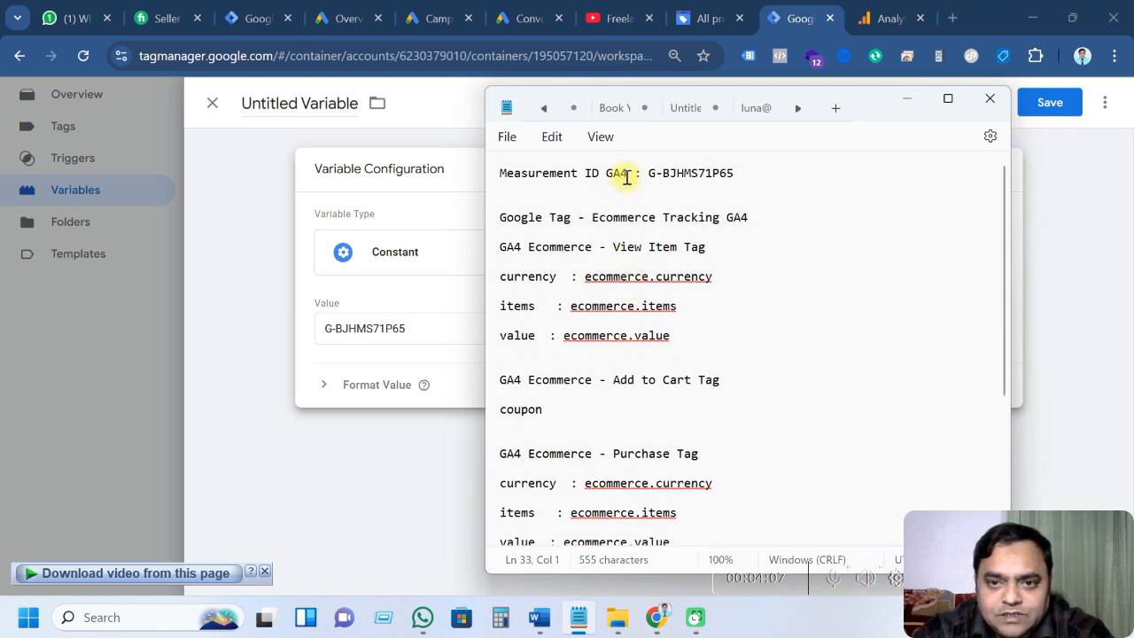
left_click_drag(629, 176, 496, 180)
key("ctrl+c")
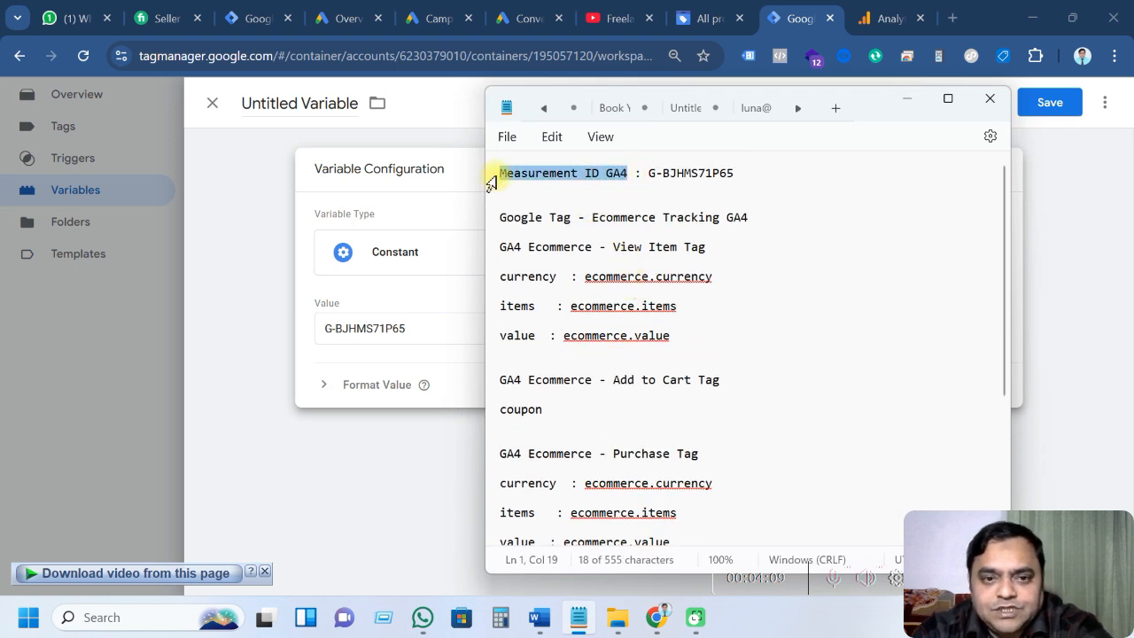
left_click_drag(247, 103, 372, 103)
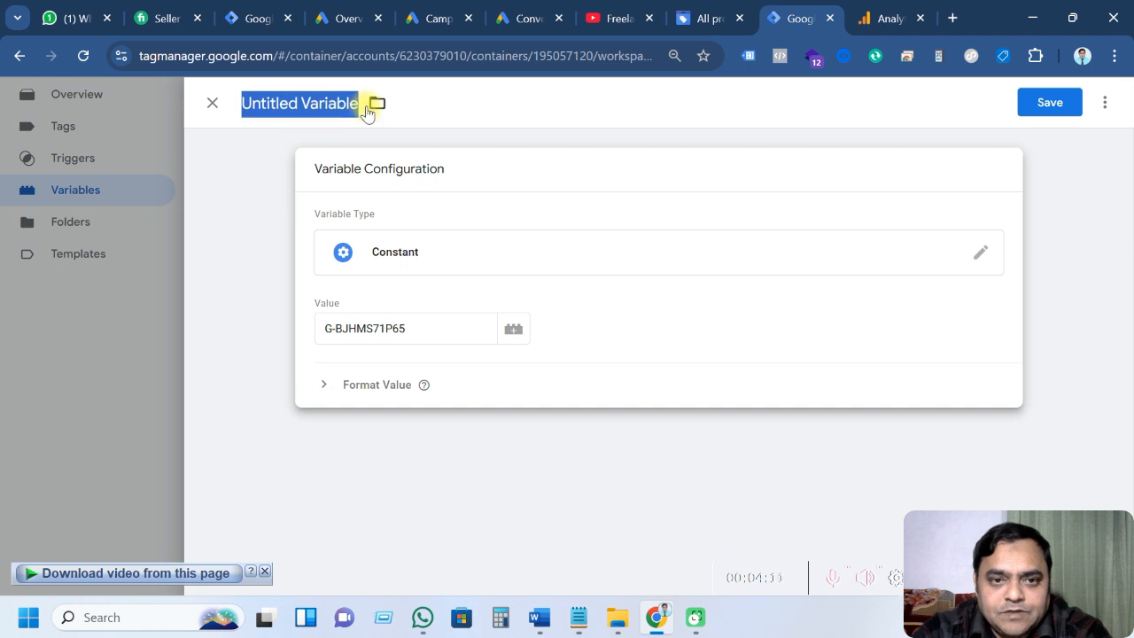
key("ctrl+v")
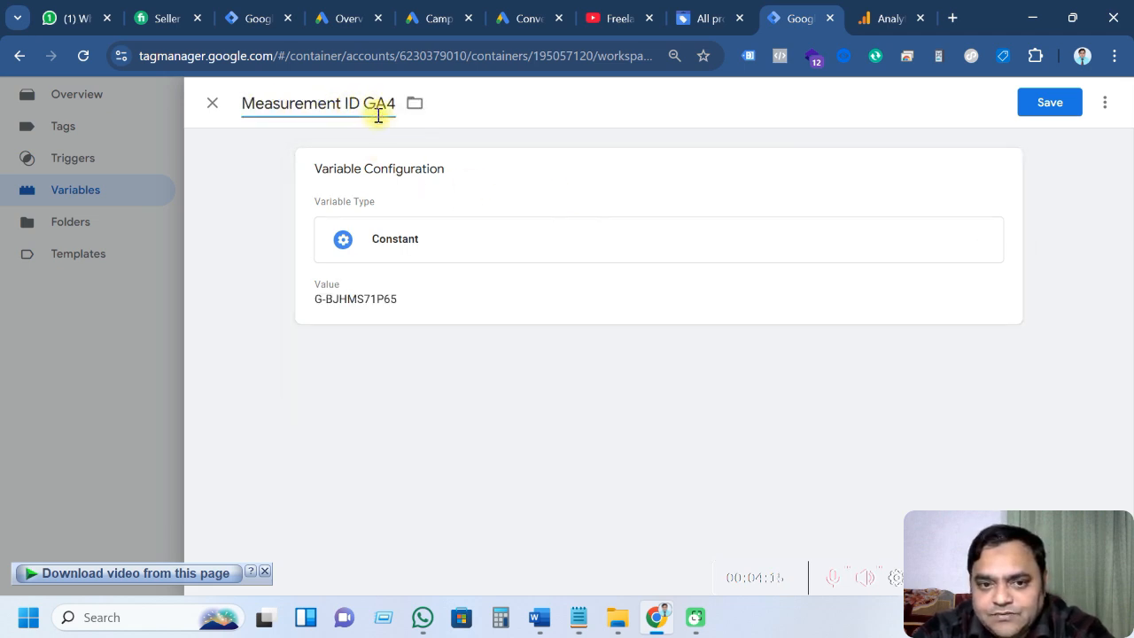
left_click(1049, 101)
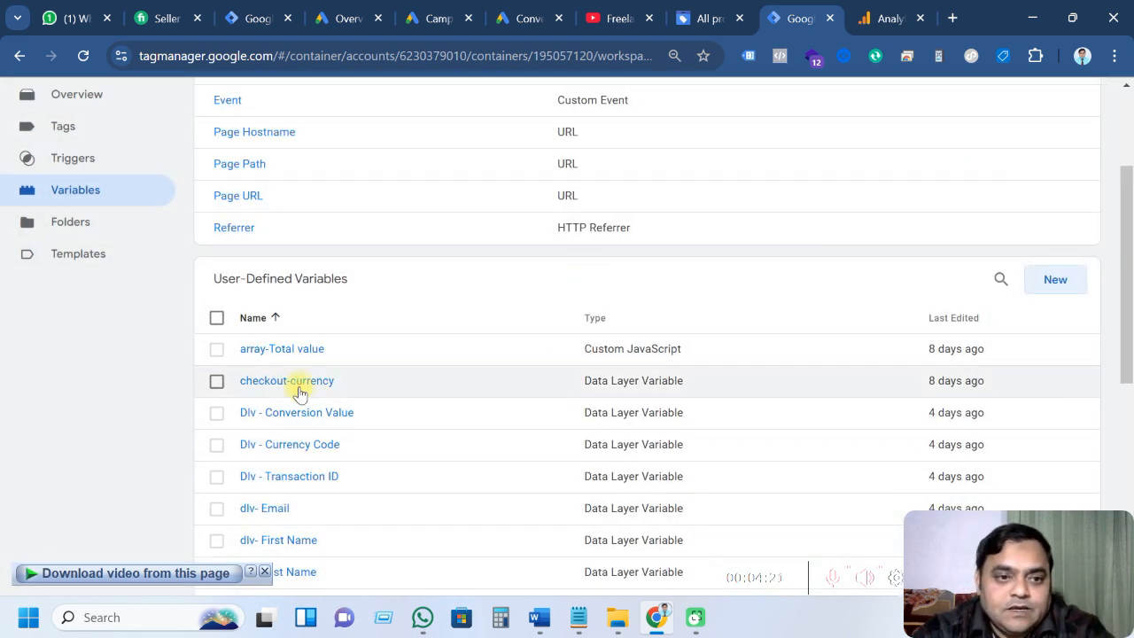
scroll(124, 283, "up", 2)
left_click(64, 305)
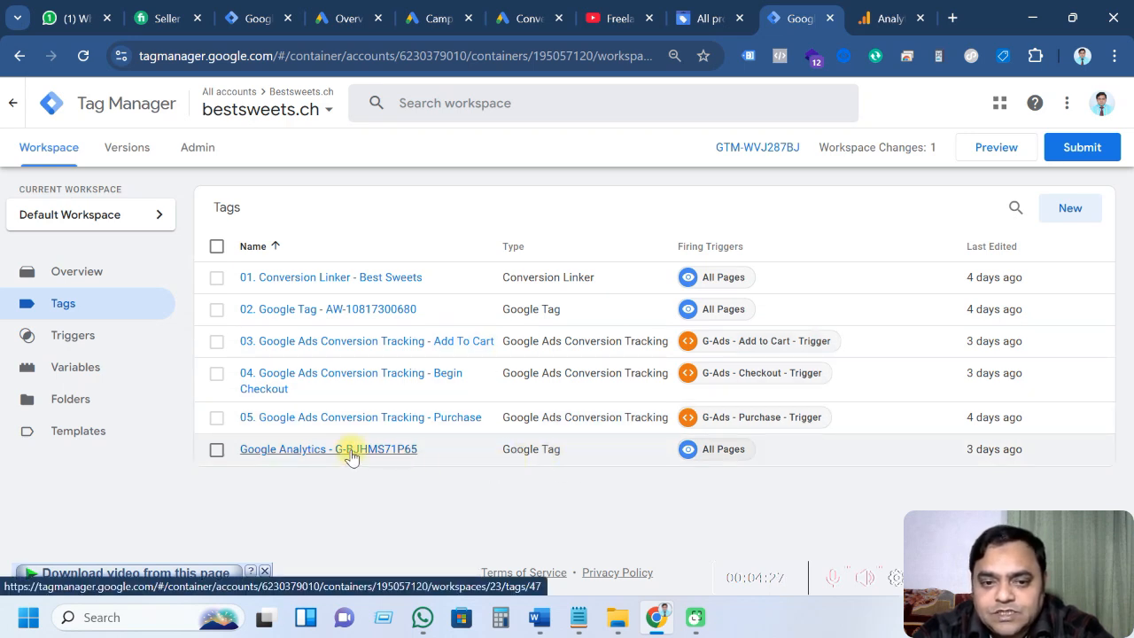
Open the 'Google Analytics - G-BJHMS71P65' tag and recheck the measurement ID in Analytics
left_click(352, 451)
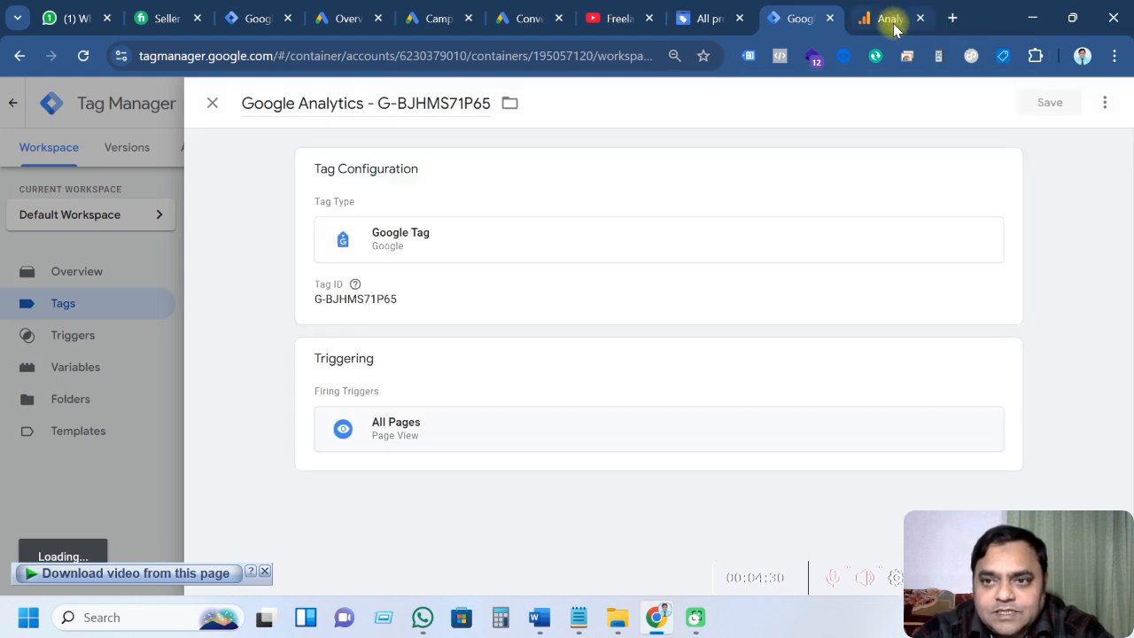
left_click(887, 18)
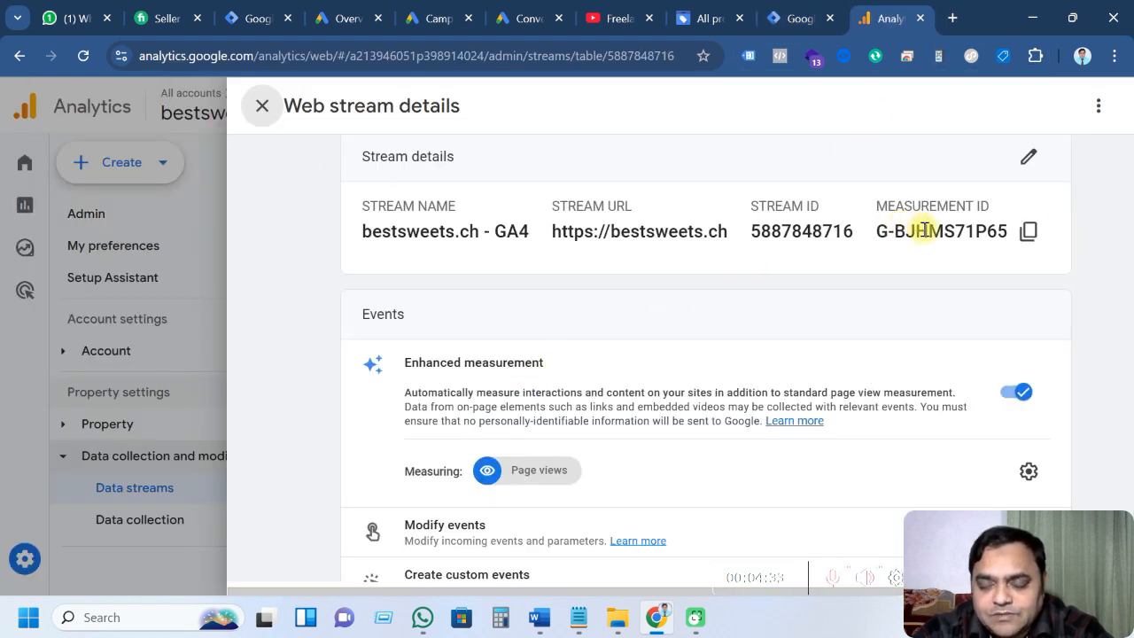
left_click(797, 19)
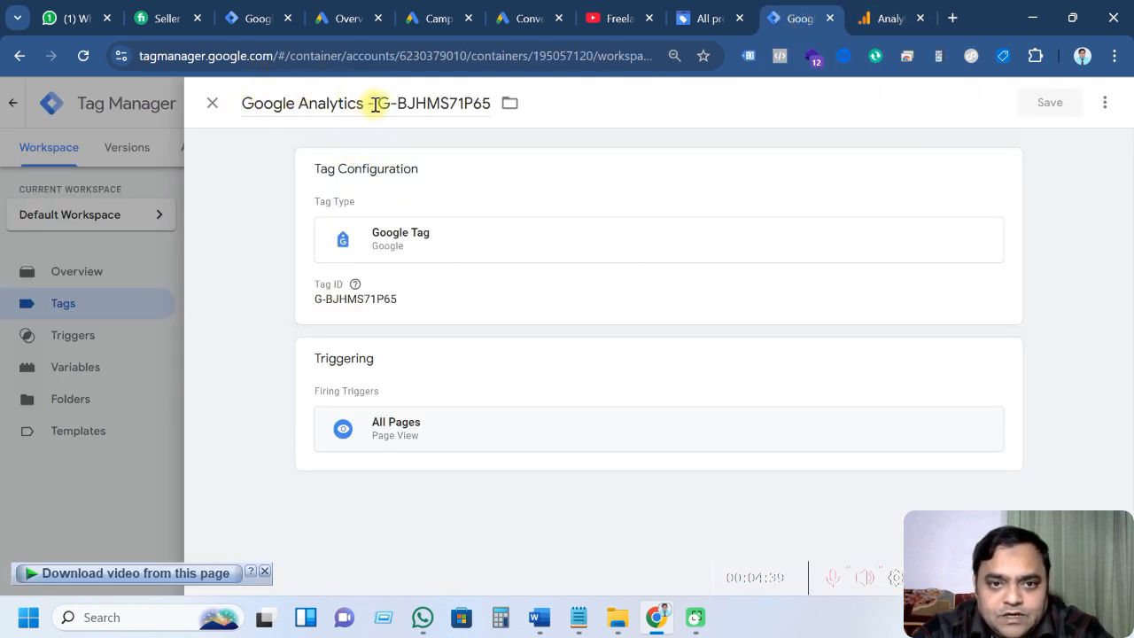
Replace the hard-coded Tag ID with the Measurement ID GA4 variable and save the tag
left_click(527, 309)
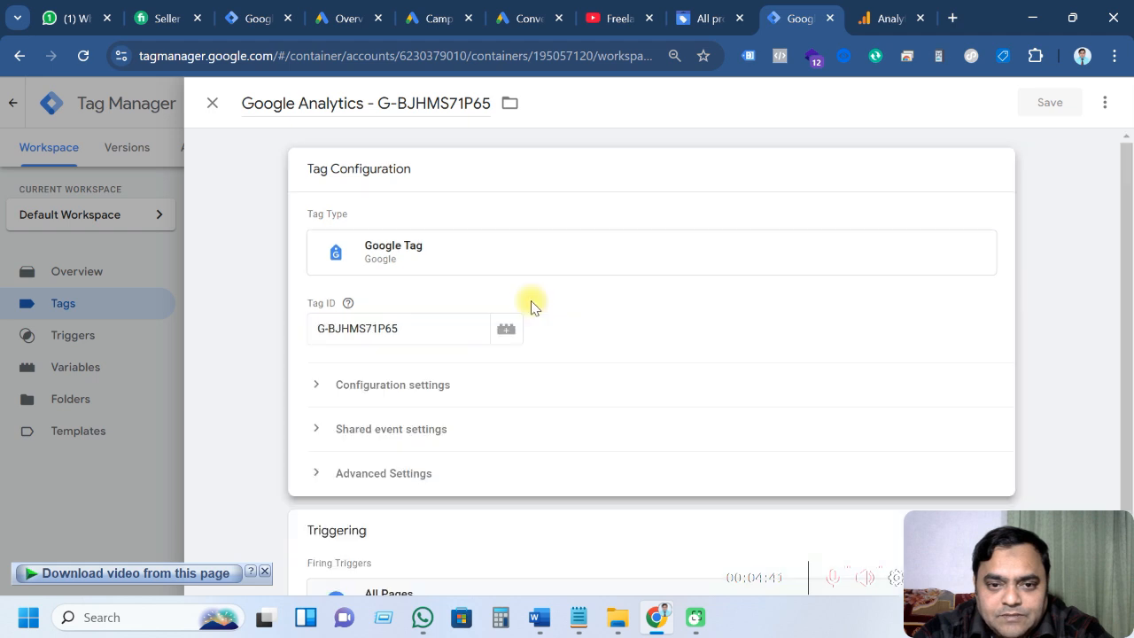
left_click_drag(399, 328, 316, 333)
key("BackSpace")
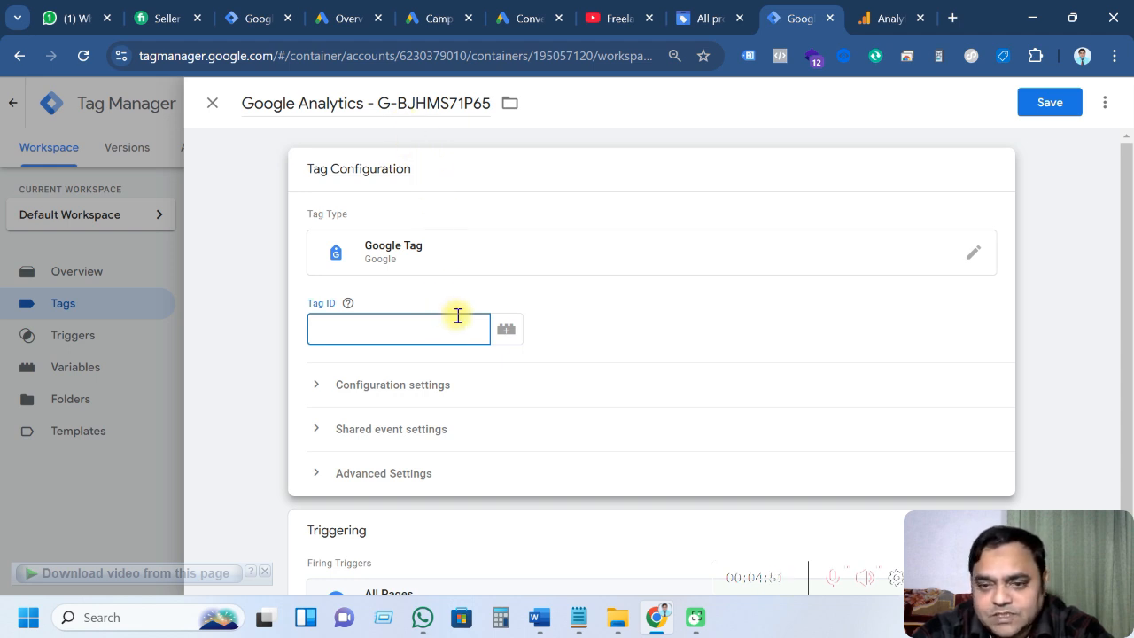
left_click(506, 330)
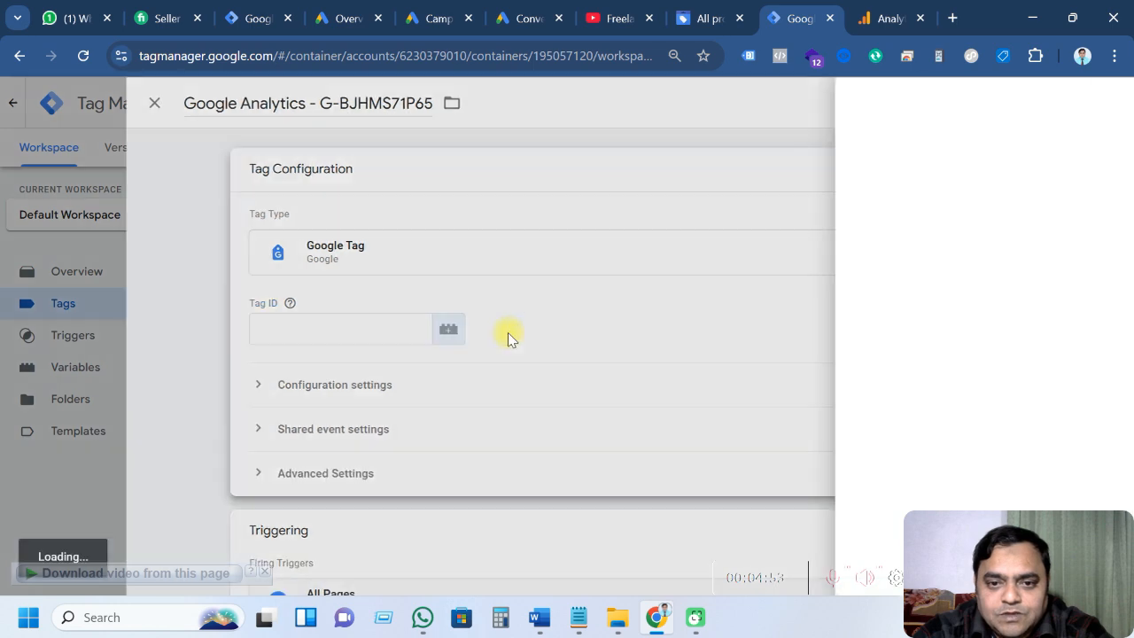
scroll(577, 374, "down", 3)
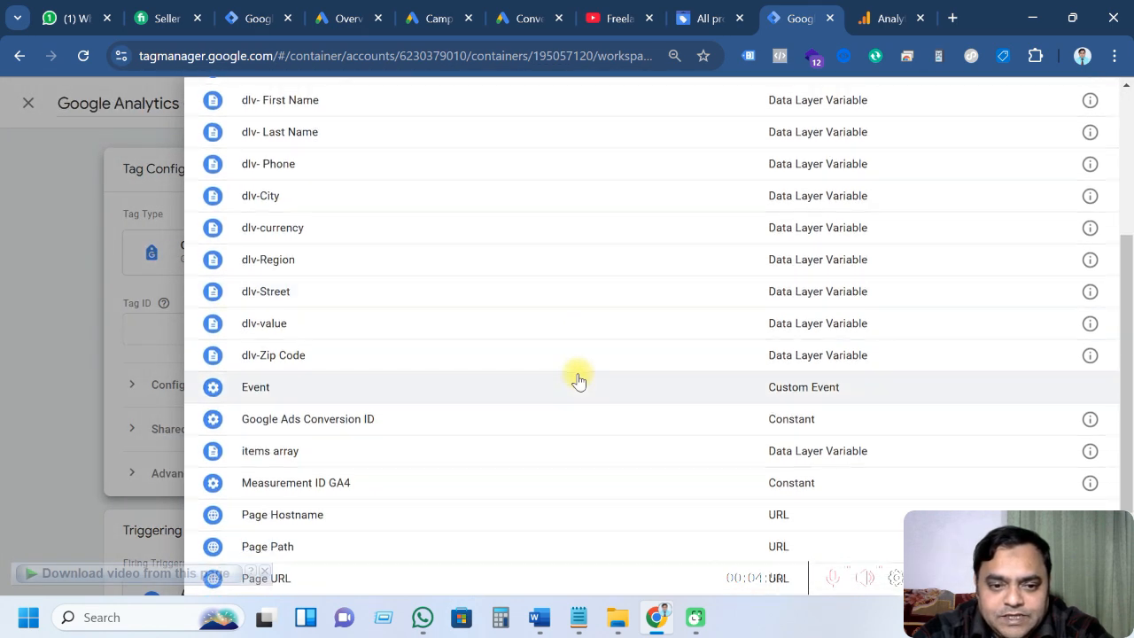
scroll(567, 378, "down", 2)
left_click(361, 367)
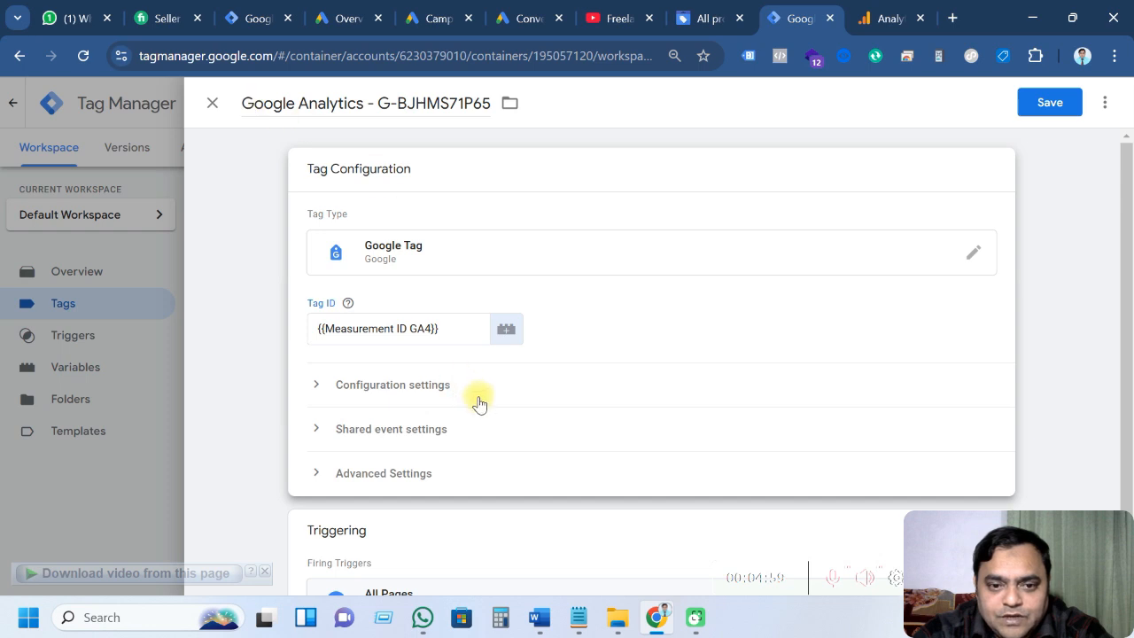
scroll(478, 399, "down", 1)
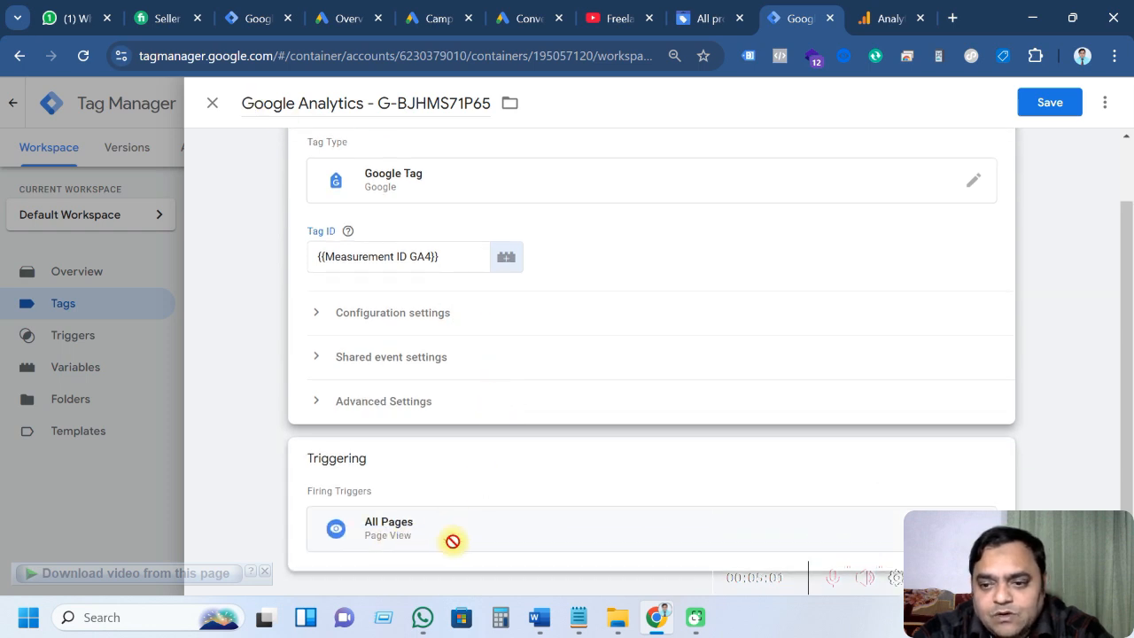
left_click(1028, 105)
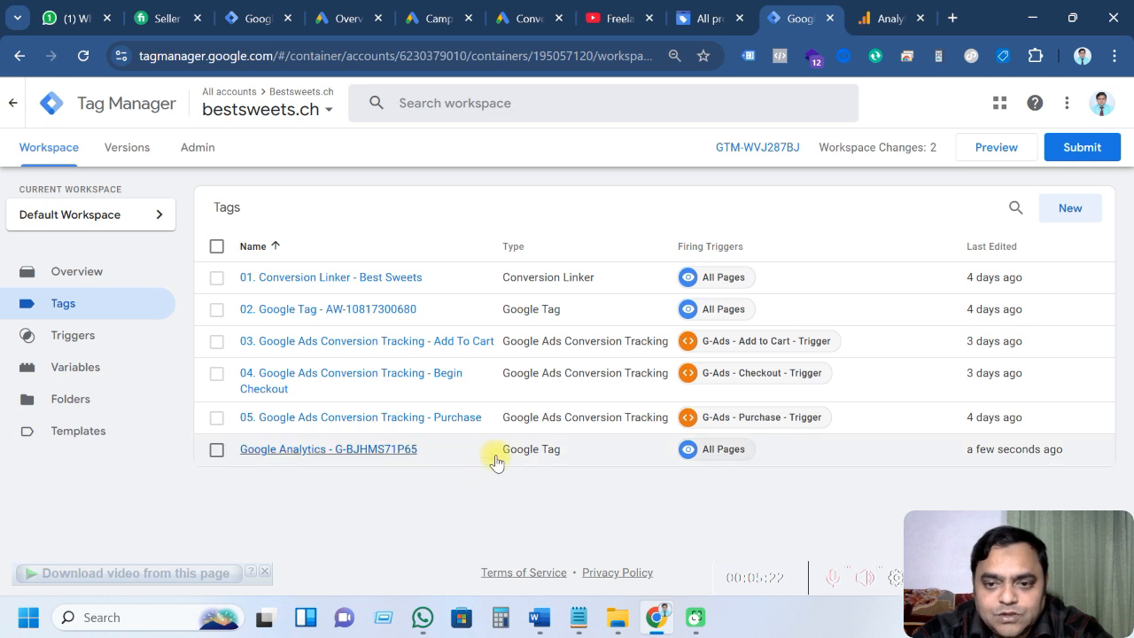
Start a Preview session connecting Tag Assistant to the bestsweets.ch test1 product page
left_click(975, 149)
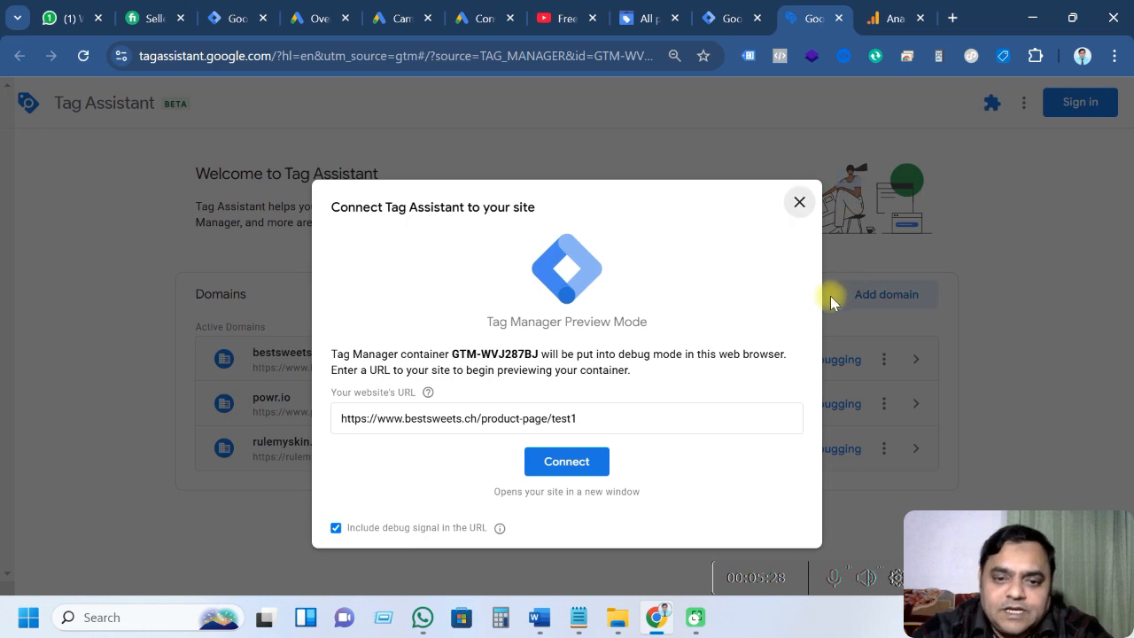
left_click(550, 461)
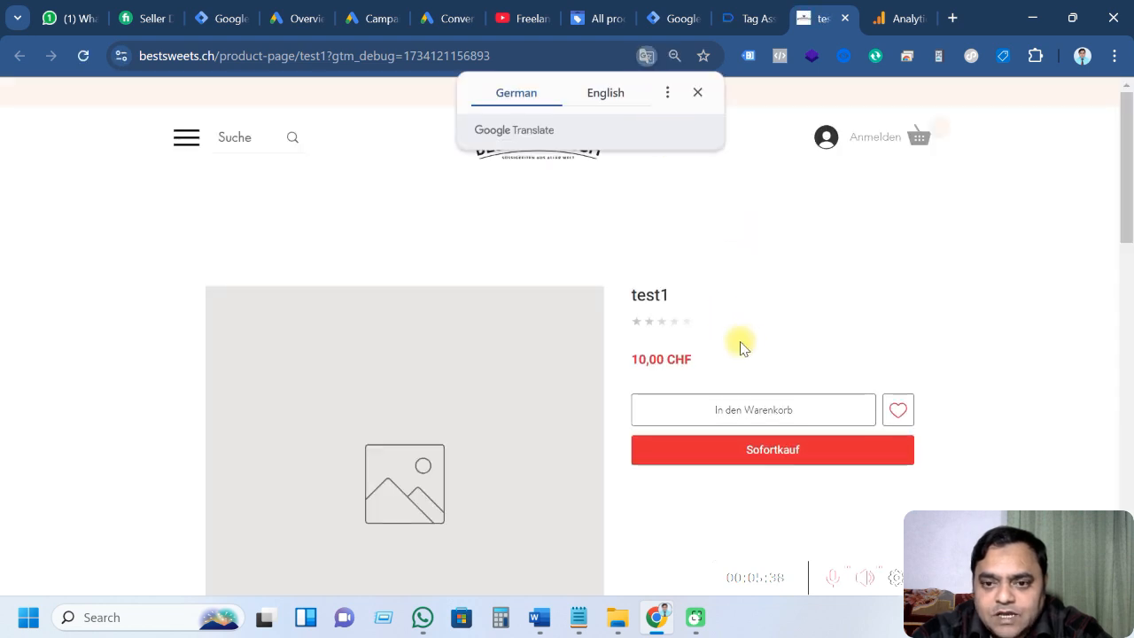
Translate the test1 page to English, close the Winter Edition popup, and return to Tag Assistant
left_click(815, 448)
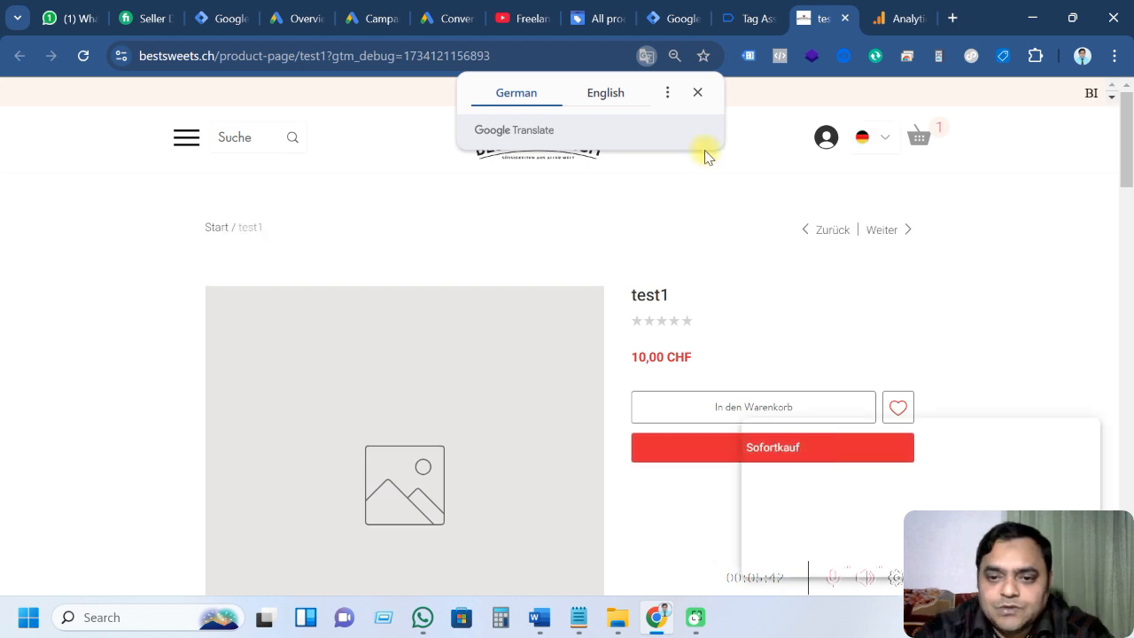
left_click(606, 92)
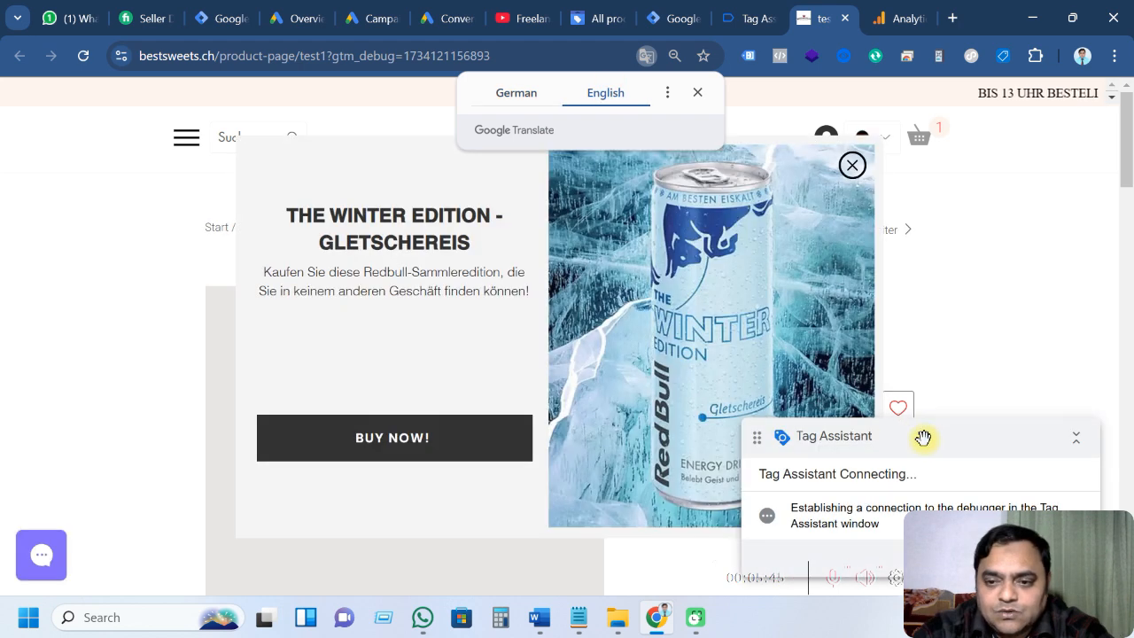
left_click_drag(918, 431, 296, 343)
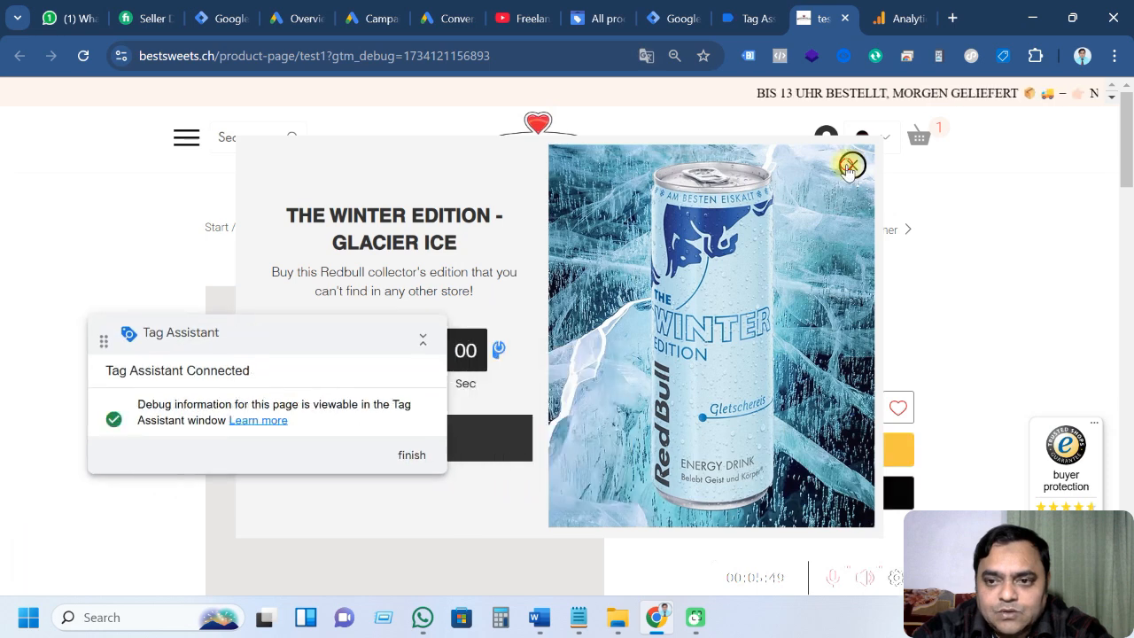
left_click(853, 165)
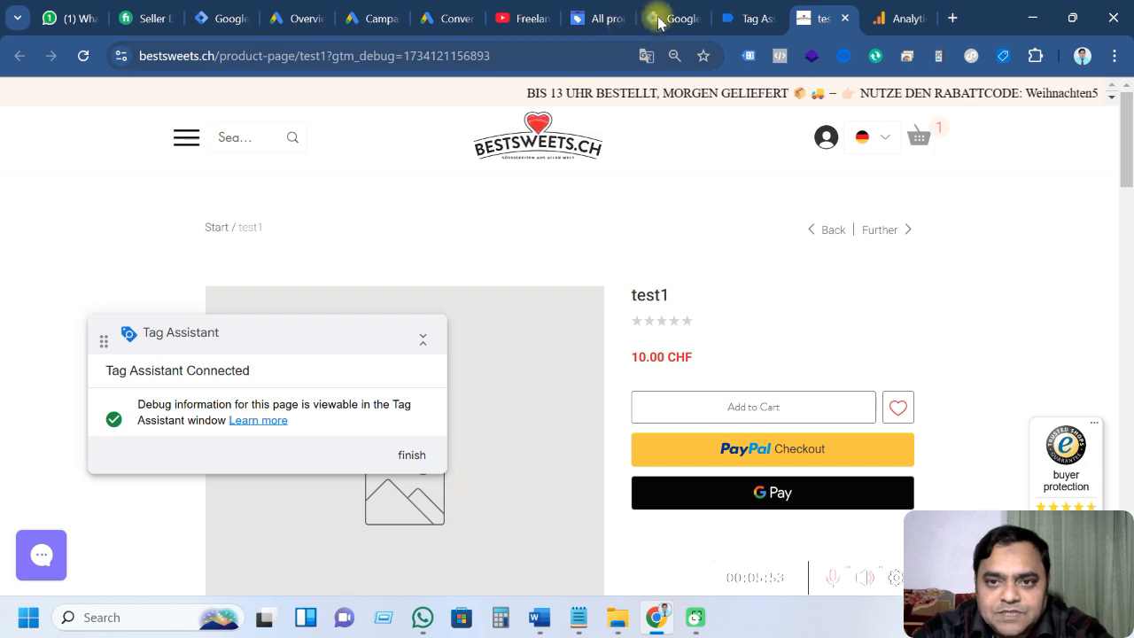
left_click(732, 13)
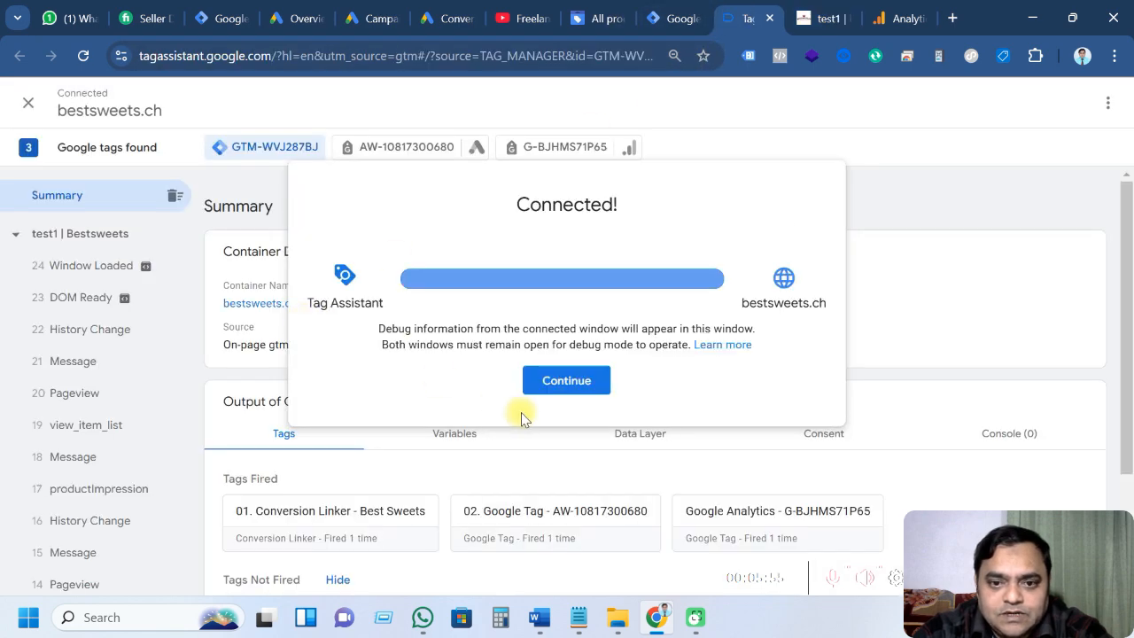
Open the view_item event's Data Layer, showing currency CHF, value 10 and item test1
left_click(545, 385)
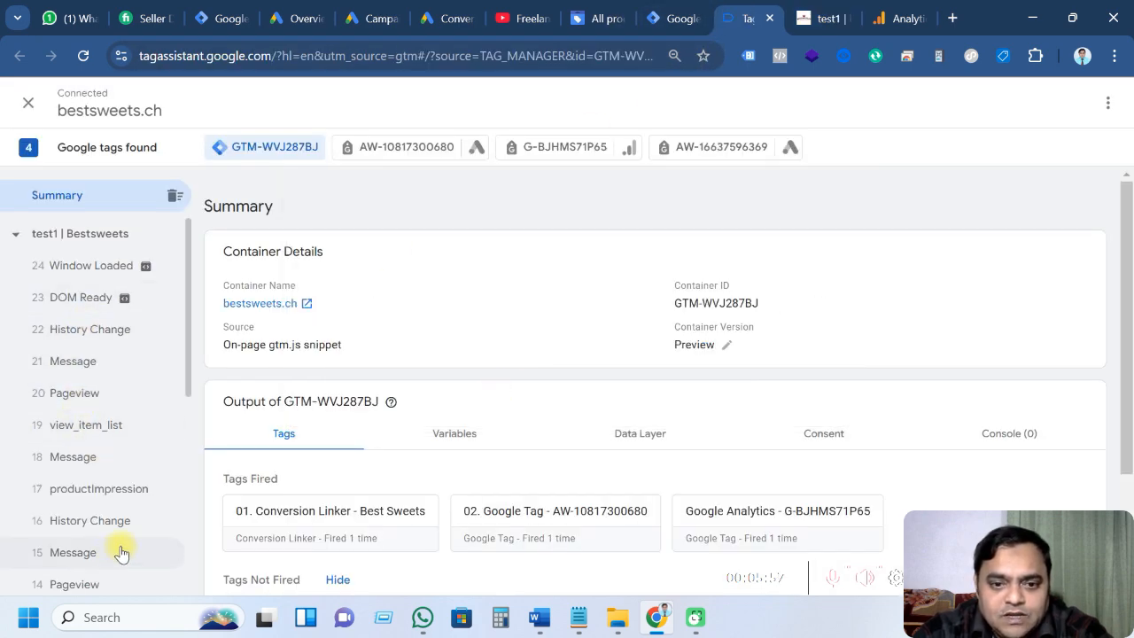
scroll(393, 493, "down", 2)
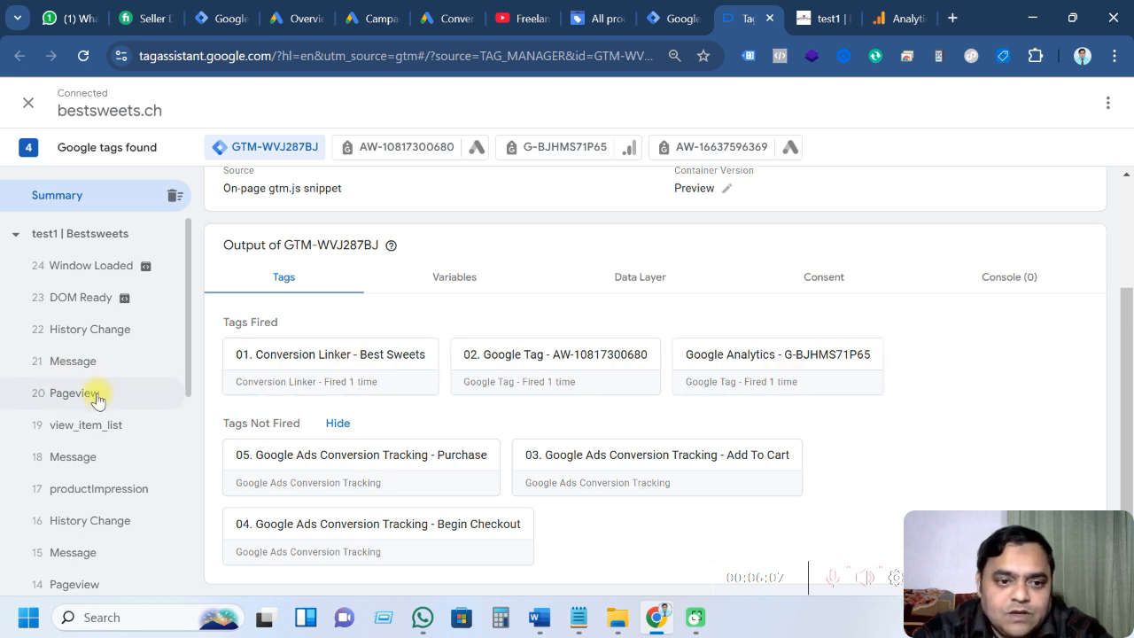
left_click(824, 17)
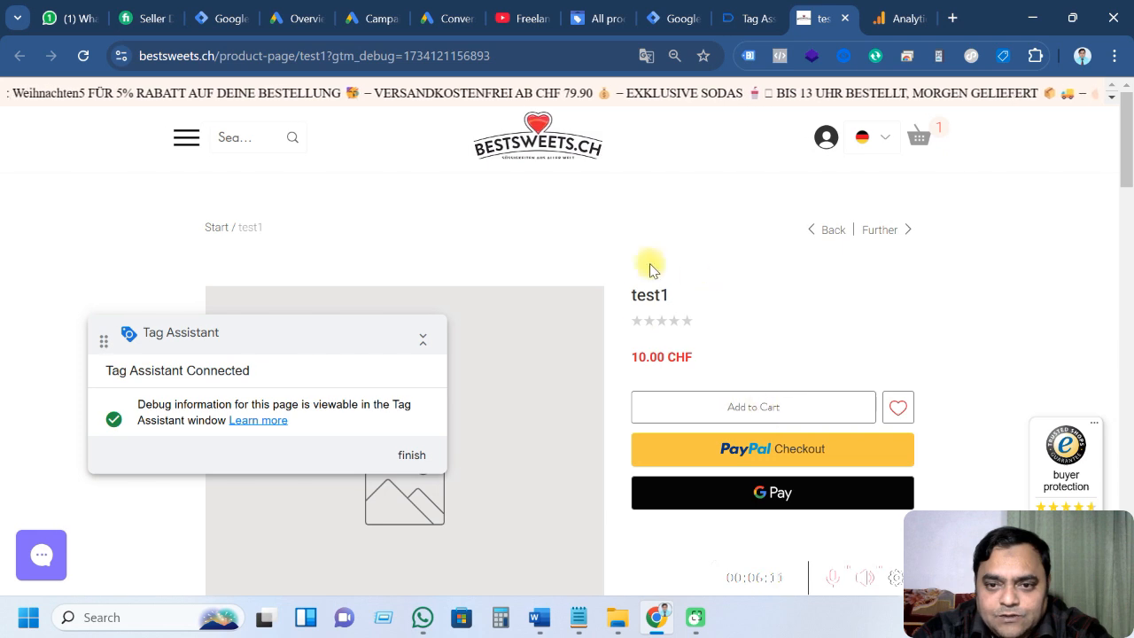
scroll(680, 372, "down", 2)
scroll(680, 374, "up", 2)
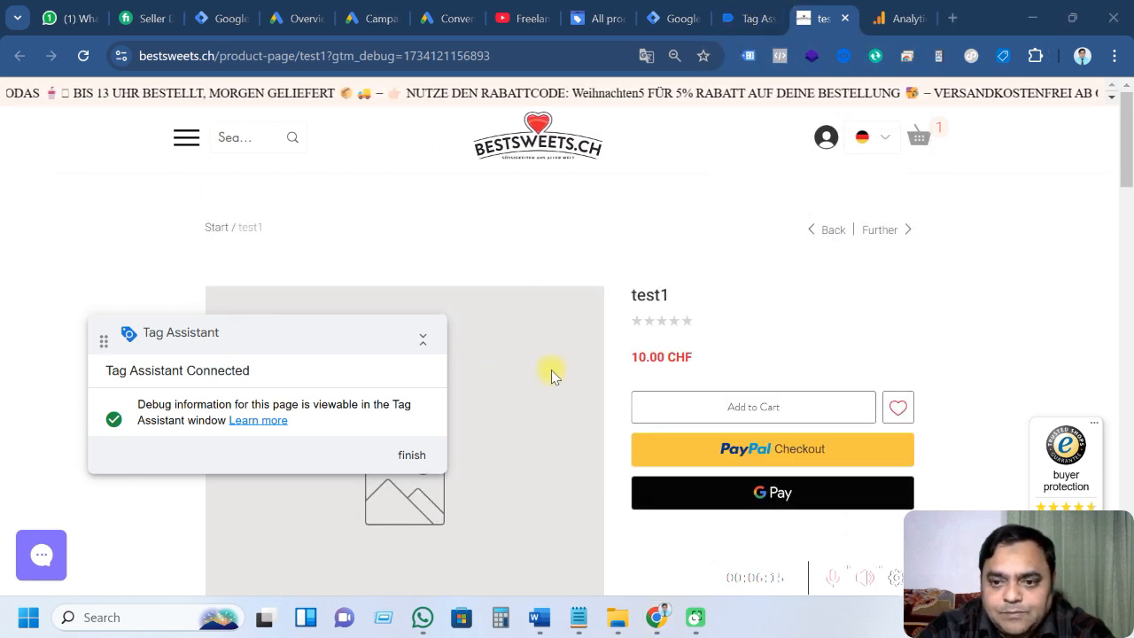
left_click(740, 19)
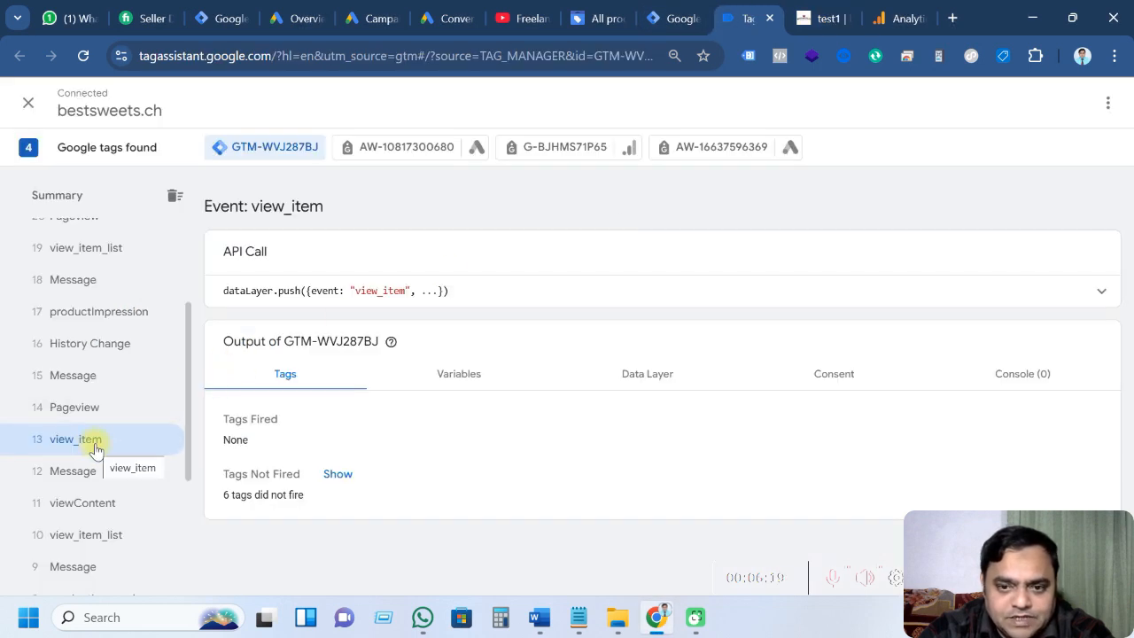
left_click(644, 372)
scroll(478, 381, "down", 2)
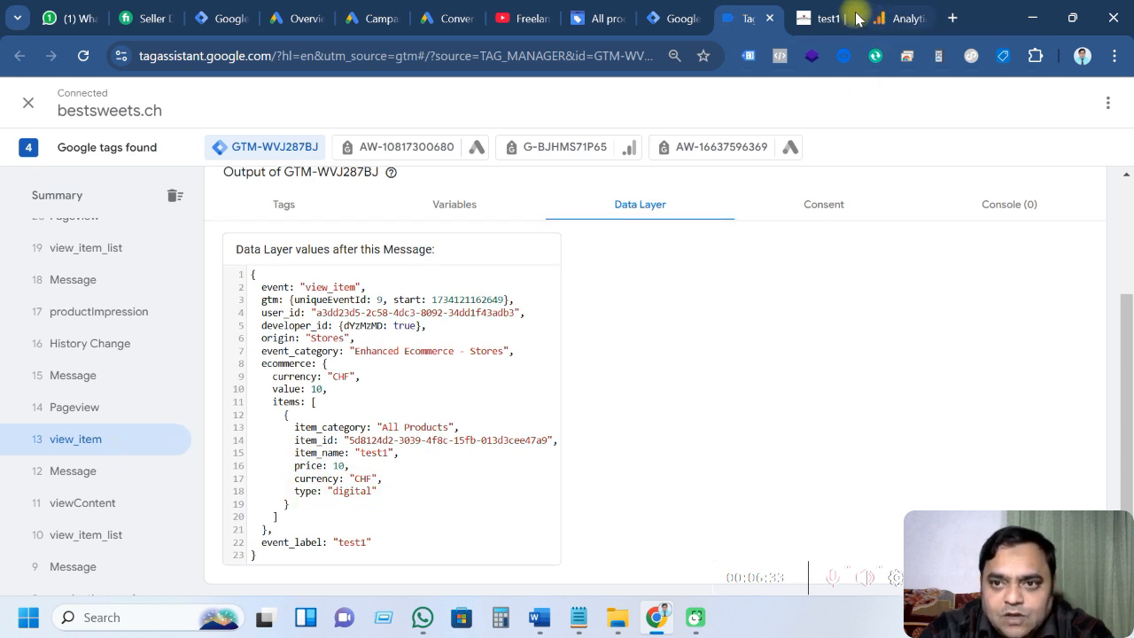
Add test1 to the cart again from the product page
left_click(822, 17)
scroll(806, 354, "down", 1)
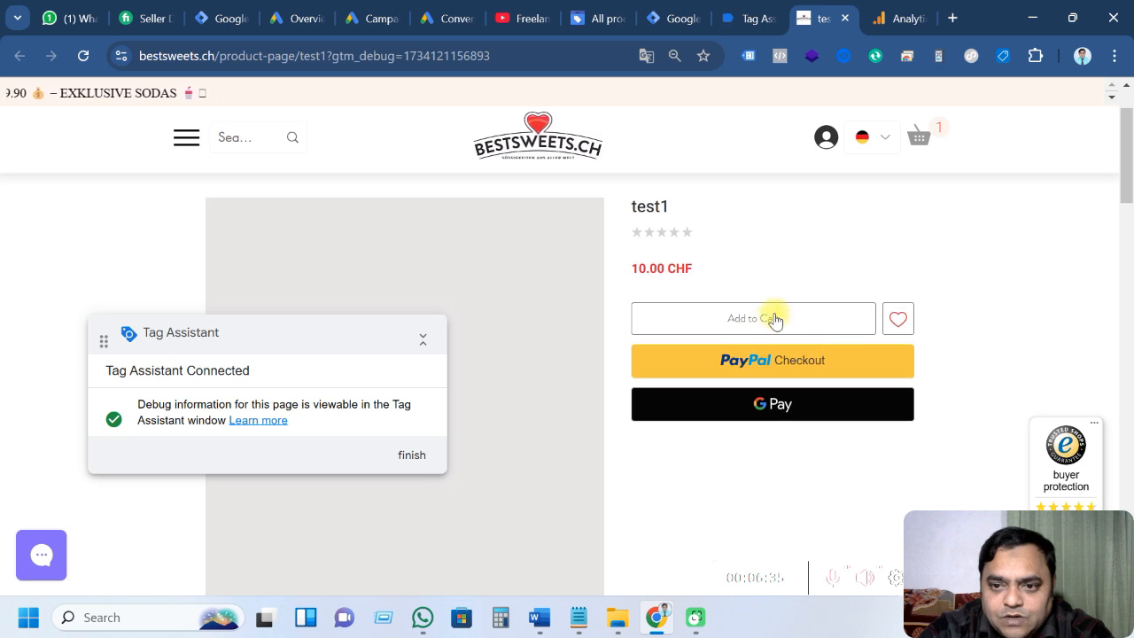
left_click(771, 326)
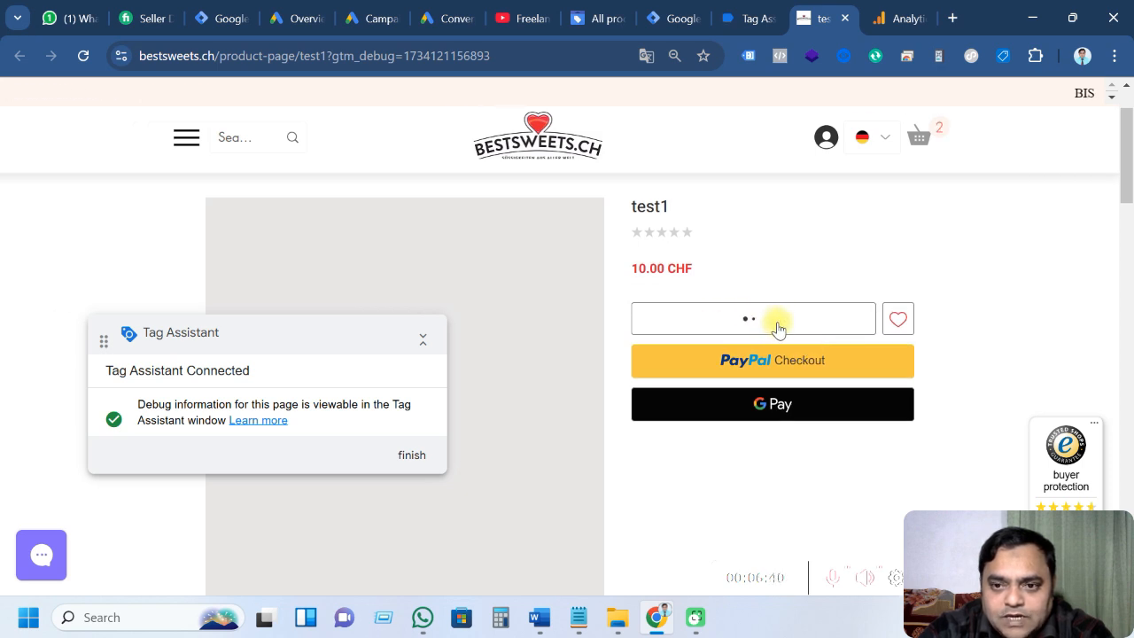
Inspect the add_to_cart dataLayer push and its items array: CHF, value 10, quantity 1
left_click(739, 12)
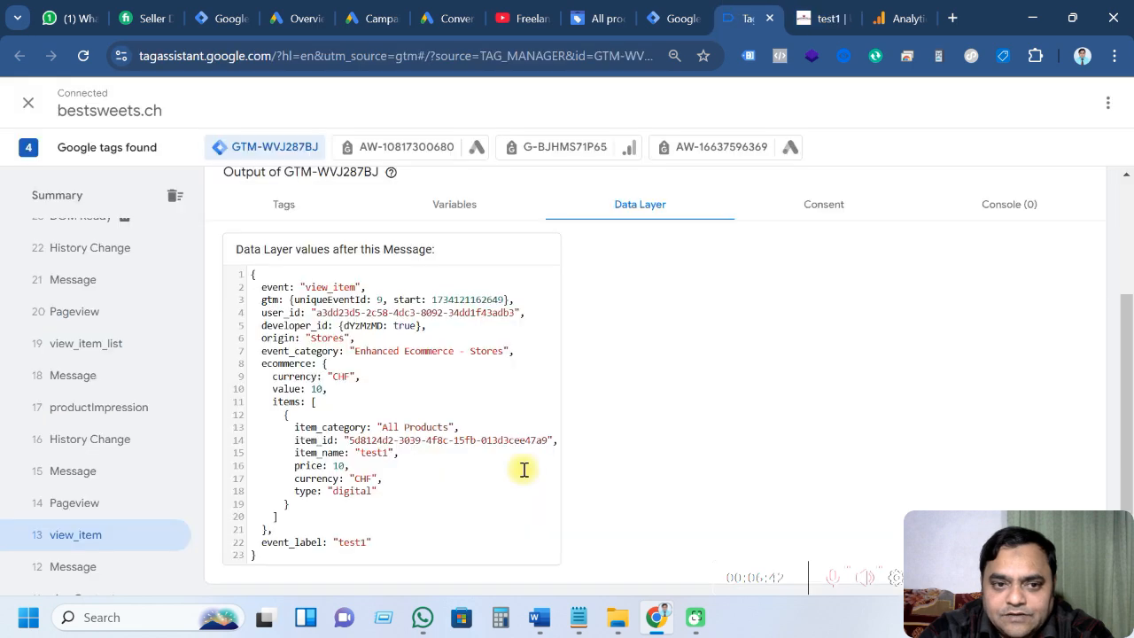
scroll(164, 457, "up", 2)
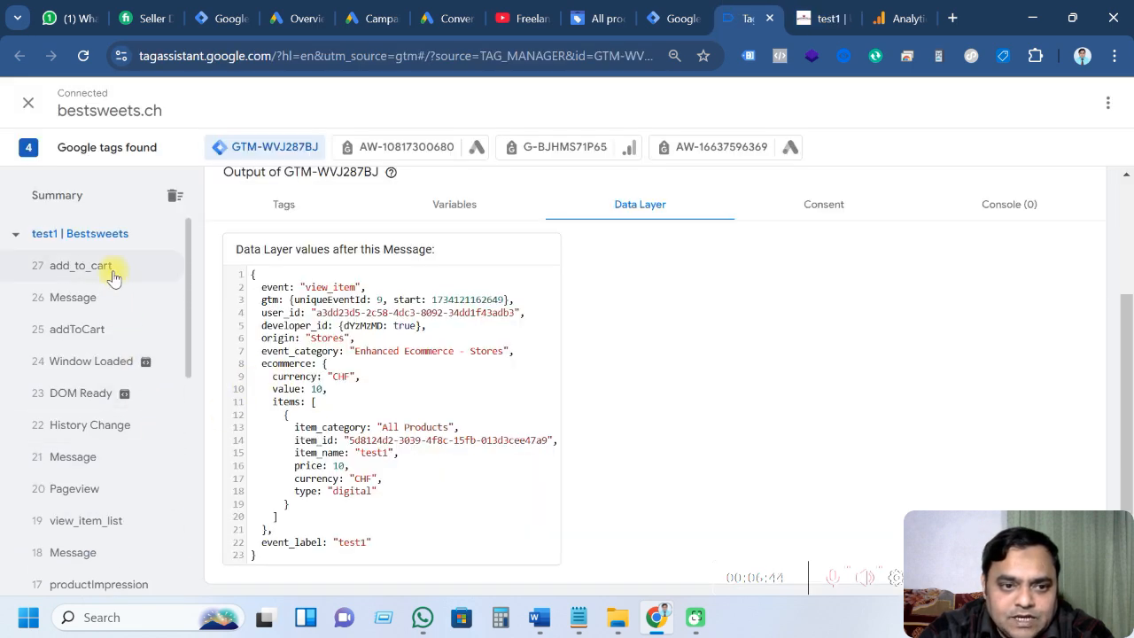
left_click(114, 269)
scroll(362, 423, "down", 1)
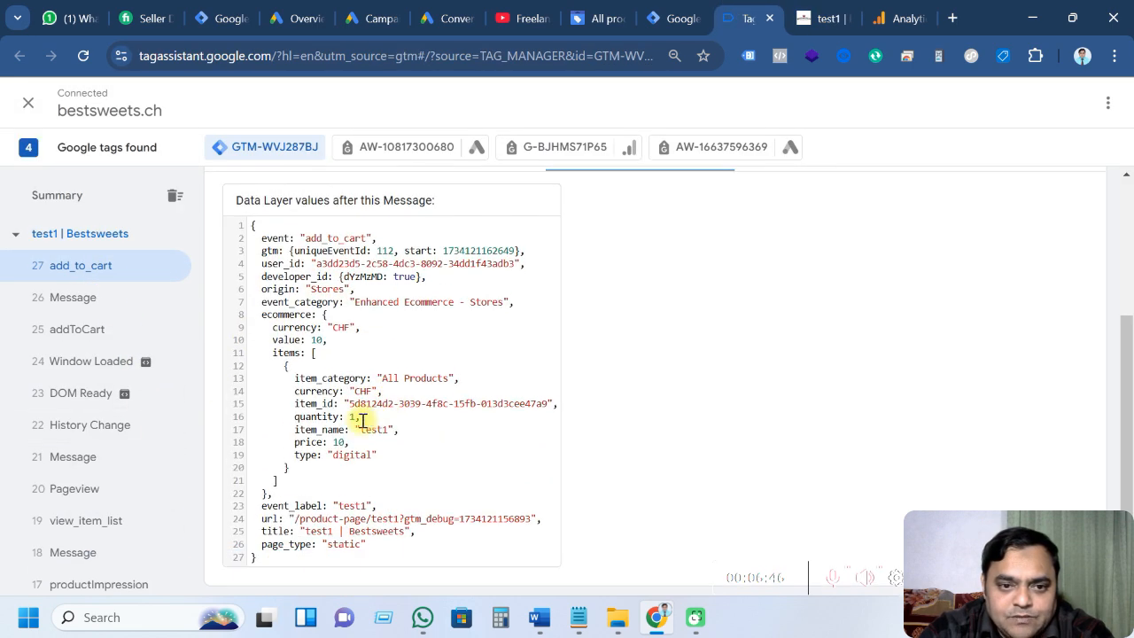
scroll(355, 438, "up", 3)
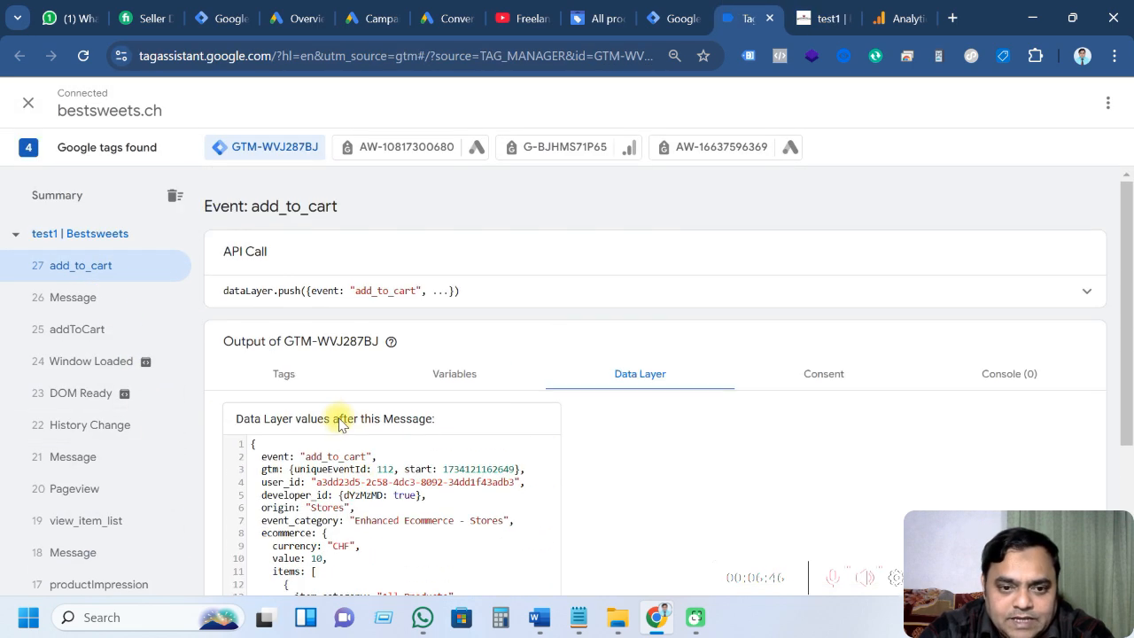
left_click(1088, 292)
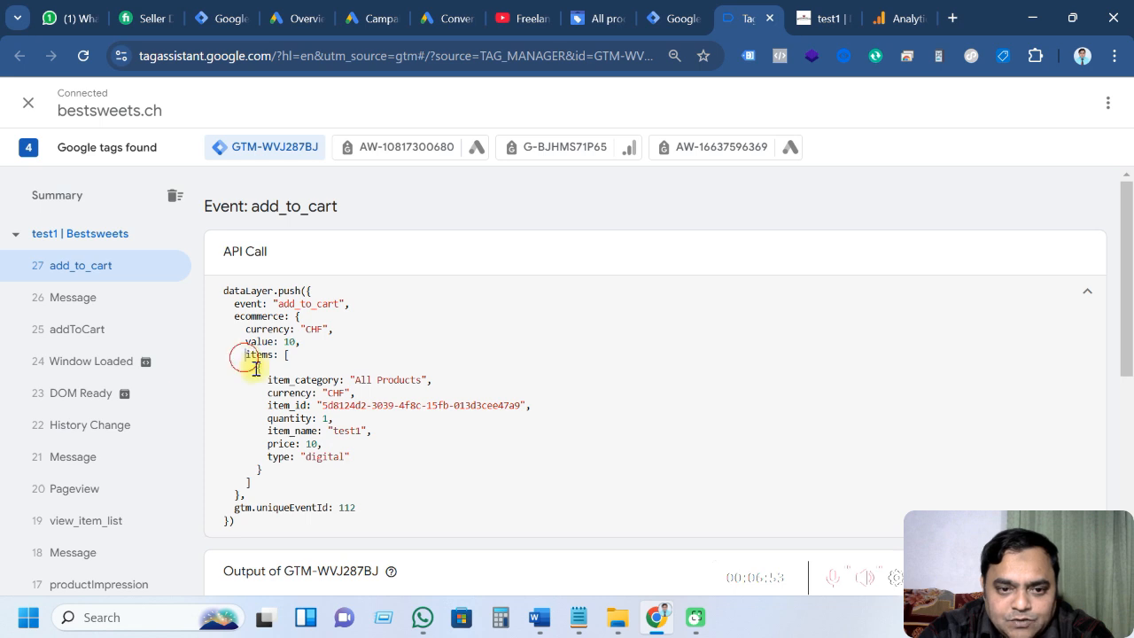
left_click_drag(255, 369, 355, 468)
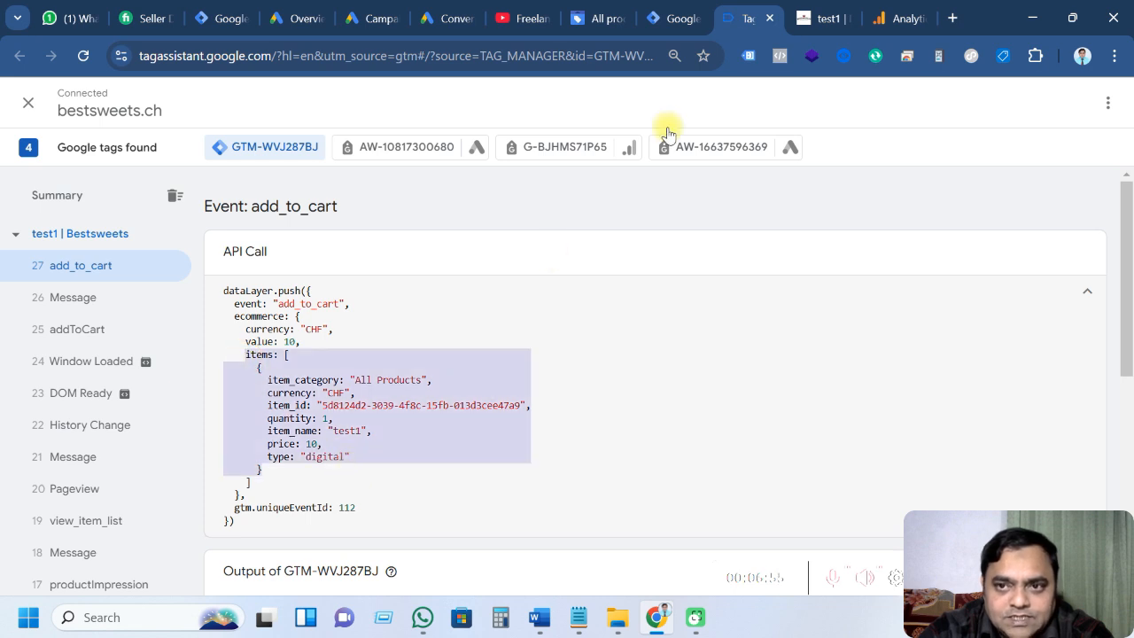
left_click(823, 16)
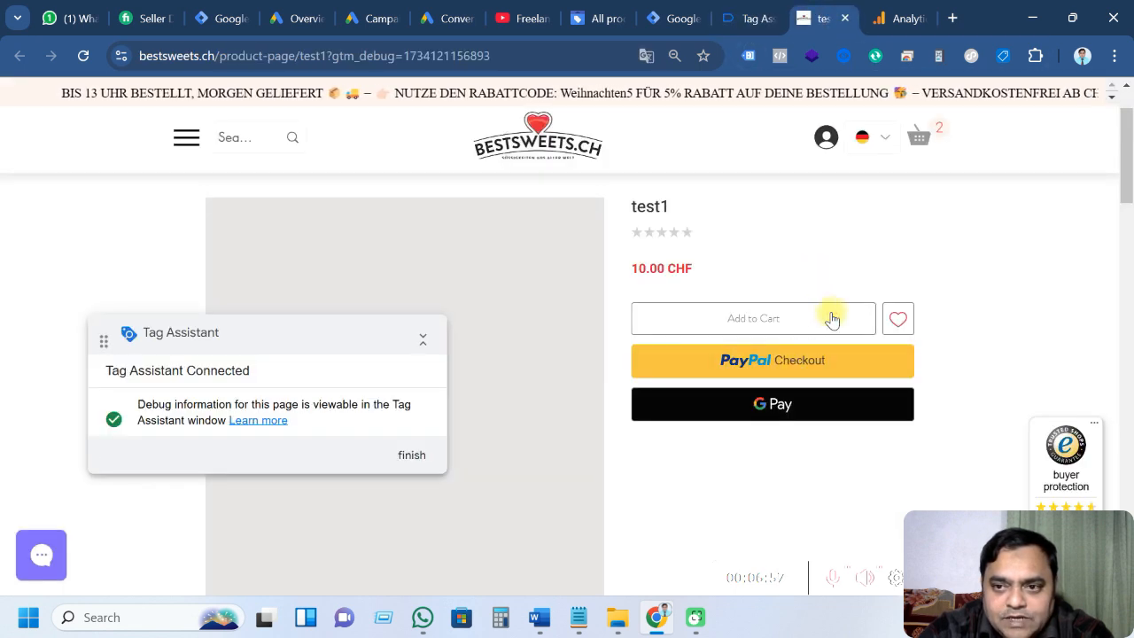
Open the cart holding two test1 items and proceed to checkout
left_click(924, 140)
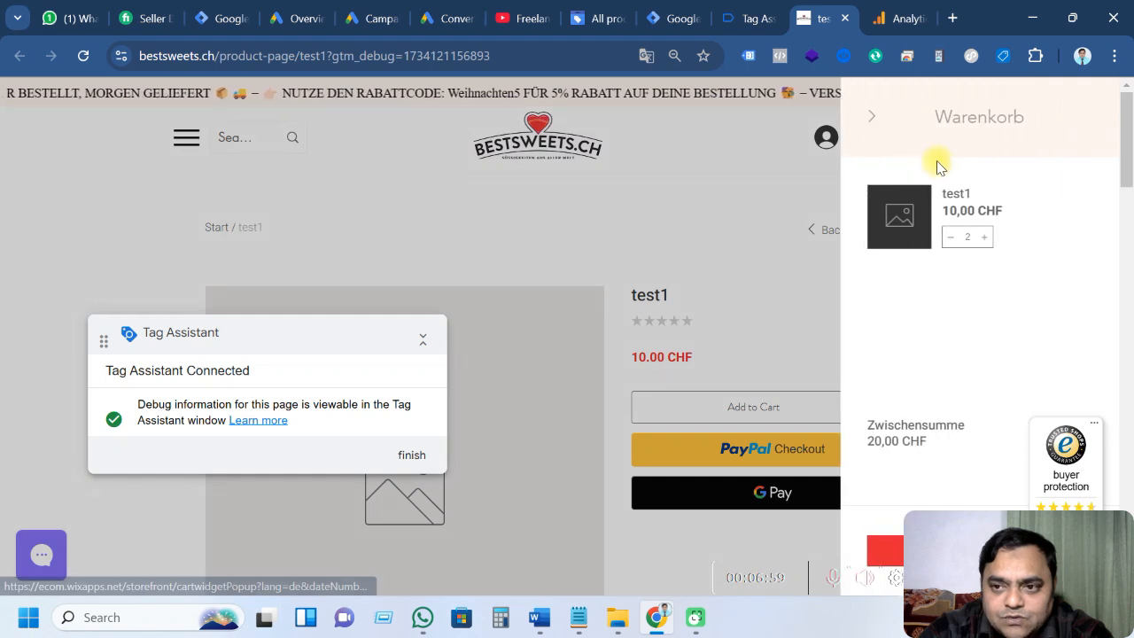
scroll(886, 554, "down", 2)
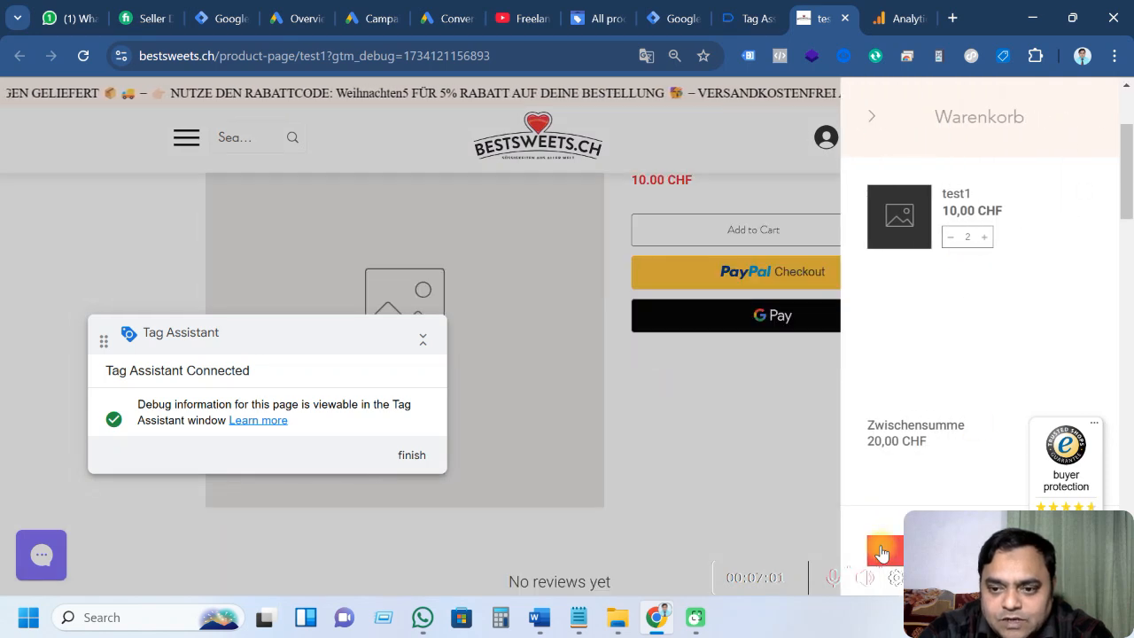
left_click(882, 553)
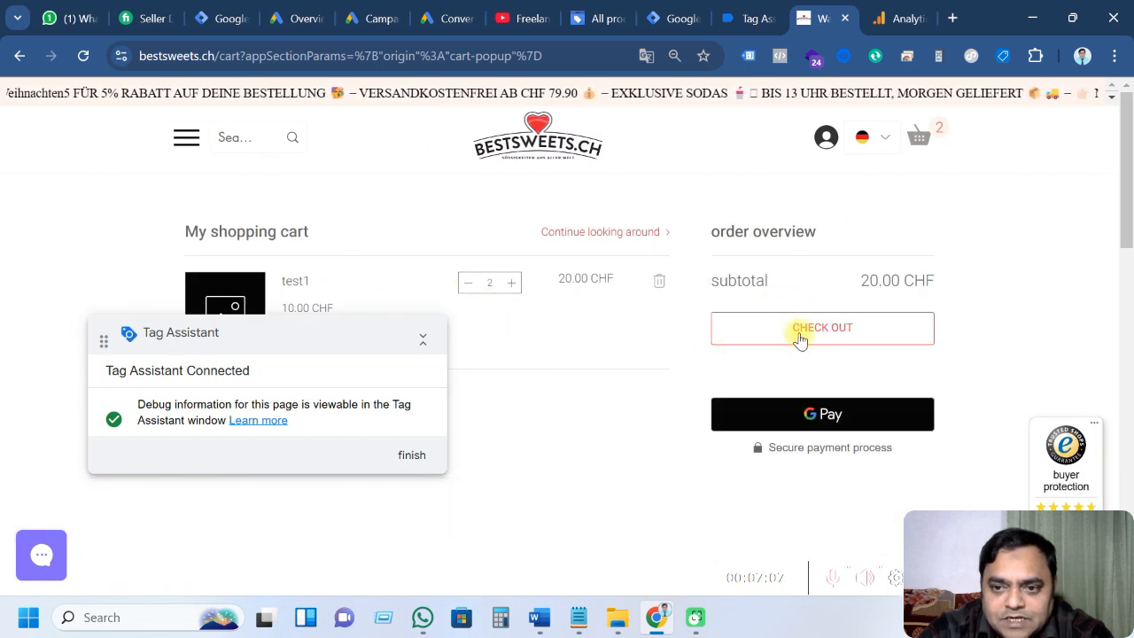
left_click(800, 334)
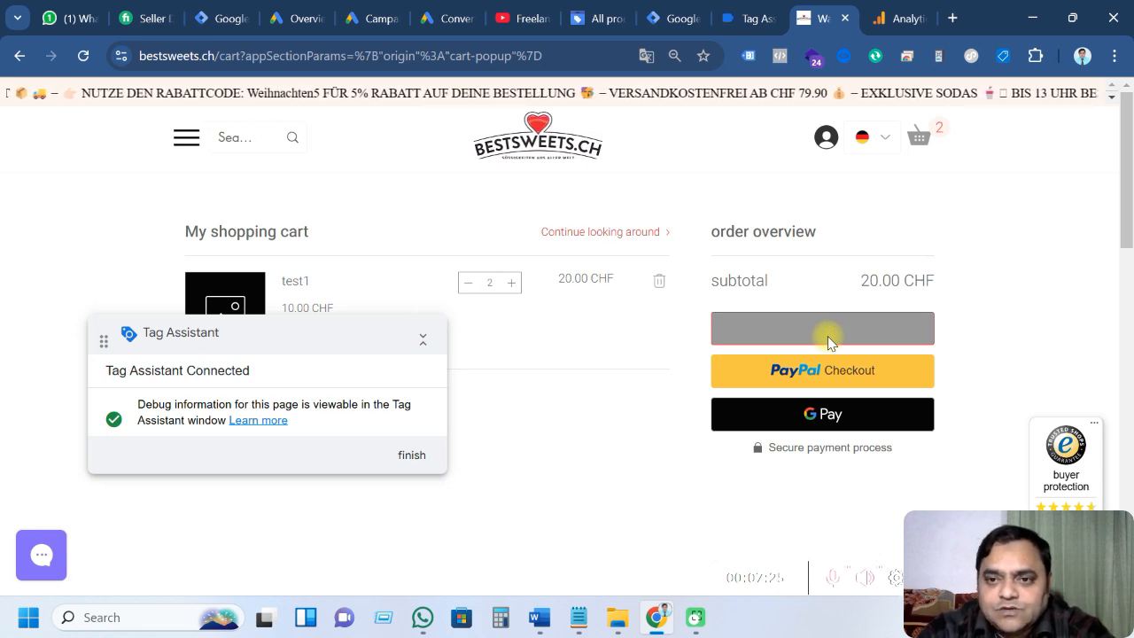
Check Tag Assistant for new cart events, then return to the 20.00 CHF checkout page
left_click(758, 17)
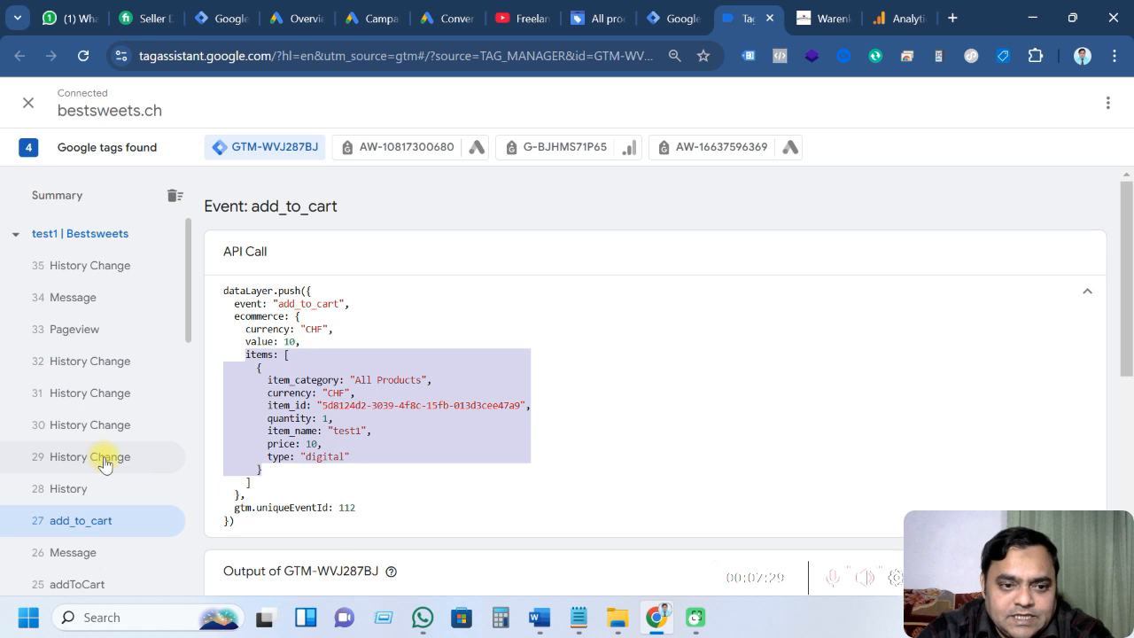
scroll(103, 464, "down", 2)
scroll(104, 461, "up", 4)
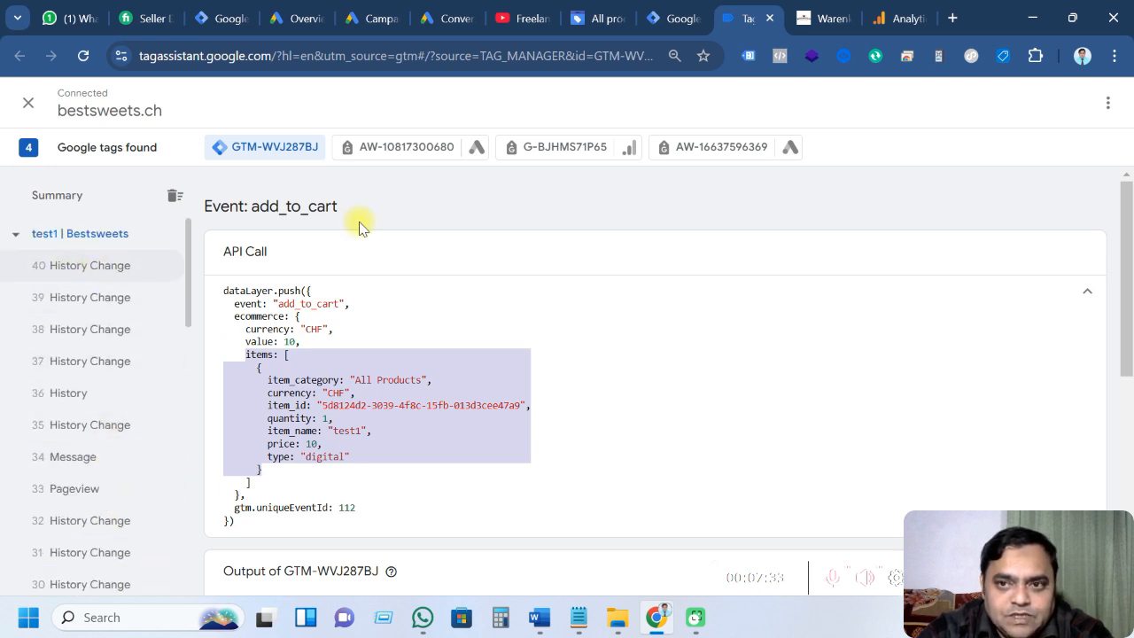
left_click(831, 30)
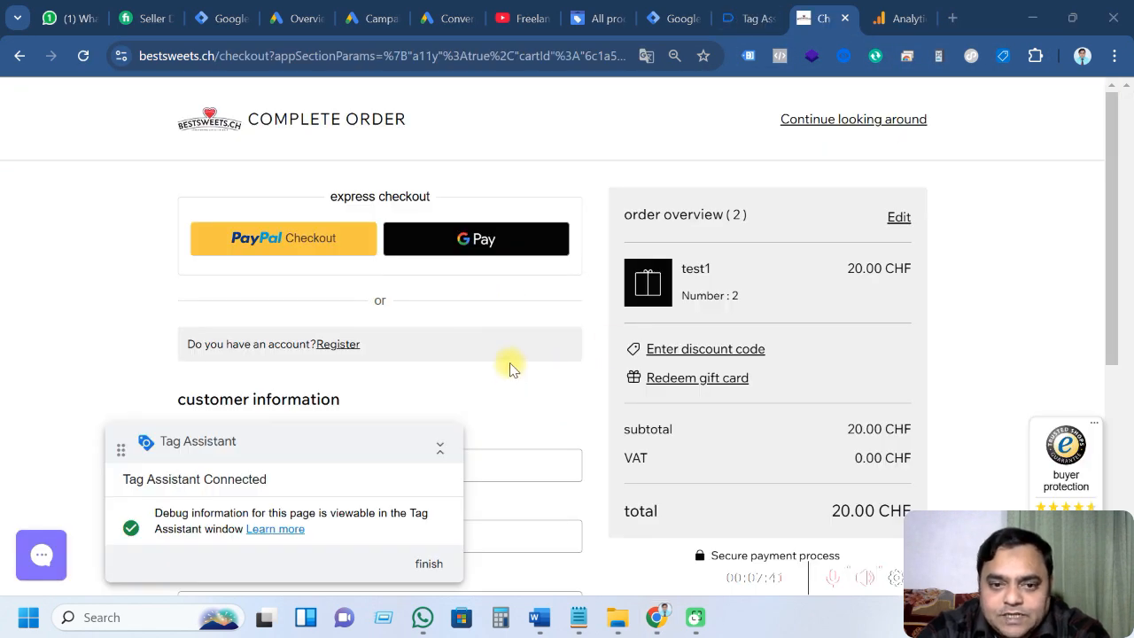
scroll(511, 368, "down", 3)
scroll(509, 365, "up", 2)
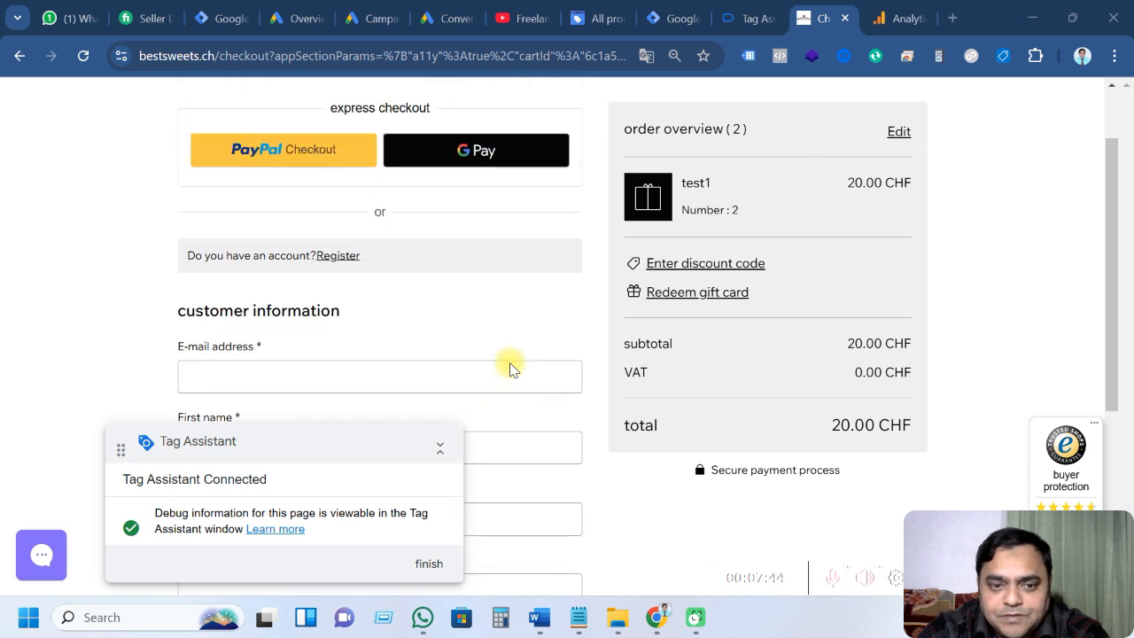
scroll(418, 354, "down", 2)
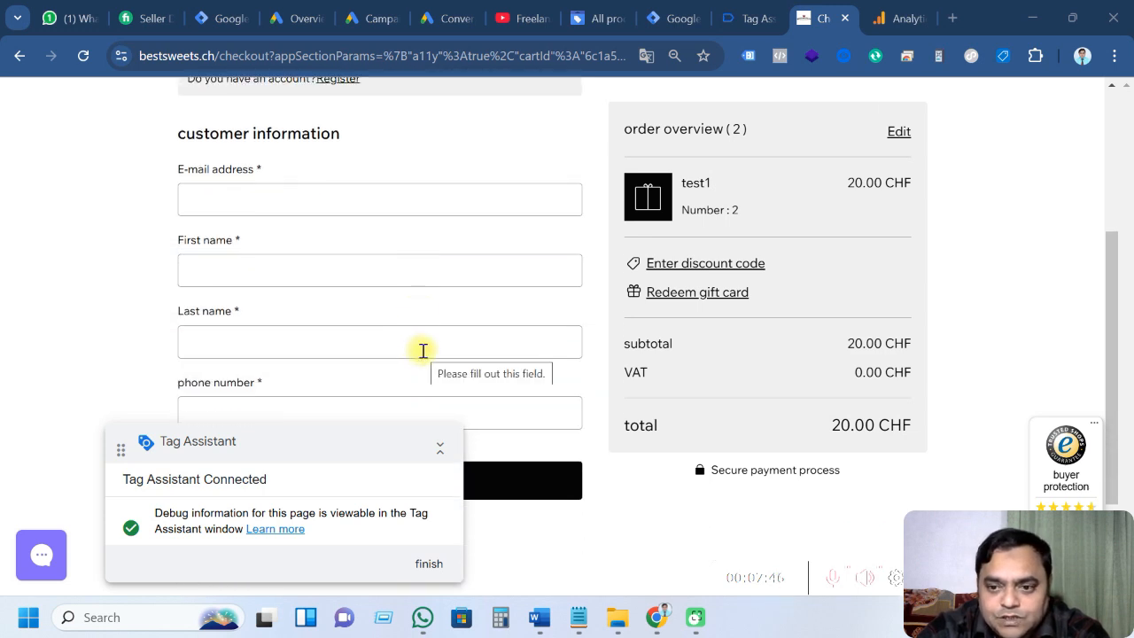
left_click(750, 19)
left_click(115, 265)
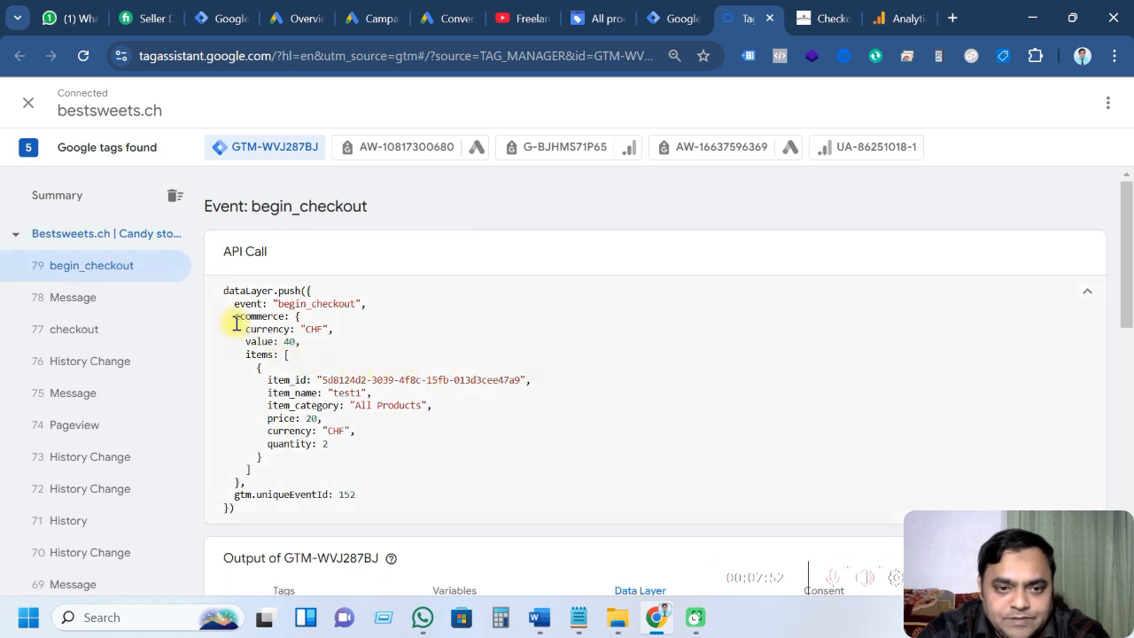
left_click_drag(234, 319, 337, 442)
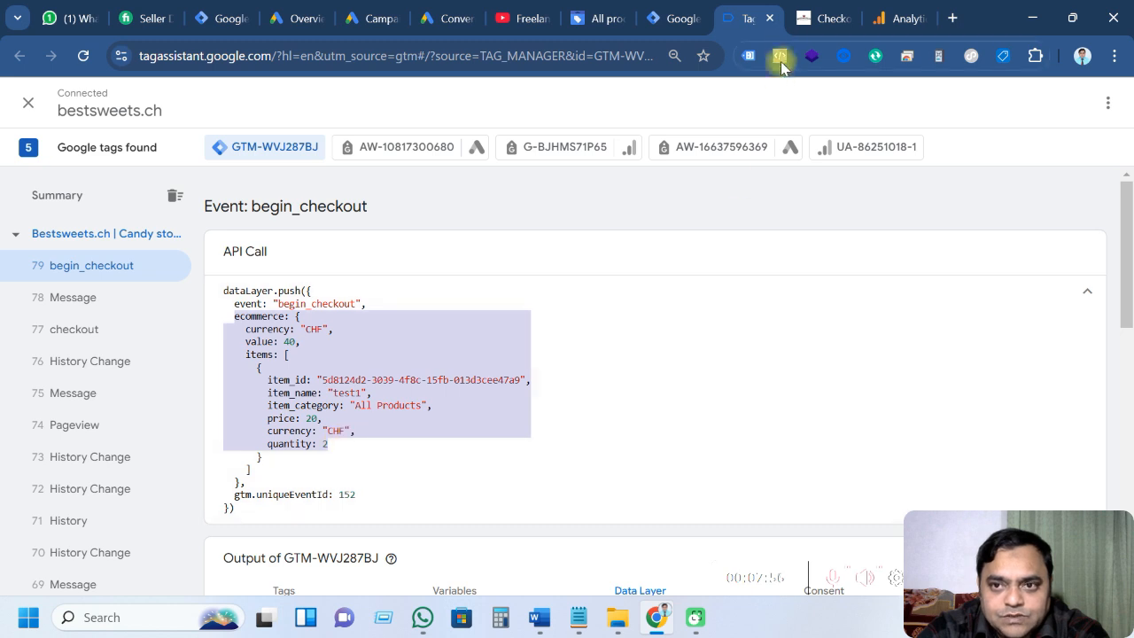
left_click(819, 18)
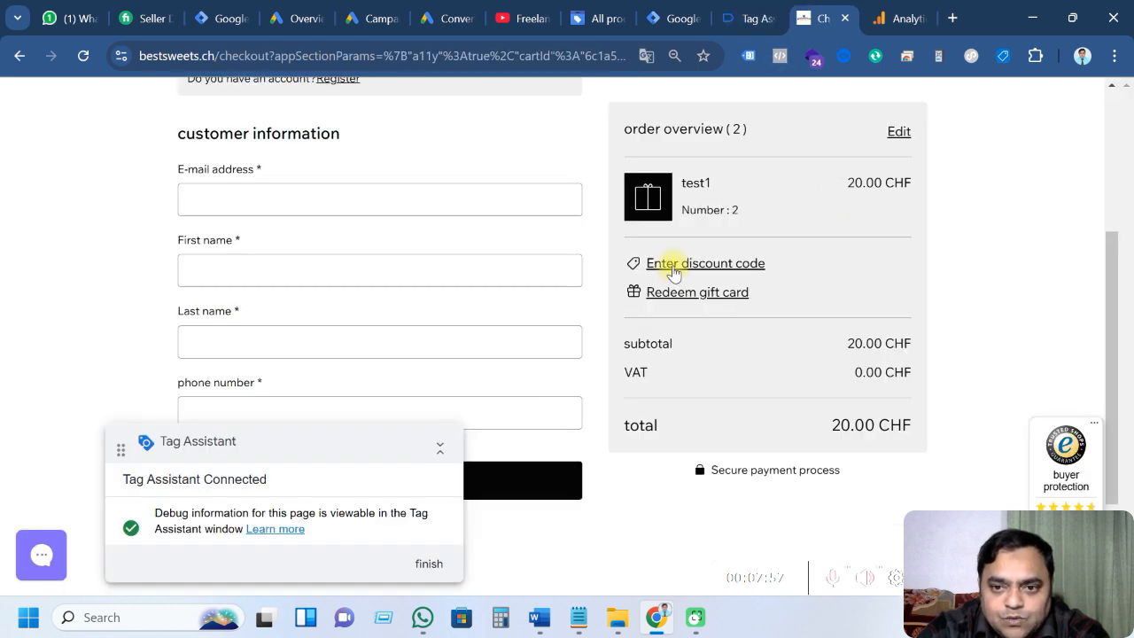
Redeem the saved discount code on the bestsweets.ch checkout
left_click(672, 262)
left_click(691, 290)
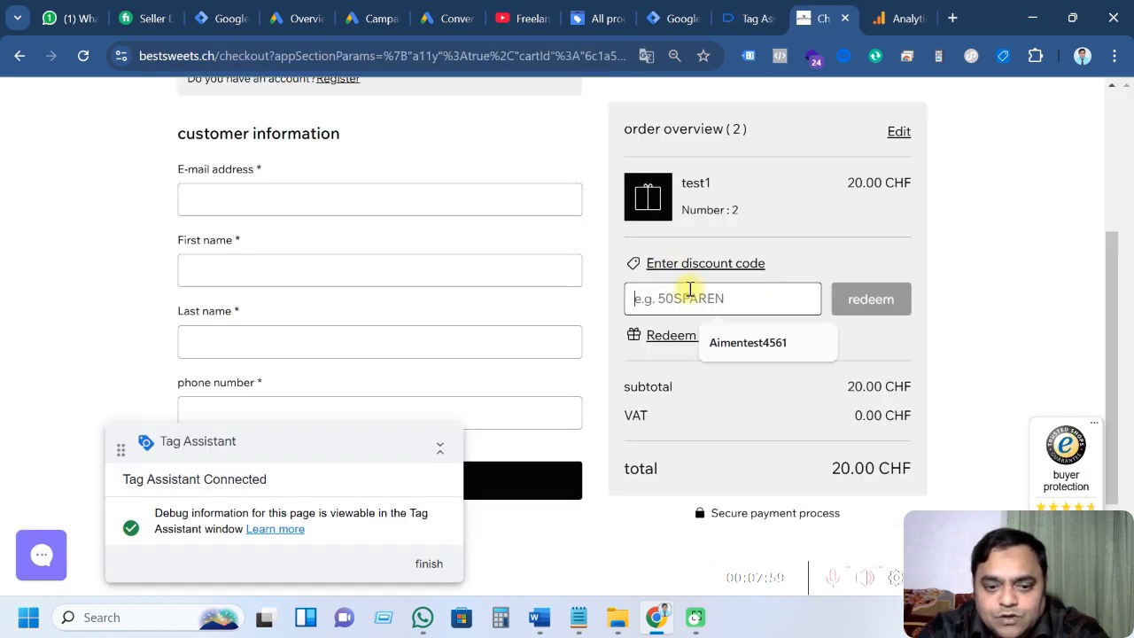
left_click(748, 343)
left_click(871, 299)
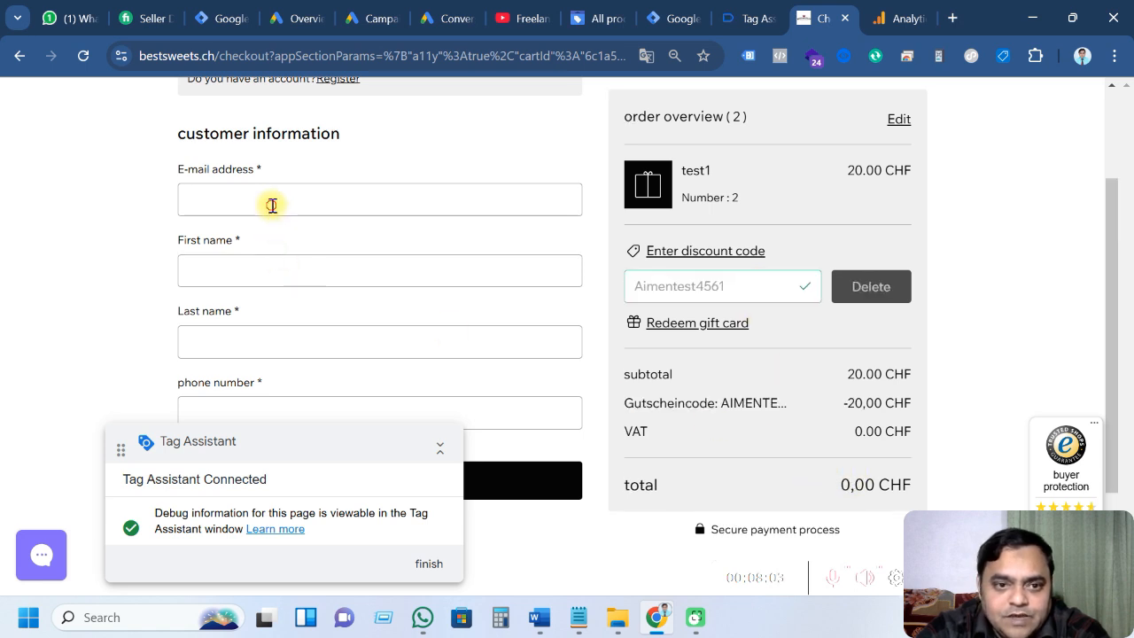
Autofill the customer details, continue, opt in to marketing and place the test order
left_click(271, 202)
left_click(301, 248)
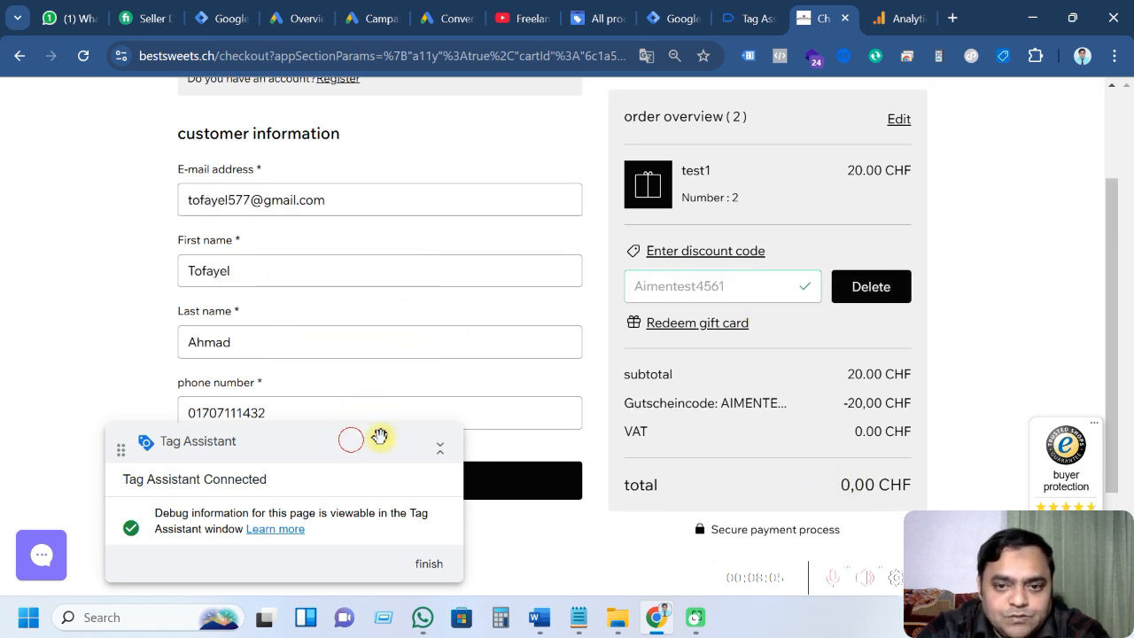
left_click_drag(379, 436, 810, 207)
left_click(346, 481)
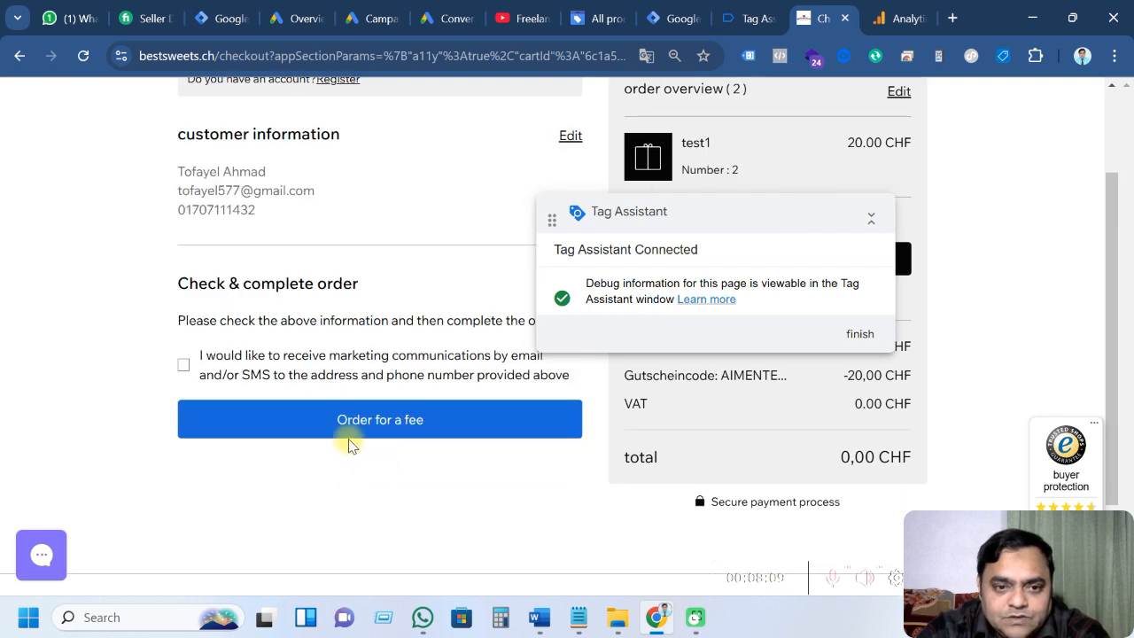
left_click(183, 364)
left_click(392, 424)
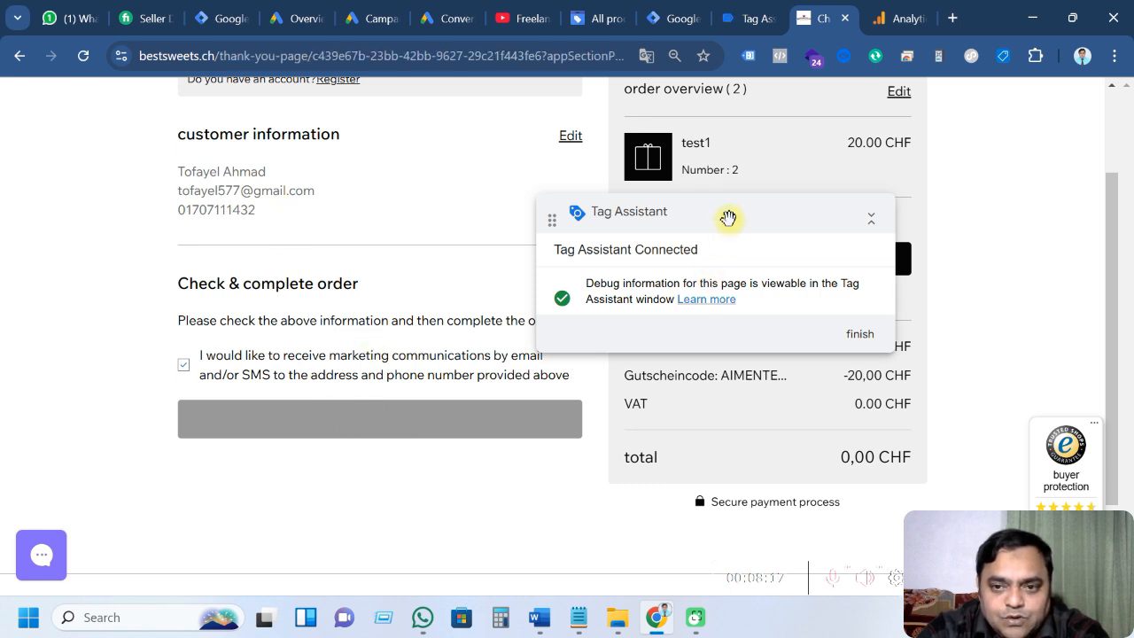
Dismiss the Trusted Shops purchase popup and go back to Tag Assistant
left_click_drag(729, 221, 363, 467)
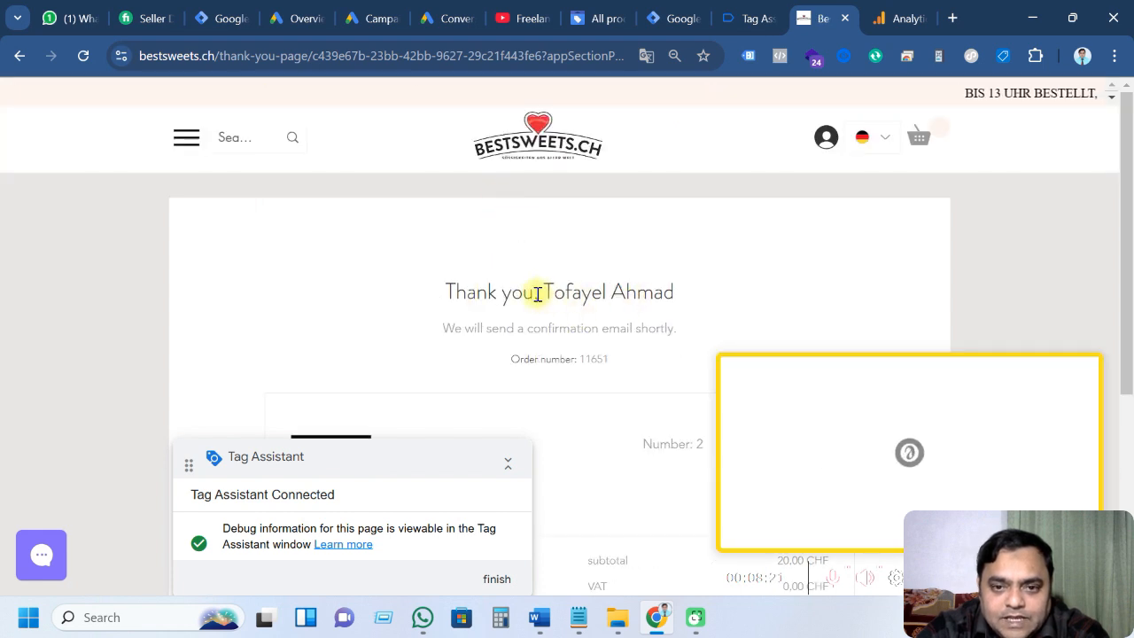
scroll(626, 312, "down", 4)
scroll(626, 309, "up", 2)
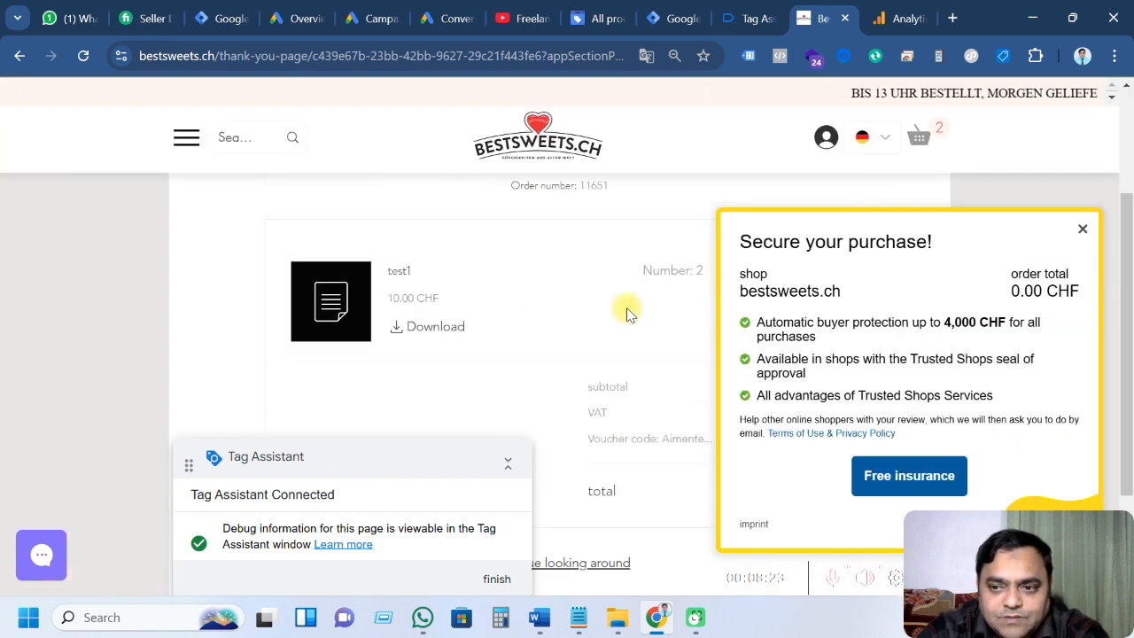
left_click(1083, 229)
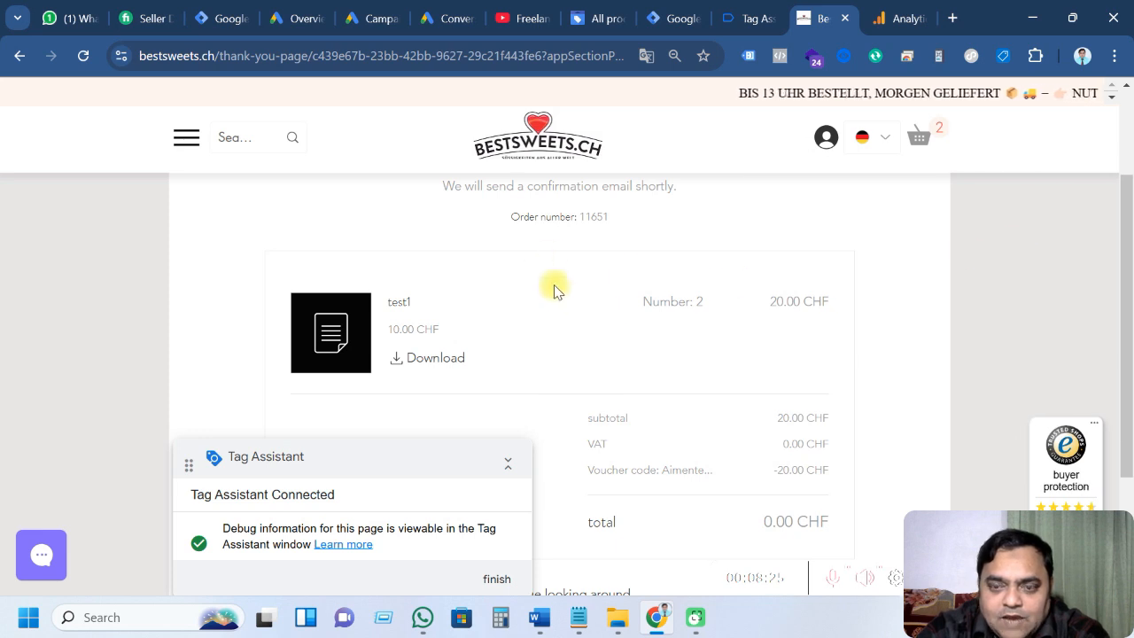
left_click(749, 18)
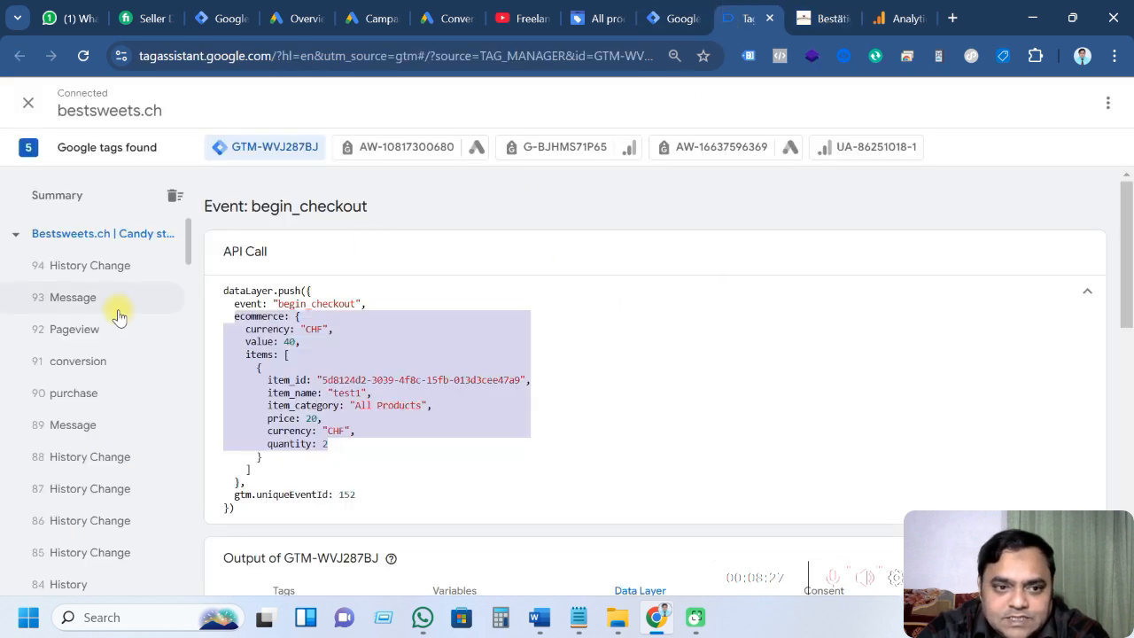
Open the purchase event and scroll through its ecommerce data layer values
left_click(78, 400)
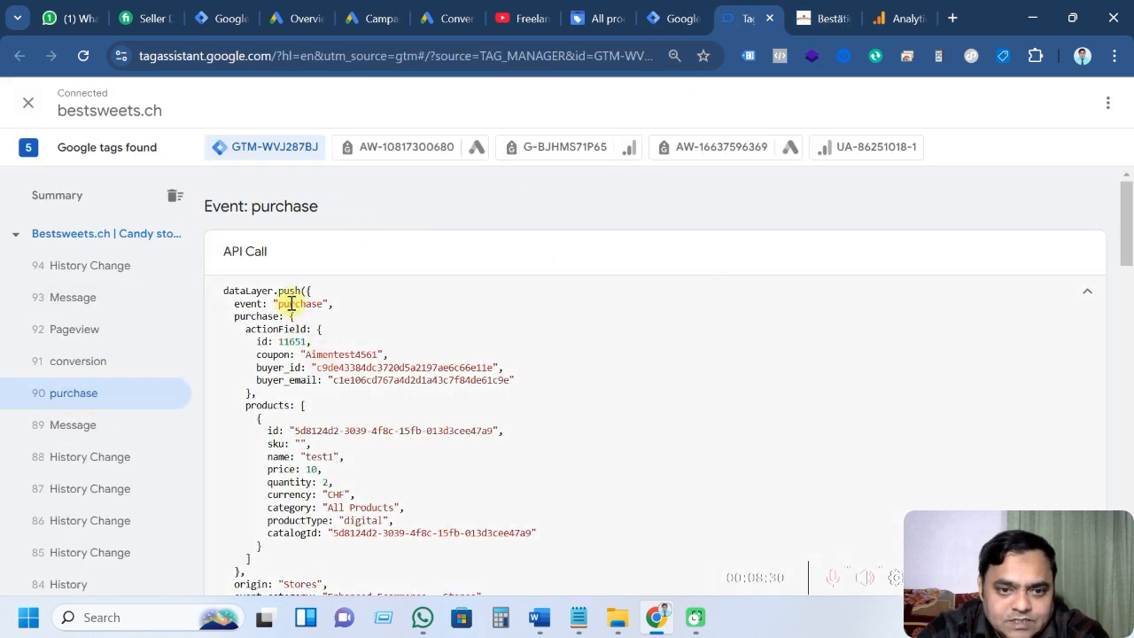
scroll(357, 396, "down", 1)
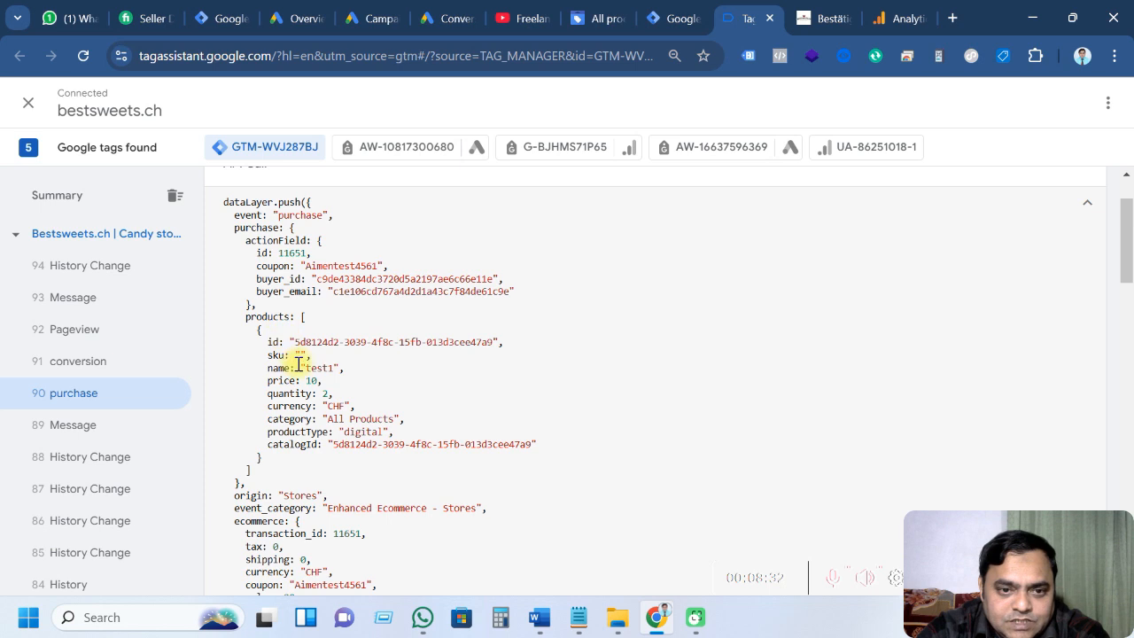
scroll(300, 363, "down", 2)
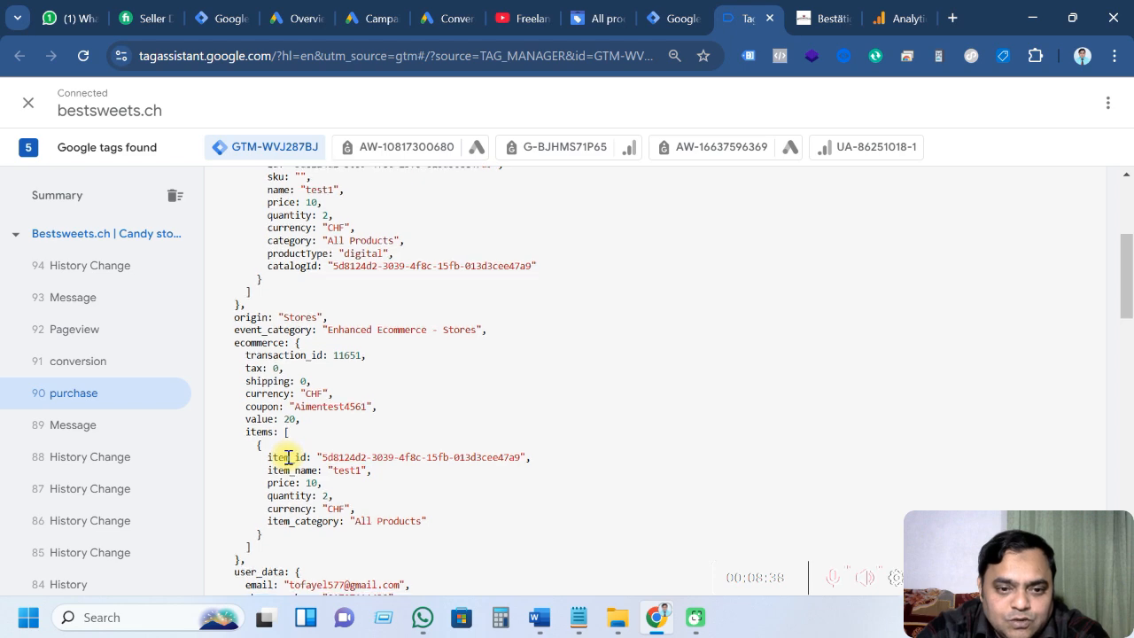
scroll(292, 452, "down", 2)
scroll(77, 413, "down", 3)
scroll(79, 421, "down", 1)
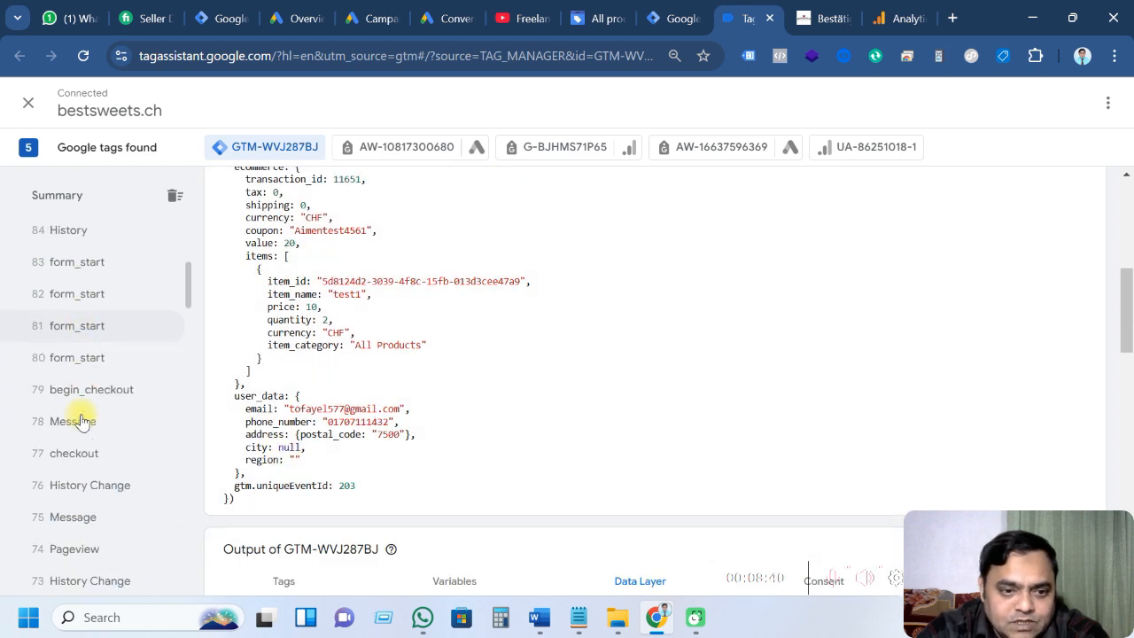
Show the begin_checkout event's data layer values for comparison
left_click(81, 400)
scroll(329, 347, "down", 5)
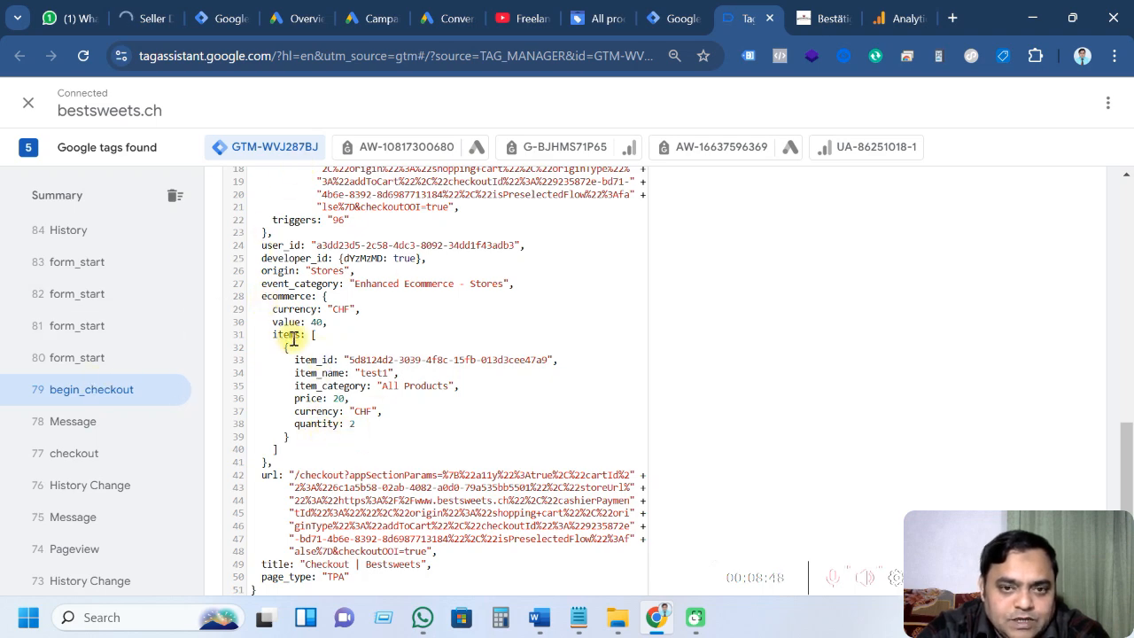
scroll(295, 339, "up", 3)
scroll(295, 339, "up", 1)
scroll(71, 392, "up", 5)
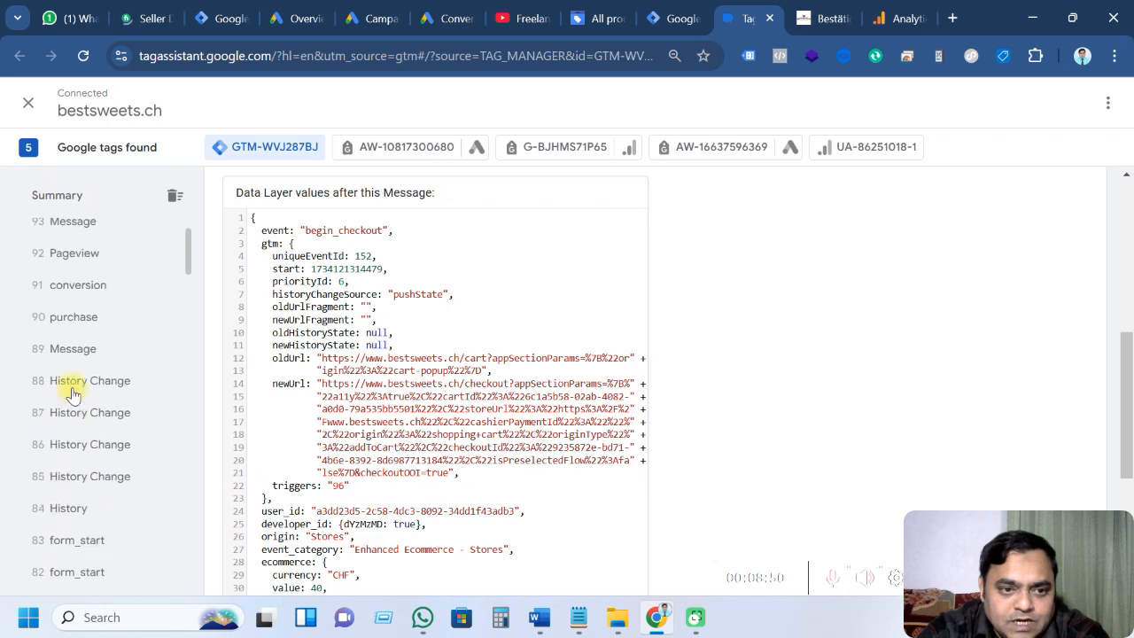
Reopen the purchase event, collapse its API Call and return to Tag Manager
left_click(84, 393)
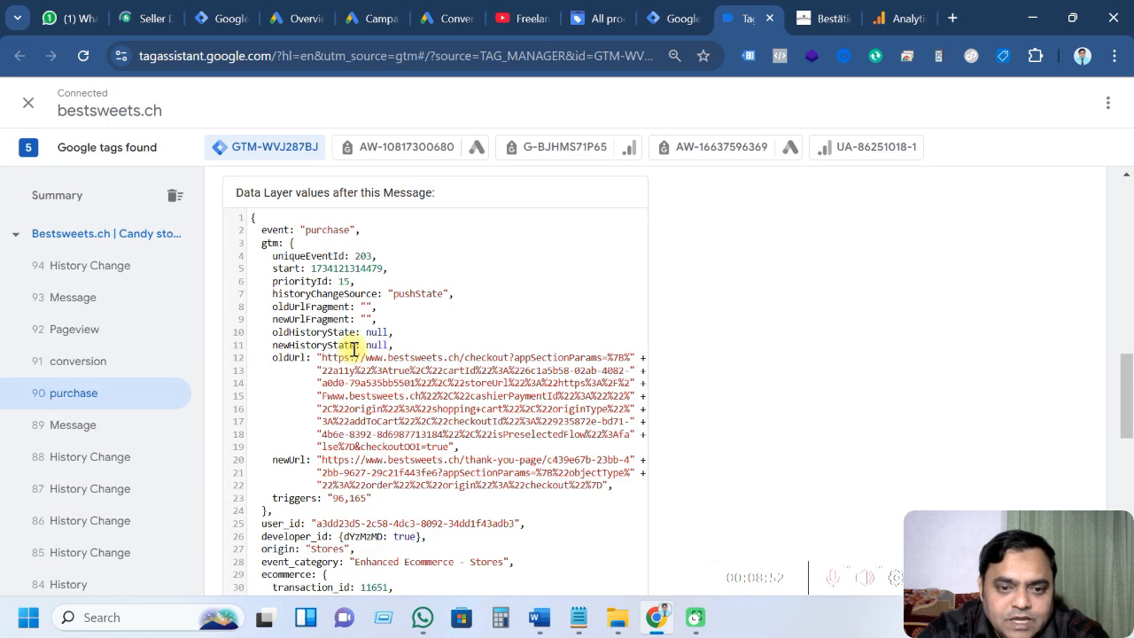
scroll(354, 348, "up", 4)
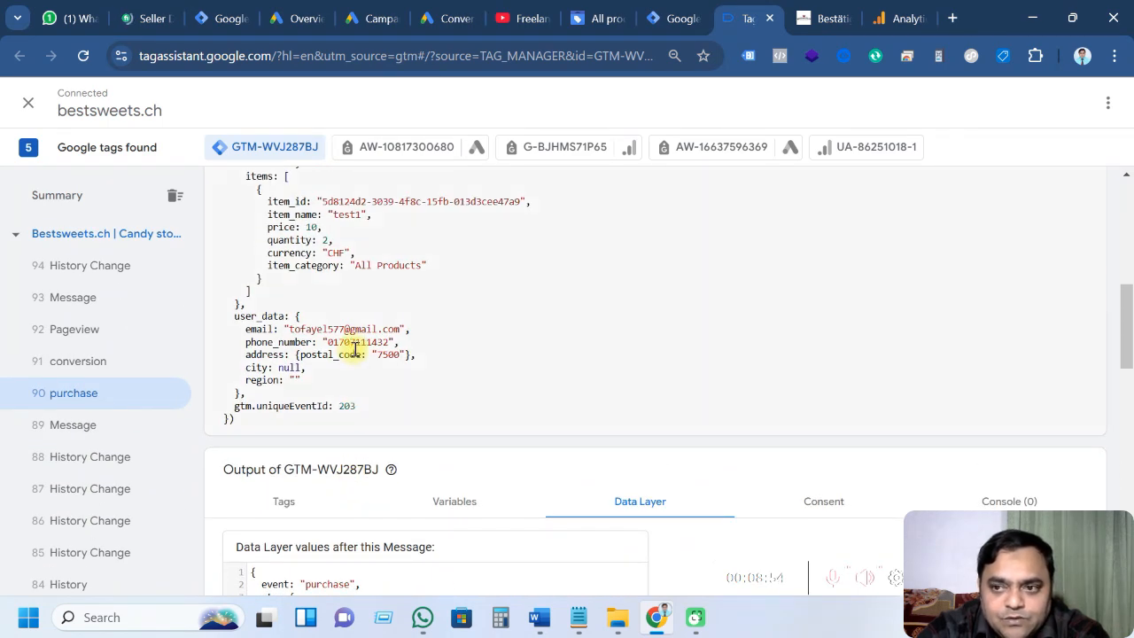
scroll(354, 349, "up", 8)
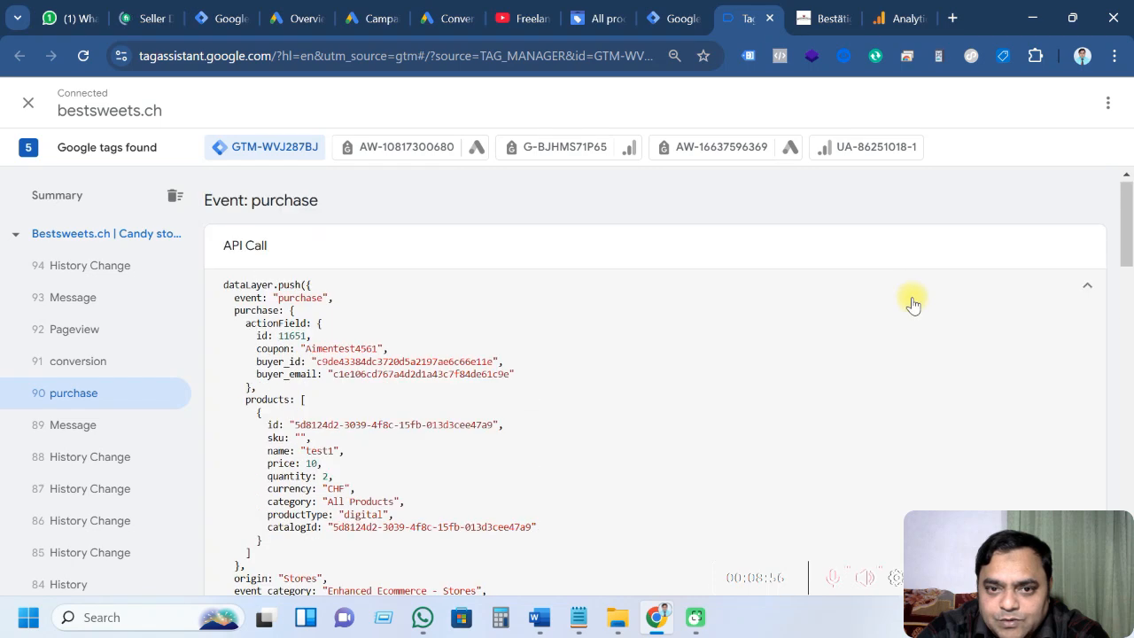
left_click(1088, 286)
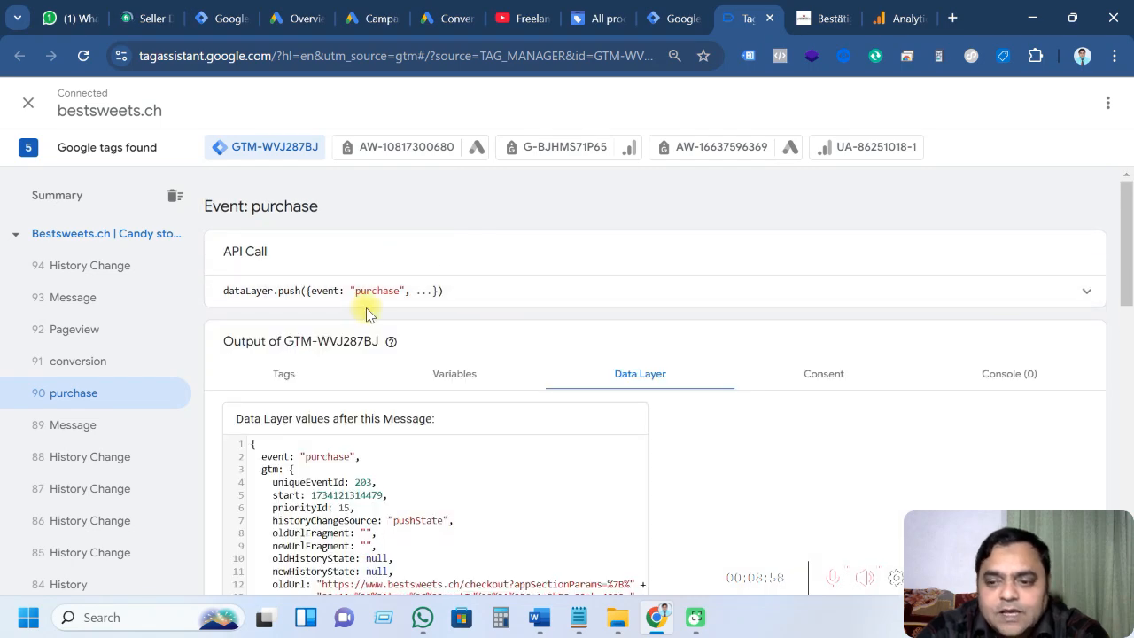
scroll(368, 310, "down", 5)
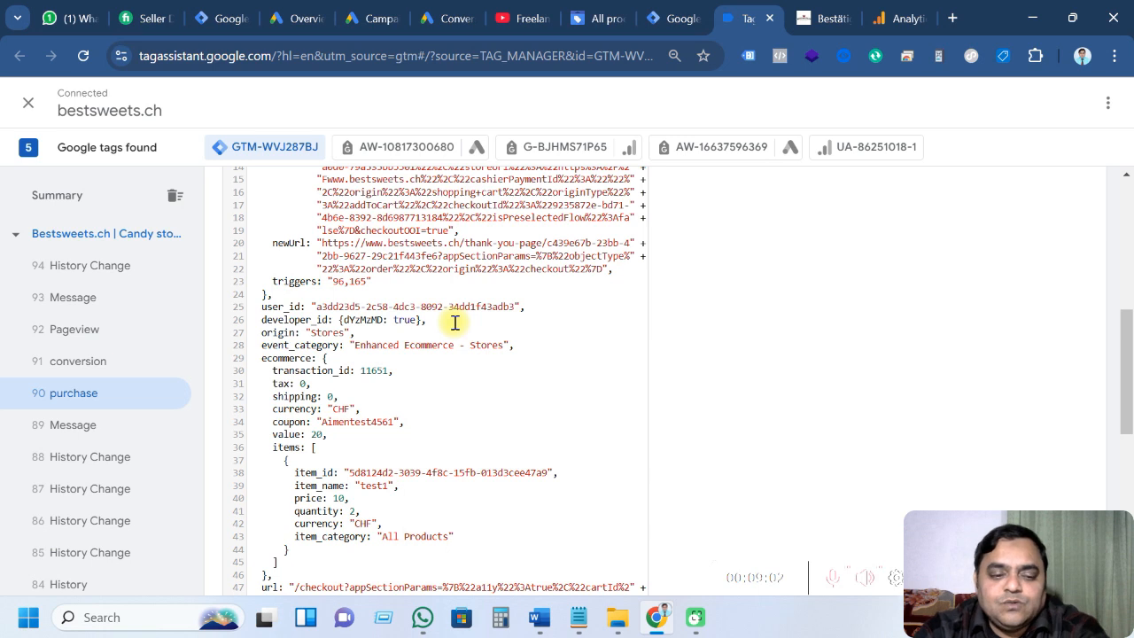
left_click(667, 16)
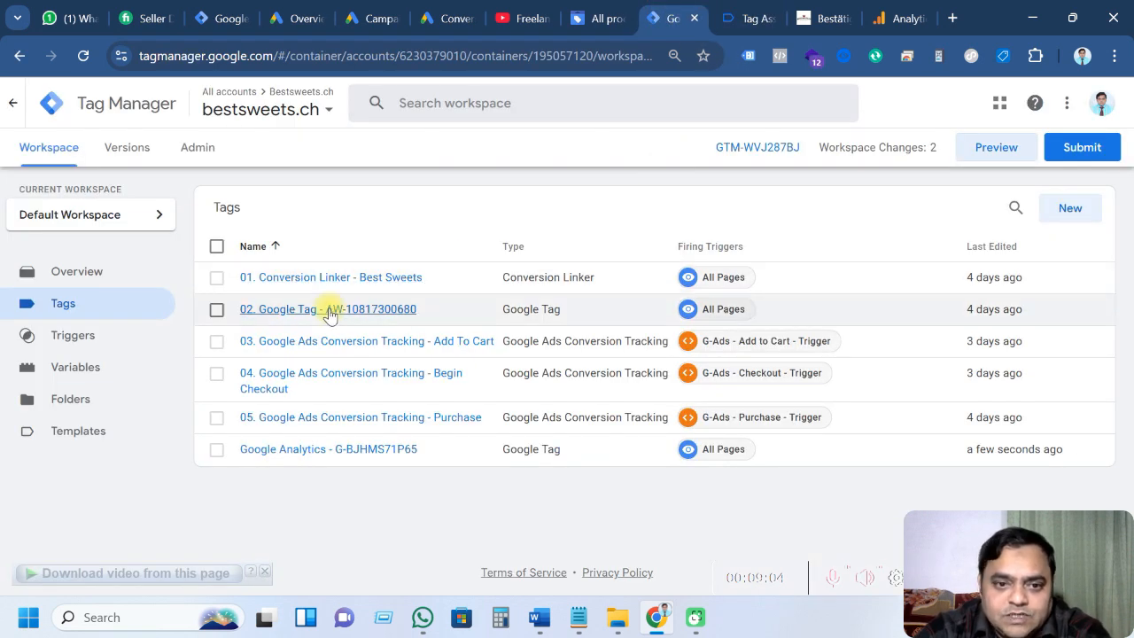
Open the container's Variables page, then switch to the Word notes on view_item parameters
left_click(97, 377)
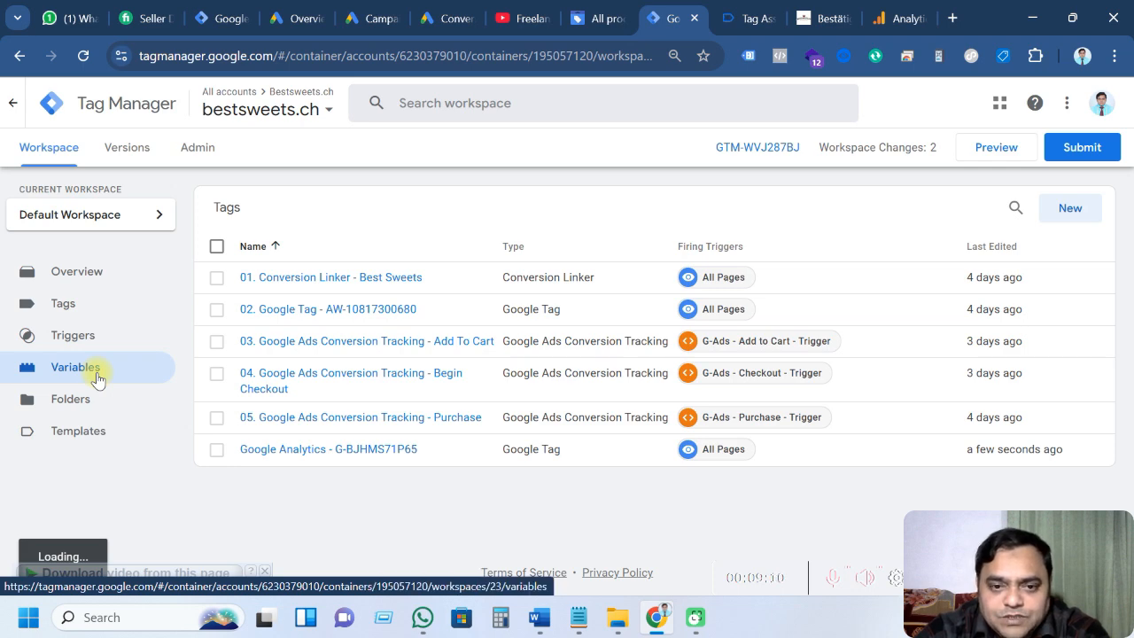
key("alt+Tab")
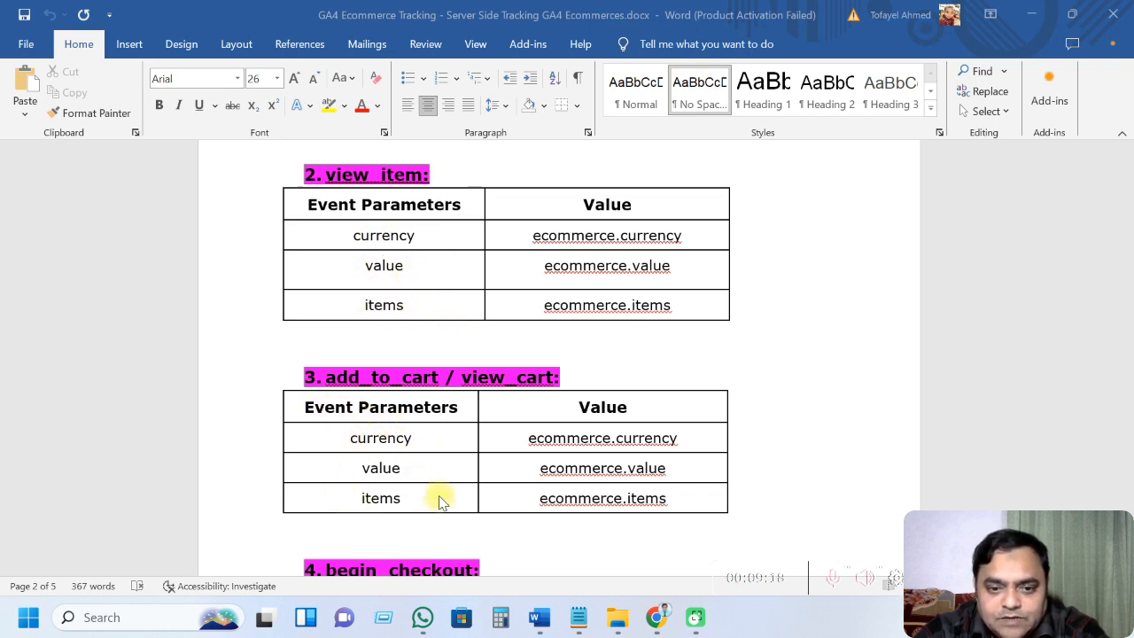
scroll(441, 501, "down", 5)
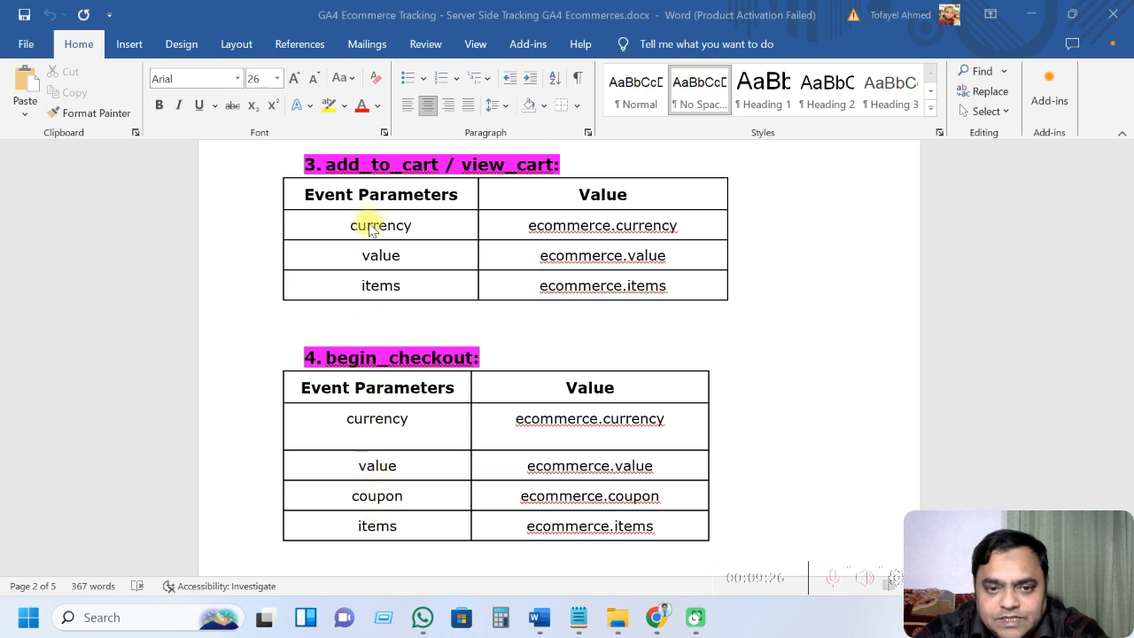
scroll(394, 485, "up", 2)
scroll(397, 407, "up", 1)
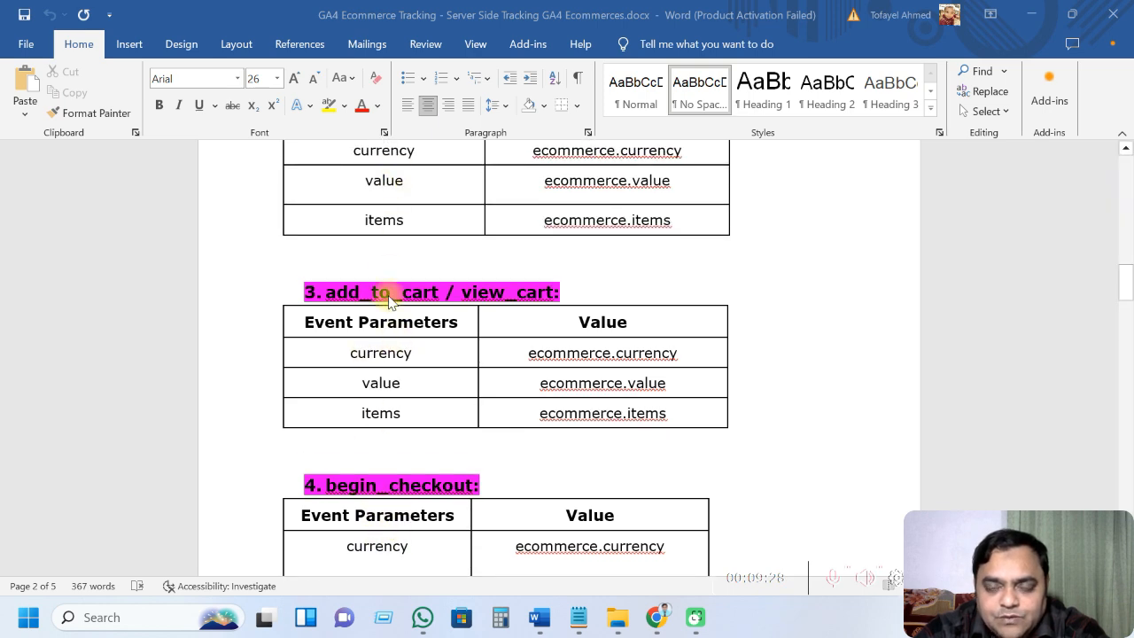
scroll(390, 355, "up", 2)
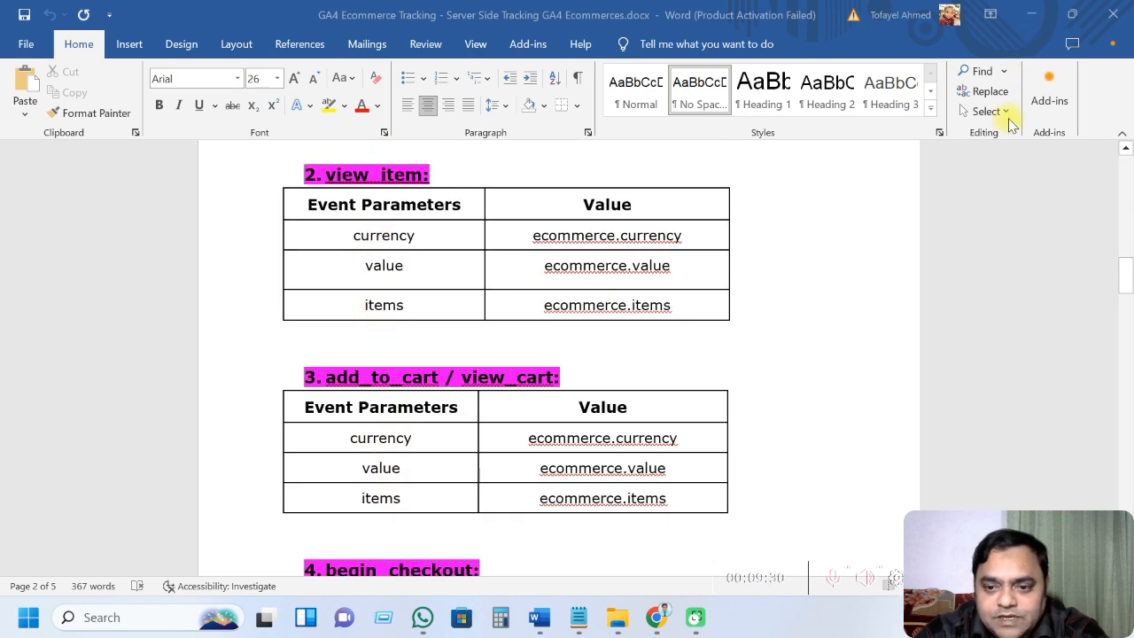
Inspect the Dlv - Currency Code and Dlv - Transaction ID variable settings
left_click(656, 618)
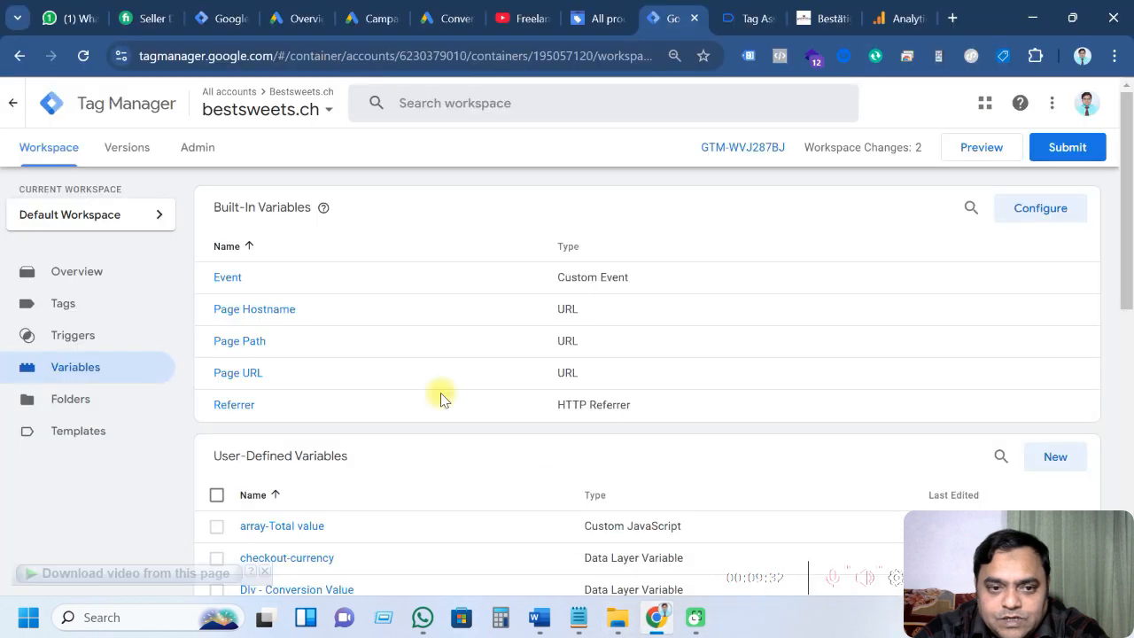
scroll(443, 405, "down", 4)
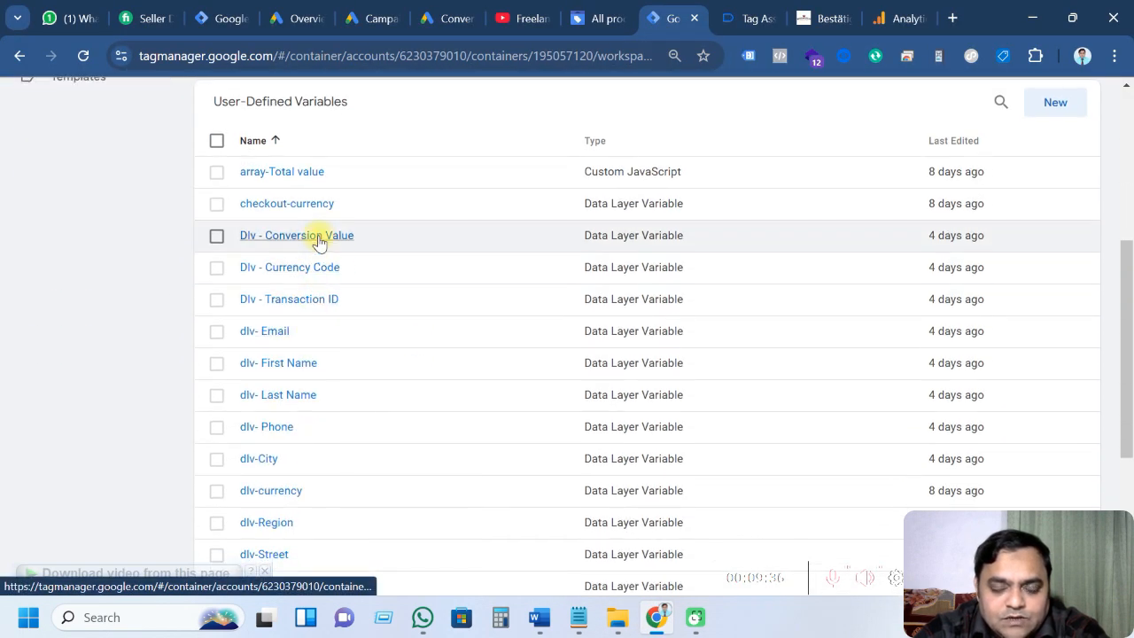
left_click(303, 268)
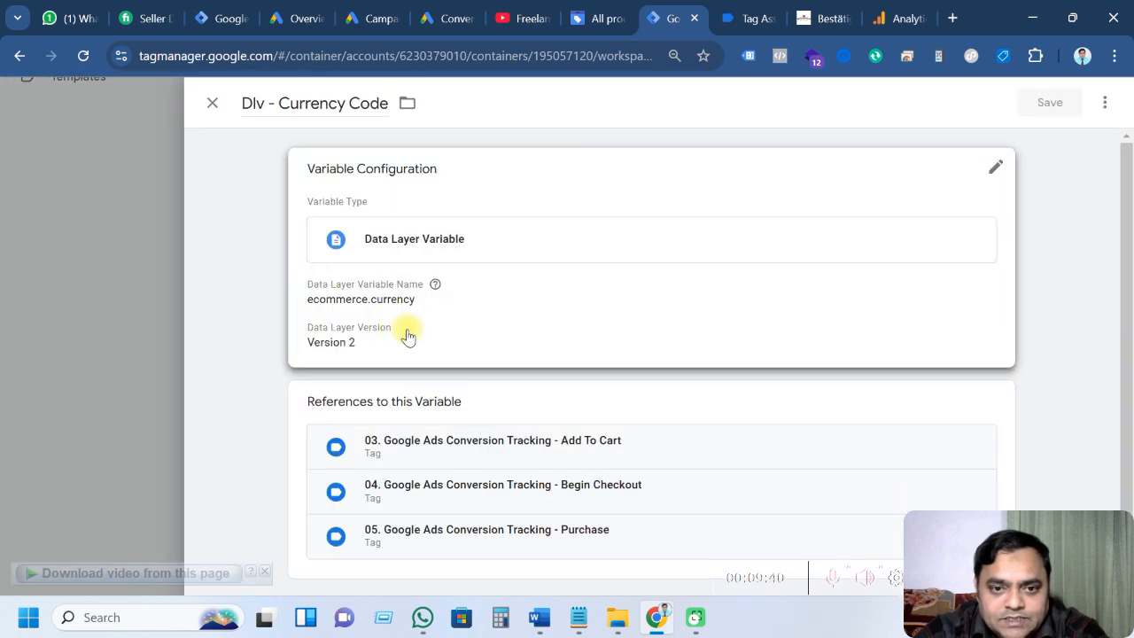
left_click(211, 103)
left_click(302, 300)
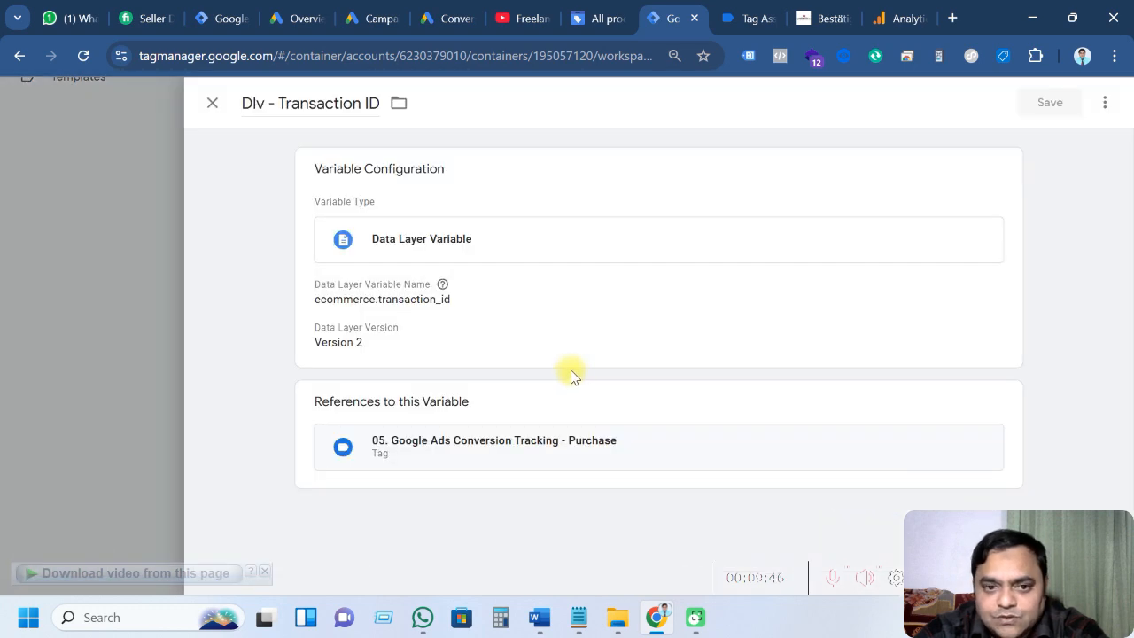
left_click(211, 103)
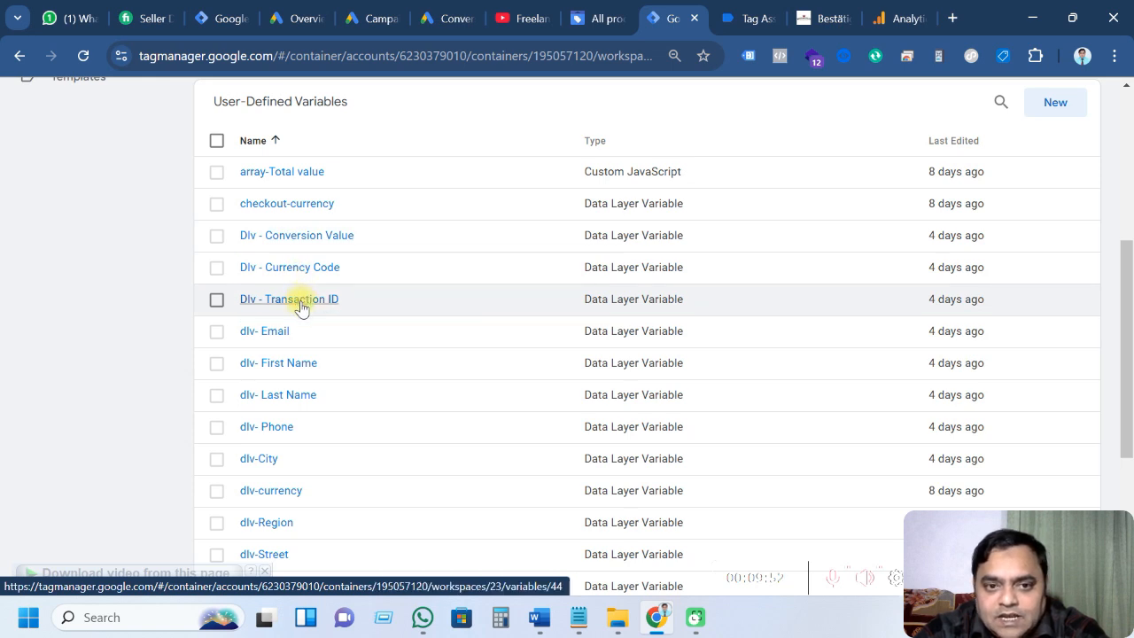
left_click(301, 308)
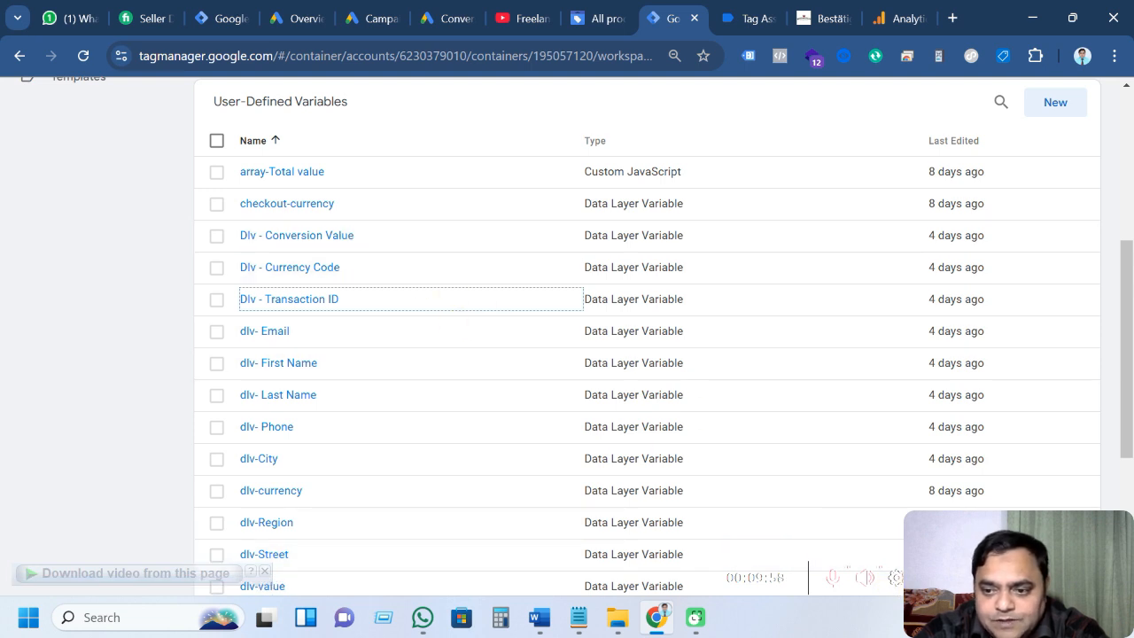
Check the items parameter in the notes and inspect Dlv - Conversion Value
key("alt+Tab")
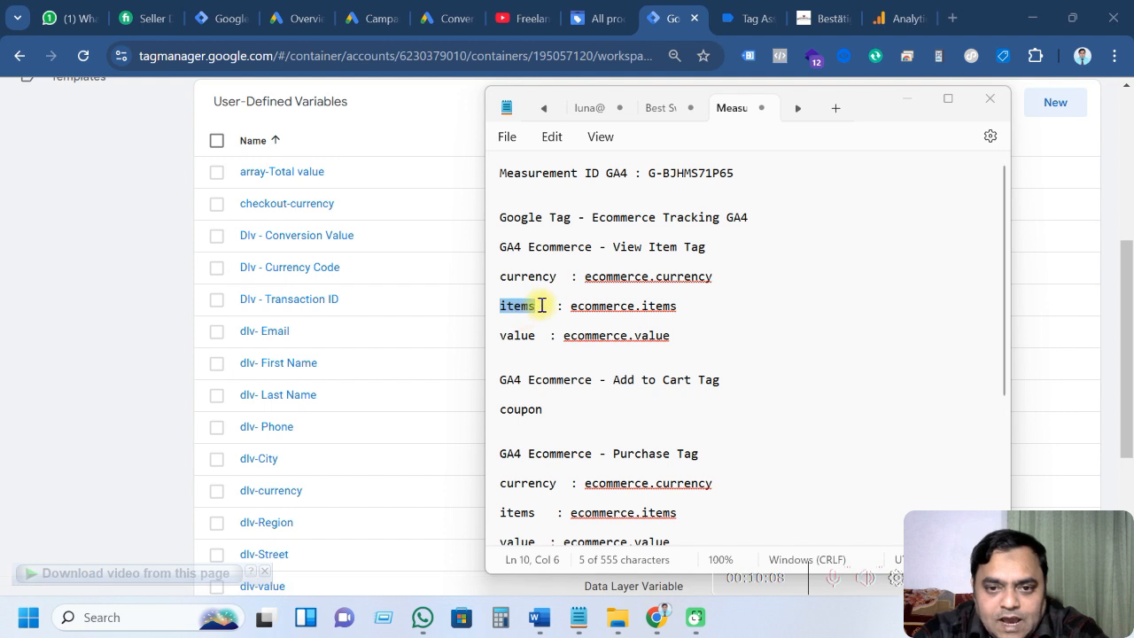
left_click_drag(543, 306, 489, 315)
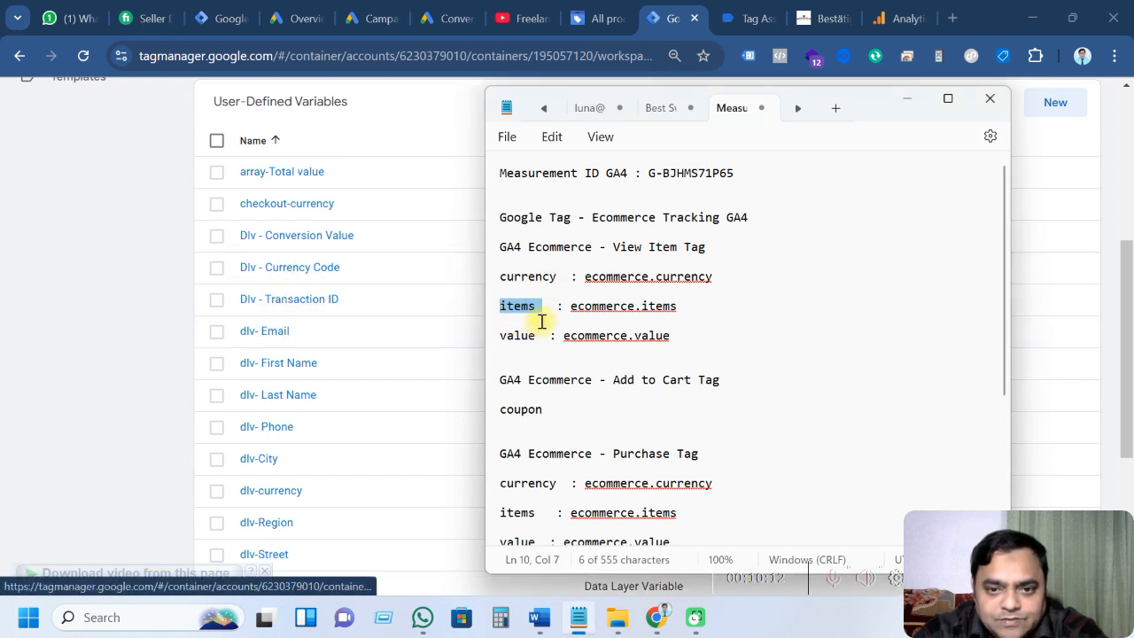
left_click(307, 239)
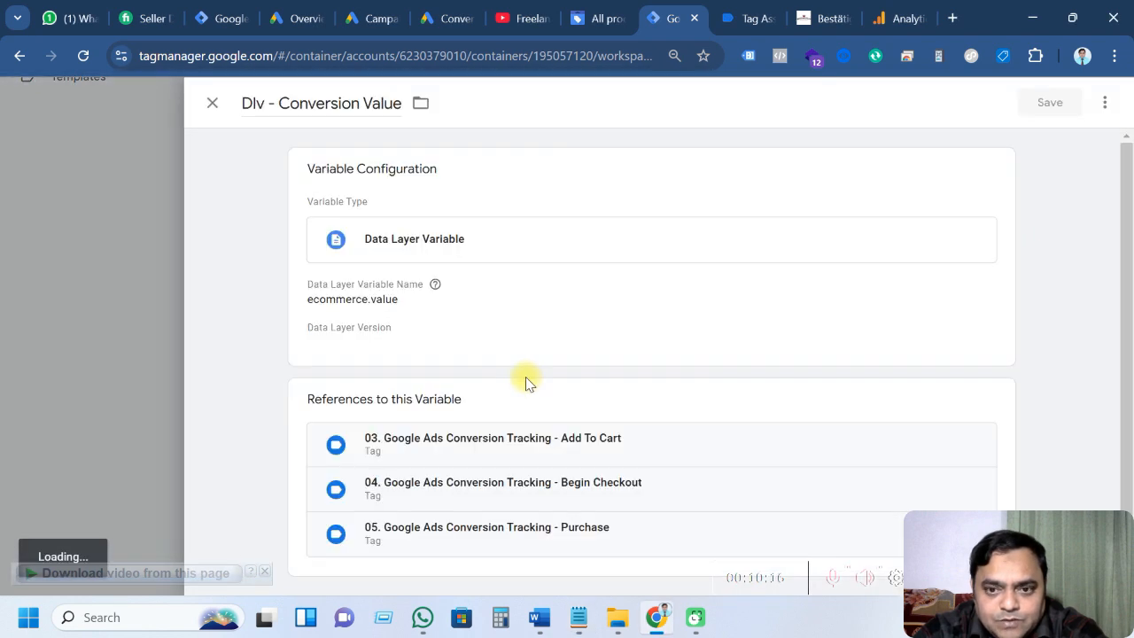
left_click(212, 103)
left_click(577, 617)
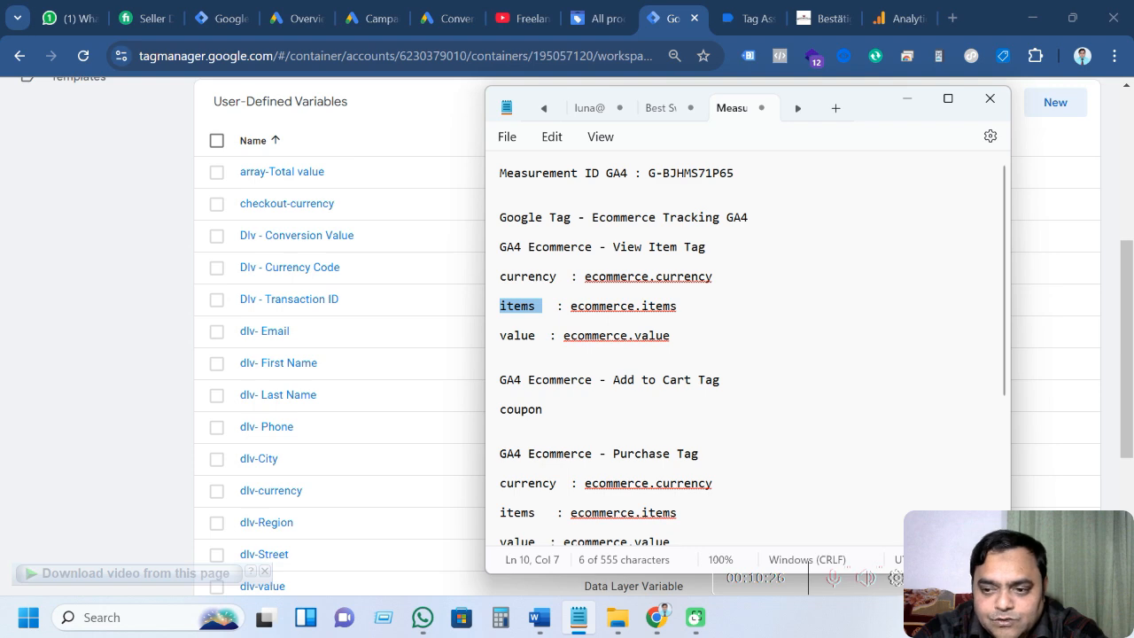
left_click(906, 98)
scroll(836, 375, "up", 3)
Create a new Data Layer Variable titled 'Currency - GA4' and open its configuration
left_click(1059, 370)
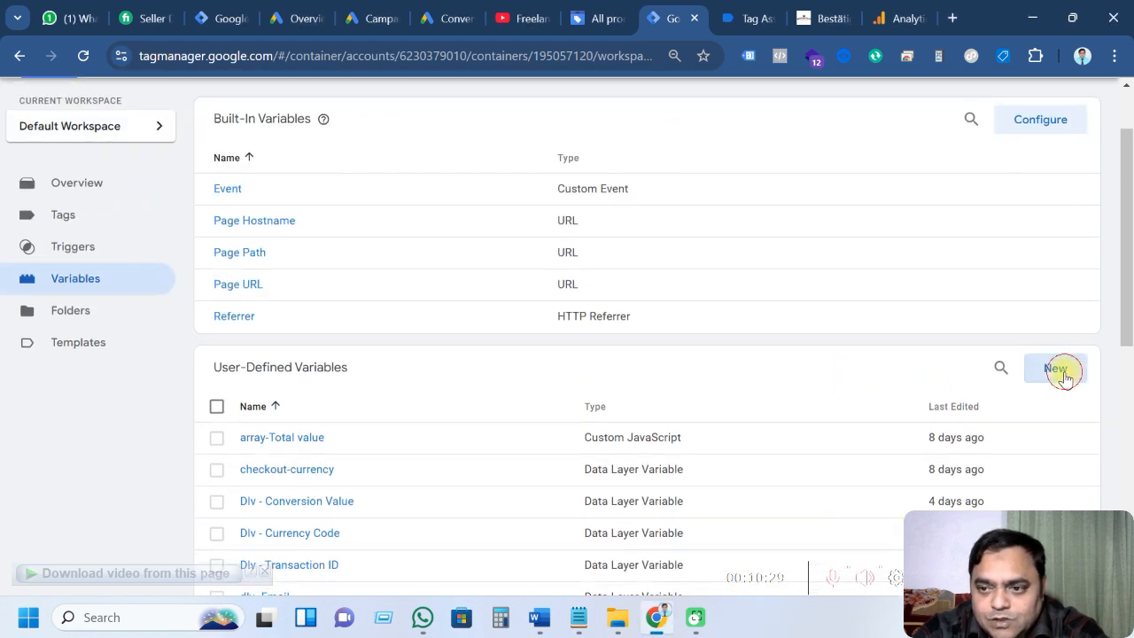
left_click(645, 240)
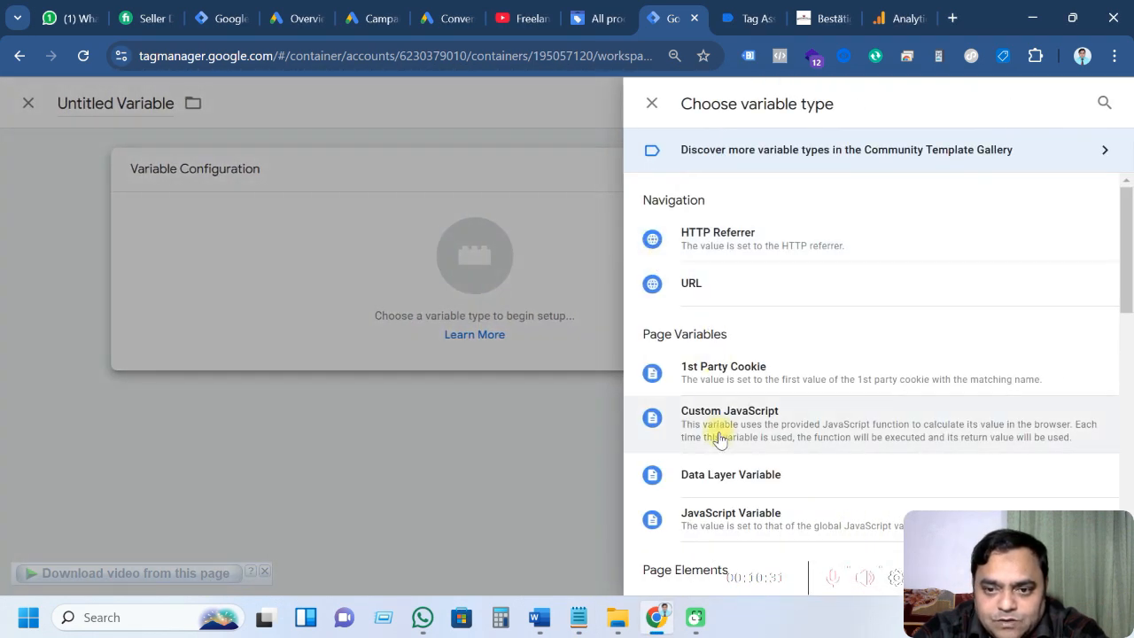
scroll(720, 435, "down", 3)
scroll(728, 433, "down", 3)
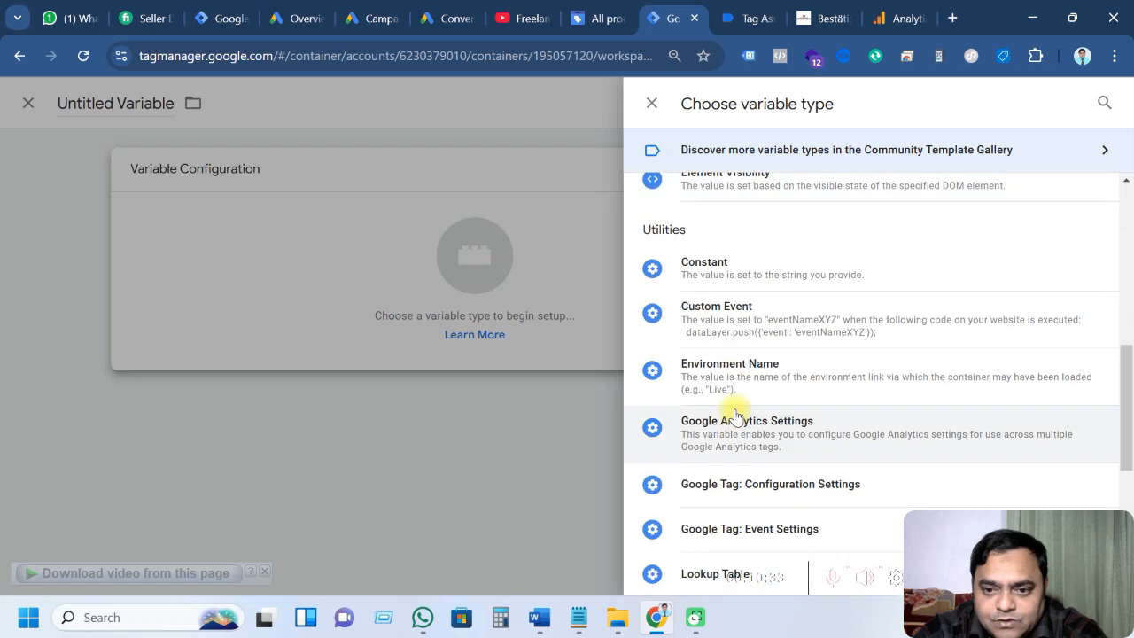
scroll(734, 421, "up", 2)
scroll(736, 409, "up", 3)
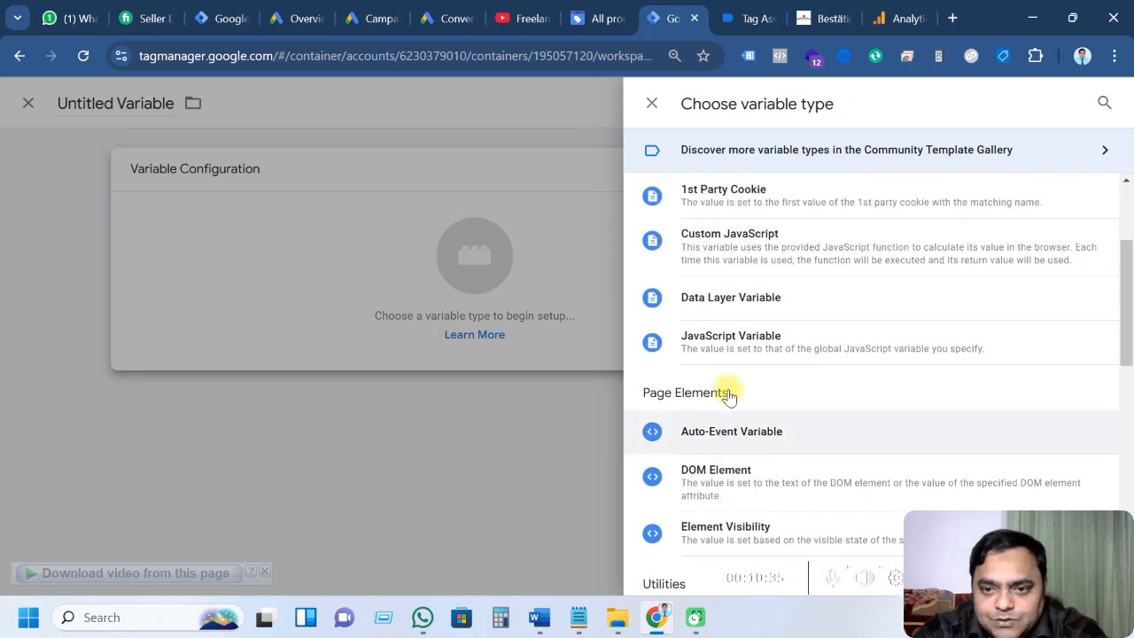
left_click(740, 389)
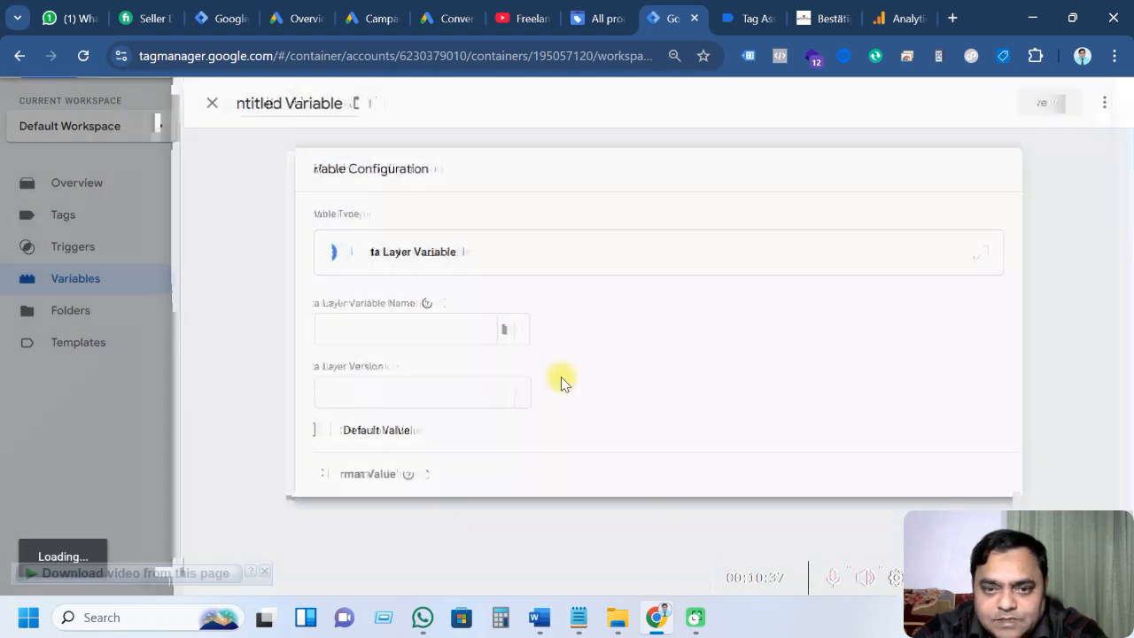
left_click(244, 103)
type("currency")
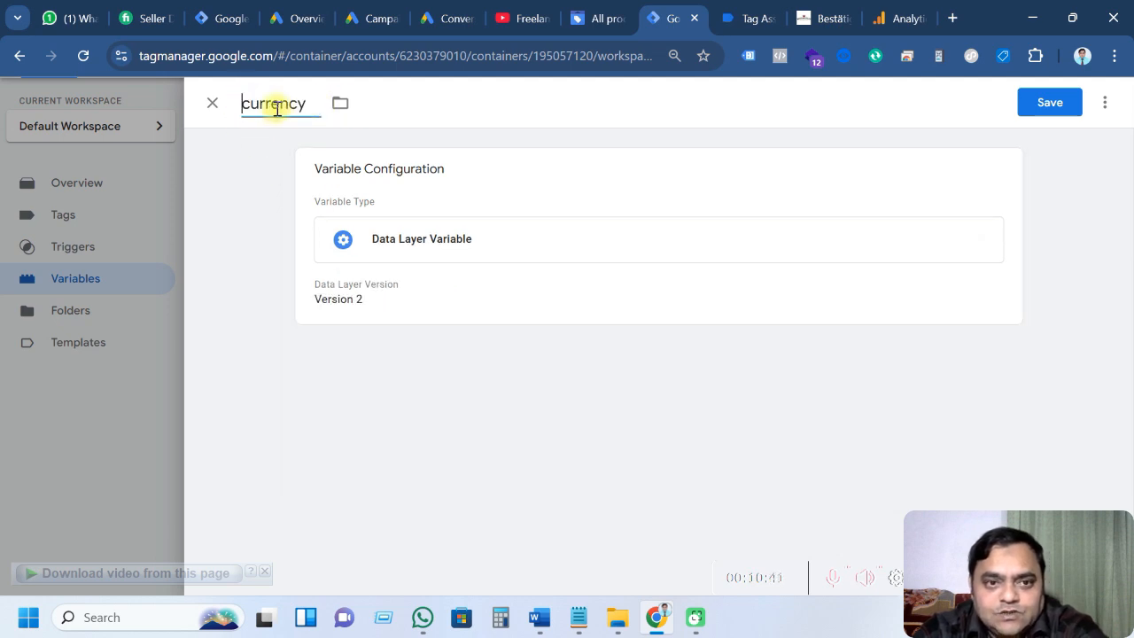
type("C")
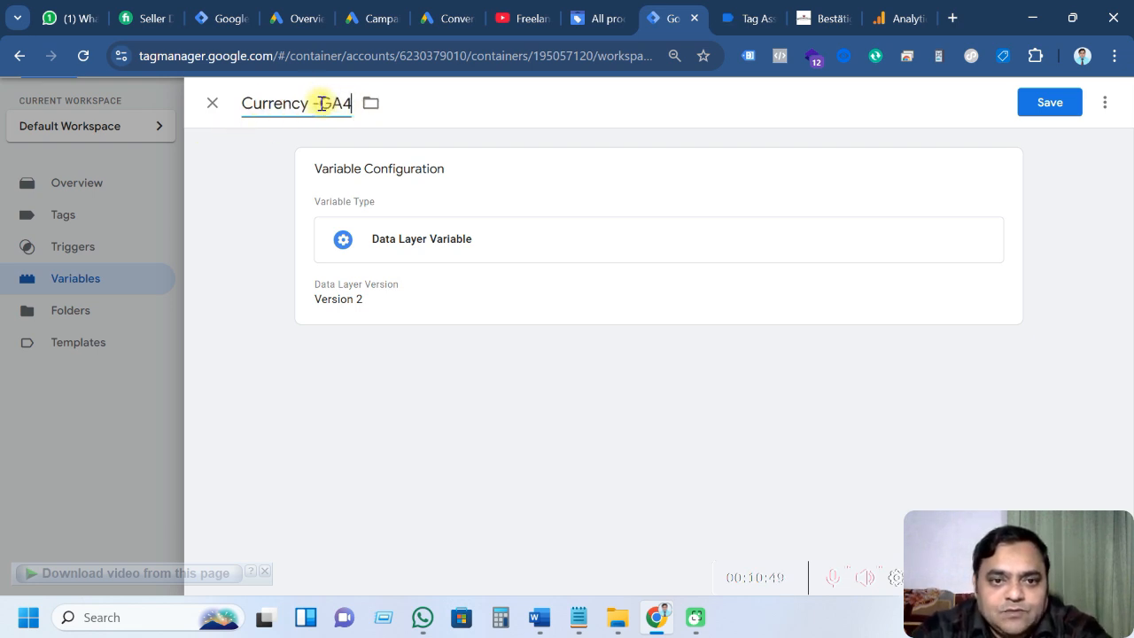
left_click(321, 103)
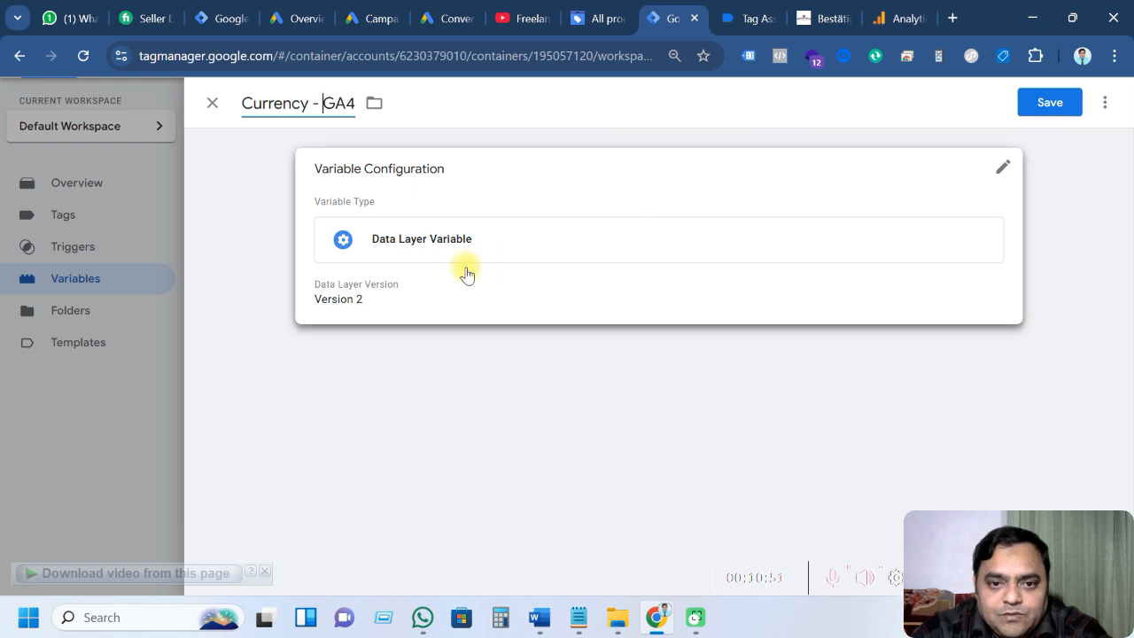
left_click(507, 266)
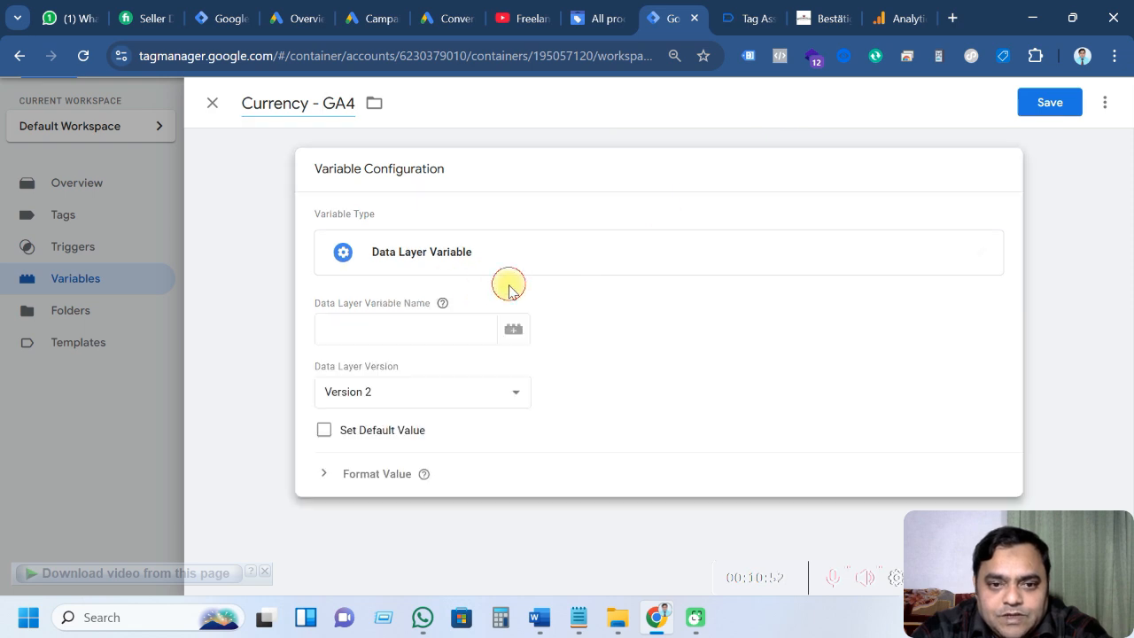
Show the add_to_cart event's data layer, with ecommerce currency CHF and value 10
left_click(734, 20)
scroll(146, 481, "down", 5)
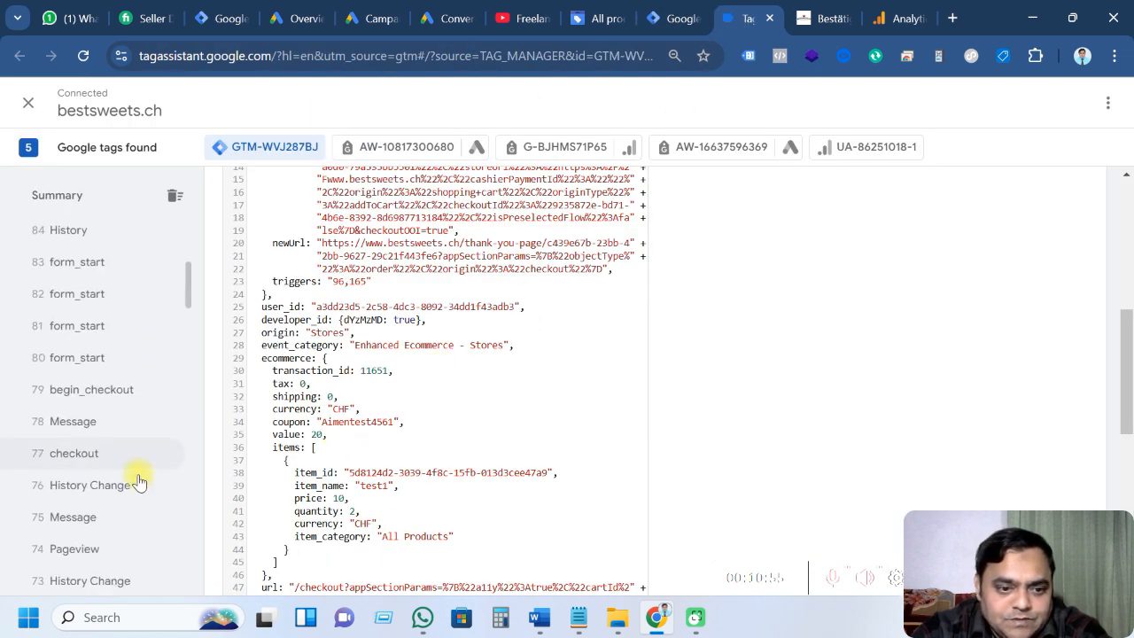
scroll(142, 480, "down", 10)
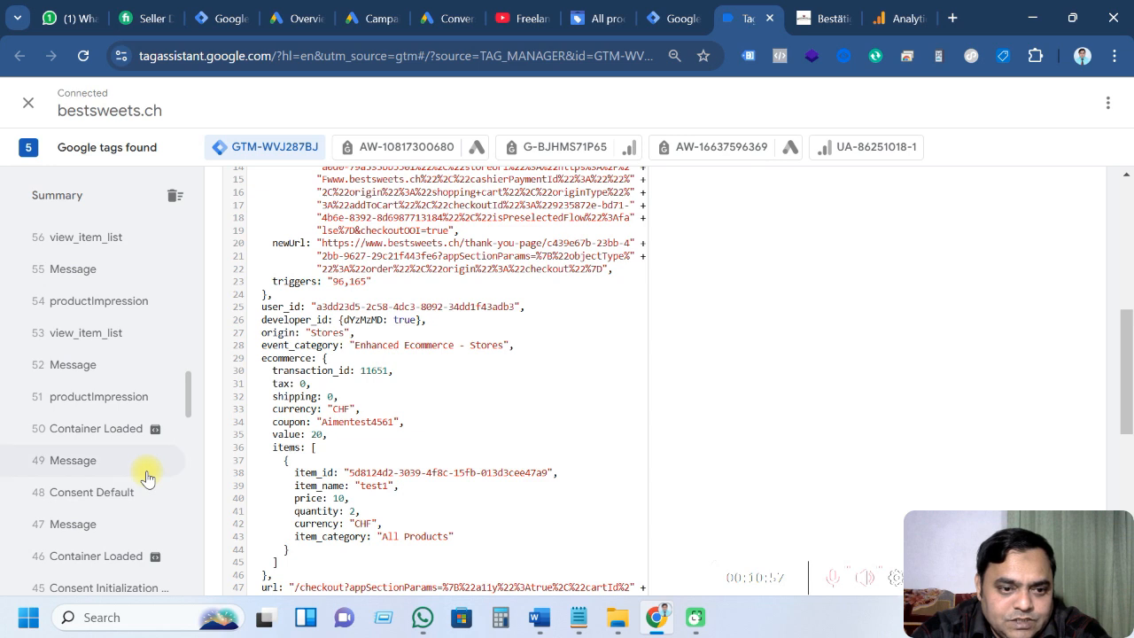
scroll(147, 479, "down", 6)
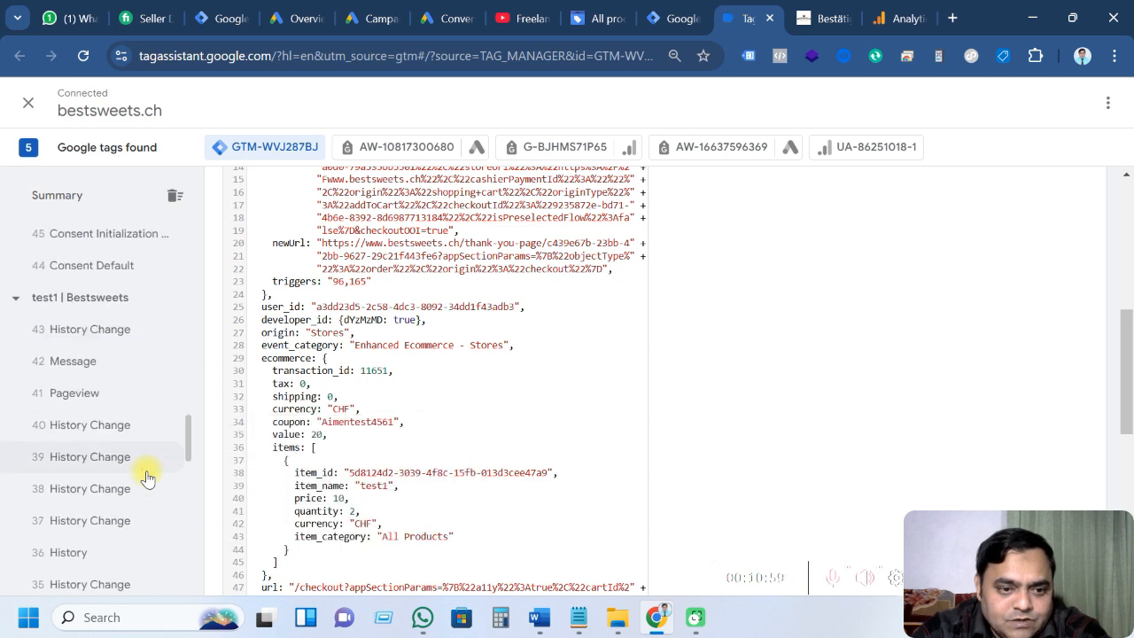
scroll(146, 478, "down", 6)
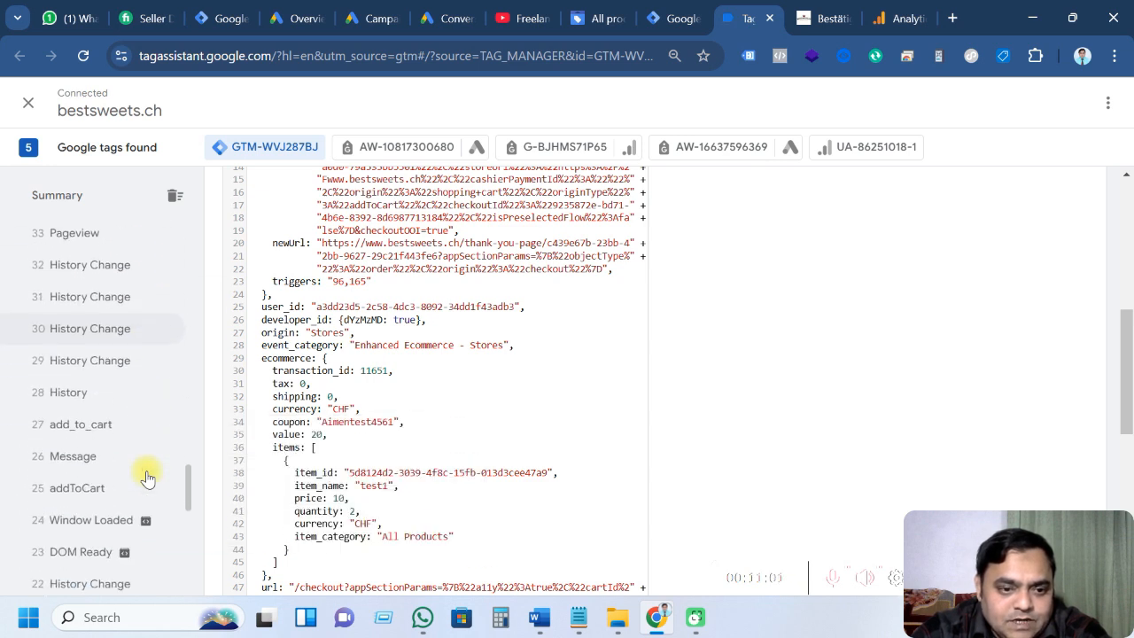
left_click(105, 400)
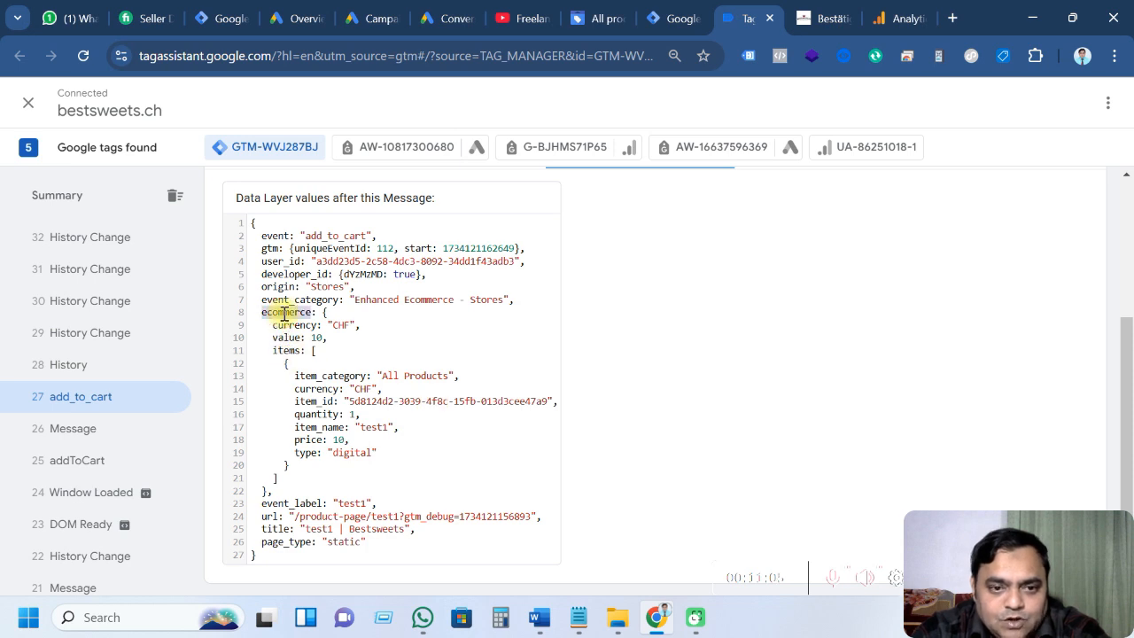
Set the Data Layer Variable Name to ecommerce.currency and save Currency - GA4
left_click(671, 18)
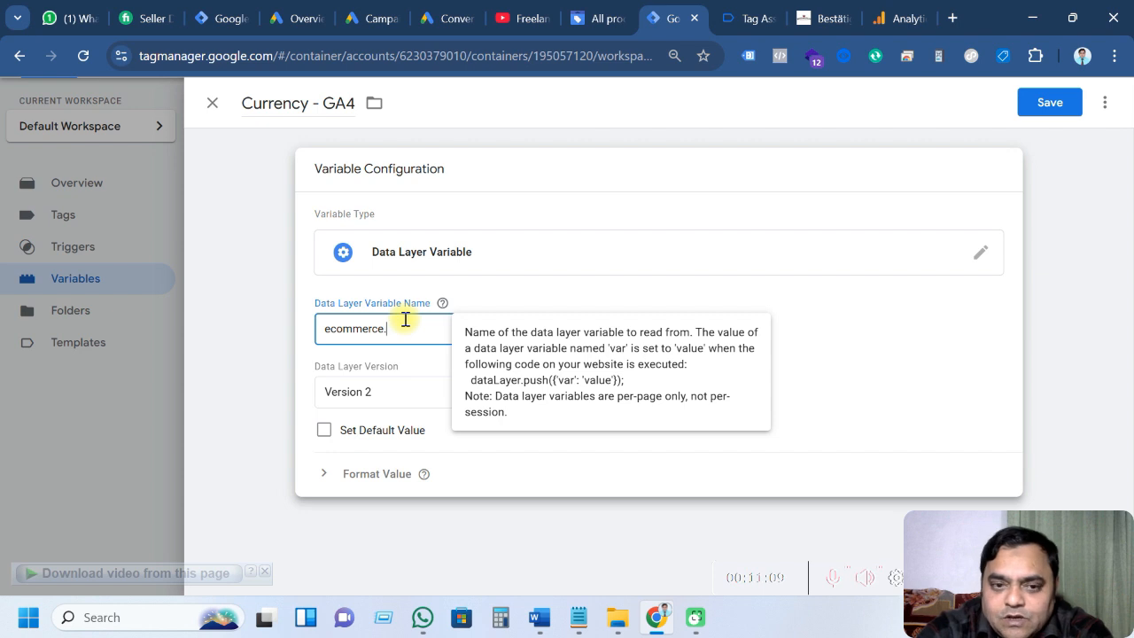
left_click(741, 17)
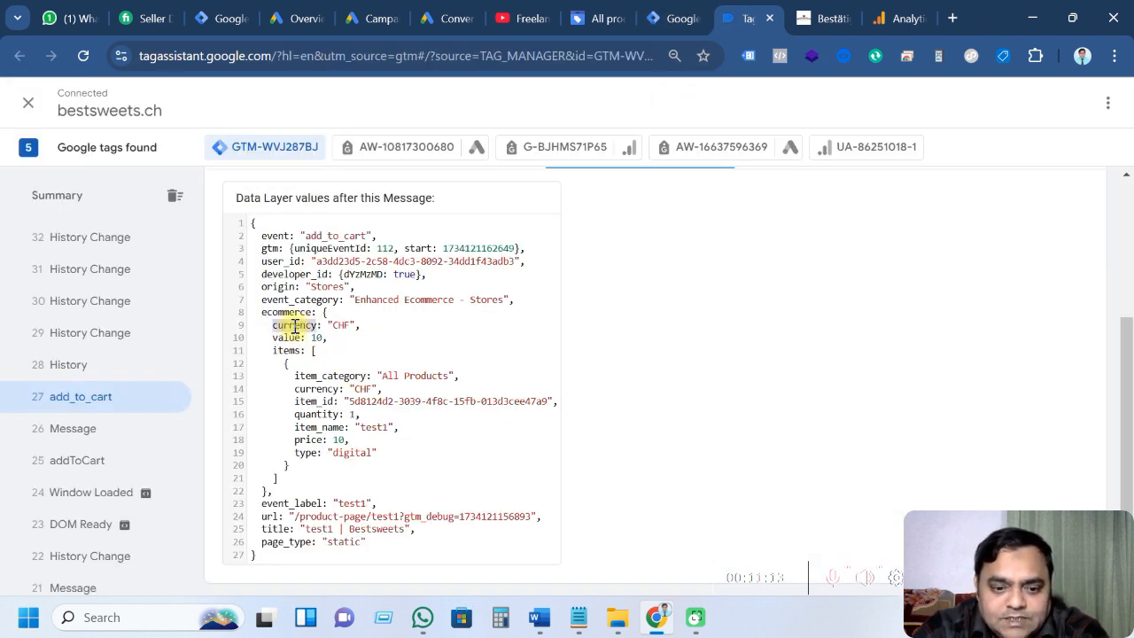
left_click(671, 17)
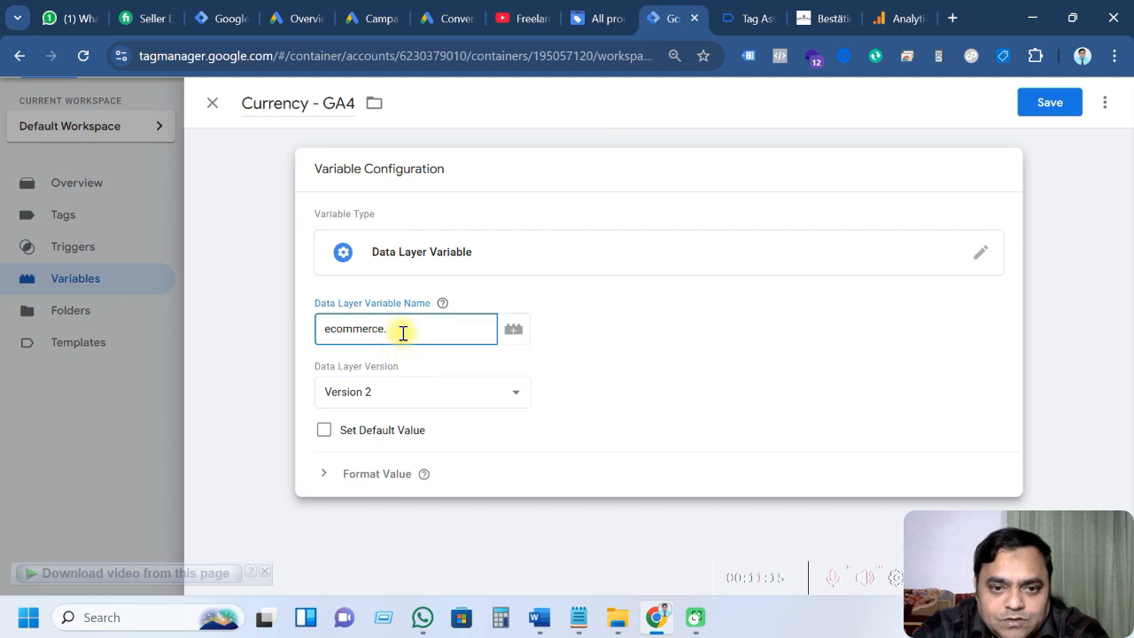
type("currency")
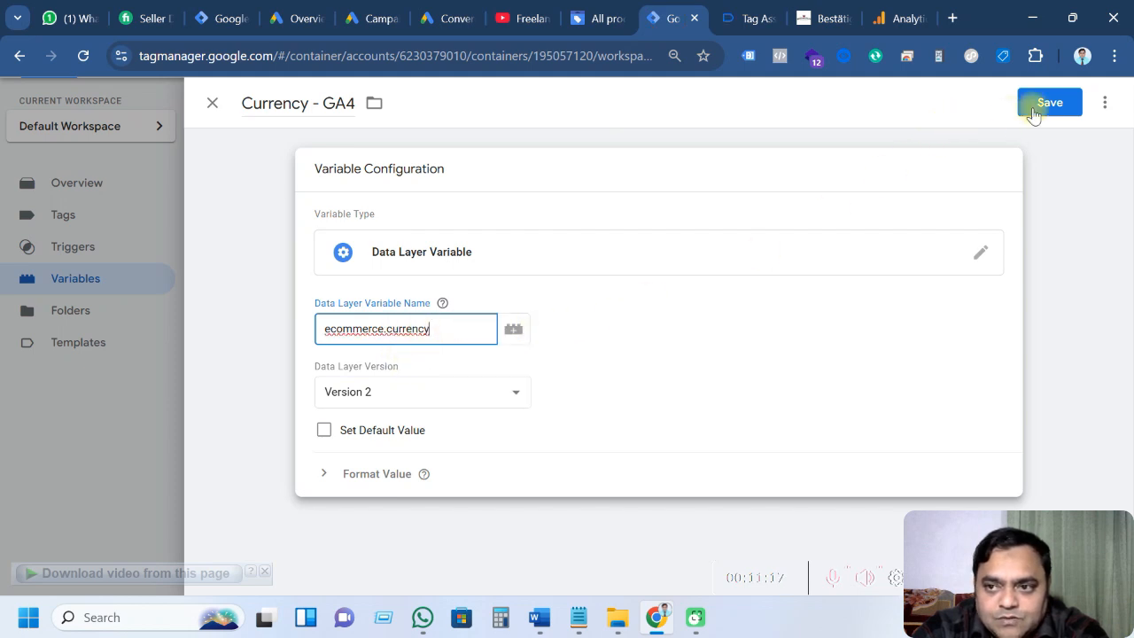
left_click(1033, 113)
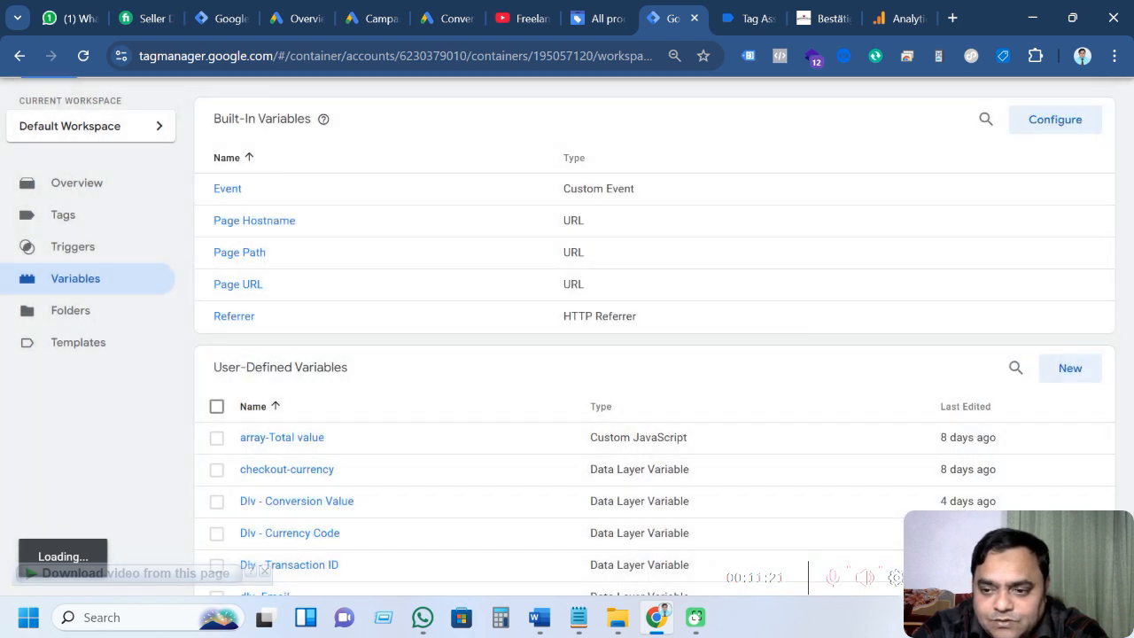
Copy the 'Items - GA4' name from the Notepad notes and return to the Variables list
scroll(302, 331, "down", 3)
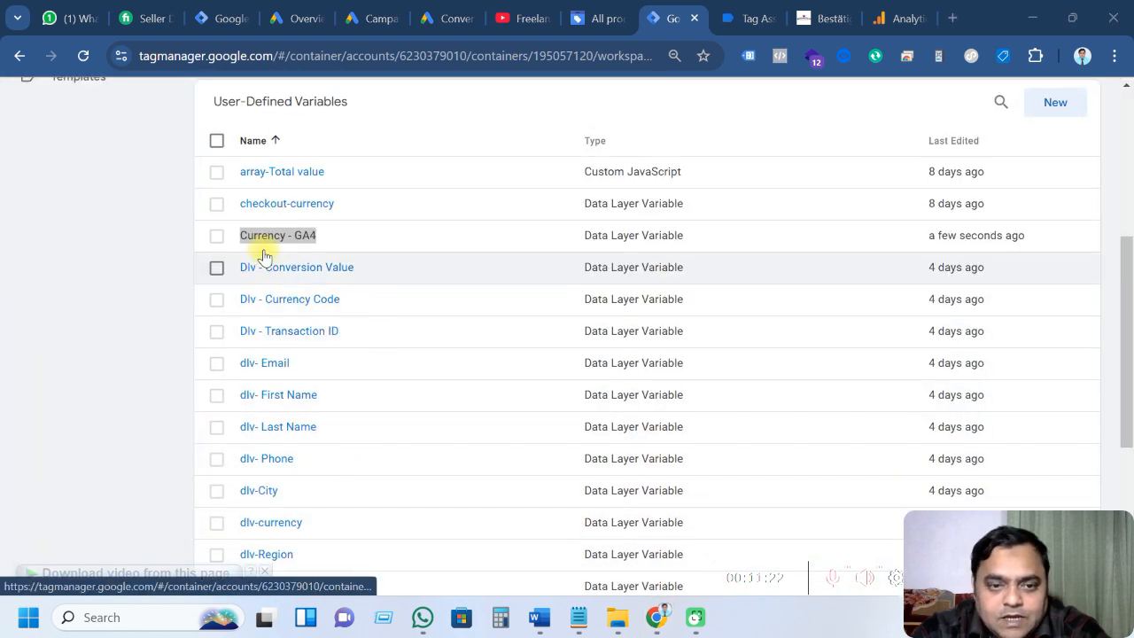
left_click(577, 617)
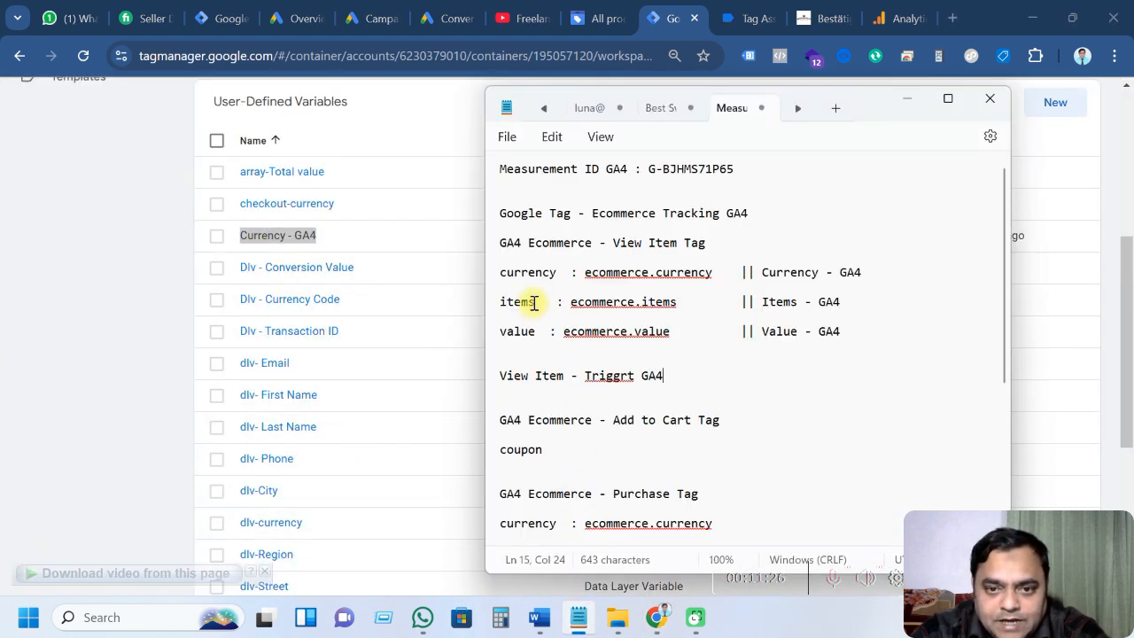
left_click_drag(834, 308, 767, 308)
key("ctrl+c")
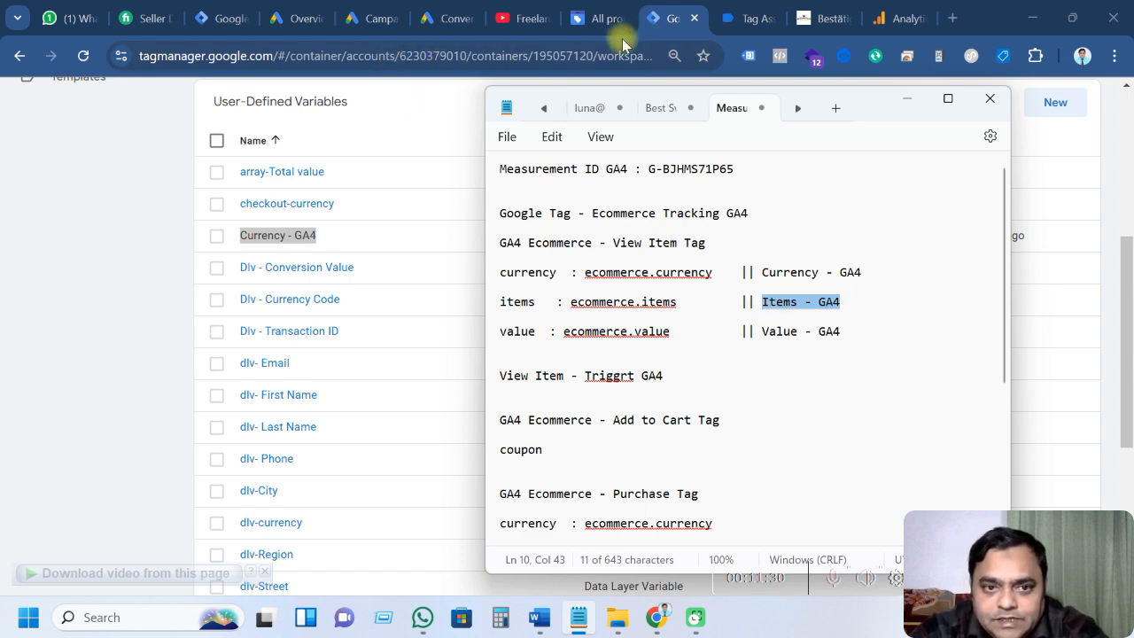
left_click(393, 114)
scroll(790, 393, "up", 2)
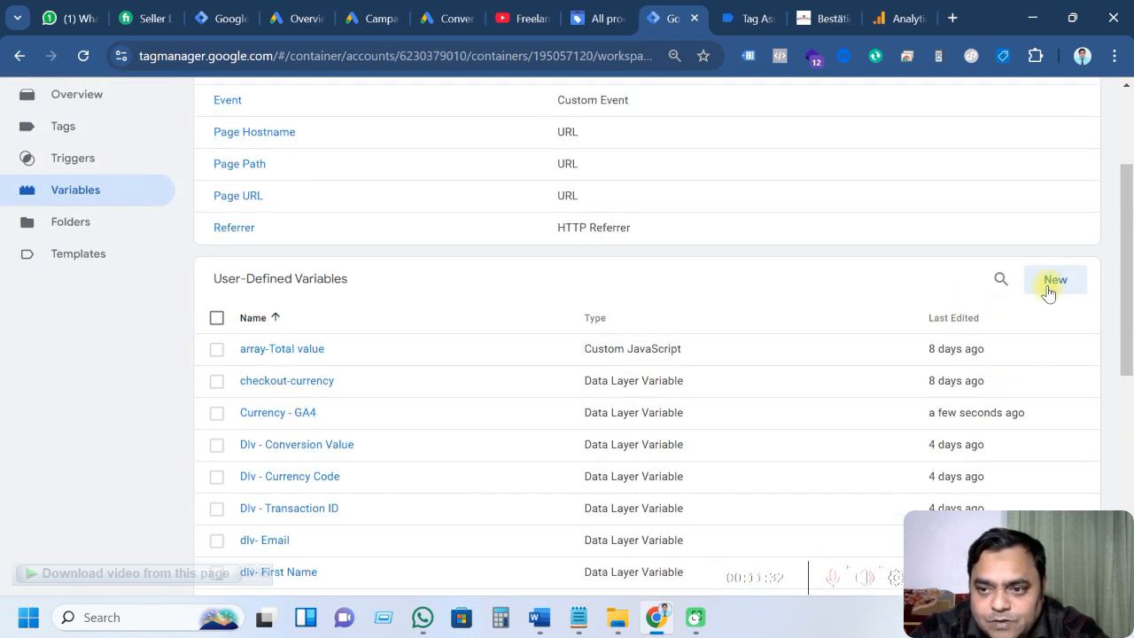
Create a new Data Layer Variable and title it 'Items - GA4'
left_click(1048, 286)
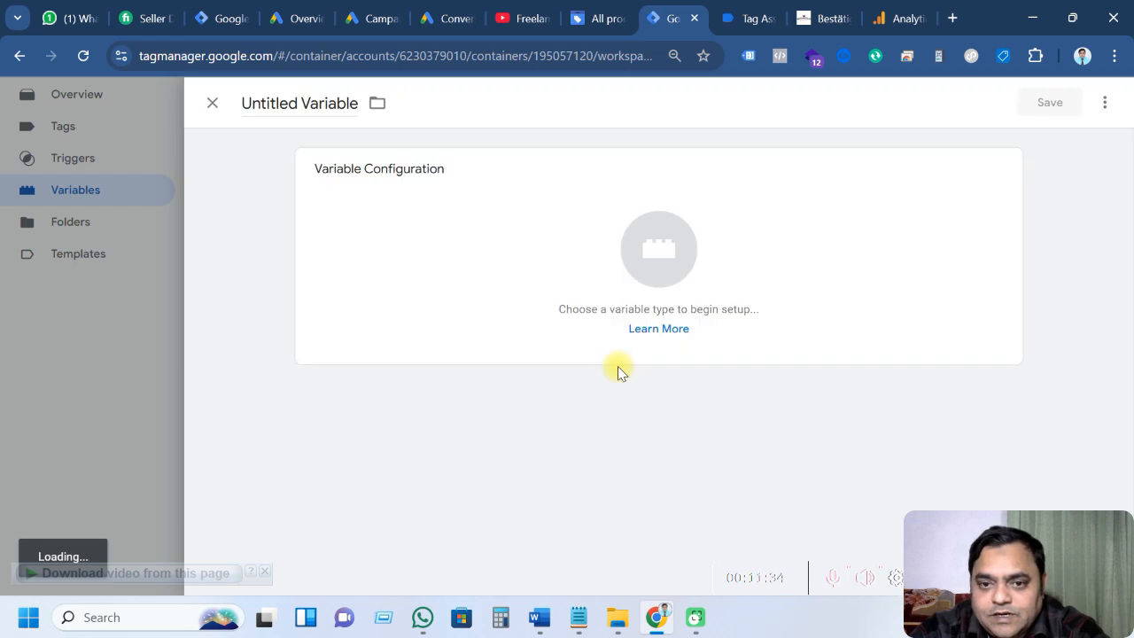
left_click(658, 253)
scroll(692, 319, "down", 2)
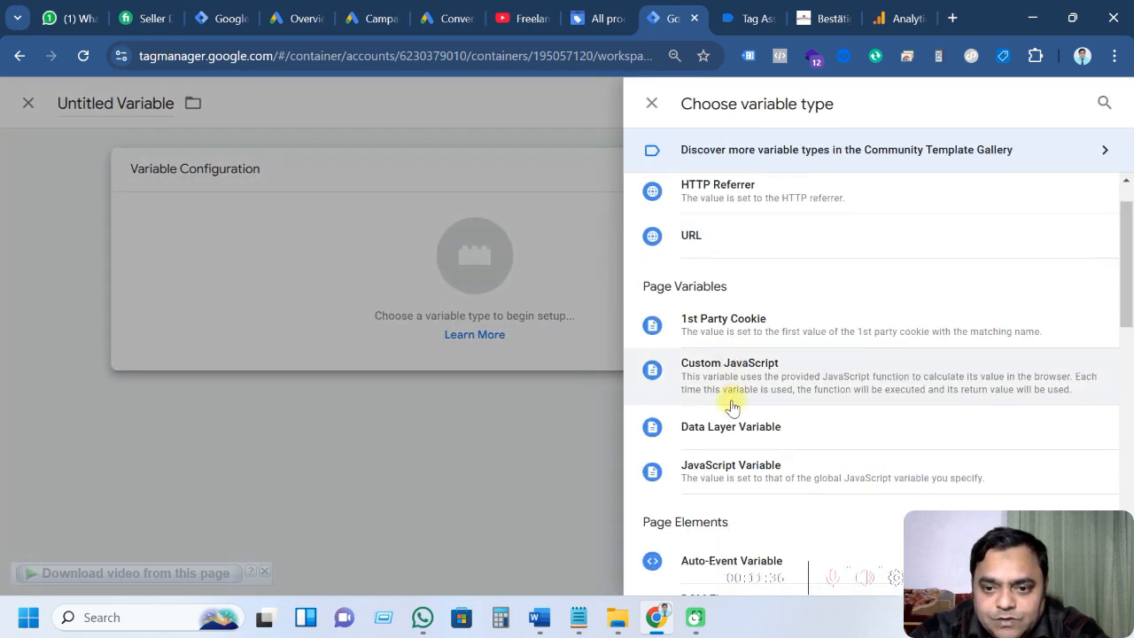
left_click(720, 301)
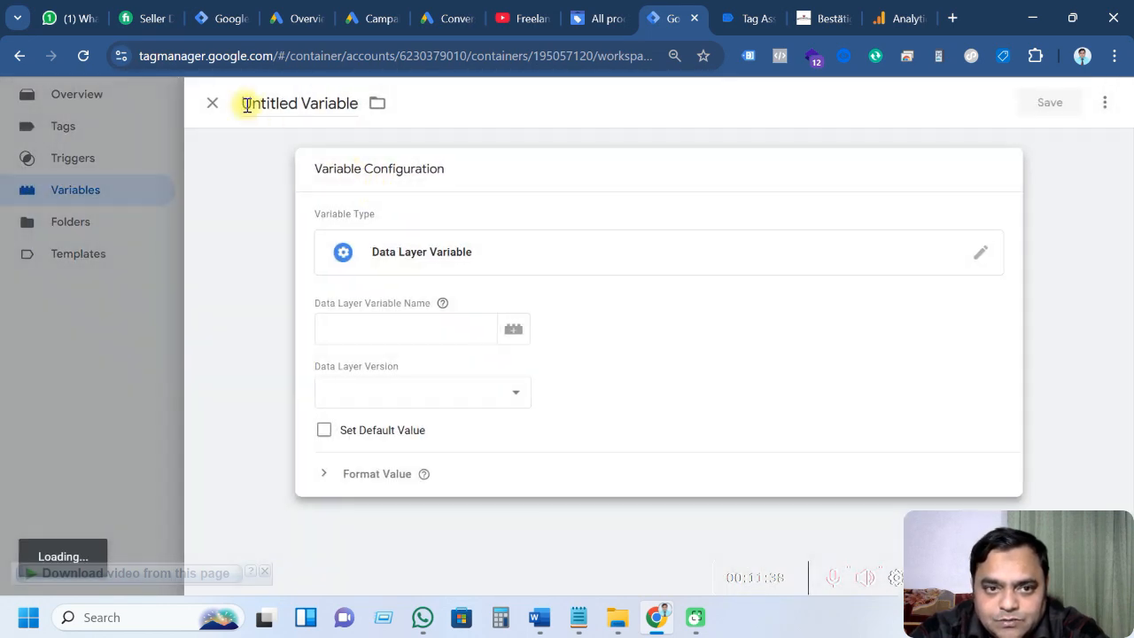
left_click_drag(243, 104, 359, 104)
key("ctrl+v")
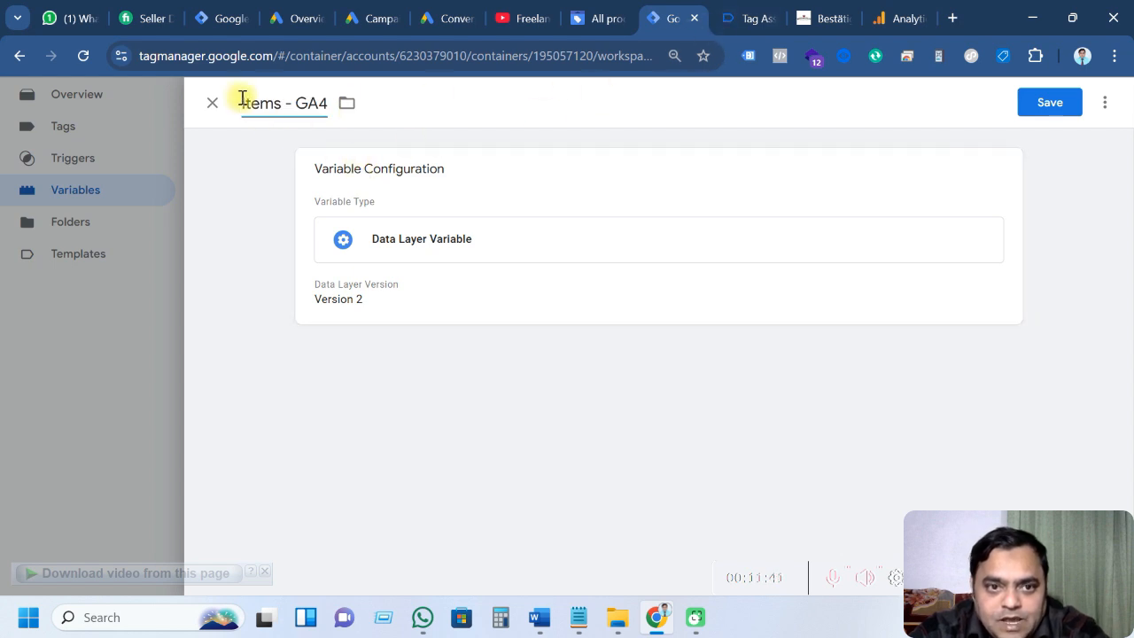
Set its data layer variable name to ecommerce.items and save it
left_click(729, 18)
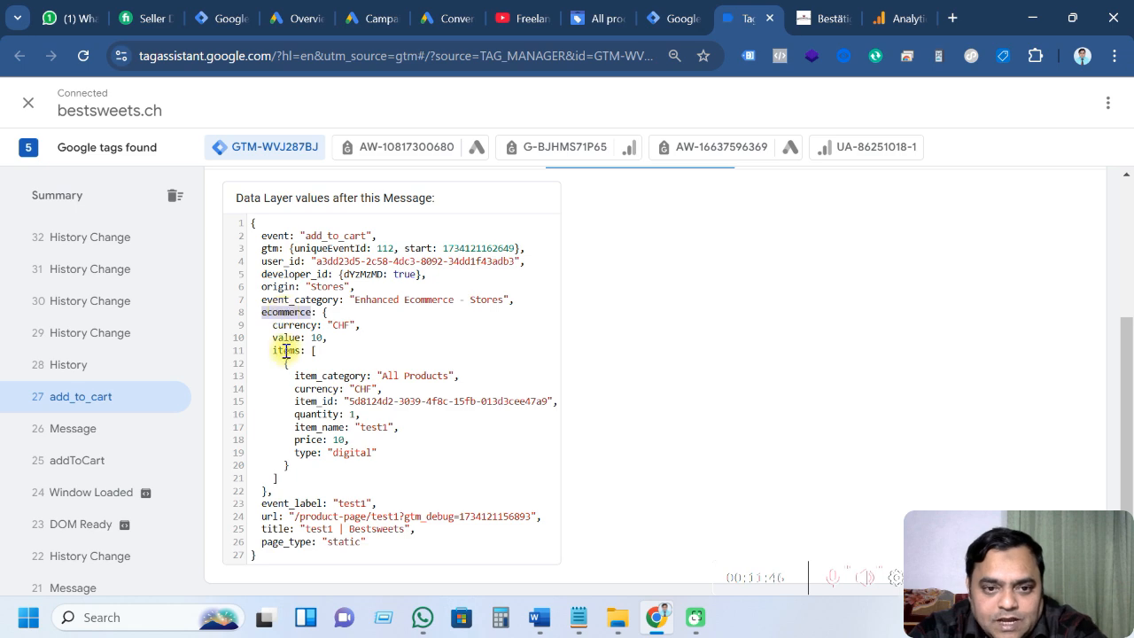
left_click(675, 17)
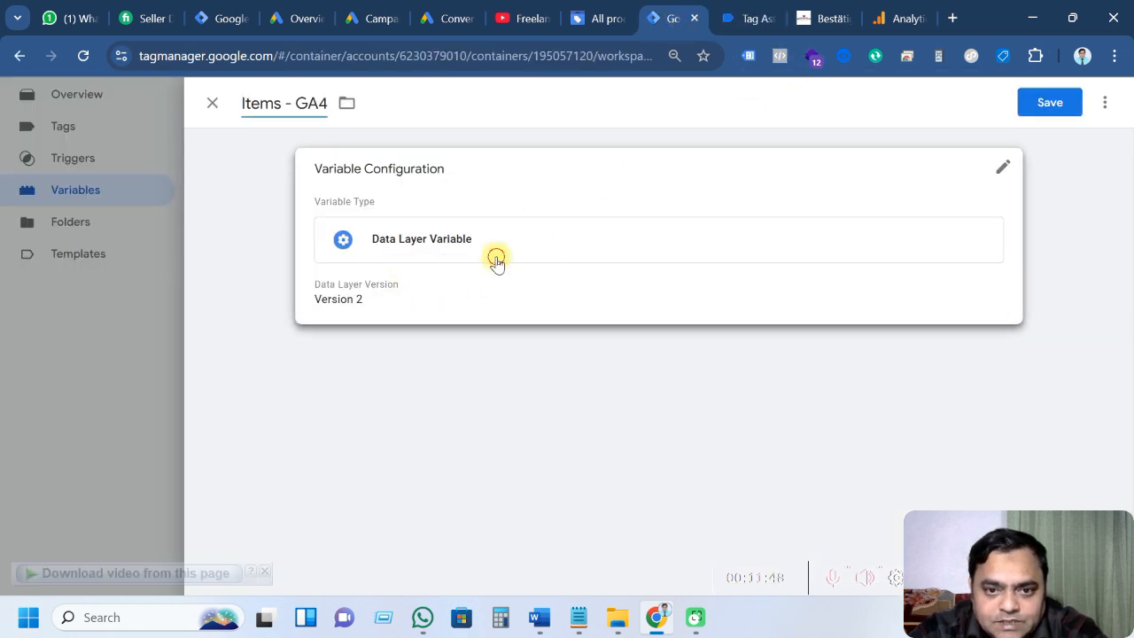
left_click(497, 260)
left_click(414, 338)
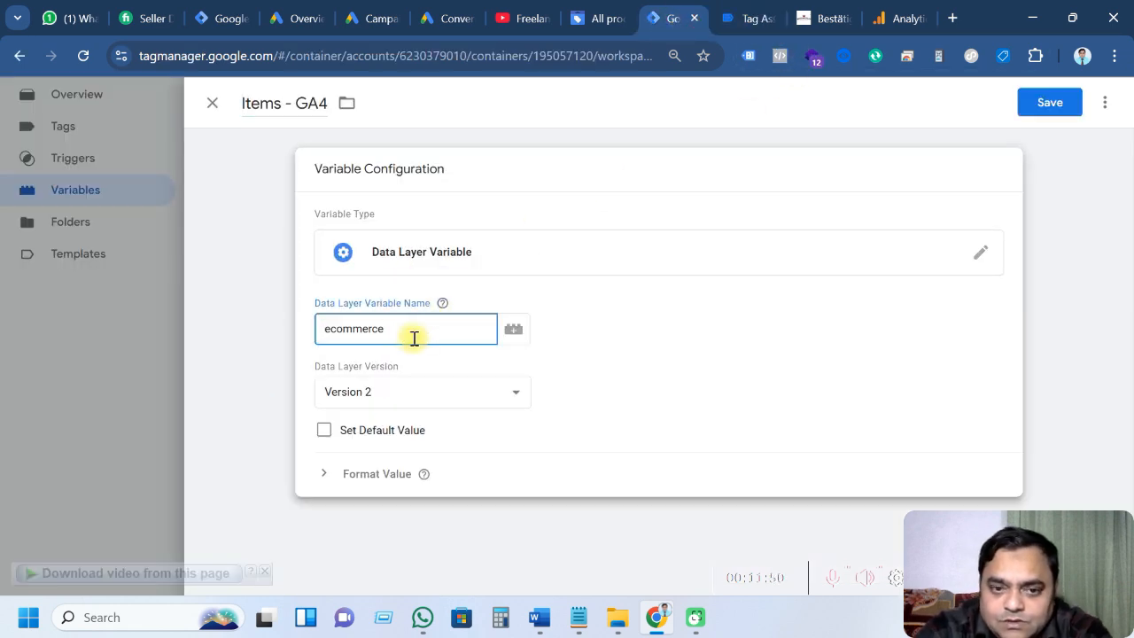
left_click(749, 18)
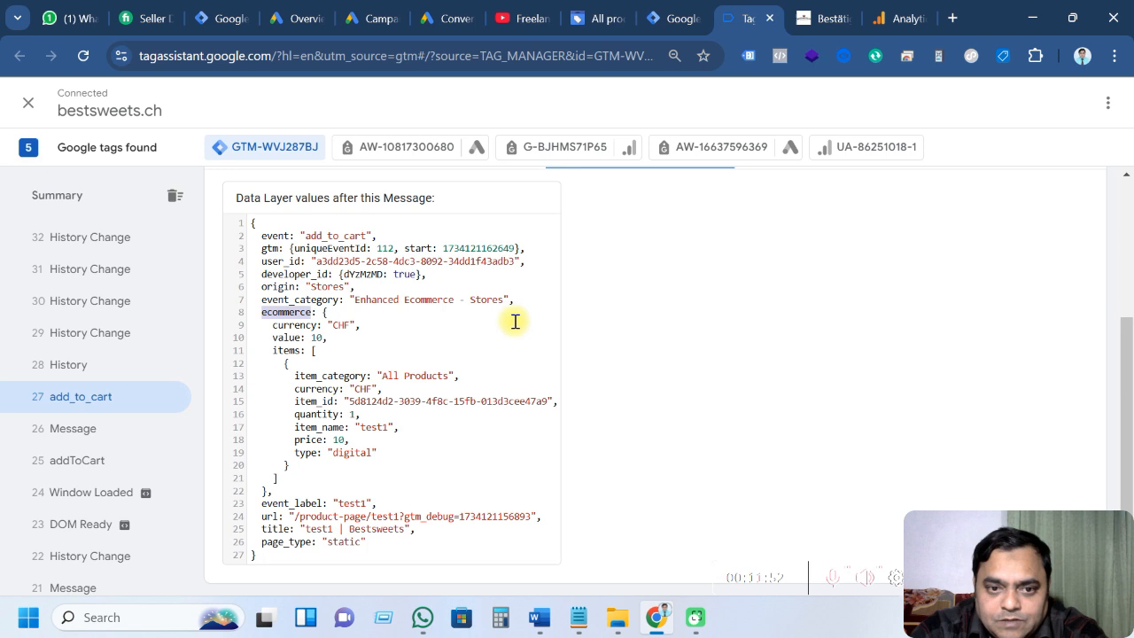
double_click(285, 351)
key("ctrl+c")
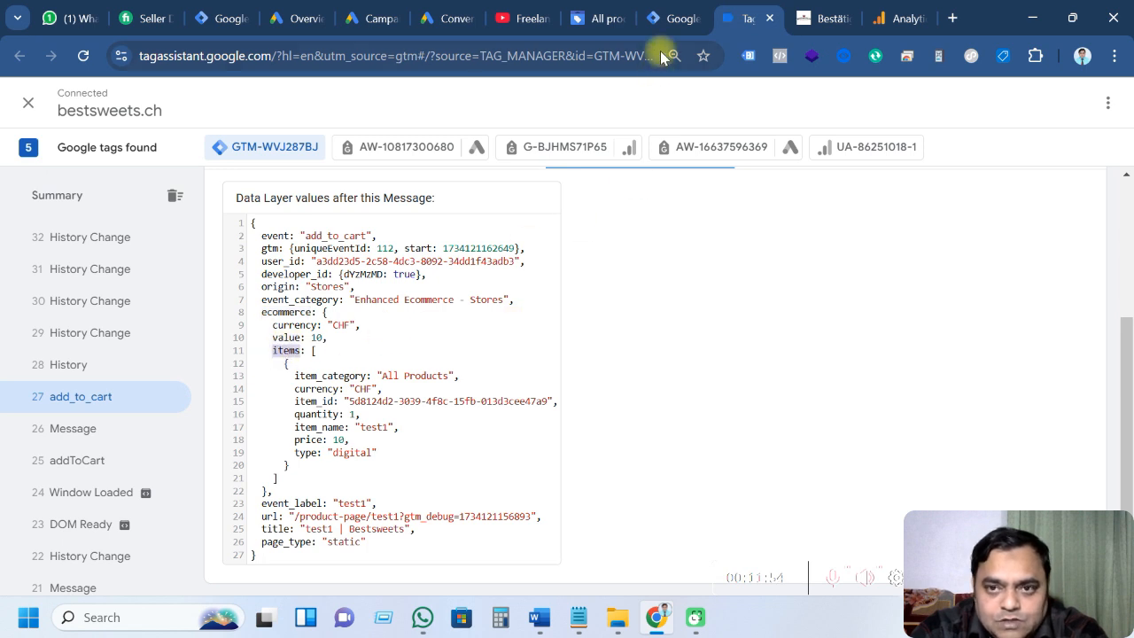
left_click(674, 18)
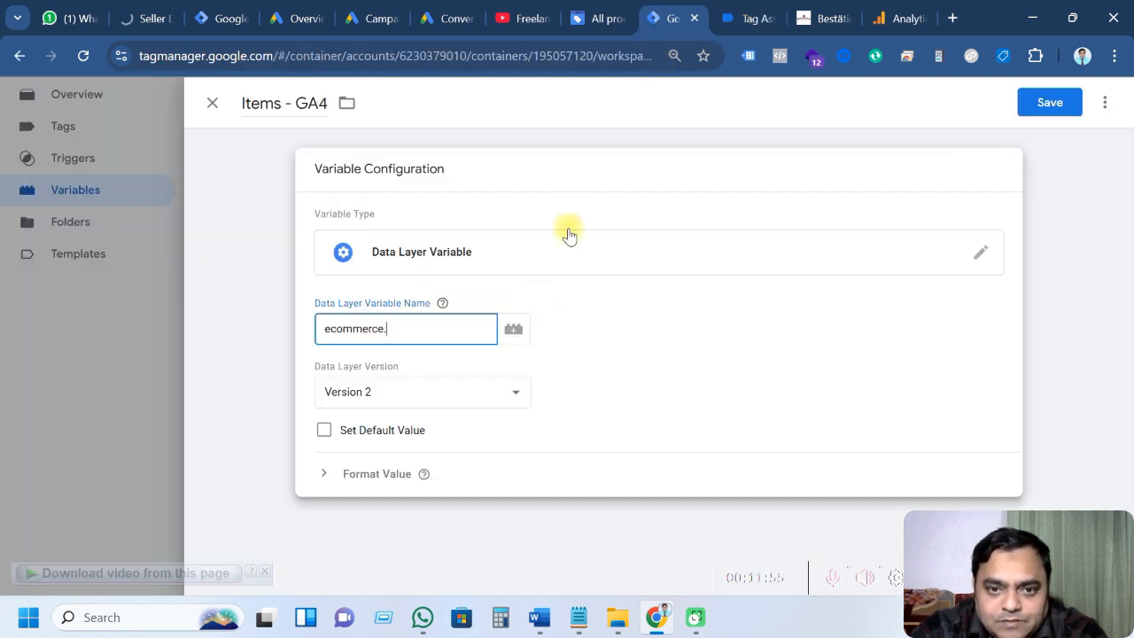
left_click(412, 332)
key("ctrl+v")
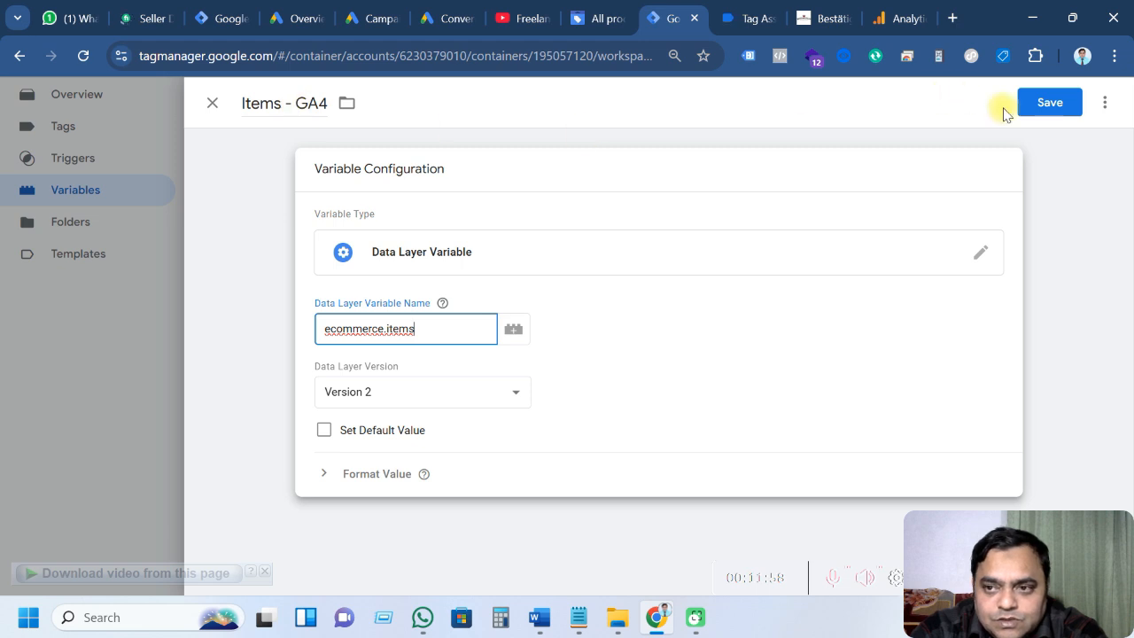
left_click(1039, 107)
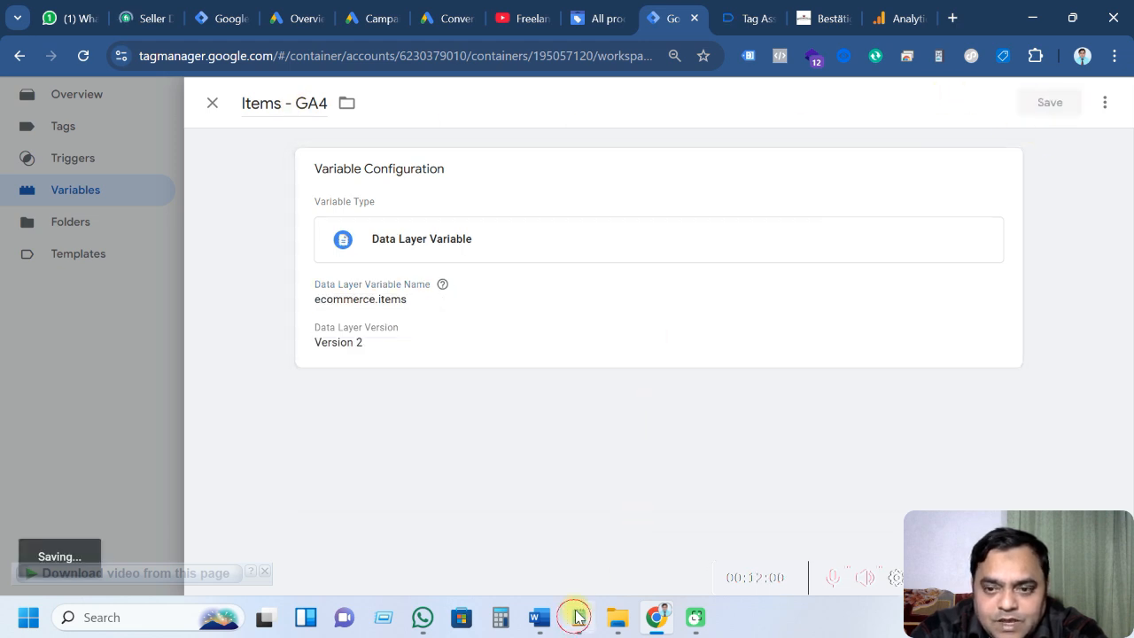
Select the 'Value - GA4' name in the measurement notes
left_click(577, 616)
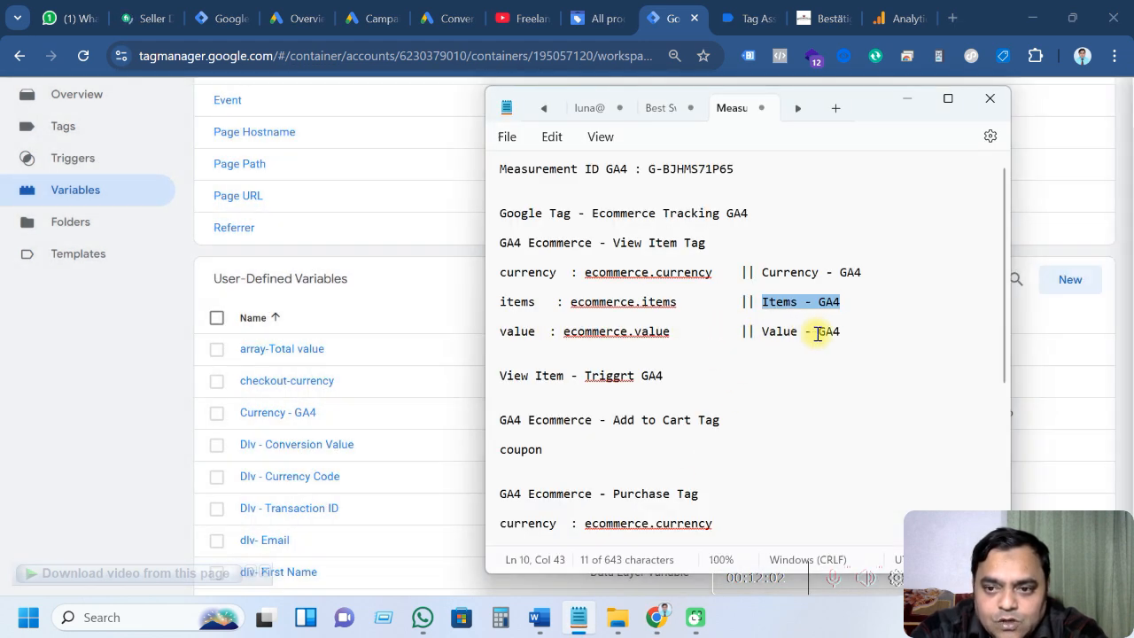
left_click_drag(839, 332, 769, 336)
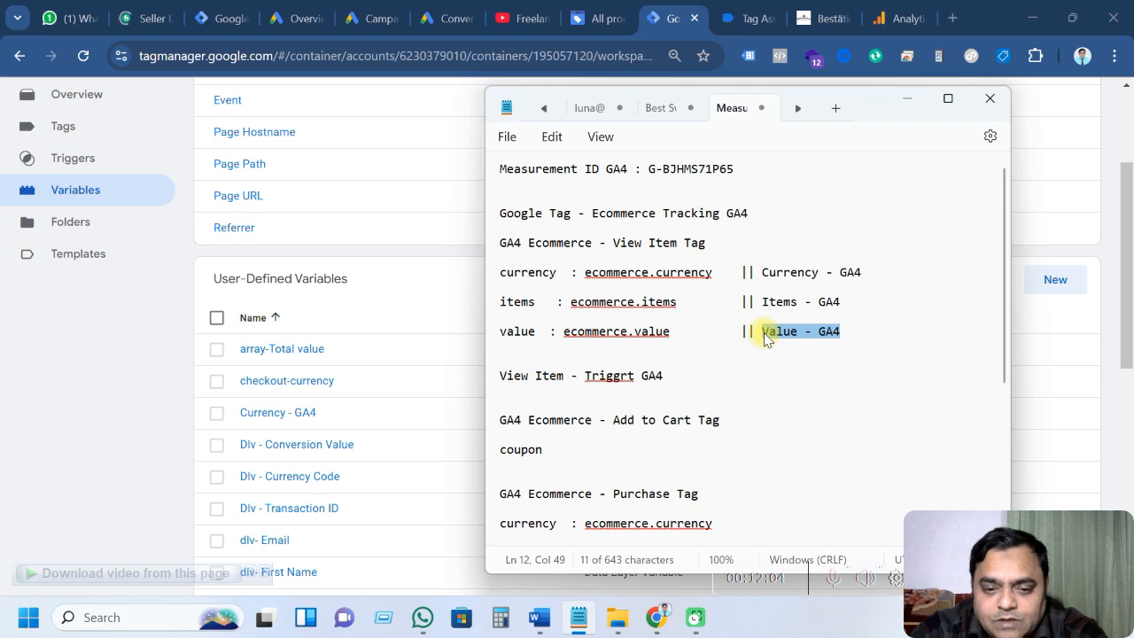
left_click(907, 99)
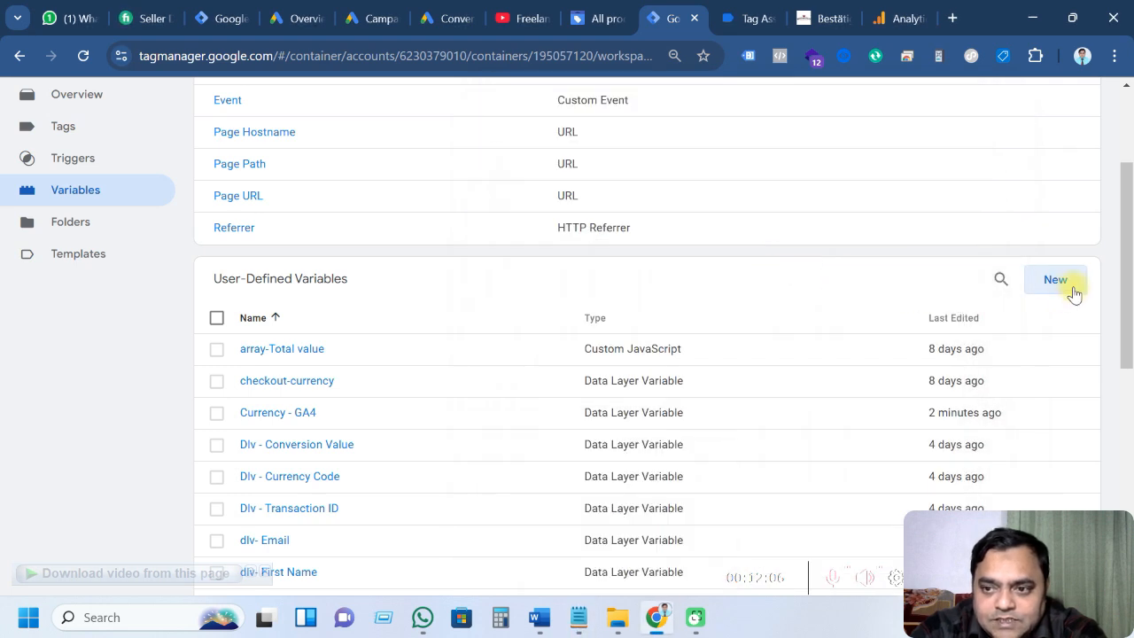
Create another Data Layer Variable and title it 'Value - GA4'
left_click(1056, 279)
left_click(663, 256)
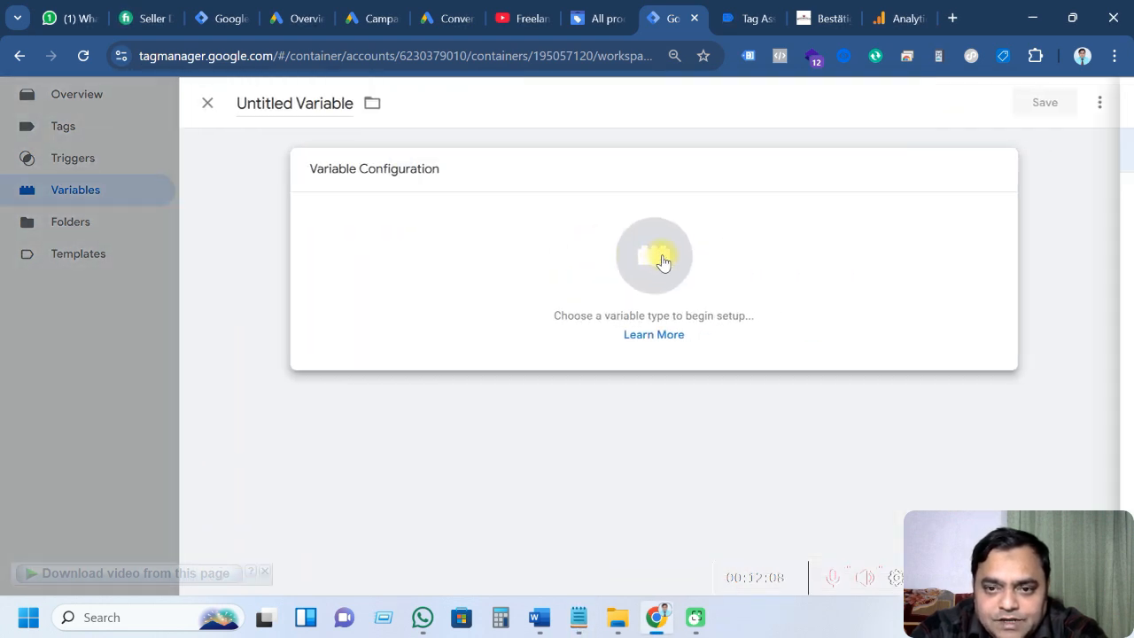
scroll(800, 408, "down", 1)
left_click(778, 383)
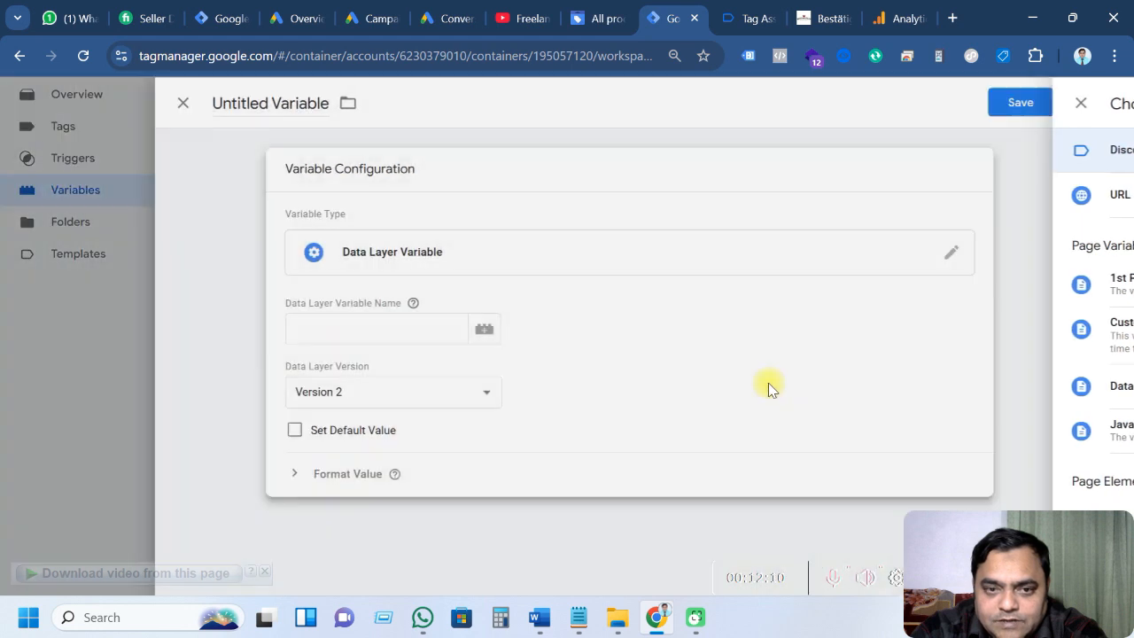
left_click_drag(247, 104, 354, 105)
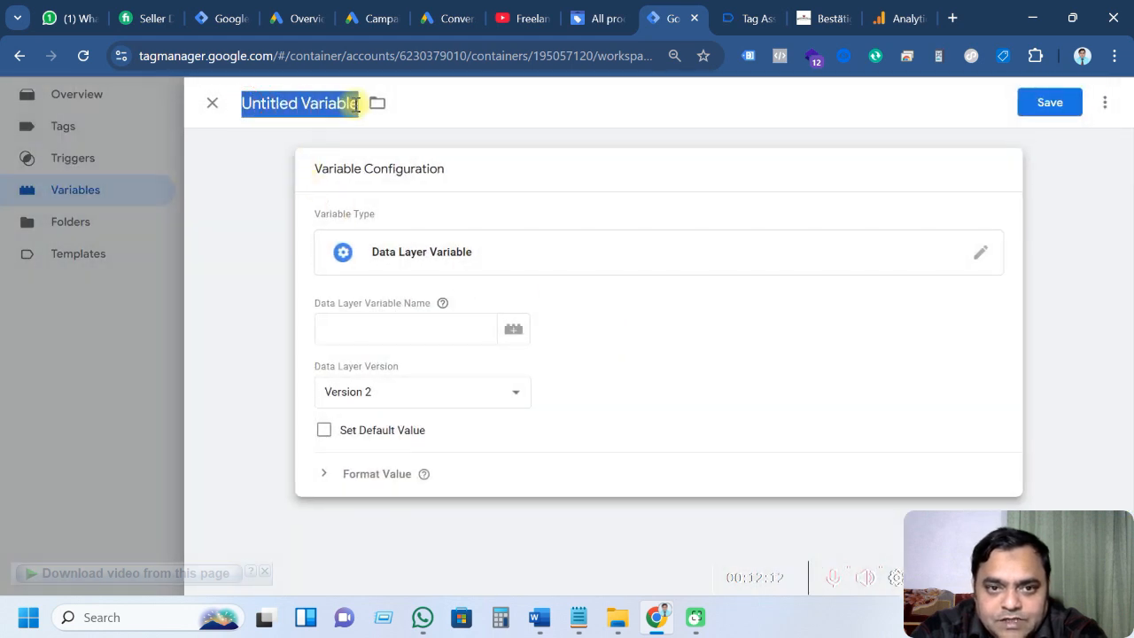
type("Value - GA4")
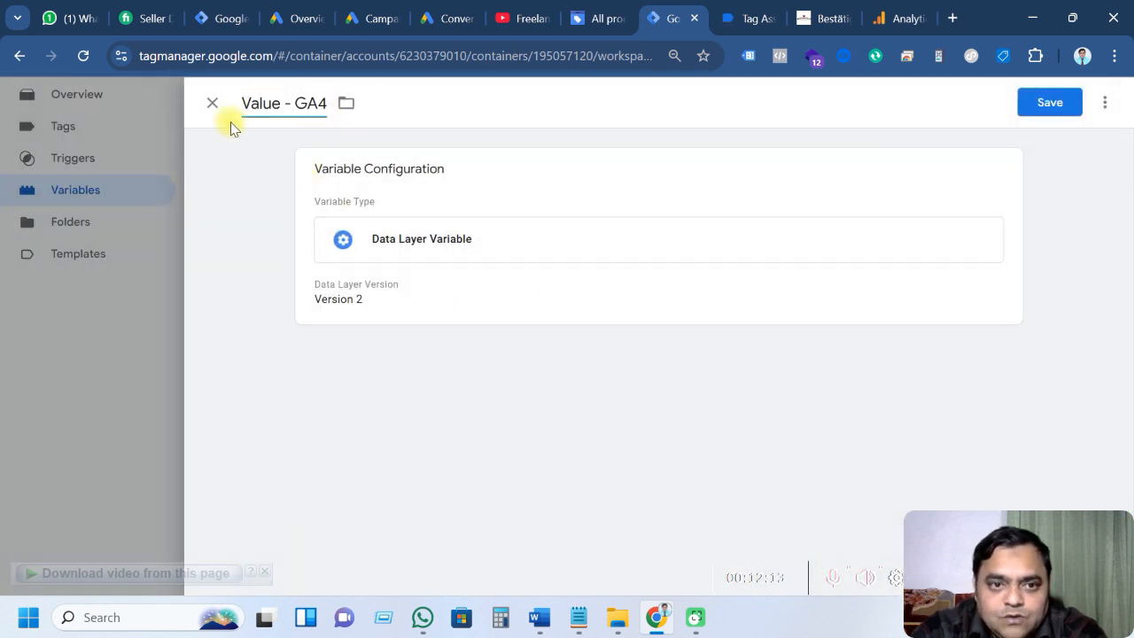
Set its data layer variable name to ecommerce.value and save it
left_click(463, 287)
left_click(335, 330)
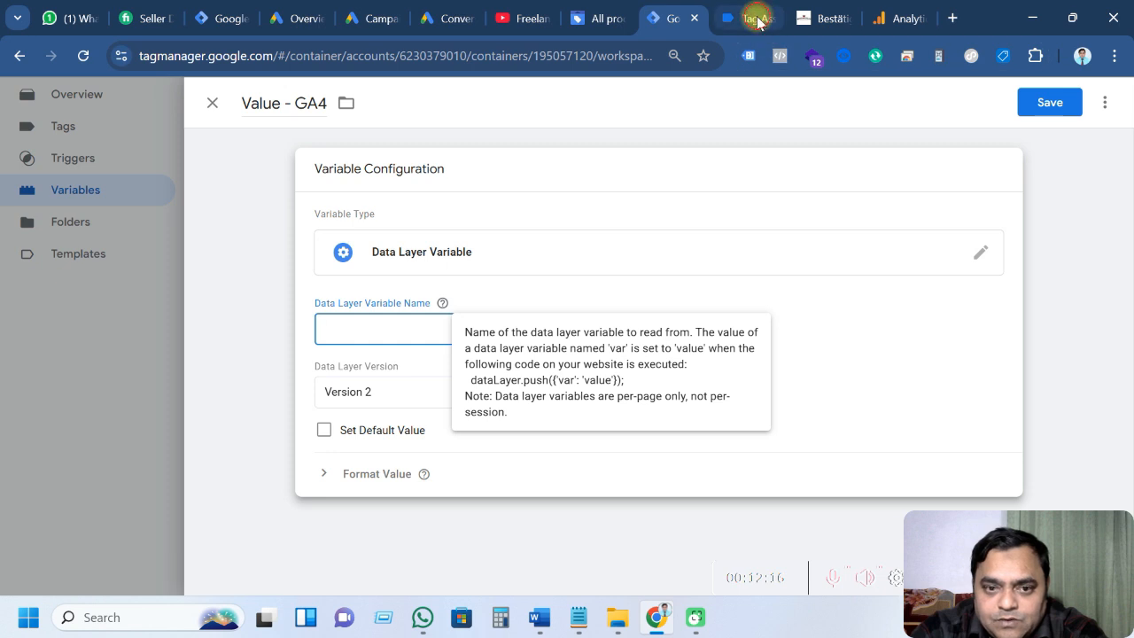
left_click(751, 18)
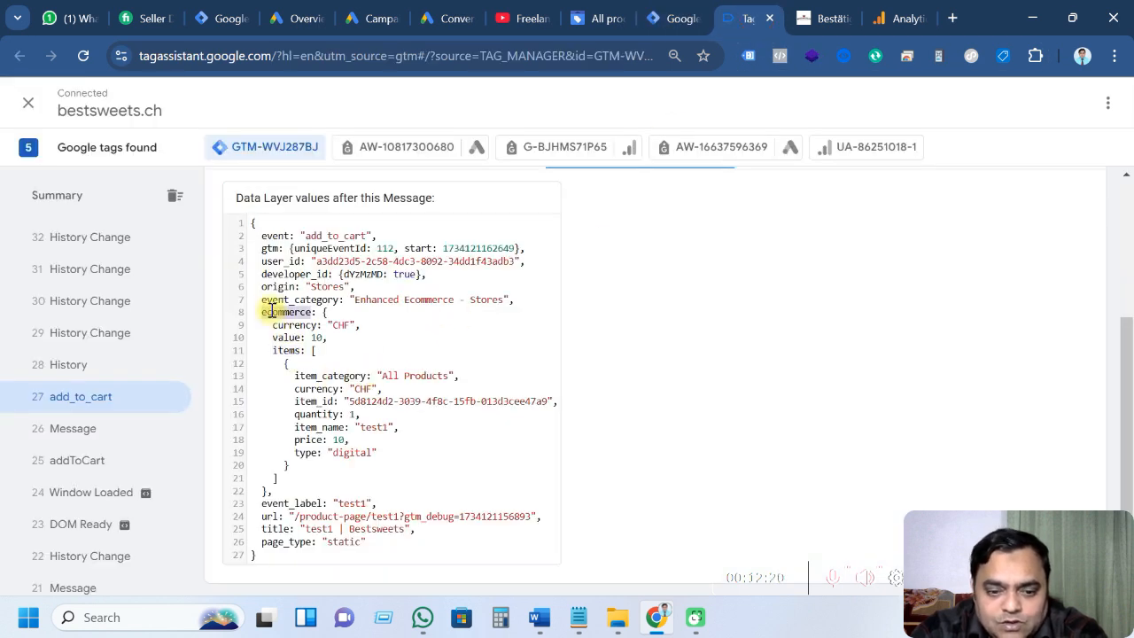
left_click(671, 19)
type("ecommerce")
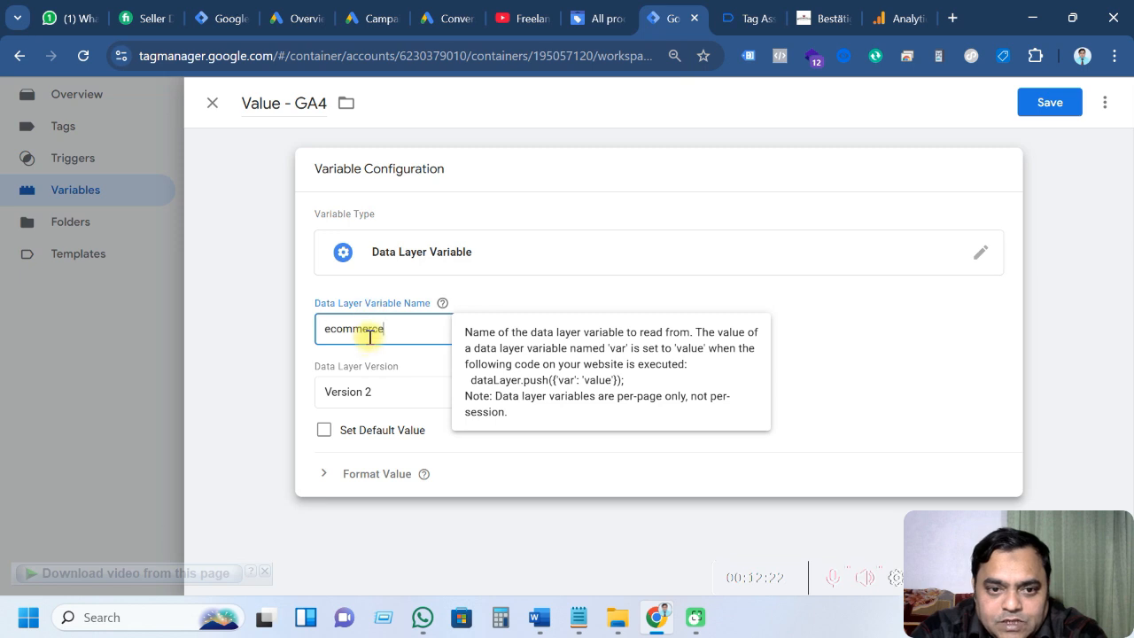
left_click(741, 13)
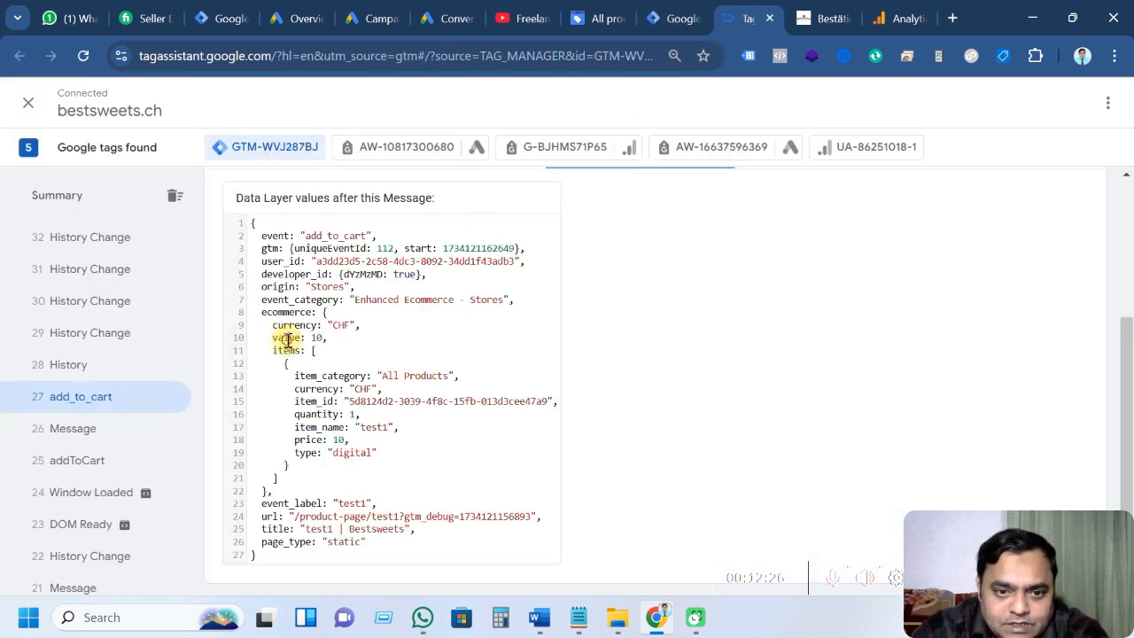
left_click(660, 19)
type(".value")
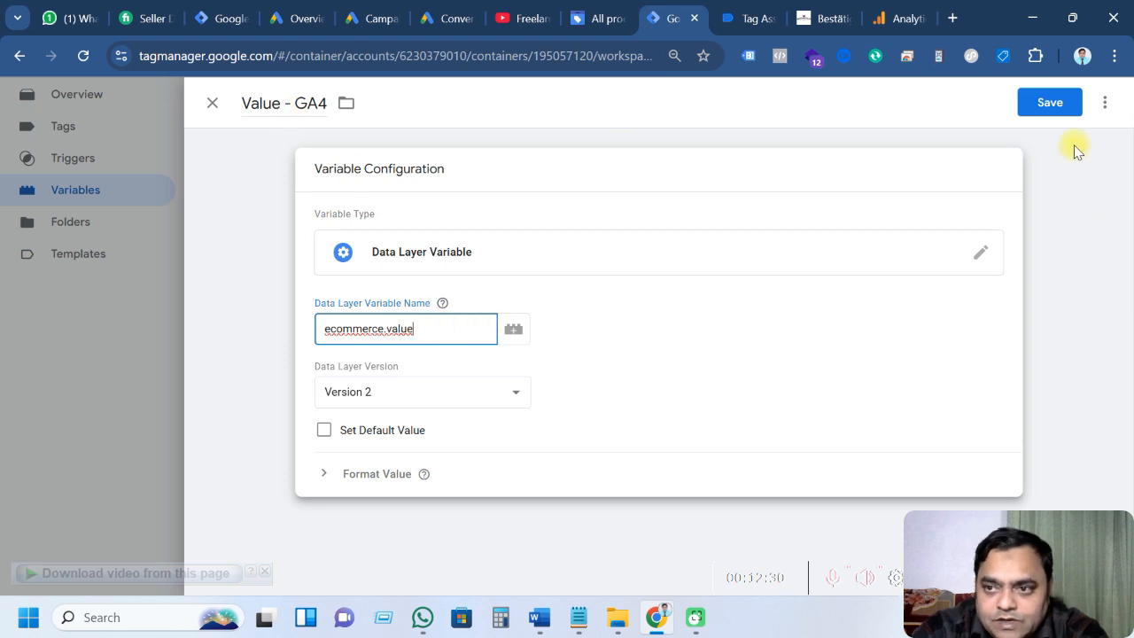
left_click(1055, 104)
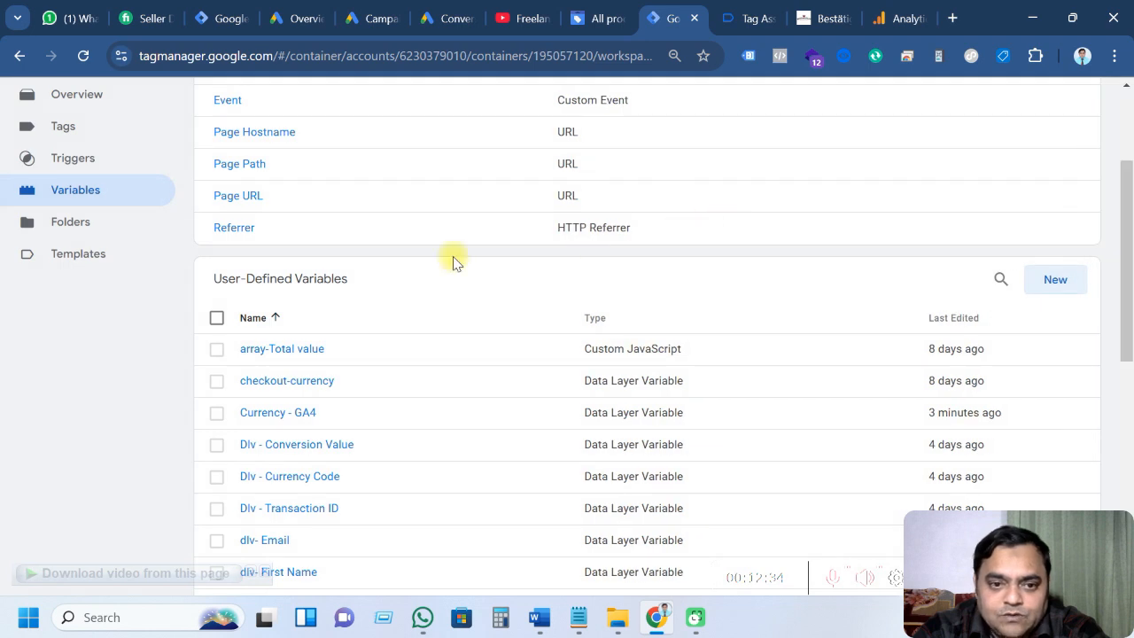
Create a new tag of type Google Analytics GA4 Event
scroll(416, 425, "up", 2)
left_click(82, 305)
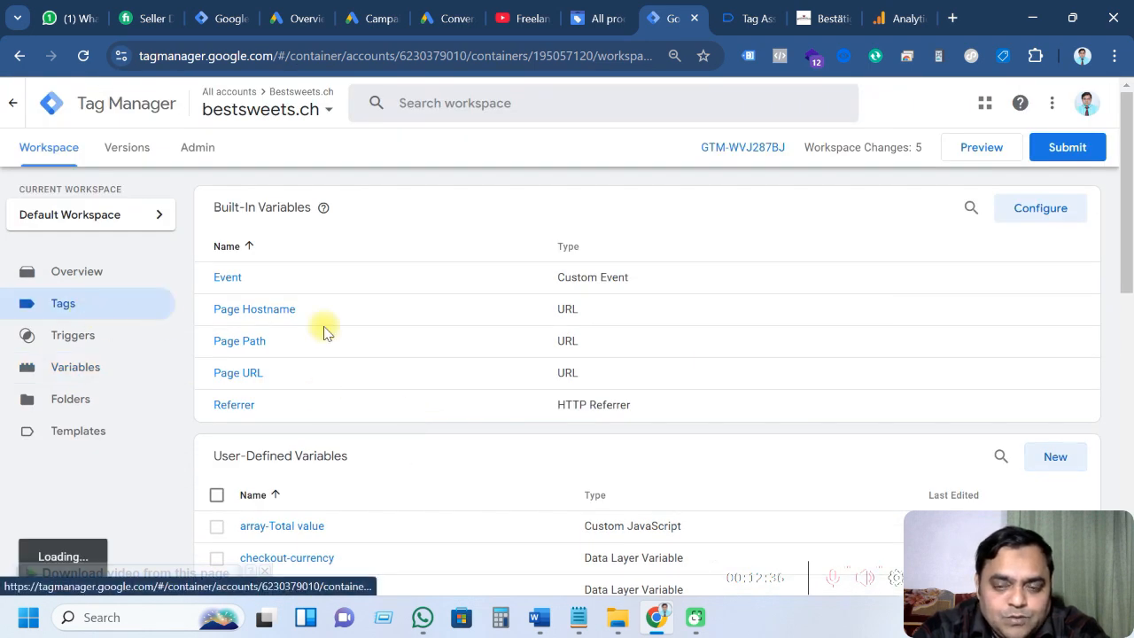
mouse_move(587, 623)
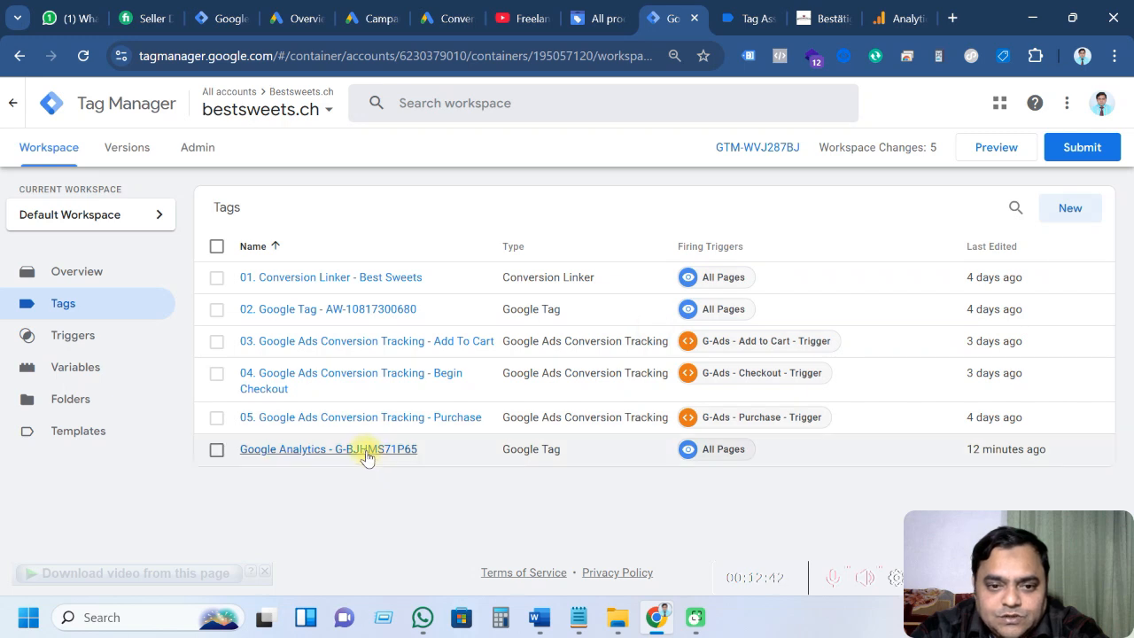
left_click(1069, 210)
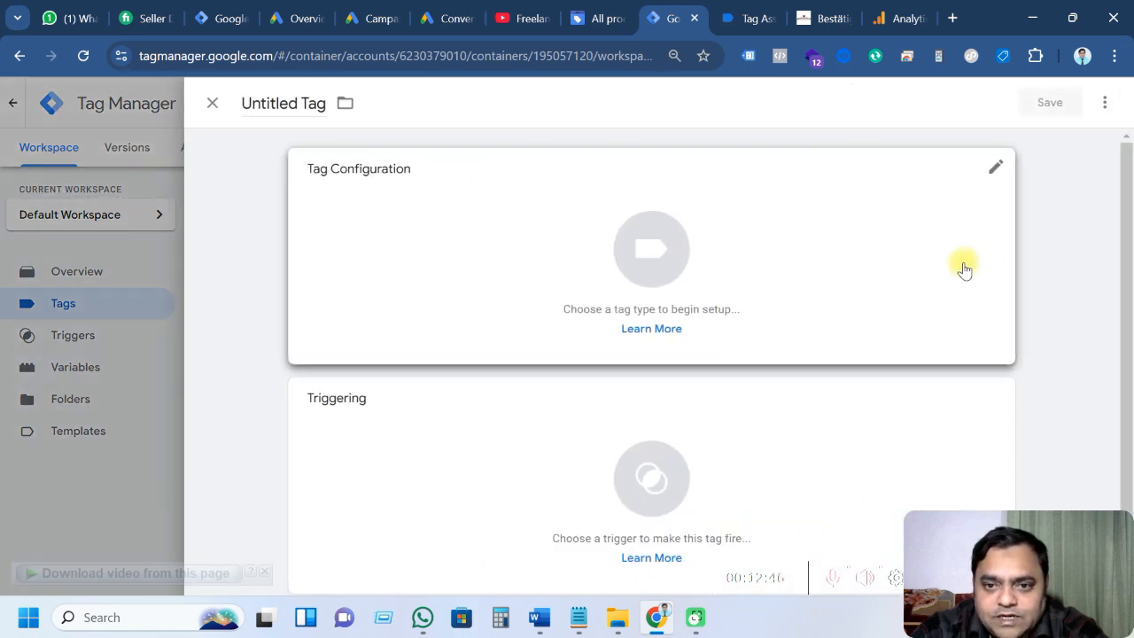
left_click(649, 271)
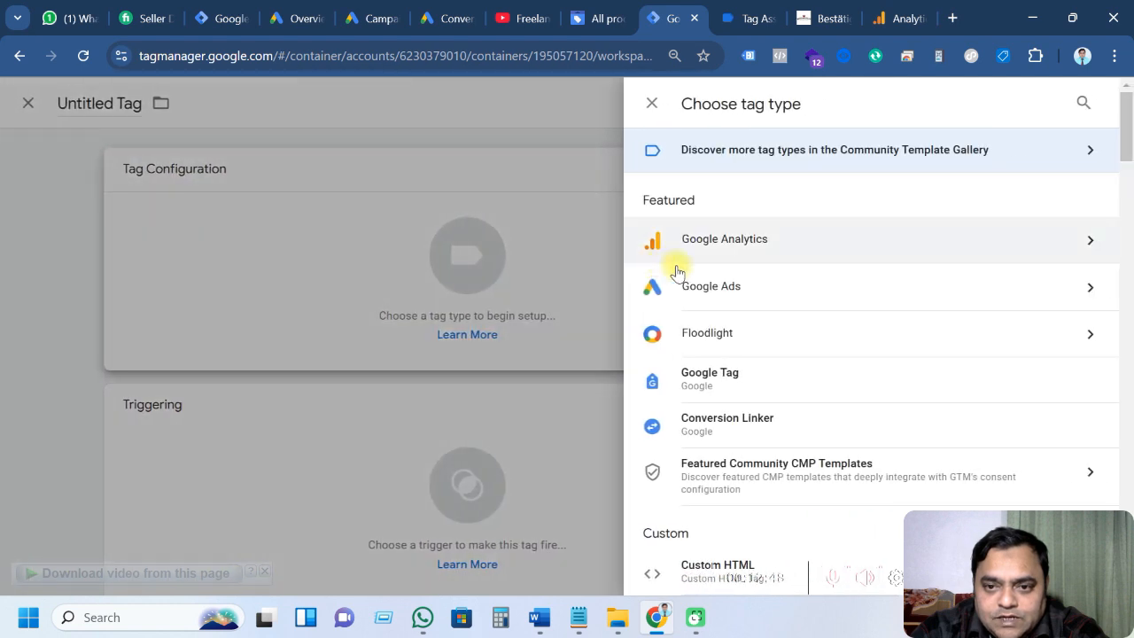
left_click(752, 249)
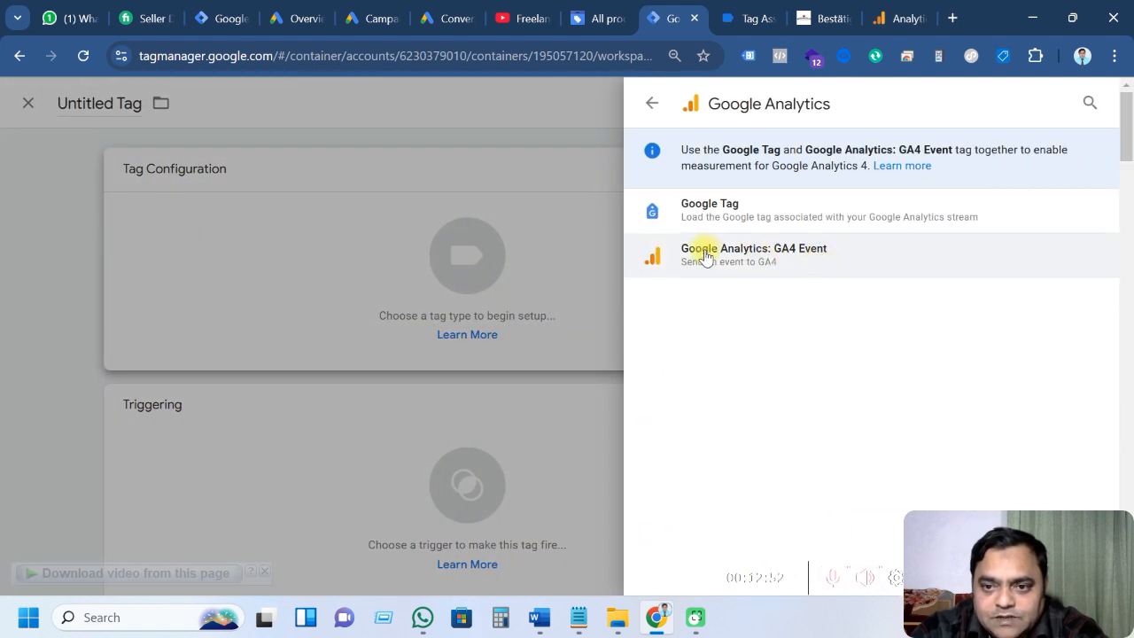
left_click(767, 258)
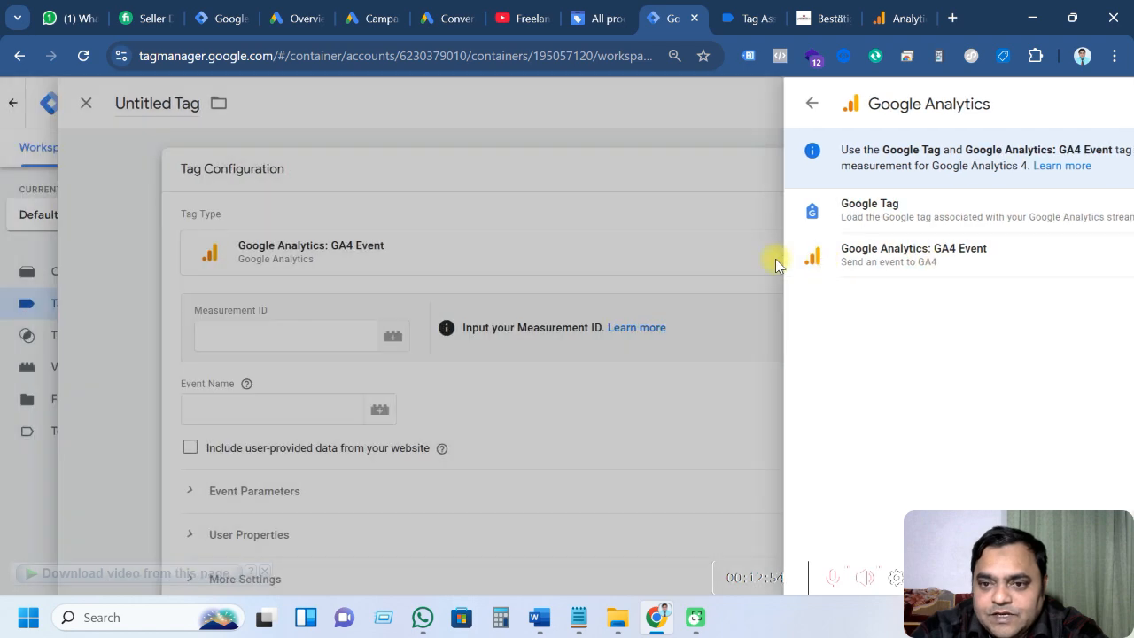
Set the tag's Measurement ID to the {{Measurement ID GA4}} variable
left_click(394, 317)
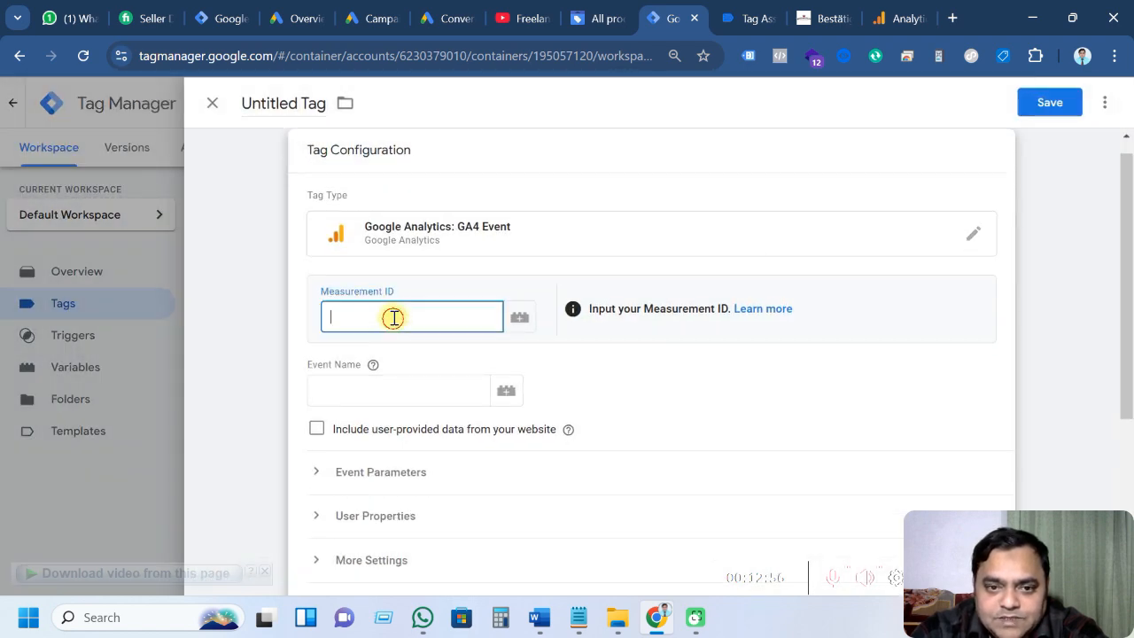
left_click(517, 320)
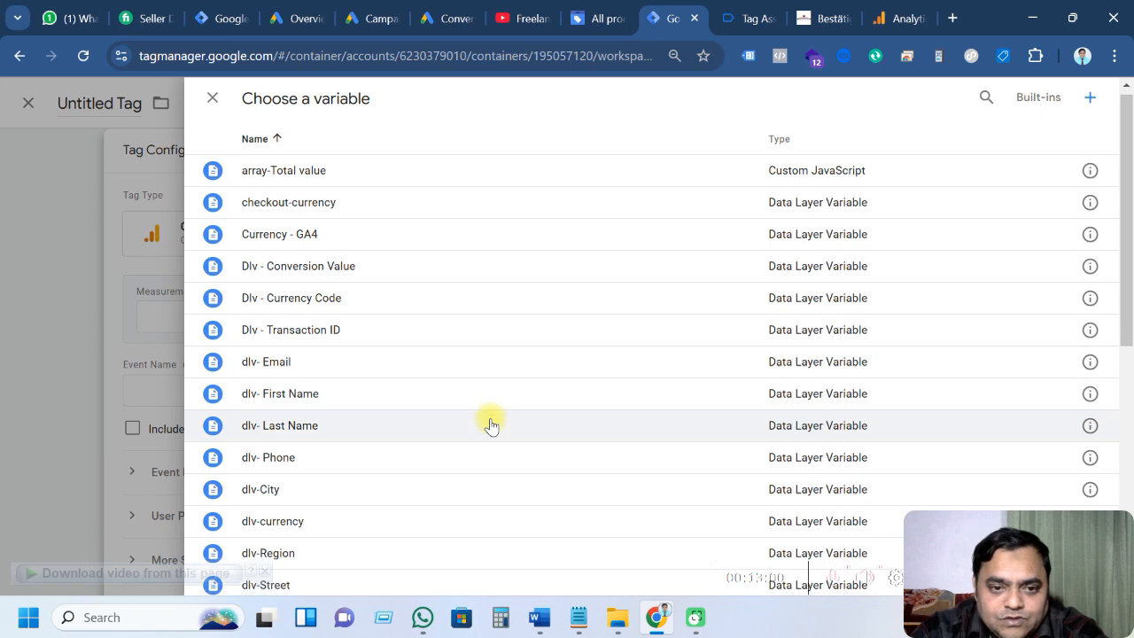
scroll(490, 424, "down", 3)
scroll(451, 420, "down", 1)
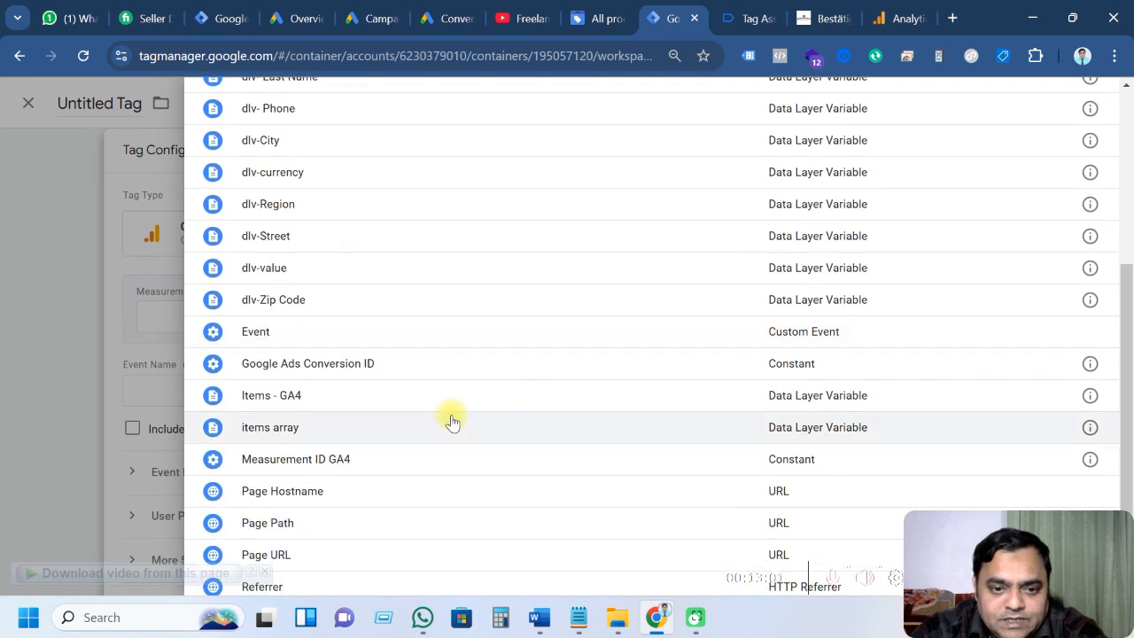
left_click(361, 462)
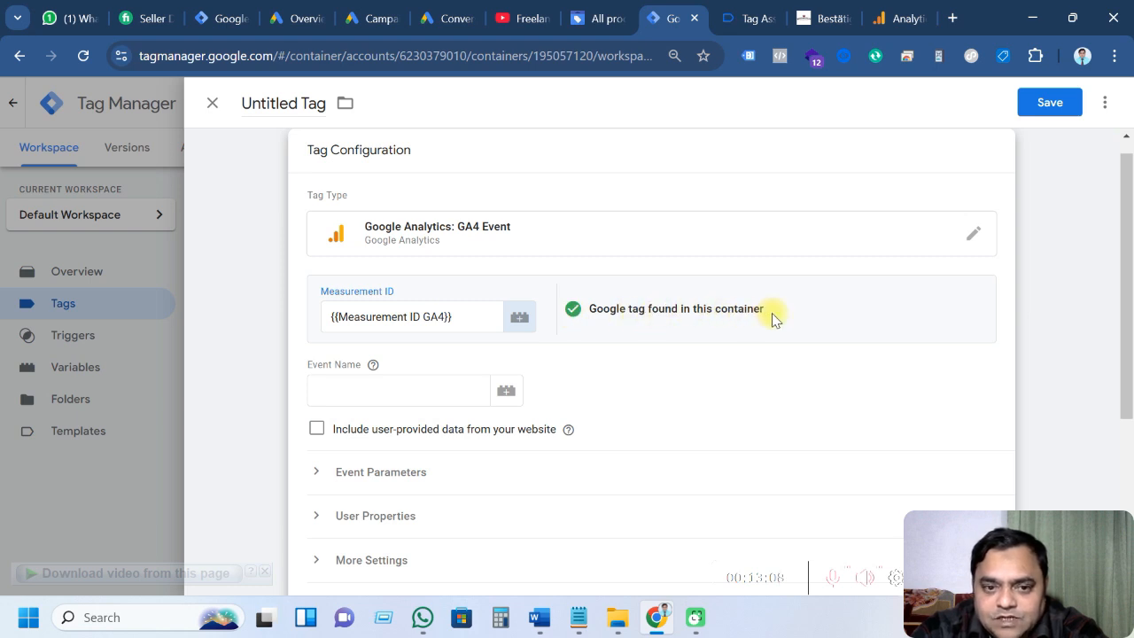
left_click(348, 399)
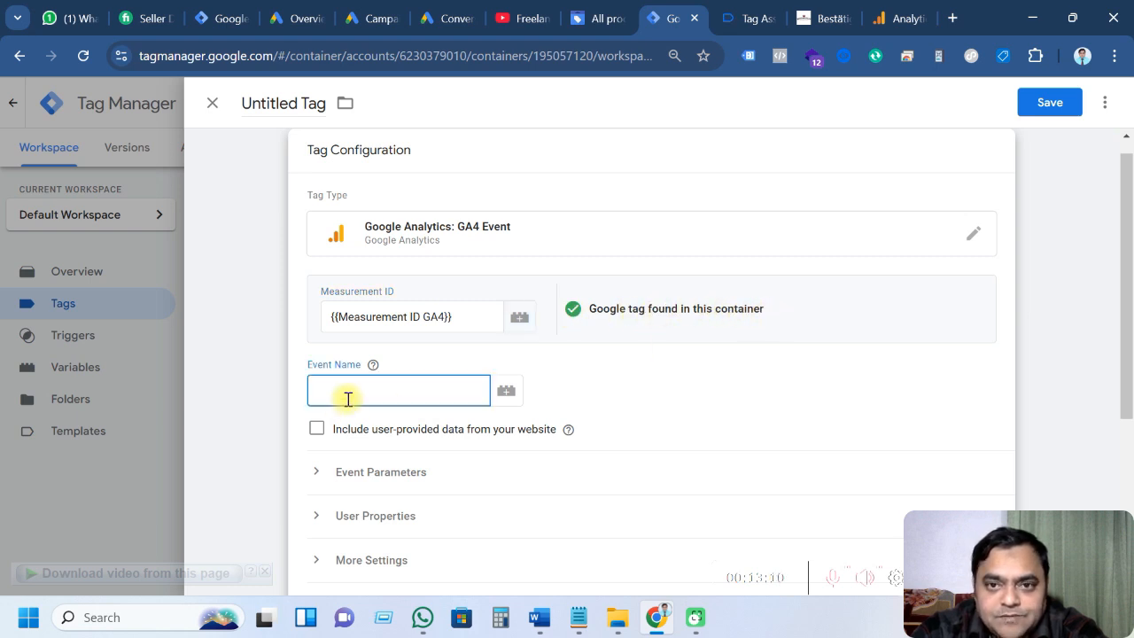
Check the 13 view_item event's data layer in Tag Assistant, then return to the tag
left_click(749, 18)
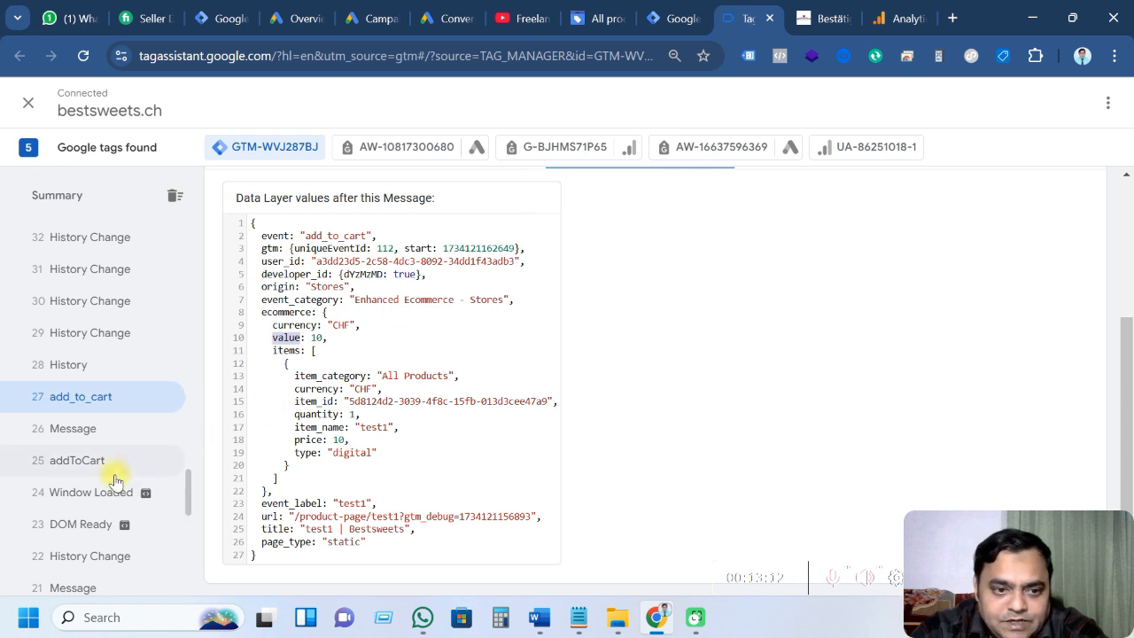
scroll(114, 480, "down", 3)
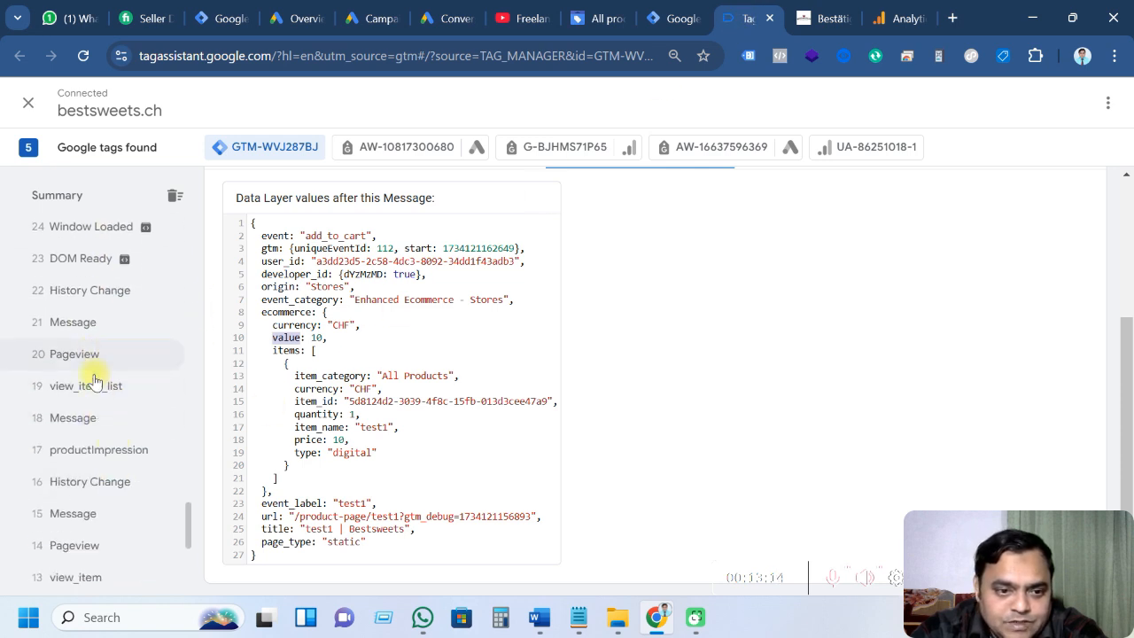
scroll(103, 486, "down", 1)
left_click(86, 496)
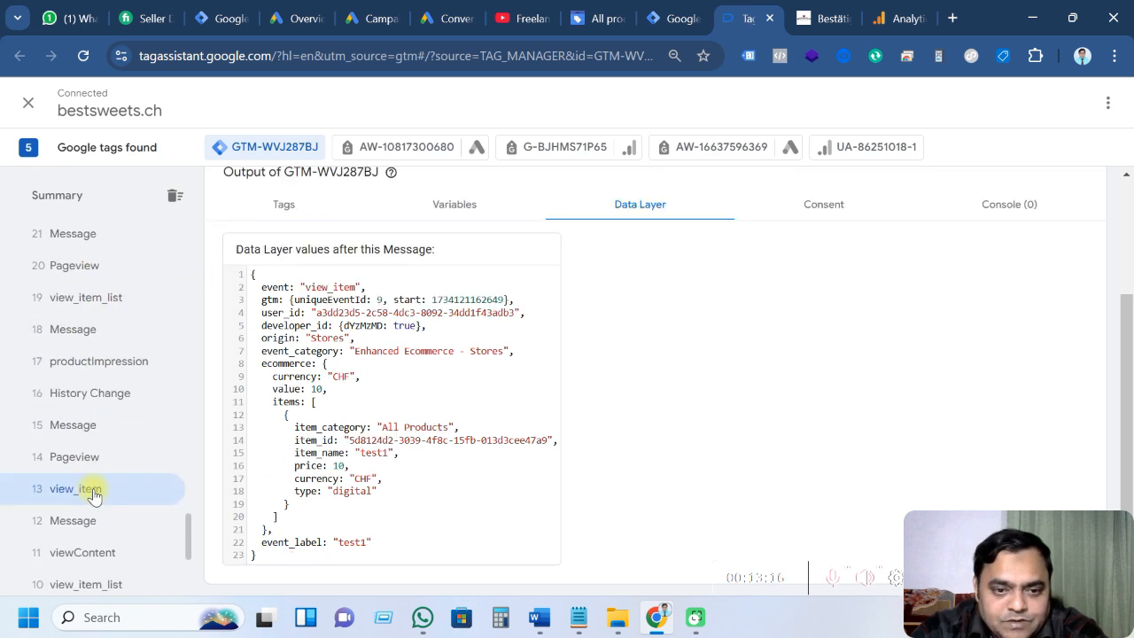
scroll(322, 405, "up", 1)
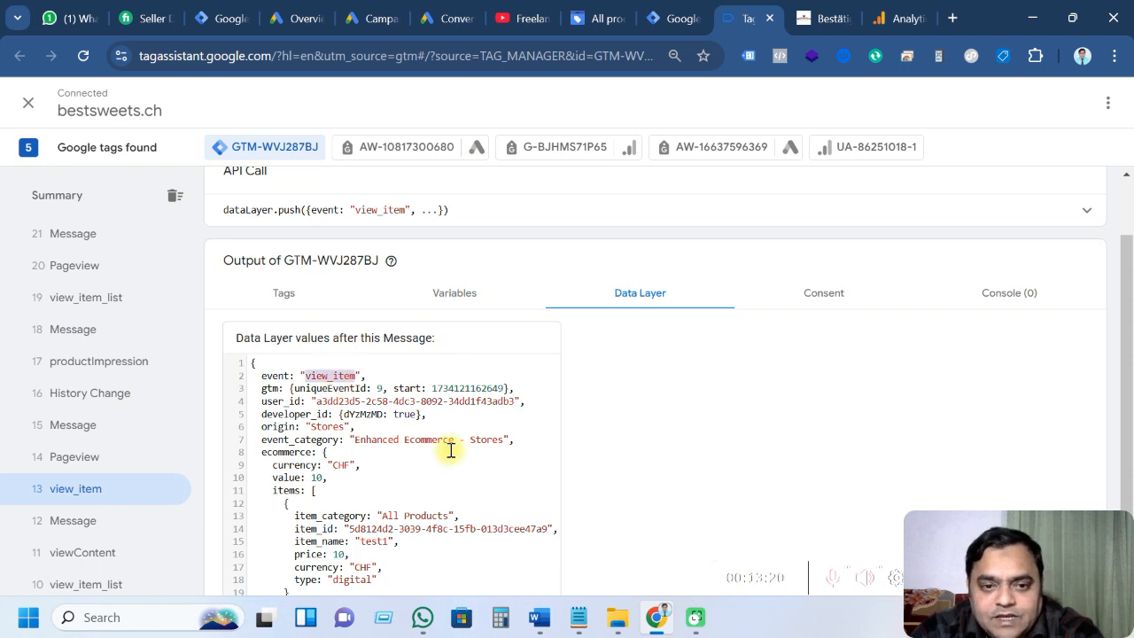
left_click(671, 16)
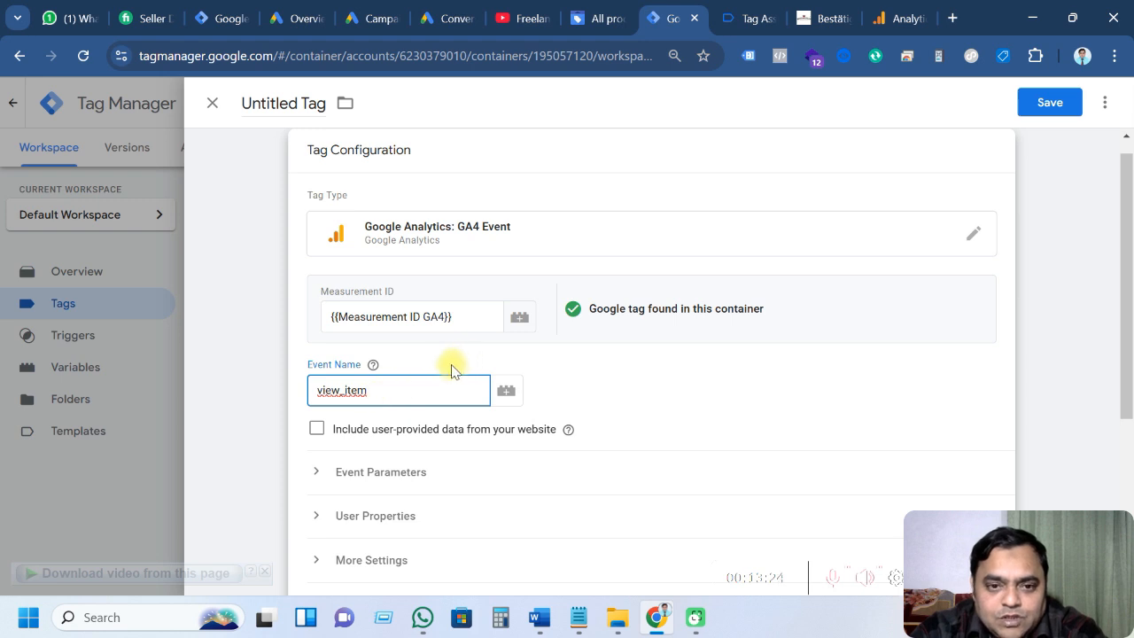
Expand Event Parameters and add three empty parameter rows
scroll(507, 389, "down", 1)
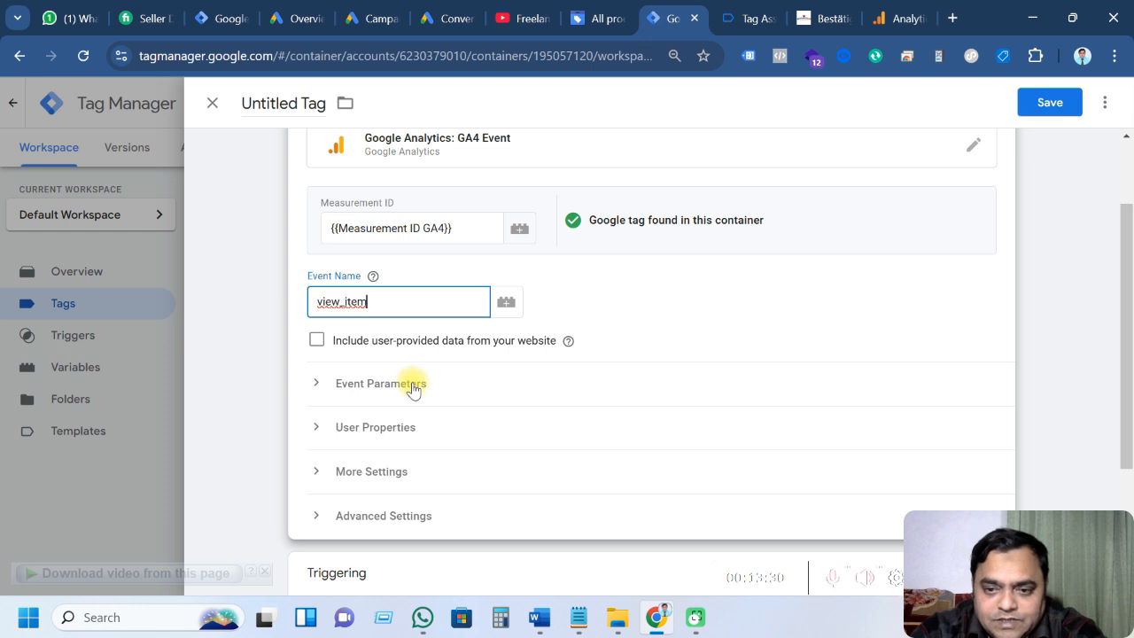
left_click(434, 391)
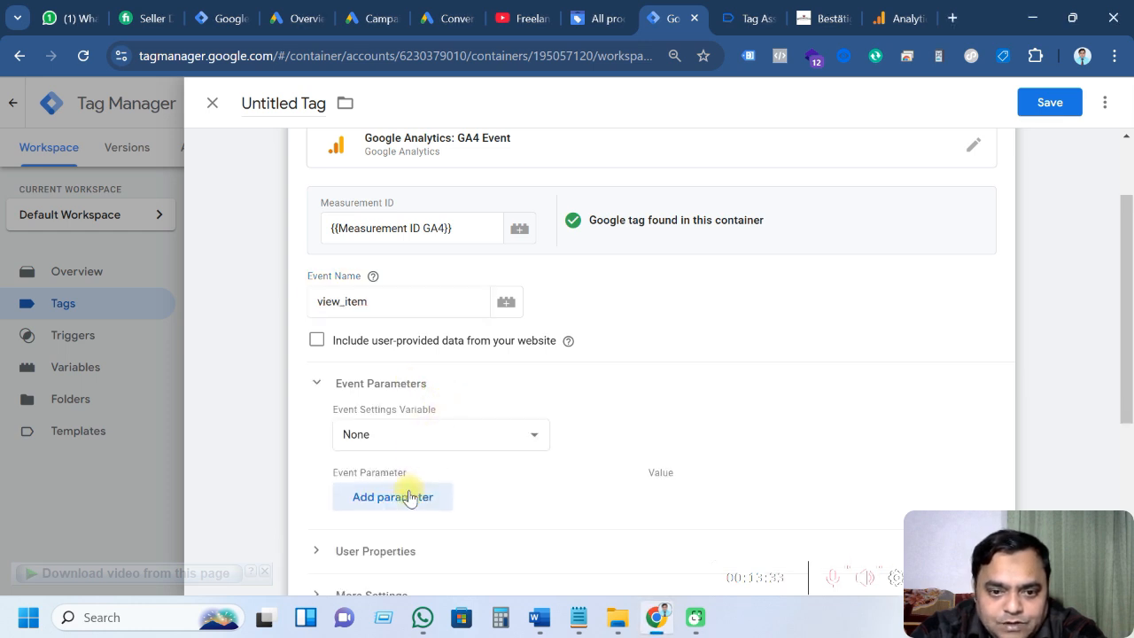
left_click(411, 498)
scroll(431, 499, "down", 2)
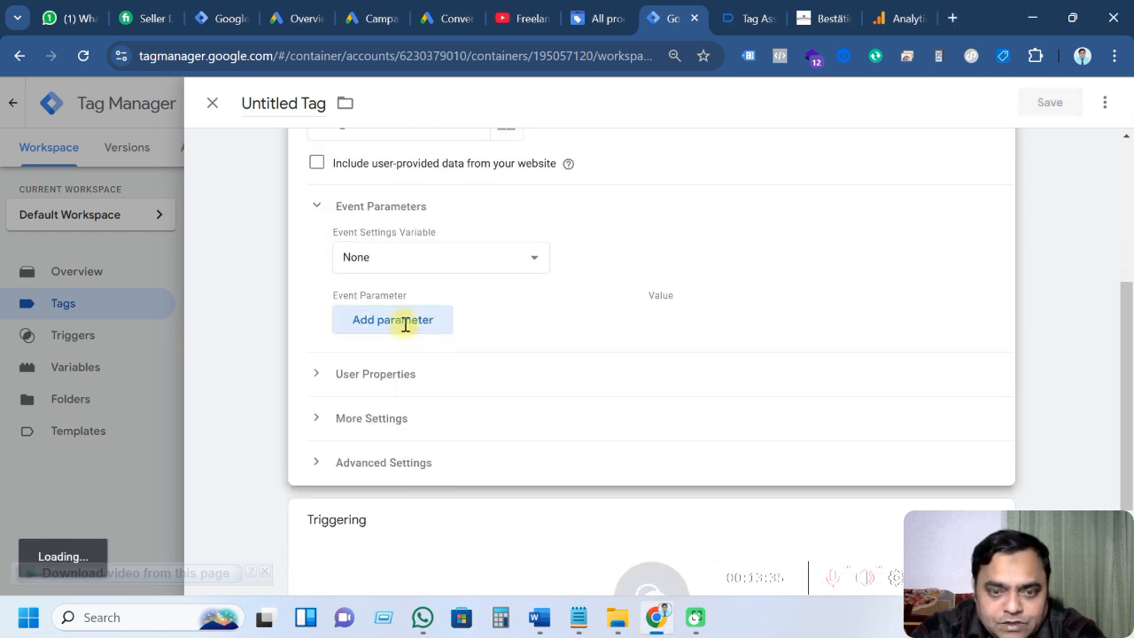
left_click(393, 364)
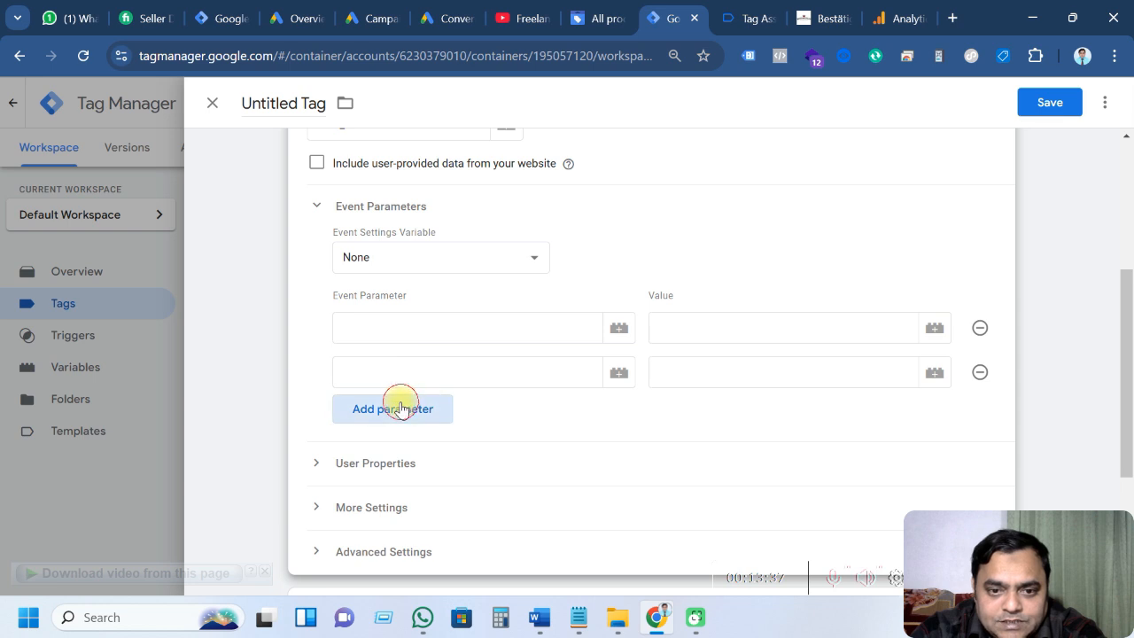
left_click(401, 408)
Name the three parameters currency, value and items, then bring up the Notepad mapping notes
left_click(399, 324)
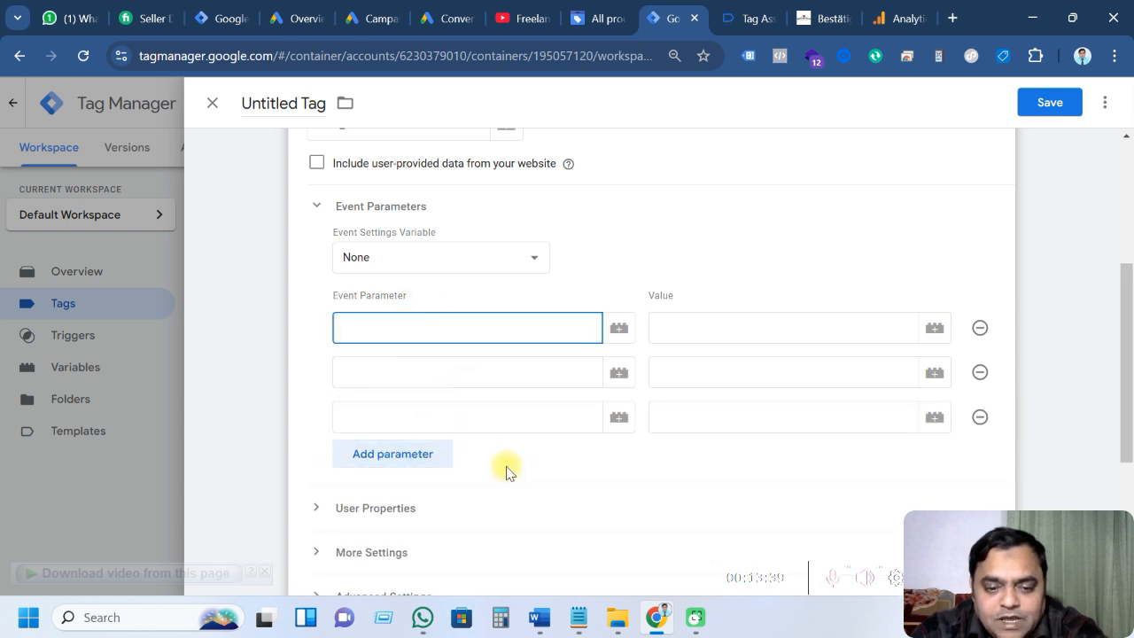
type("cu")
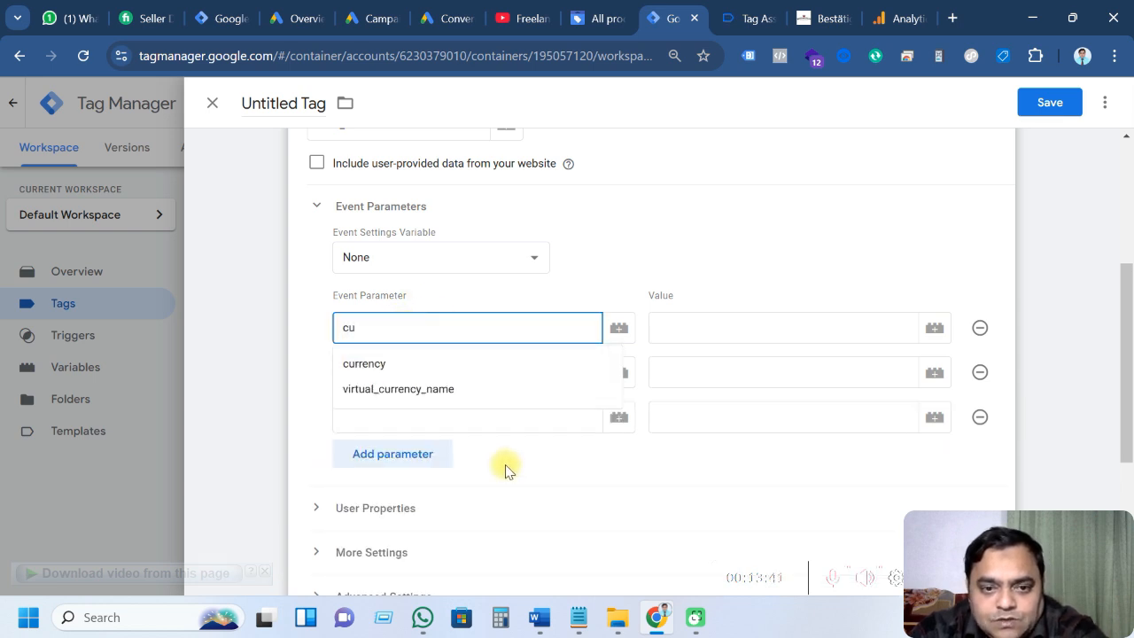
left_click(376, 364)
left_click(400, 371)
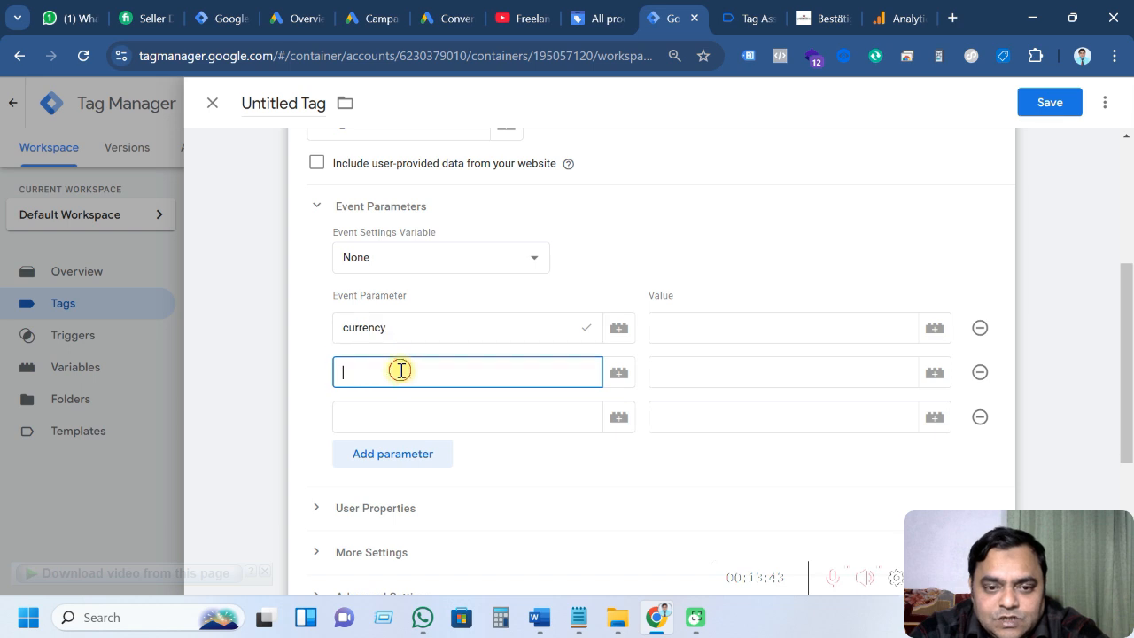
type("val")
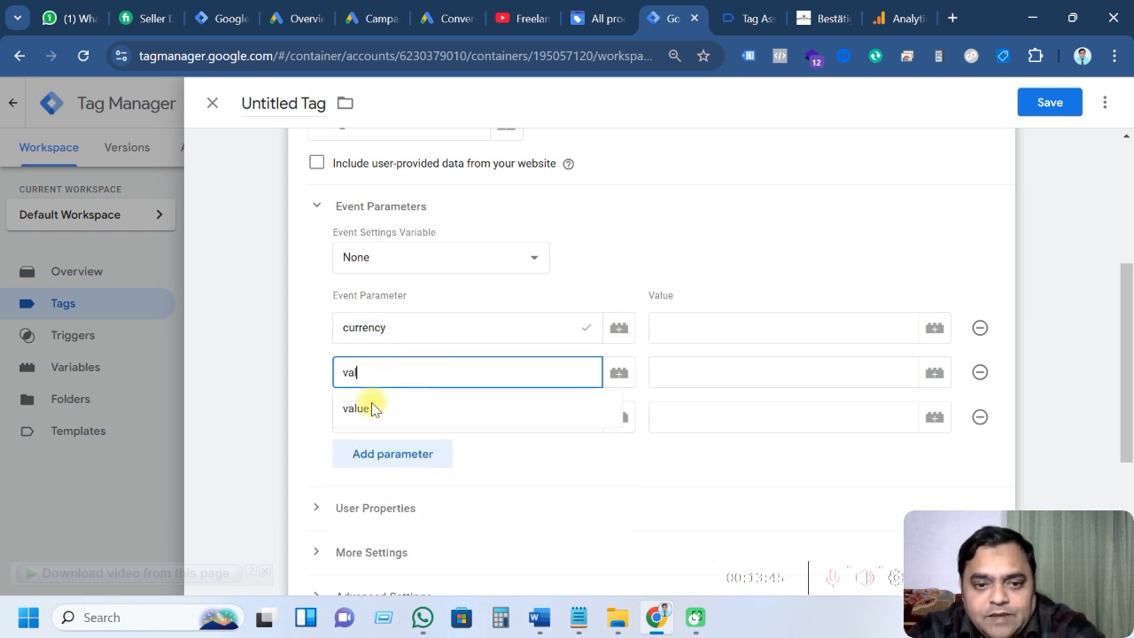
left_click(371, 406)
left_click(376, 409)
type("i")
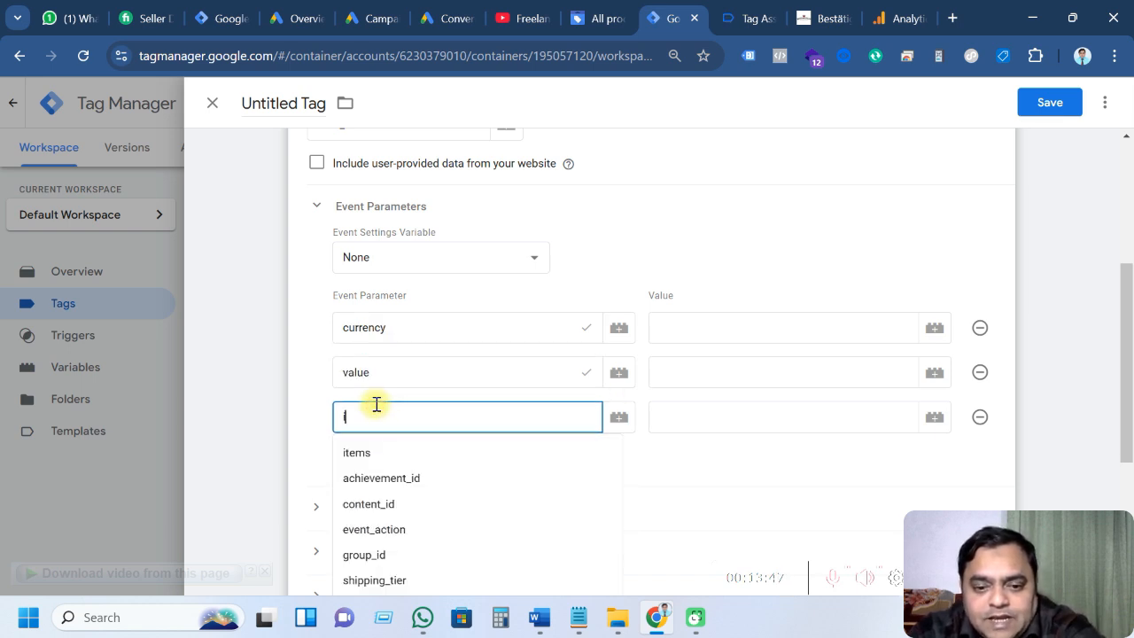
type("t")
left_click(366, 448)
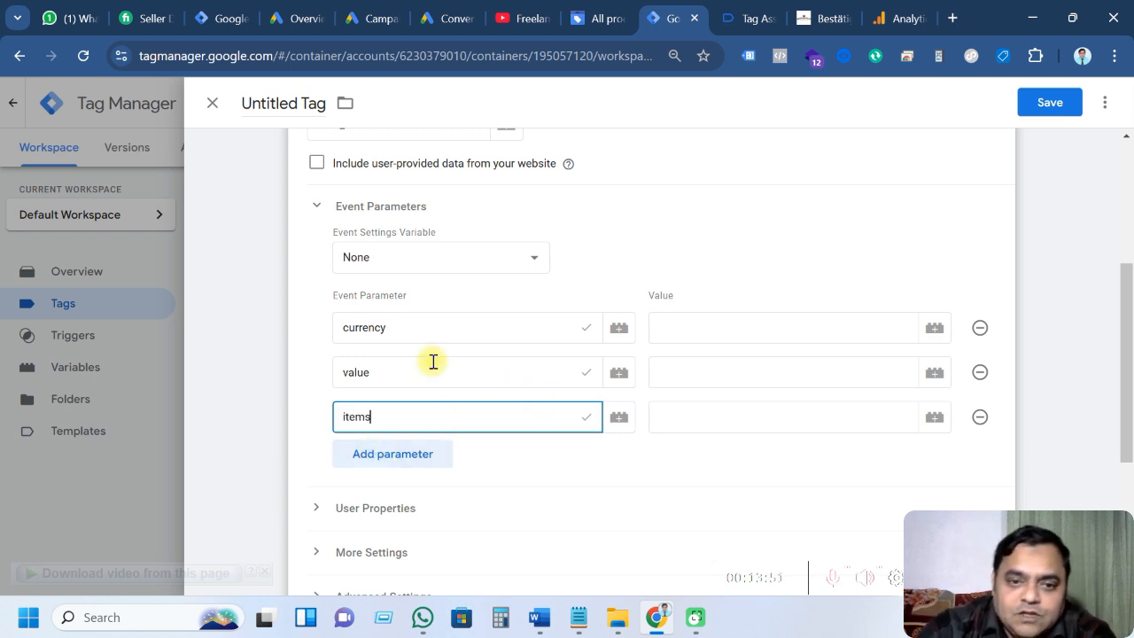
left_click(579, 617)
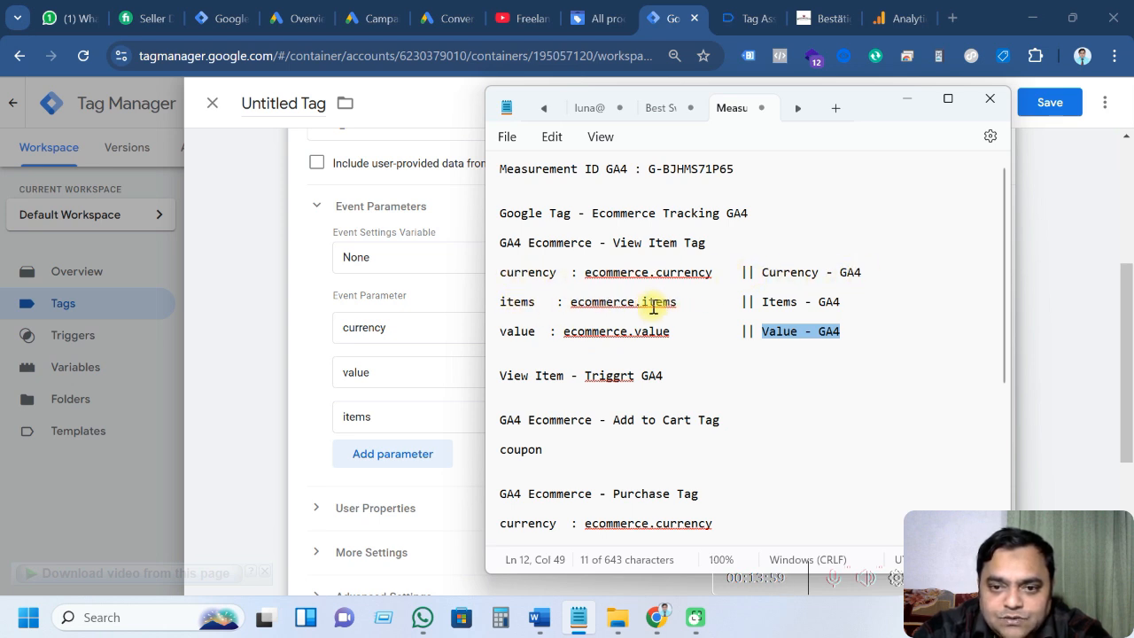
Set the currency parameter to Currency - GA4 and value to Value - GA4
left_click(420, 316)
left_click(695, 335)
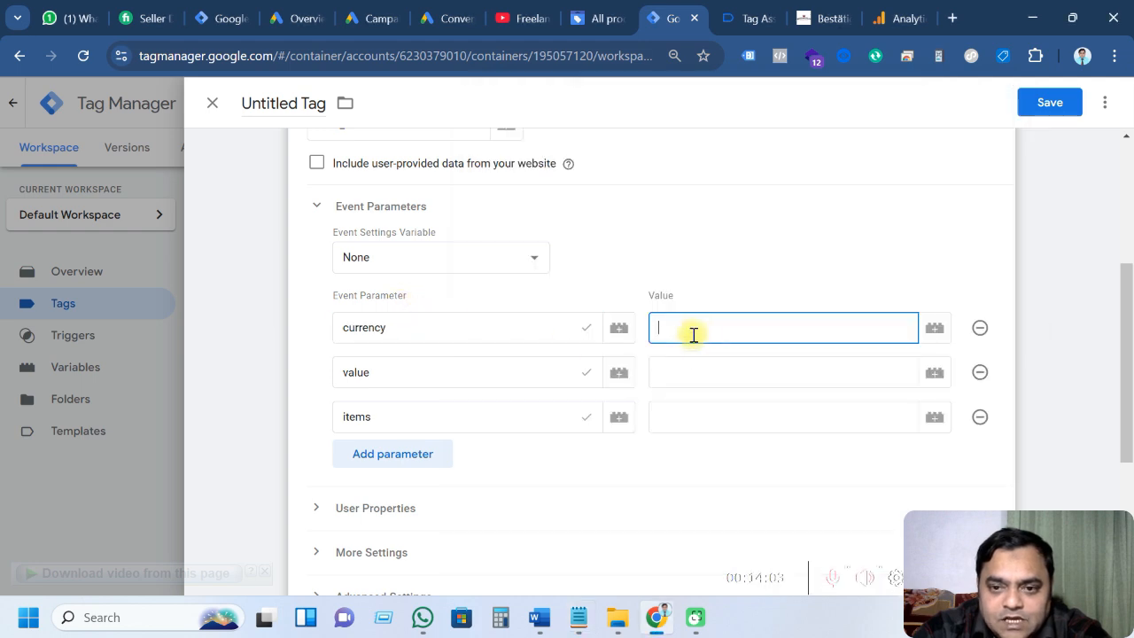
left_click(935, 328)
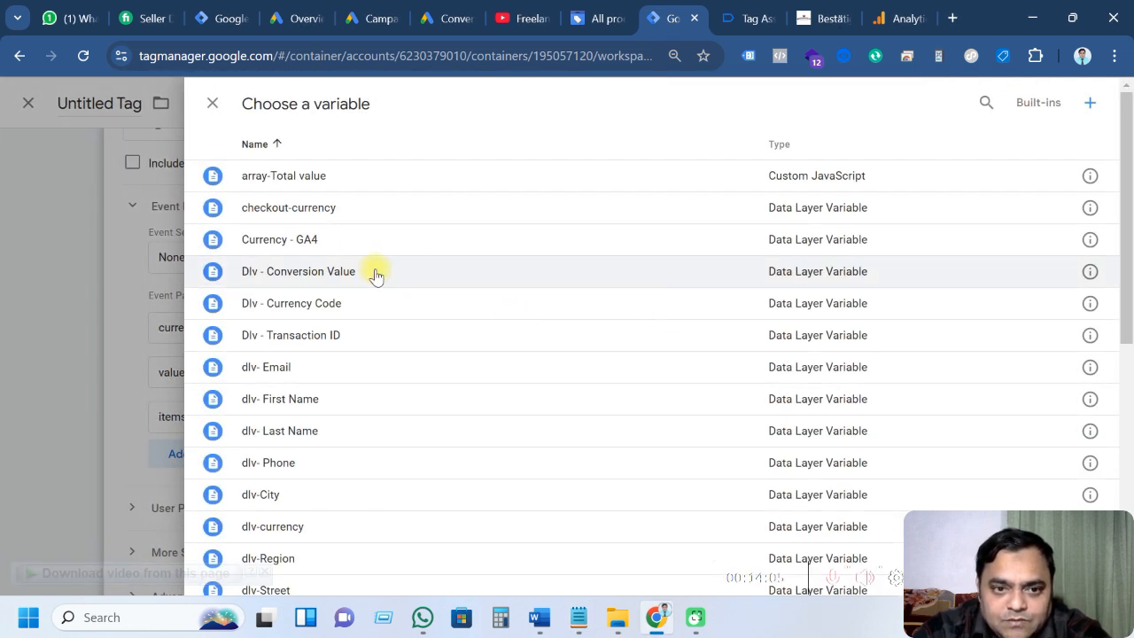
left_click(337, 256)
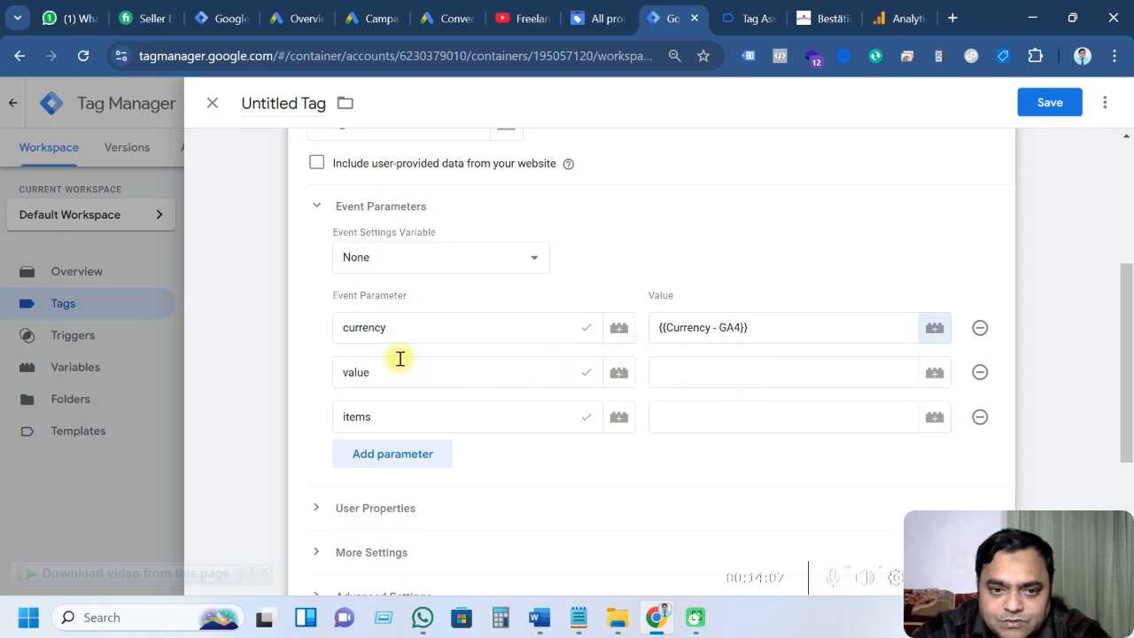
left_click(665, 376)
left_click(935, 372)
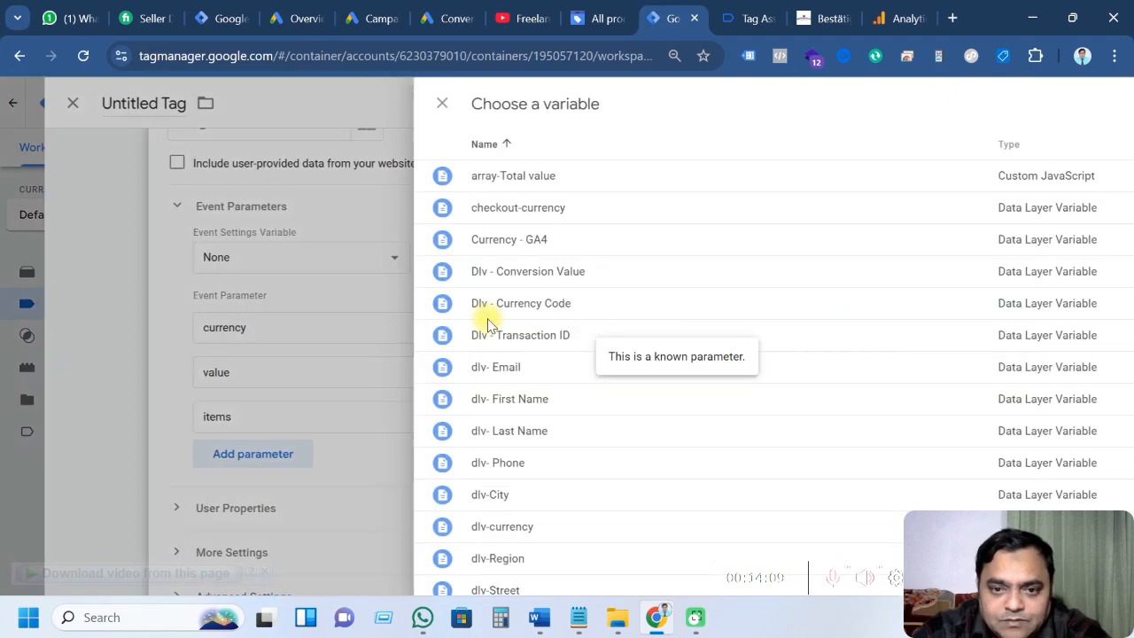
scroll(347, 385, "down", 2)
scroll(348, 385, "down", 4)
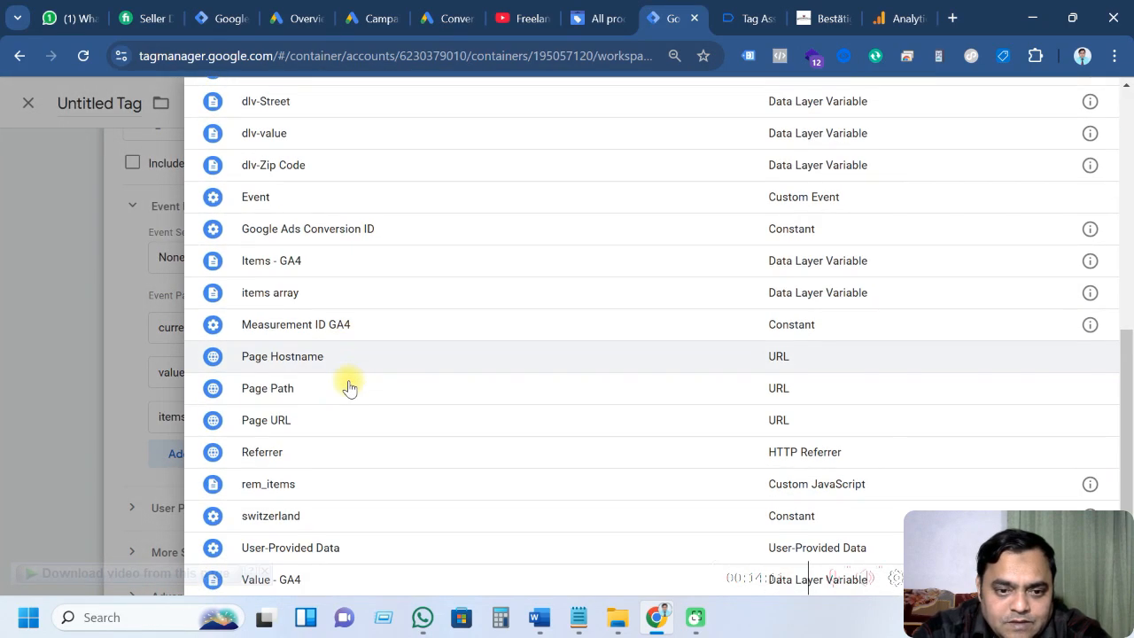
left_click(342, 577)
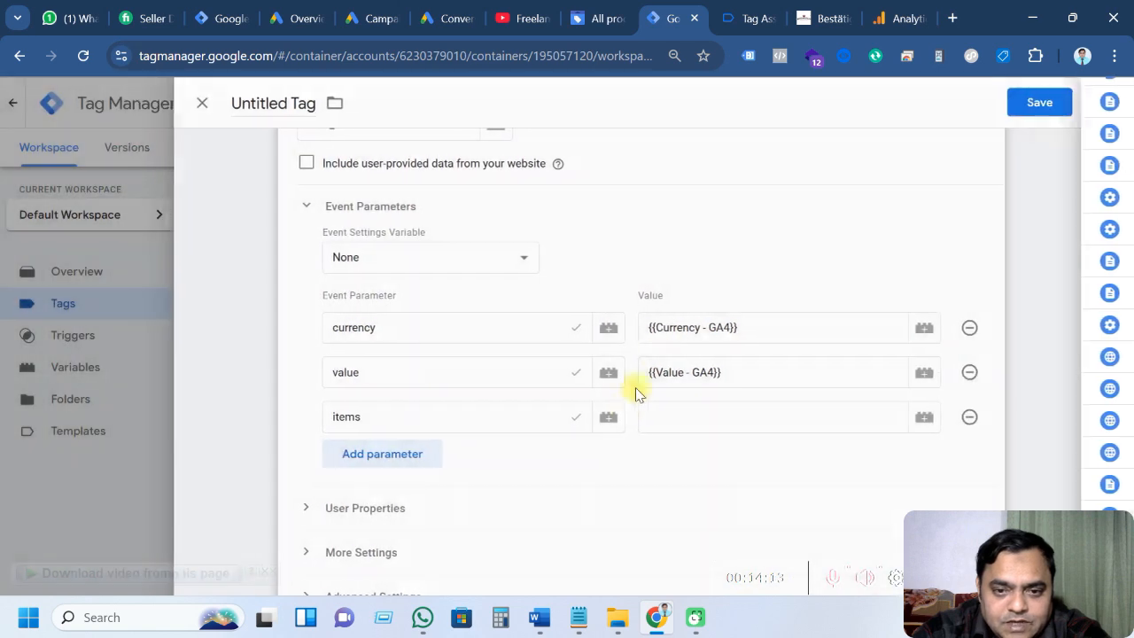
Set the items parameter's value to the Items - GA4 variable
left_click(710, 418)
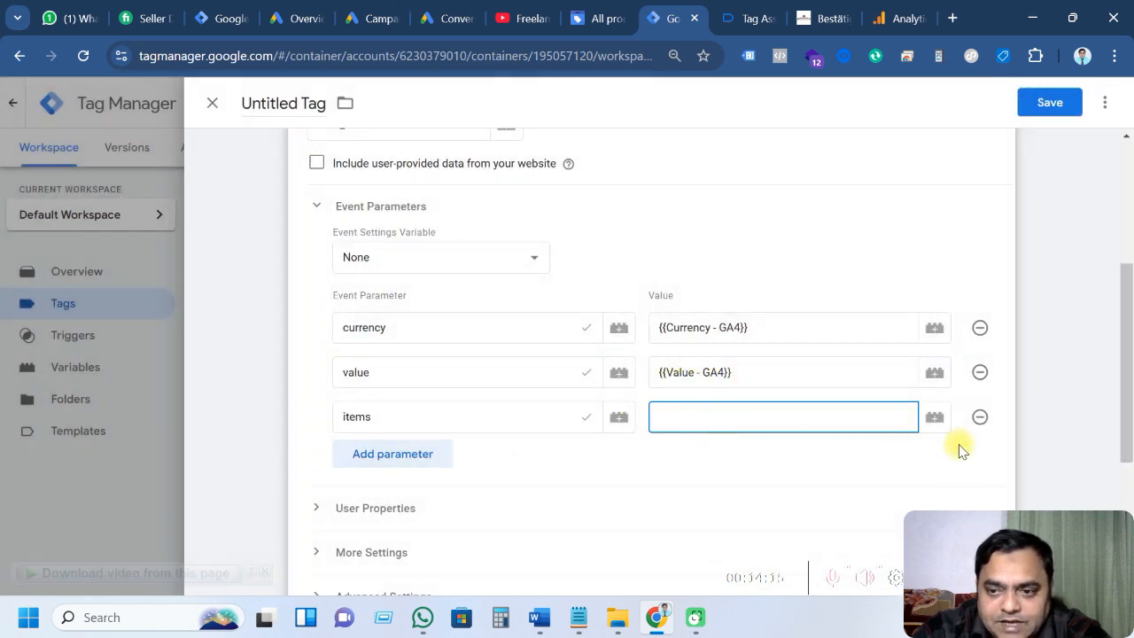
left_click(934, 417)
scroll(385, 347, "down", 4)
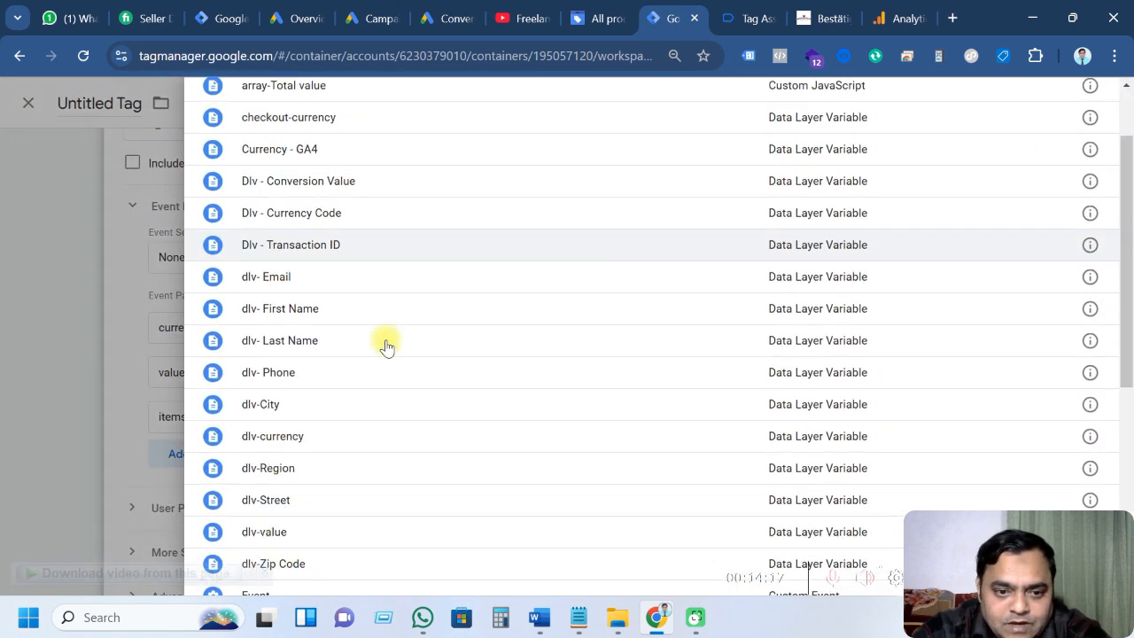
left_click(290, 396)
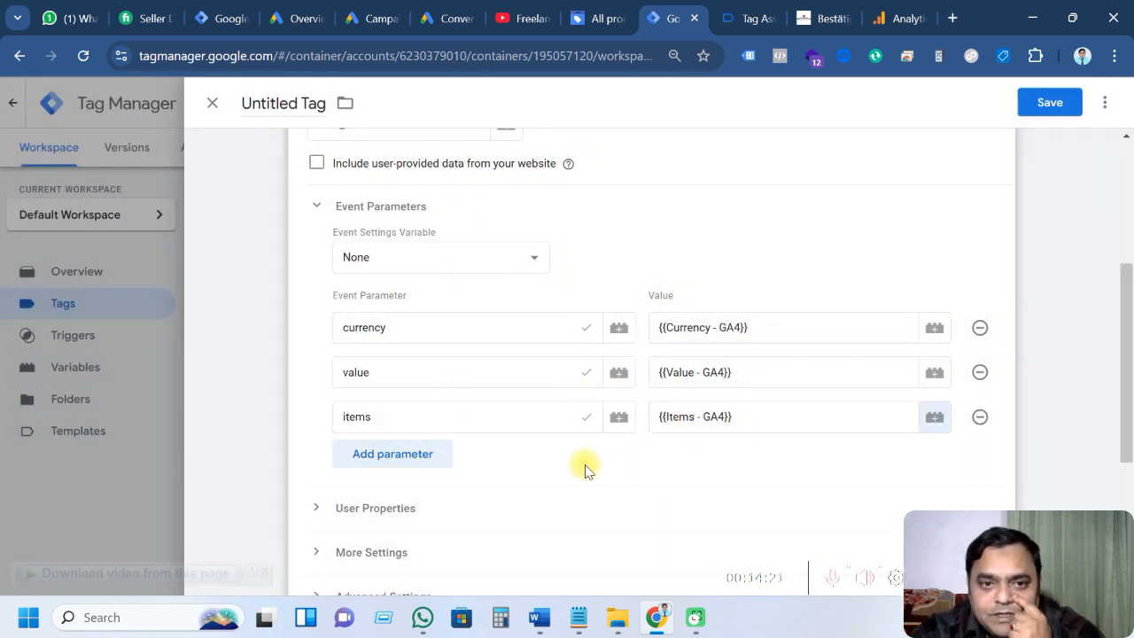
scroll(569, 456, "down", 3)
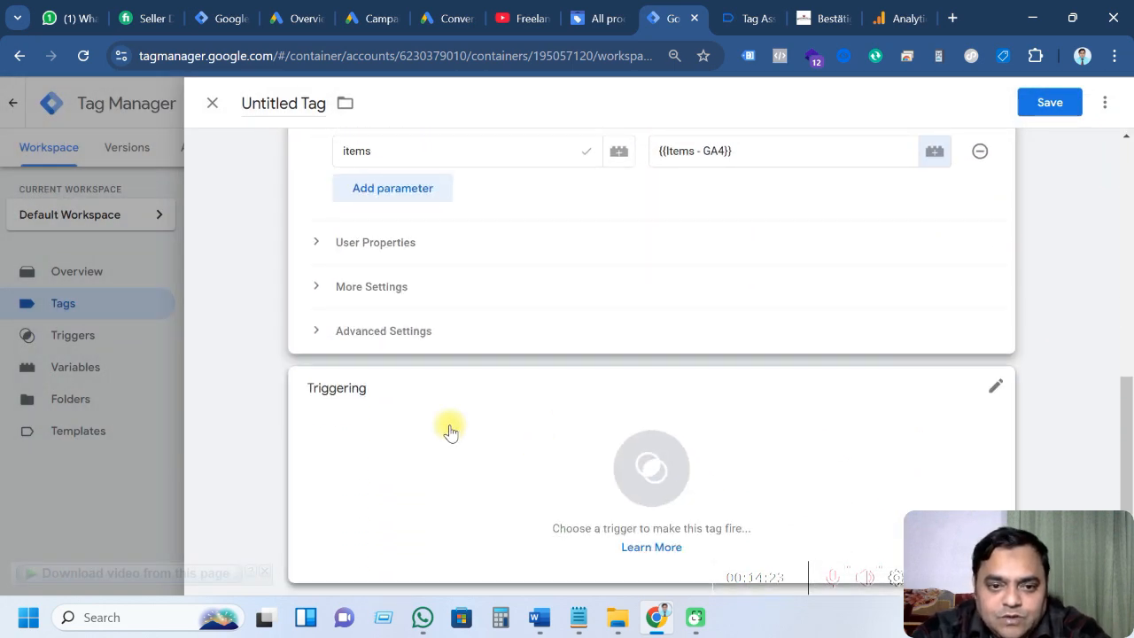
Create a new Custom Event trigger with event name view_item
left_click(658, 479)
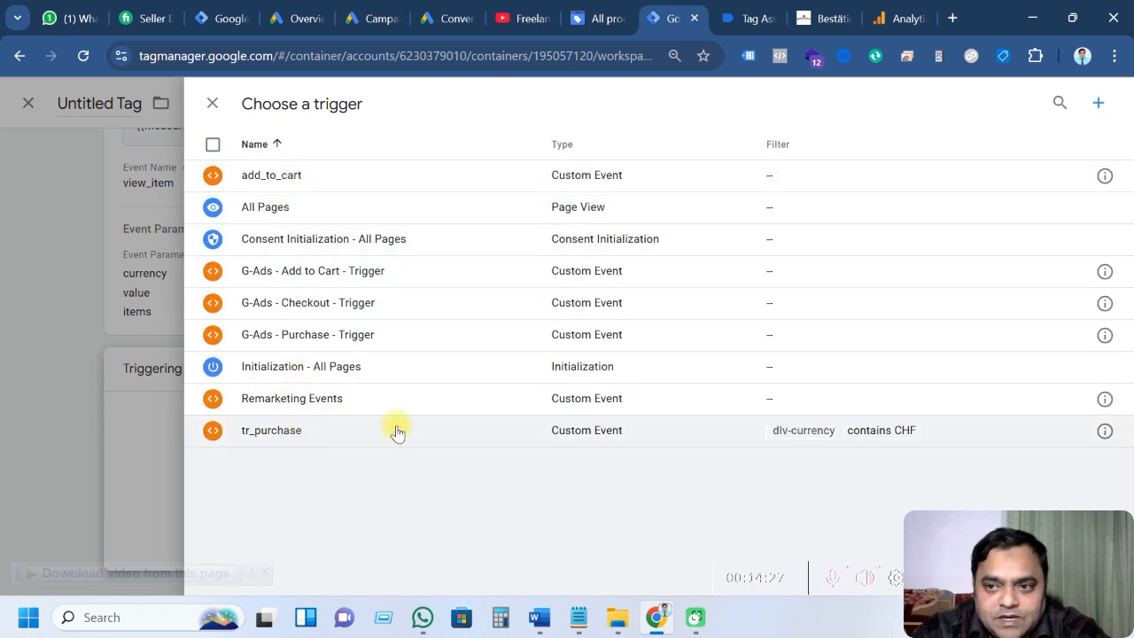
left_click(1099, 105)
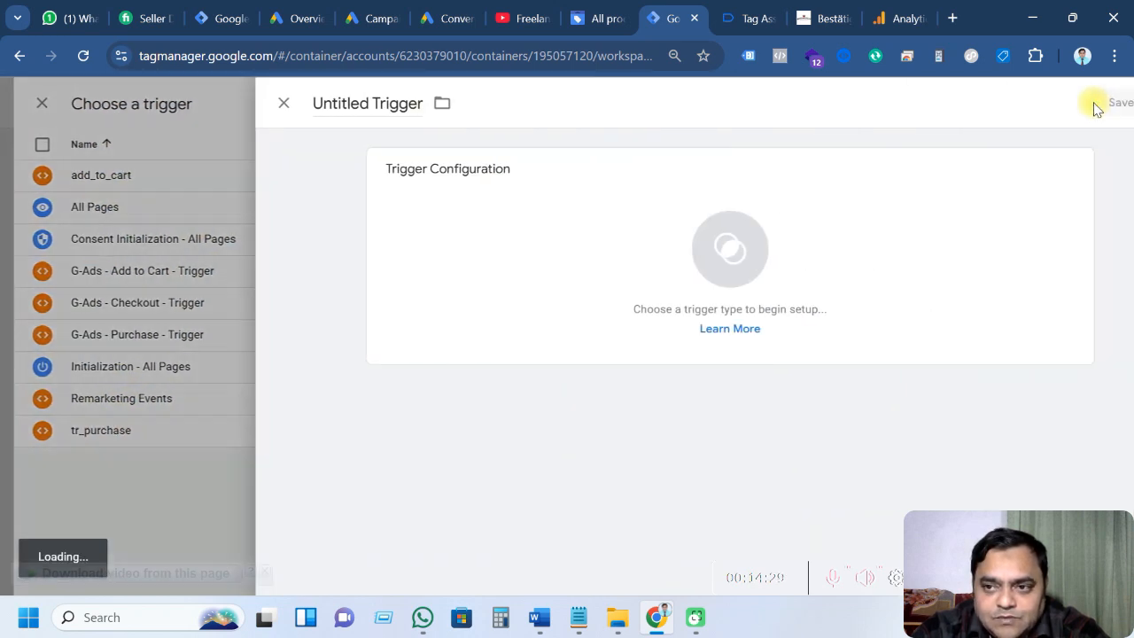
left_click(696, 239)
scroll(810, 330, "down", 5)
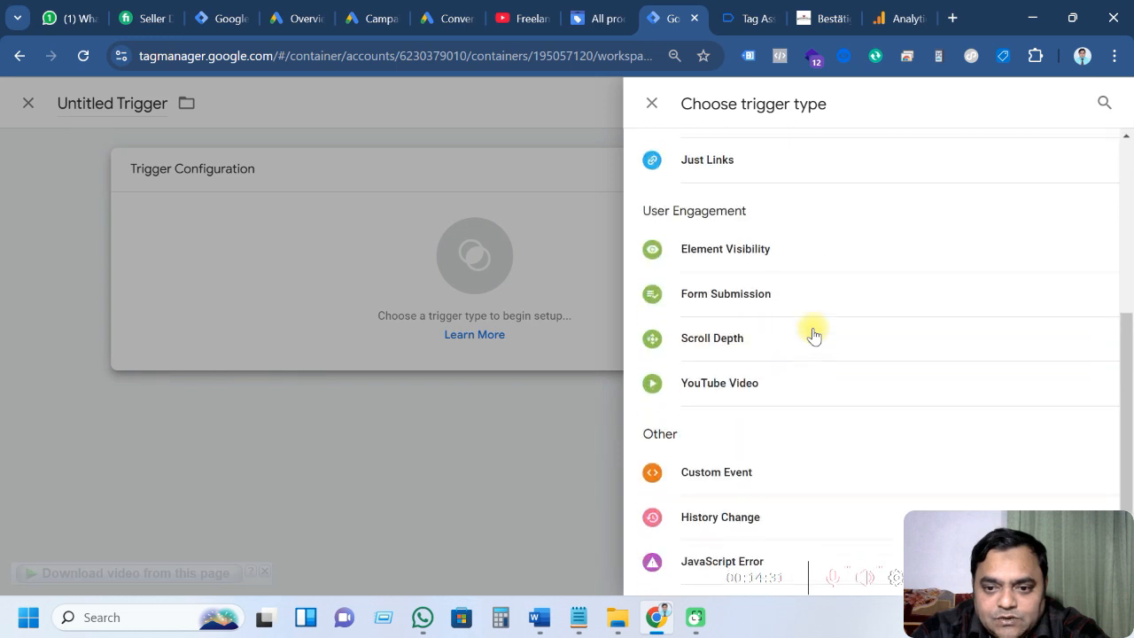
left_click(722, 395)
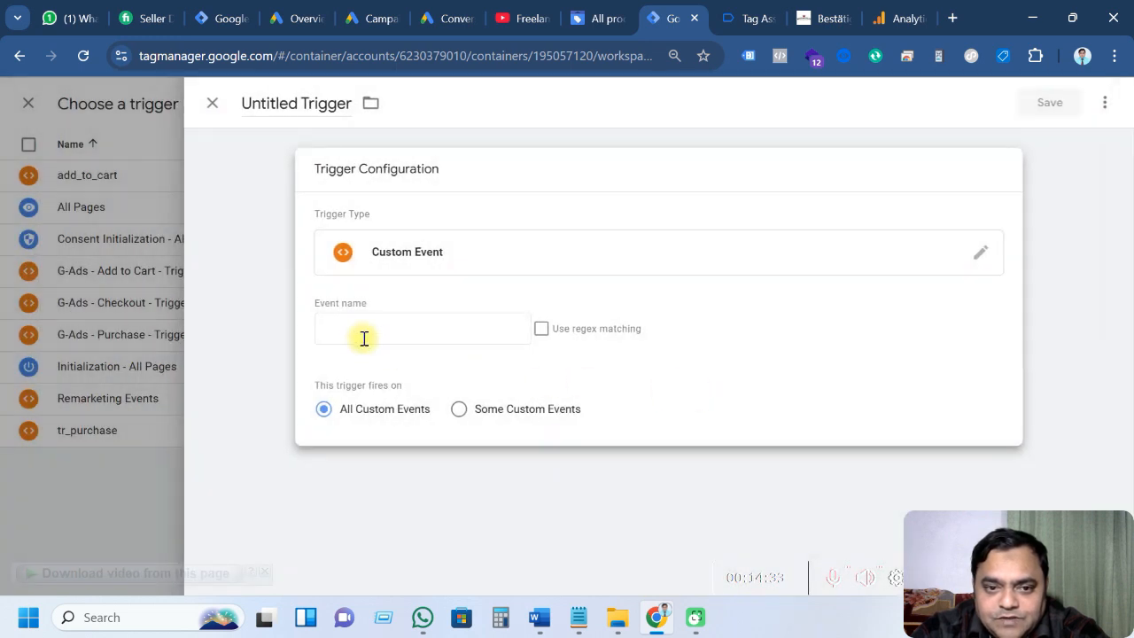
left_click(363, 335)
type("view_item")
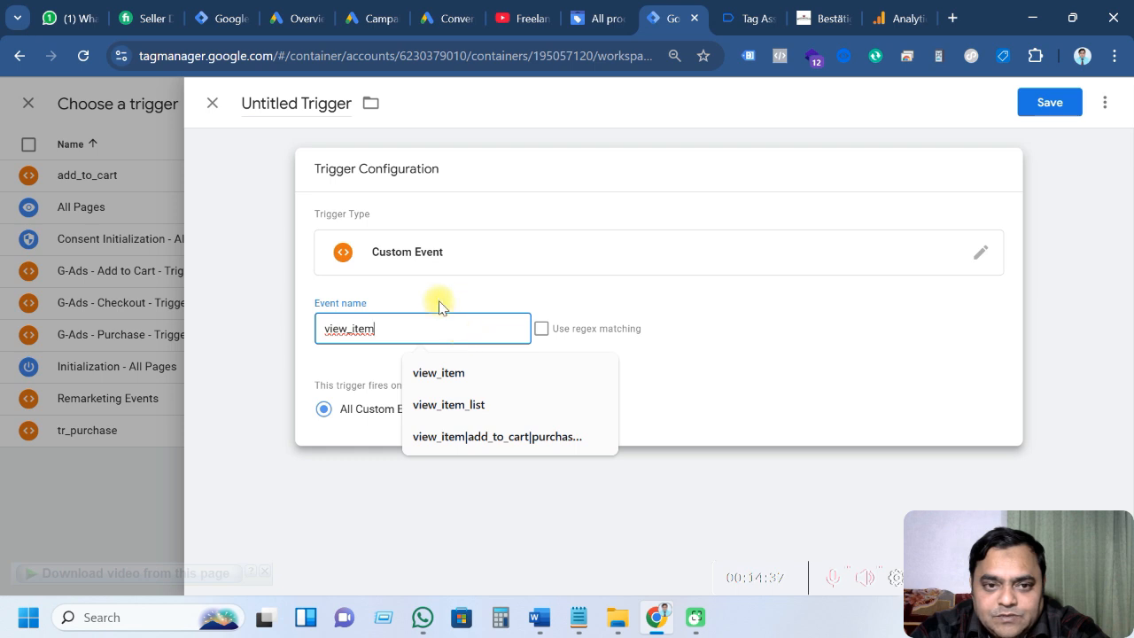
Name the trigger 'View Item - Trigger GA4' from the notes, fixing the typo, and save it
left_click(578, 618)
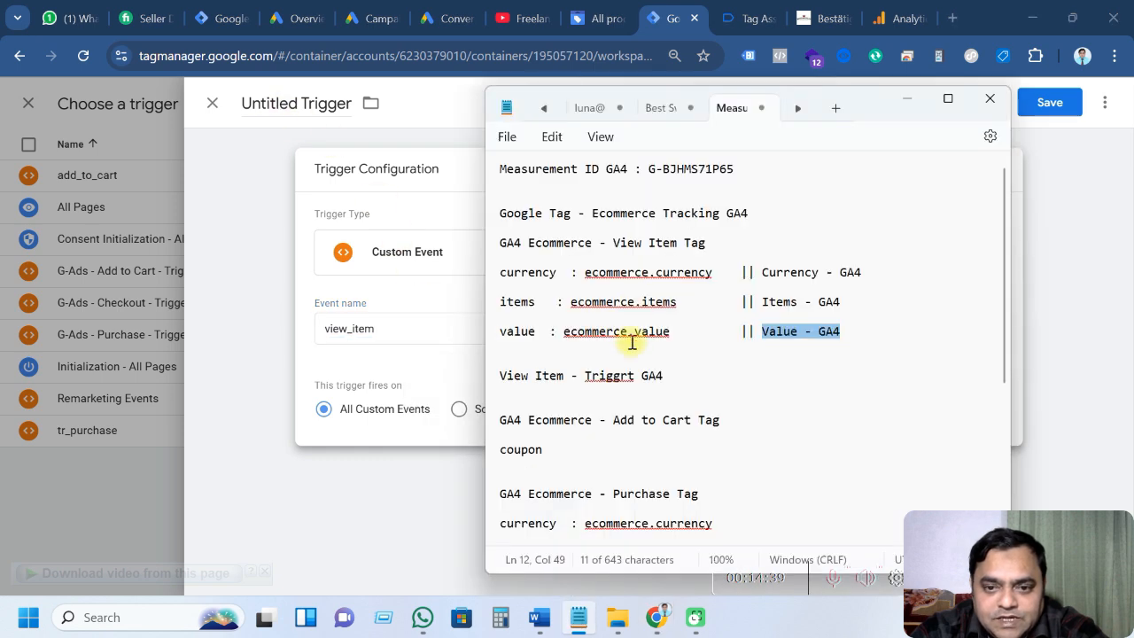
left_click_drag(666, 376, 485, 382)
key("ctrl+c")
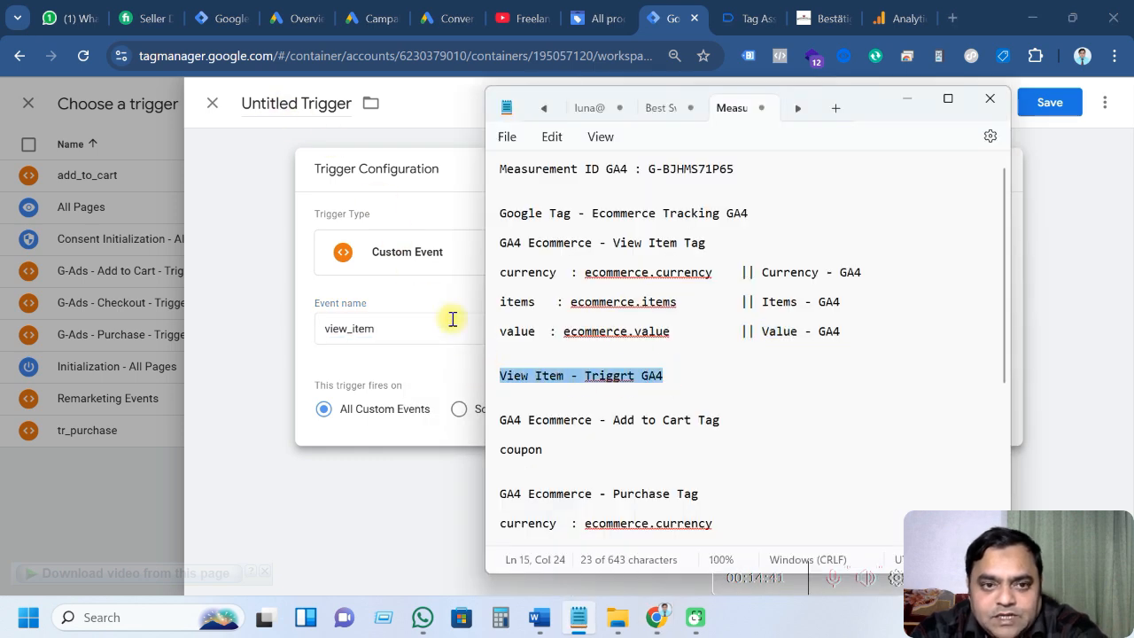
left_click(245, 104)
left_click_drag(243, 103, 348, 104)
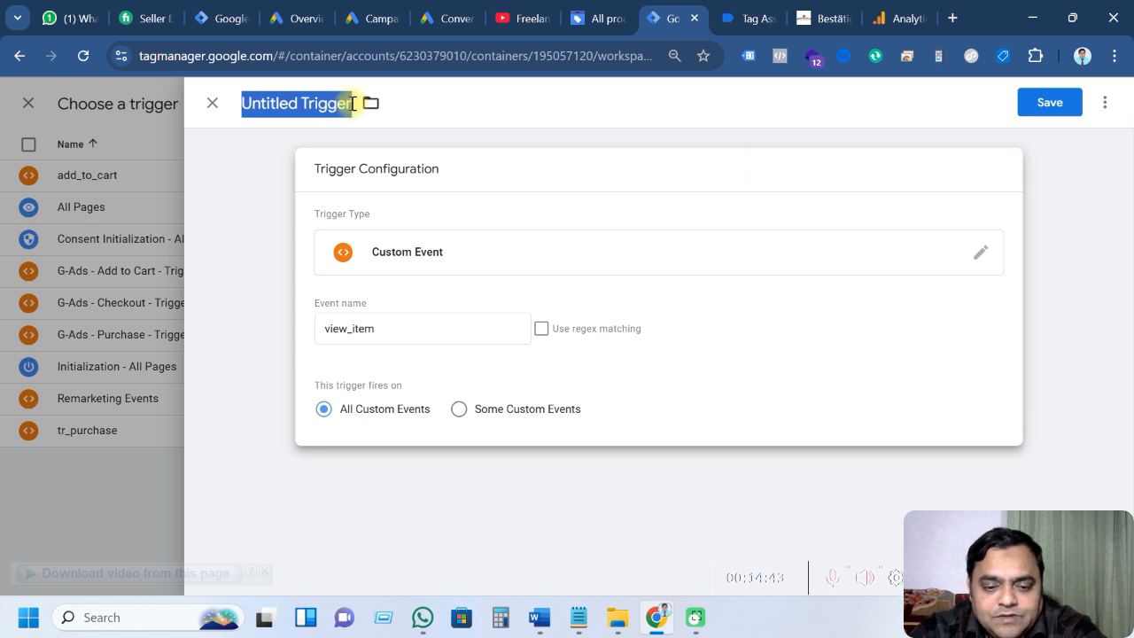
key("ctrl+v")
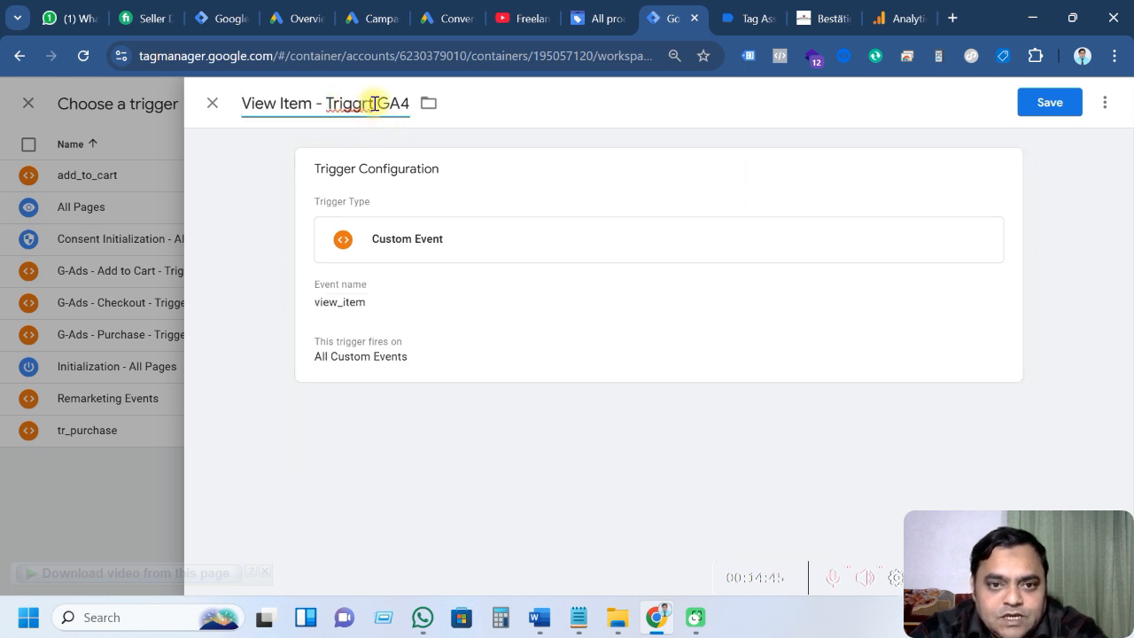
left_click(376, 103)
key("BackSpace")
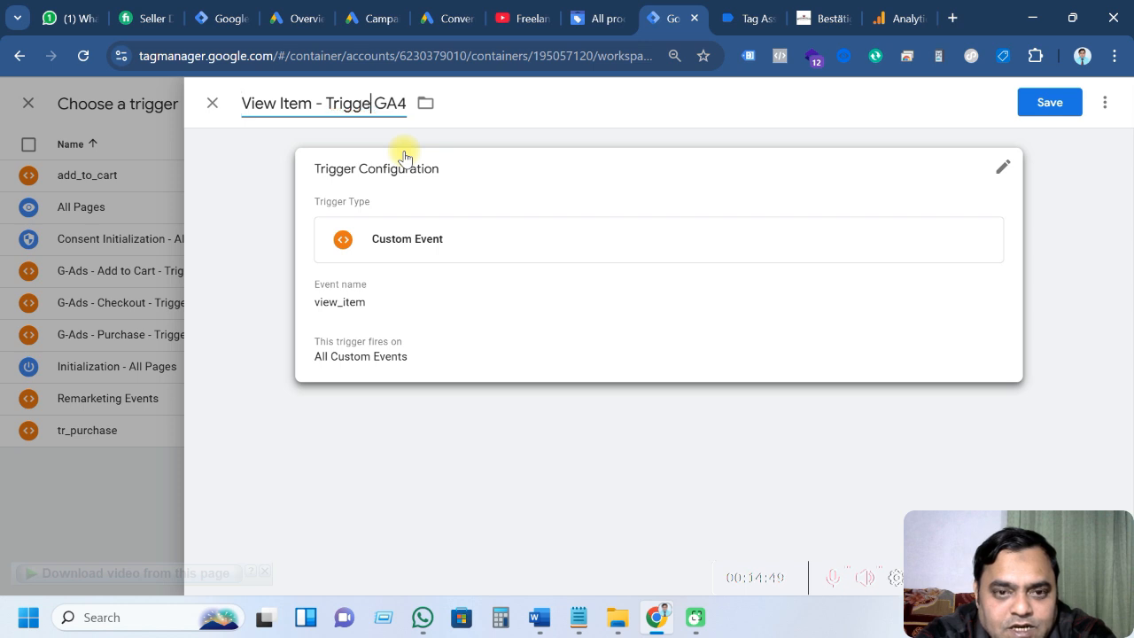
type("r")
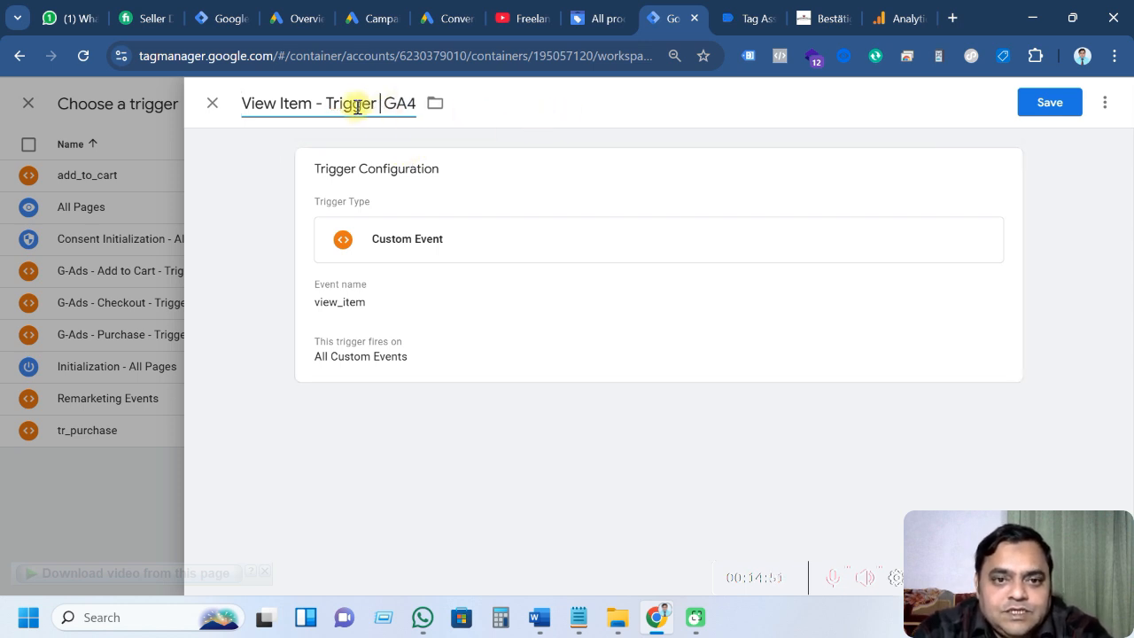
left_click(1043, 110)
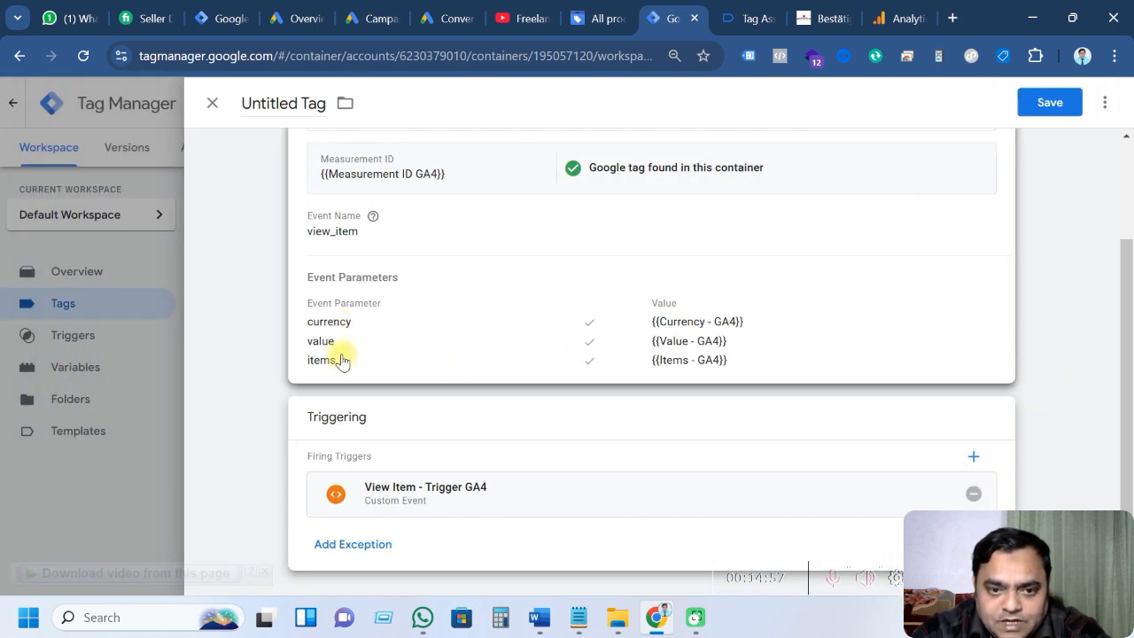
Rename the tag to 'GA4 Ecommerce - View Item Tag' using the Notepad name and save it
scroll(494, 395, "up", 2)
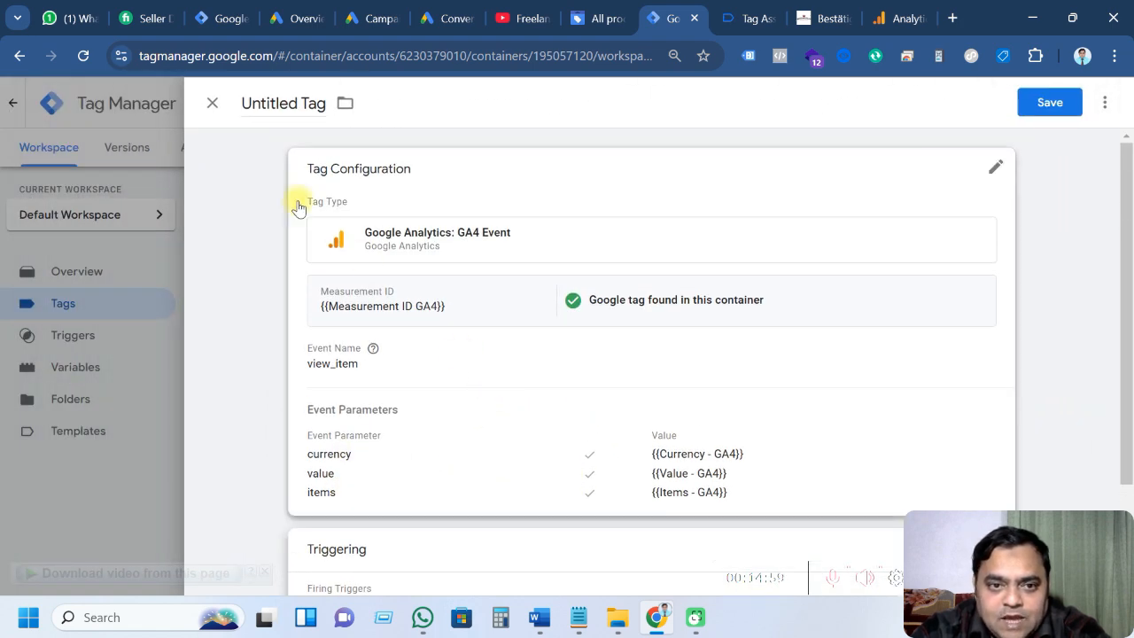
left_click(579, 618)
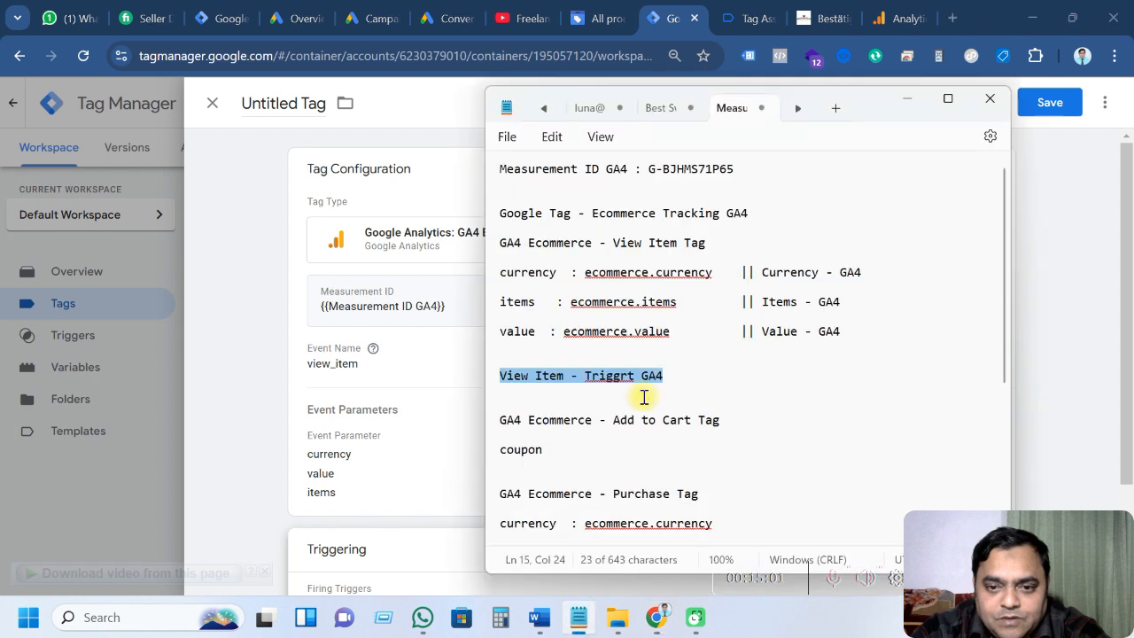
left_click_drag(704, 243, 490, 237)
key("ctrl+c")
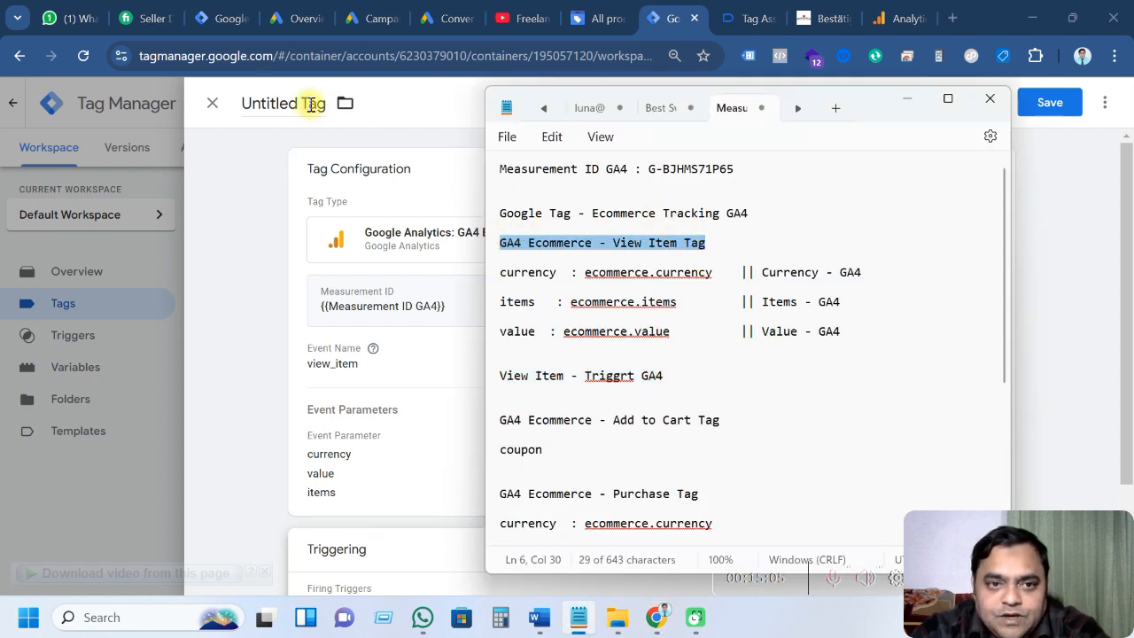
left_click(246, 103)
left_click_drag(275, 102, 325, 103)
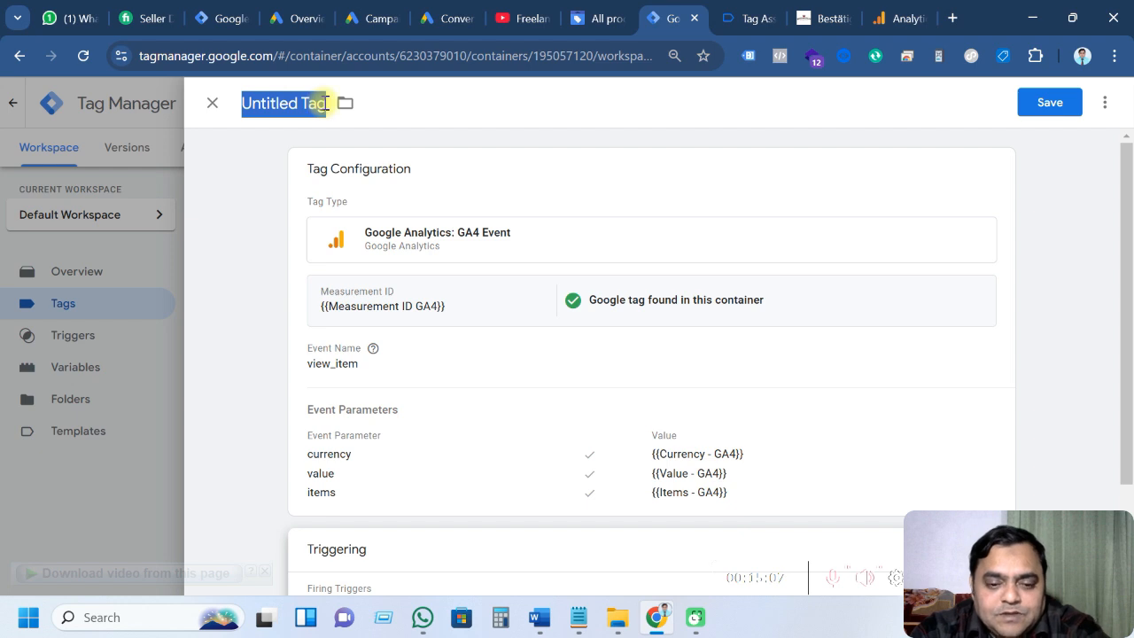
key("ctrl+v")
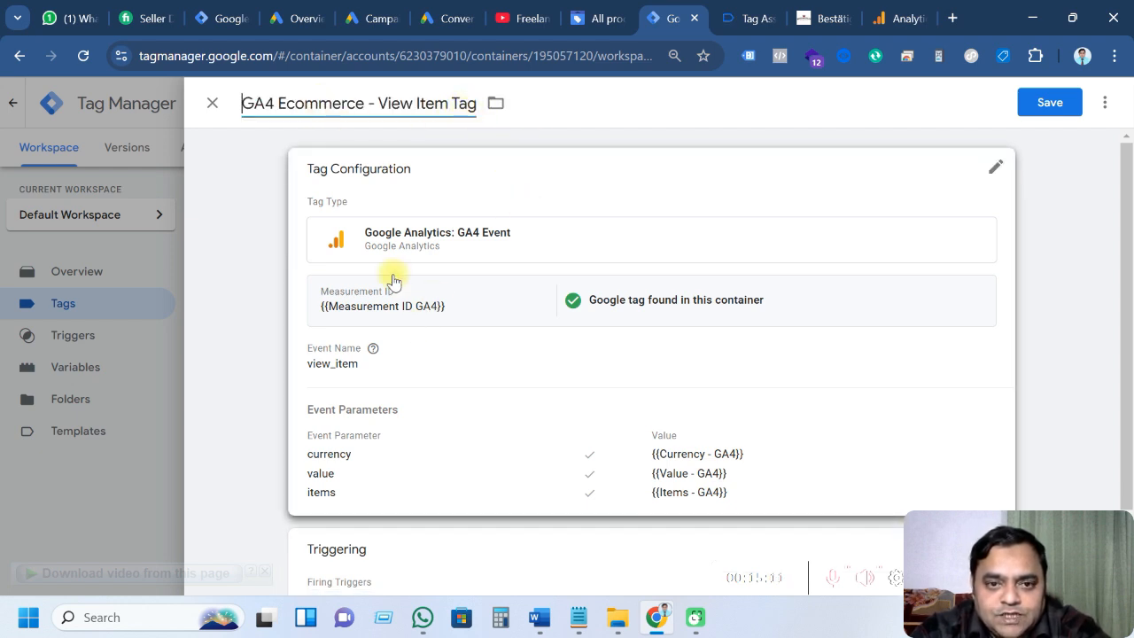
left_click(1035, 104)
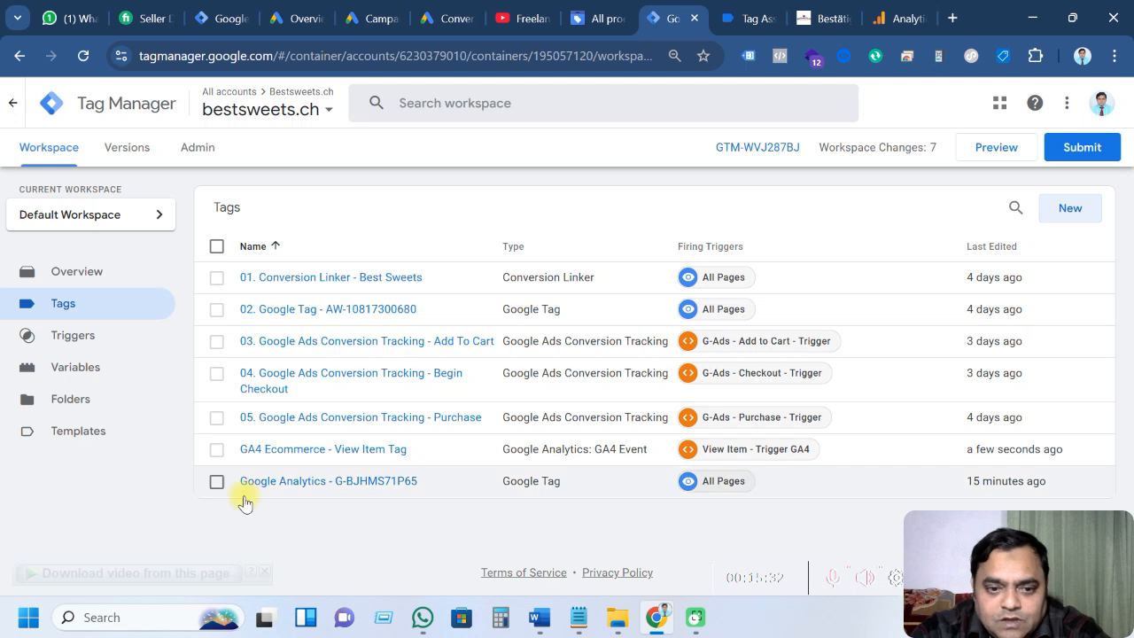
Prefix the Google Analytics tag title with '10.' and save it
left_click(298, 484)
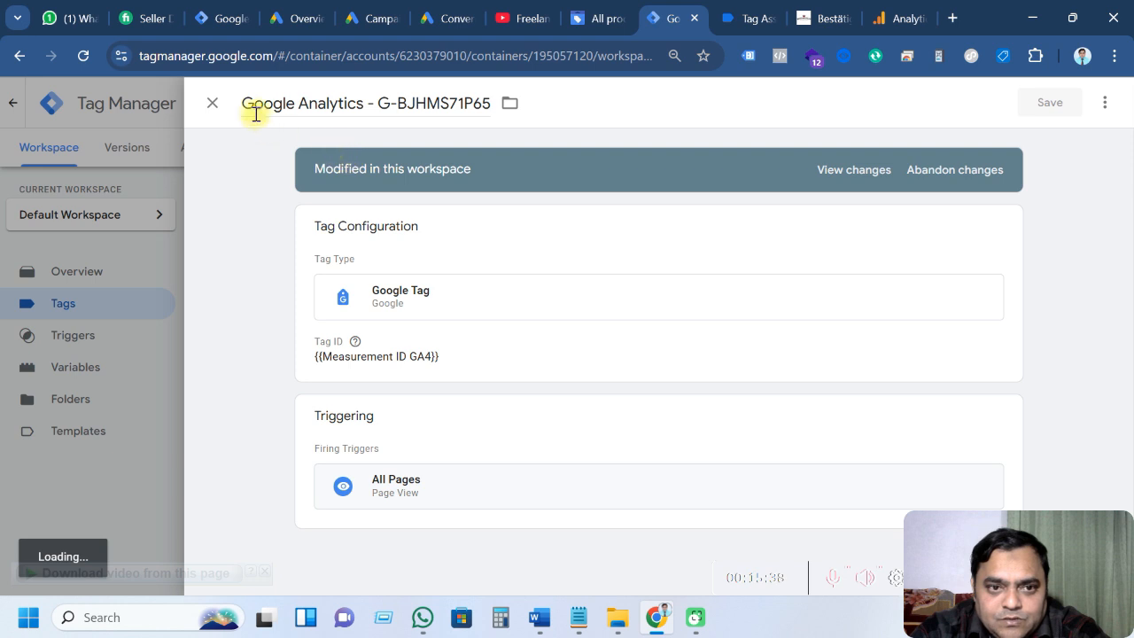
left_click(246, 106)
type("10.")
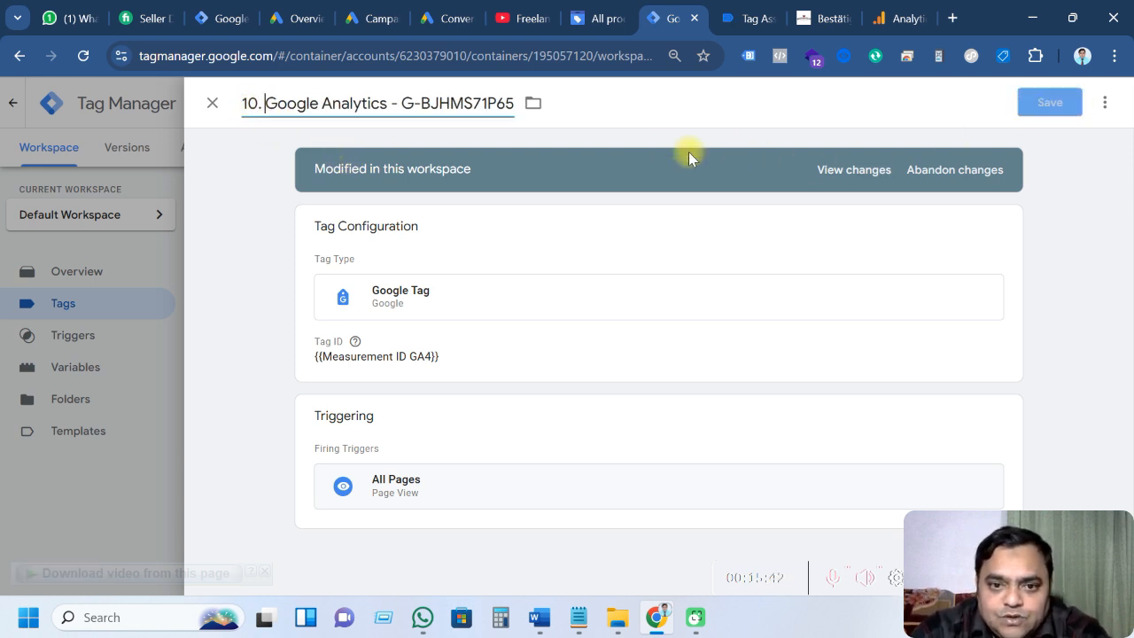
left_click(1029, 104)
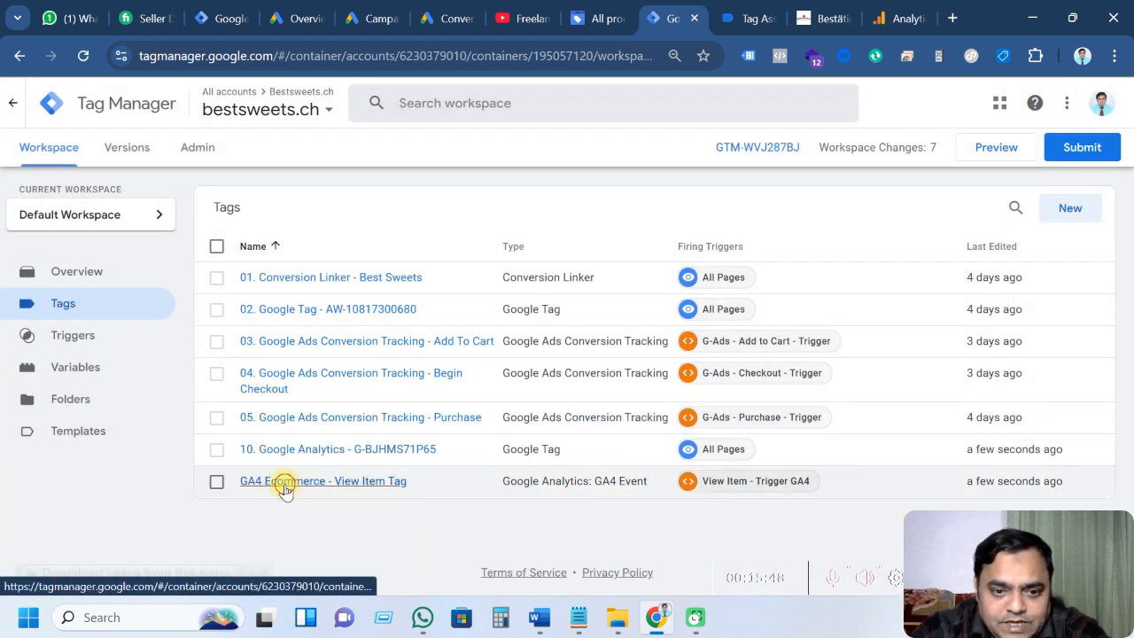
Prefix the GA4 Ecommerce - View Item Tag title with '11.' and save it
left_click(286, 485)
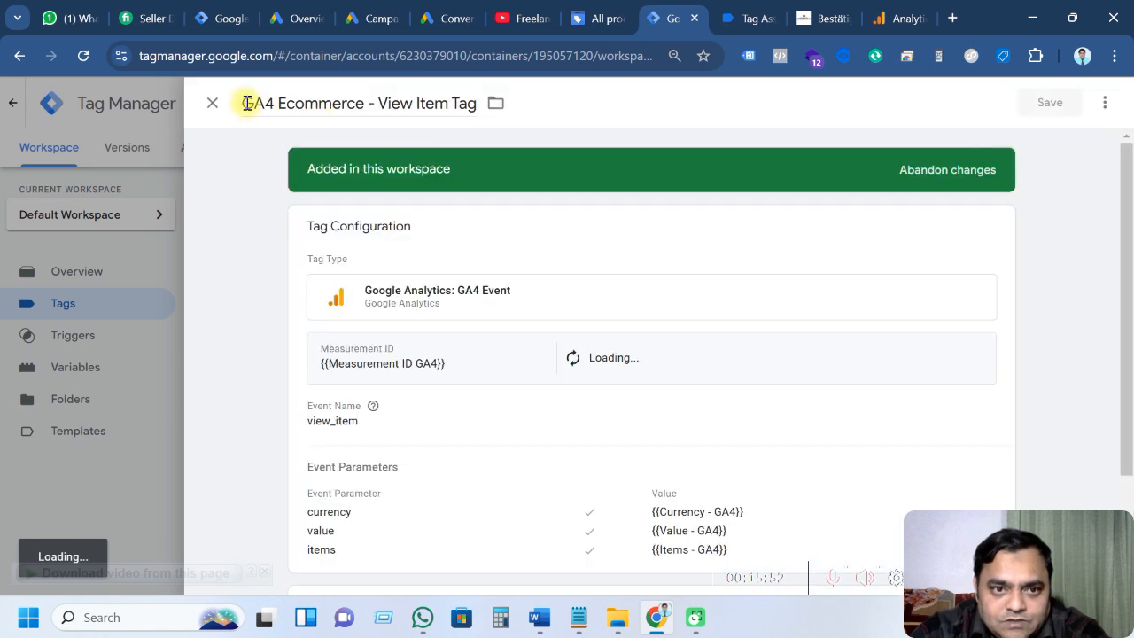
left_click(247, 103)
type("11.")
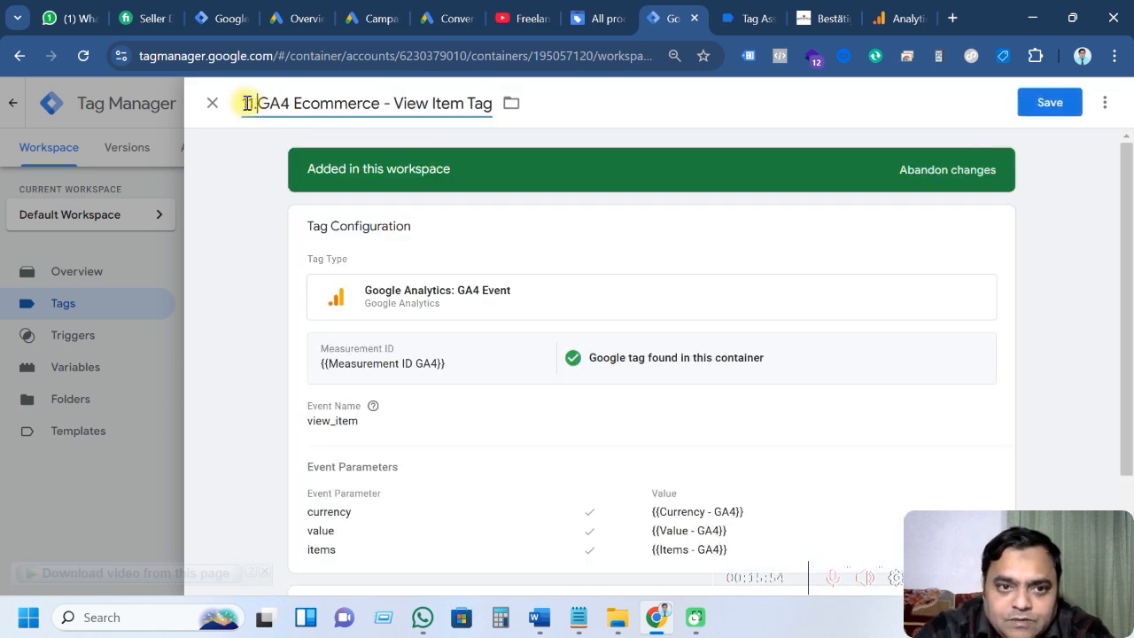
left_click(1049, 106)
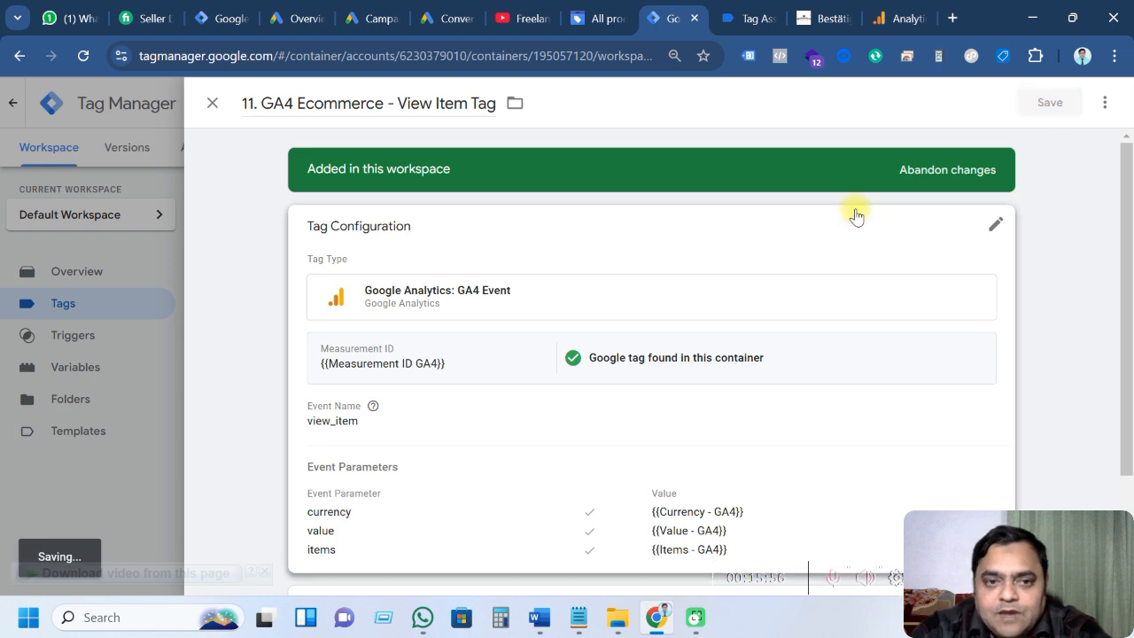
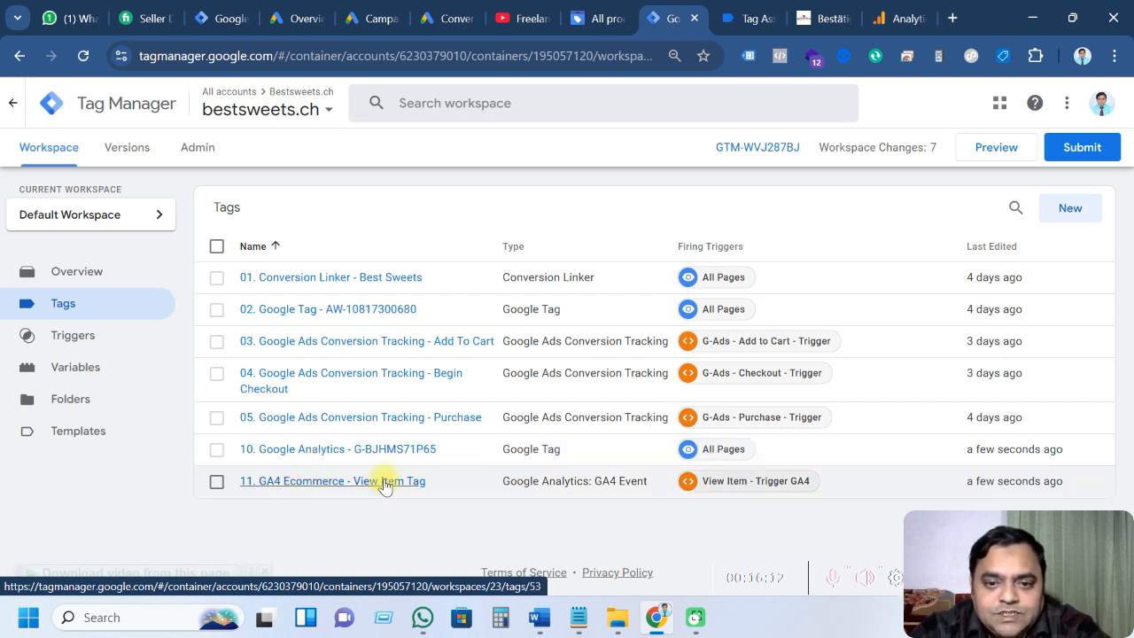
Review the Word event parameter tables, then open the '11. GA4 Ecommerce - View Item Tag'
left_click(540, 618)
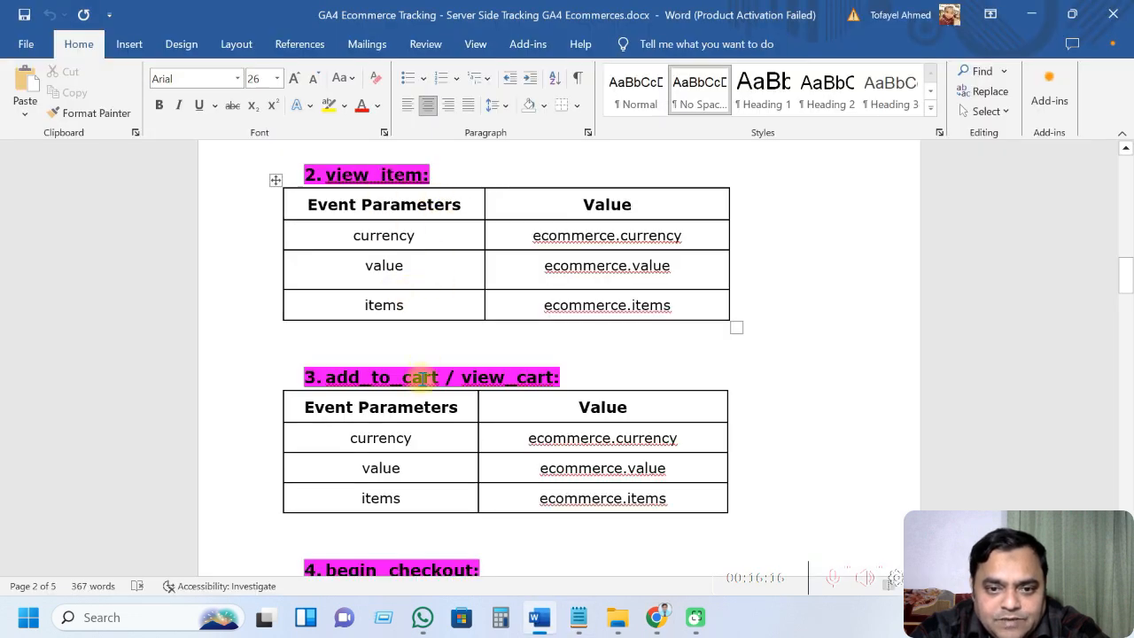
scroll(422, 363, "down", 1)
scroll(537, 397, "down", 2)
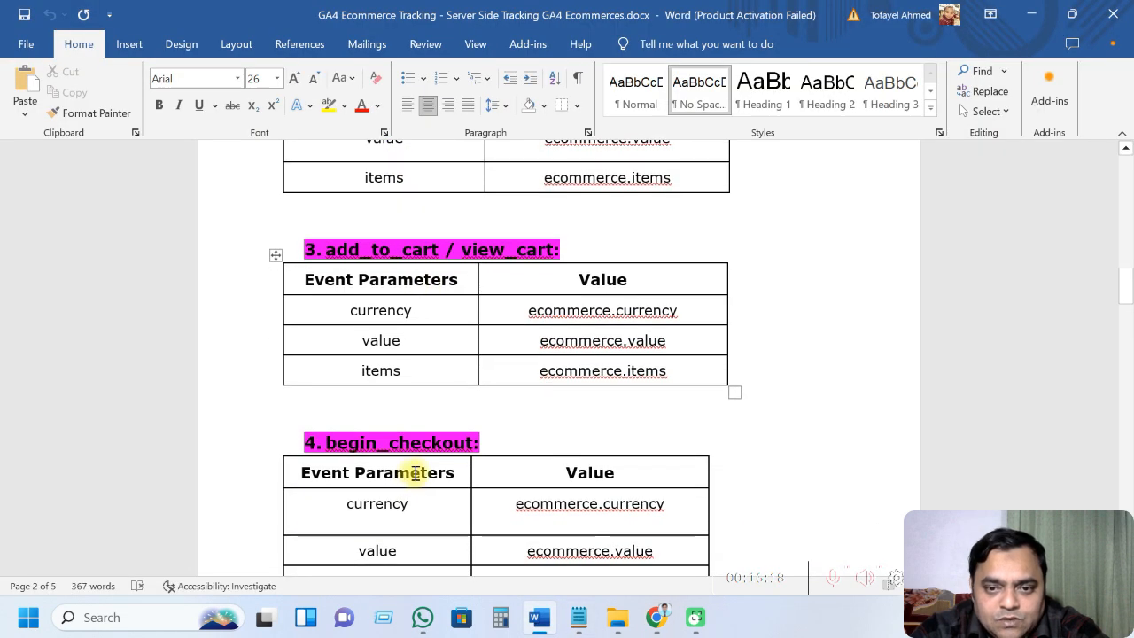
scroll(514, 504, "up", 4)
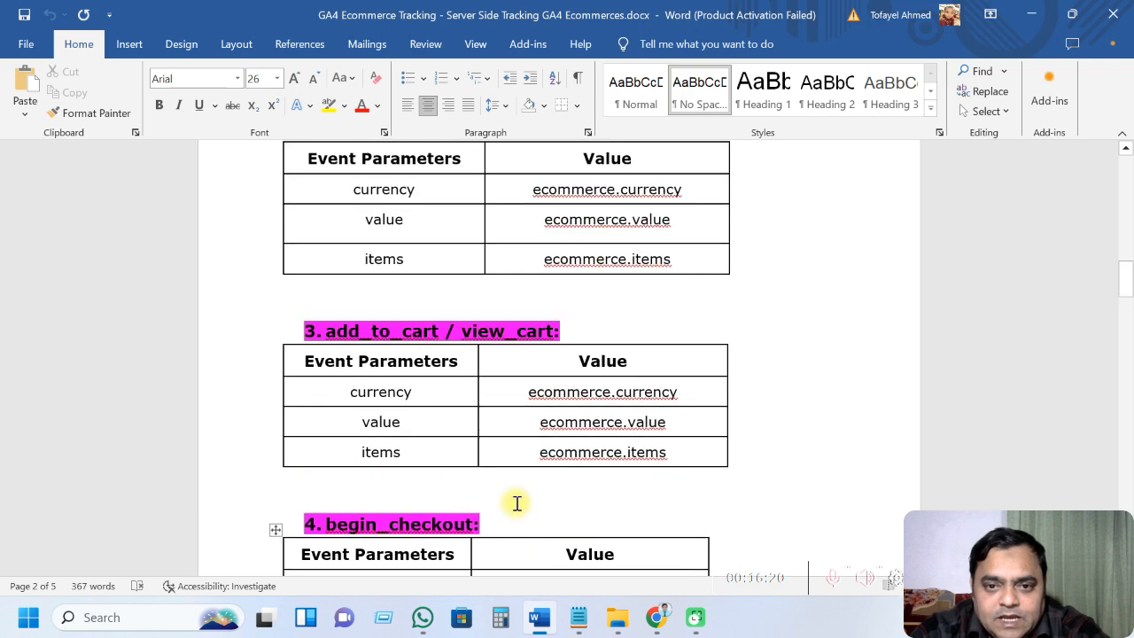
left_click(1031, 14)
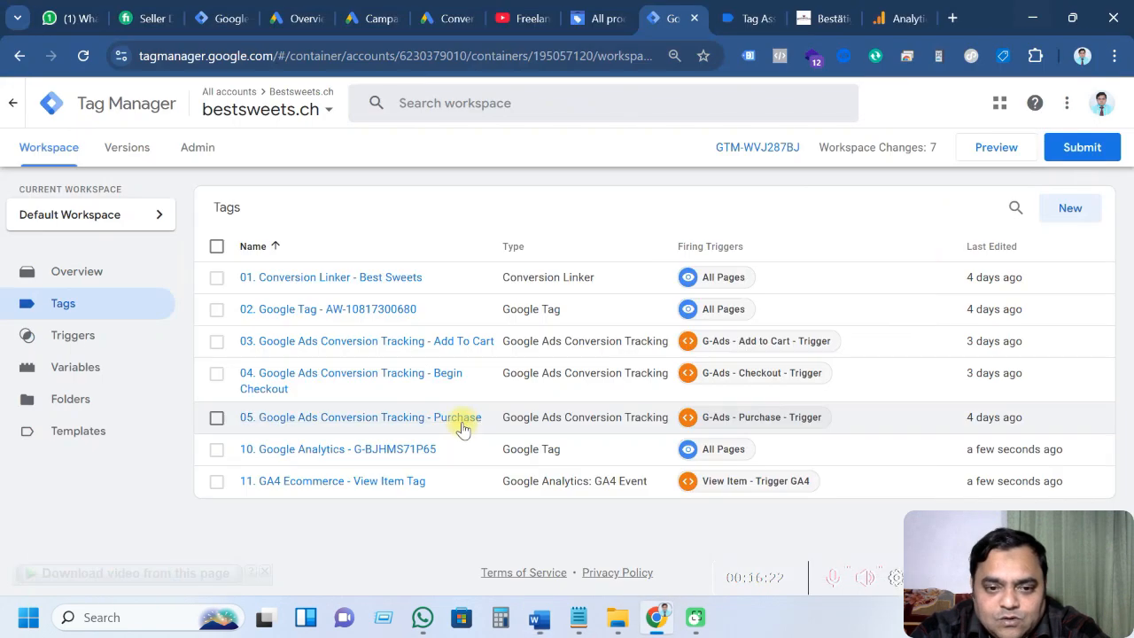
left_click(361, 483)
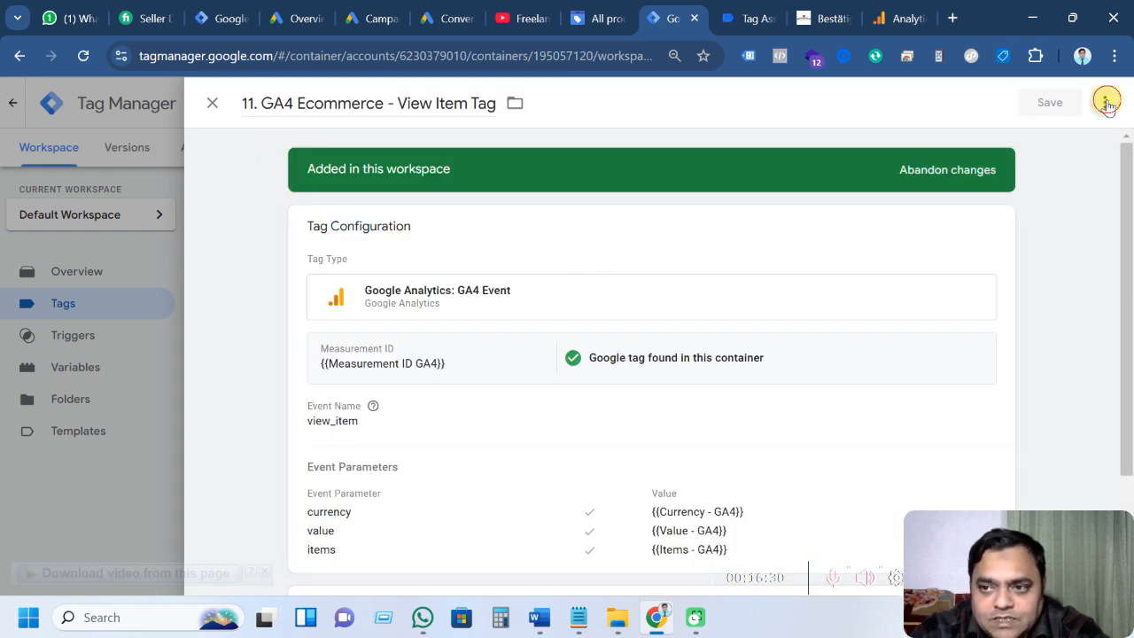
Copy the View Item tag and title the copy '12. GA4 Ecommerce - Add to Cart Tag' from Notepad
left_click(1107, 103)
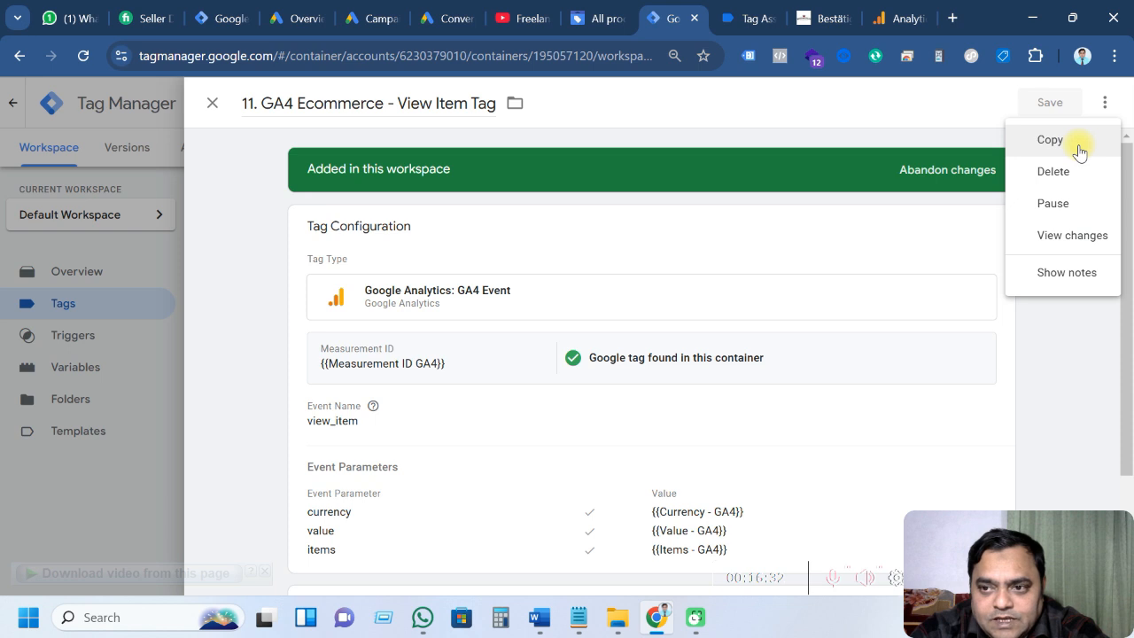
left_click(1050, 140)
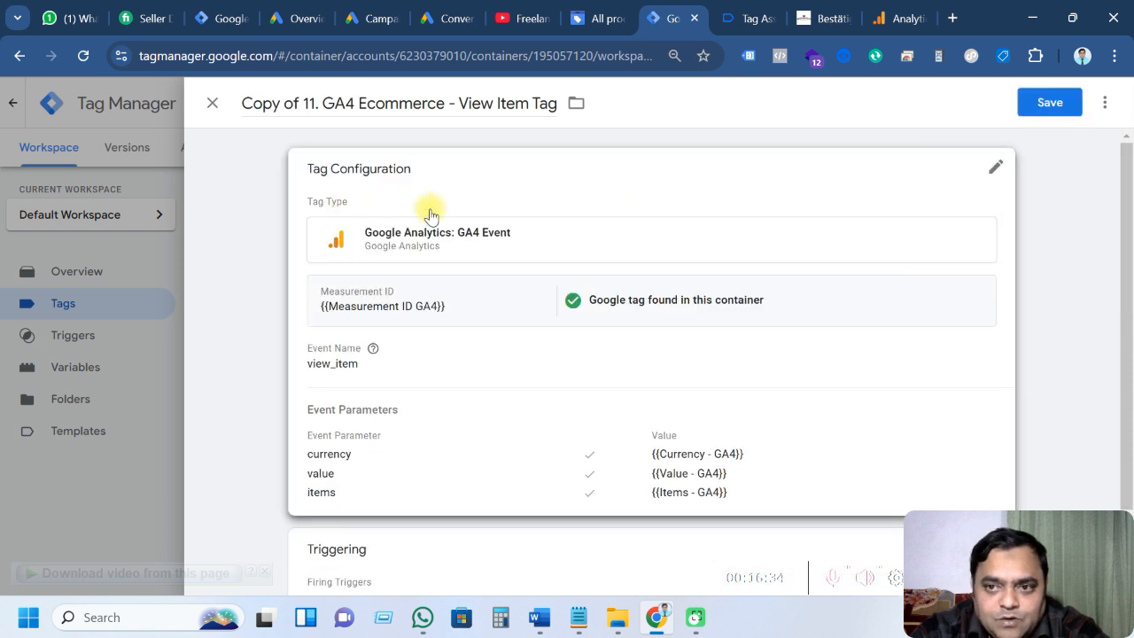
left_click_drag(324, 104, 269, 105)
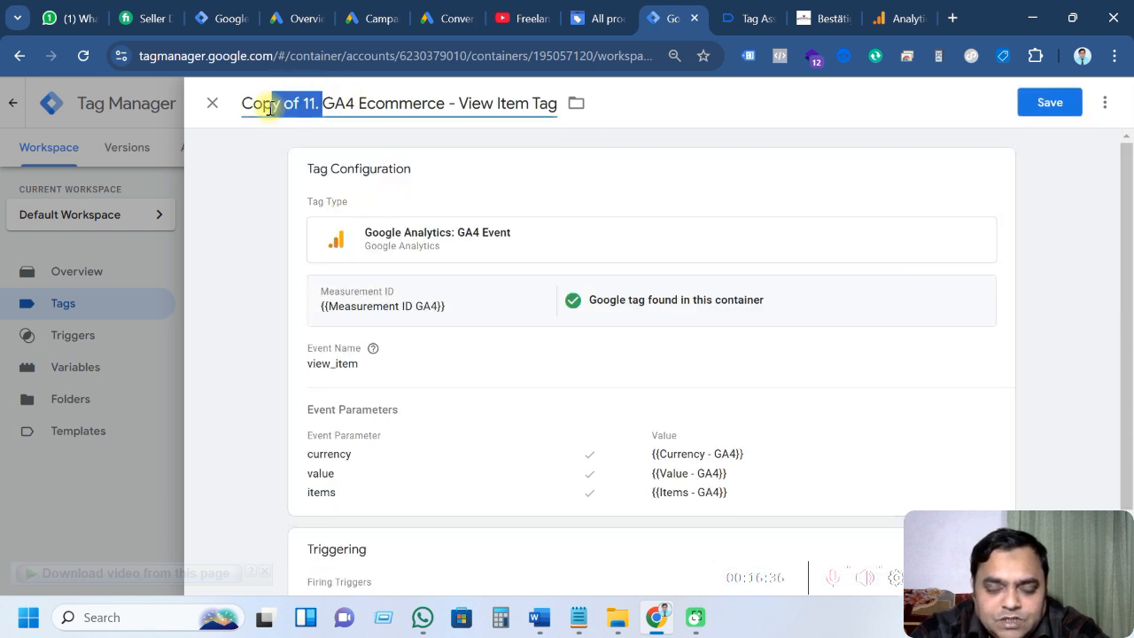
left_click(578, 617)
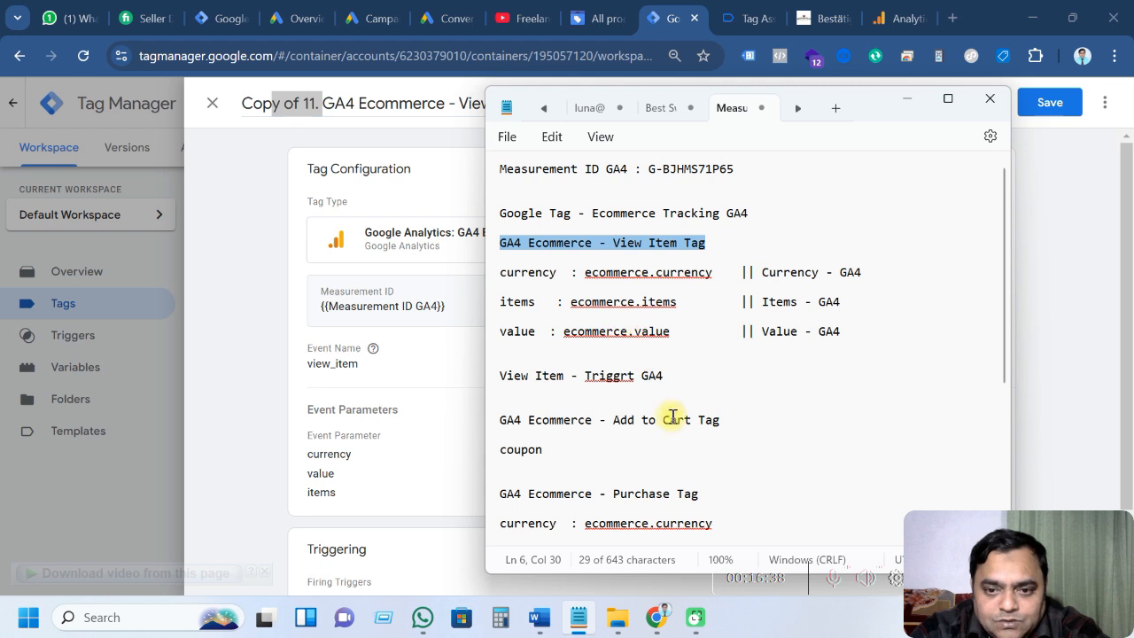
scroll(674, 418, "down", 1)
left_click_drag(721, 361, 480, 354)
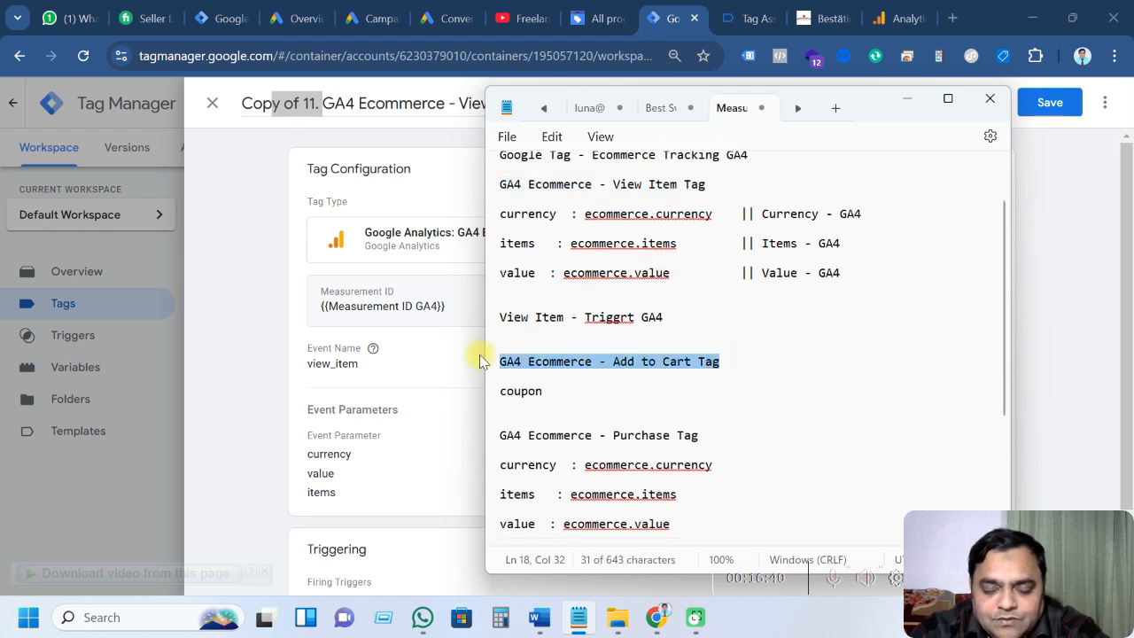
left_click(297, 131)
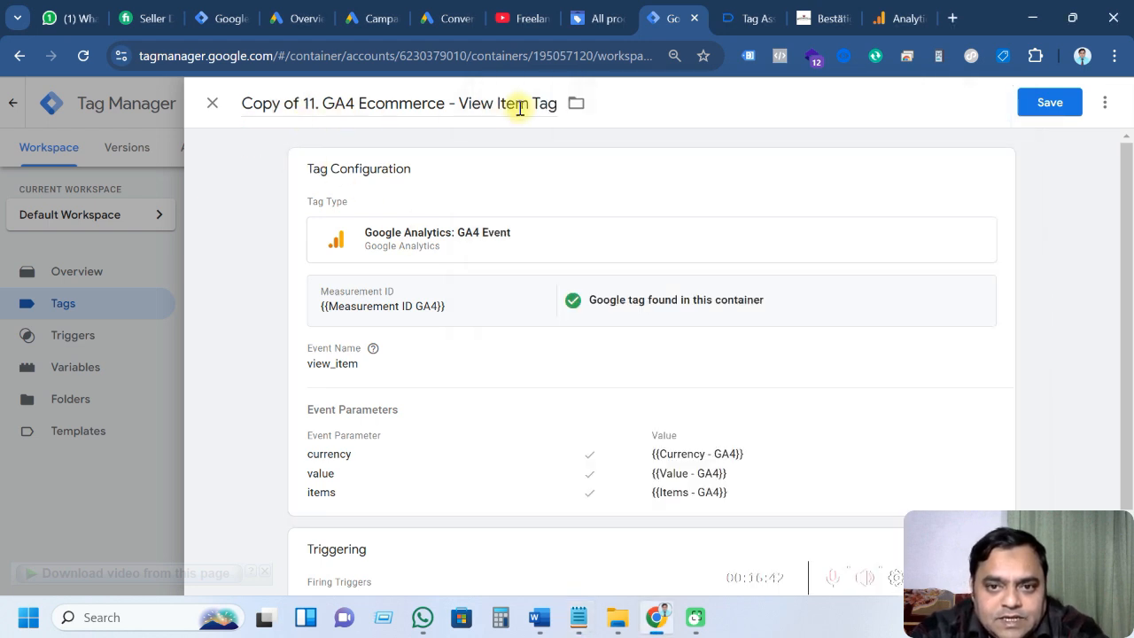
left_click_drag(552, 104, 245, 104)
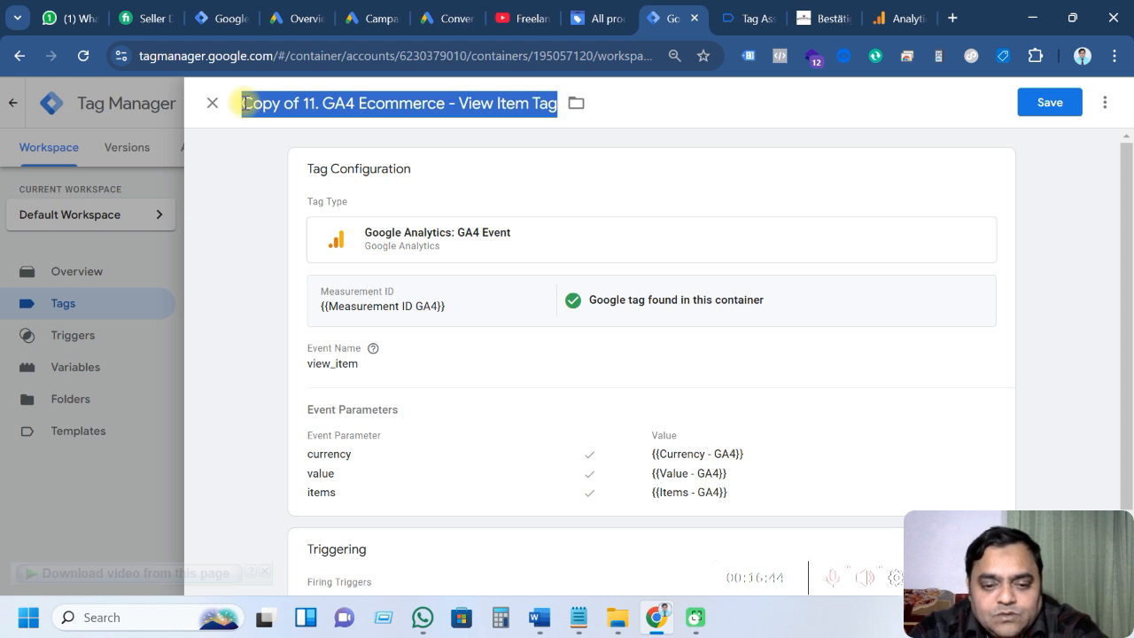
key("ctrl+v")
type("12.")
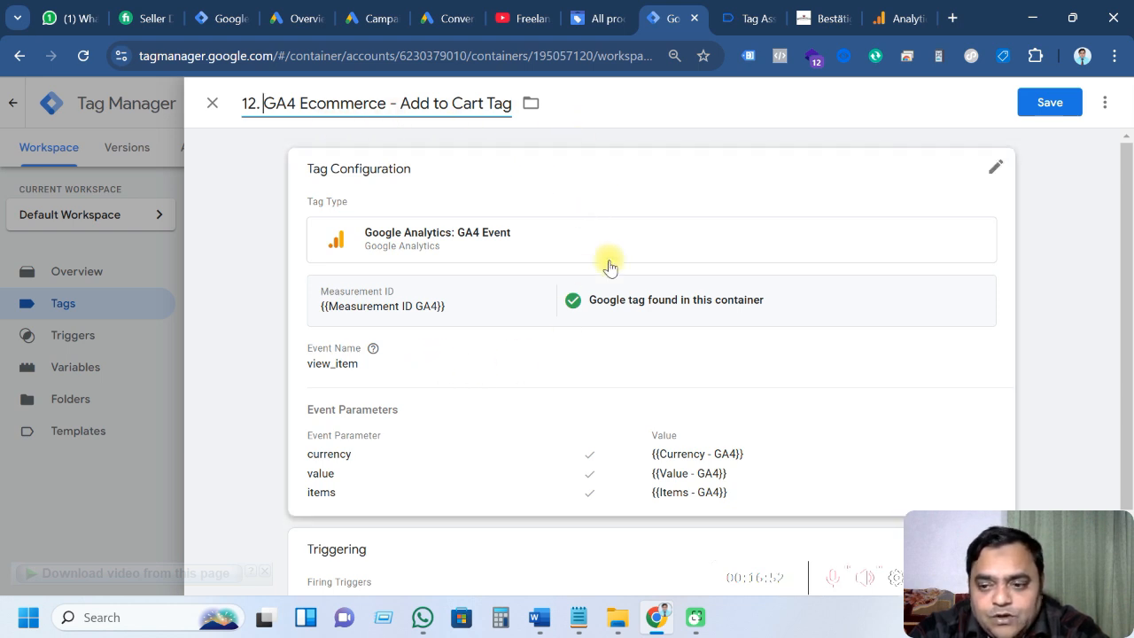
Check add_to_cart data layer values in Tag Assistant and replace the view_item event name with add_to_cart
scroll(459, 381, "down", 1)
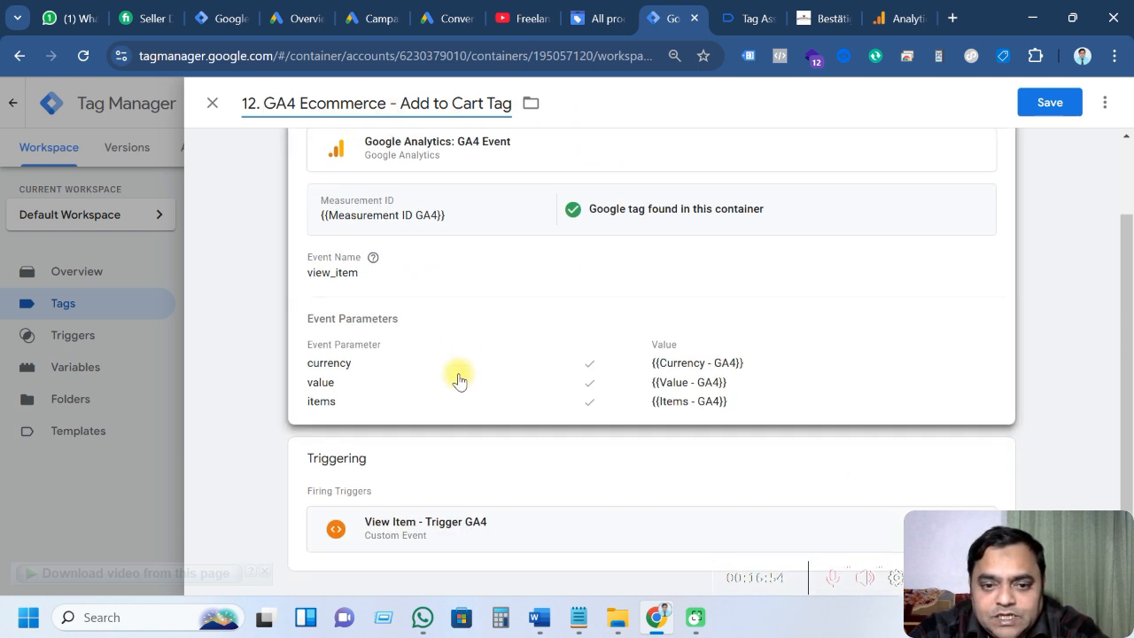
scroll(459, 381, "up", 1)
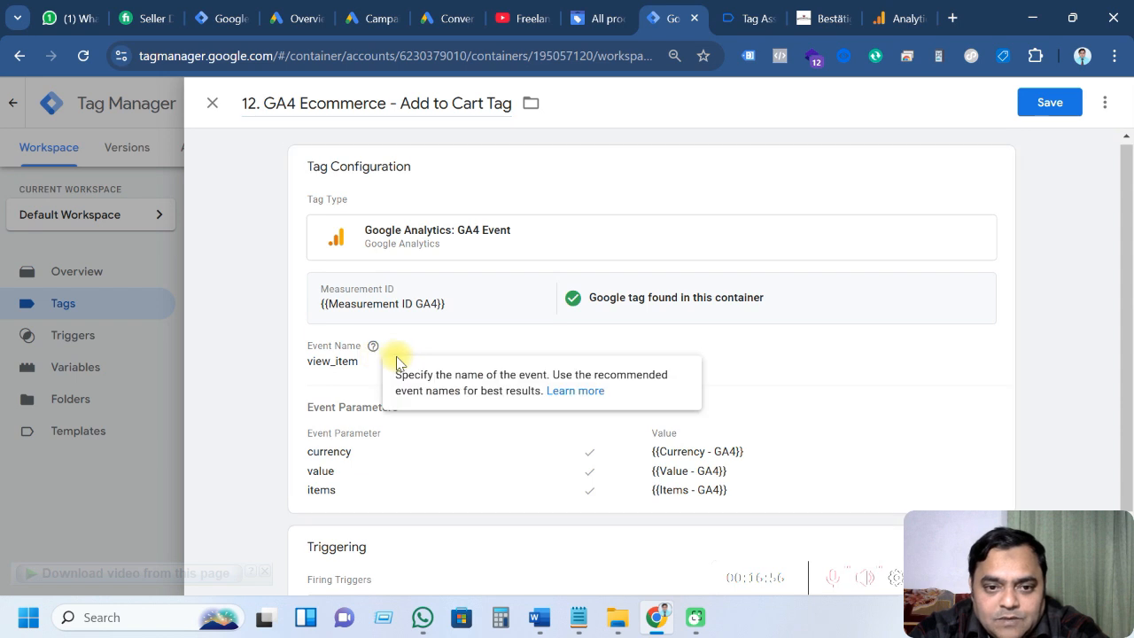
left_click(428, 361)
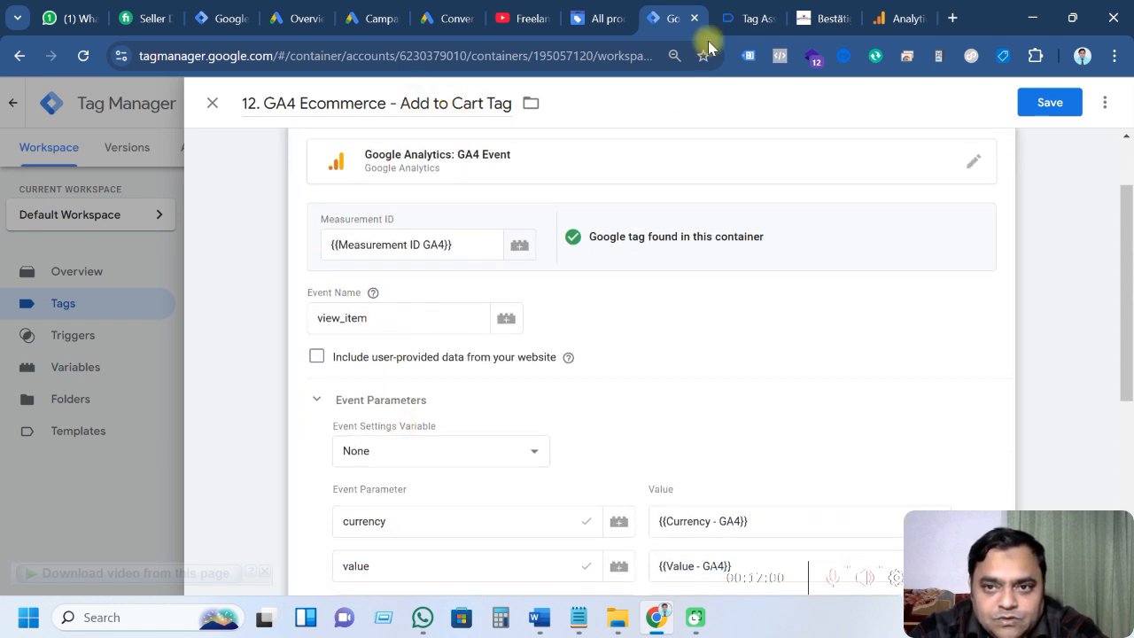
left_click(742, 16)
scroll(113, 439, "up", 5)
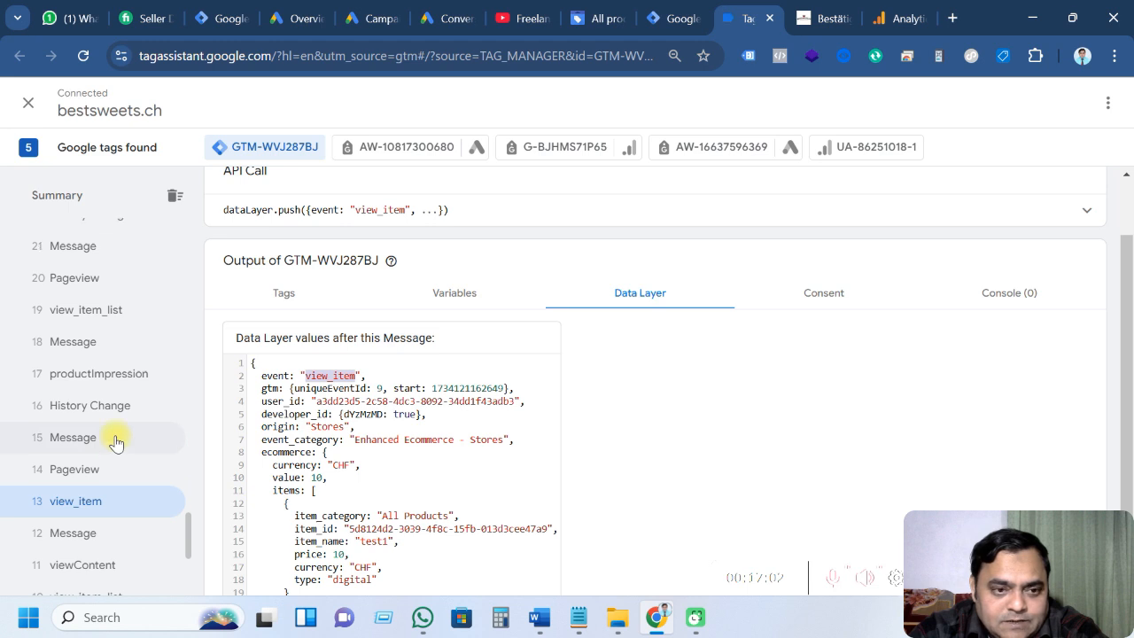
left_click(99, 485)
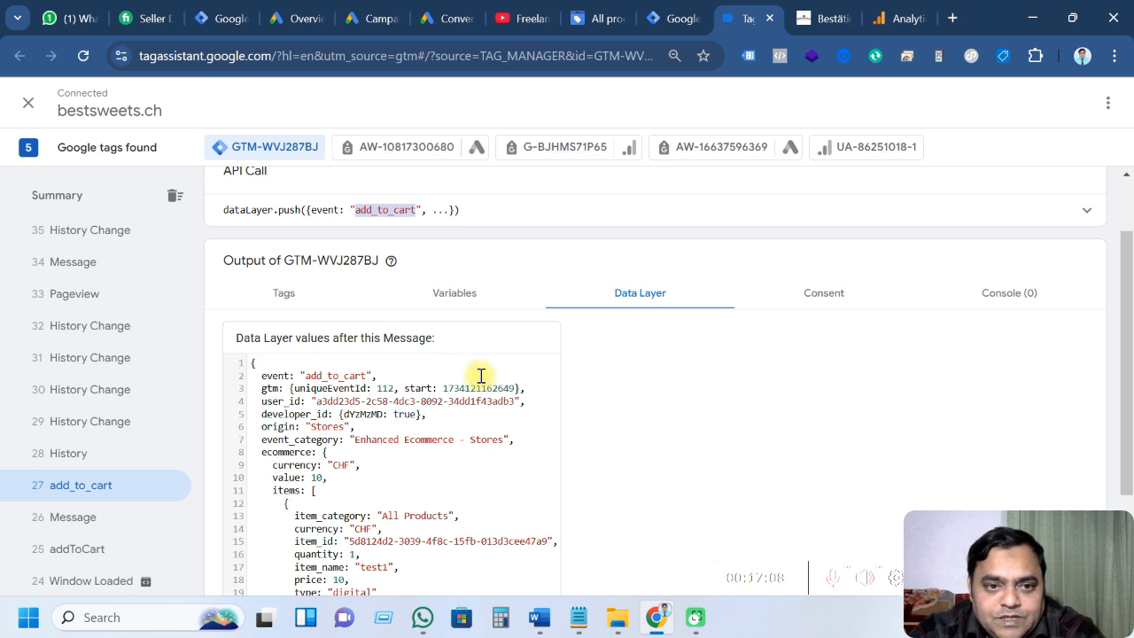
left_click(666, 12)
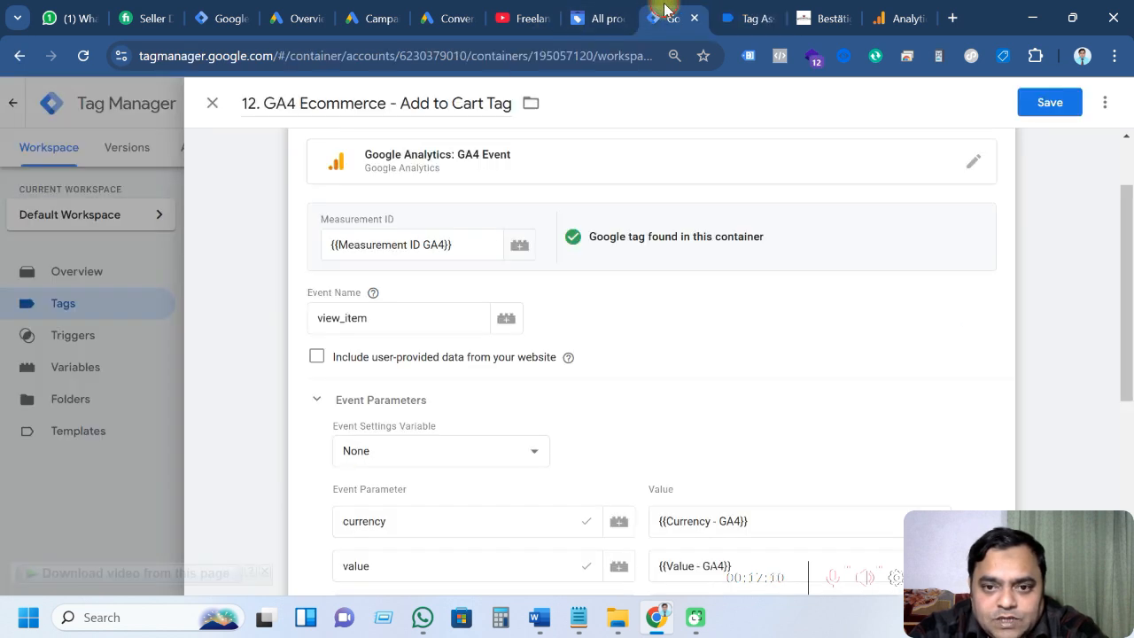
left_click_drag(375, 316, 292, 325)
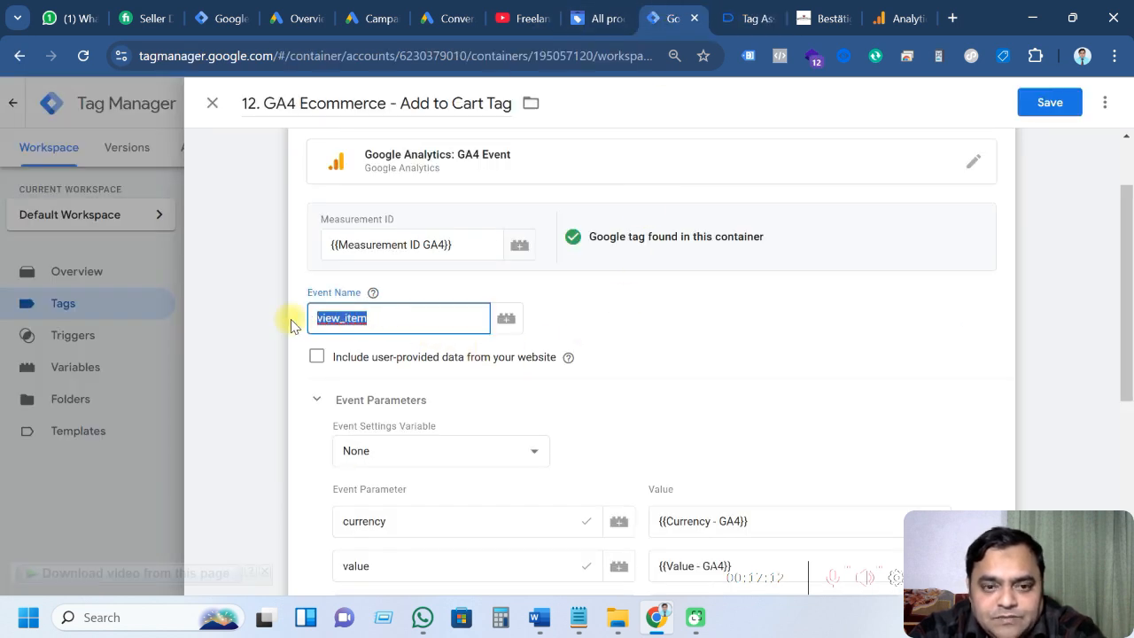
scroll(716, 362, "down", 3)
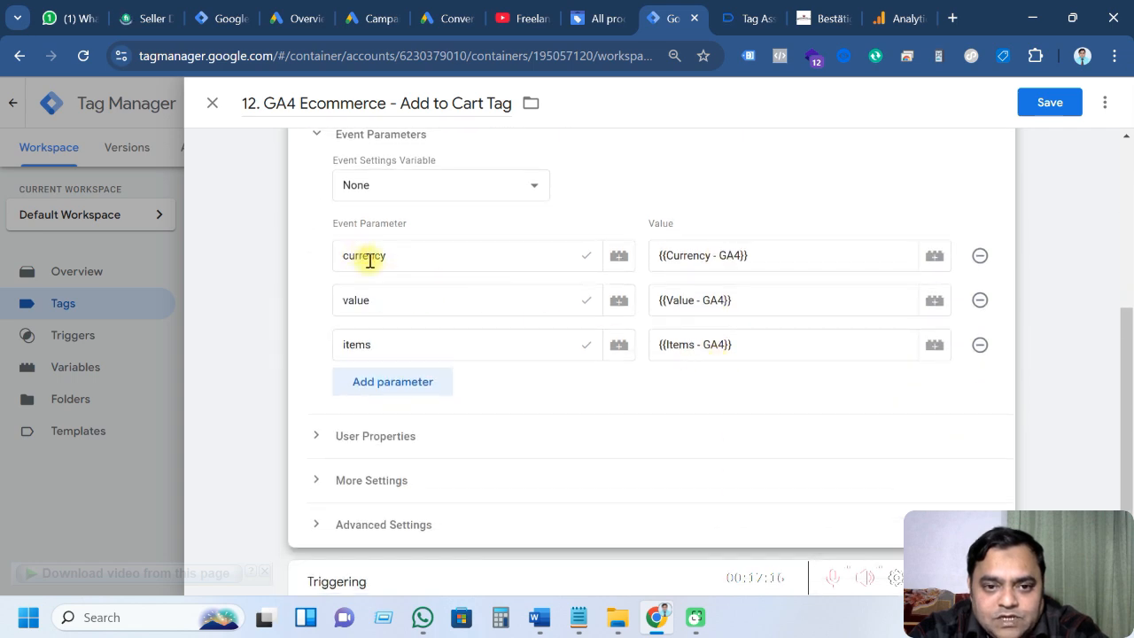
Check the add_to_cart parameters in the Word reference tables
left_click(540, 618)
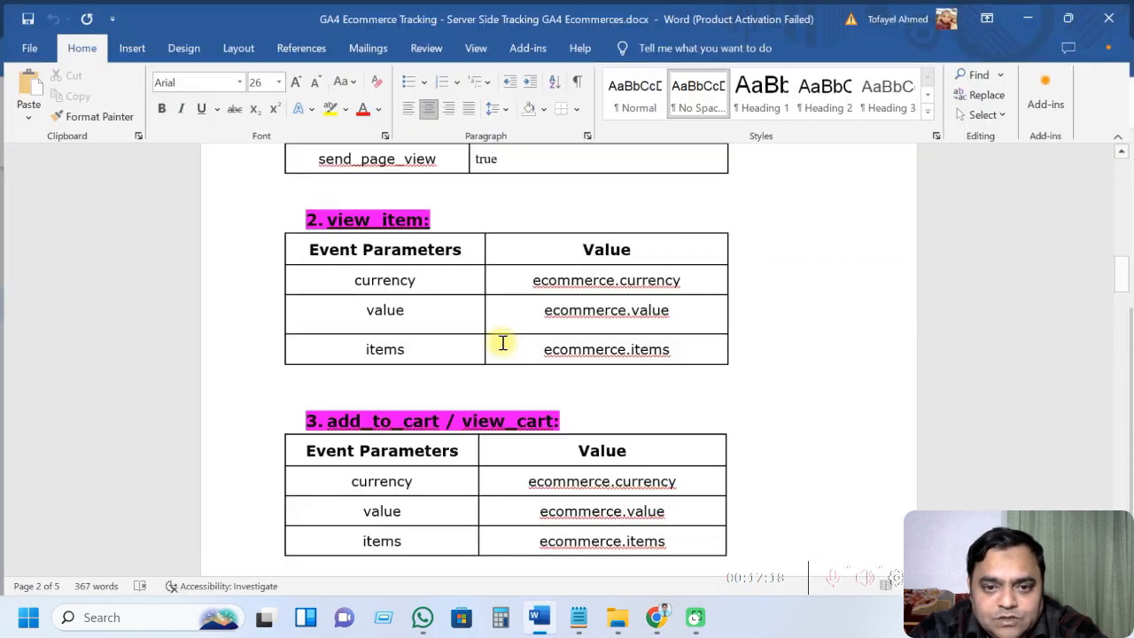
scroll(407, 405, "up", 2)
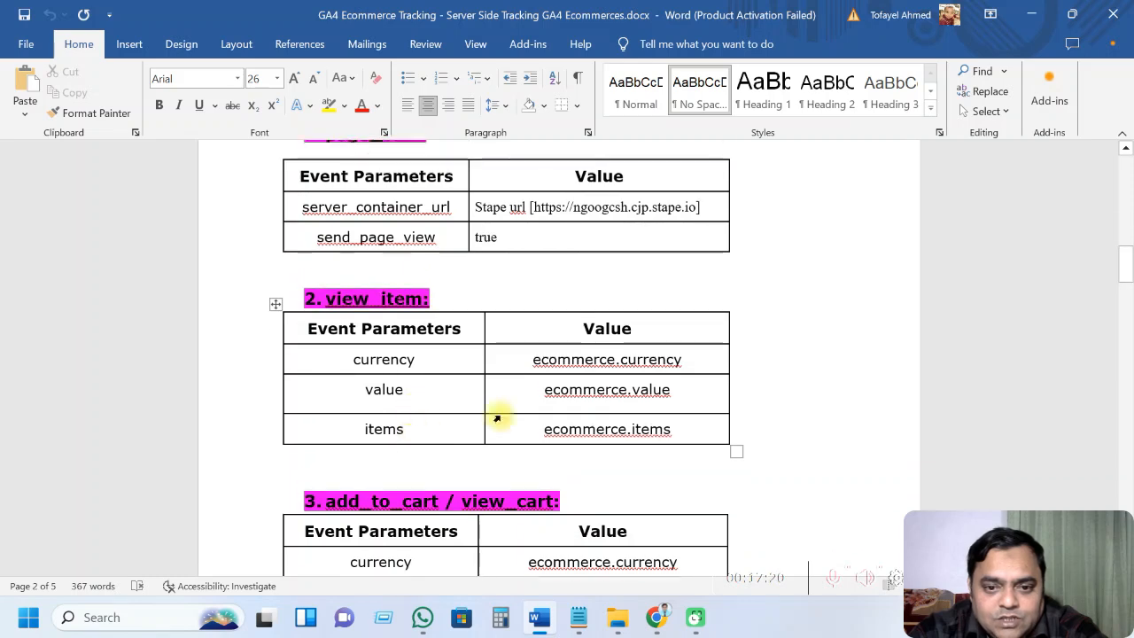
scroll(497, 419, "down", 4)
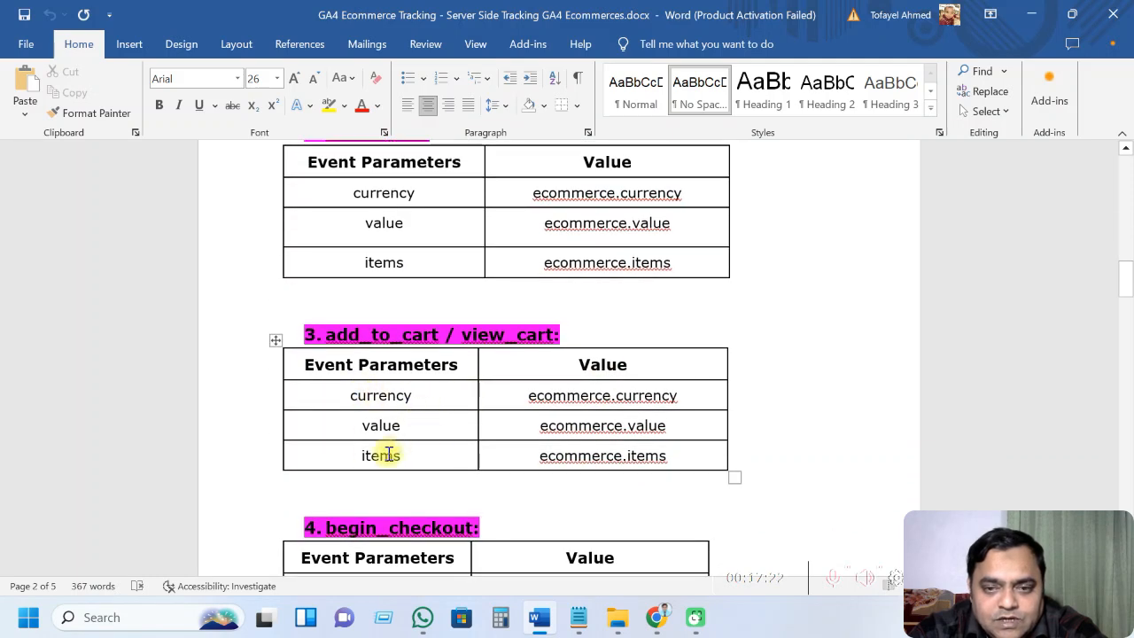
key("alt+Tab")
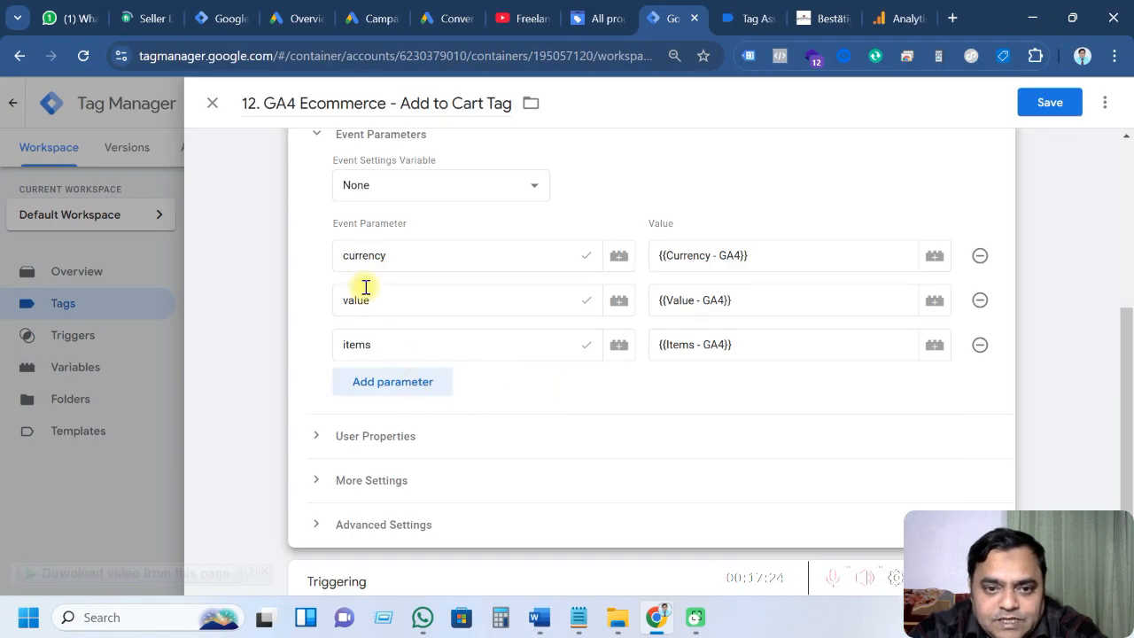
scroll(502, 423, "down", 3)
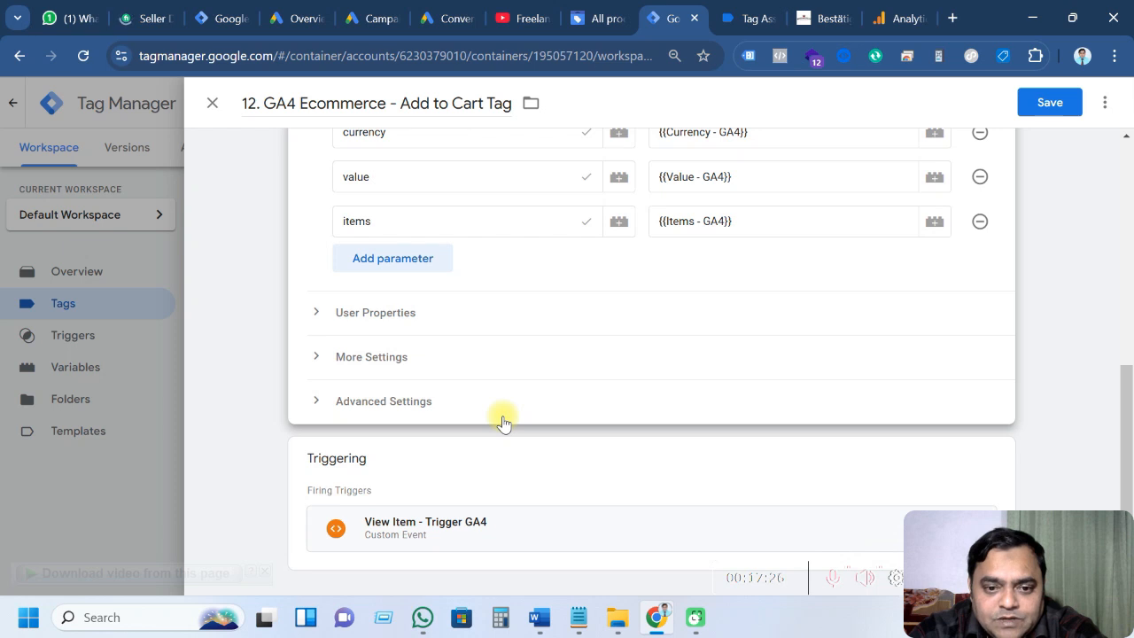
Replace the View Item trigger with G-Ads - Add to Cart - Trigger and save tag 12
left_click(993, 461)
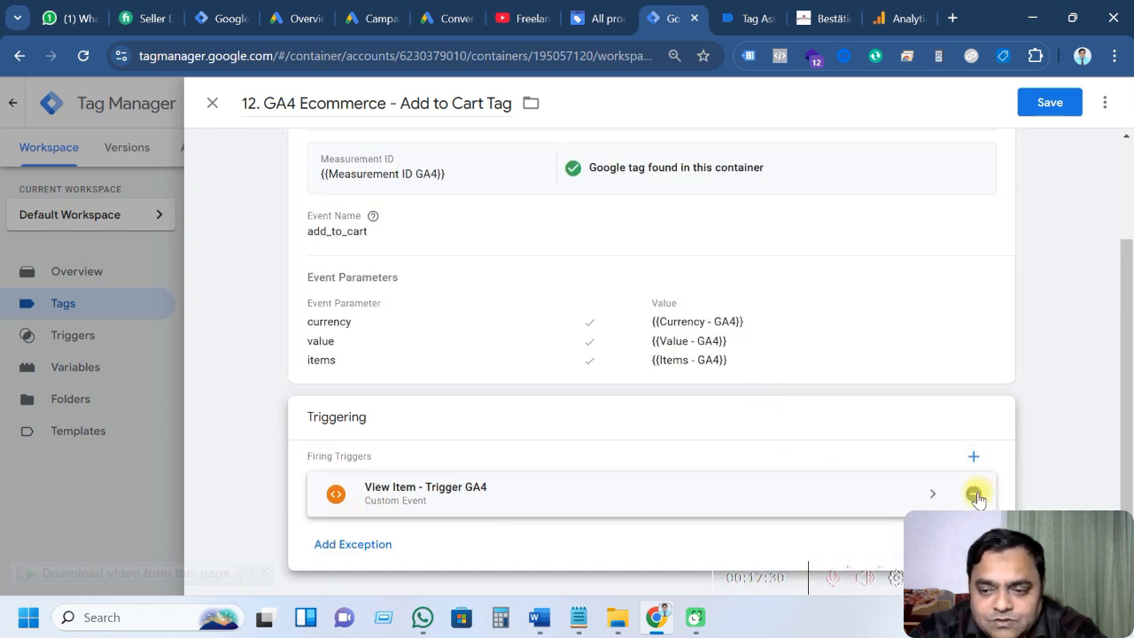
left_click(973, 494)
left_click(628, 456)
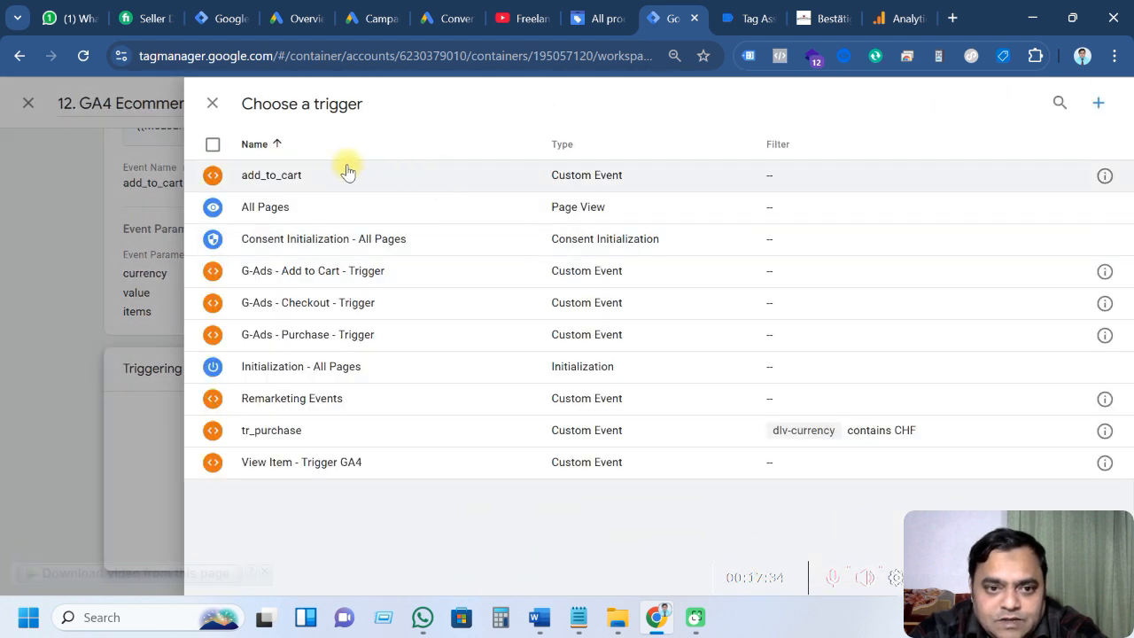
left_click(331, 276)
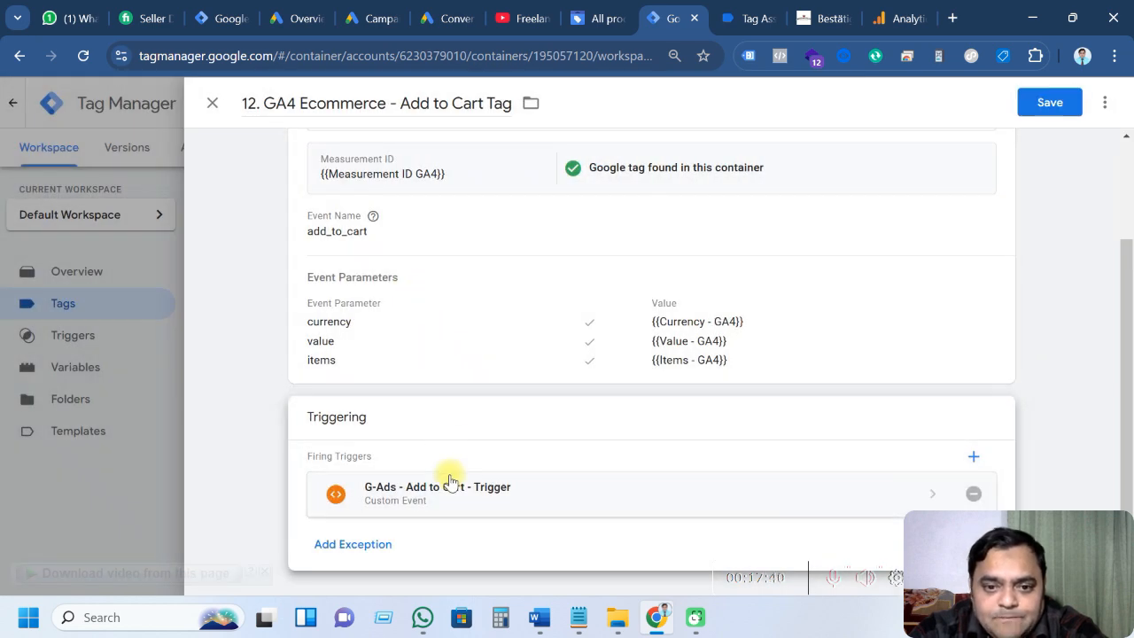
scroll(450, 482, "up", 3)
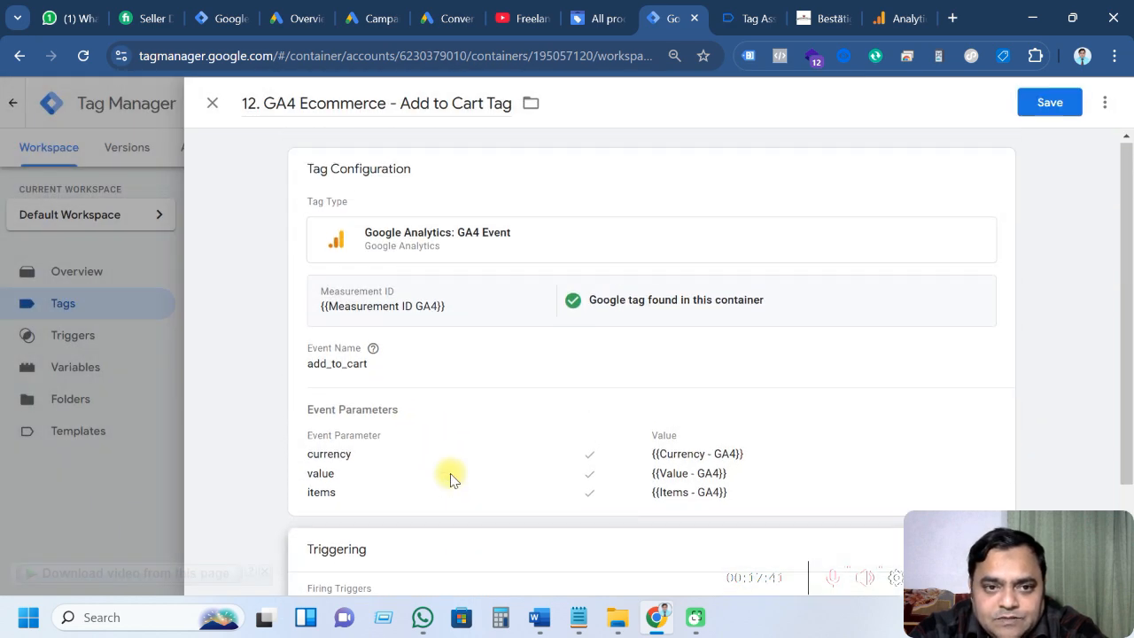
left_click(1044, 108)
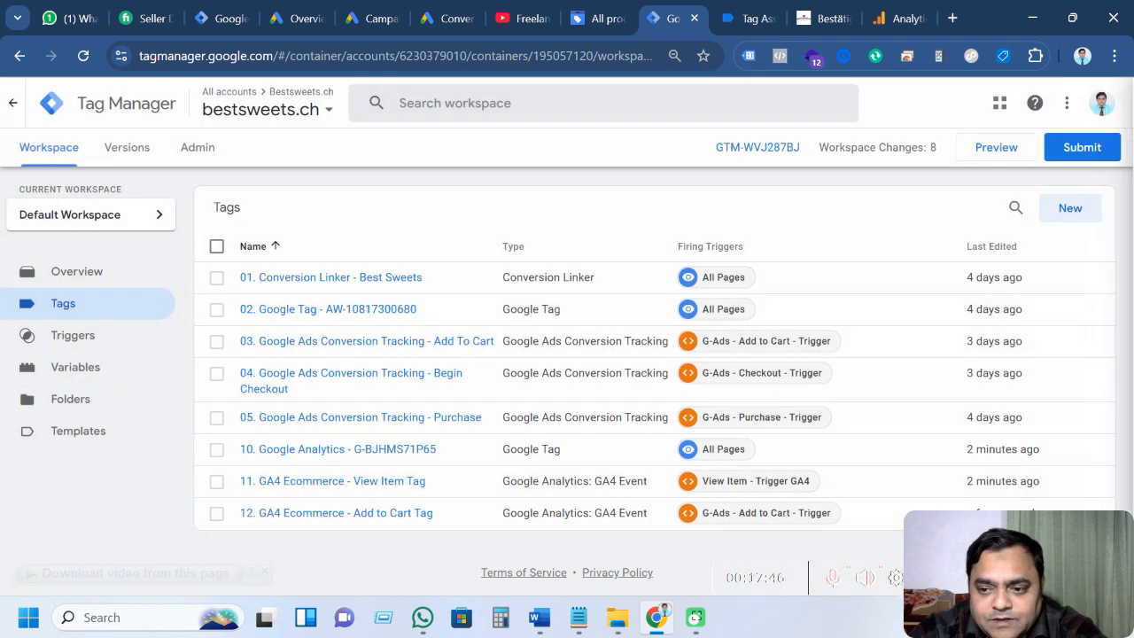
Copy the Add to Cart tag and title the copy '13. GA4 Ecommerce - Checkout Tag'
left_click(325, 519)
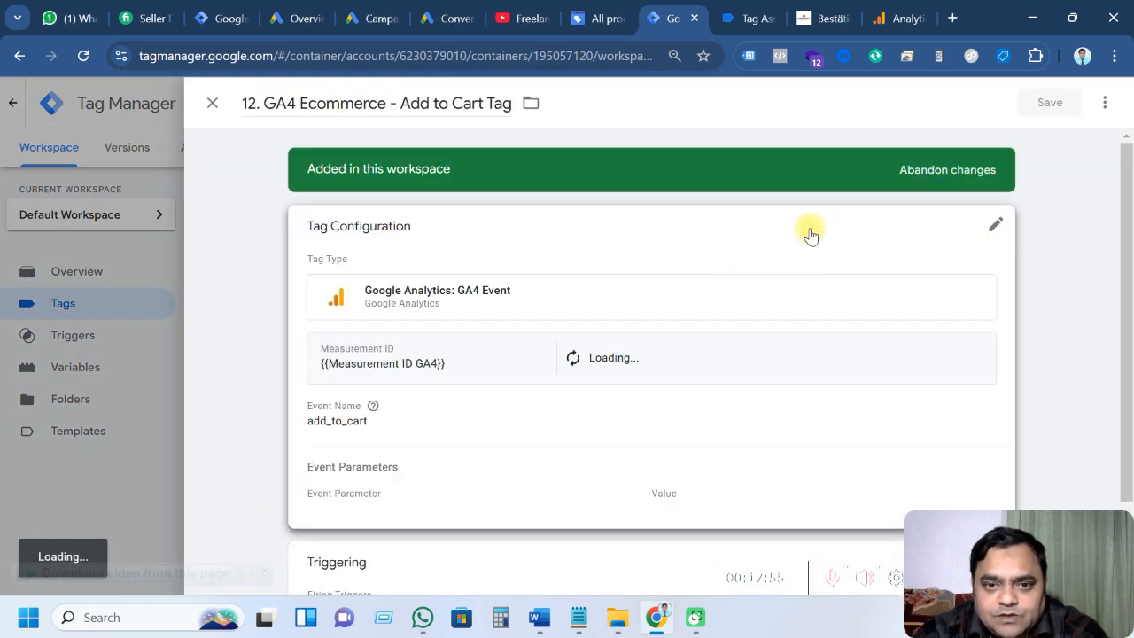
left_click(1105, 106)
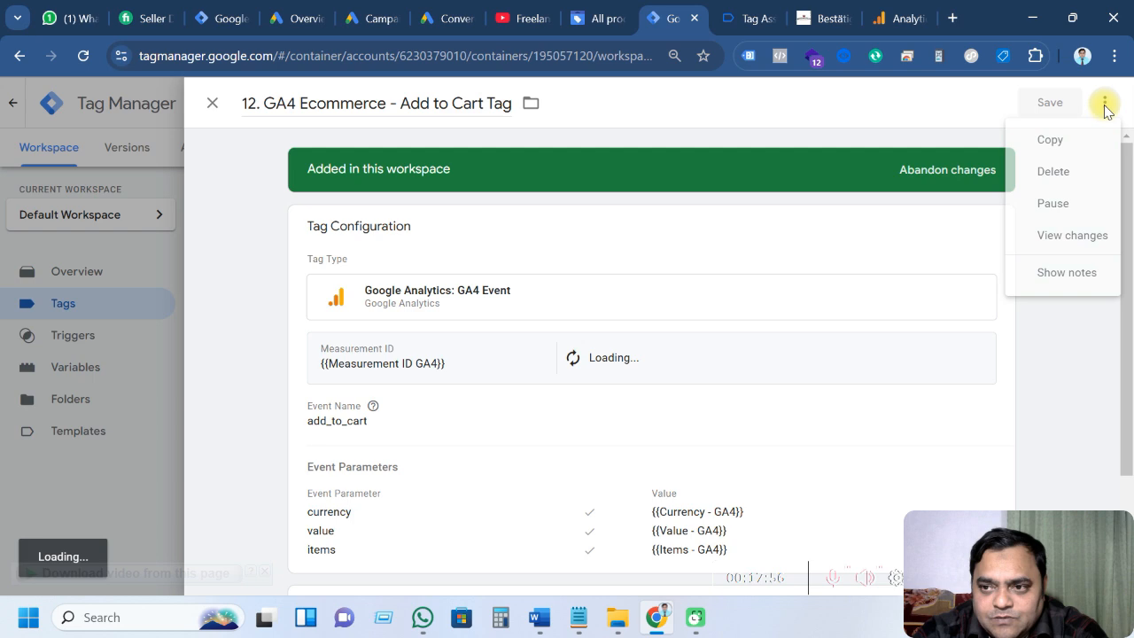
left_click(1051, 142)
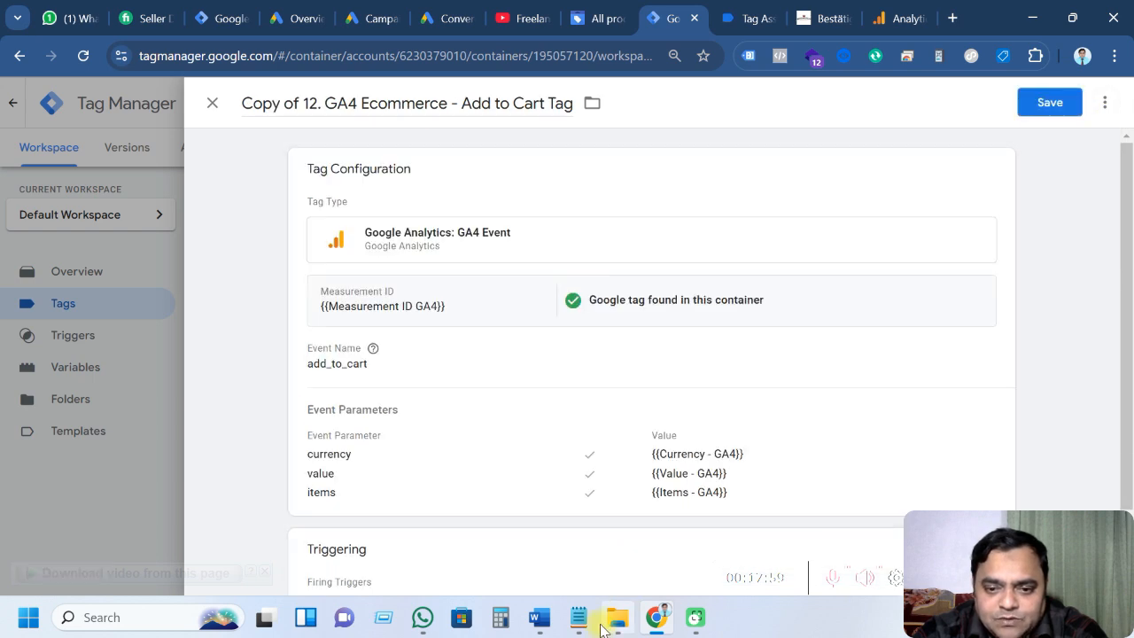
left_click(578, 618)
scroll(585, 365, "down", 3)
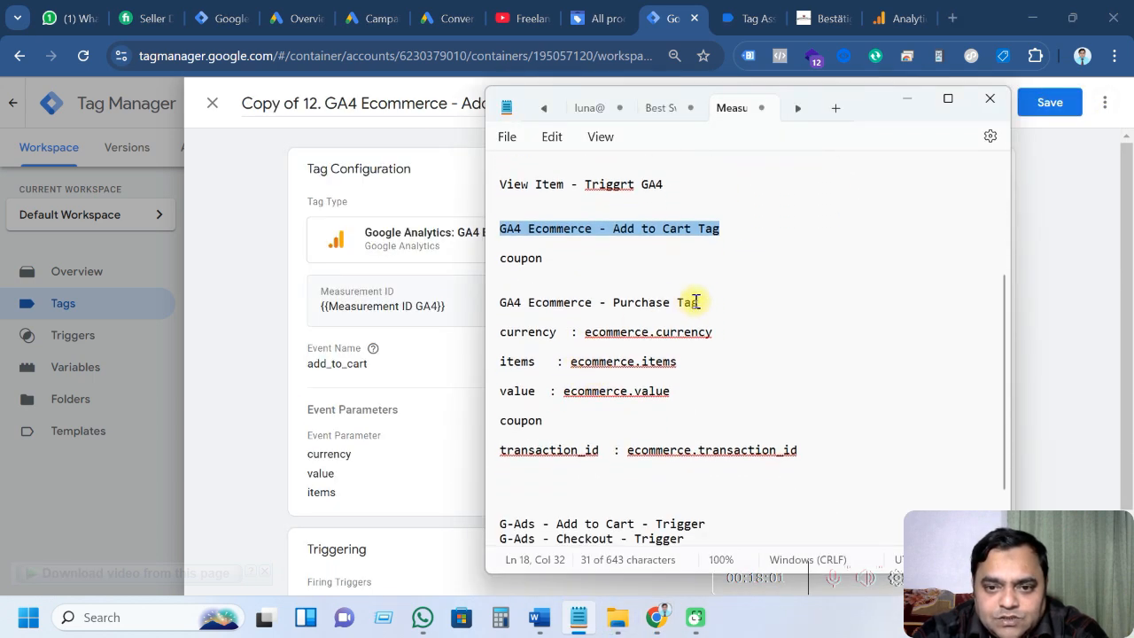
scroll(614, 288, "up", 1)
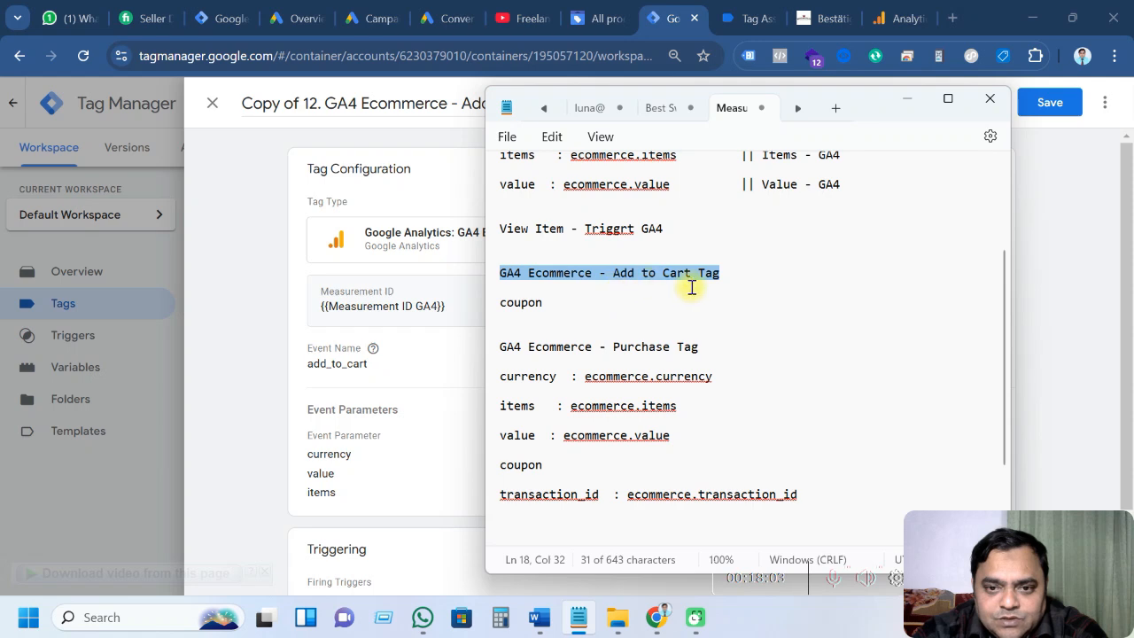
left_click(694, 289)
key("alt+Tab")
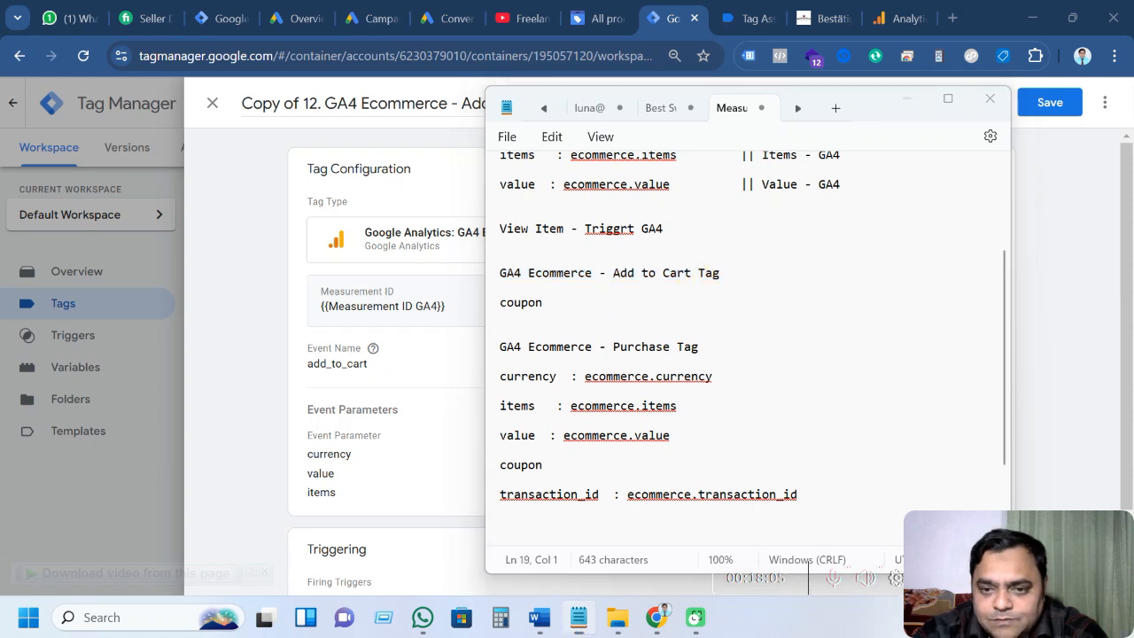
left_click_drag(572, 104, 248, 104)
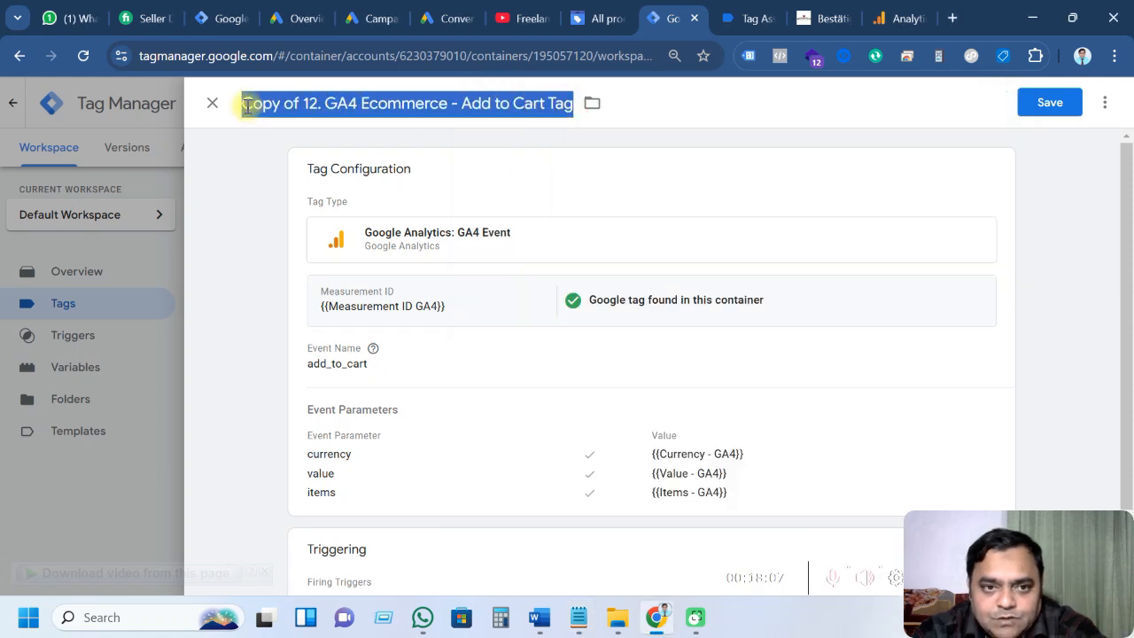
key("ctrl+v")
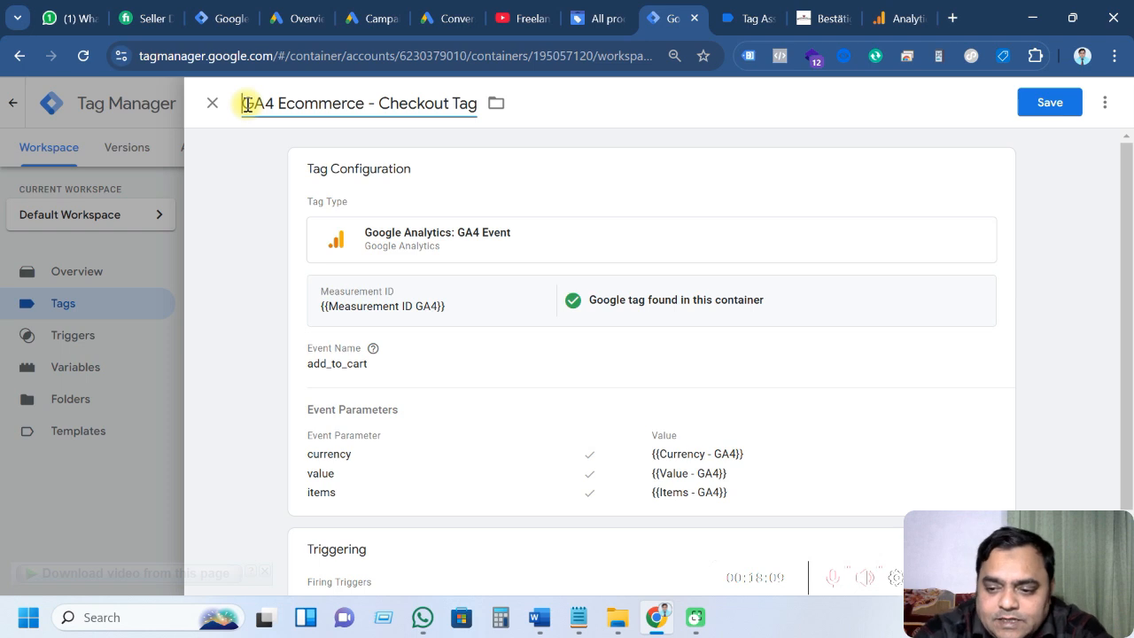
type("13.")
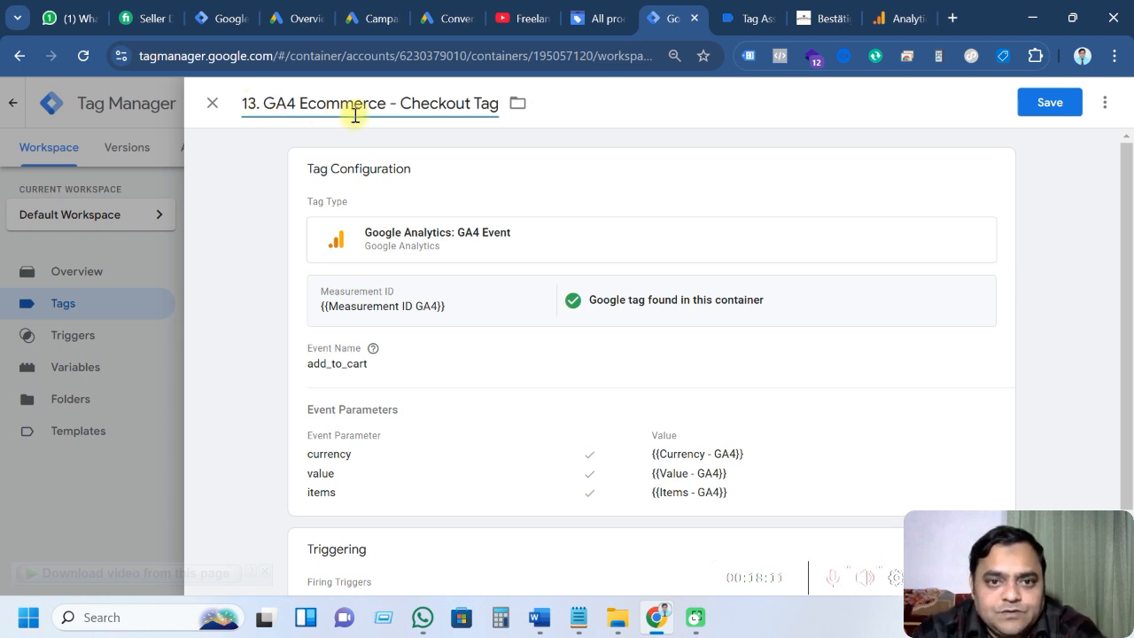
Open the Checkout tag's configuration, then switch to the Tag Assistant debug session
left_click(483, 357)
scroll(478, 359, "down", 2)
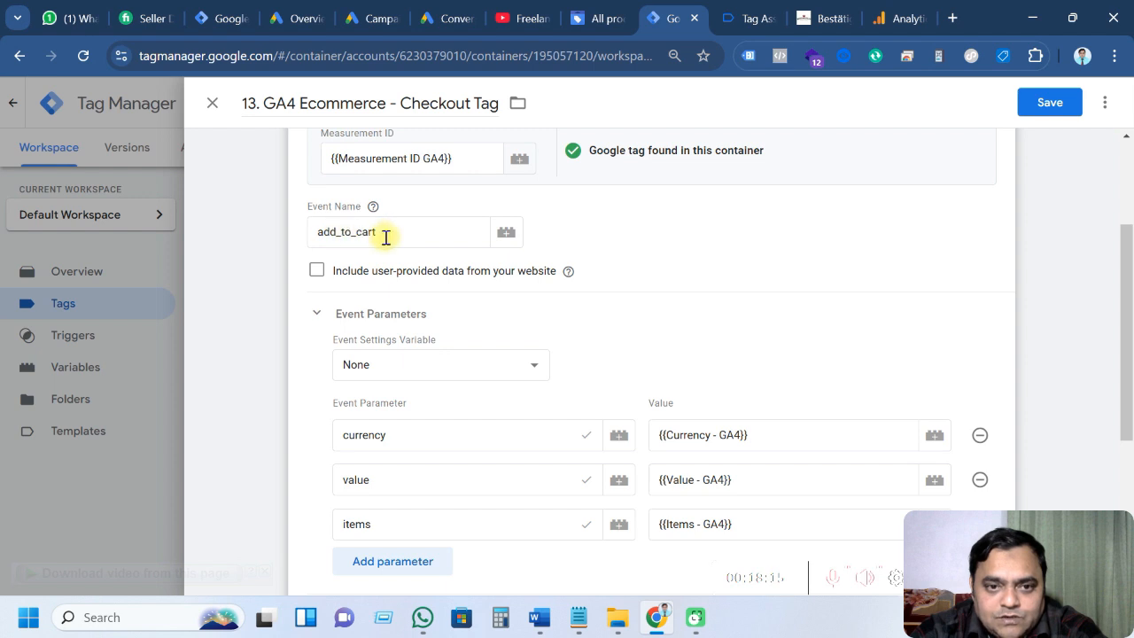
left_click(743, 20)
scroll(142, 412, "up", 5)
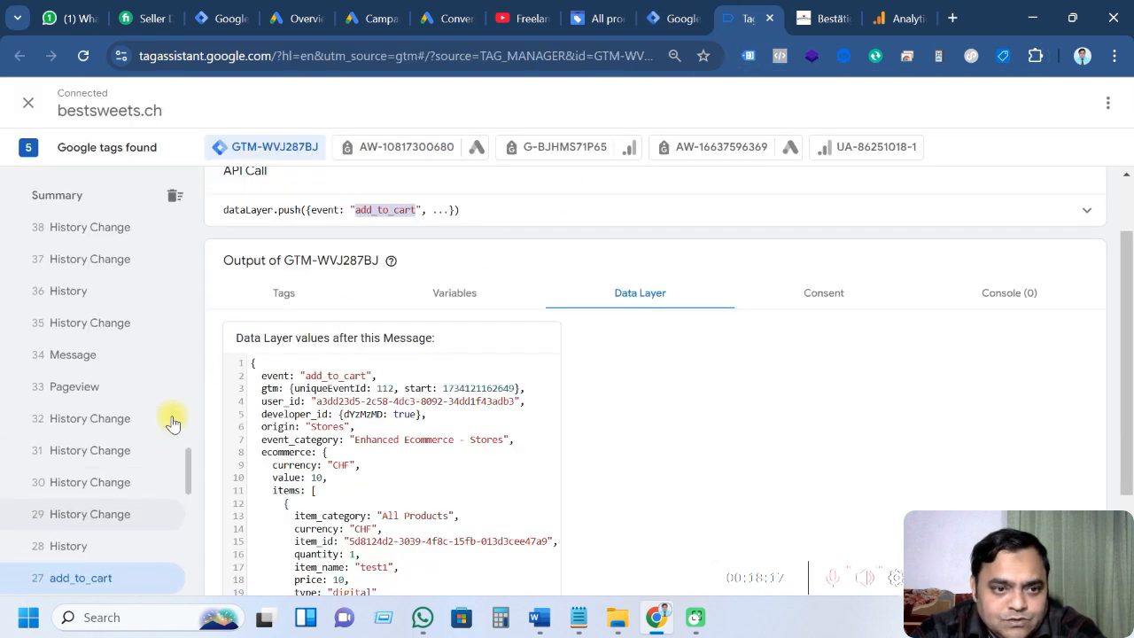
scroll(133, 409, "up", 6)
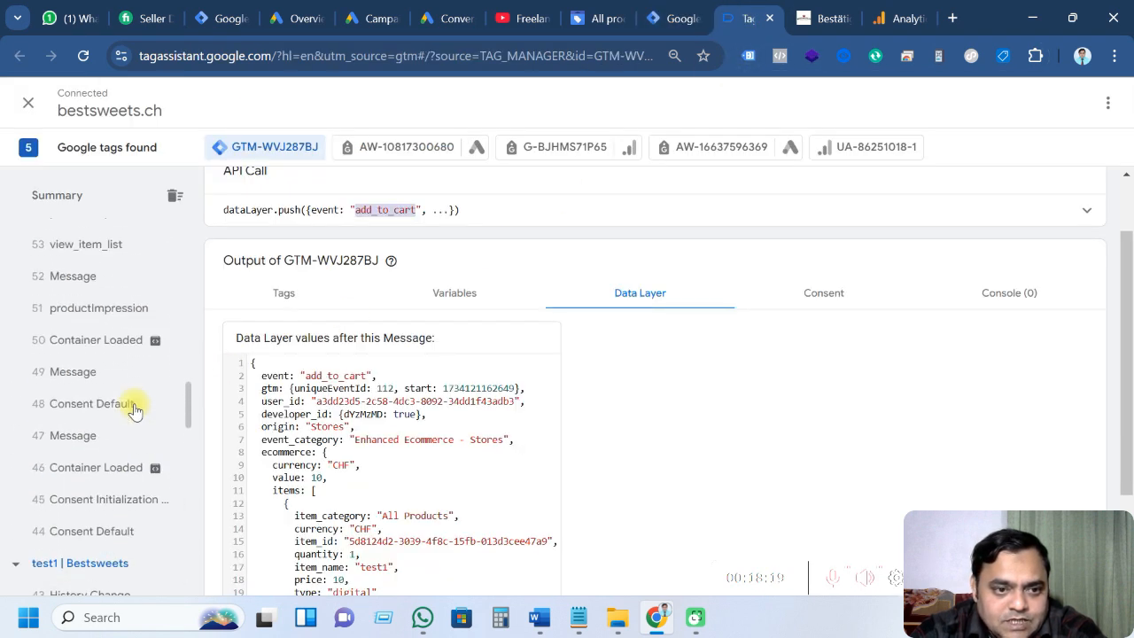
Inspect the begin_checkout API call: CHF currency, value 40, one item at quantity 2
scroll(133, 410, "up", 12)
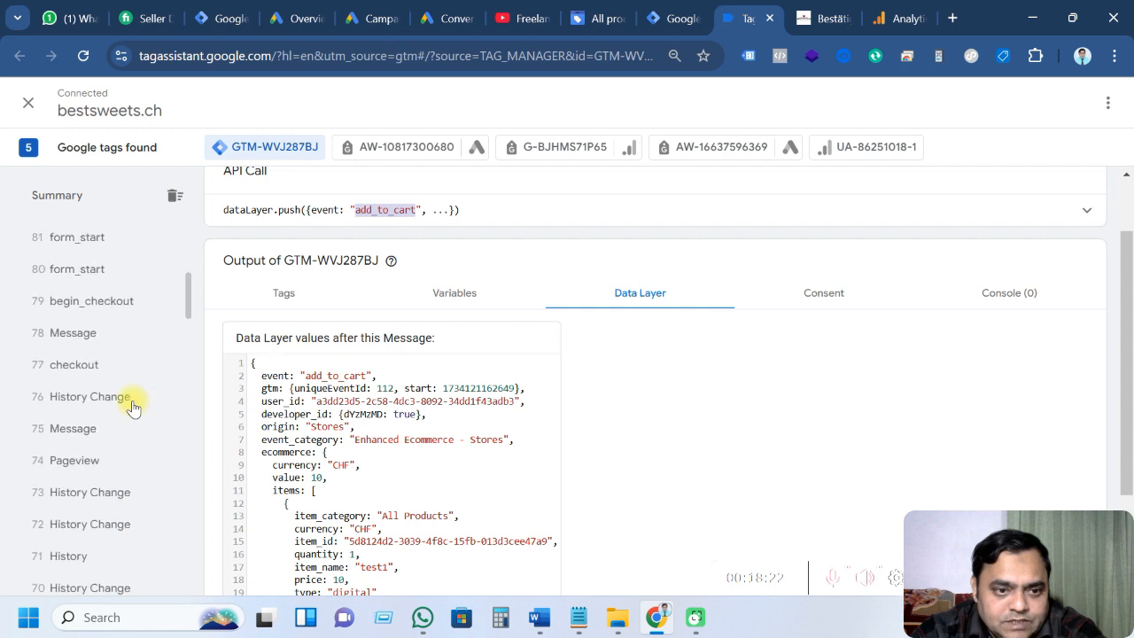
left_click(83, 302)
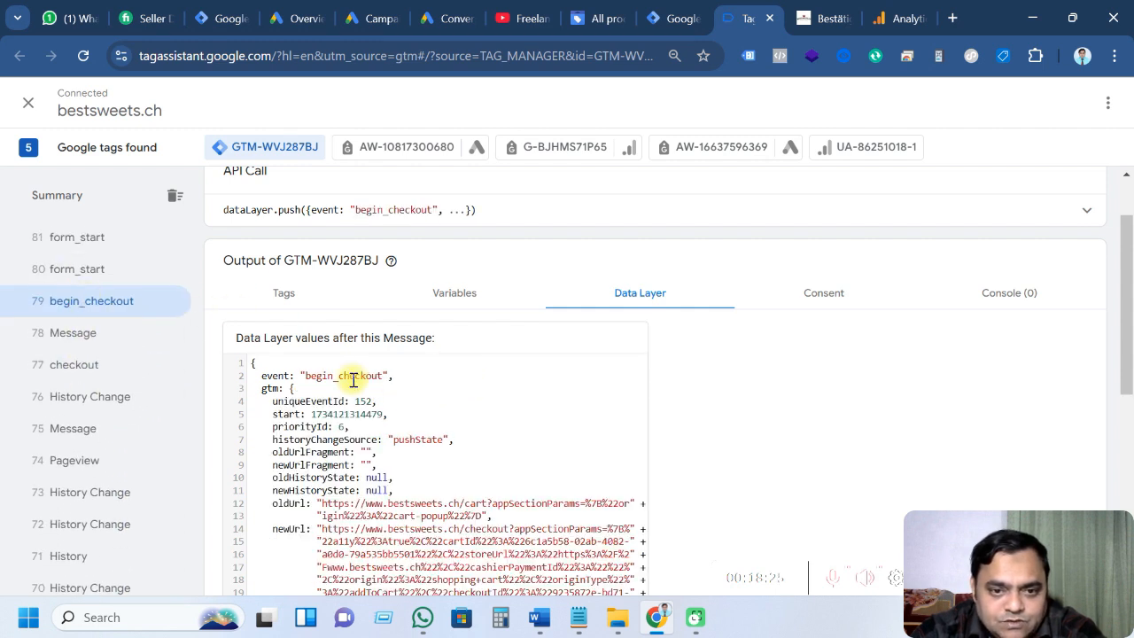
scroll(1020, 222, "up", 1)
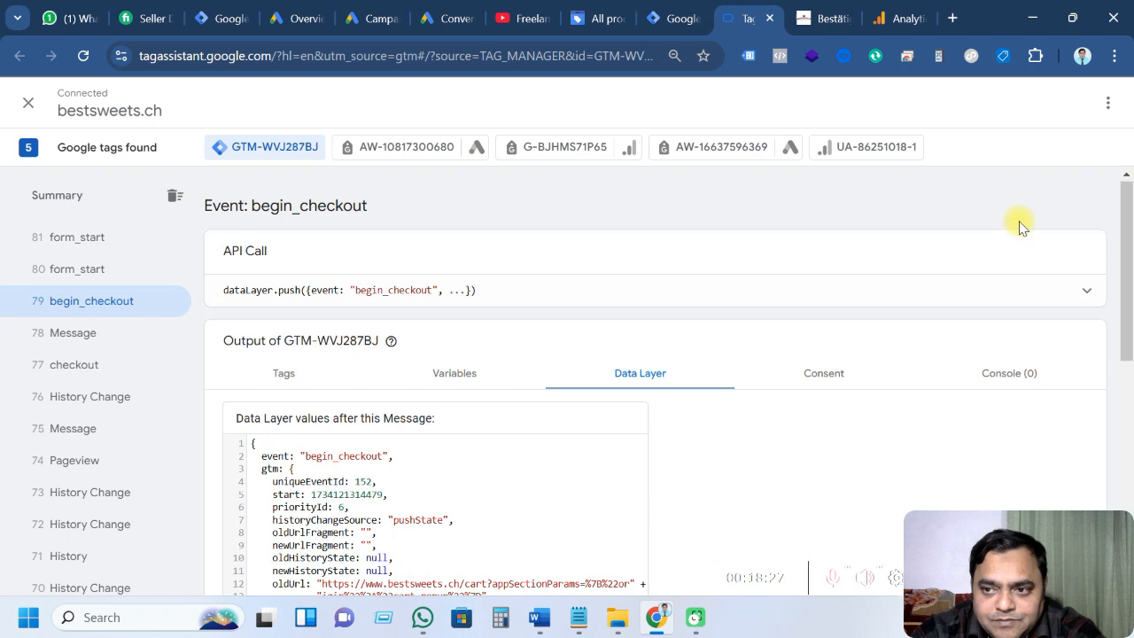
left_click(907, 289)
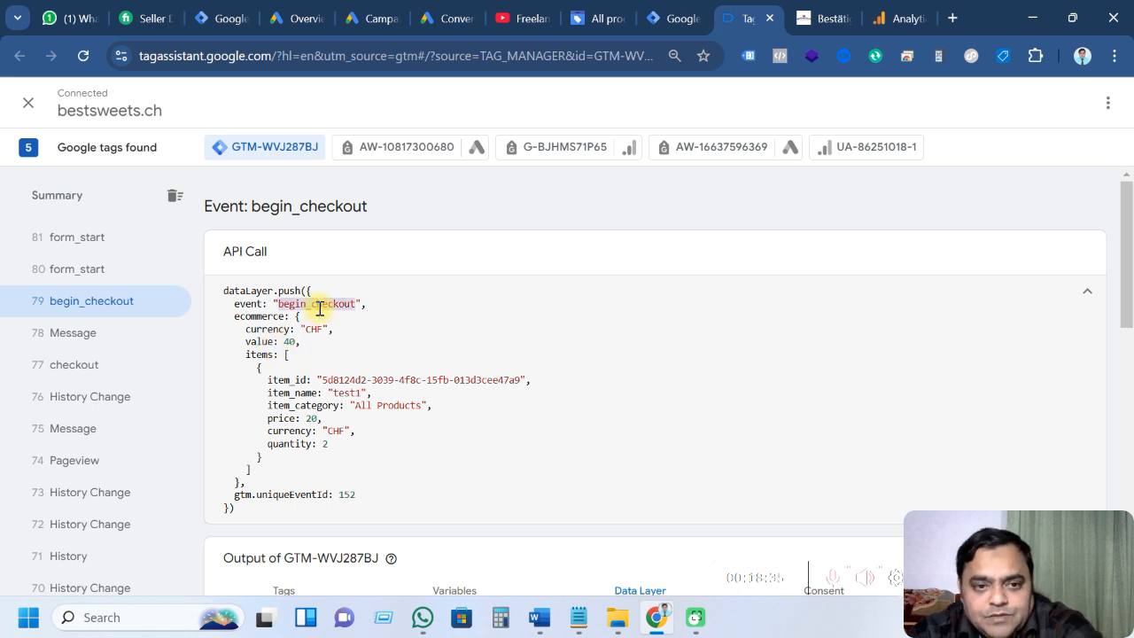
Change the Checkout tag's event name from add_to_cart to begin_checkout
left_click(673, 18)
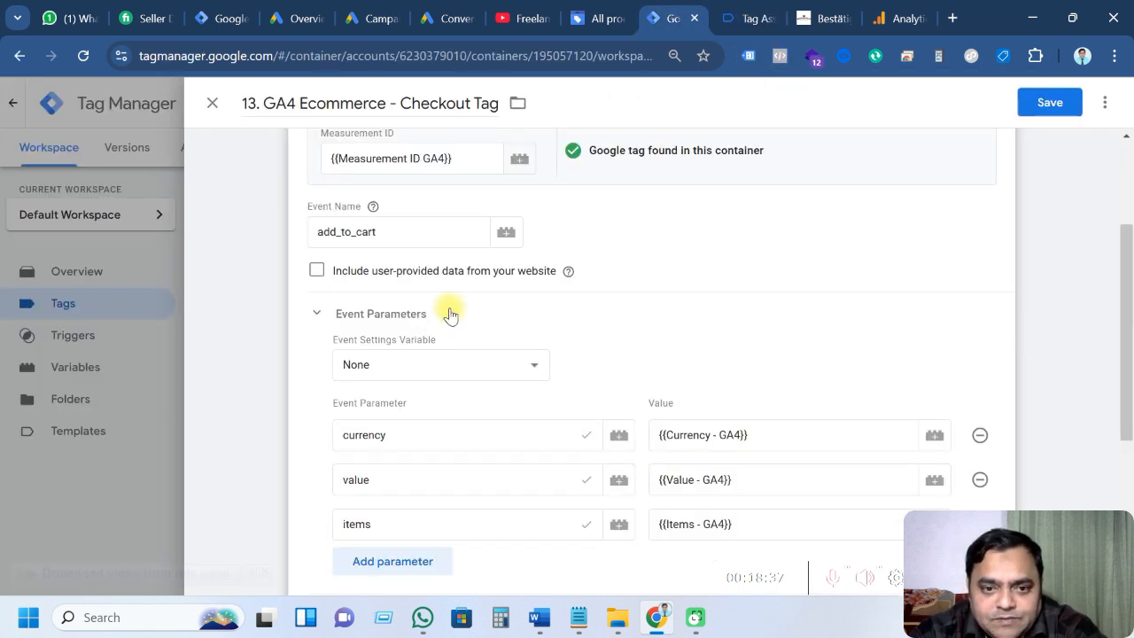
left_click_drag(387, 235, 319, 240)
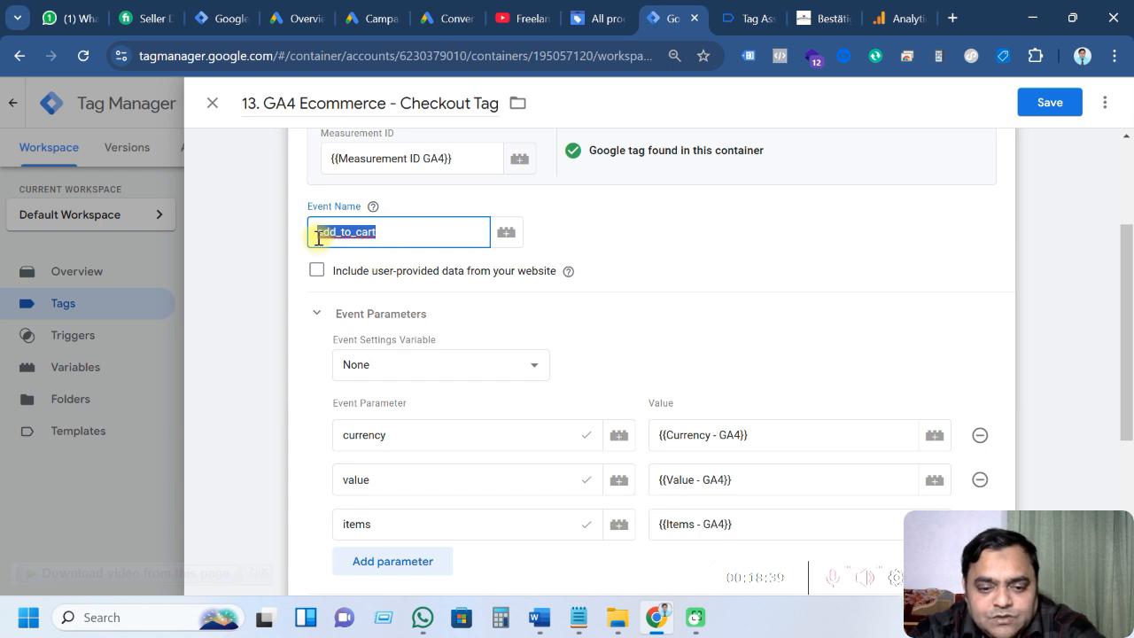
scroll(653, 321, "down", 1)
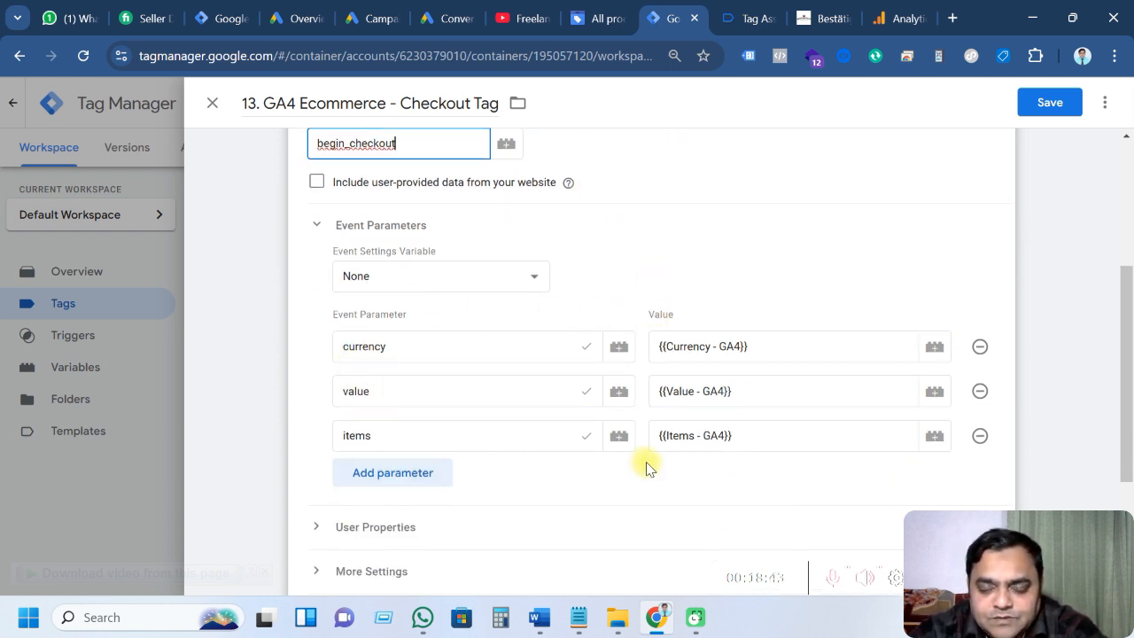
scroll(647, 468, "down", 2)
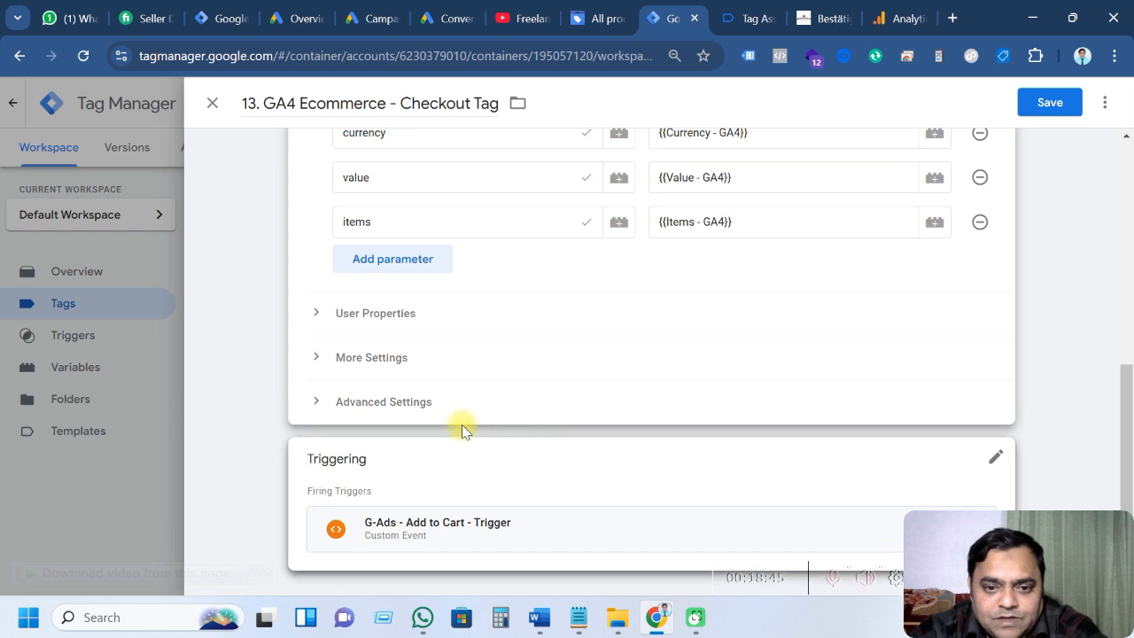
Swap the Add to Cart trigger for G-Ads - Checkout - Trigger and save tag 13
left_click(994, 459)
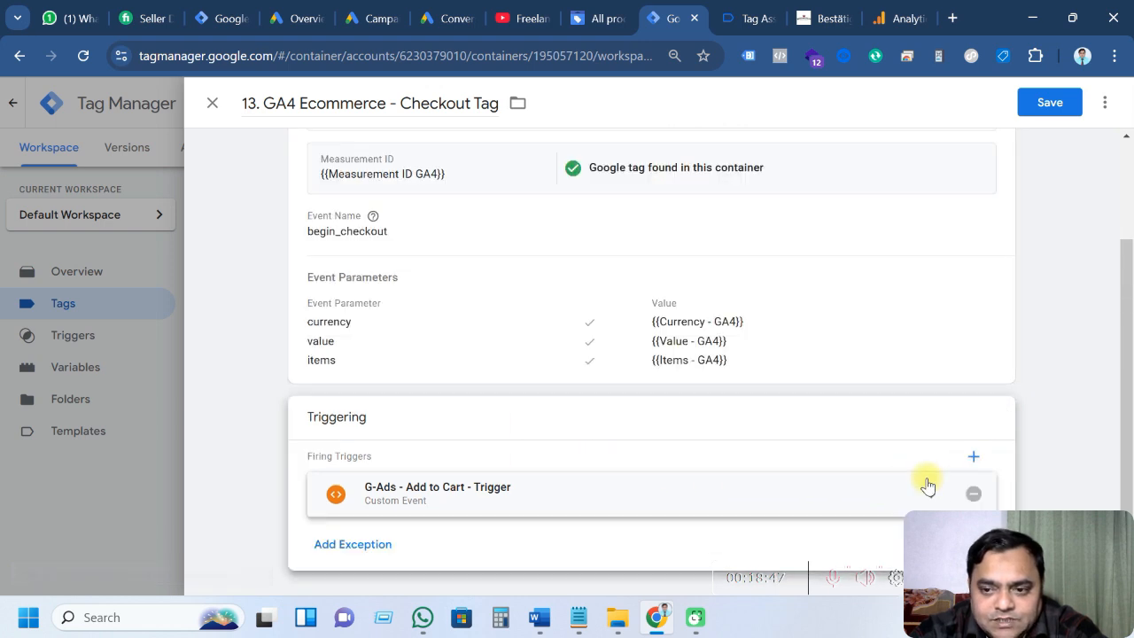
left_click(972, 494)
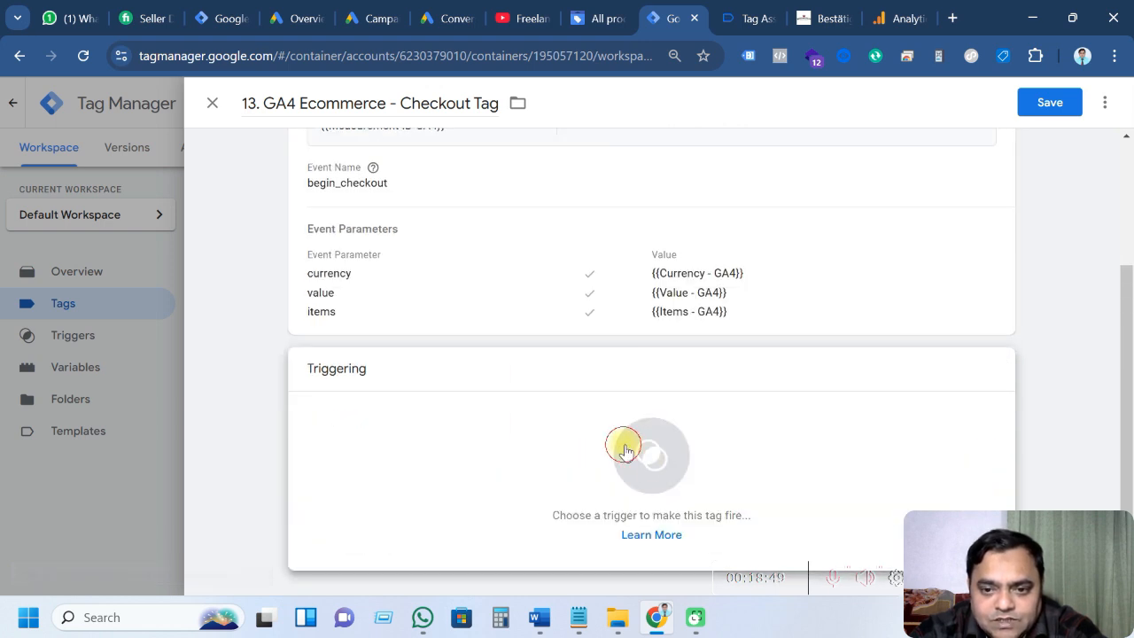
left_click(624, 450)
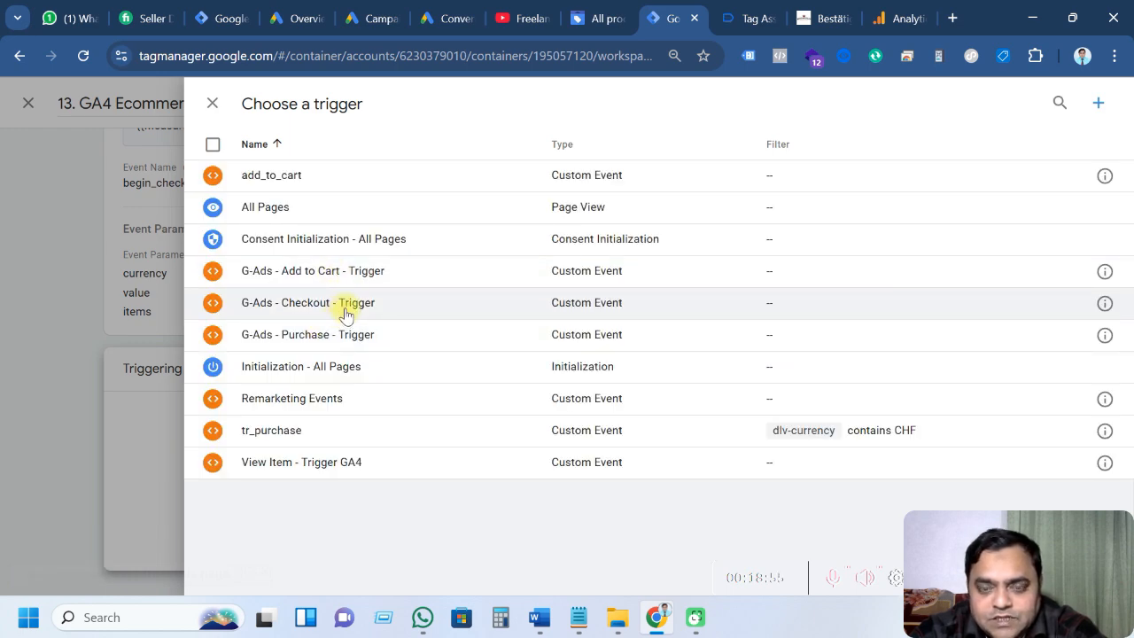
left_click(345, 306)
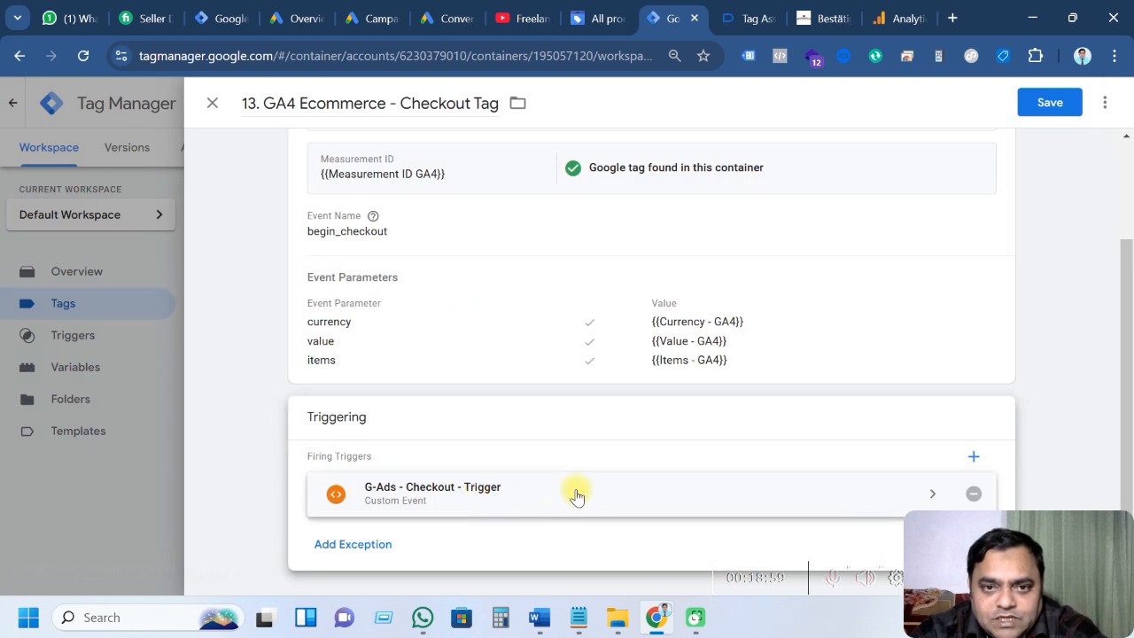
scroll(577, 497, "up", 3)
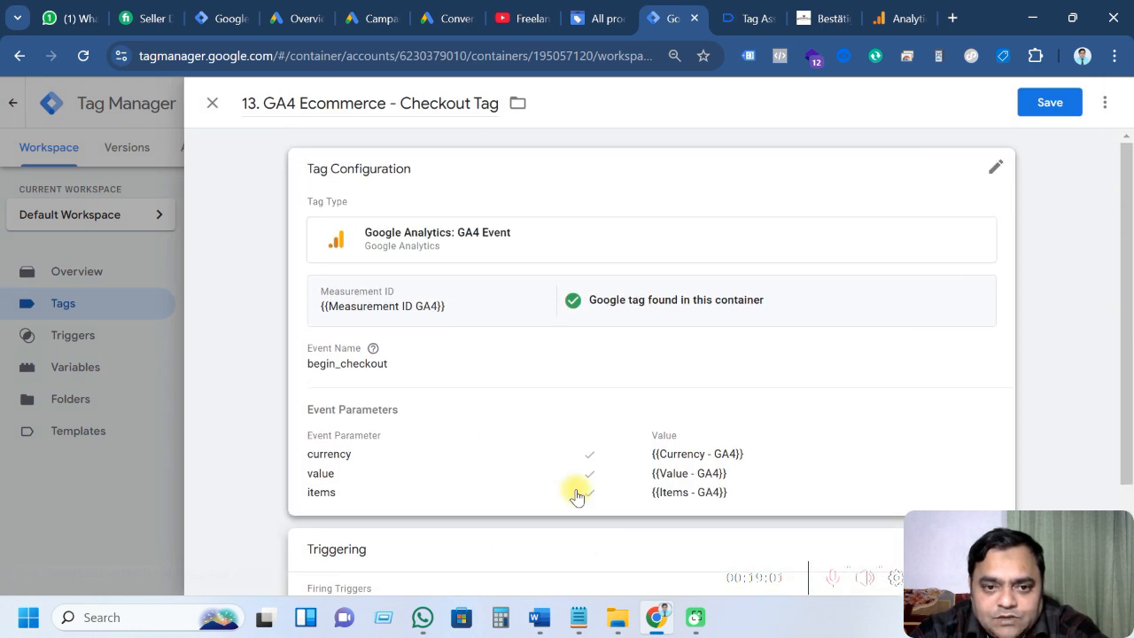
scroll(576, 497, "down", 3)
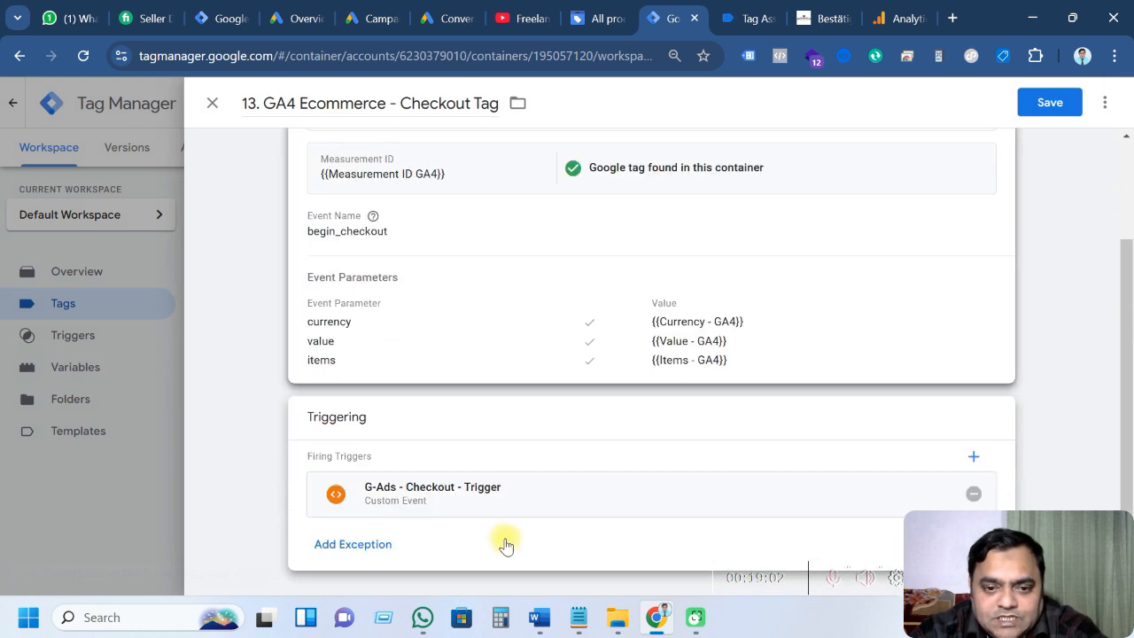
left_click(1042, 108)
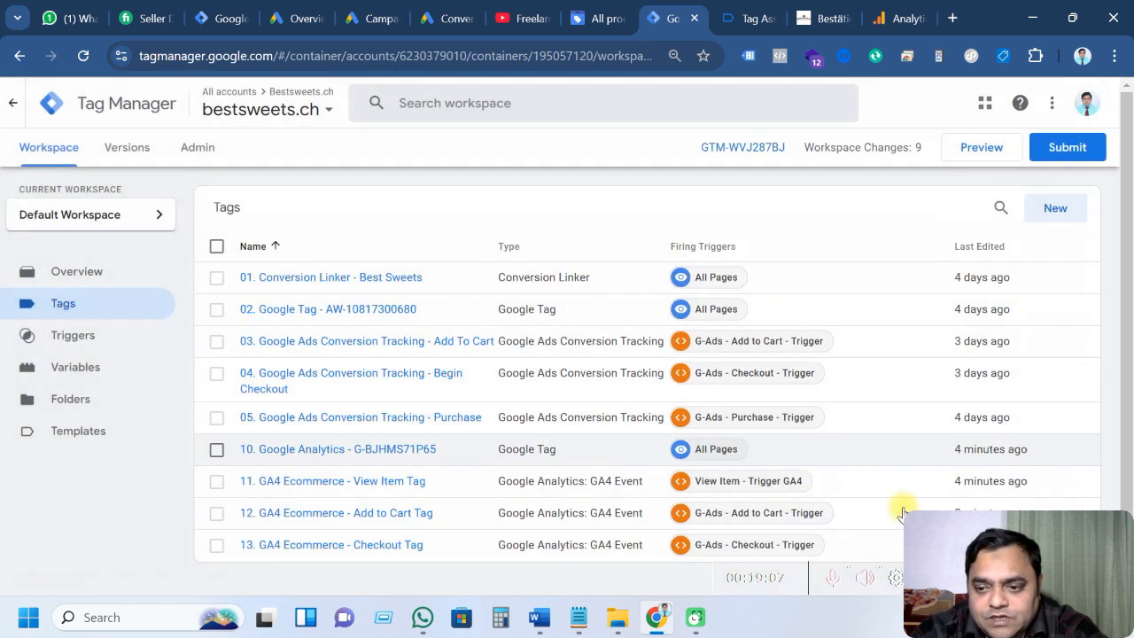
key("alt+Tab")
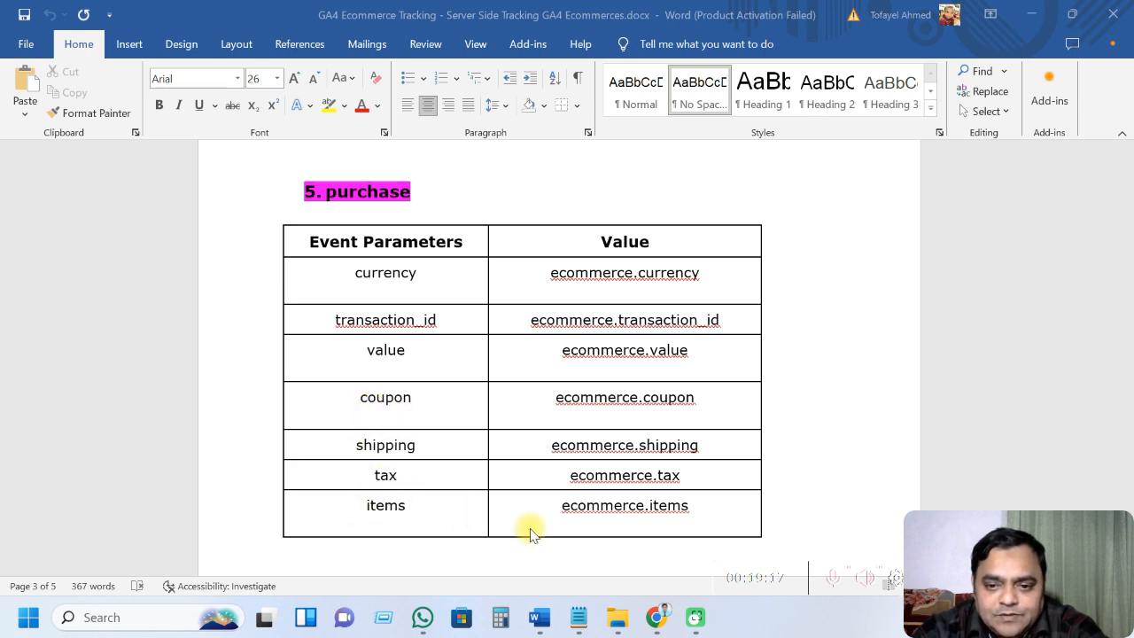
Inspect the purchase event's data layer: CHF currency, value 20, one item and user_data
left_click(655, 617)
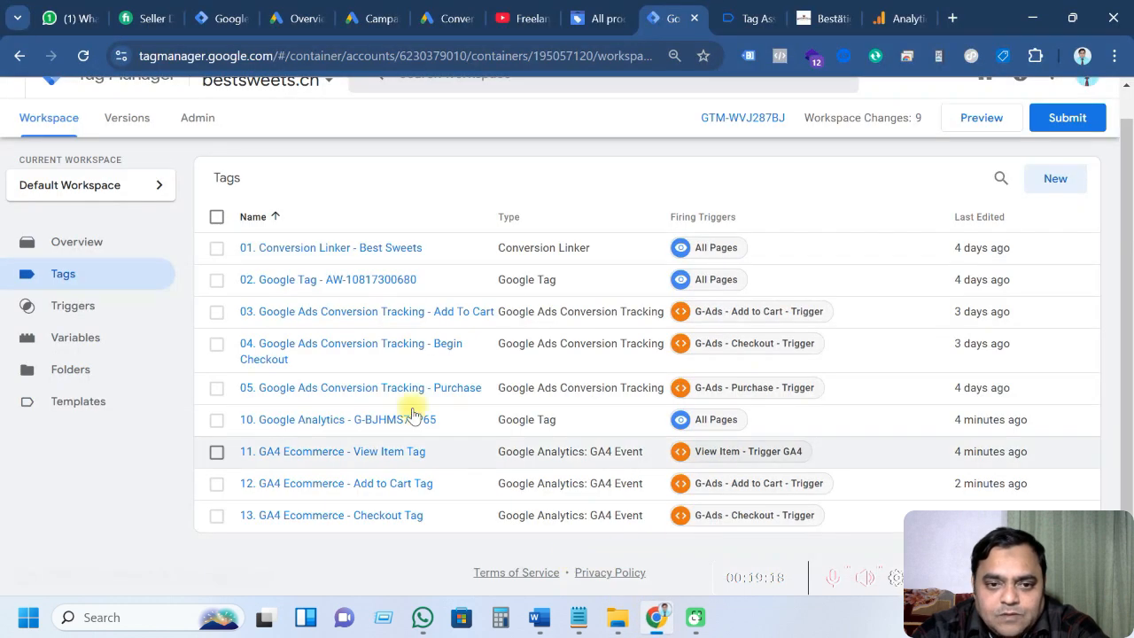
left_click(744, 17)
scroll(104, 380, "up", 4)
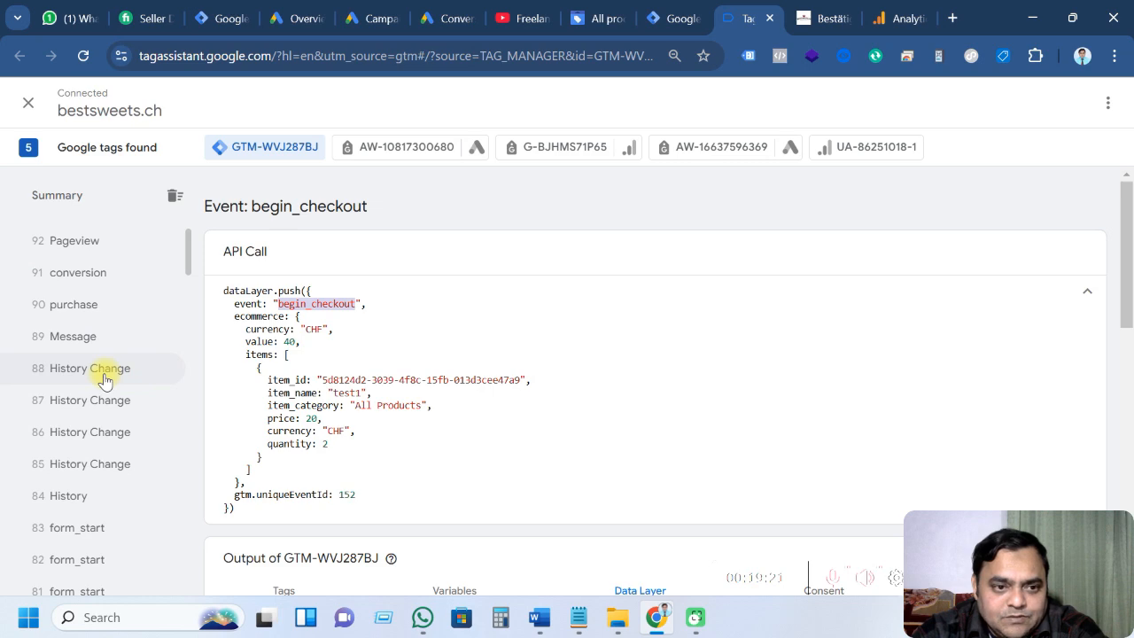
left_click(89, 304)
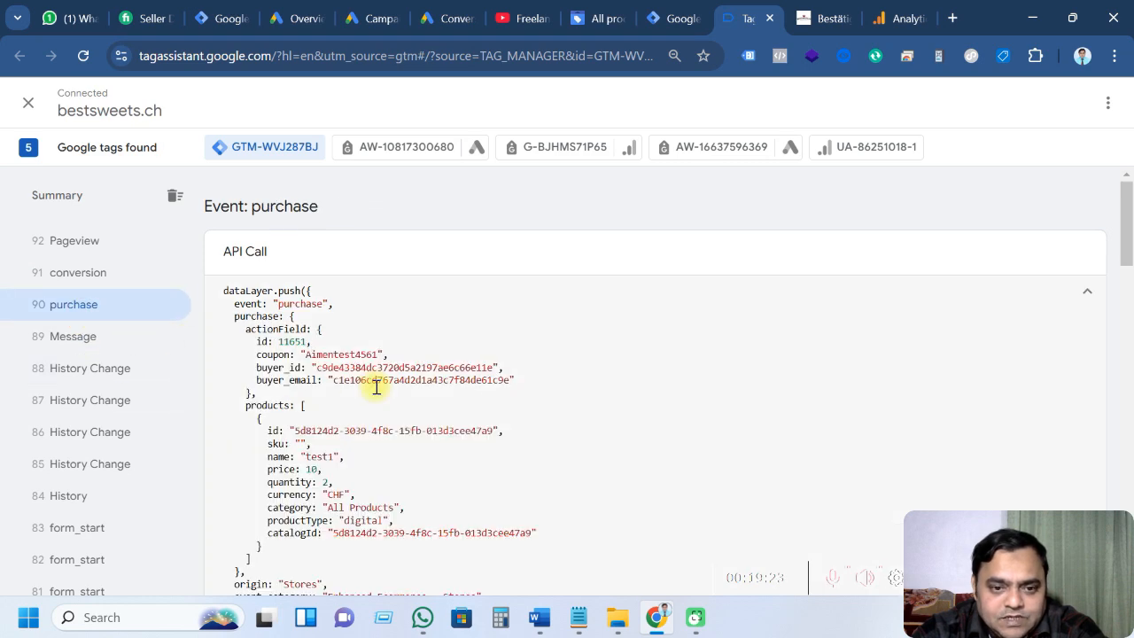
scroll(376, 386, "down", 3)
scroll(405, 395, "up", 3)
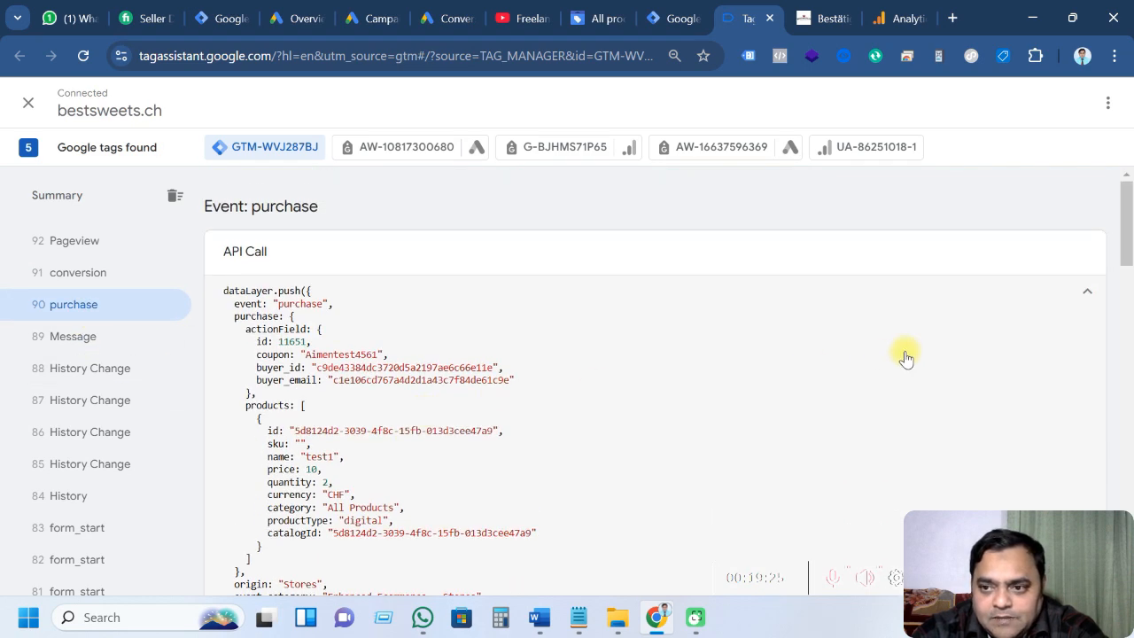
left_click(1066, 304)
scroll(413, 414, "down", 5)
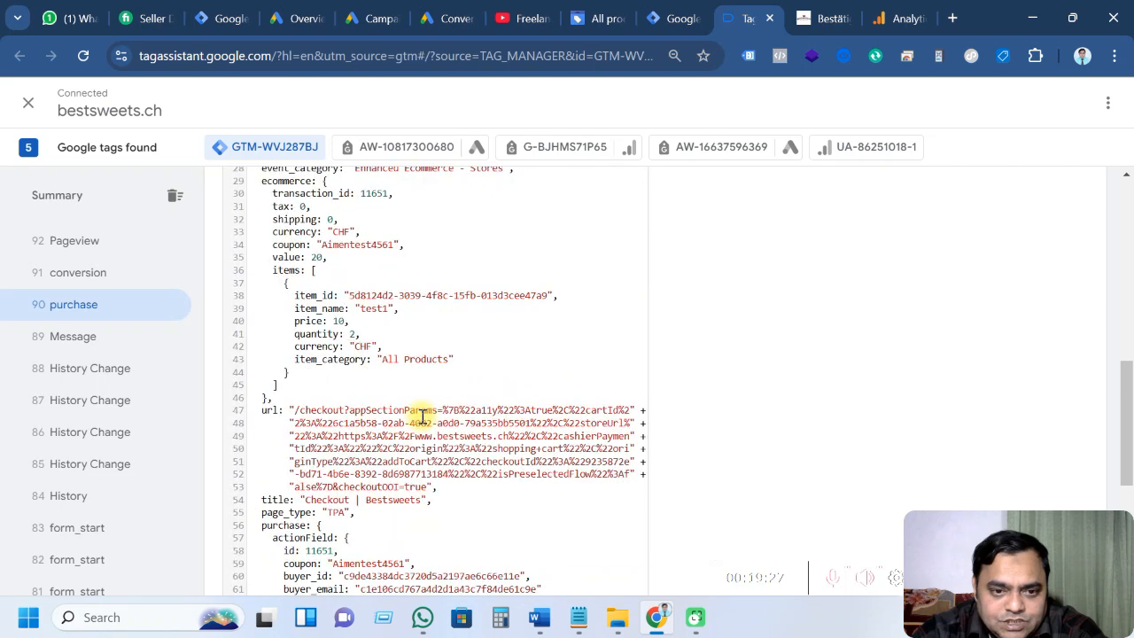
scroll(424, 417, "down", 5)
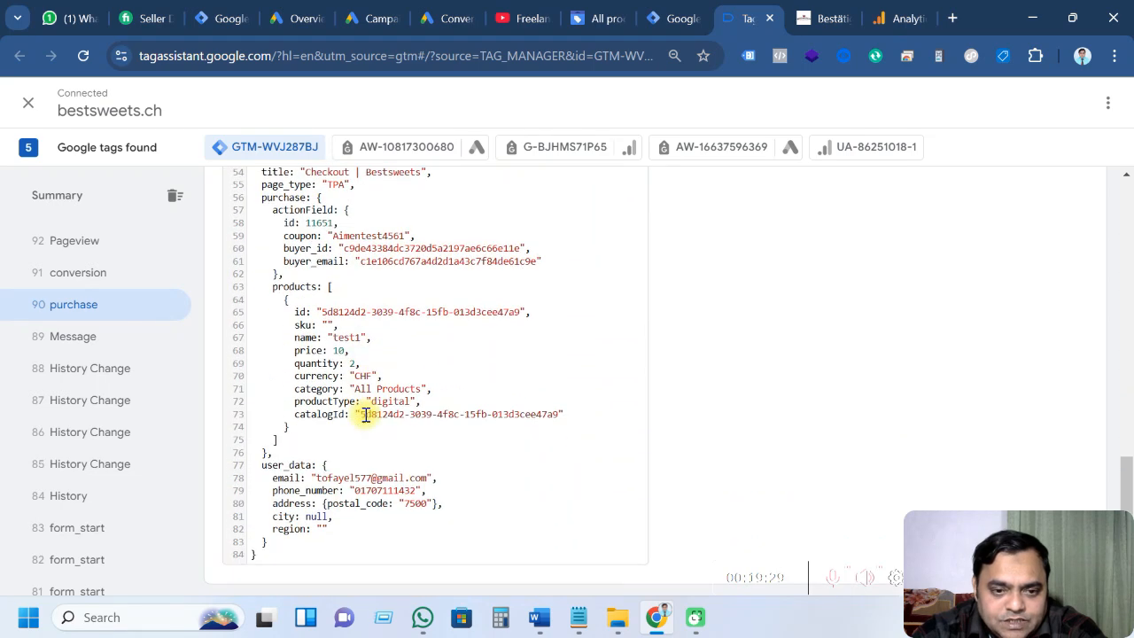
scroll(365, 415, "up", 6)
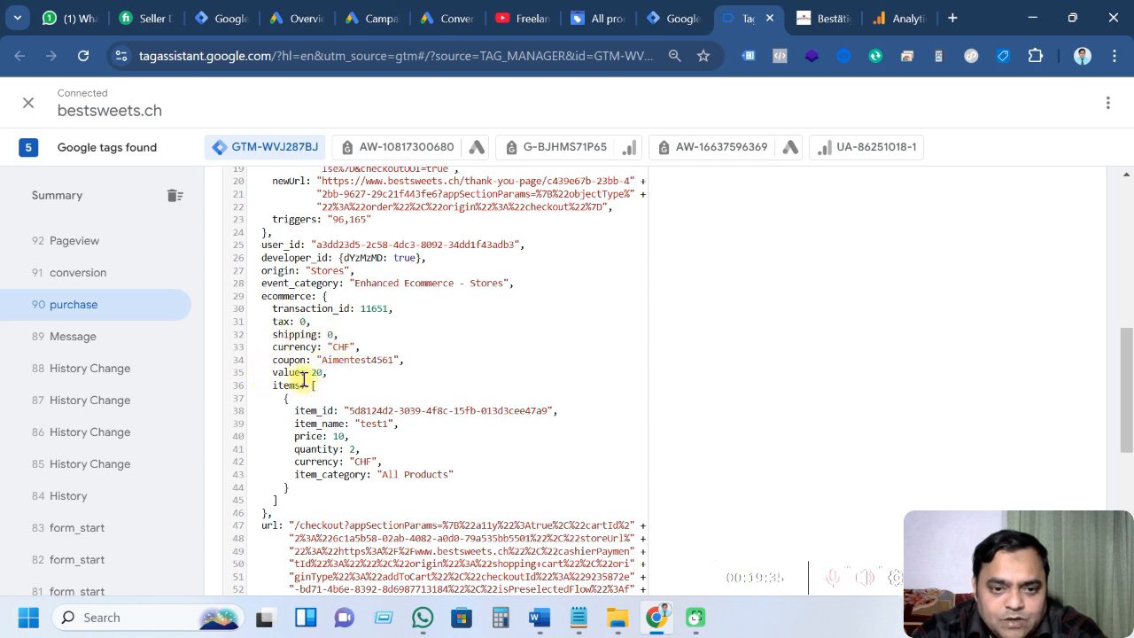
Highlight currency and transaction_id in Word's purchase parameter table, then return to Tag Manager
left_click(539, 618)
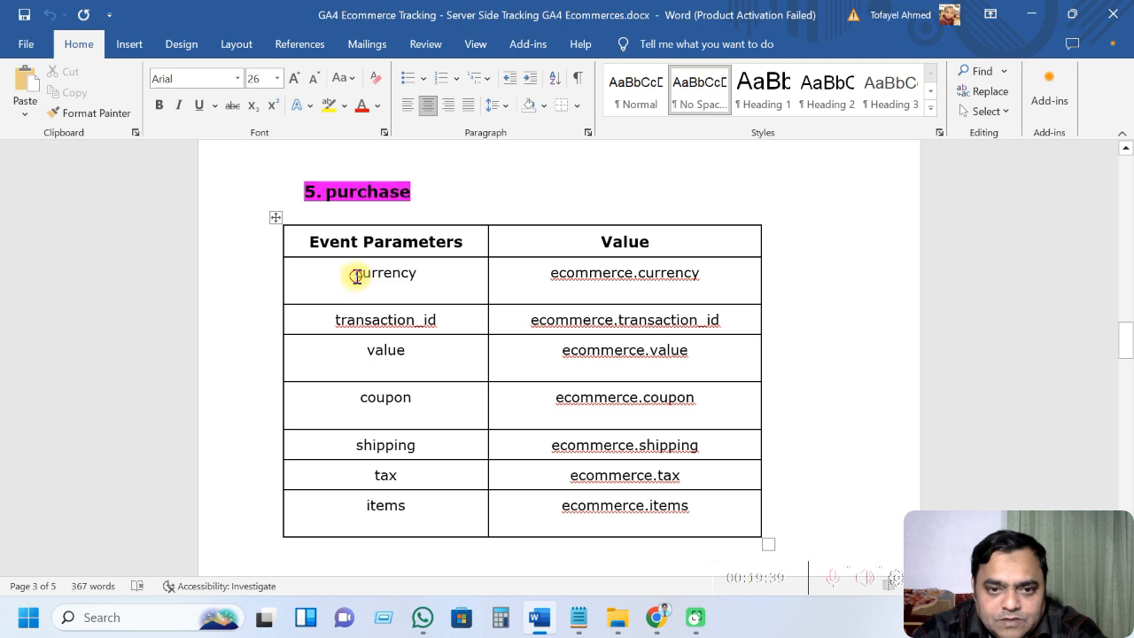
left_click_drag(356, 277, 418, 276)
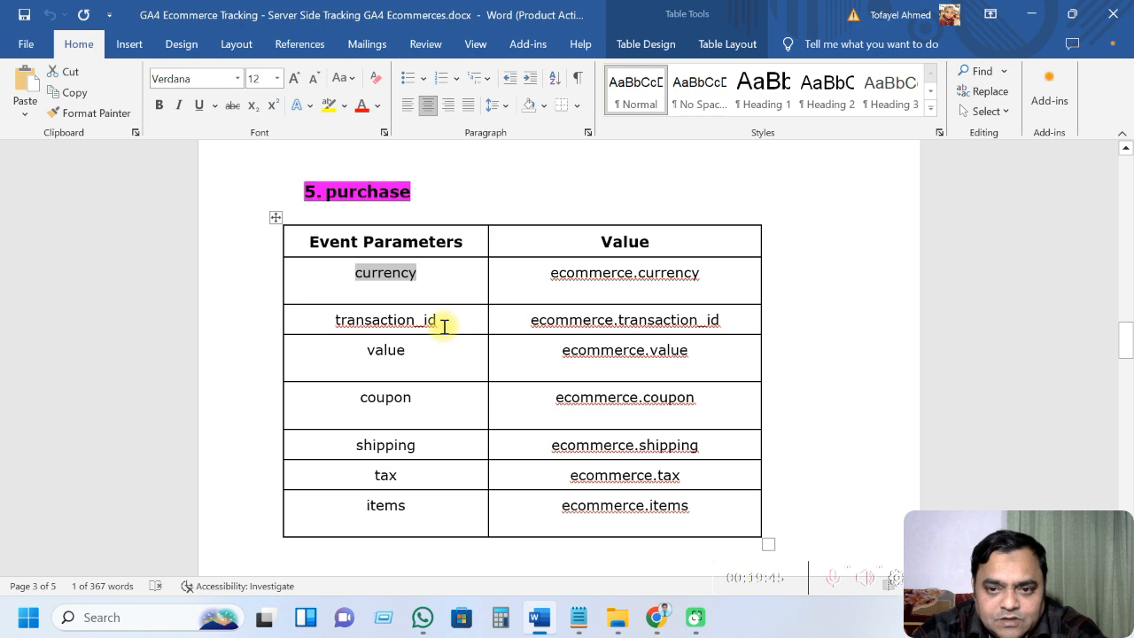
left_click_drag(438, 321, 346, 321)
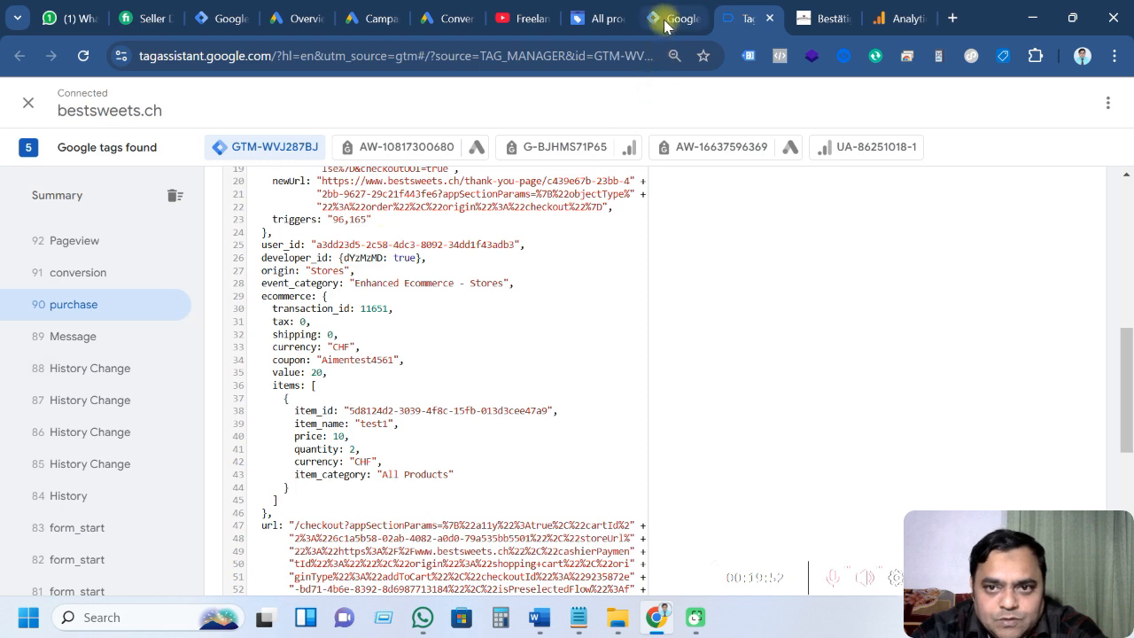
left_click(665, 19)
Create a new Data Layer Variable titled 'Transaction_id - GA4'
left_click(74, 351)
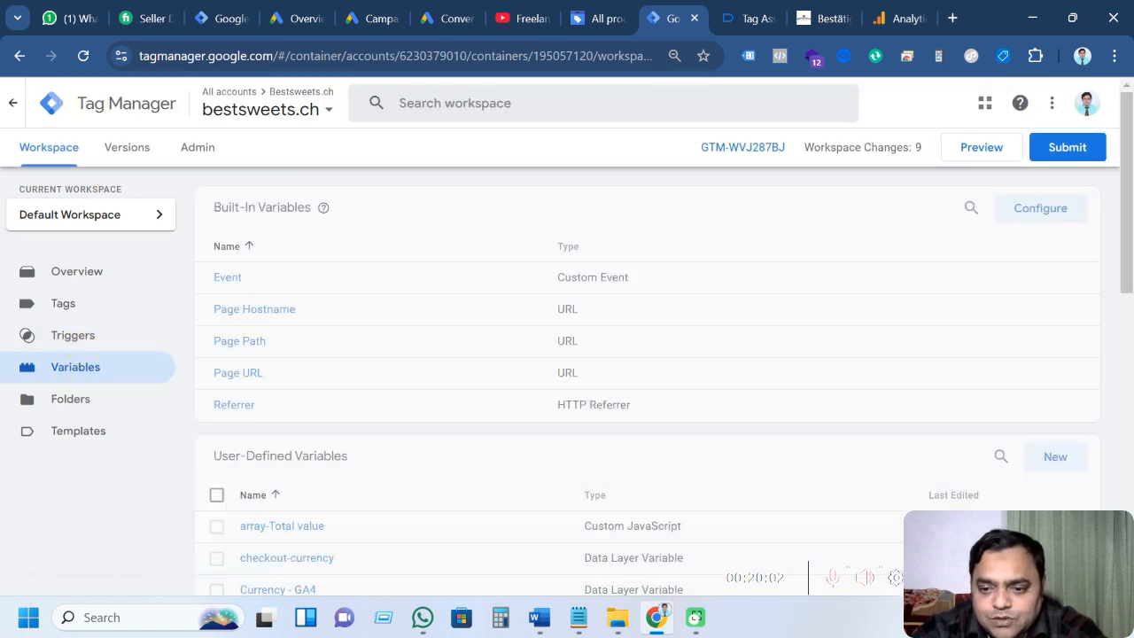
scroll(425, 432, "down", 3)
left_click(1050, 203)
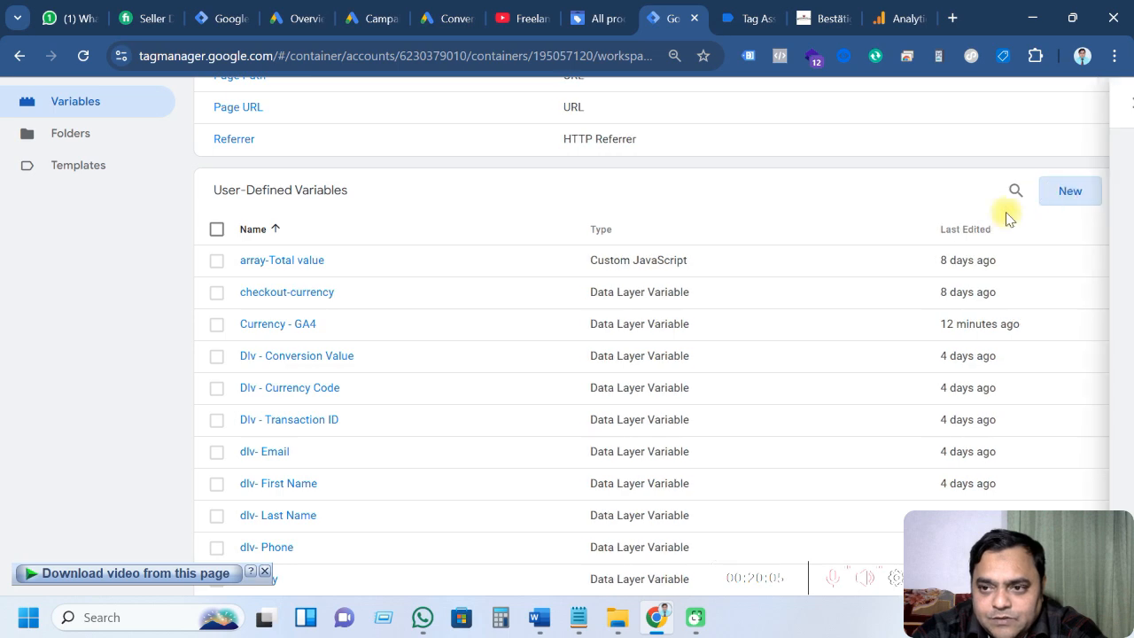
left_click(660, 253)
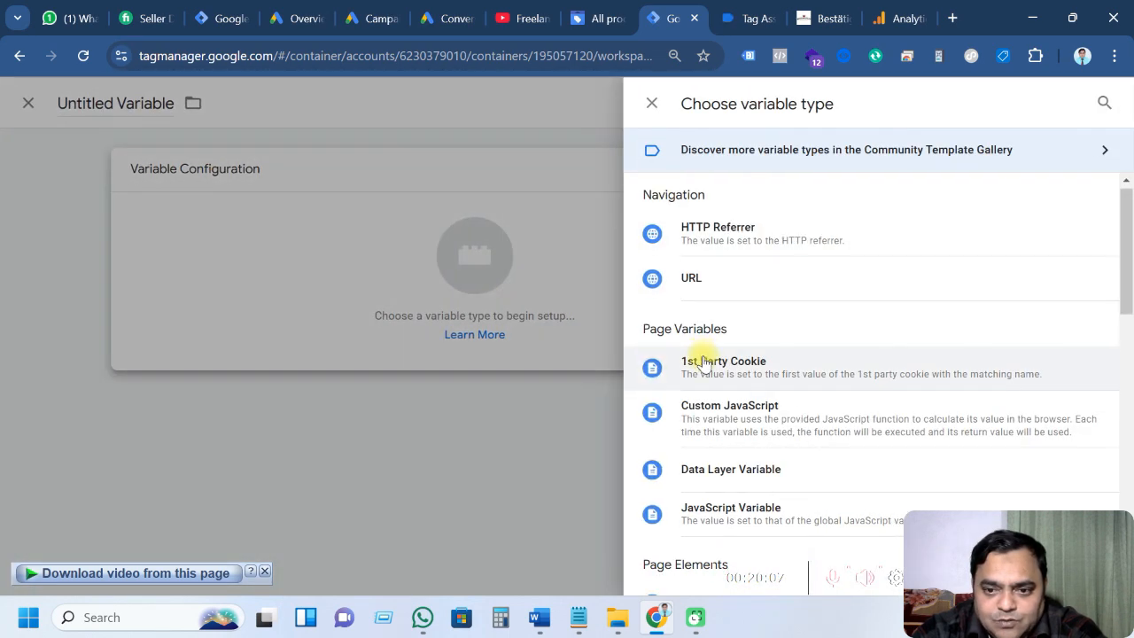
scroll(736, 337, "down", 2)
left_click(752, 301)
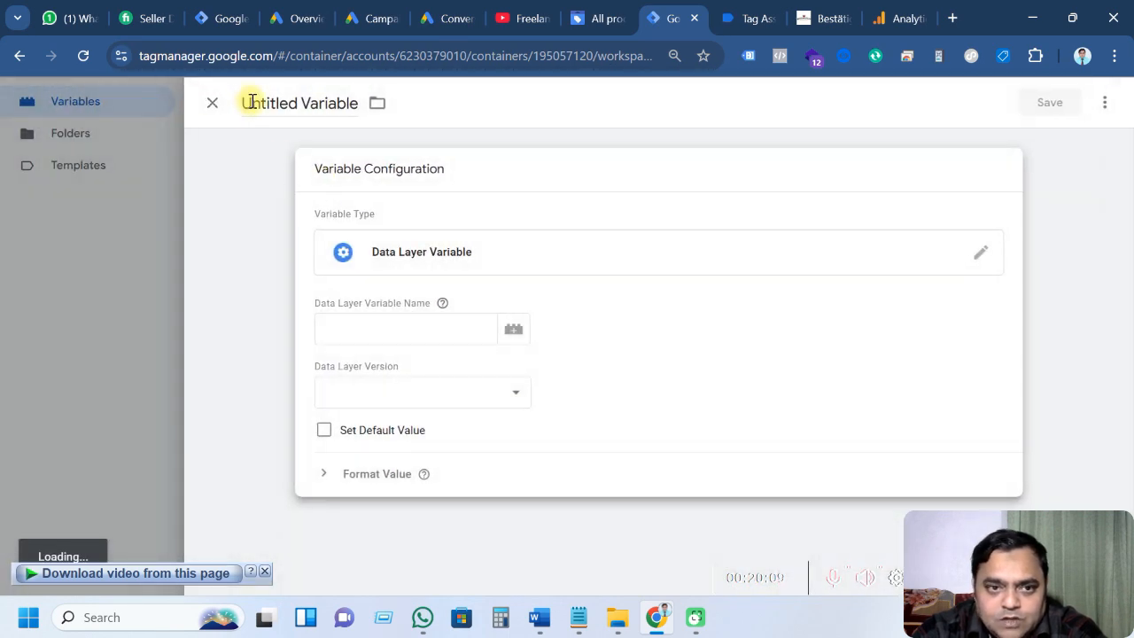
left_click_drag(246, 103, 354, 101)
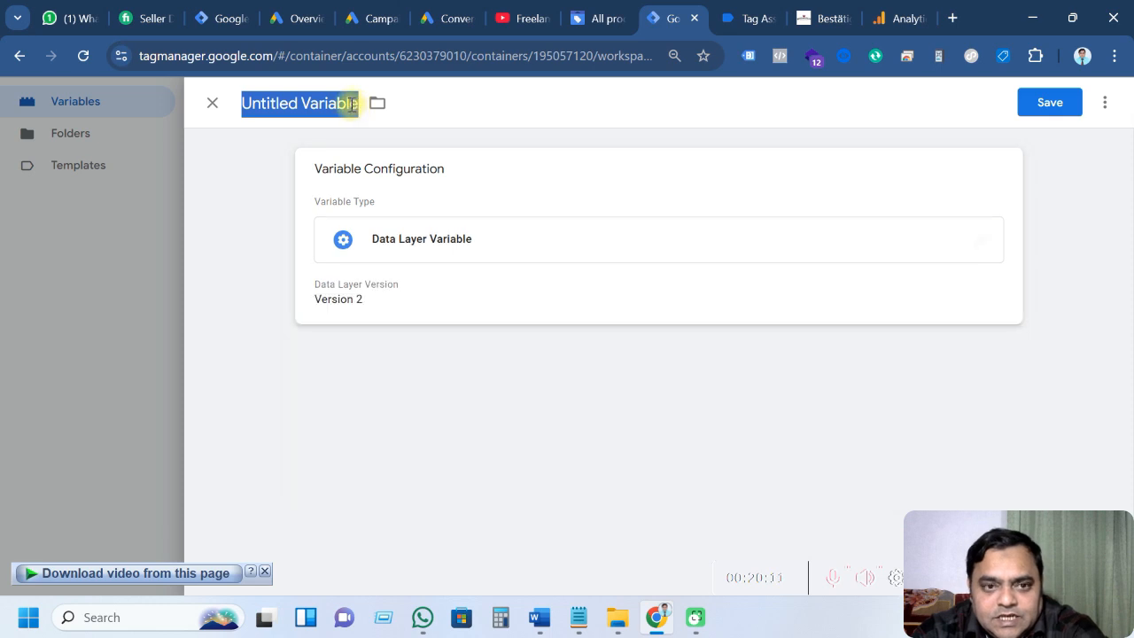
type("transaction_id")
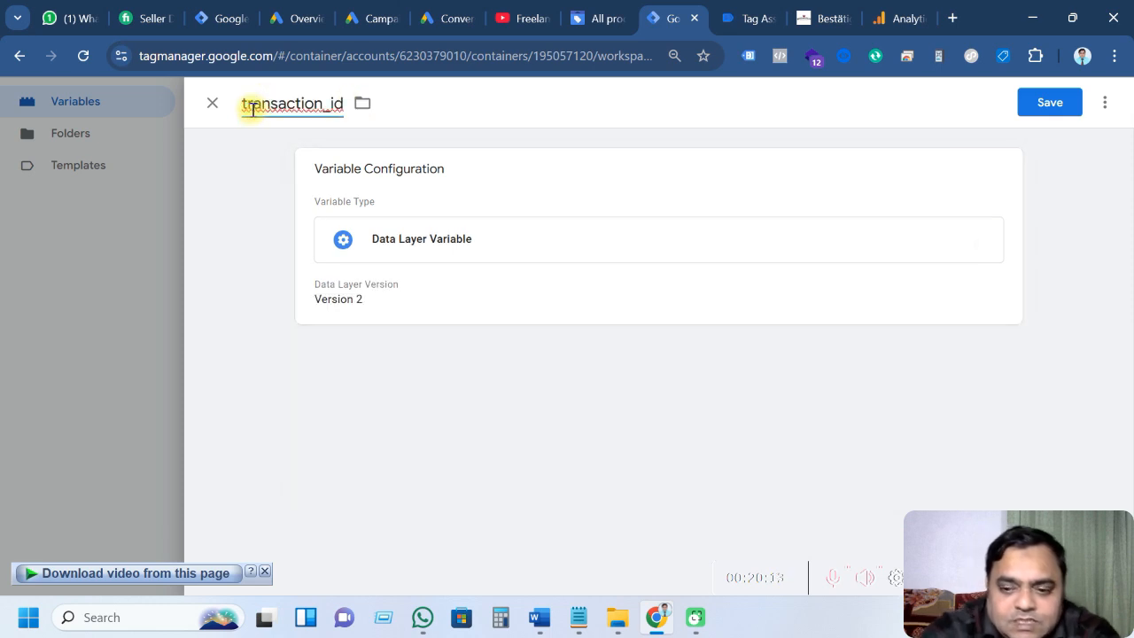
key("BackSpace")
type("T")
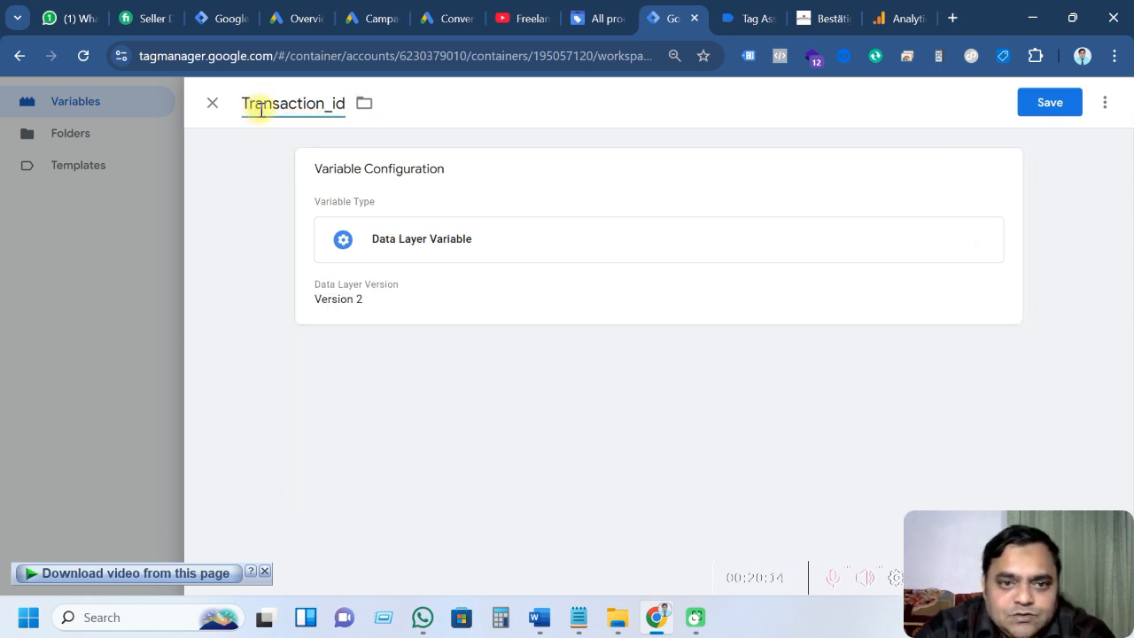
left_click(352, 104)
left_click(339, 104)
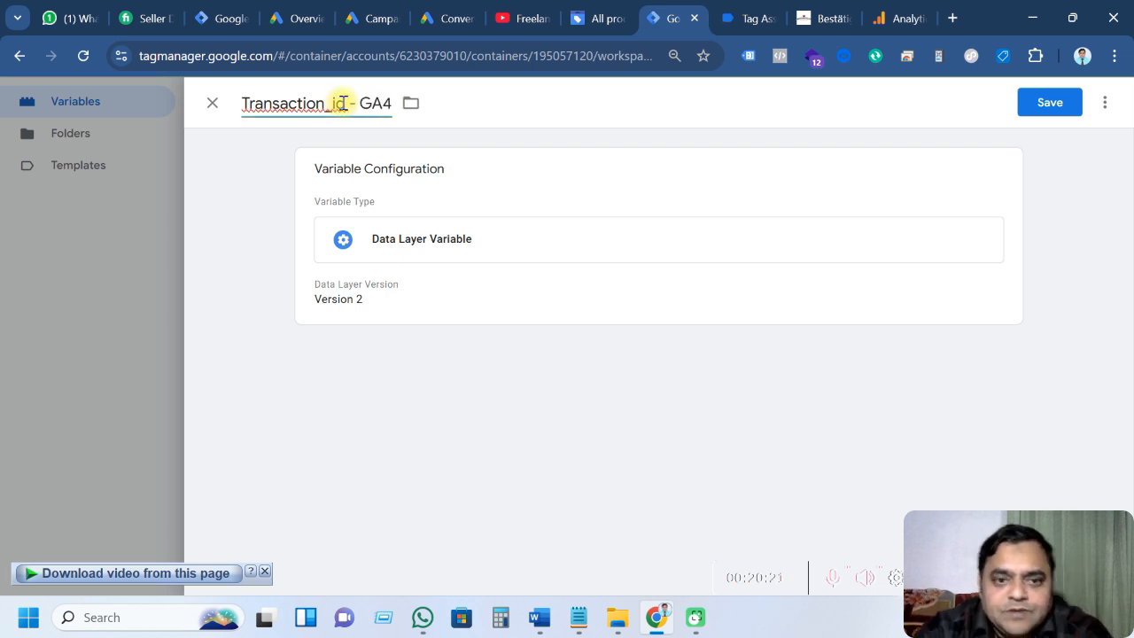
Set its Data Layer Variable Name to ecommerce.transaction_id, checked against Tag Assistant, and save
left_click(519, 299)
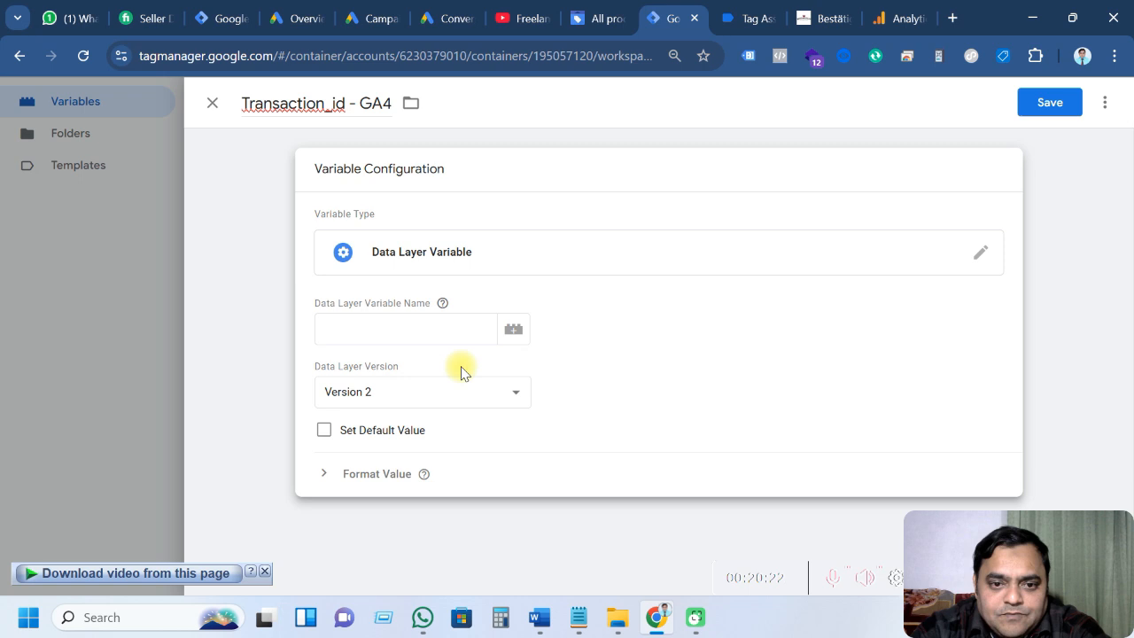
left_click(362, 336)
left_click(728, 18)
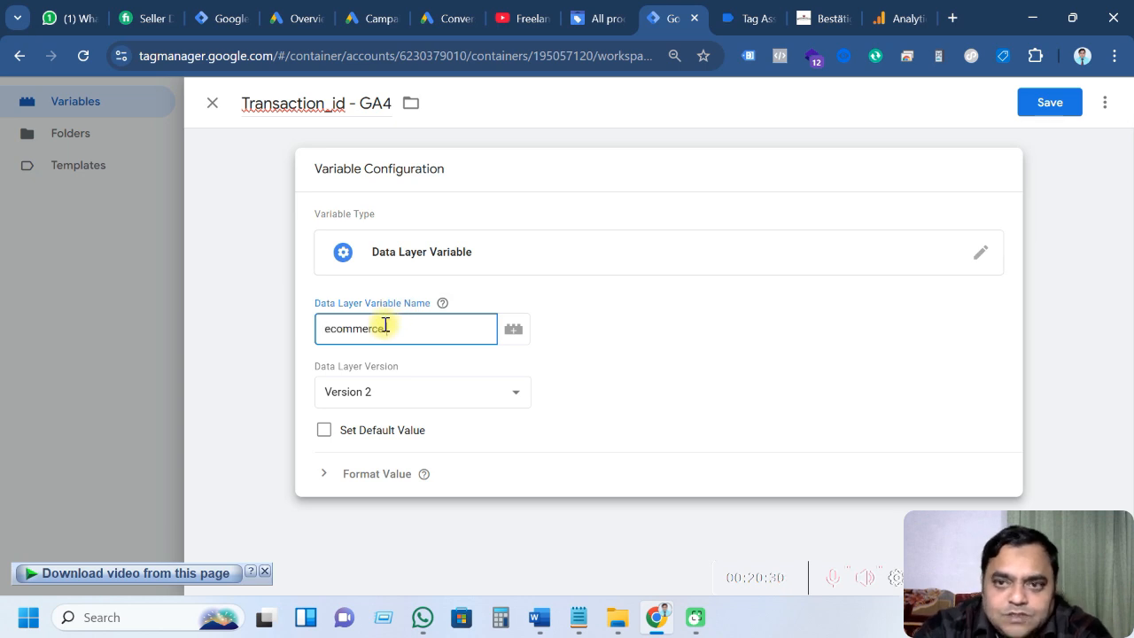
left_click(731, 19)
double_click(308, 309)
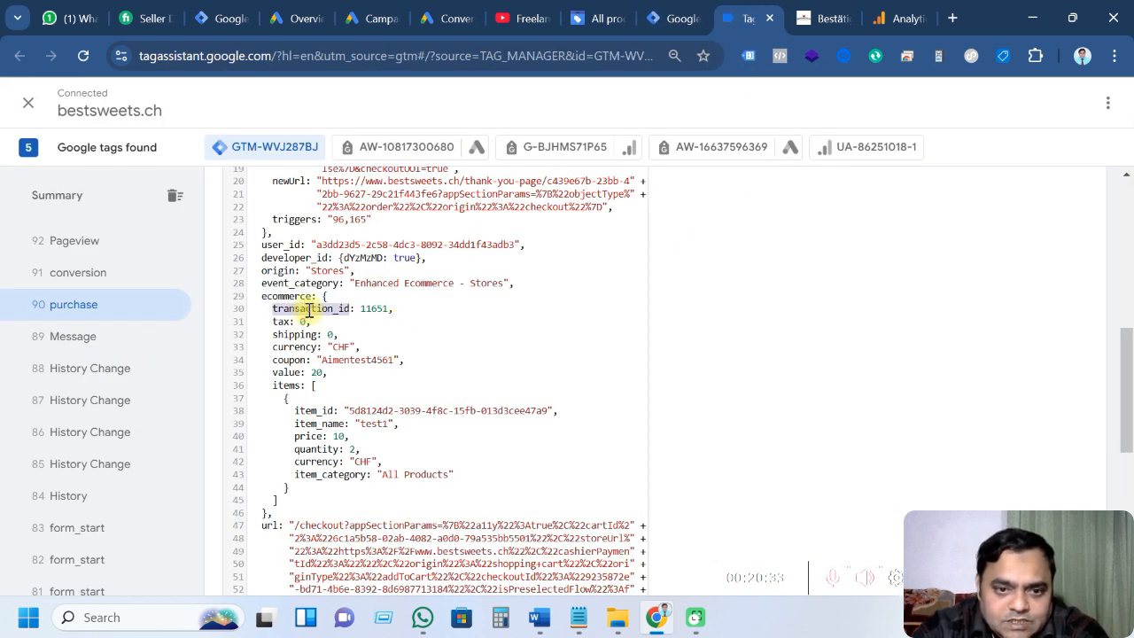
left_click(666, 18)
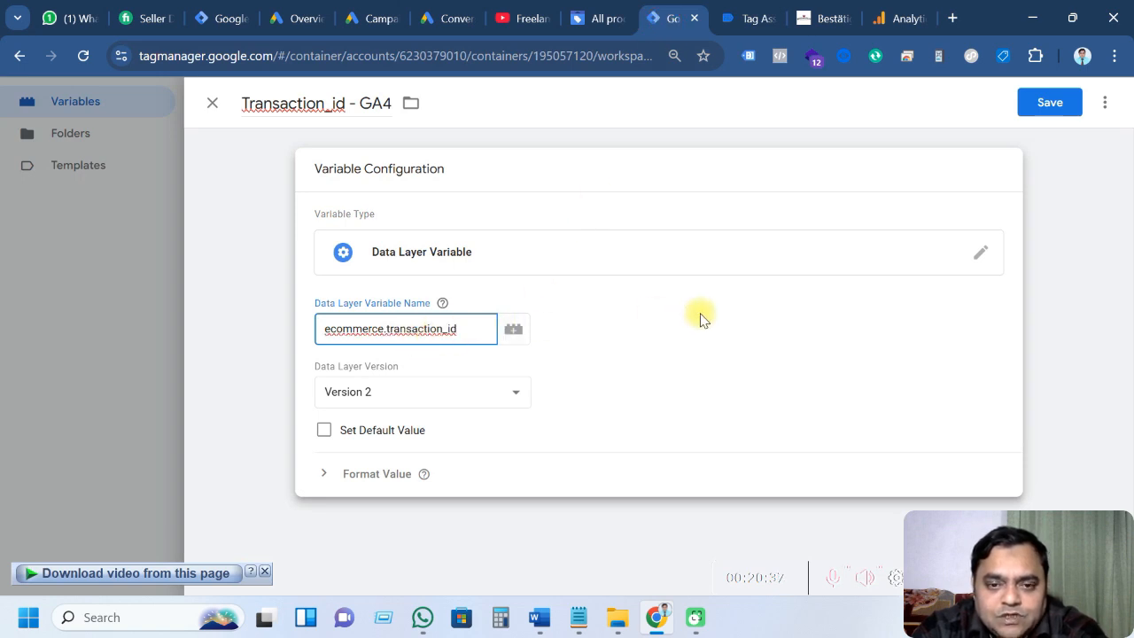
left_click(1020, 102)
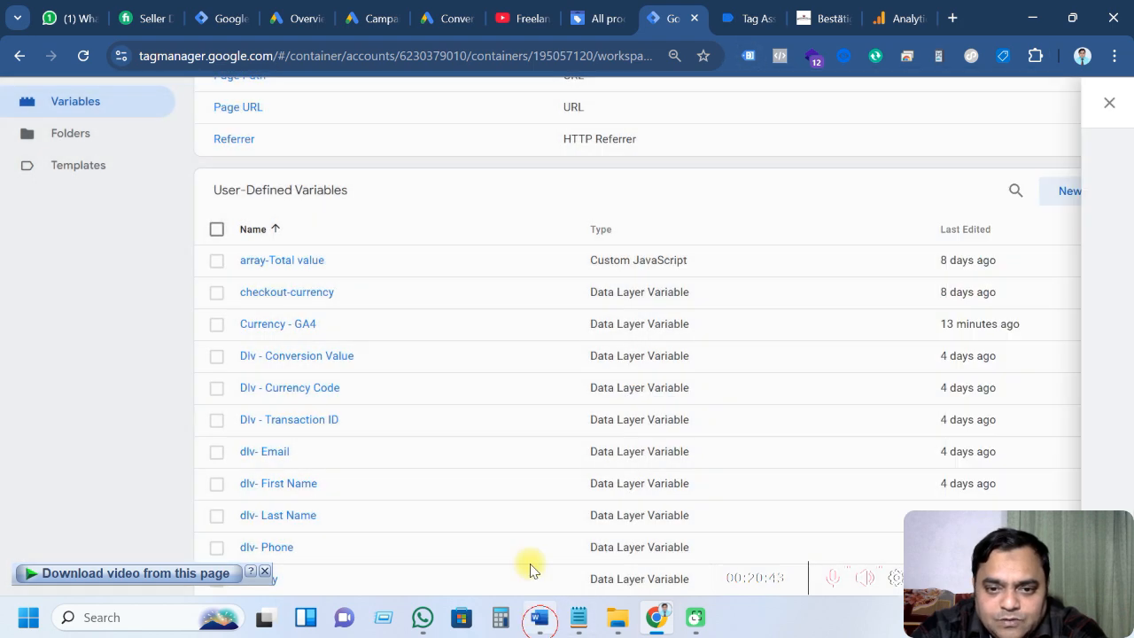
Look up the coupon parameter in the Word table and start another new variable
left_click(540, 618)
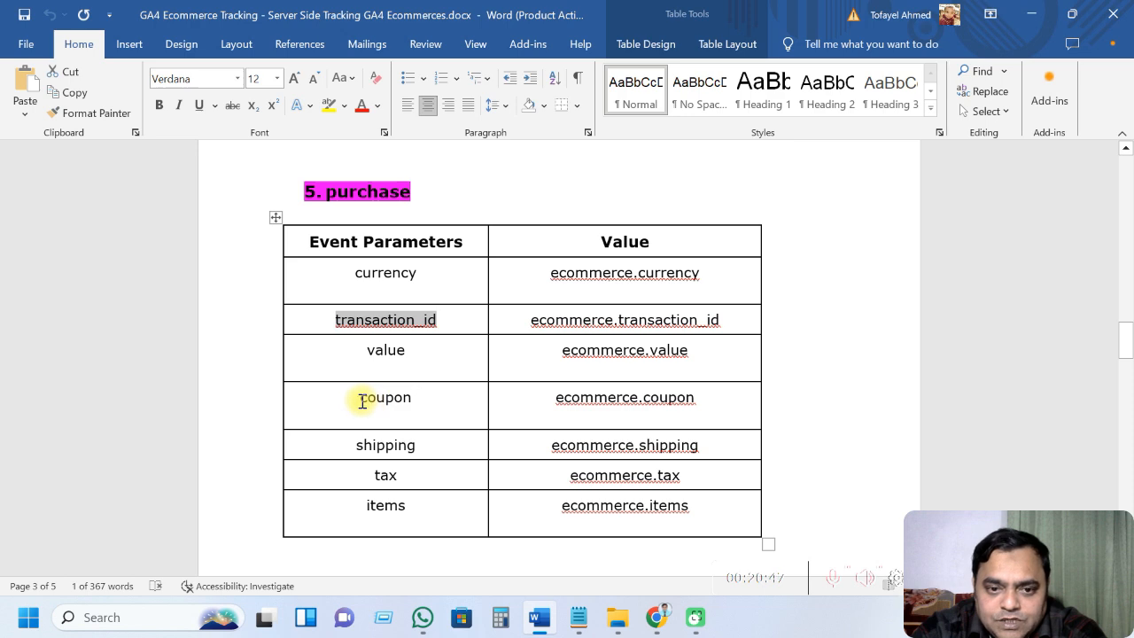
left_click_drag(362, 401, 412, 402)
key("ctrl+c")
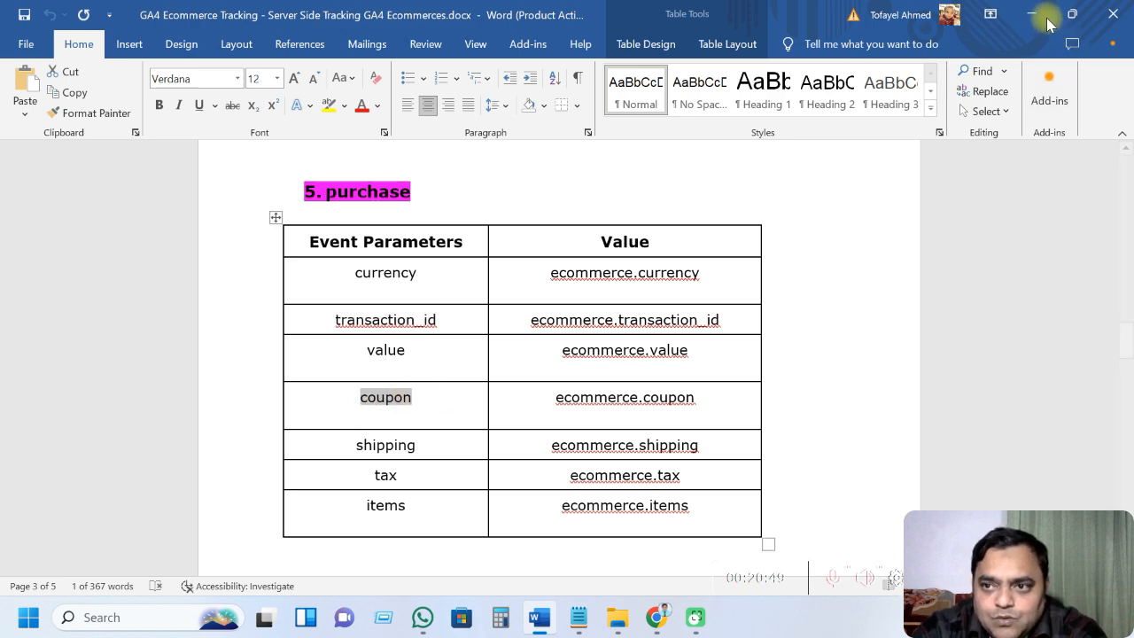
key("alt+Tab")
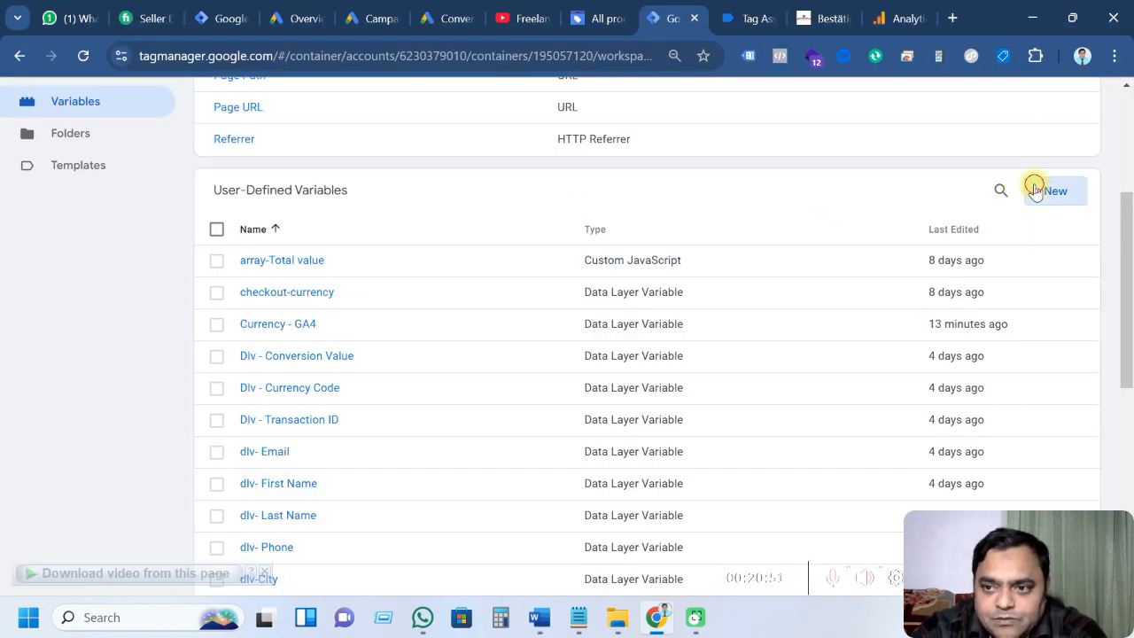
left_click(1037, 190)
Make the new variable a Data Layer Variable titled 'Coupon - GA4'
left_click(659, 250)
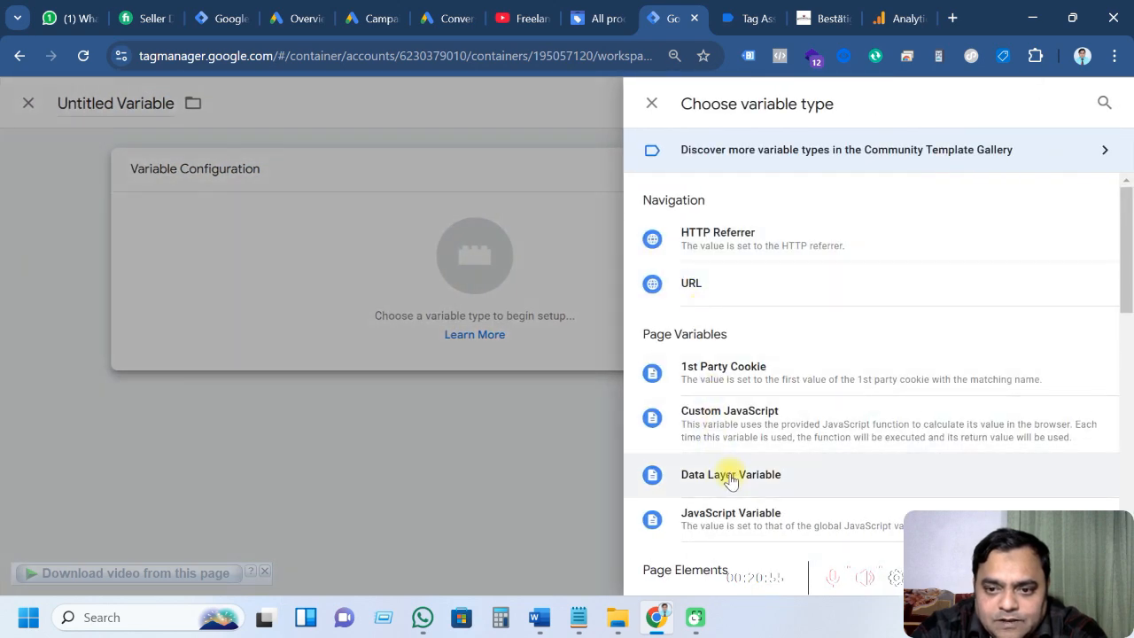
left_click(726, 476)
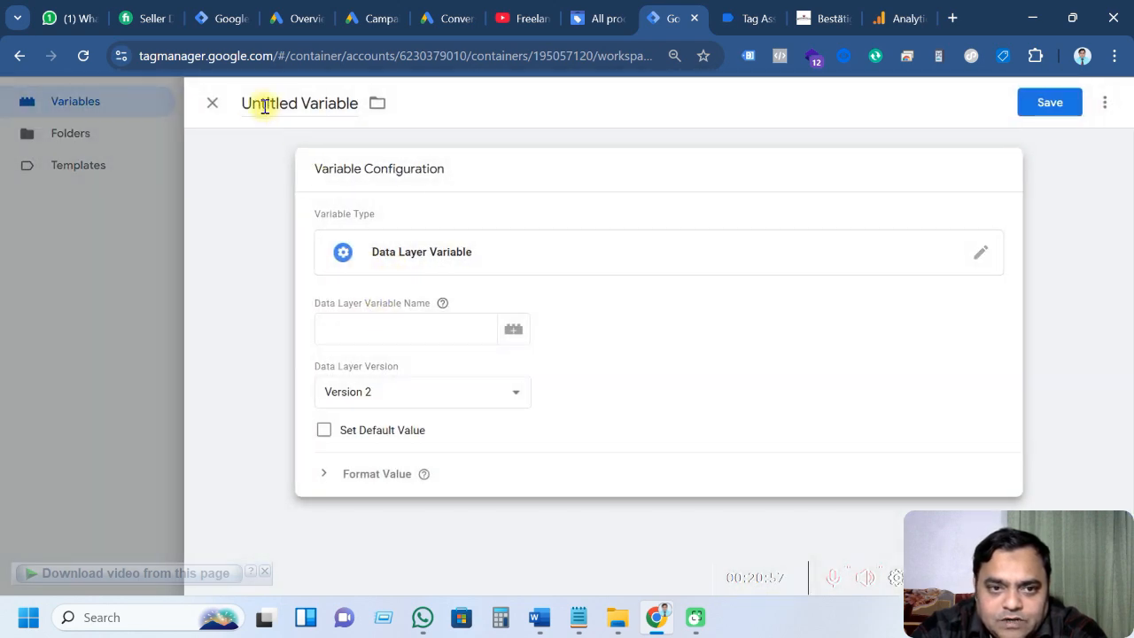
left_click_drag(248, 103, 367, 102)
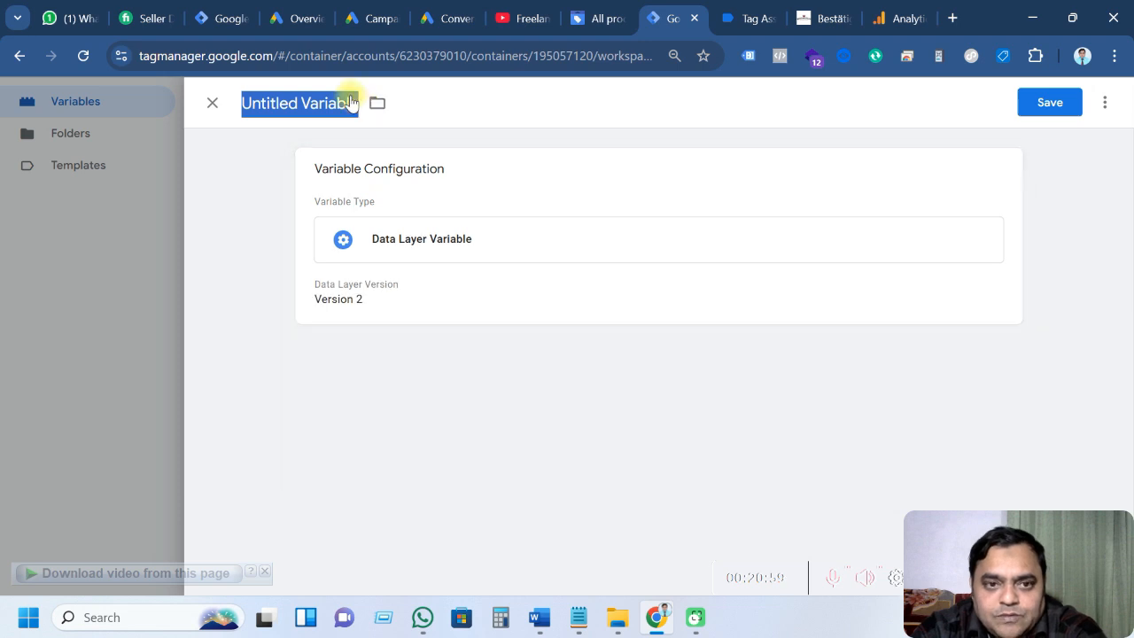
type("coupon")
left_click(249, 105)
key("BackSpace")
type("C")
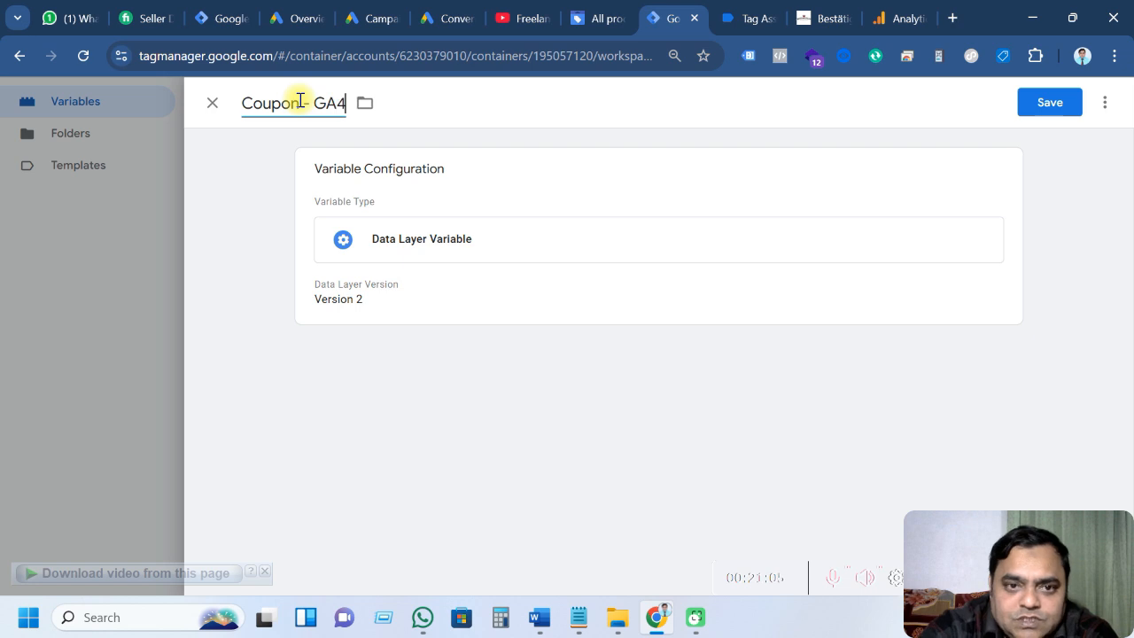
Set the Data Layer Variable Name to ecommerce.coupon and save the variable
left_click(508, 299)
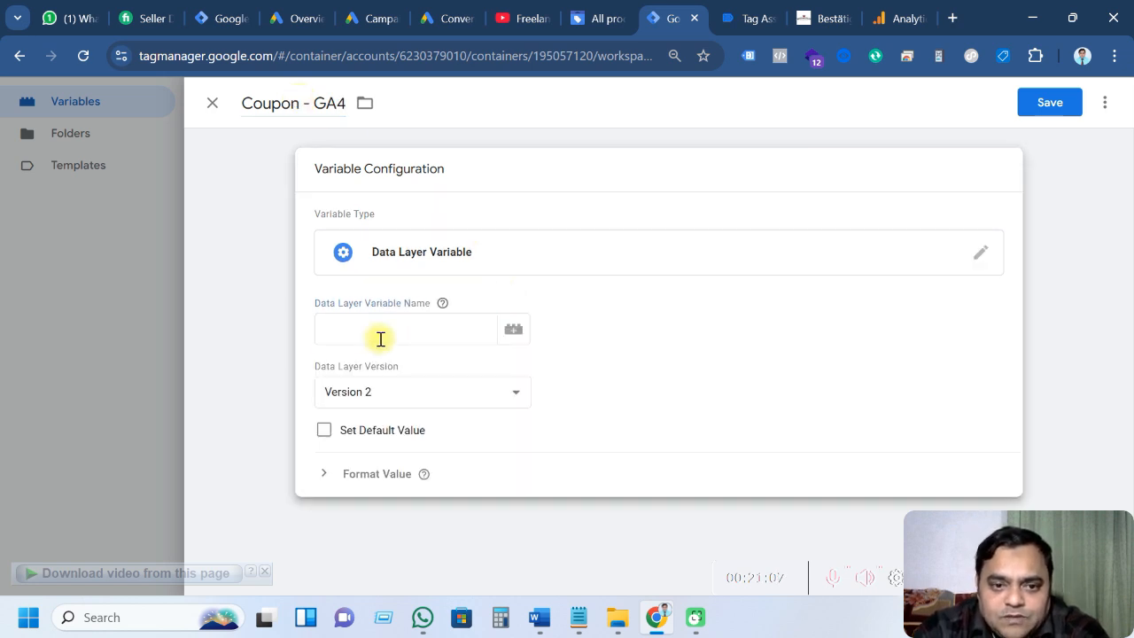
left_click(743, 18)
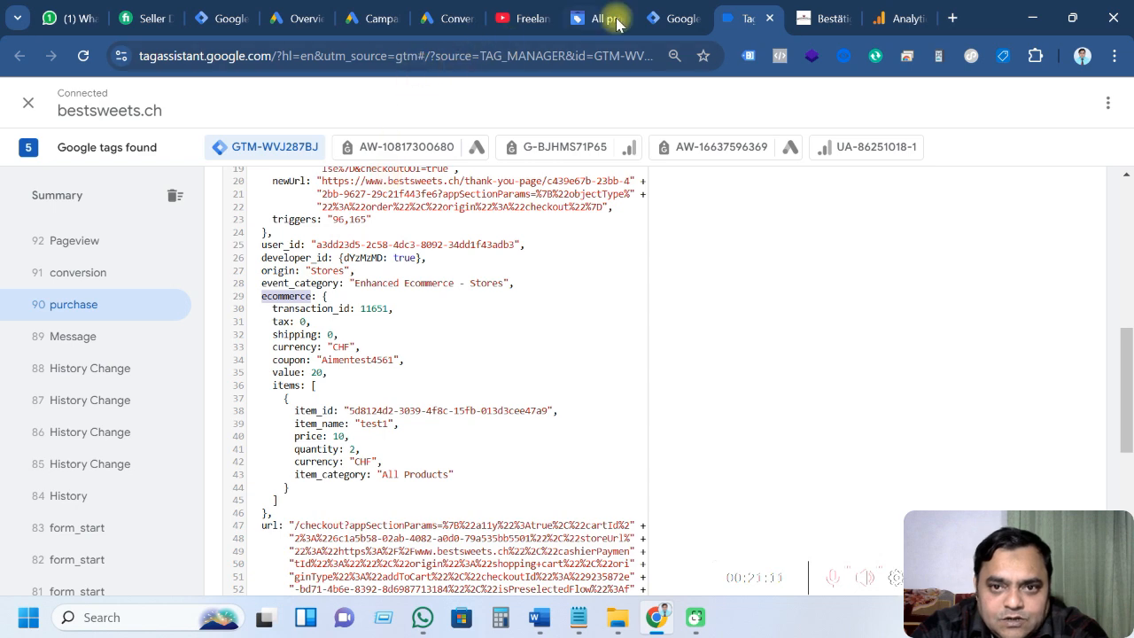
left_click(660, 17)
left_click(392, 323)
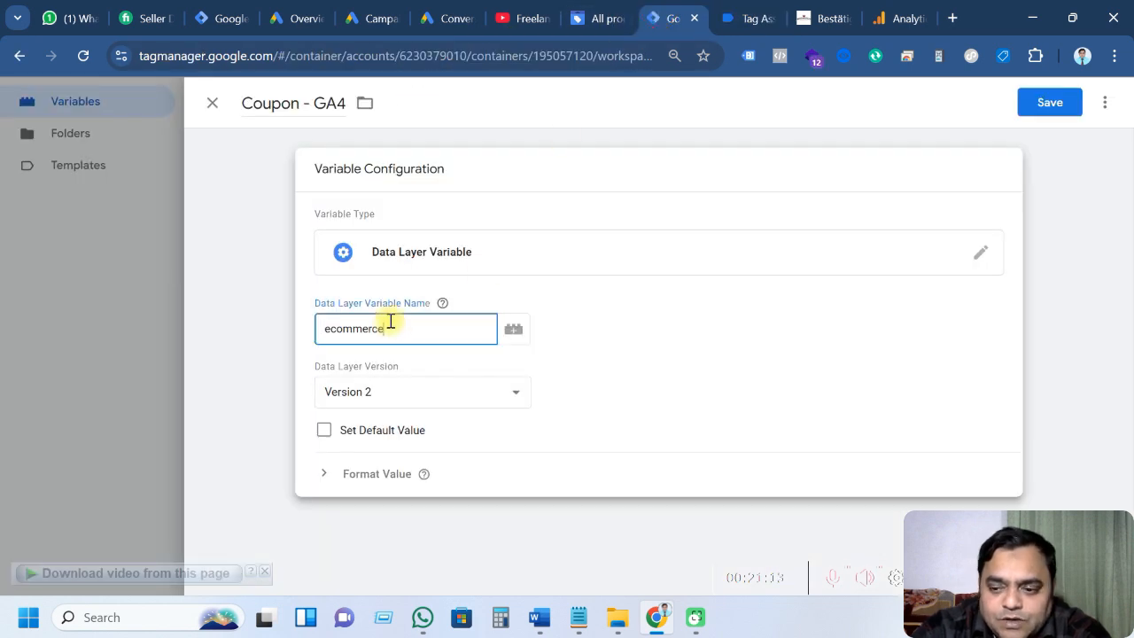
type("ecommerce.")
left_click(741, 23)
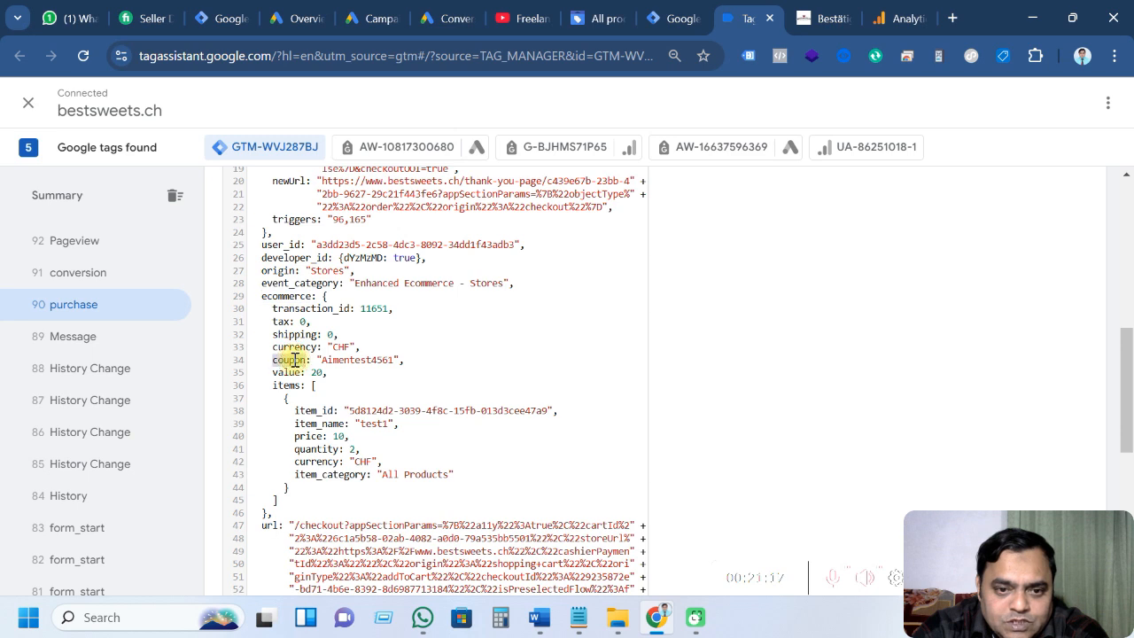
left_click(663, 17)
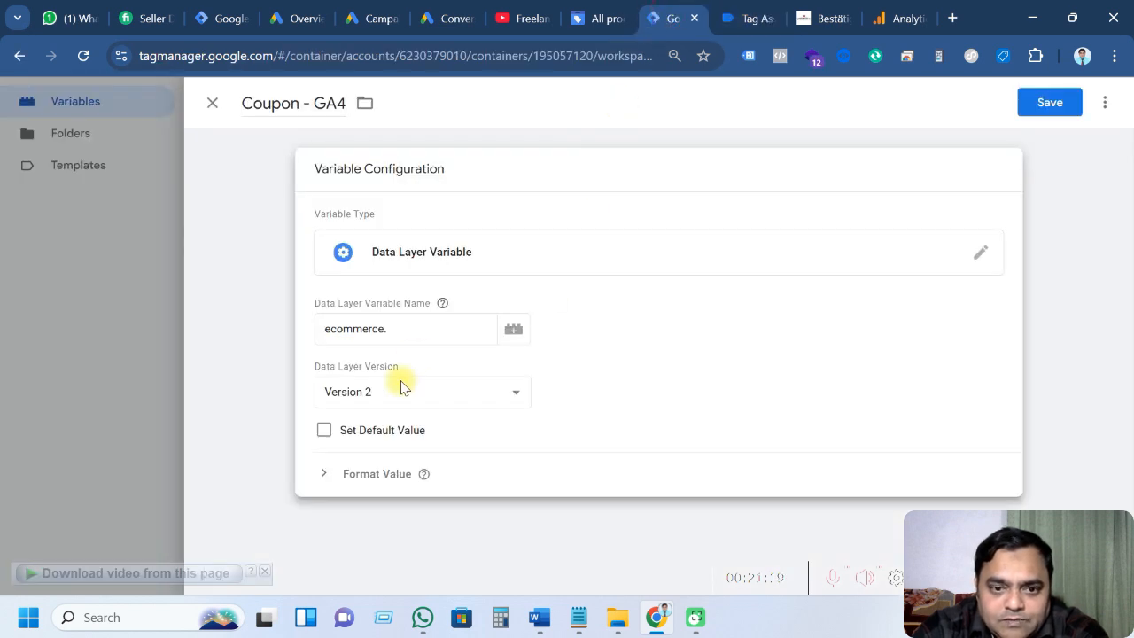
left_click(399, 329)
key("ctrl+v")
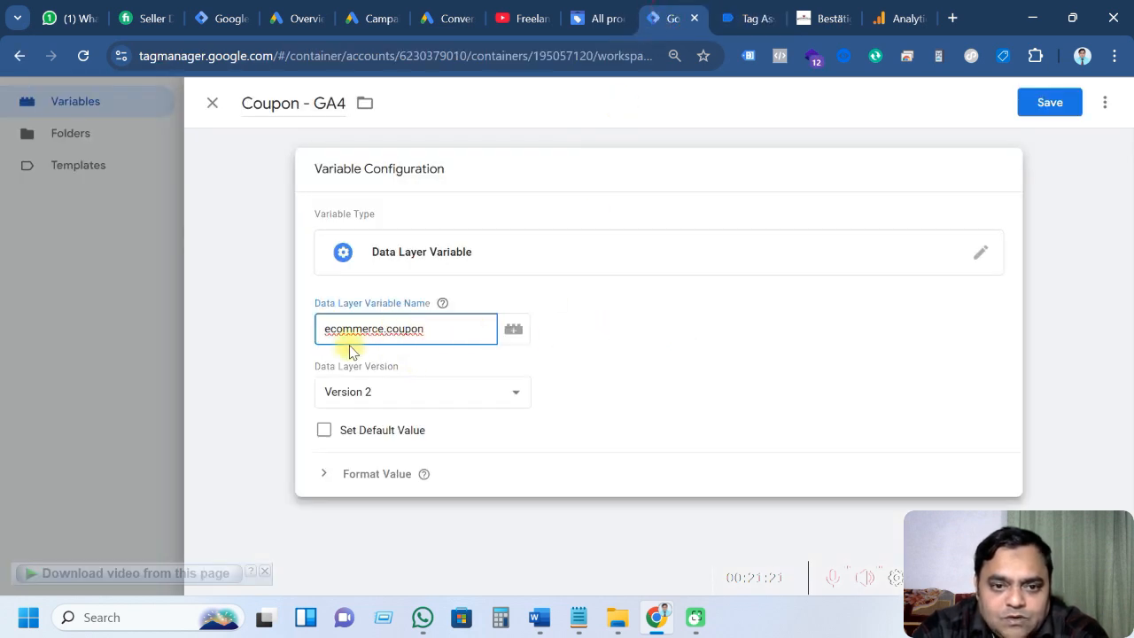
left_click(1042, 103)
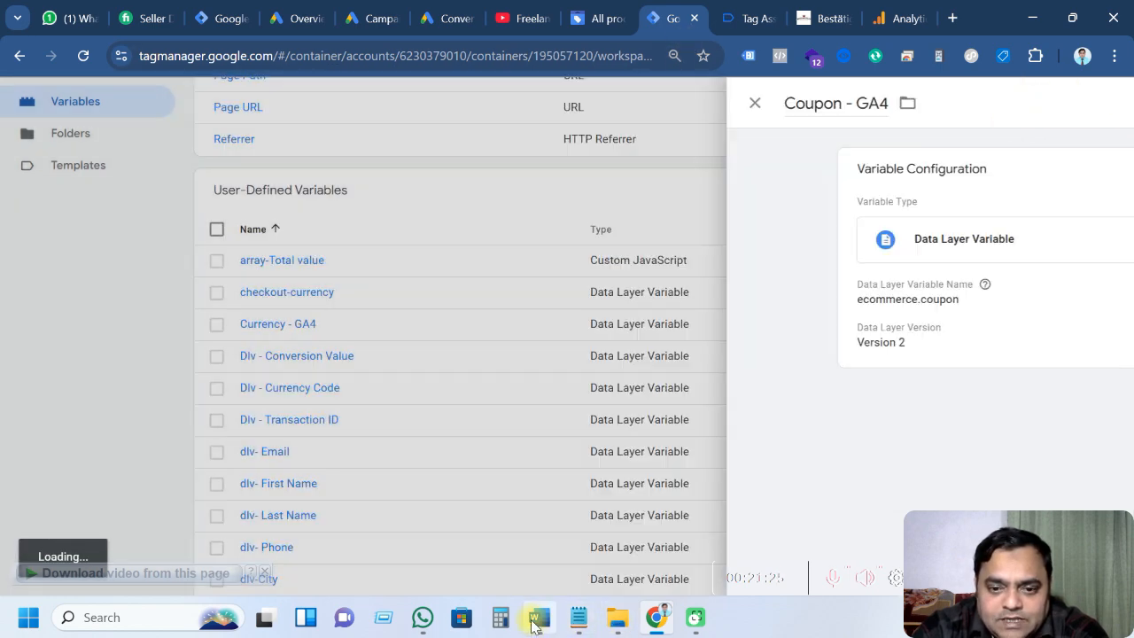
Review the purchase parameter table and data layer, then start another user-defined variable
left_click(536, 619)
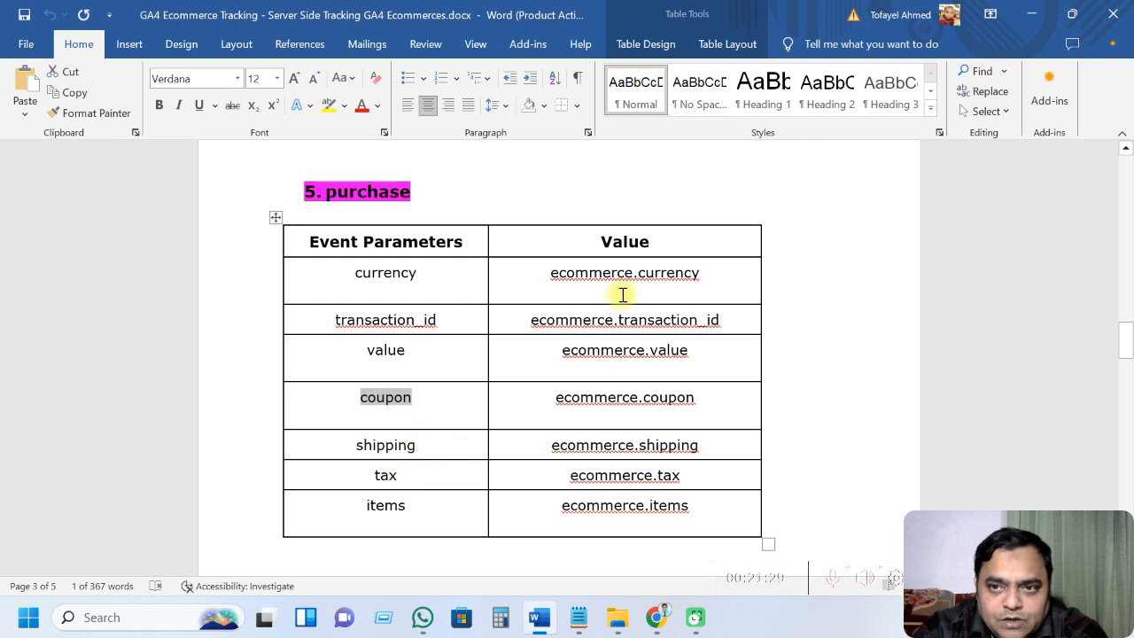
left_click(651, 618)
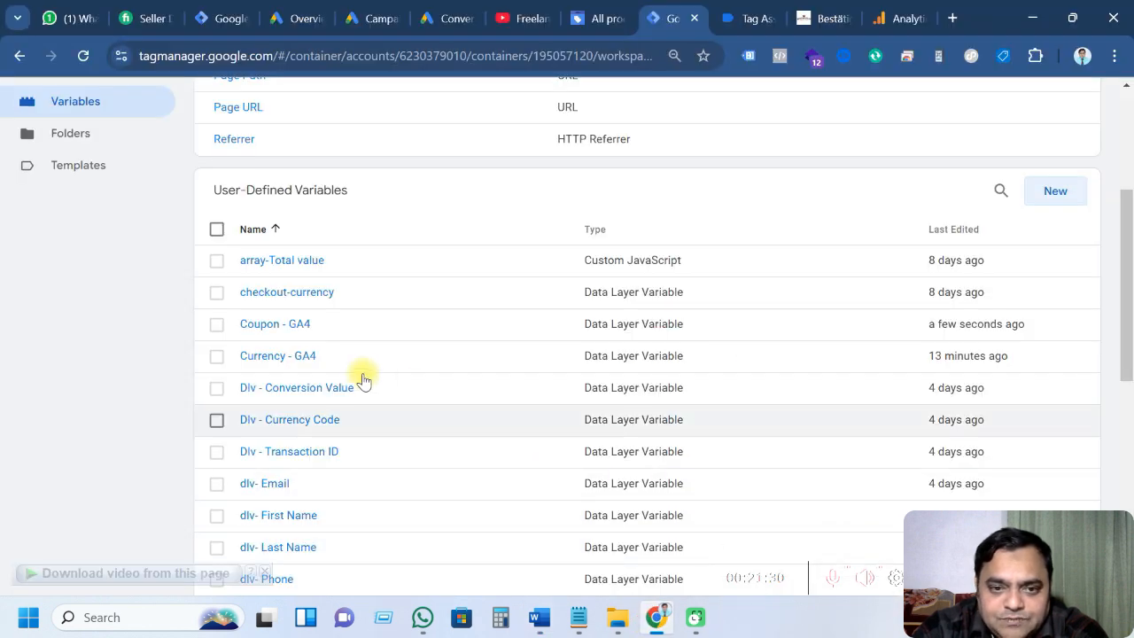
left_click(750, 17)
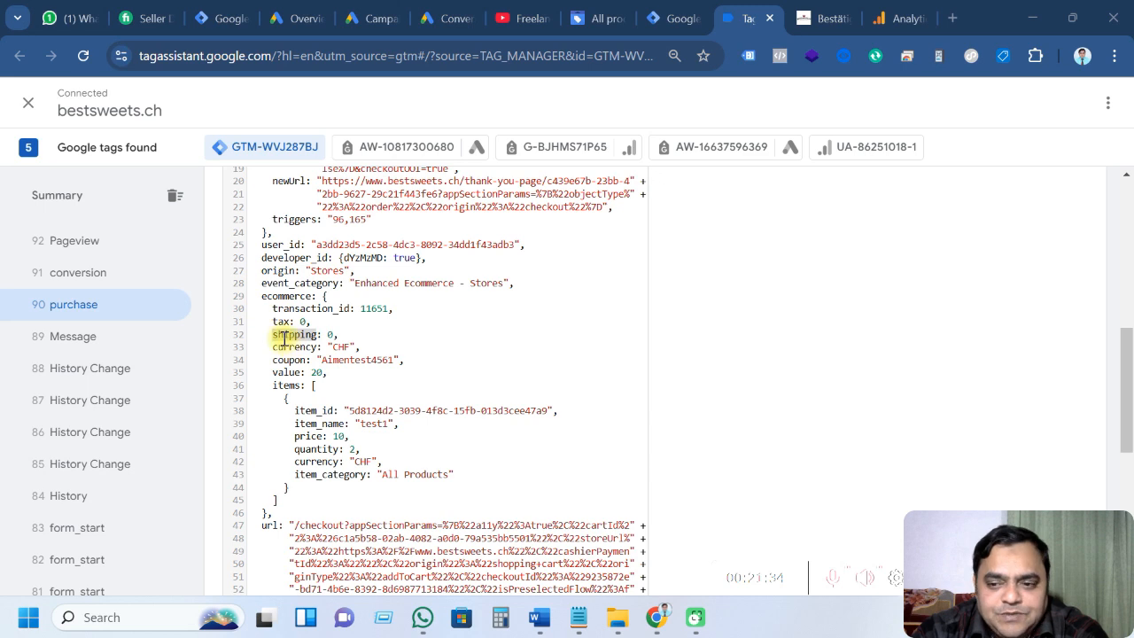
left_click(679, 18)
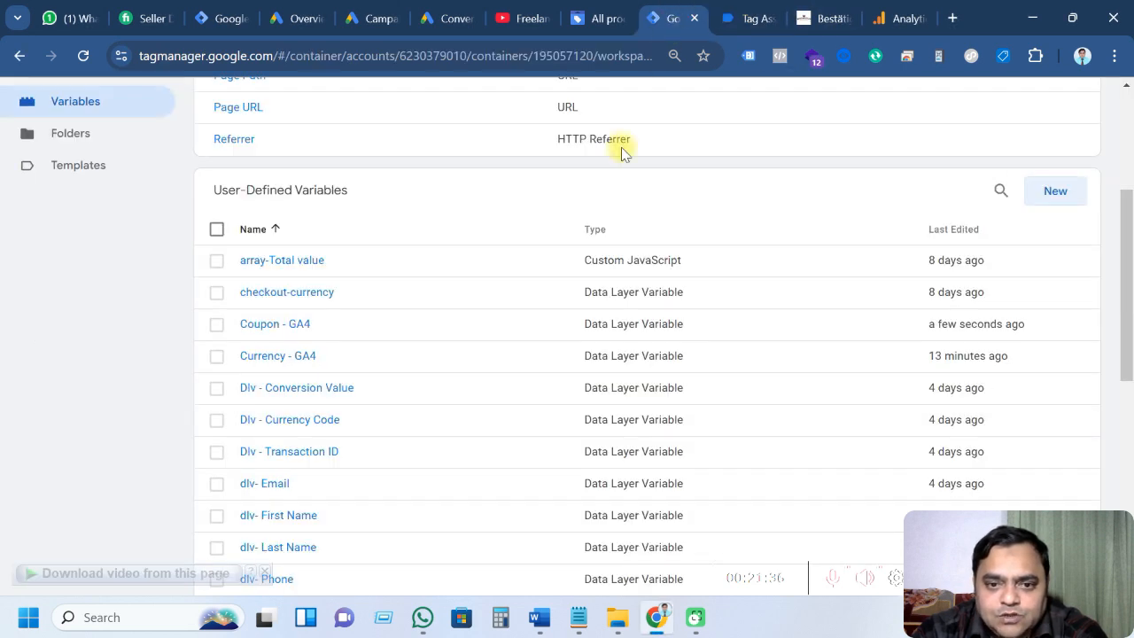
left_click(1046, 192)
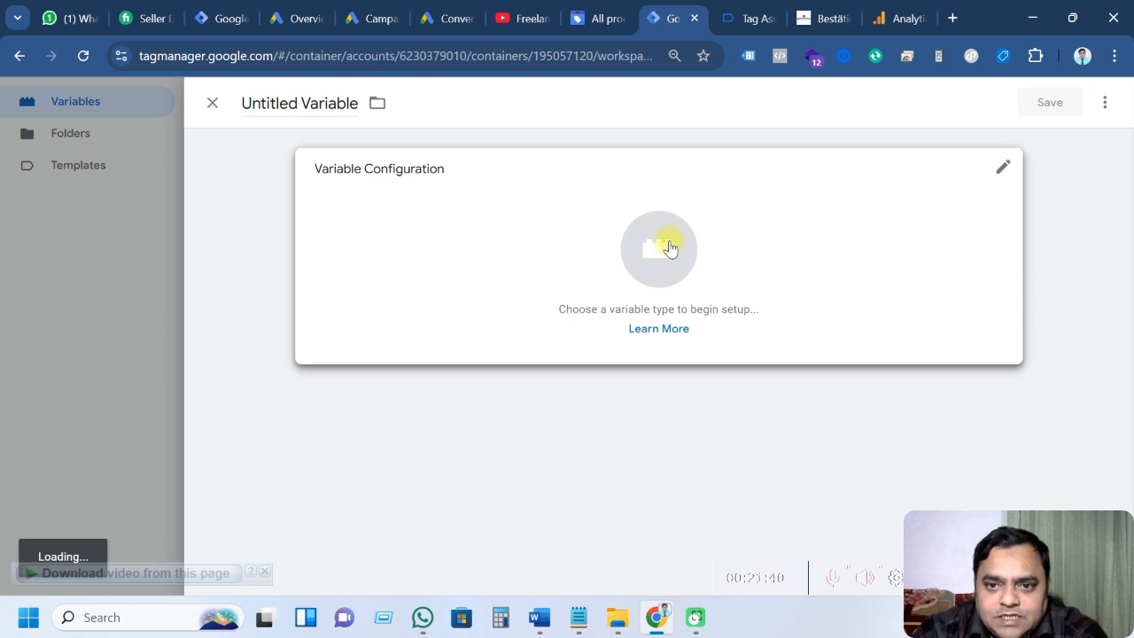
Make the new variable a Data Layer Variable titled 'Shipping - GA4'
left_click(670, 249)
left_click(735, 474)
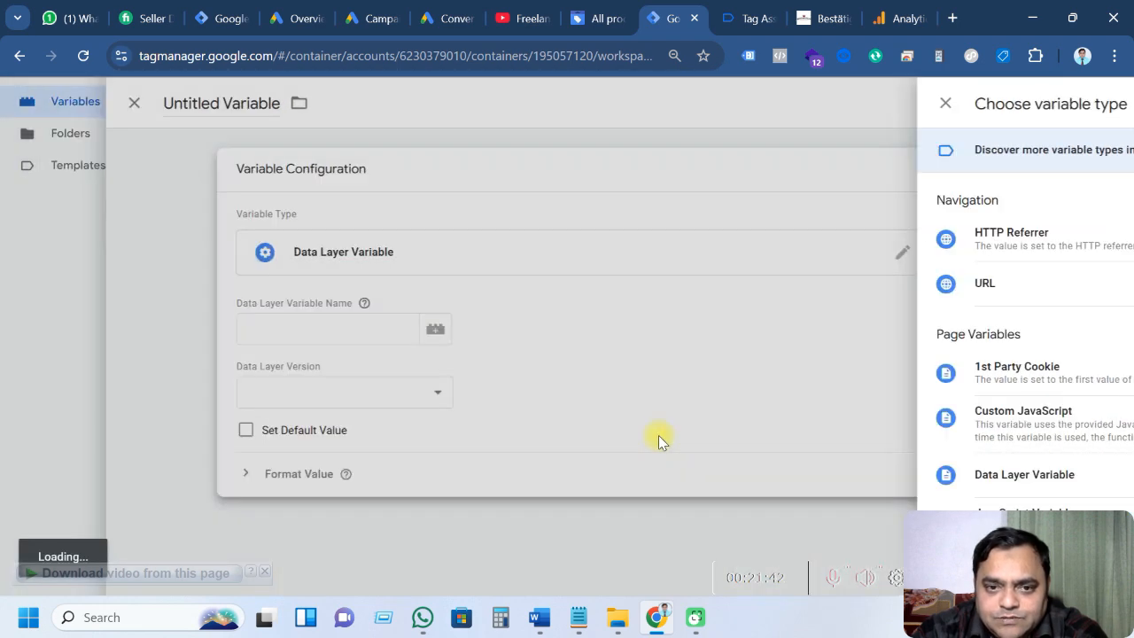
left_click(251, 104)
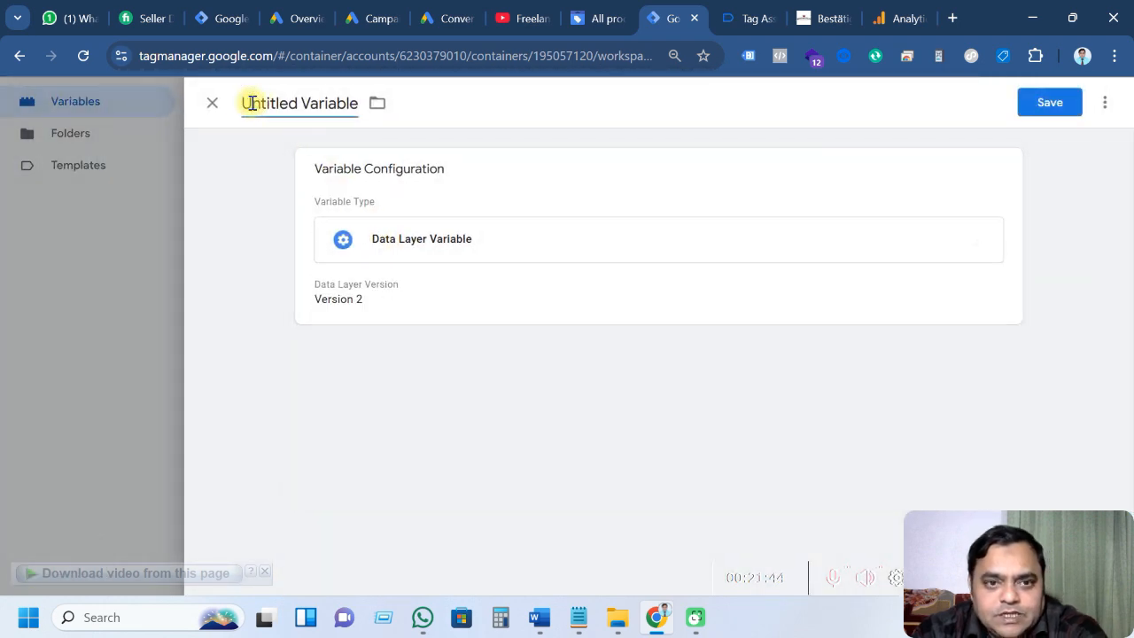
type("shipping")
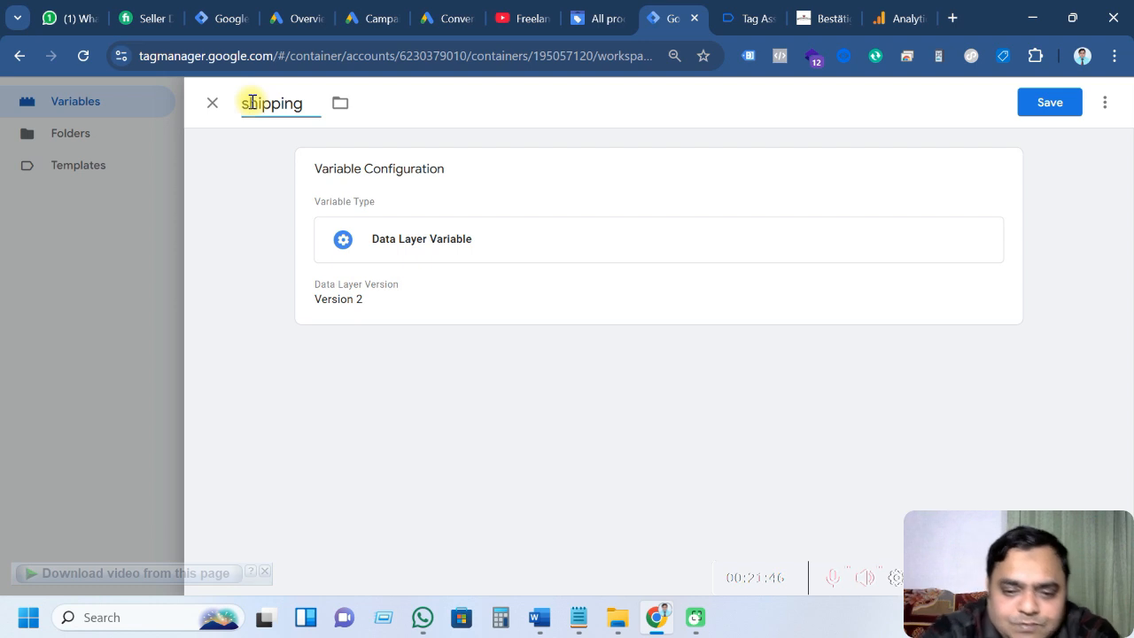
left_click(252, 103)
key("BackSpace")
type("S")
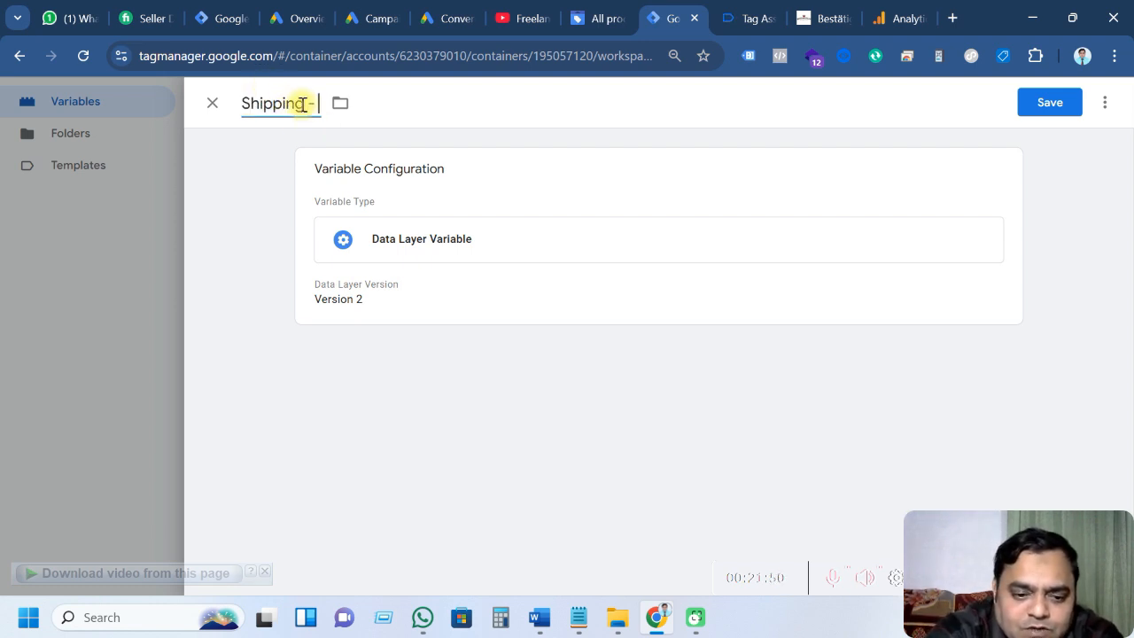
Set the Data Layer Variable Name to ecommerce.shipping and save the variable
left_click(526, 321)
left_click(405, 323)
left_click(749, 18)
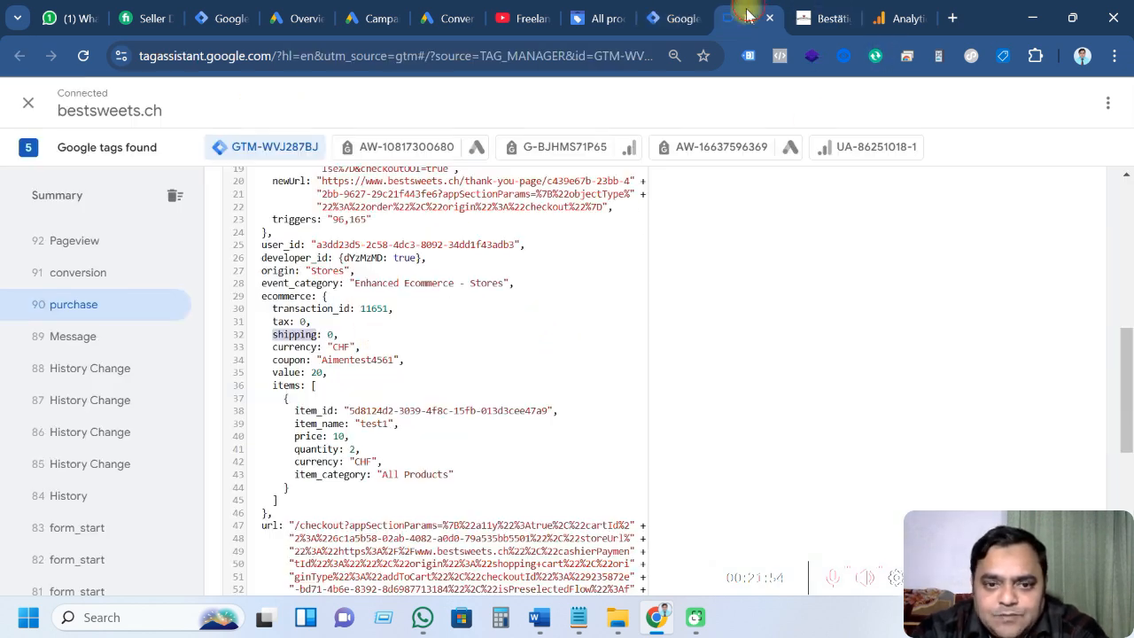
double_click(296, 334)
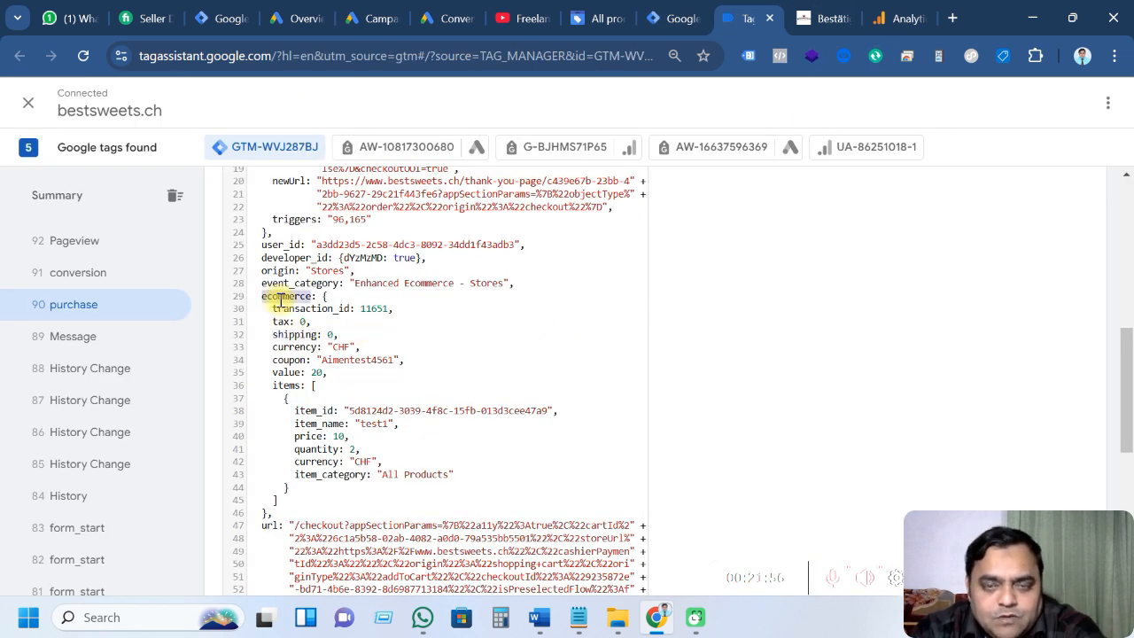
left_click(671, 18)
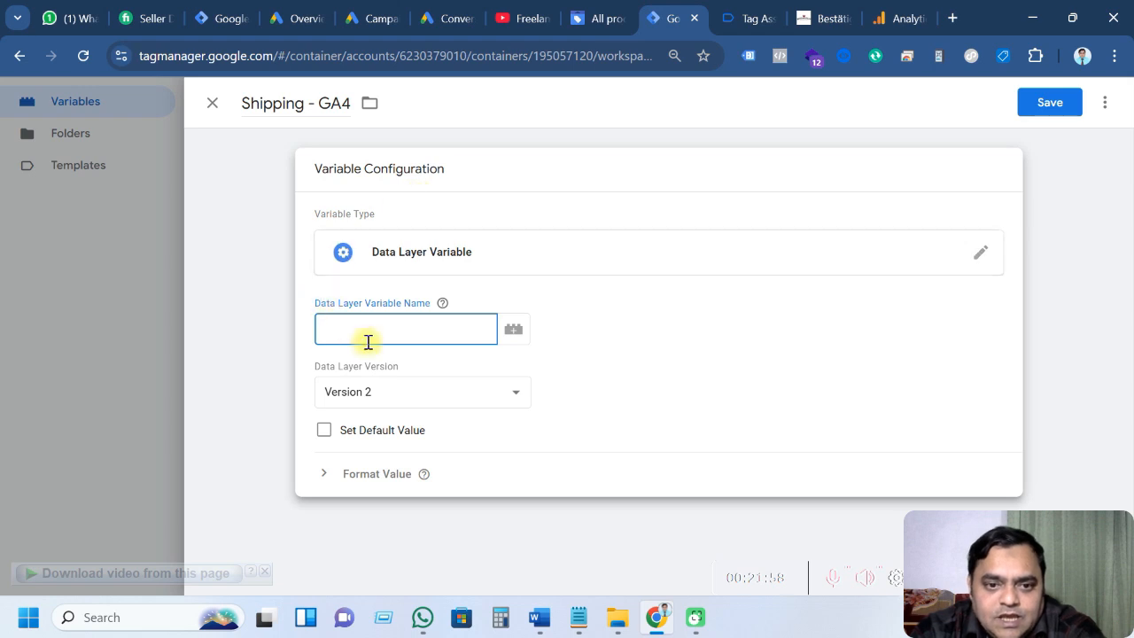
type("ecommerce.")
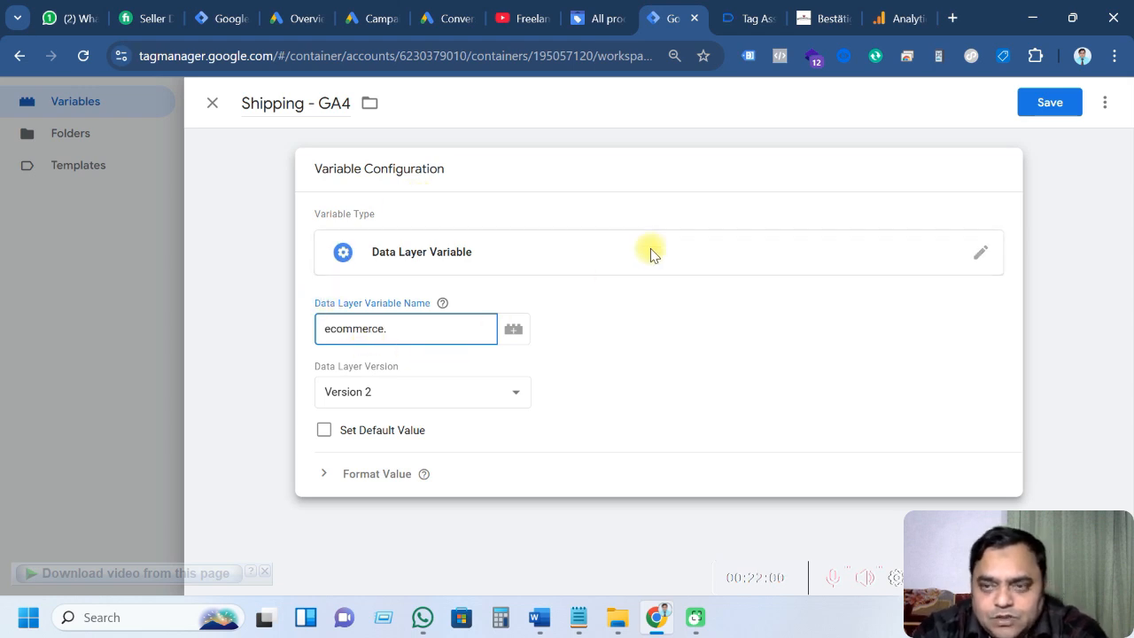
left_click(743, 18)
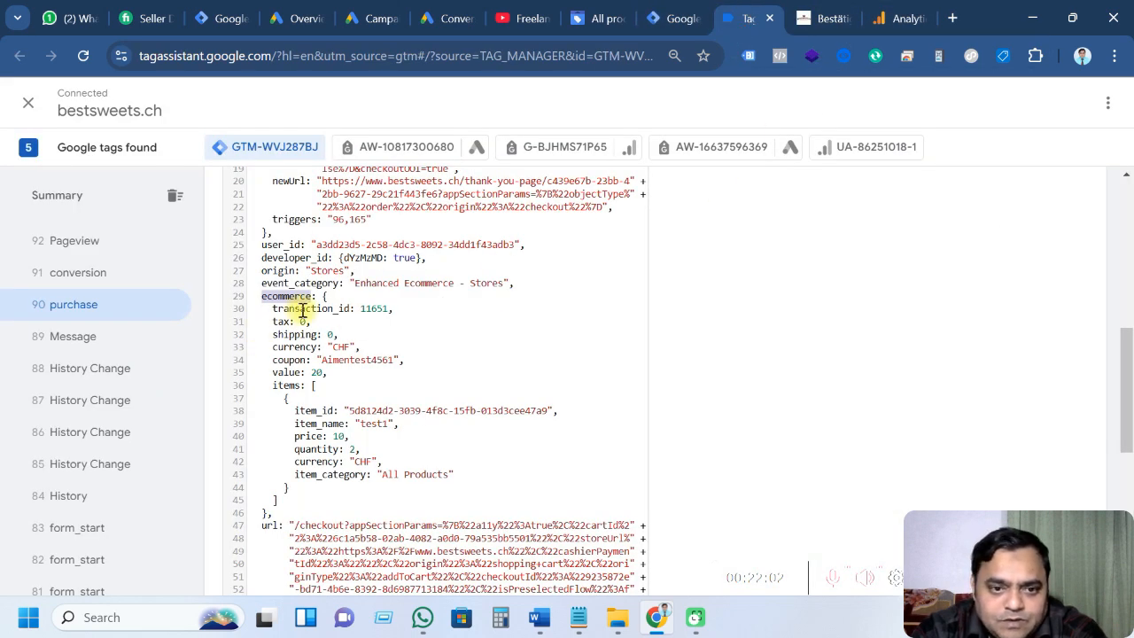
double_click(293, 334)
key("ctrl+c")
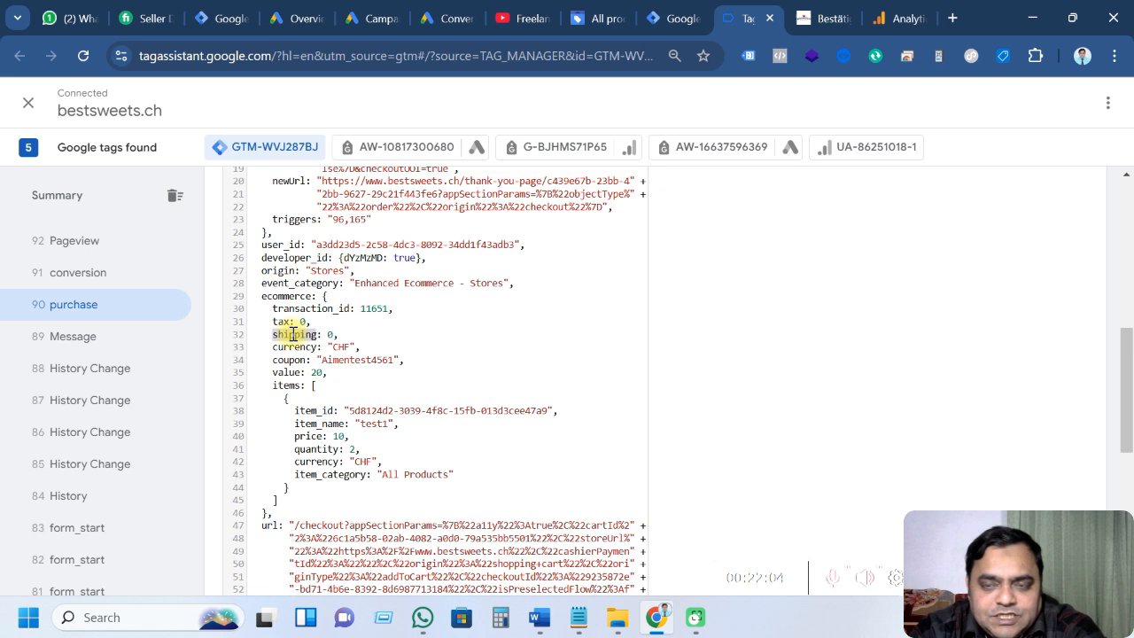
left_click(670, 17)
key("ctrl+v")
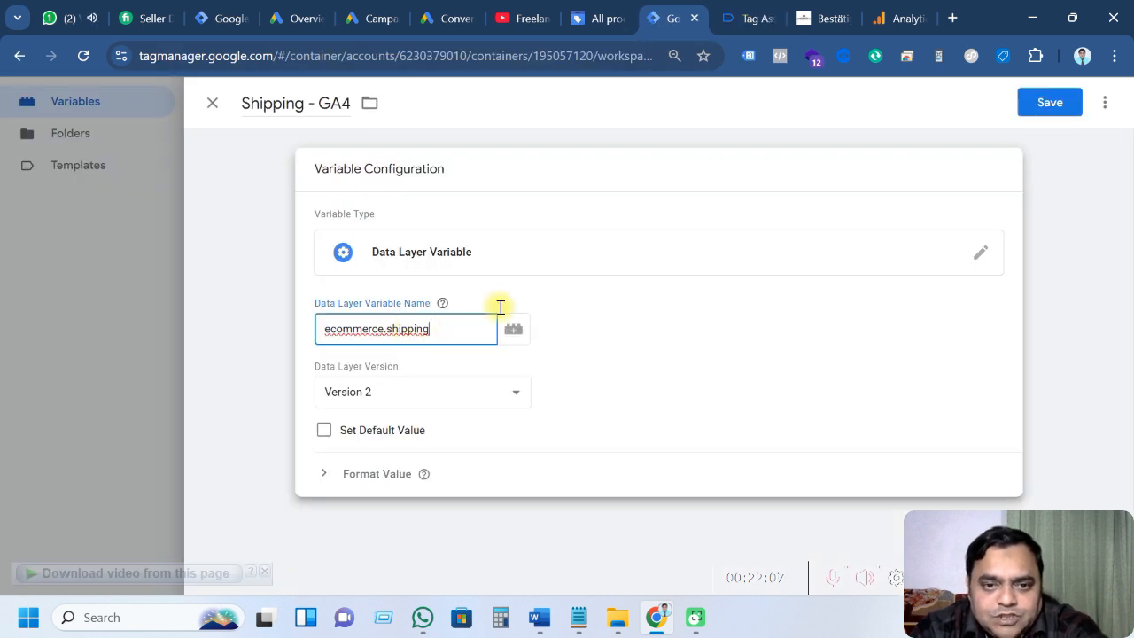
left_click(1042, 118)
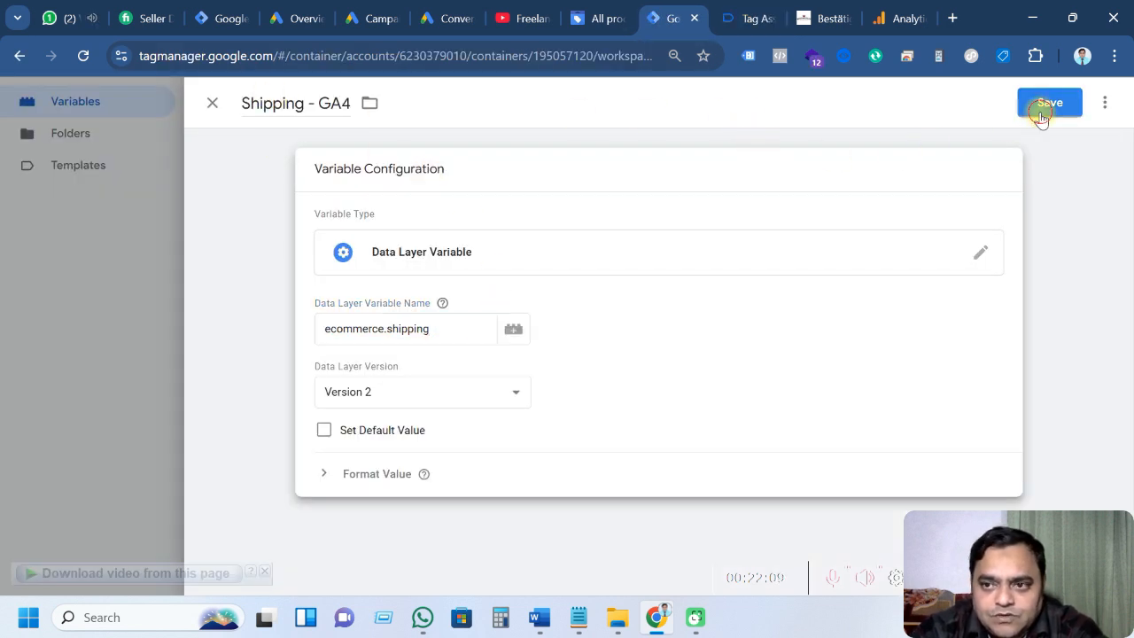
Select the tax parameter name in the Word purchase parameter table
left_click(536, 625)
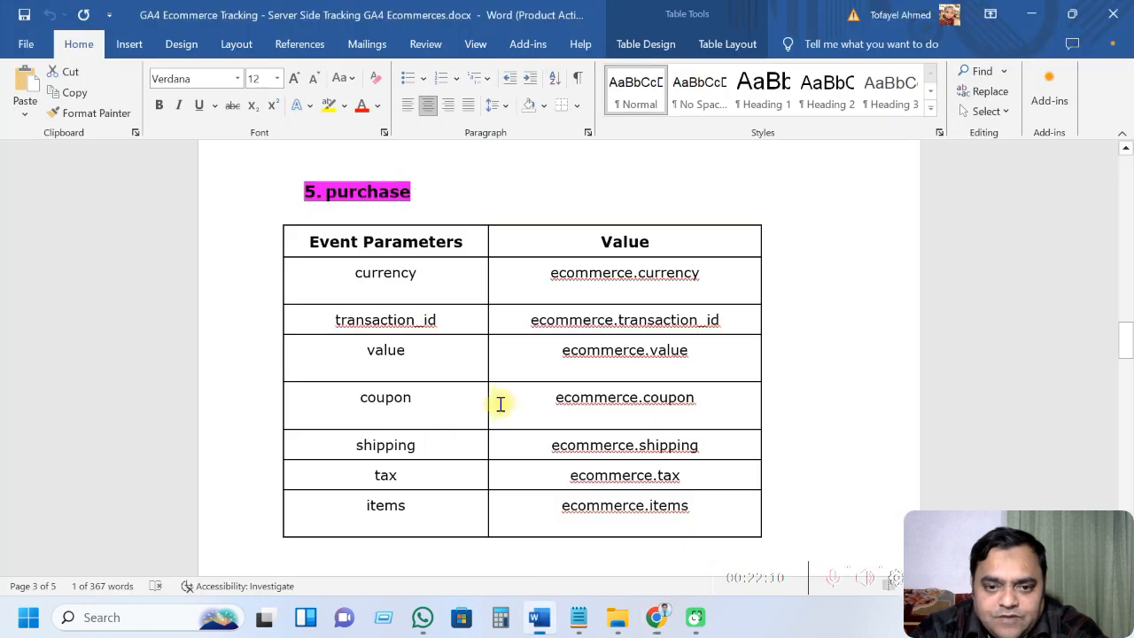
double_click(386, 397)
scroll(433, 453, "down", 1)
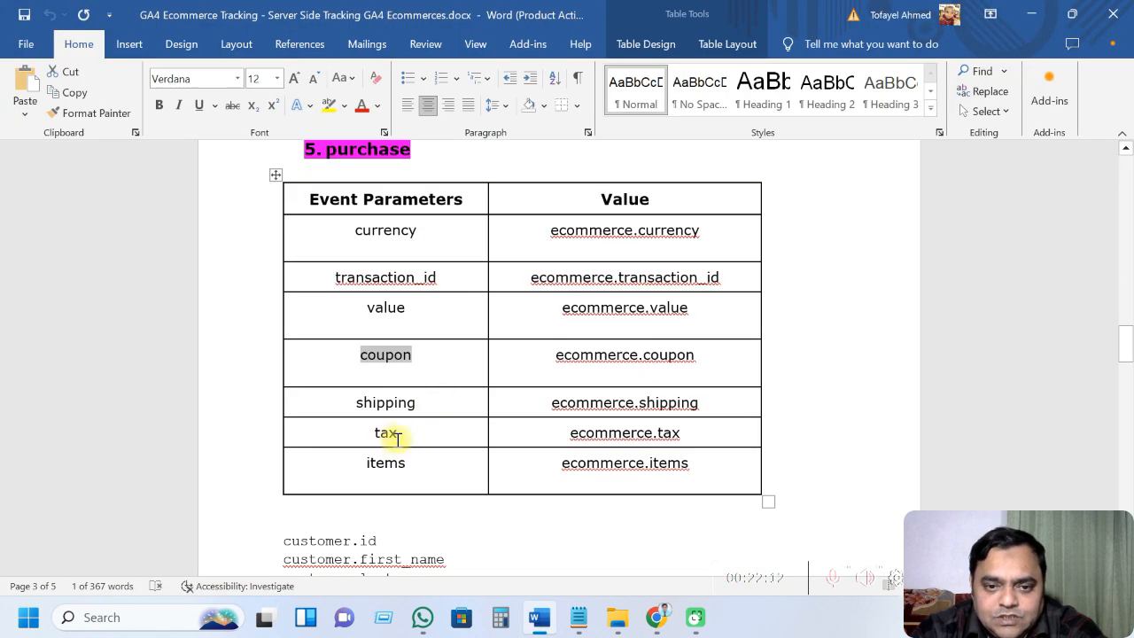
triple_click(387, 436)
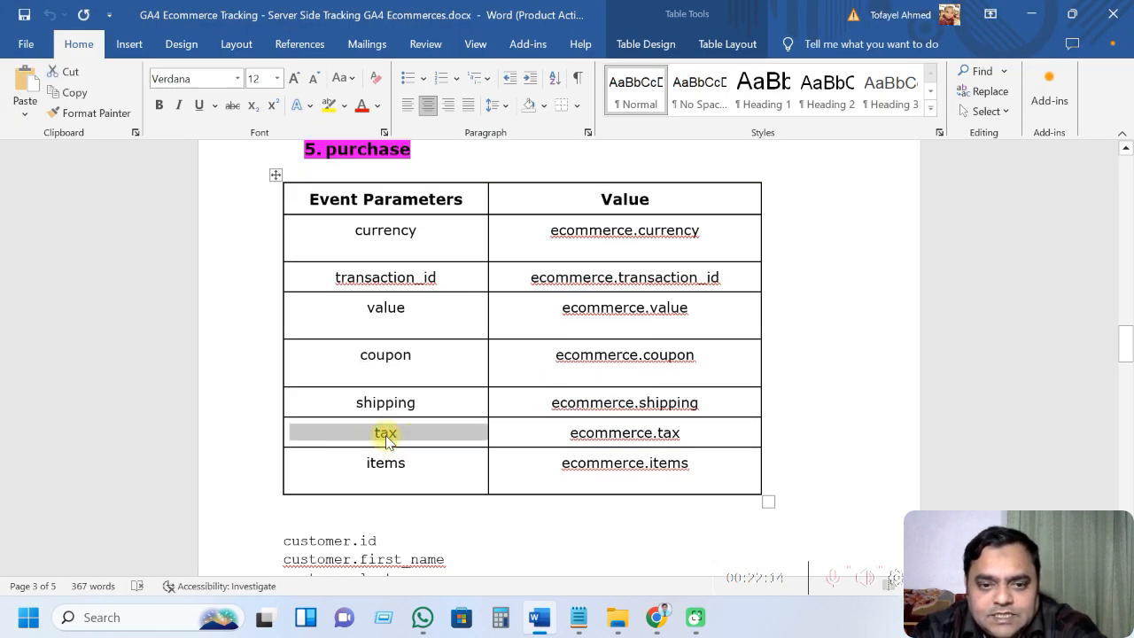
left_click(412, 435)
left_click_drag(406, 433, 380, 434)
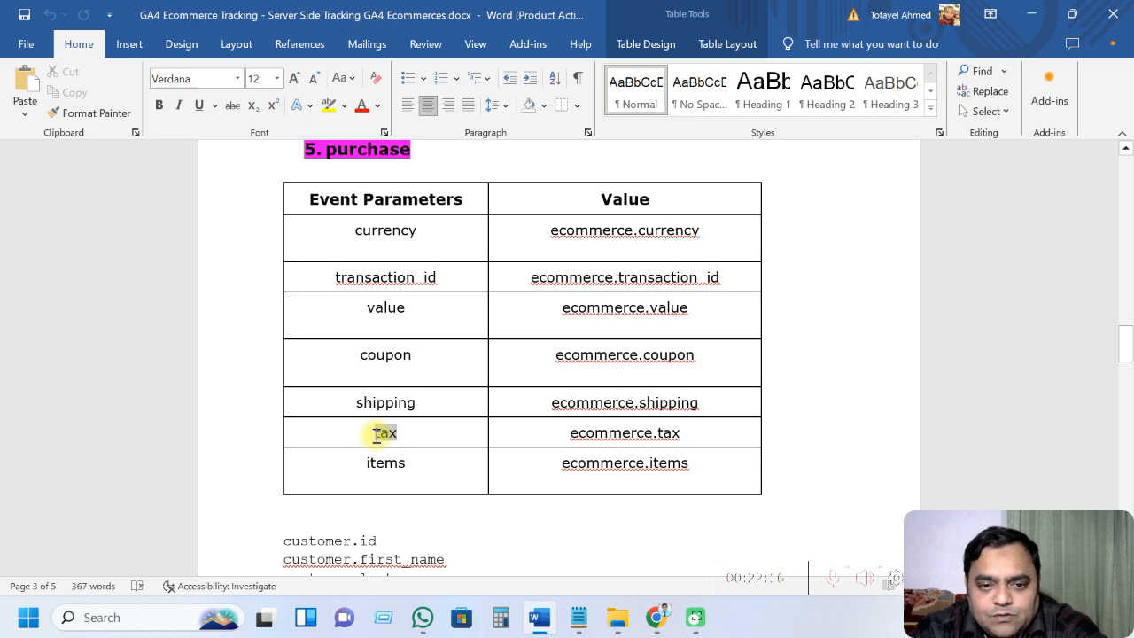
Create another Data Layer Variable and title it 'Tax - GA4'
key("alt+Tab")
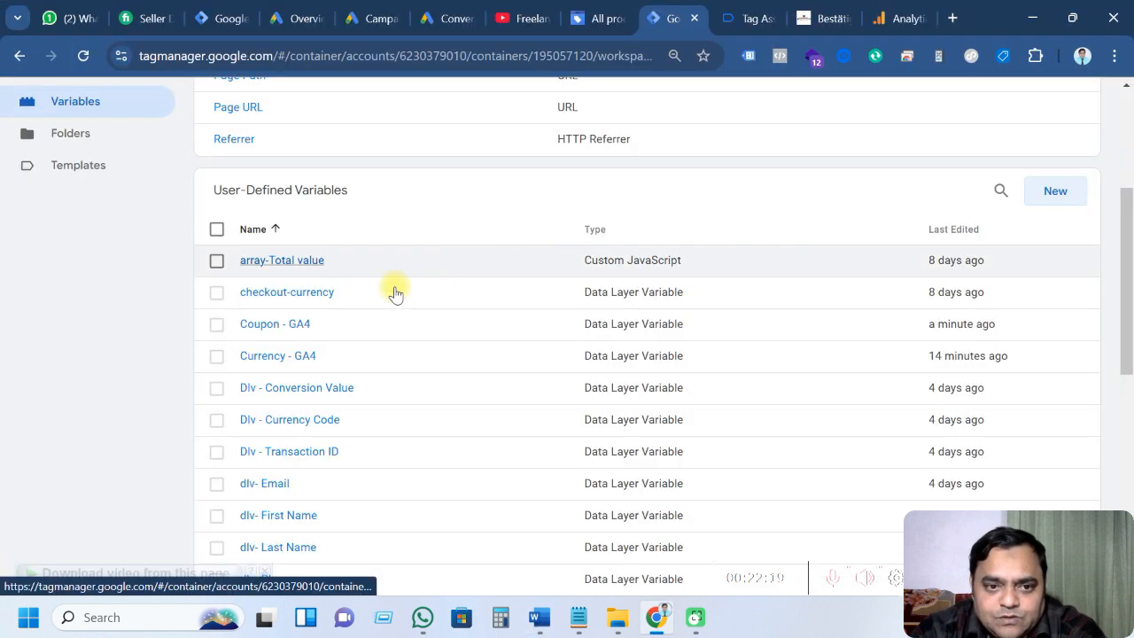
left_click(1033, 191)
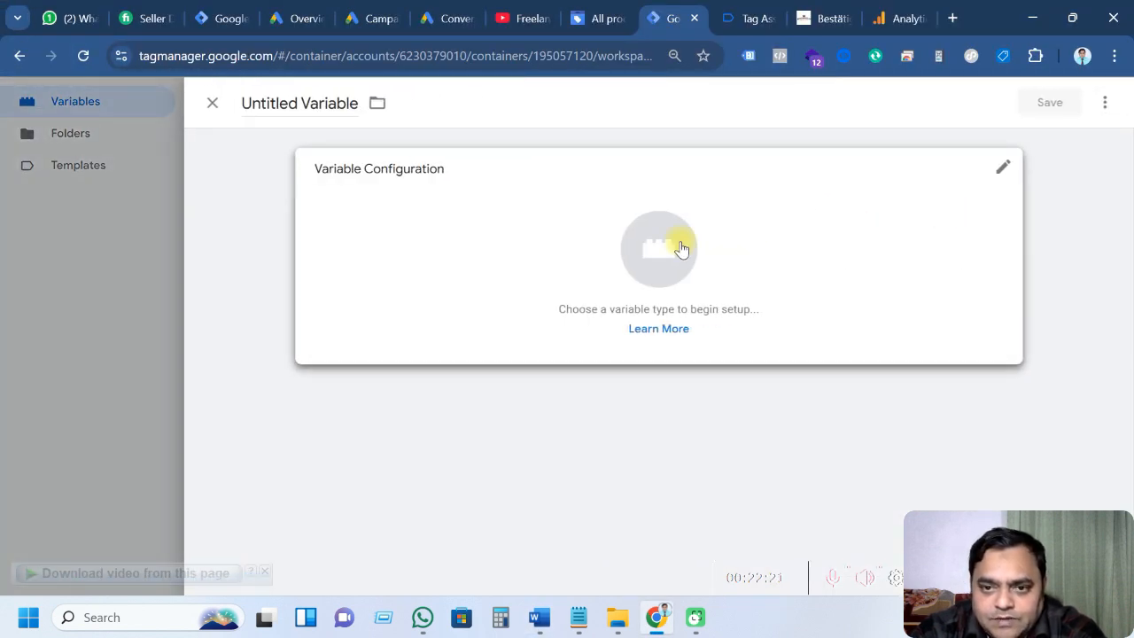
left_click(680, 247)
scroll(754, 362, "down", 3)
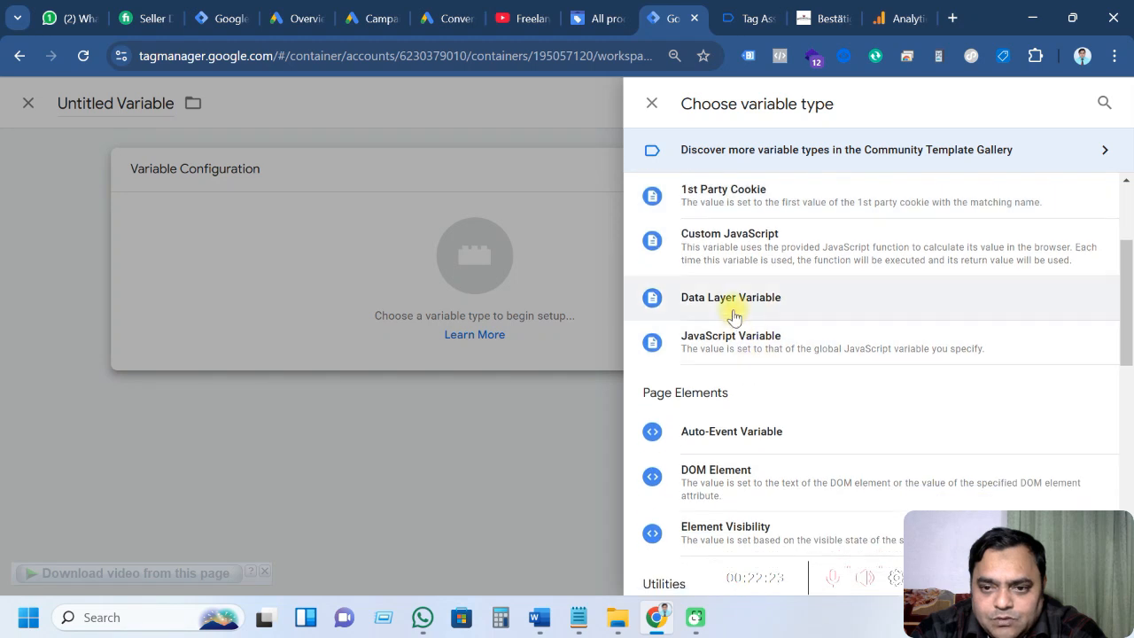
left_click(722, 306)
left_click_drag(246, 103, 353, 103)
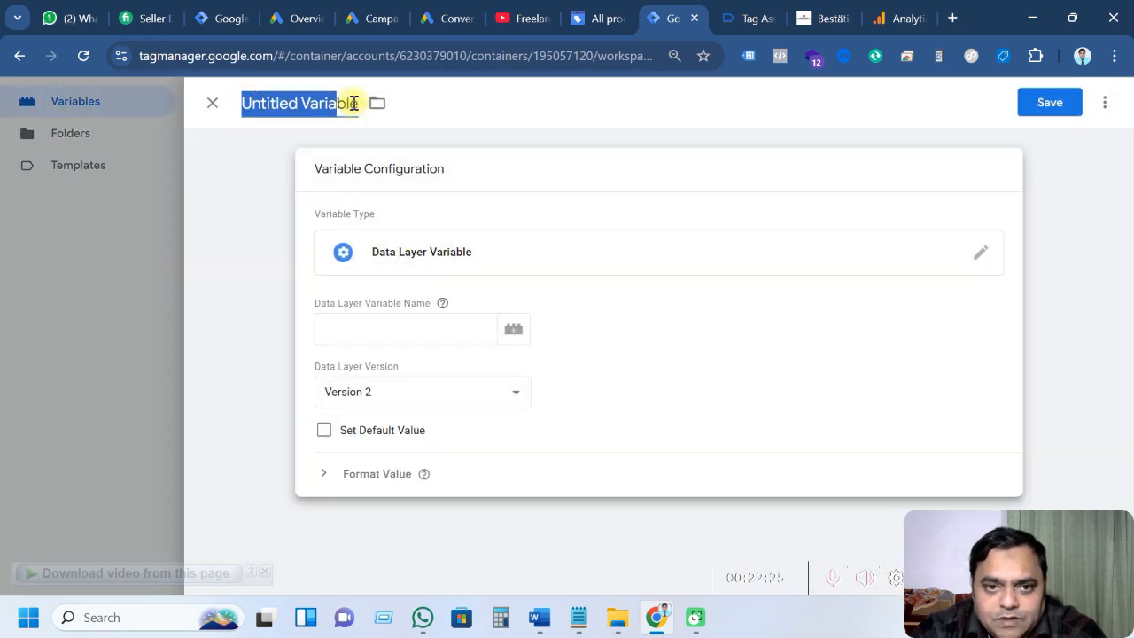
type("tax")
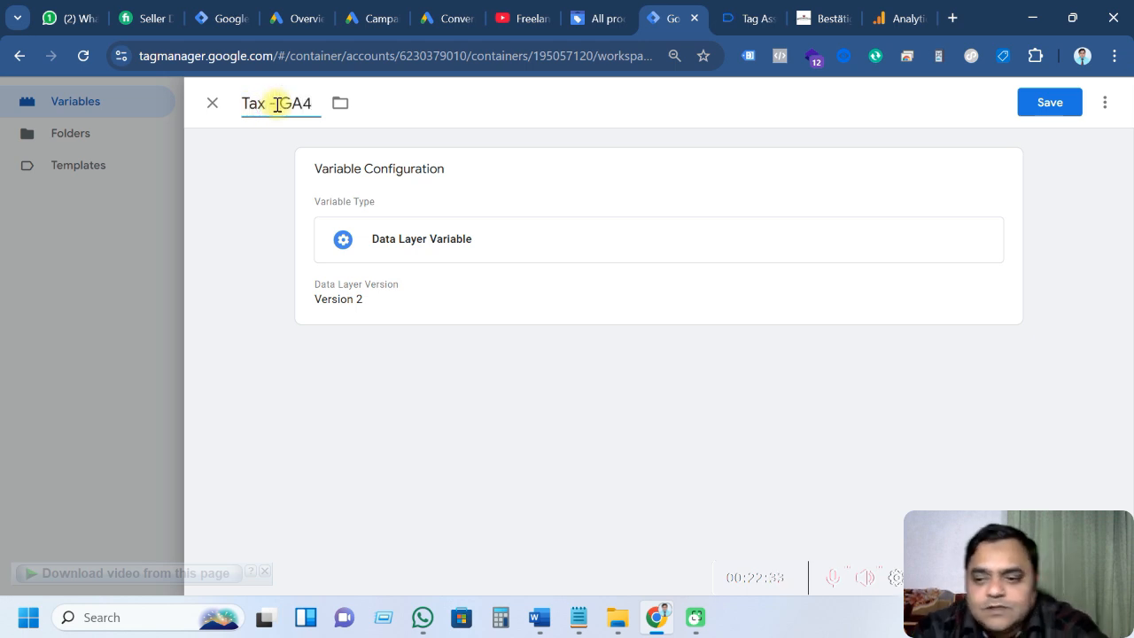
Set the Data Layer Variable Name to ecommerce.tax and save the variable
left_click(514, 297)
left_click(431, 337)
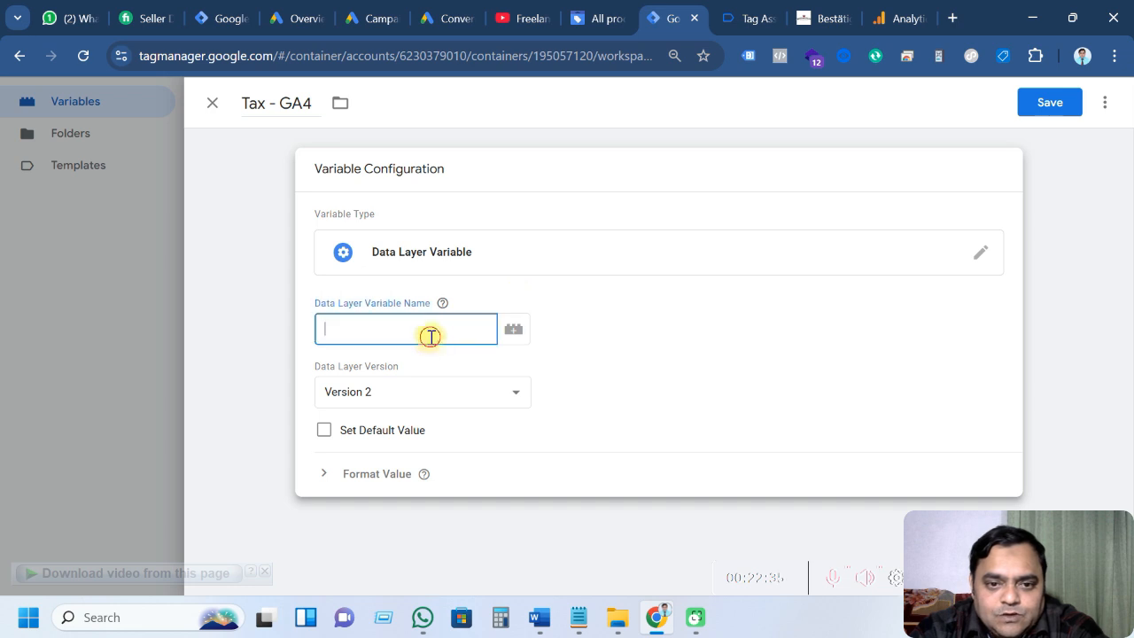
left_click(746, 19)
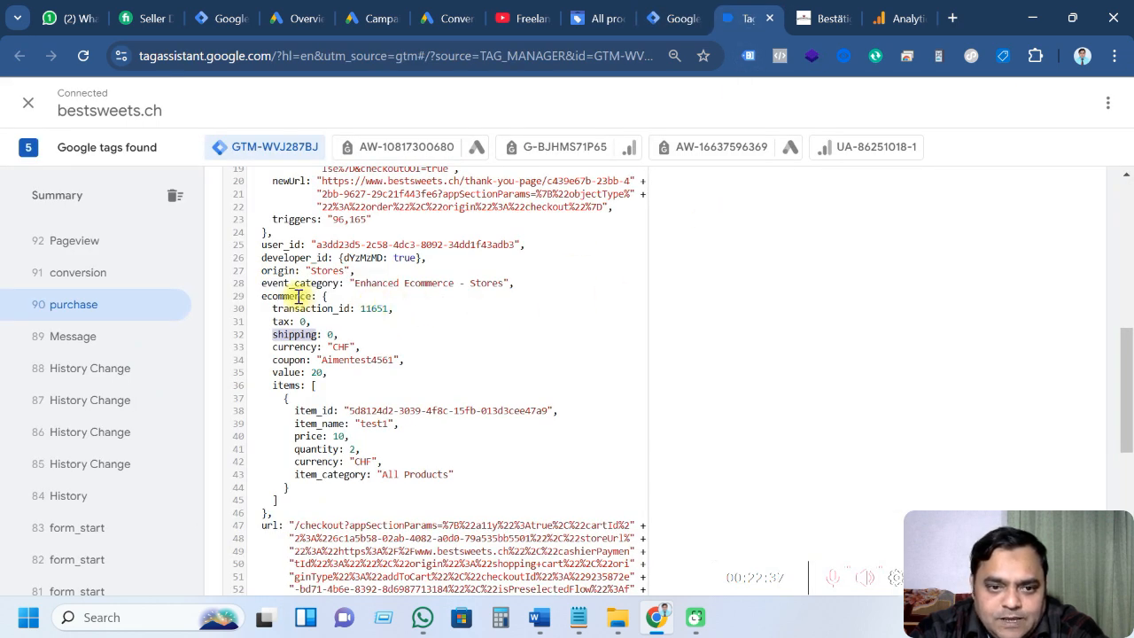
left_click(667, 17)
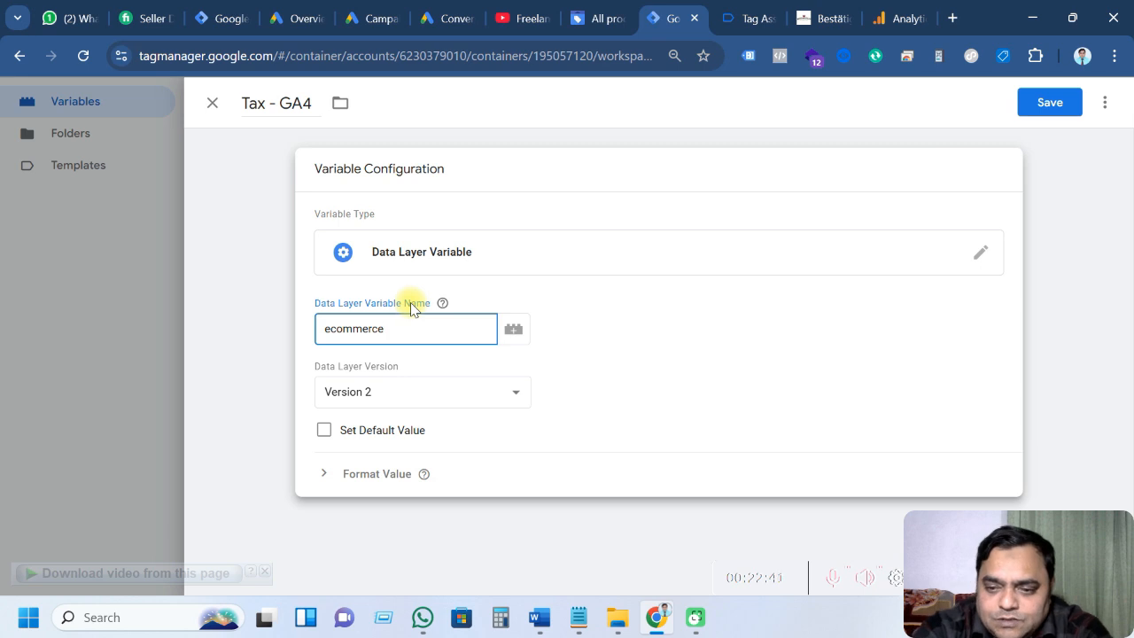
left_click(747, 19)
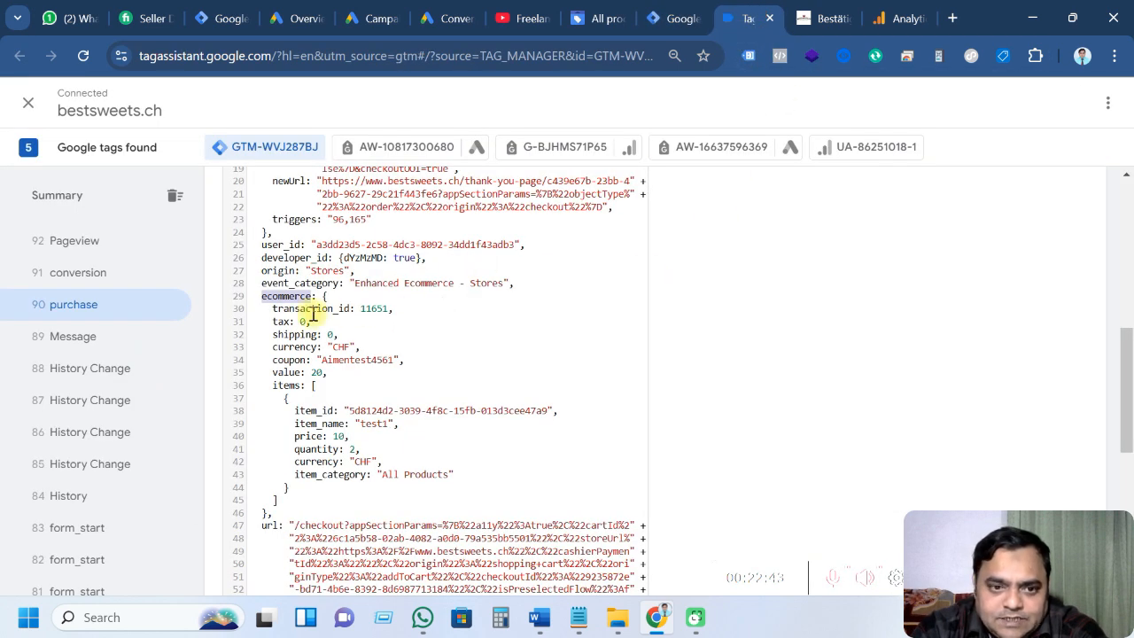
double_click(280, 322)
key("ctrl+c")
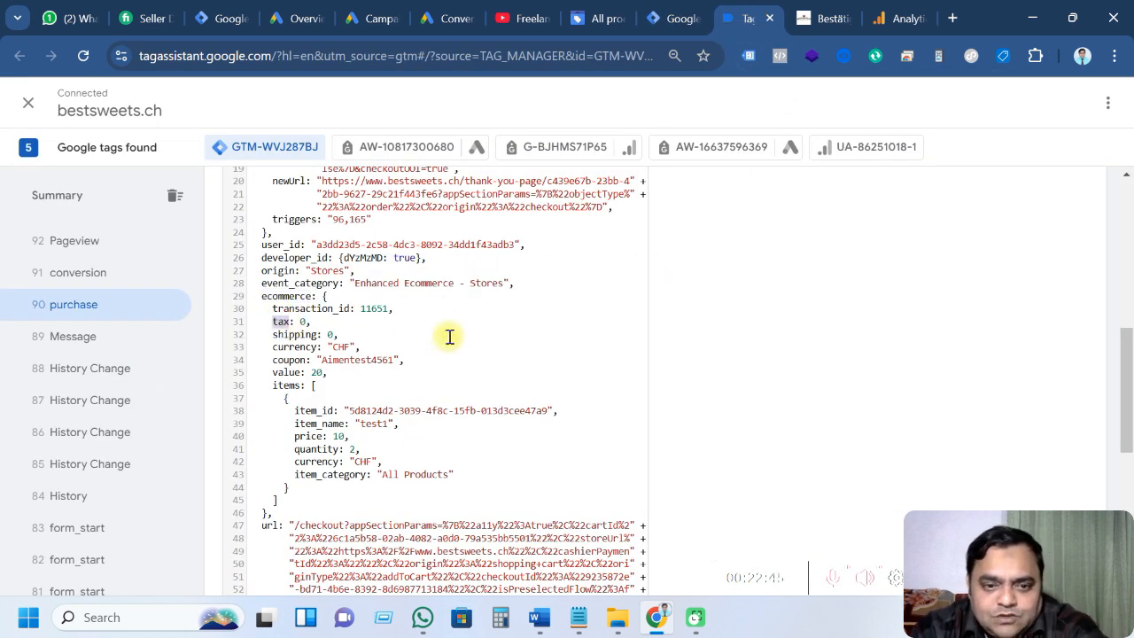
left_click(673, 17)
left_click(443, 336)
type(".")
key("ctrl+v")
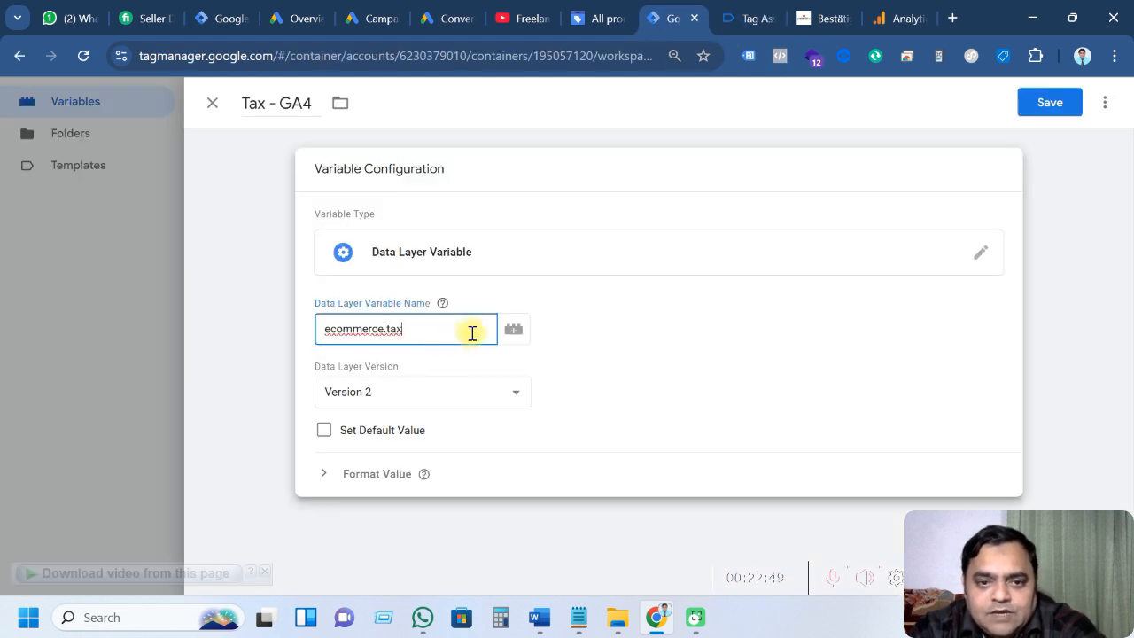
left_click(1050, 102)
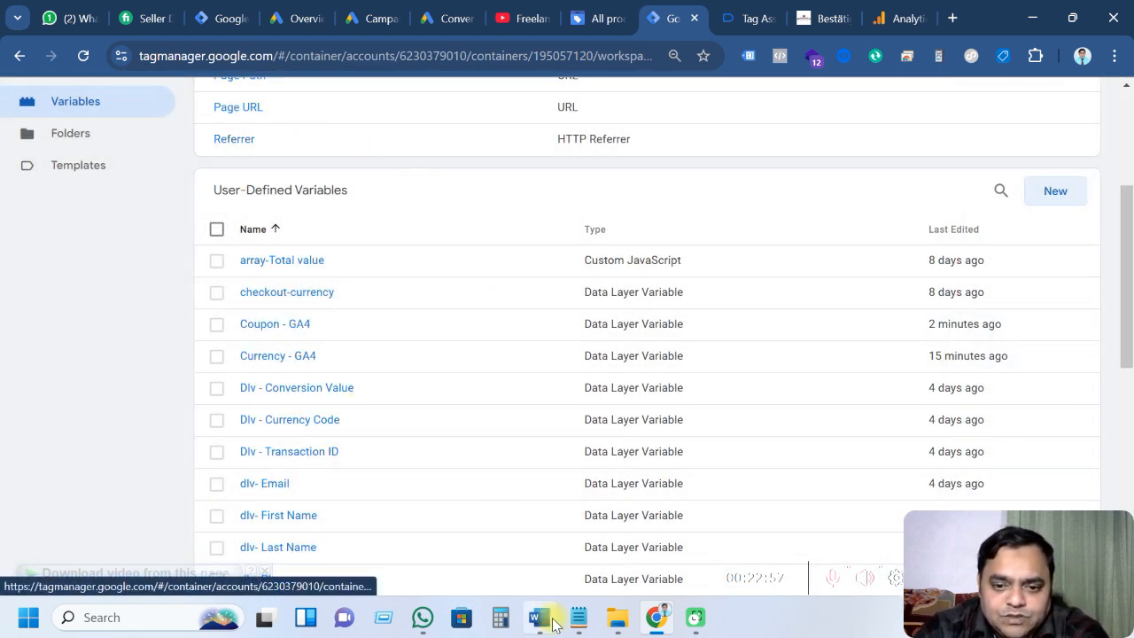
Check the purchase parameter document, then return to the Tag Manager Variables page
key("alt+Tab")
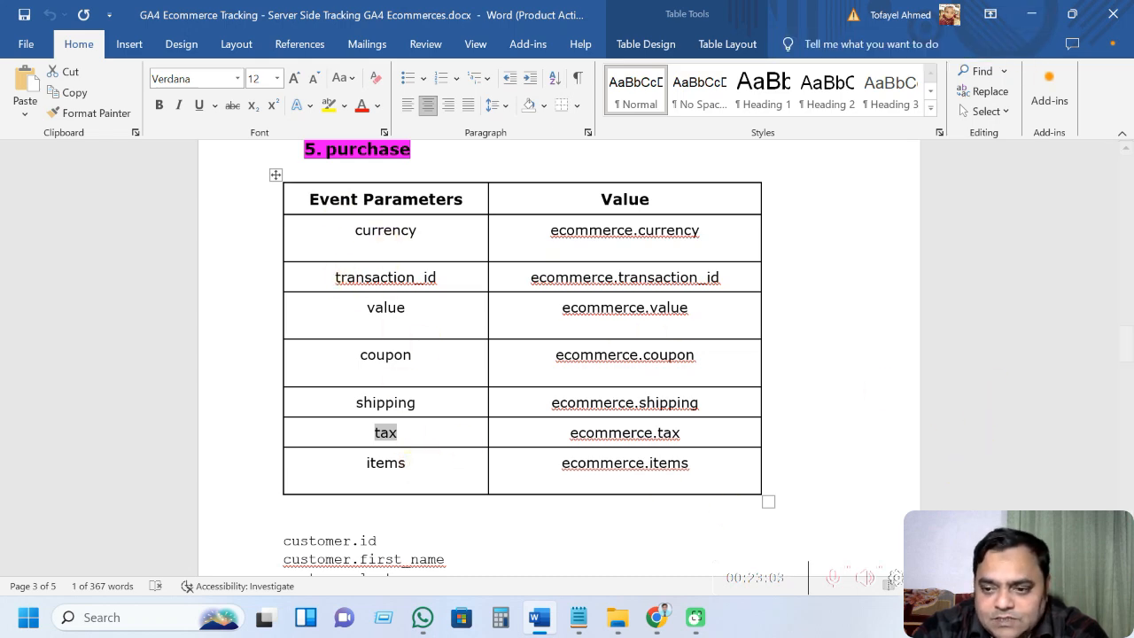
key("alt+Tab")
scroll(233, 469, "up", 3)
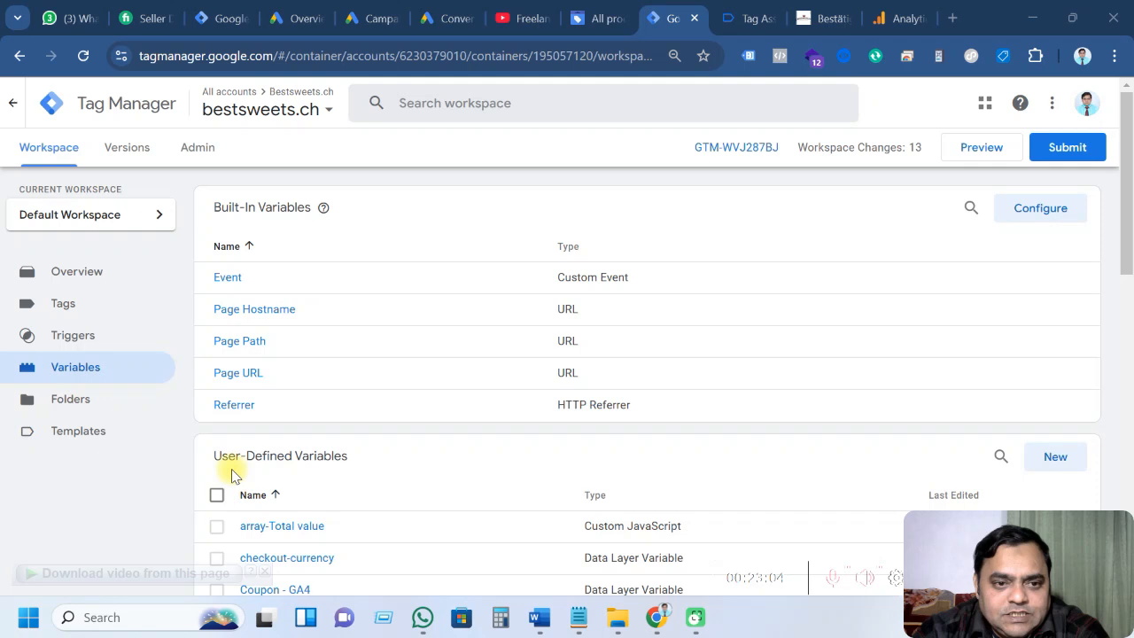
Make a copy of the '13. GA4 Ecommerce - Checkout Tag'
left_click(64, 317)
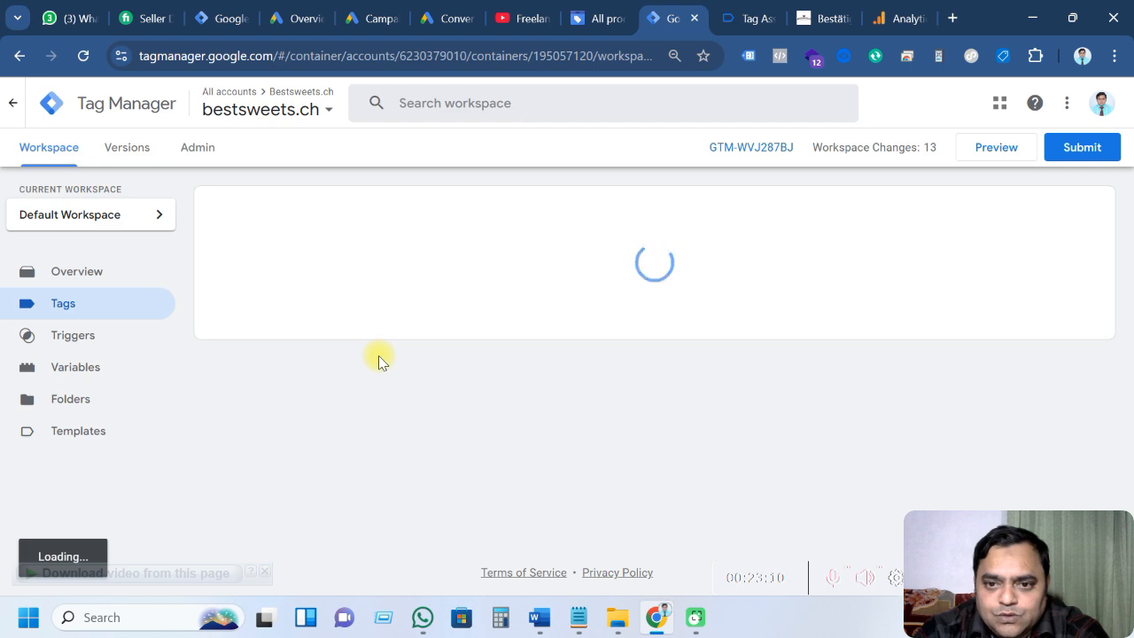
scroll(378, 356, "down", 1)
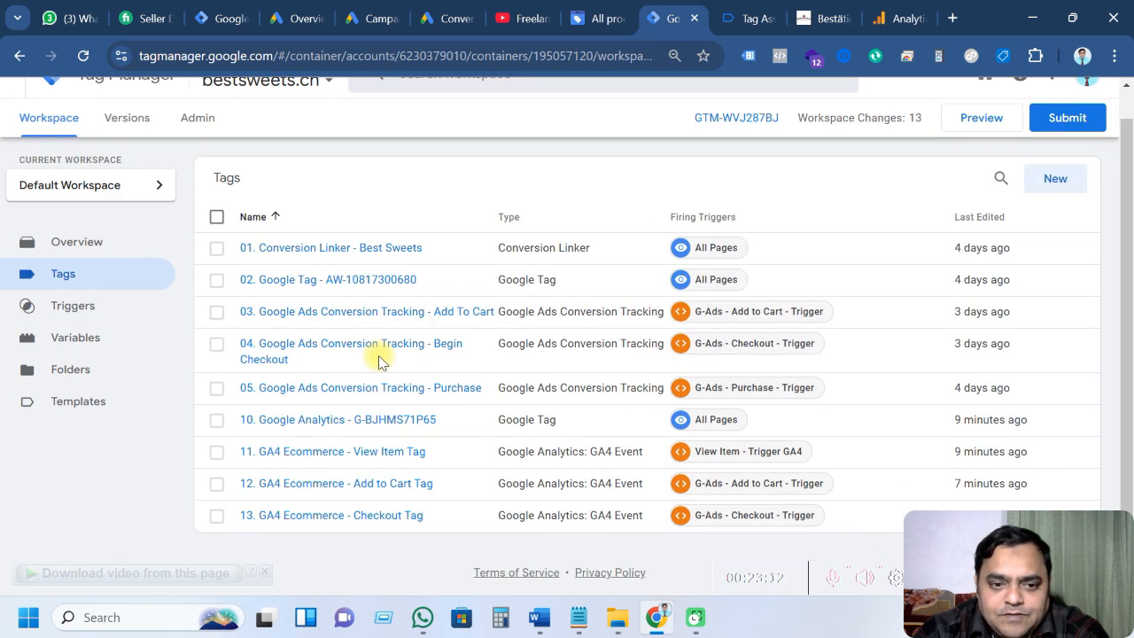
left_click(371, 518)
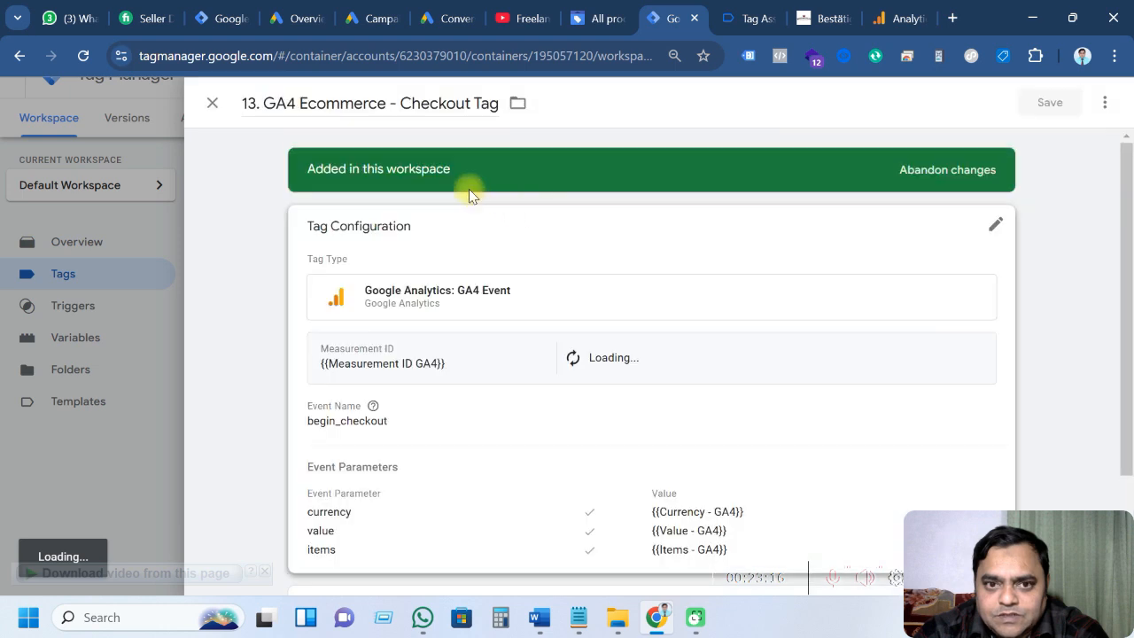
left_click(1104, 105)
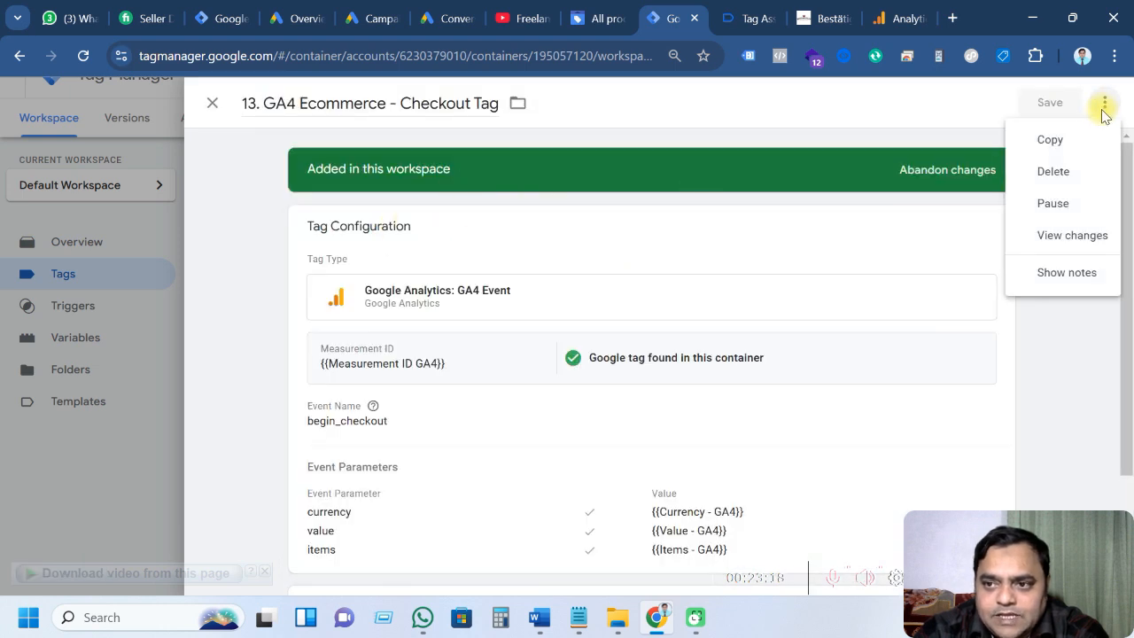
left_click(1051, 139)
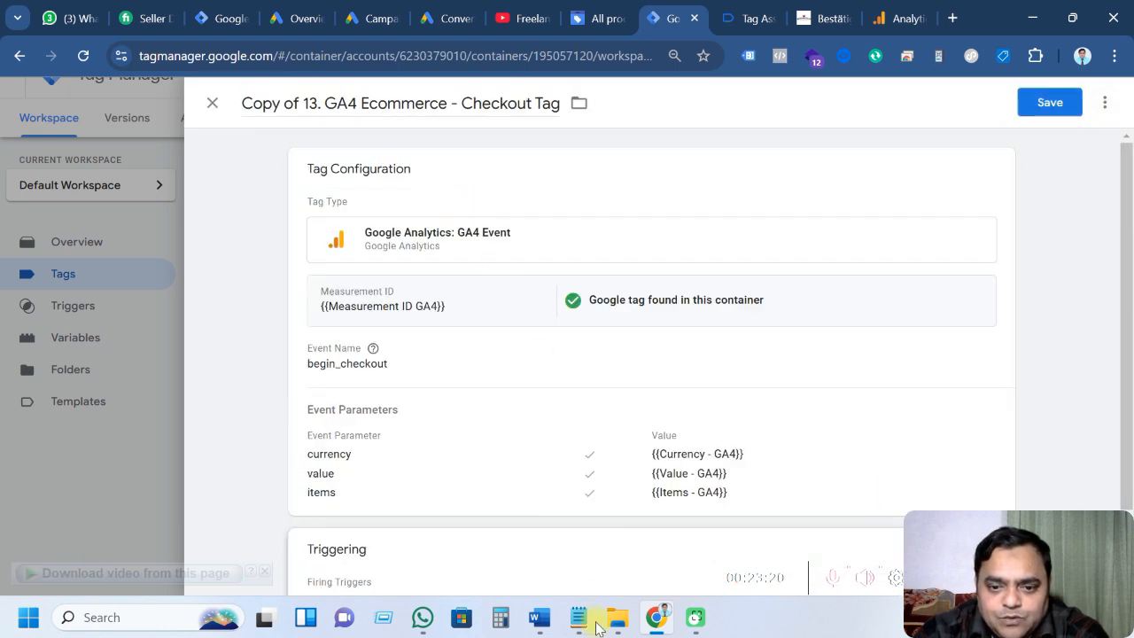
Rename the copied tag to '14. GA4 Ecommerce - Purchase Tag'
left_click(578, 617)
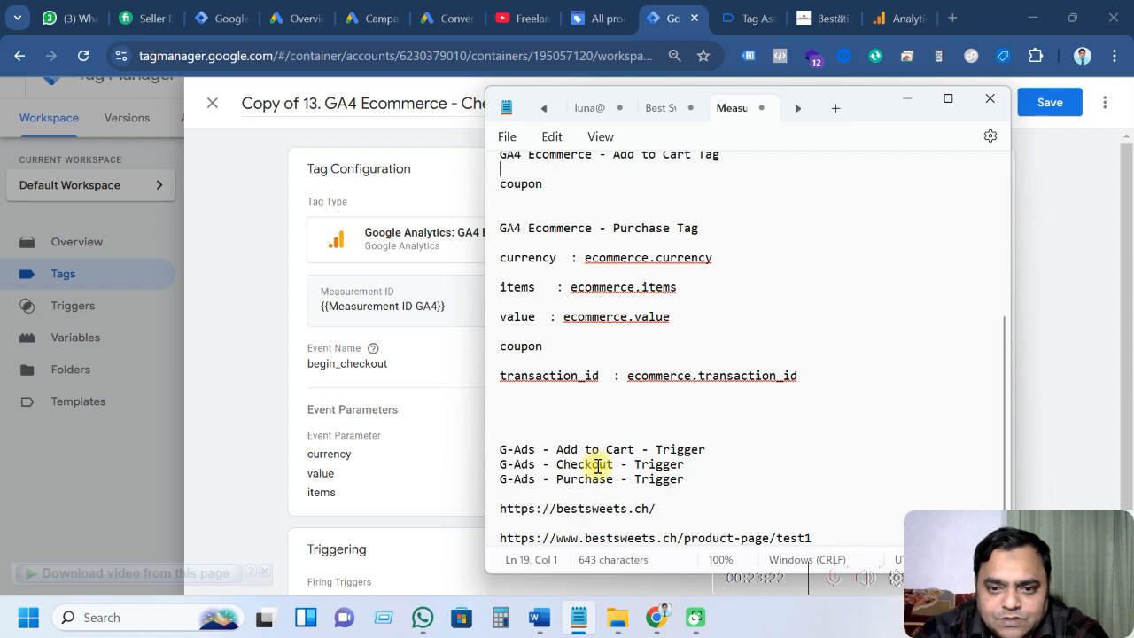
scroll(599, 466, "up", 2)
left_click_drag(709, 320, 494, 328)
key("ctrl+c")
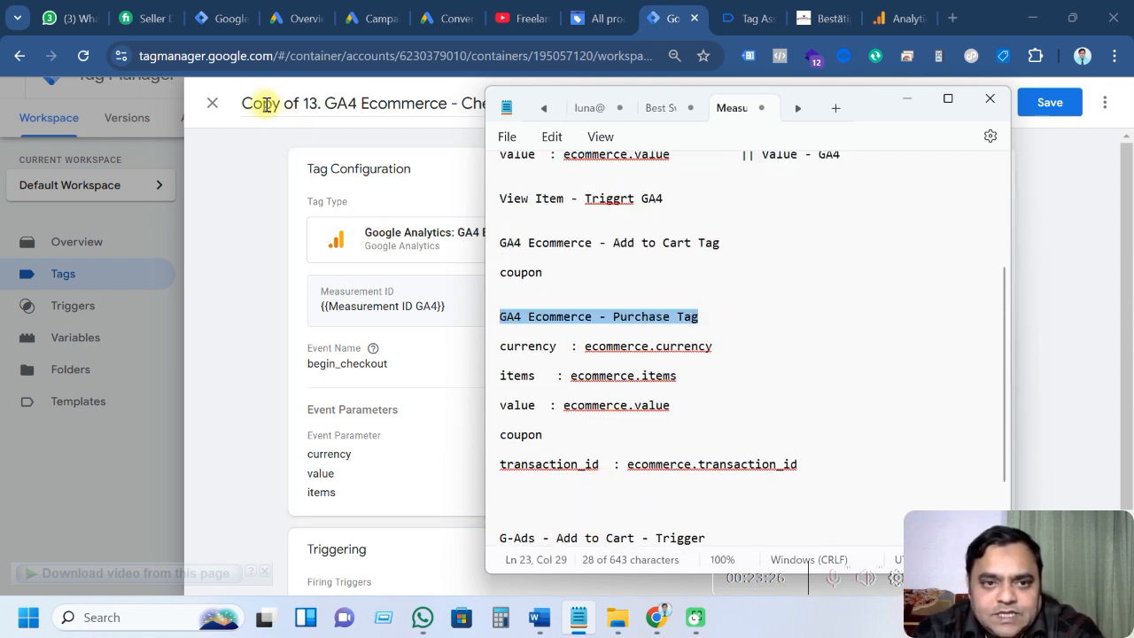
left_click_drag(243, 104, 551, 116)
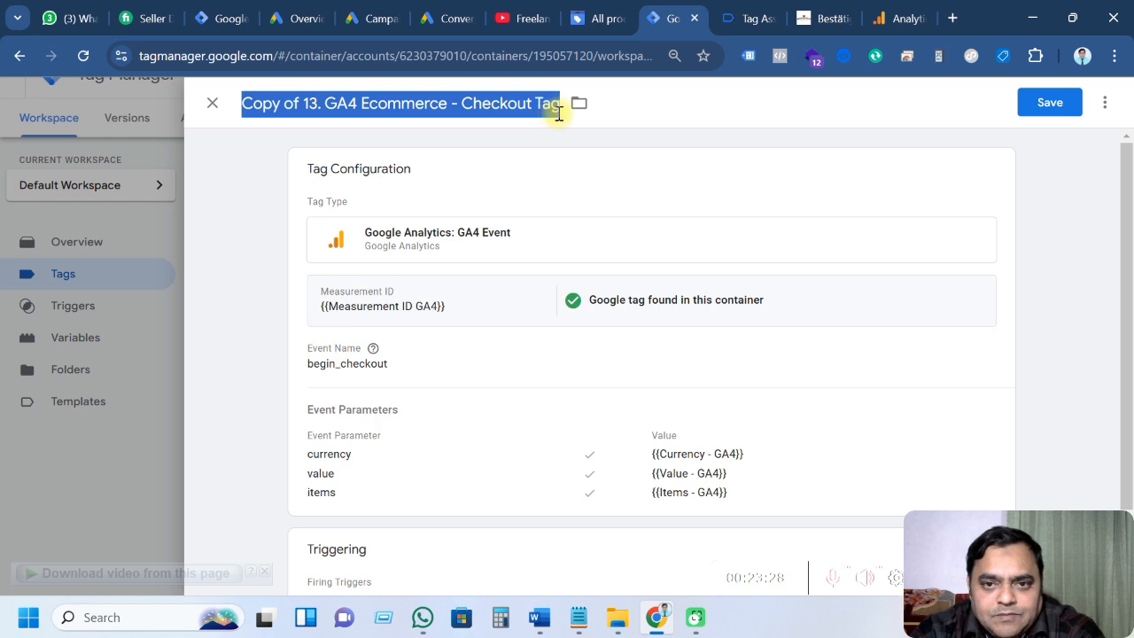
key("ctrl+v")
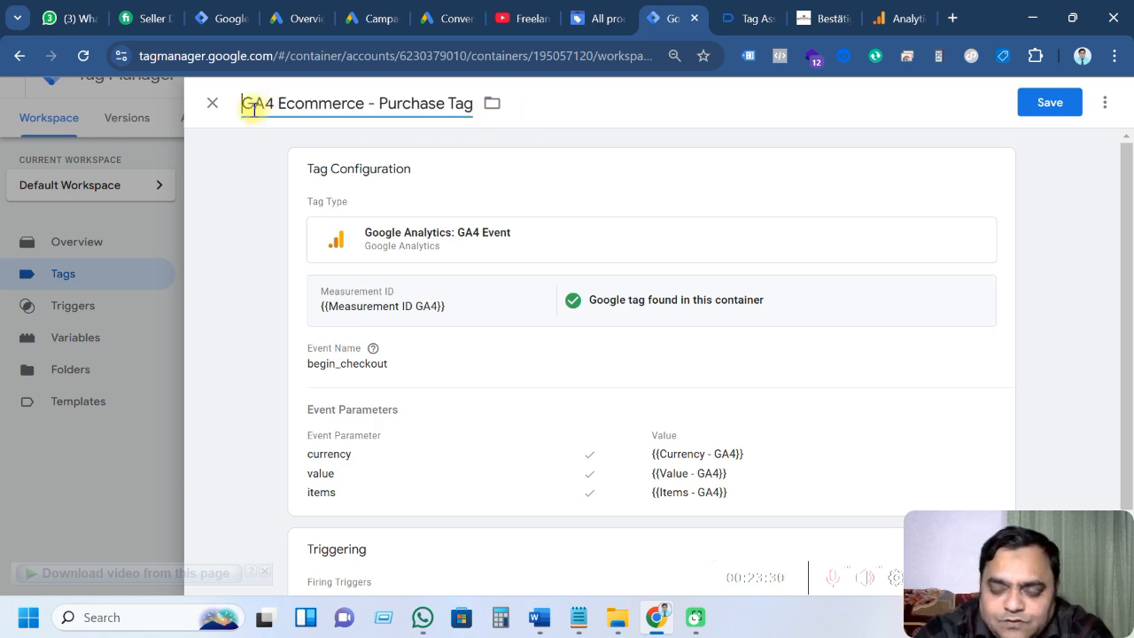
type("14.")
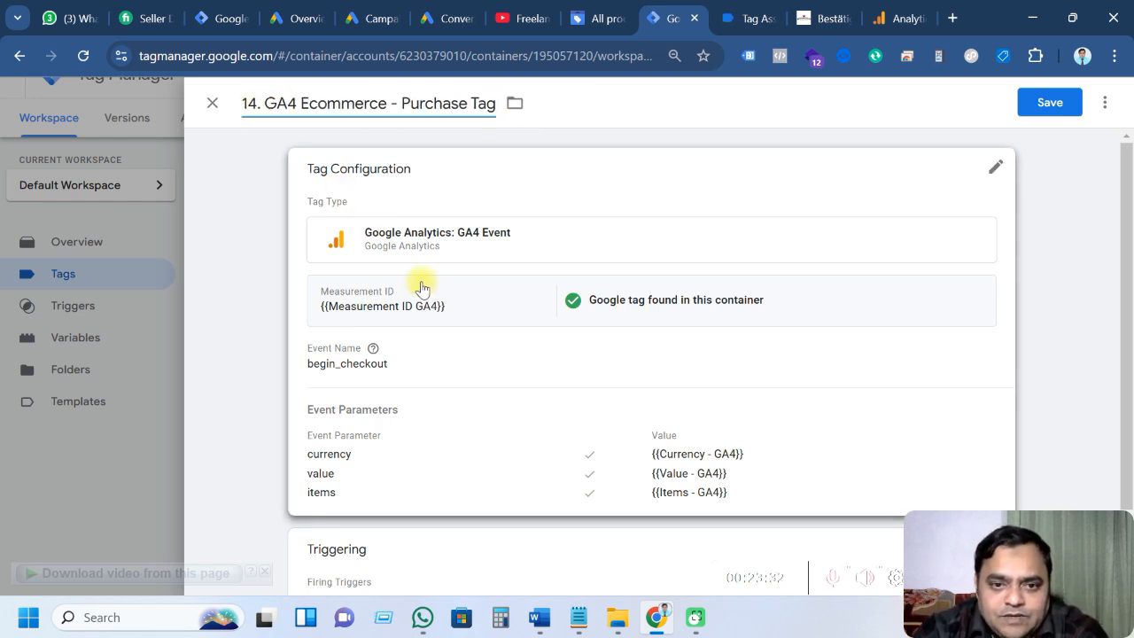
left_click(423, 310)
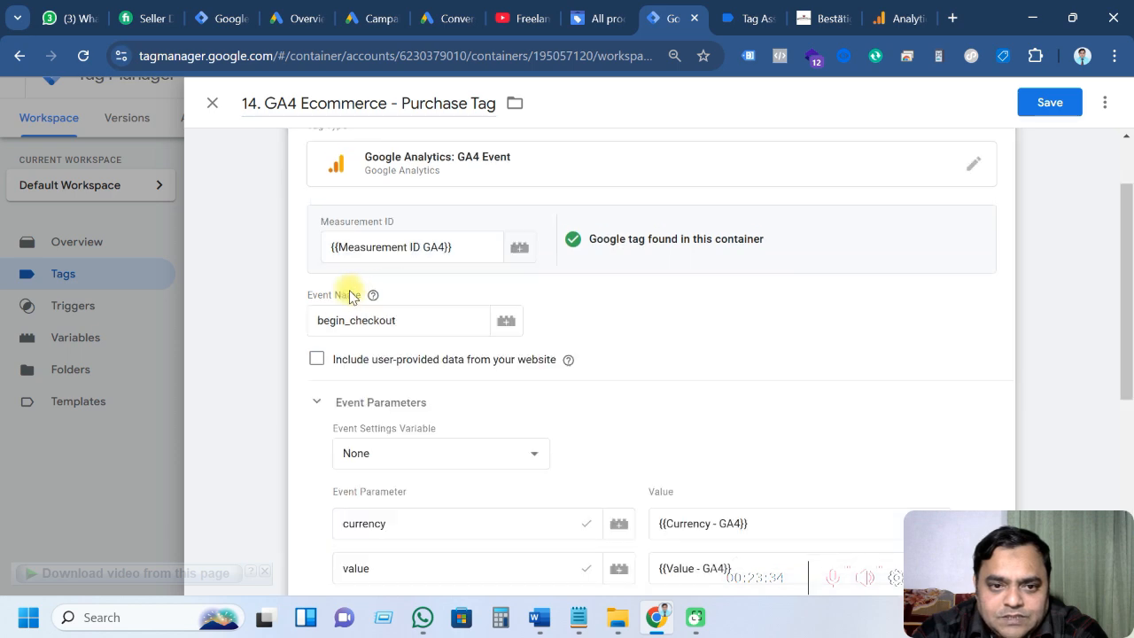
Replace the begin_checkout event name with purchase
left_click(734, 20)
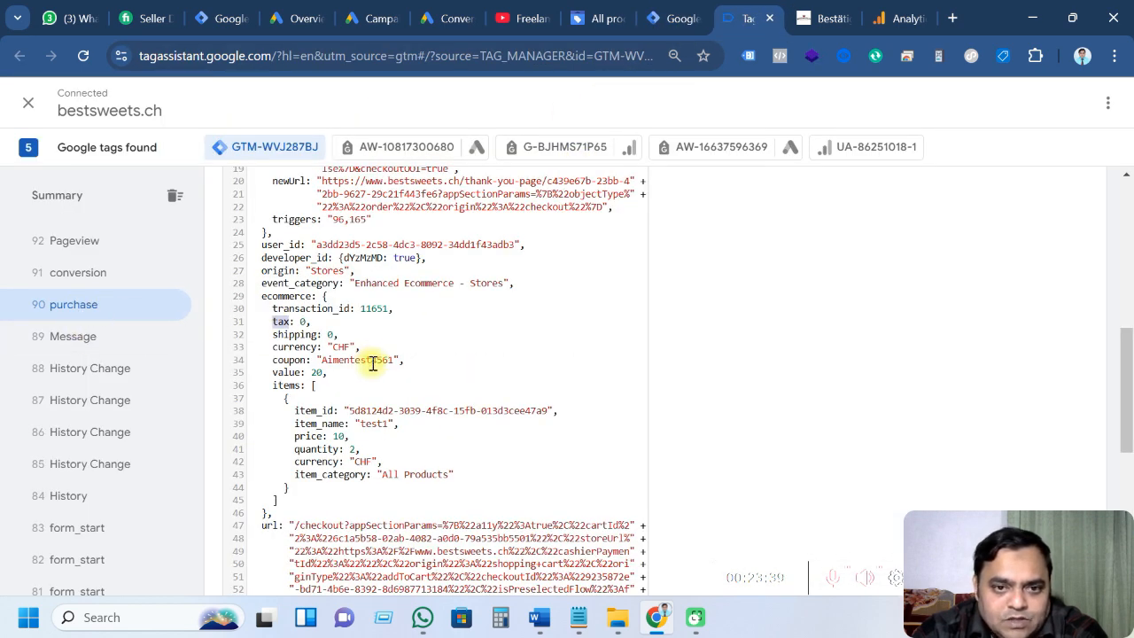
scroll(375, 361, "up", 4)
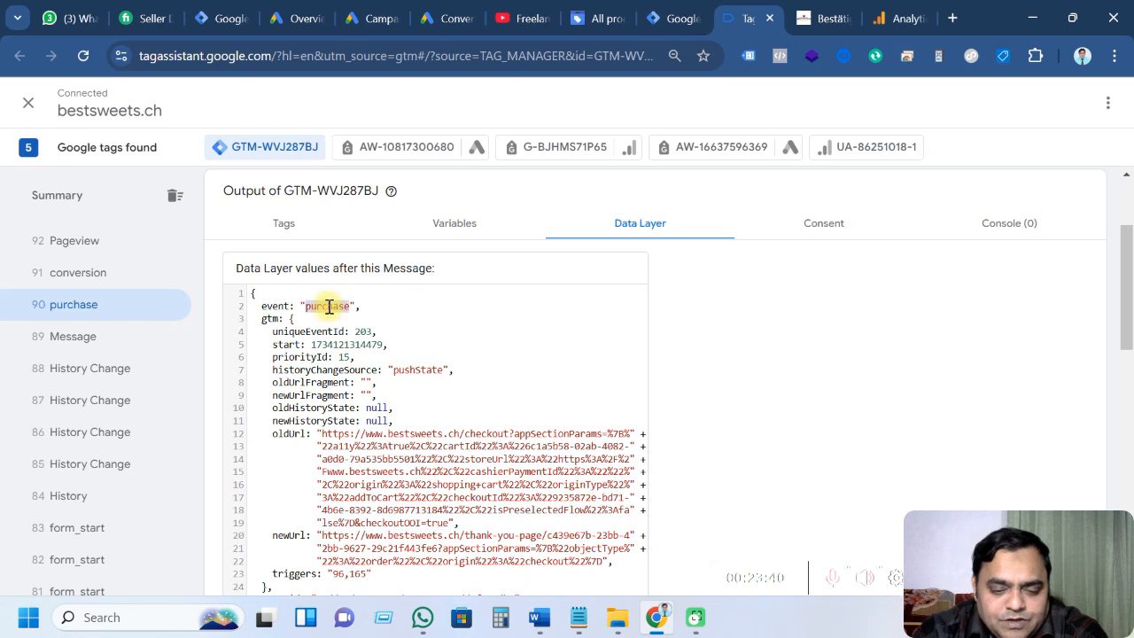
scroll(399, 413, "up", 2)
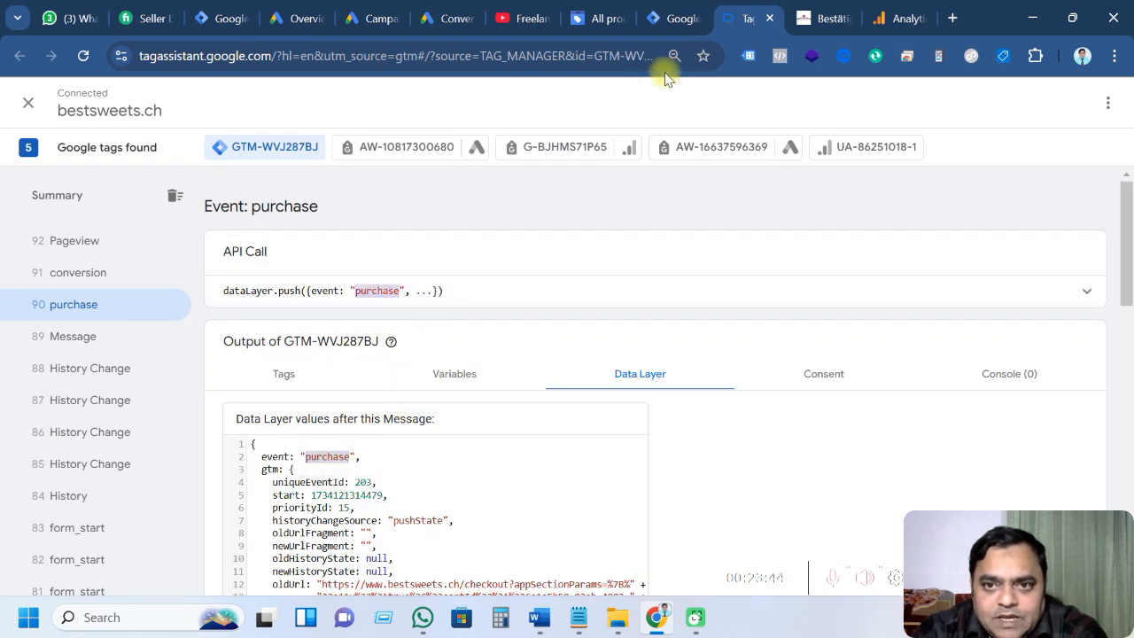
left_click(664, 19)
left_click_drag(398, 318, 286, 322)
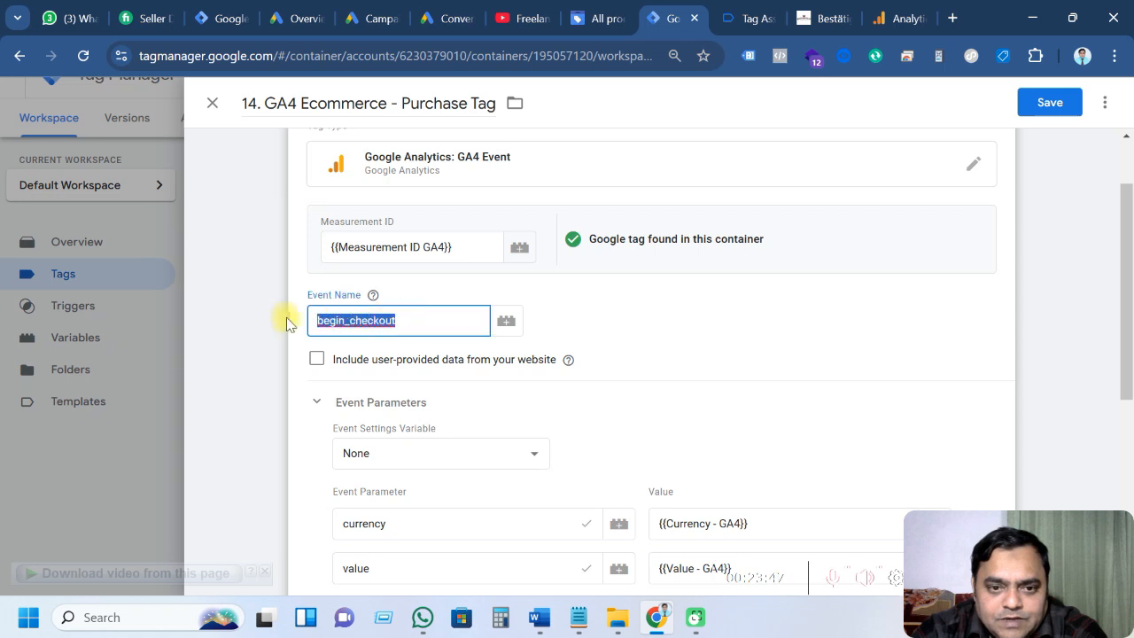
left_click(285, 316)
left_click(398, 296)
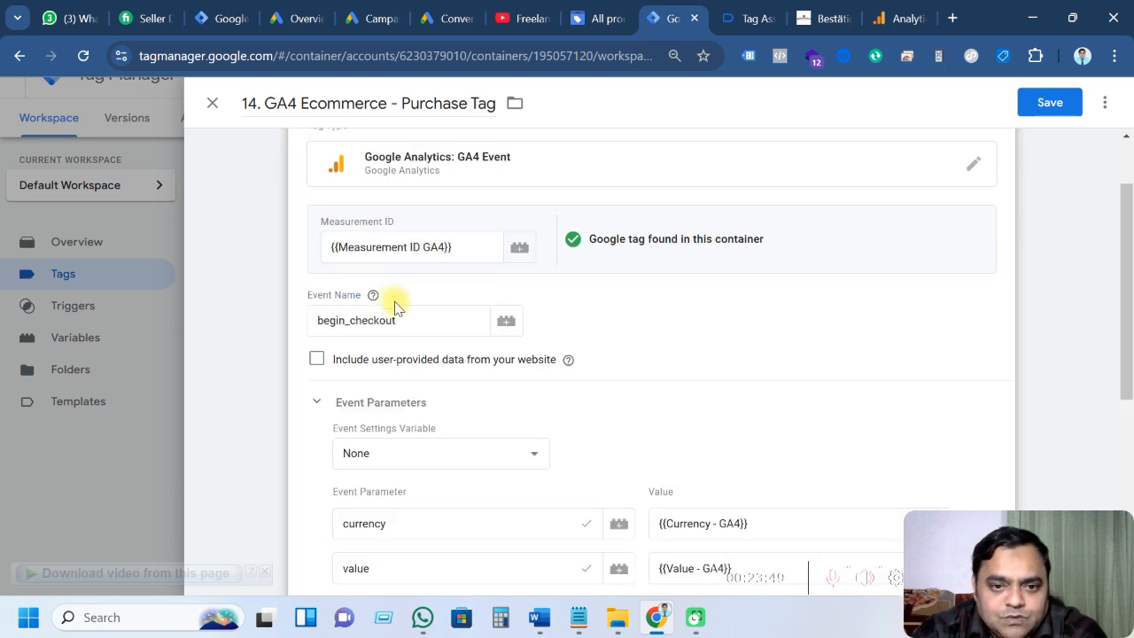
left_click(398, 320)
type("purchase")
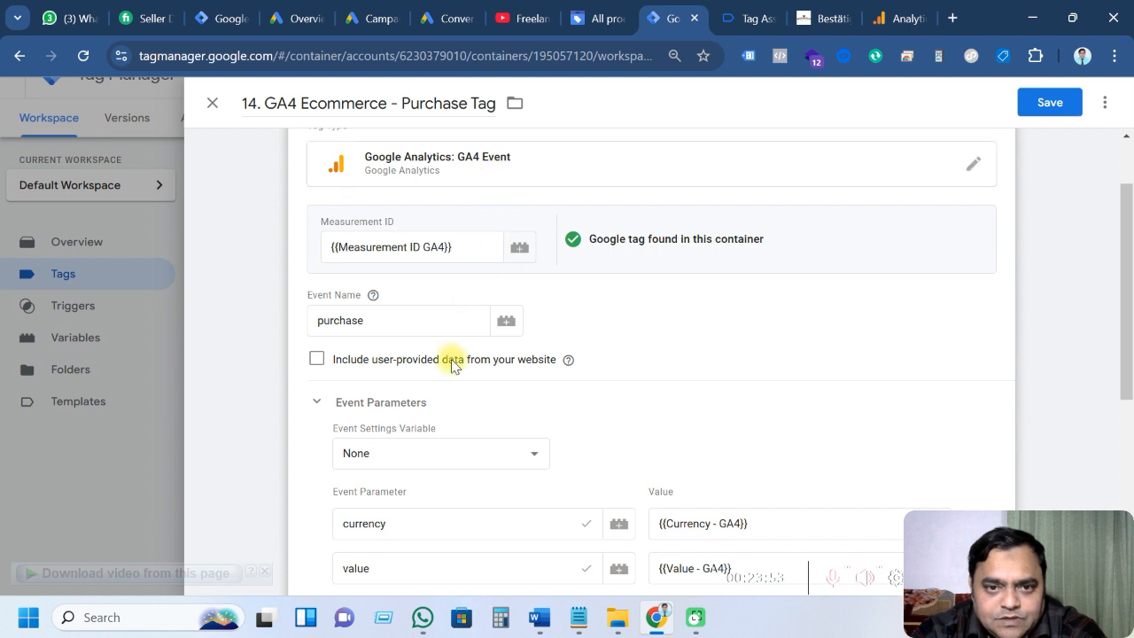
Add a new empty row below the existing event parameters
scroll(450, 359, "up", 1)
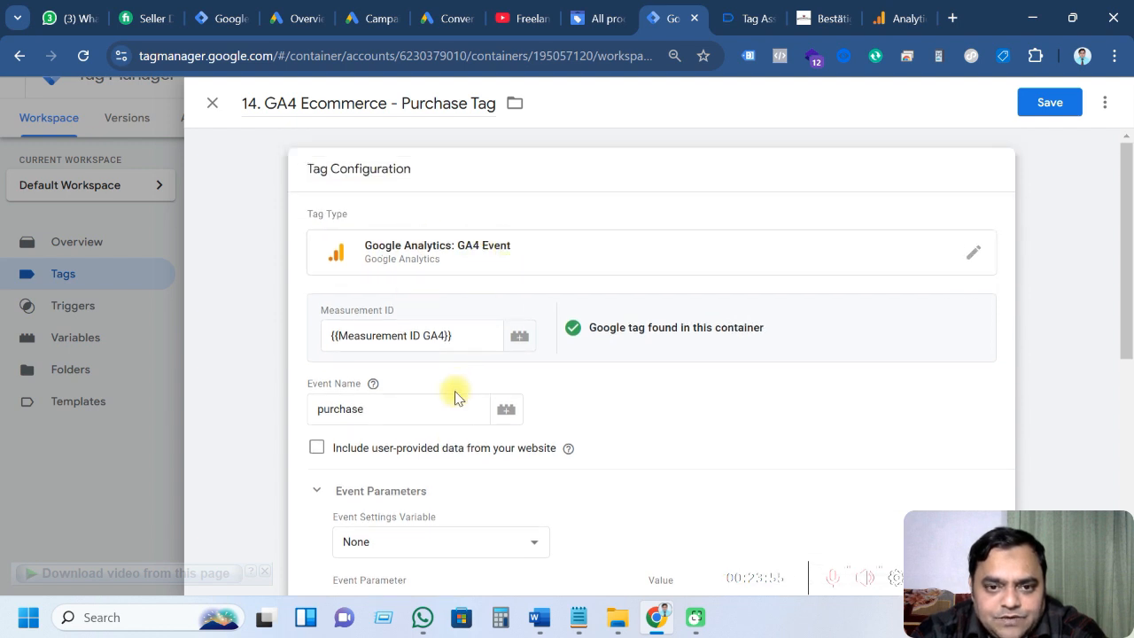
scroll(587, 387, "down", 3)
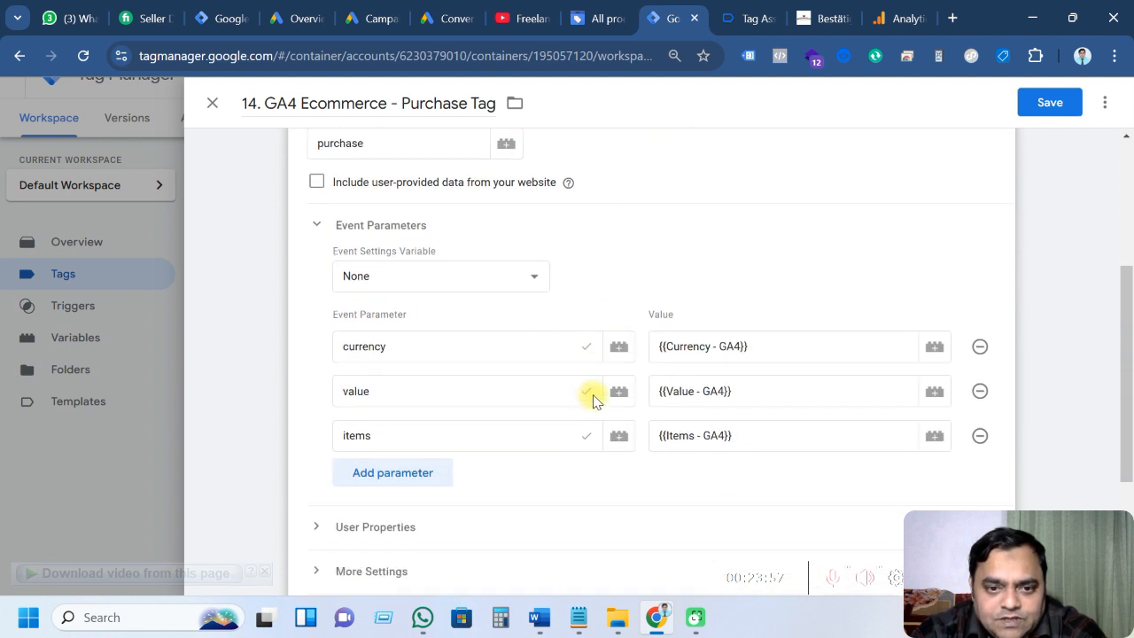
left_click(412, 475)
scroll(463, 408, "down", 2)
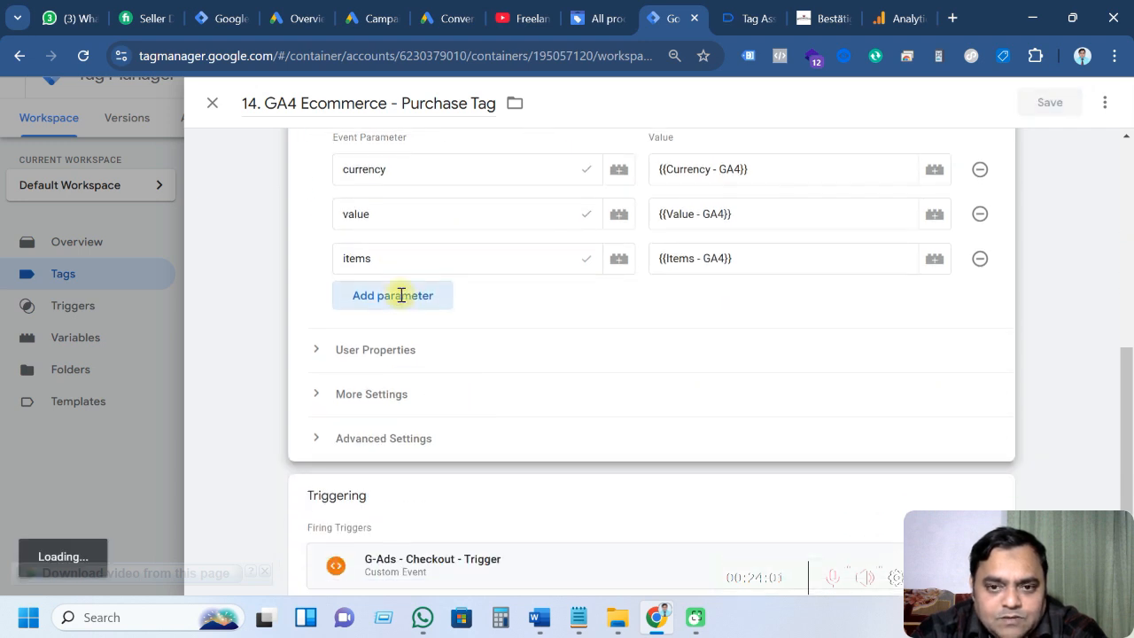
Add four more parameter rows and name the first one transaction_id
left_click(401, 295)
left_click(388, 339)
left_click(399, 388)
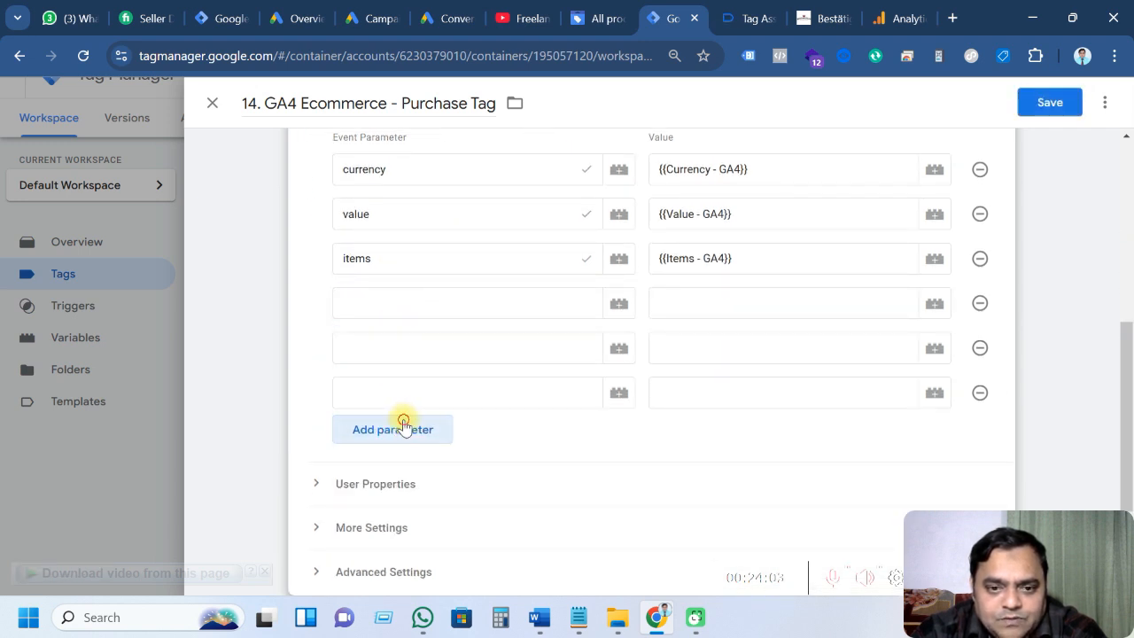
left_click(400, 429)
left_click(394, 304)
type("t")
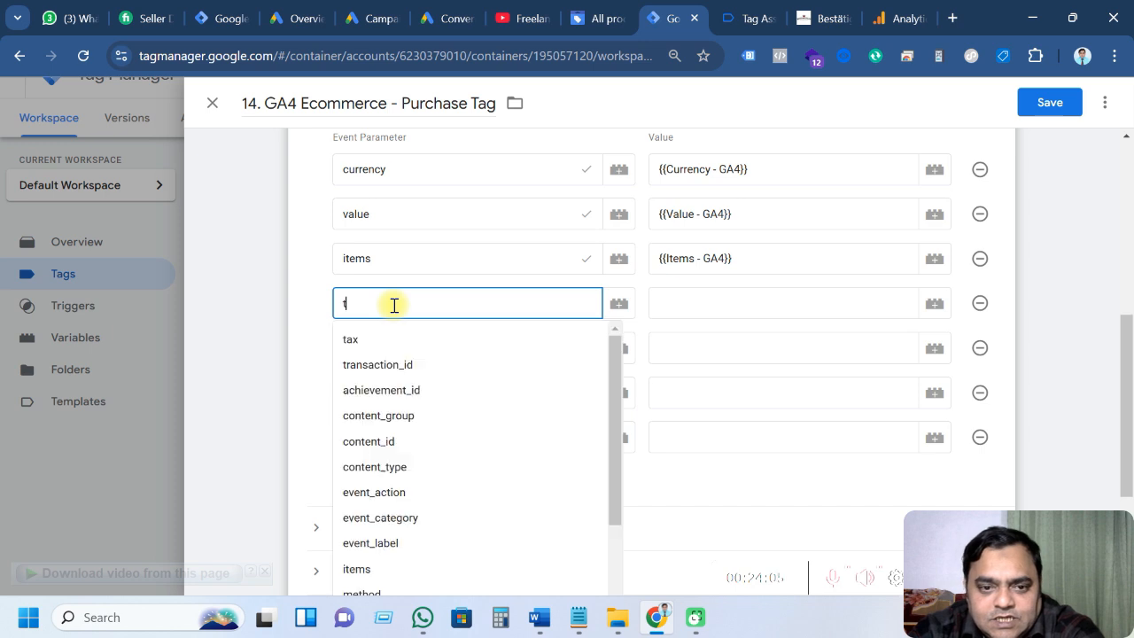
type("r")
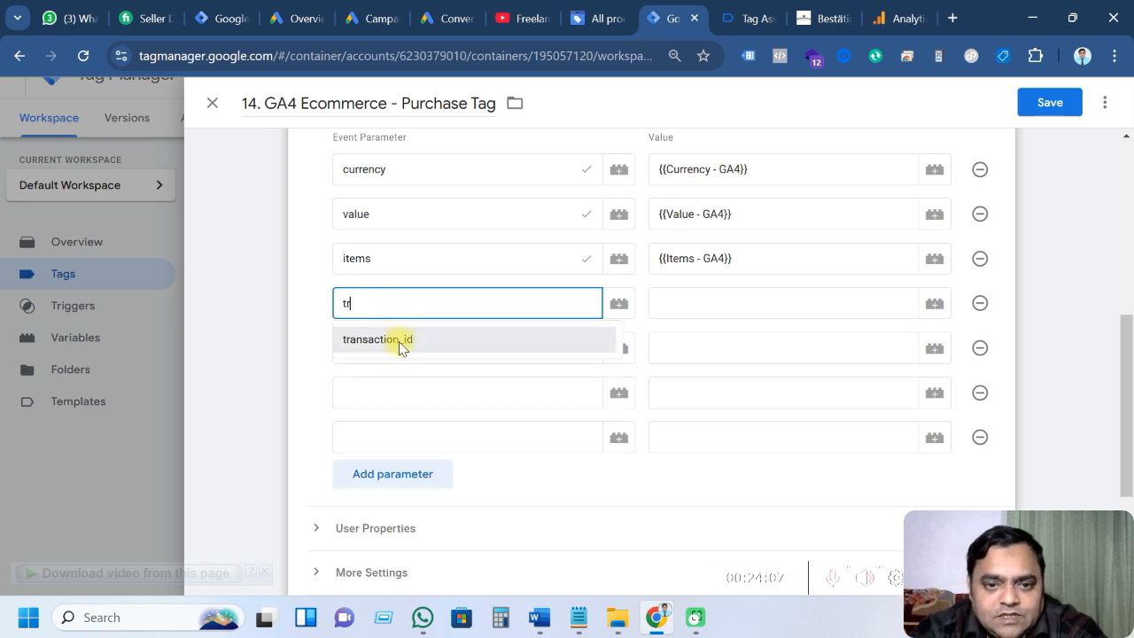
left_click(398, 342)
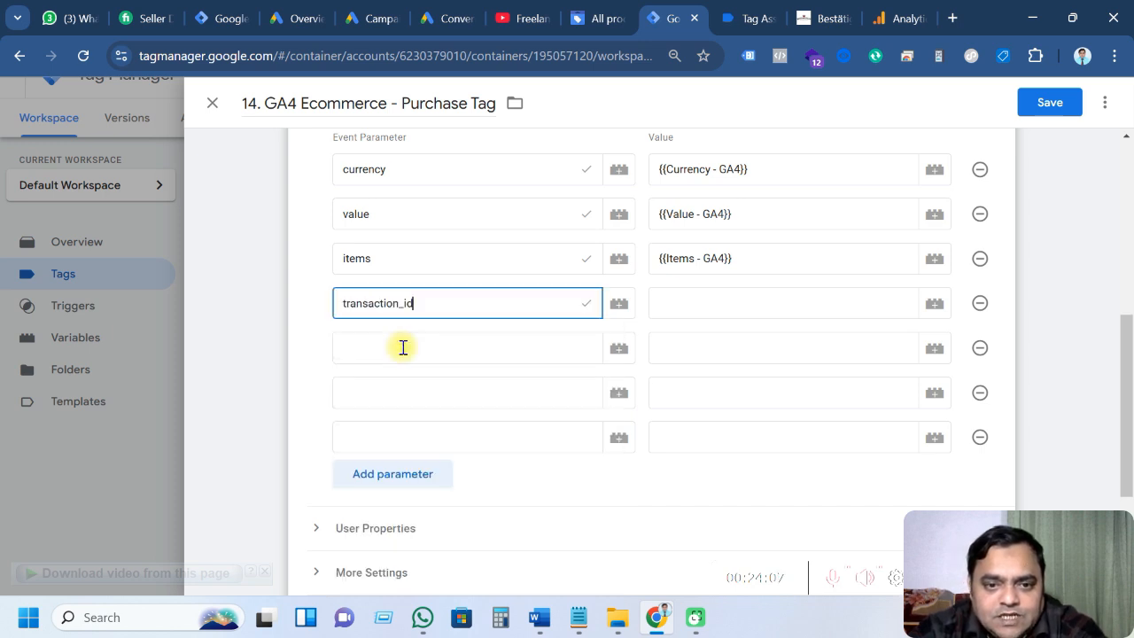
Name the next parameter row coupon, after checking the notes' parameter list
left_click(577, 617)
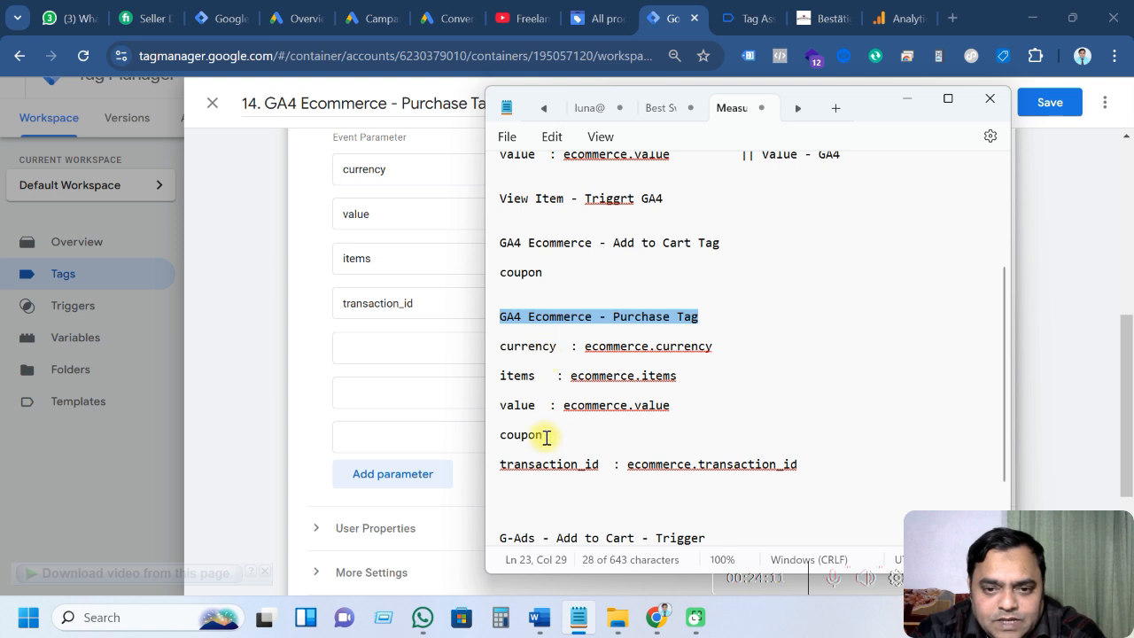
scroll(547, 436, "down", 1)
left_click(400, 348)
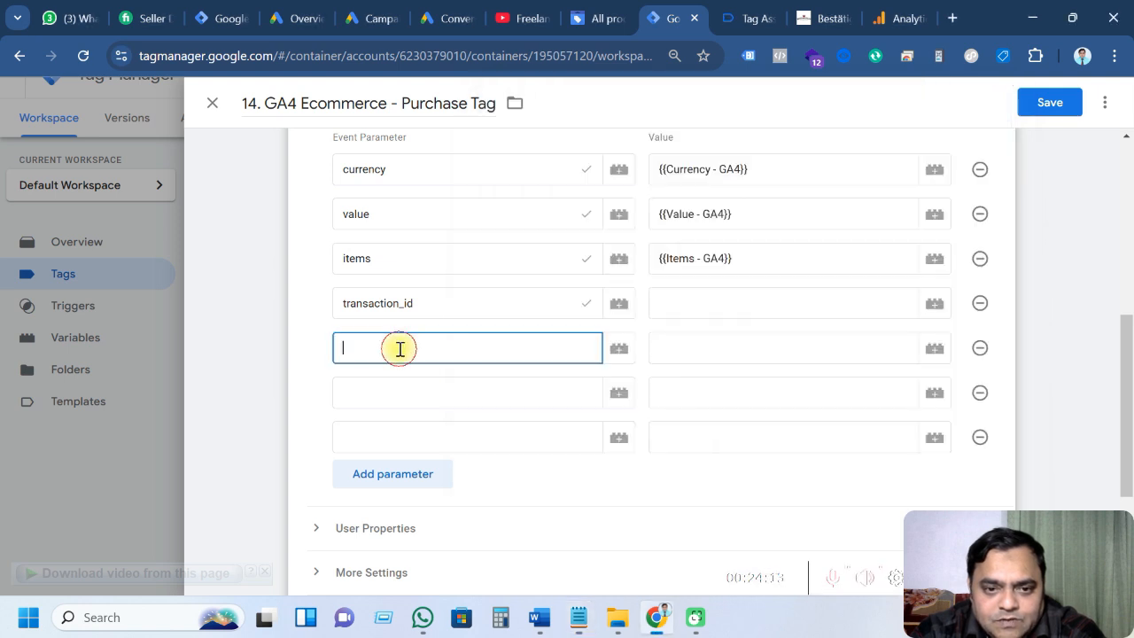
type("cop")
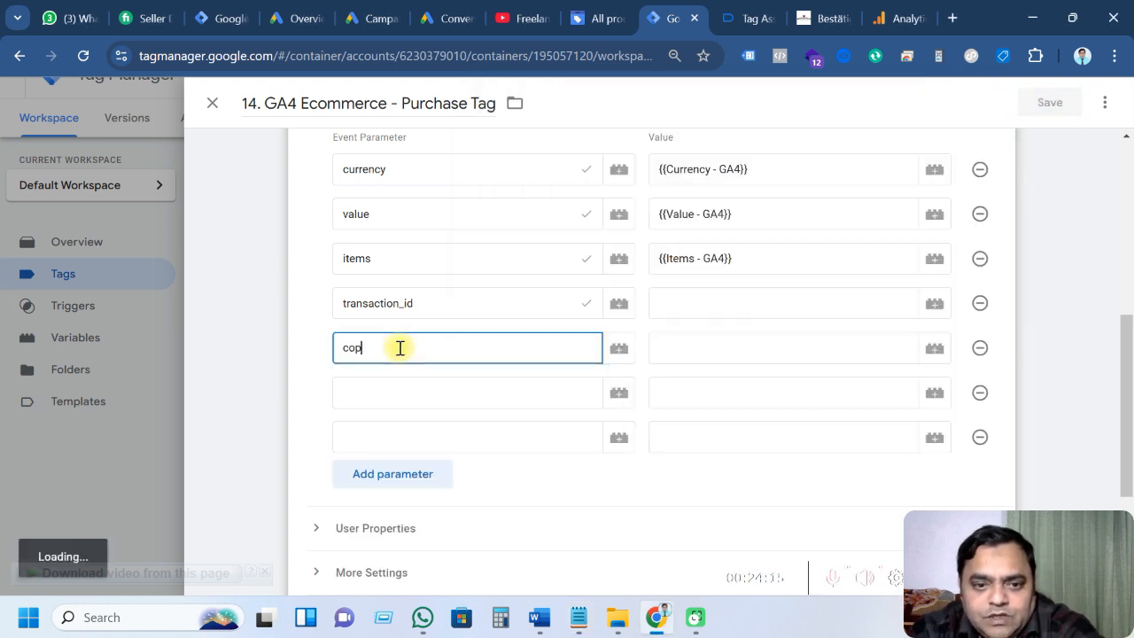
key("BackSpace")
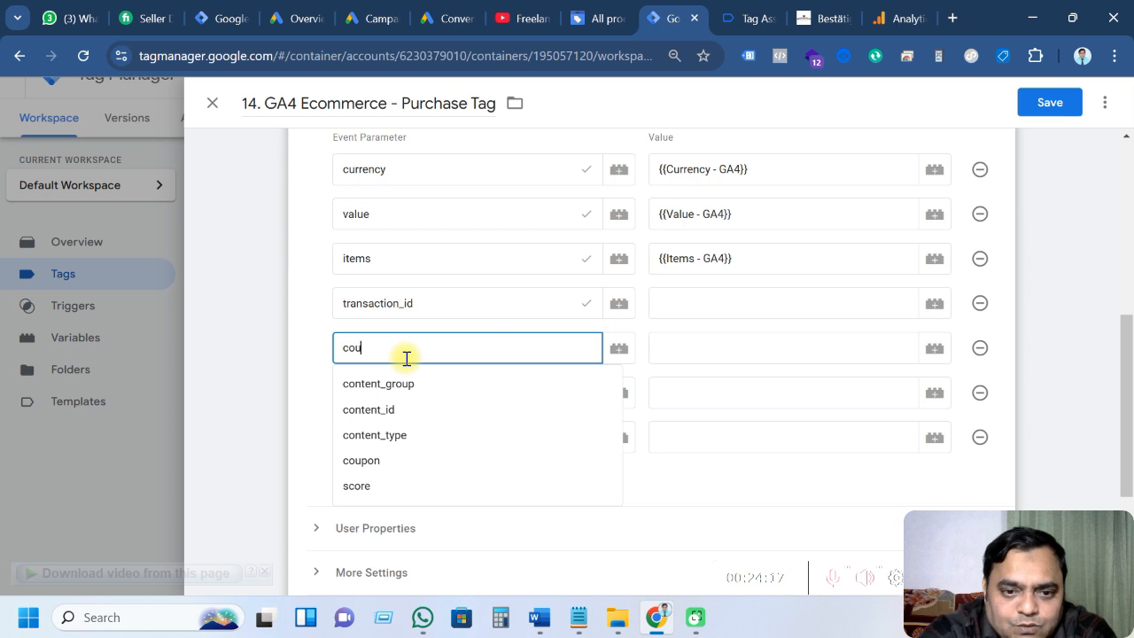
left_click(387, 387)
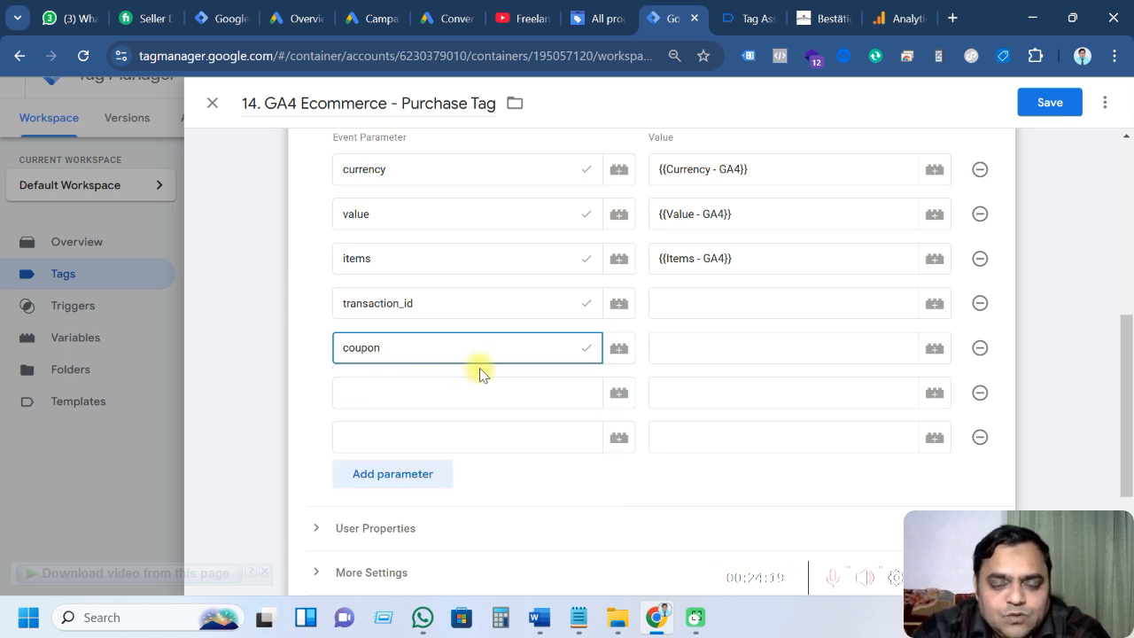
Name the remaining parameter rows shipping and tax
left_click(540, 618)
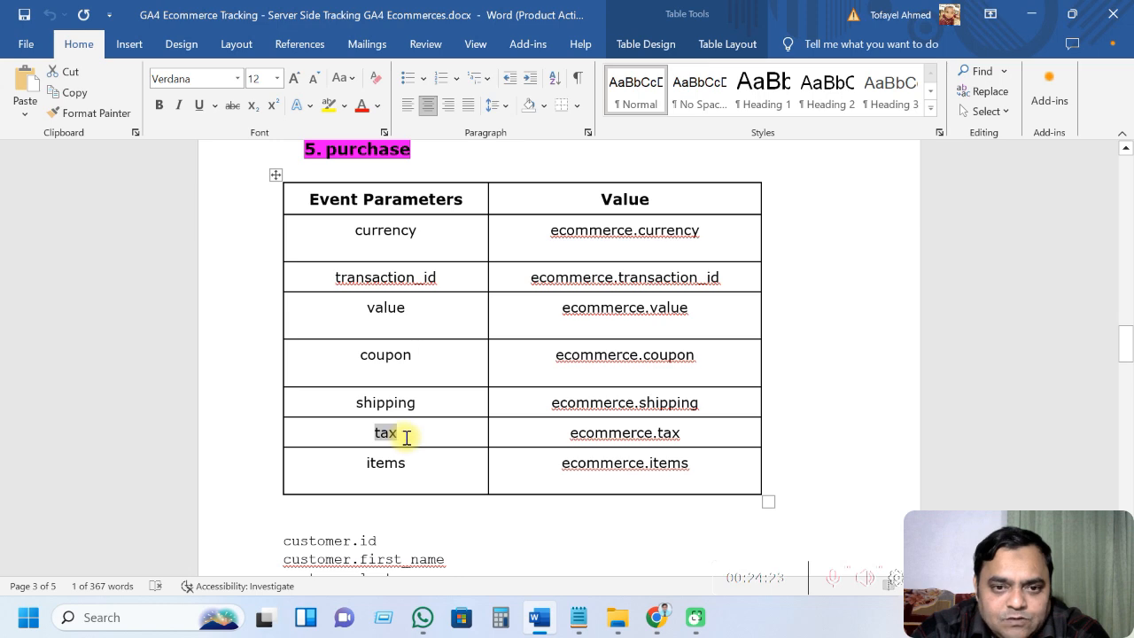
key("alt+Tab")
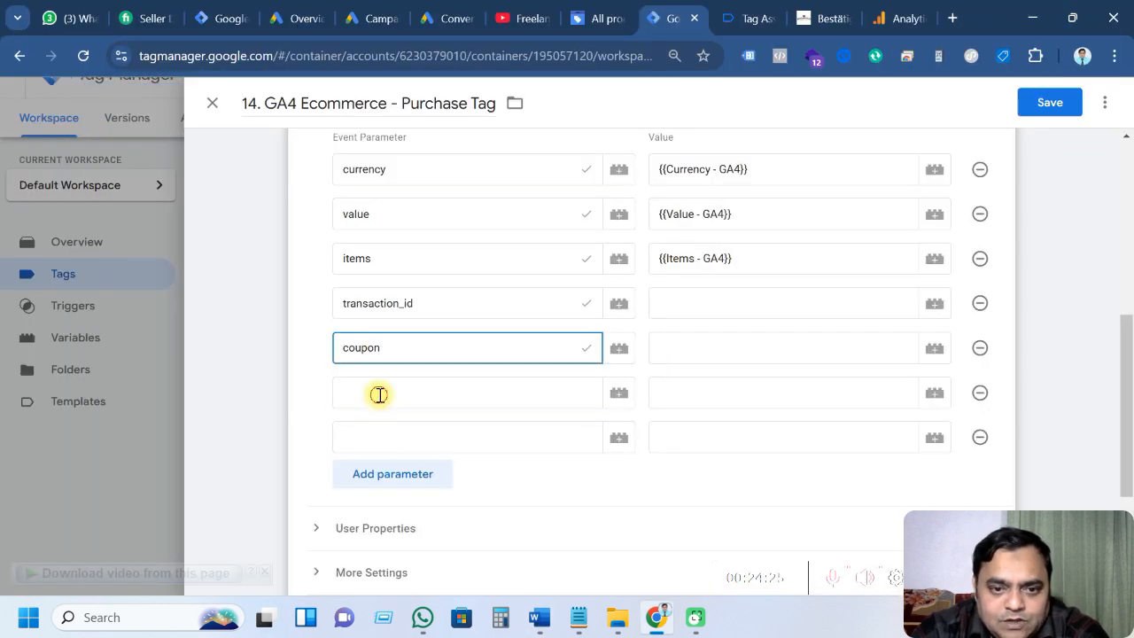
left_click(380, 394)
type("sh")
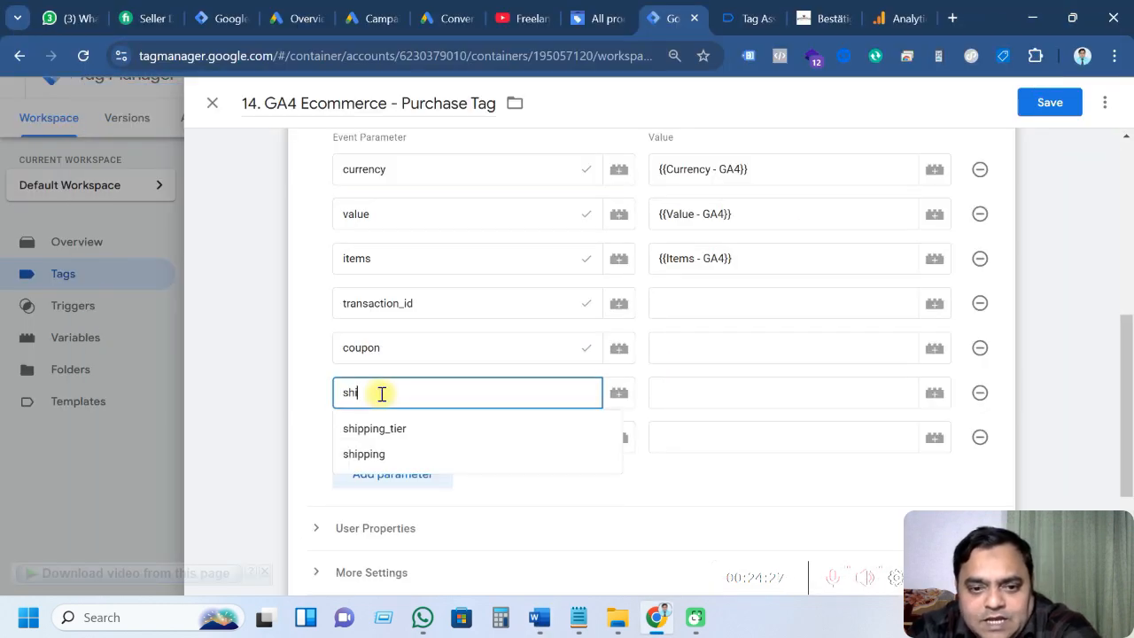
type("i")
left_click(383, 452)
left_click(387, 435)
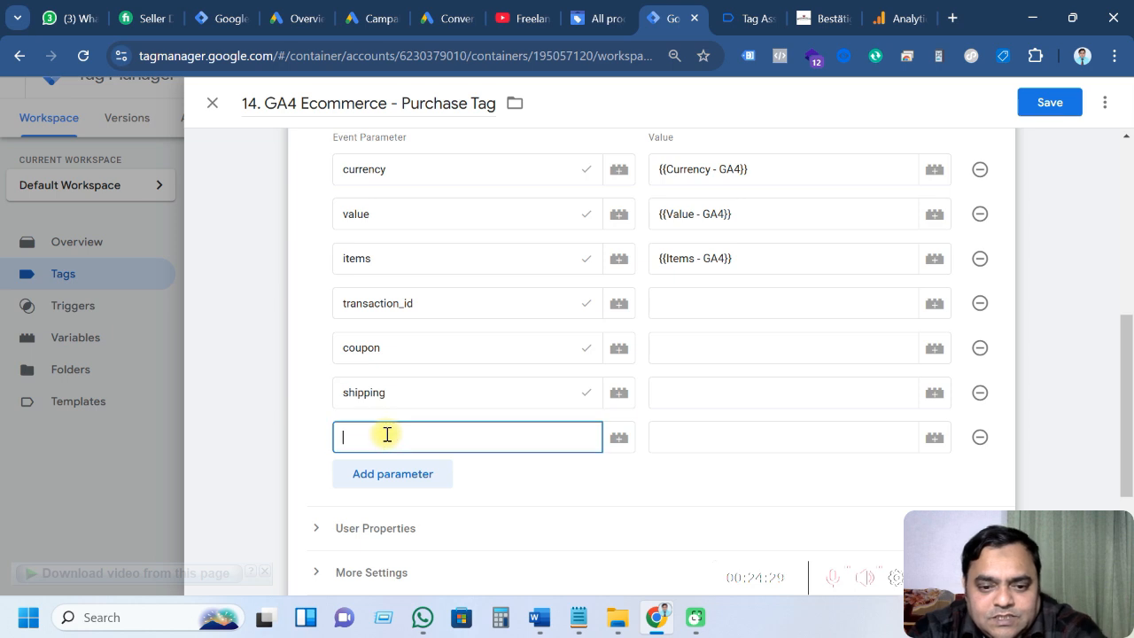
type("ta")
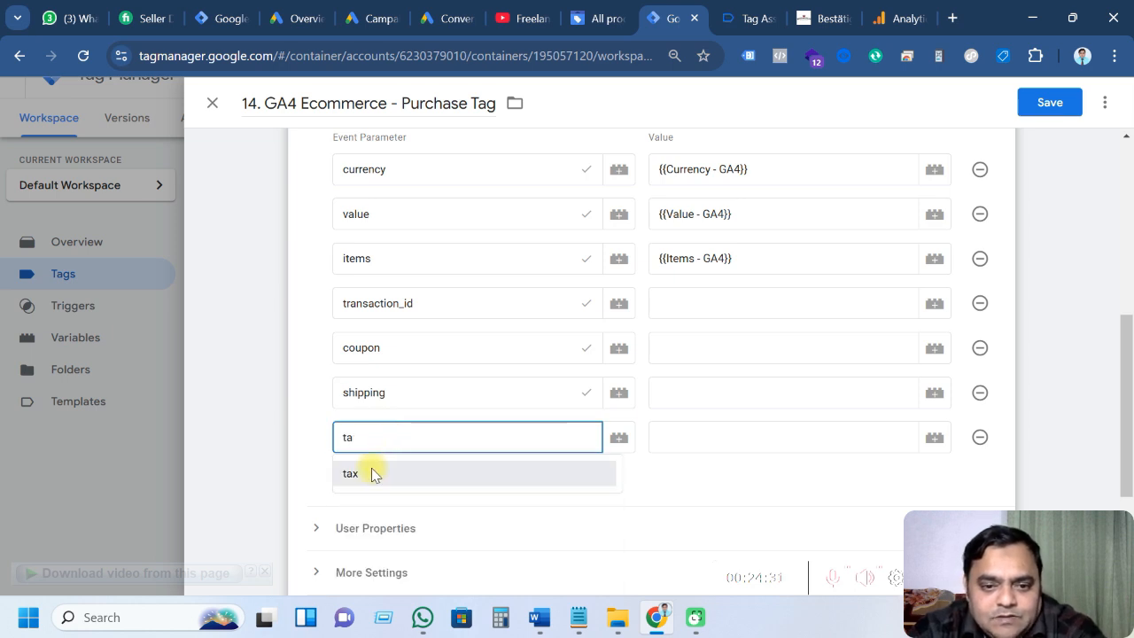
left_click(372, 471)
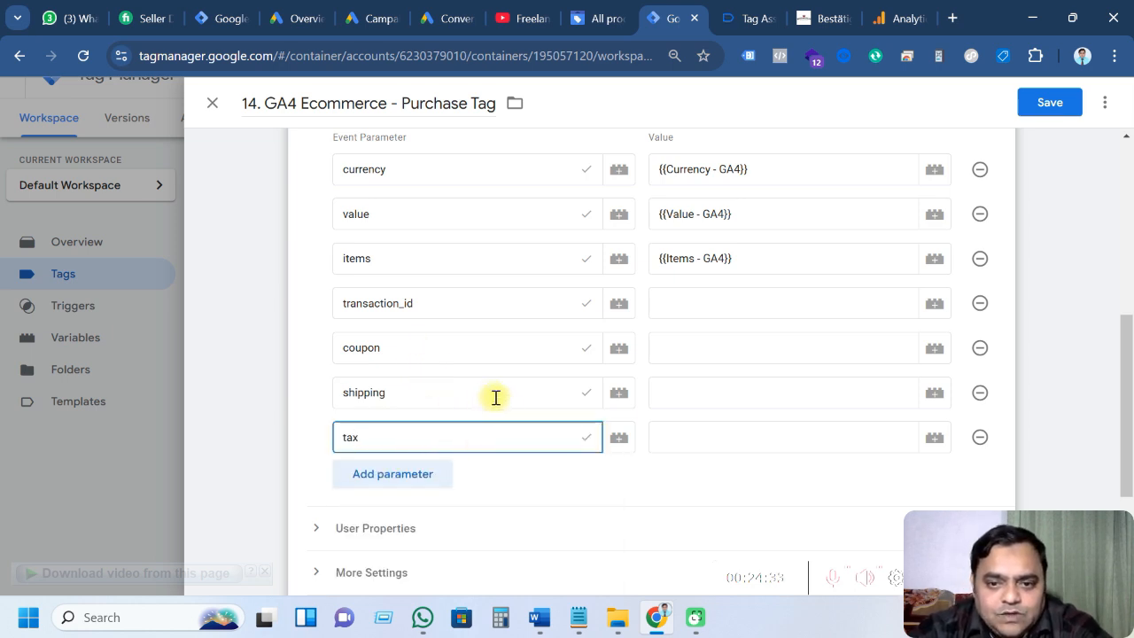
left_click(583, 499)
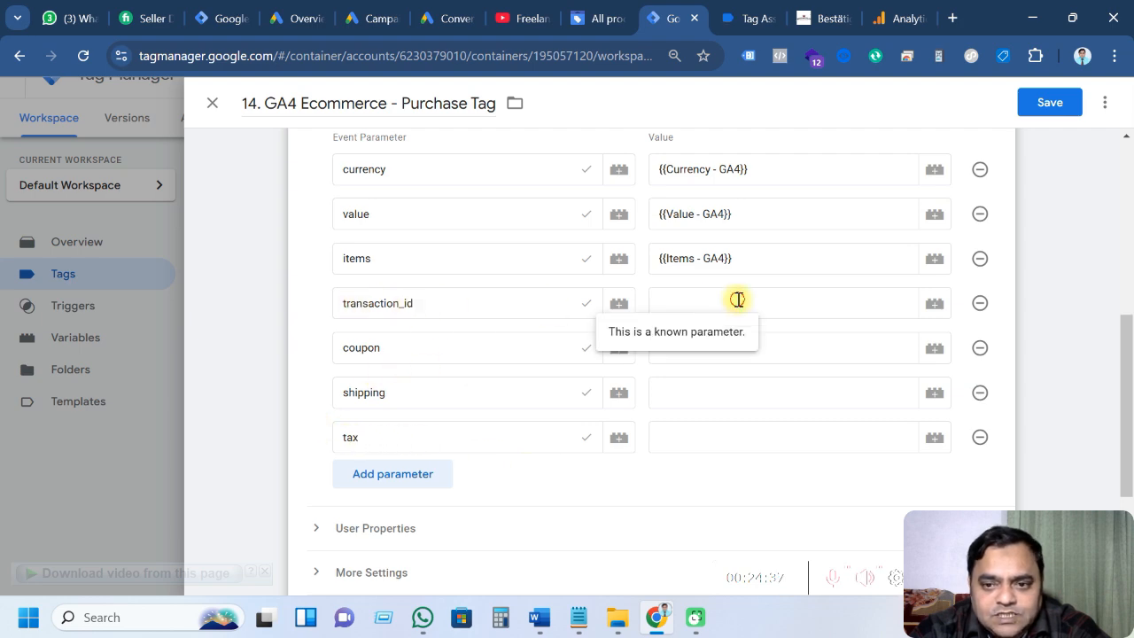
Set transaction_id to Transaction_id - GA4 and coupon to Coupon - GA4
left_click(933, 303)
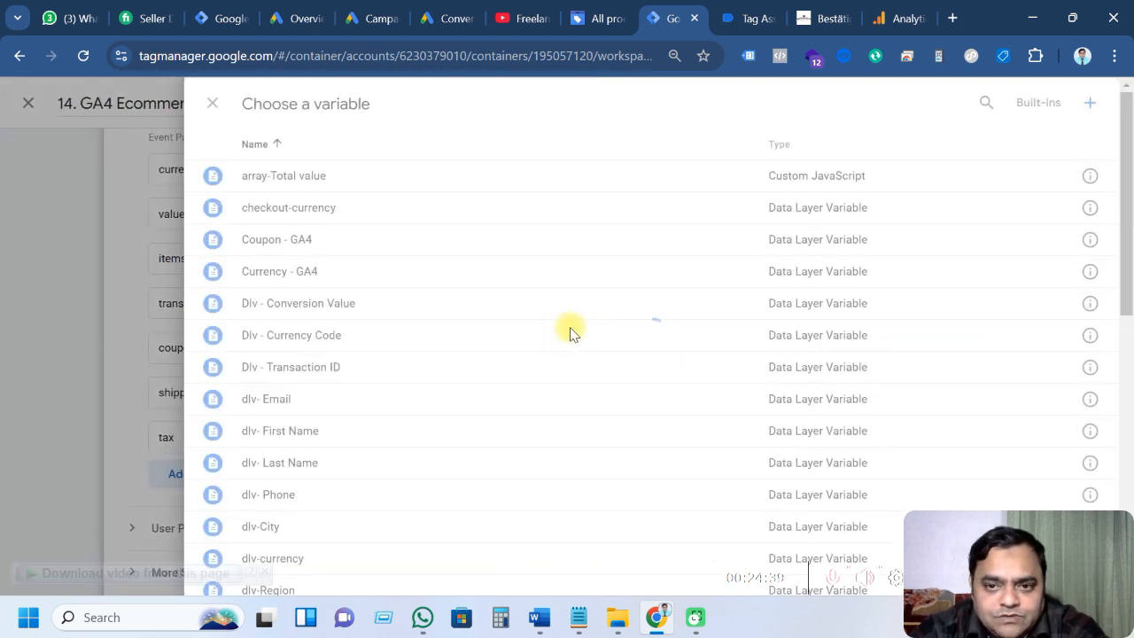
scroll(478, 313, "down", 2)
scroll(480, 315, "down", 5)
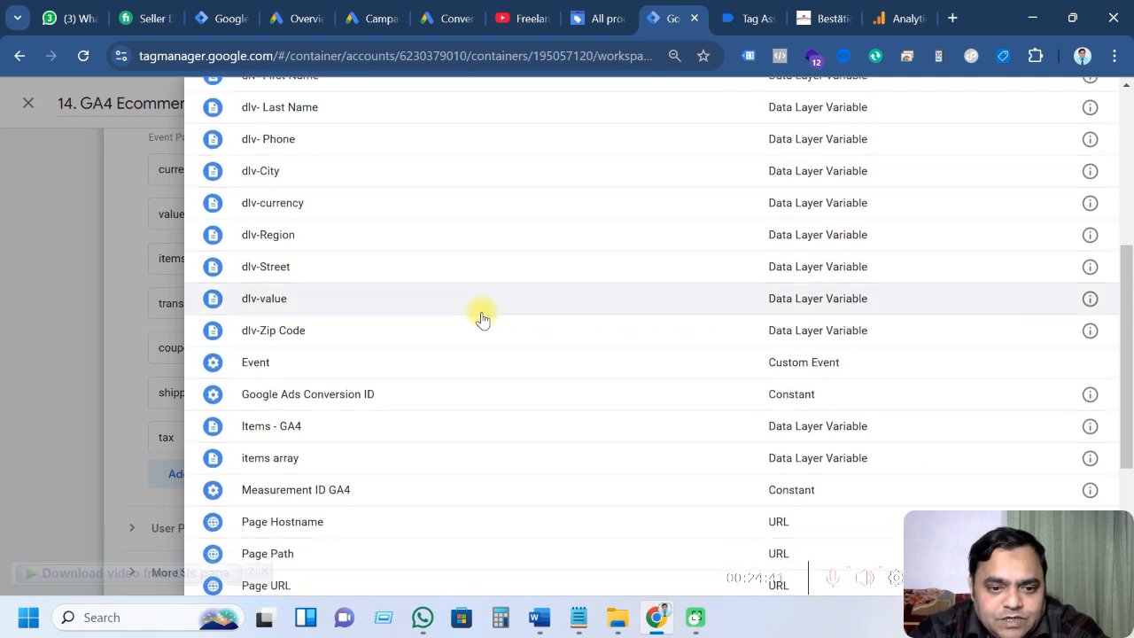
left_click(339, 510)
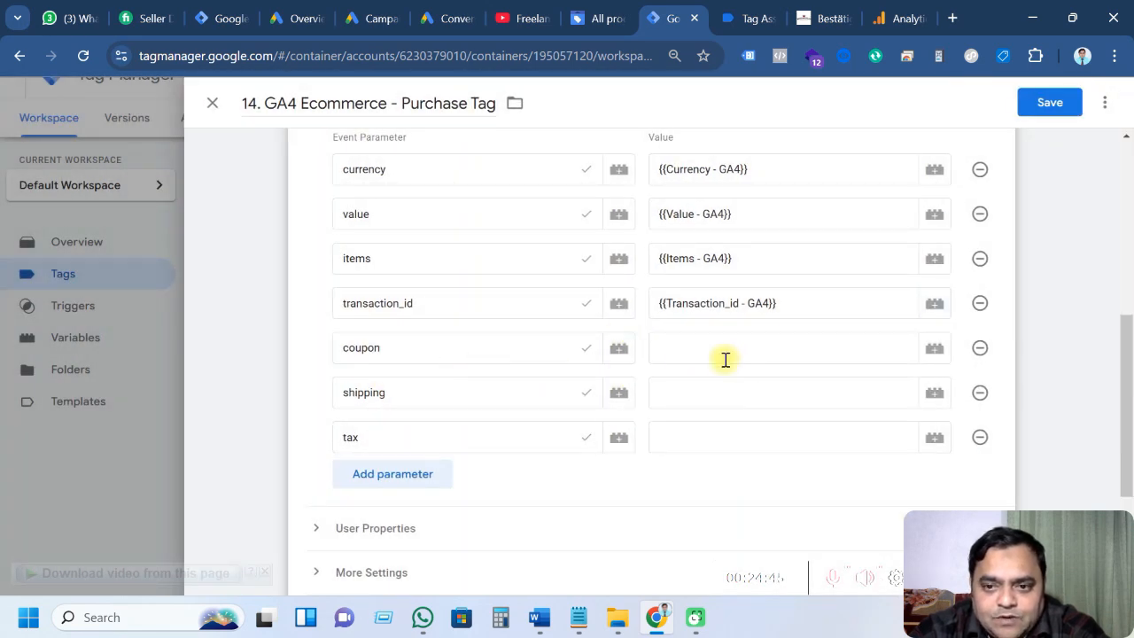
left_click(744, 354)
left_click(935, 348)
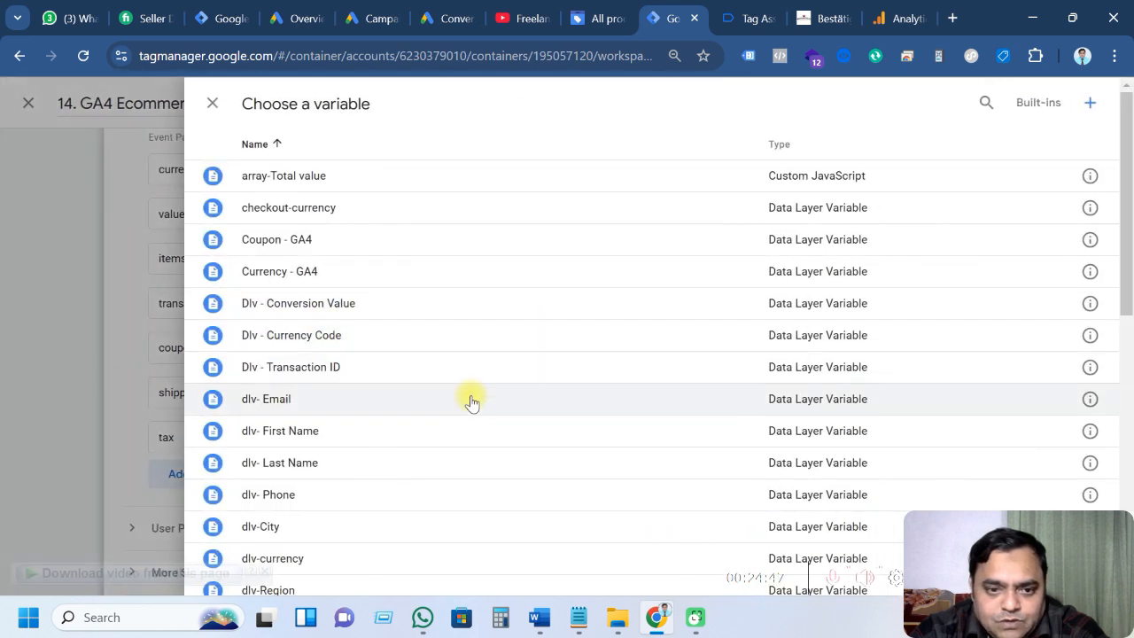
scroll(471, 402, "down", 4)
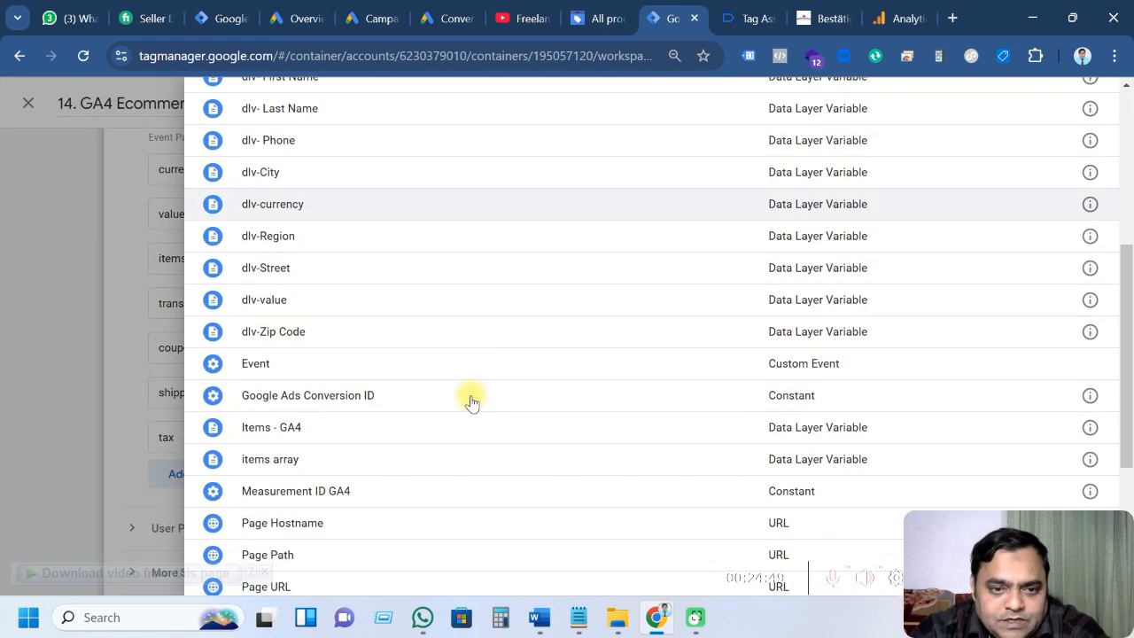
scroll(471, 402, "up", 3)
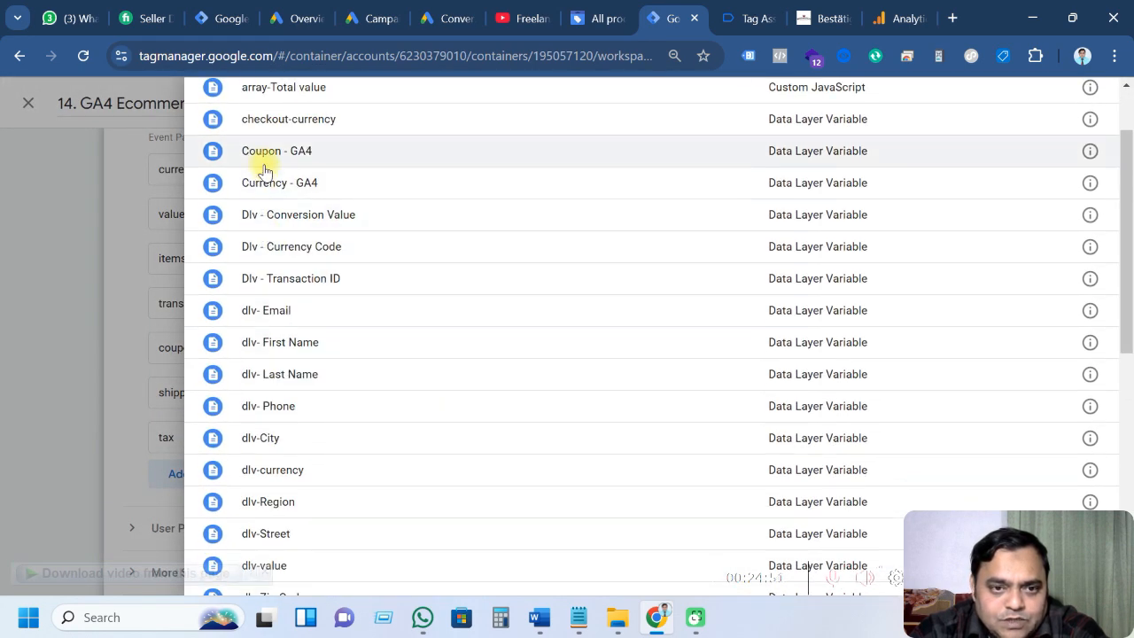
left_click(270, 167)
Set shipping to Shipping - GA4 and tax to Tax - GA4
left_click(752, 393)
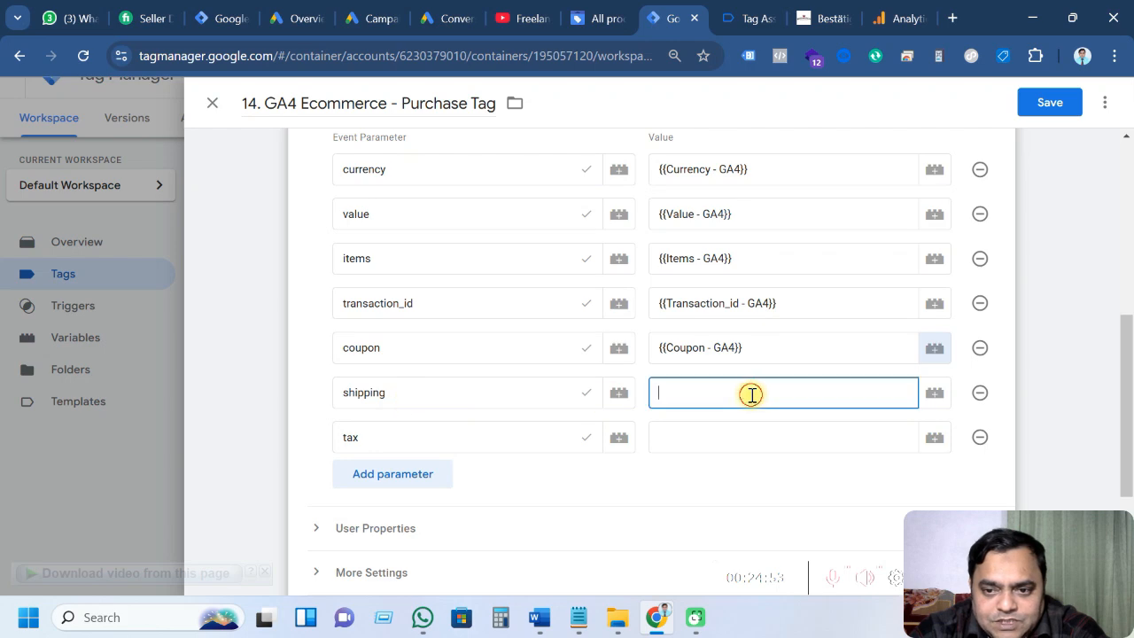
left_click(934, 393)
scroll(408, 421, "down", 3)
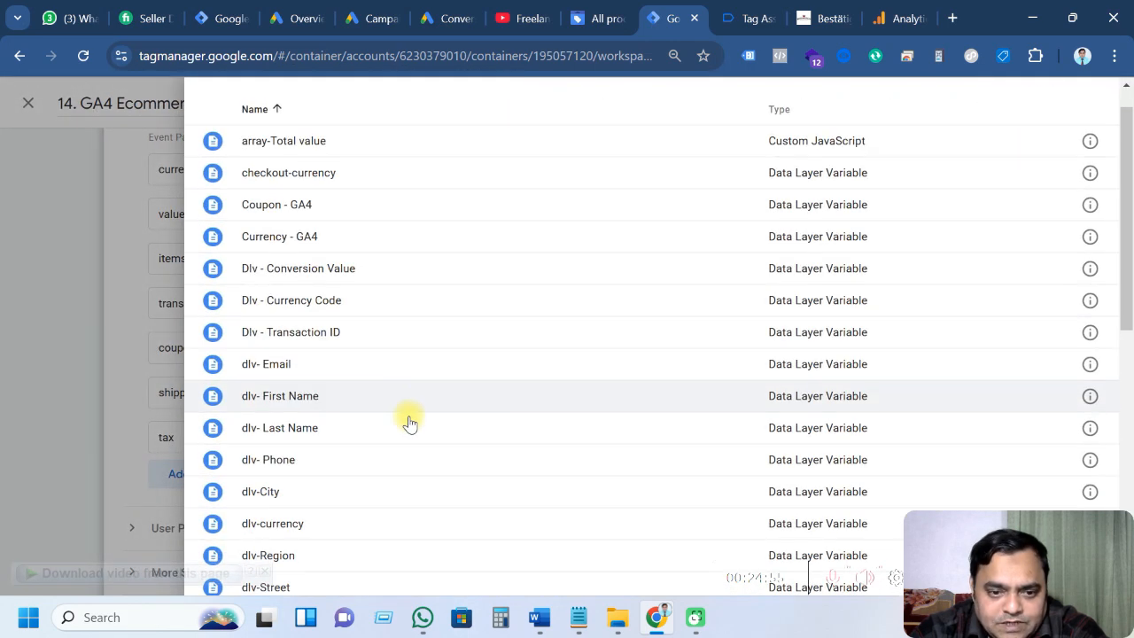
scroll(407, 421, "down", 1)
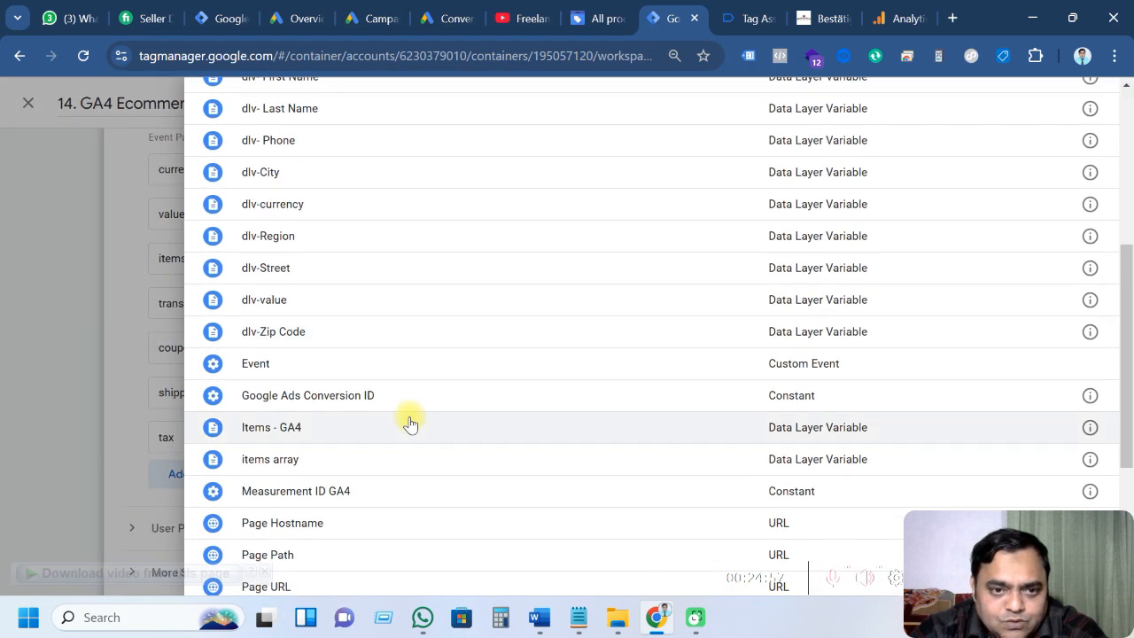
scroll(386, 402, "down", 2)
scroll(372, 459, "down", 1)
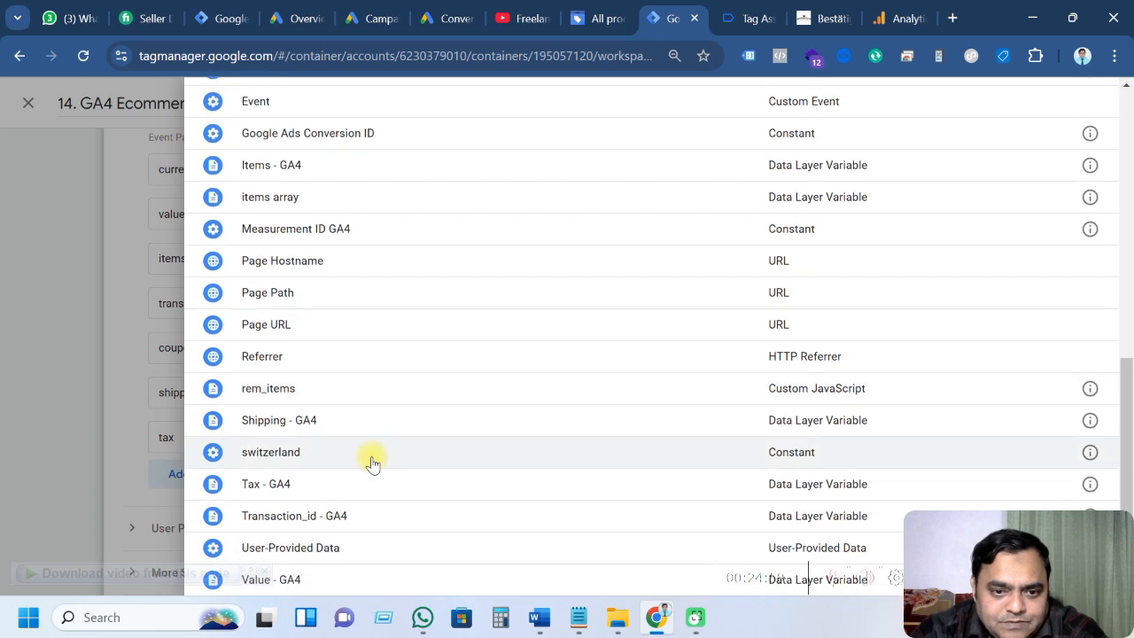
left_click(304, 418)
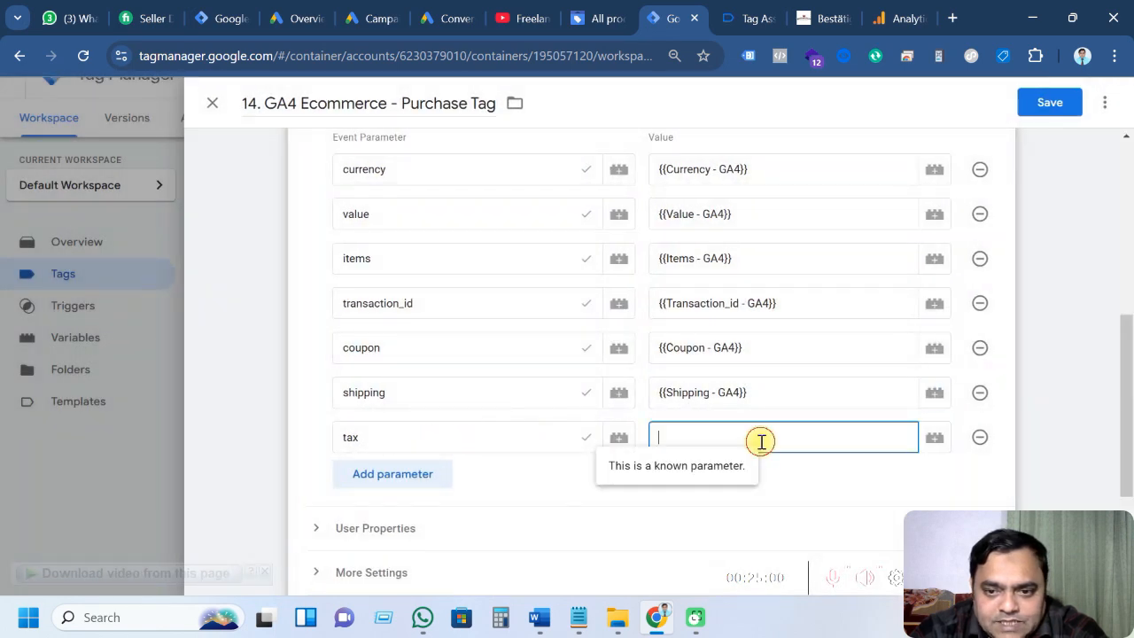
left_click(934, 437)
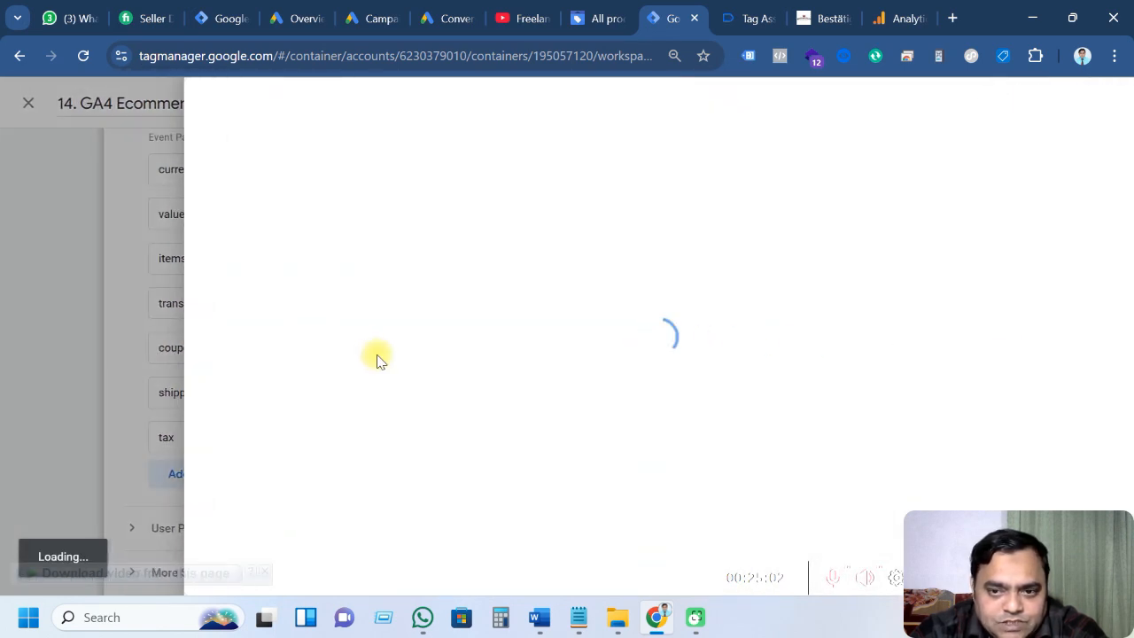
scroll(378, 359, "down", 4)
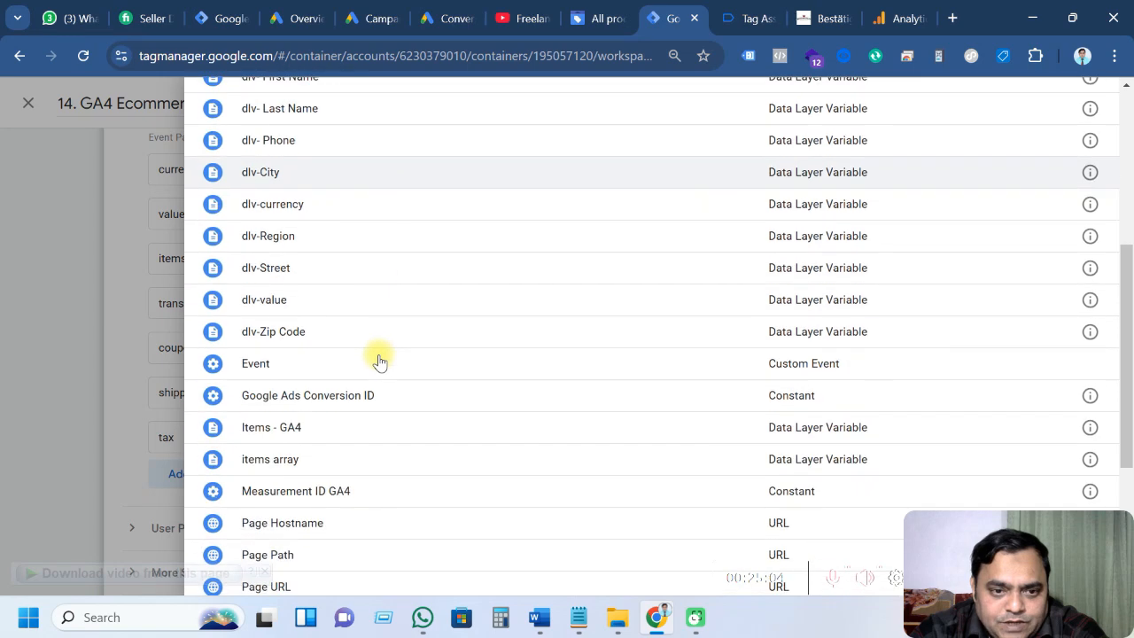
scroll(378, 359, "down", 3)
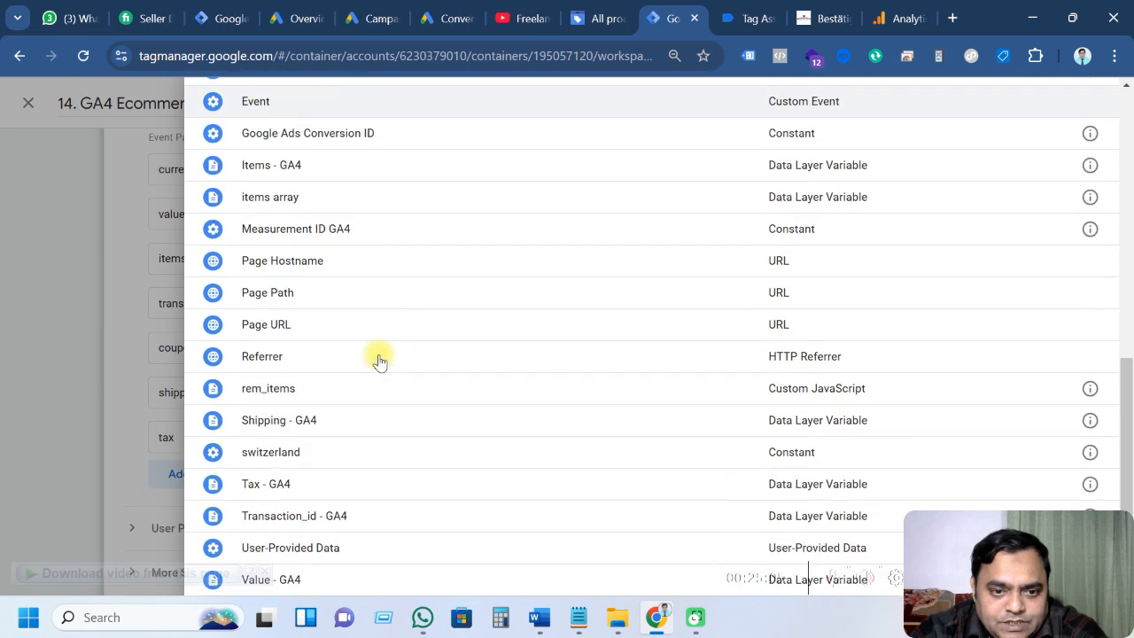
left_click(375, 483)
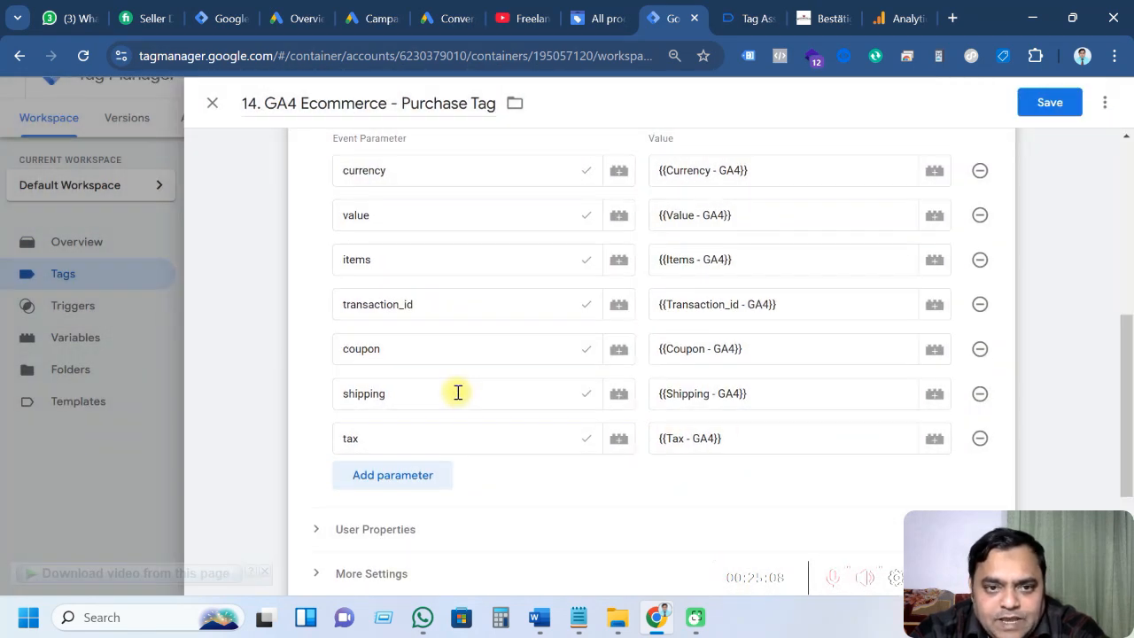
scroll(456, 393, "up", 3)
scroll(458, 392, "up", 2)
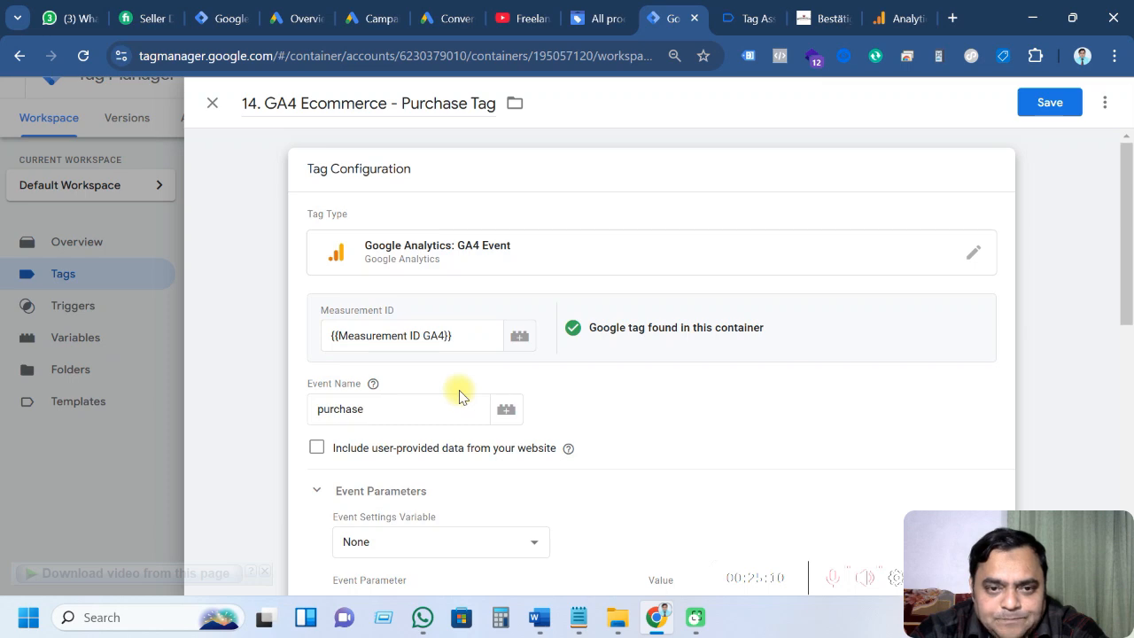
Remove the G-Ads - Checkout - Trigger from the purchase tag's firing triggers
scroll(459, 397, "down", 10)
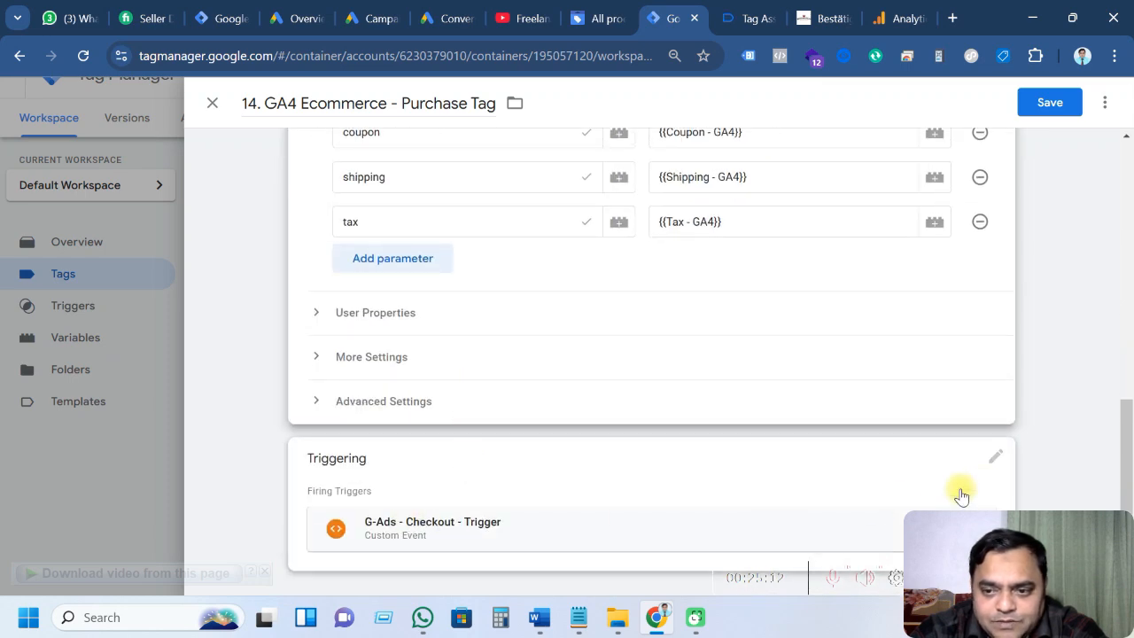
left_click(995, 457)
left_click(970, 491)
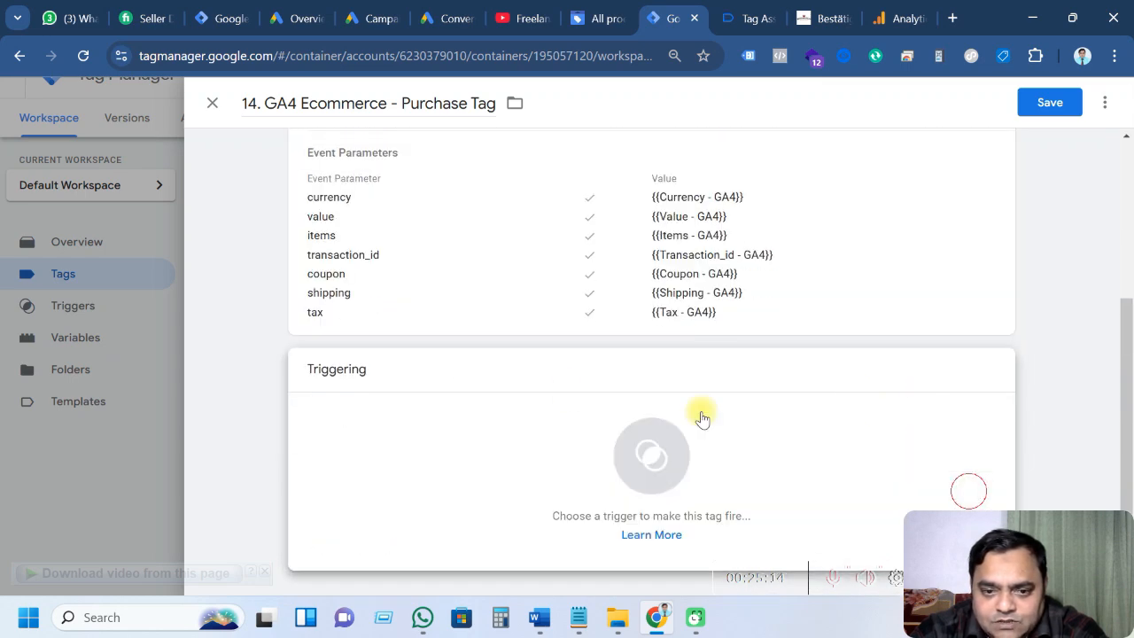
Create a new Custom Event trigger for the tag with event name purchase
left_click(622, 455)
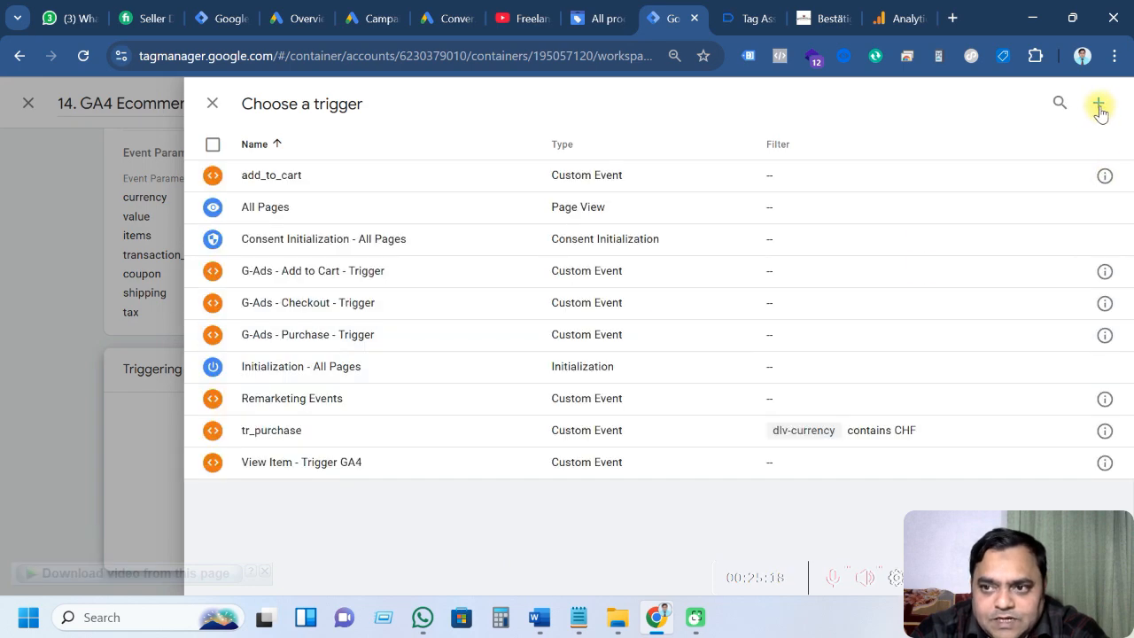
left_click(1099, 107)
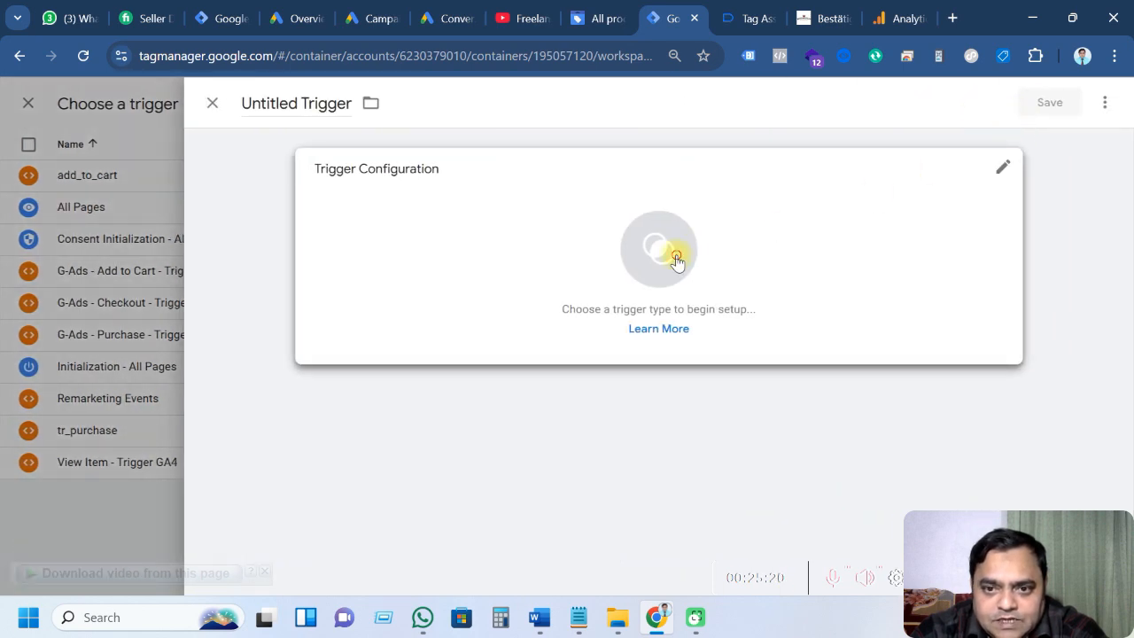
left_click(676, 259)
scroll(785, 365, "down", 4)
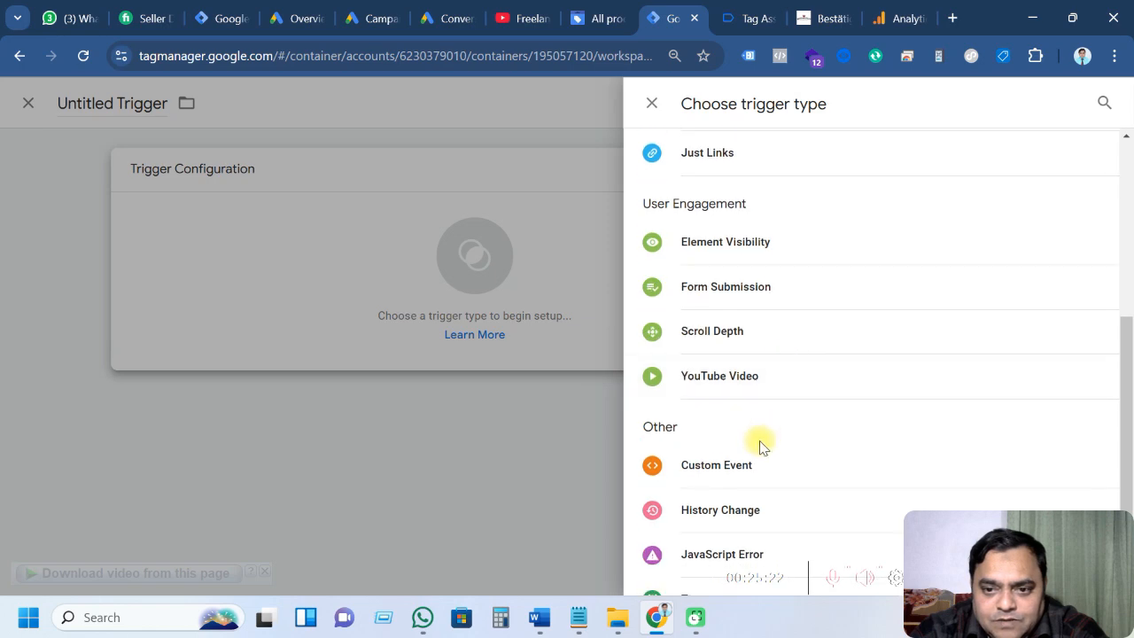
left_click(753, 464)
left_click(407, 325)
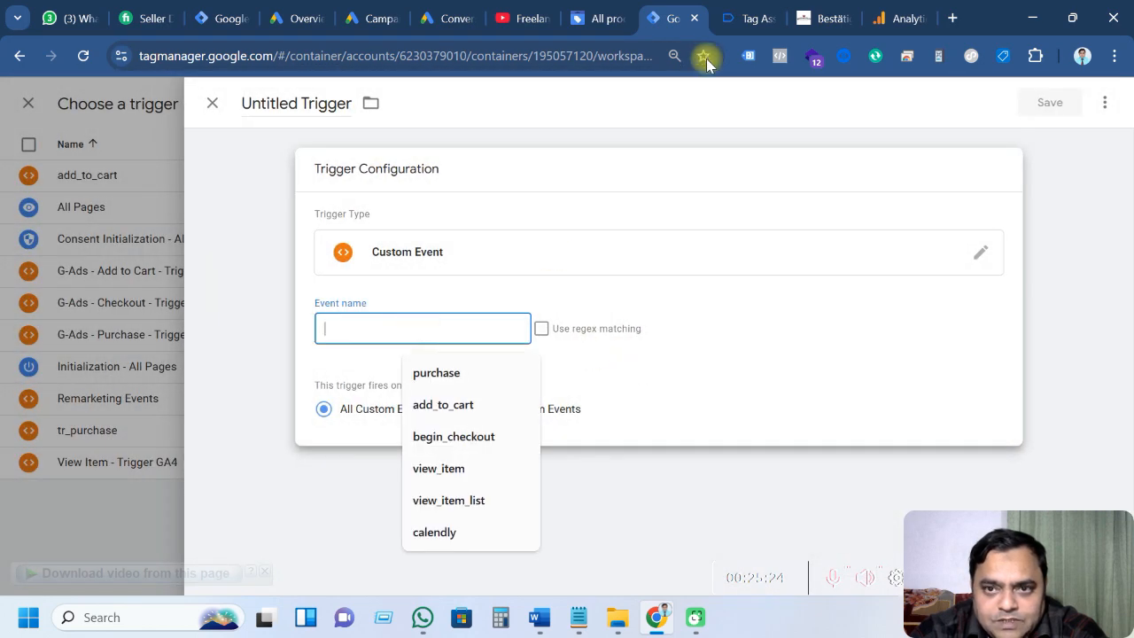
left_click(740, 18)
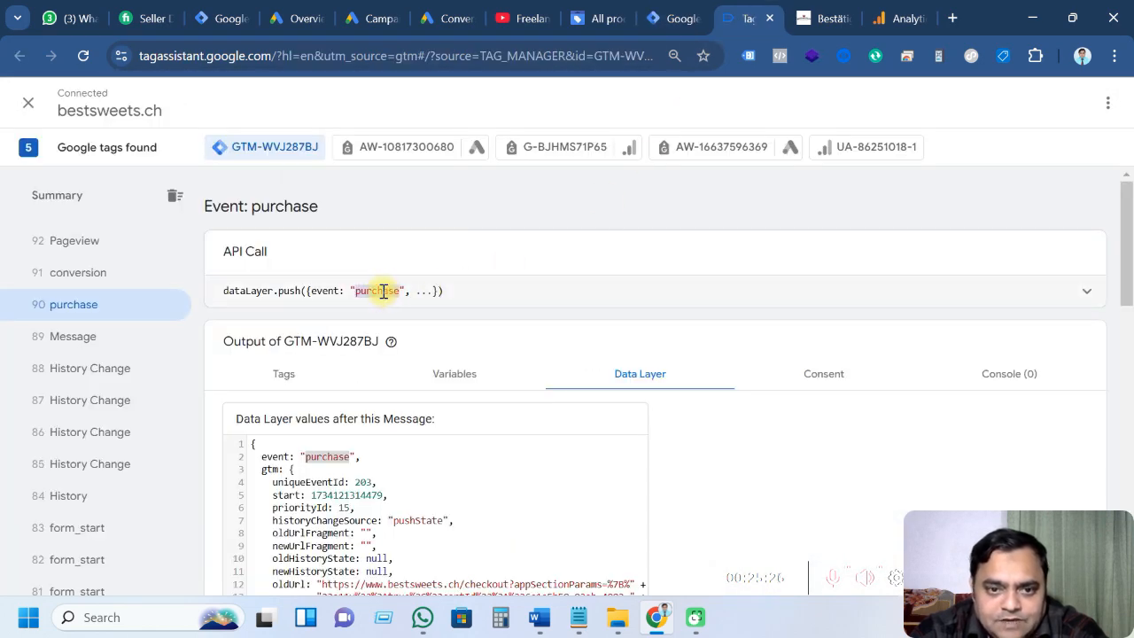
left_click(671, 17)
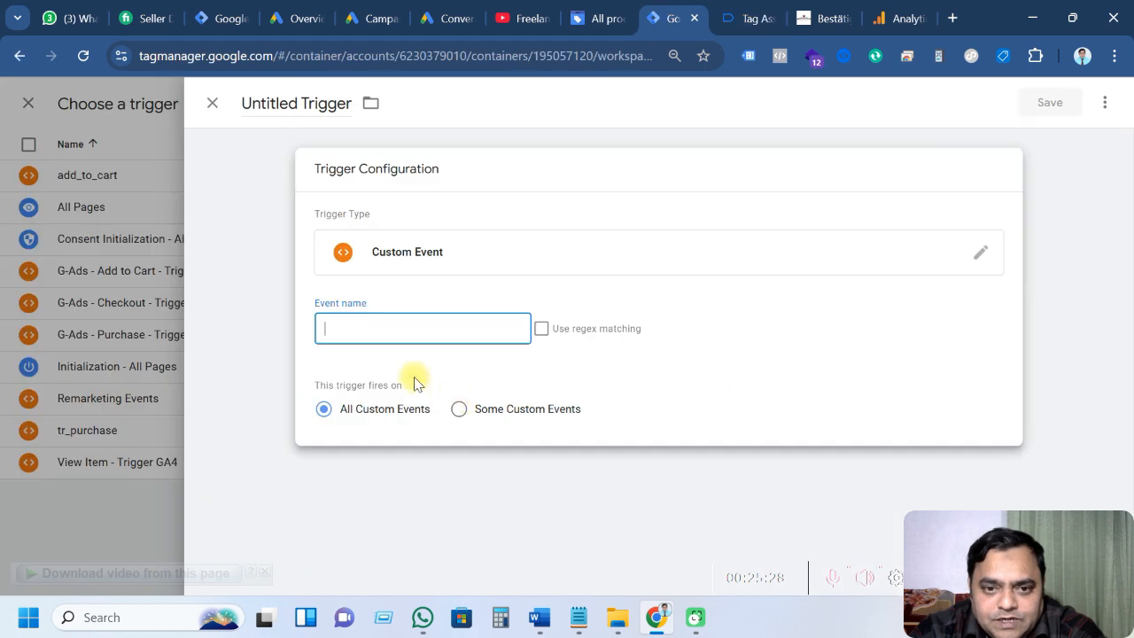
left_click(405, 337)
type("purchase")
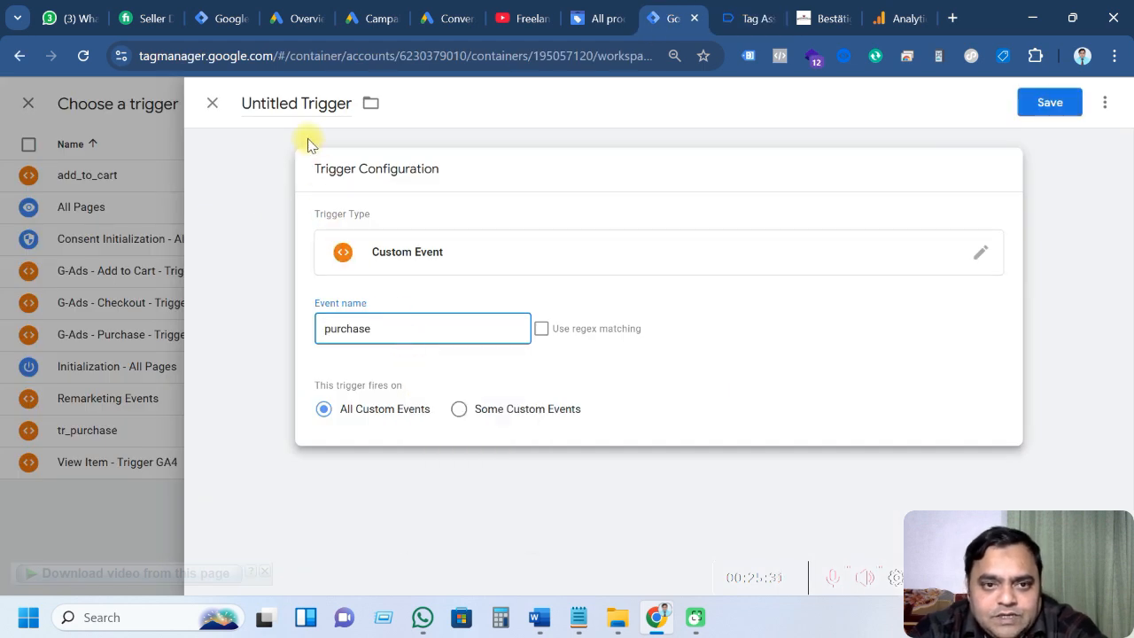
Name the trigger 'Purchase - Trigger GA4' and save it
left_click_drag(298, 107, 241, 107)
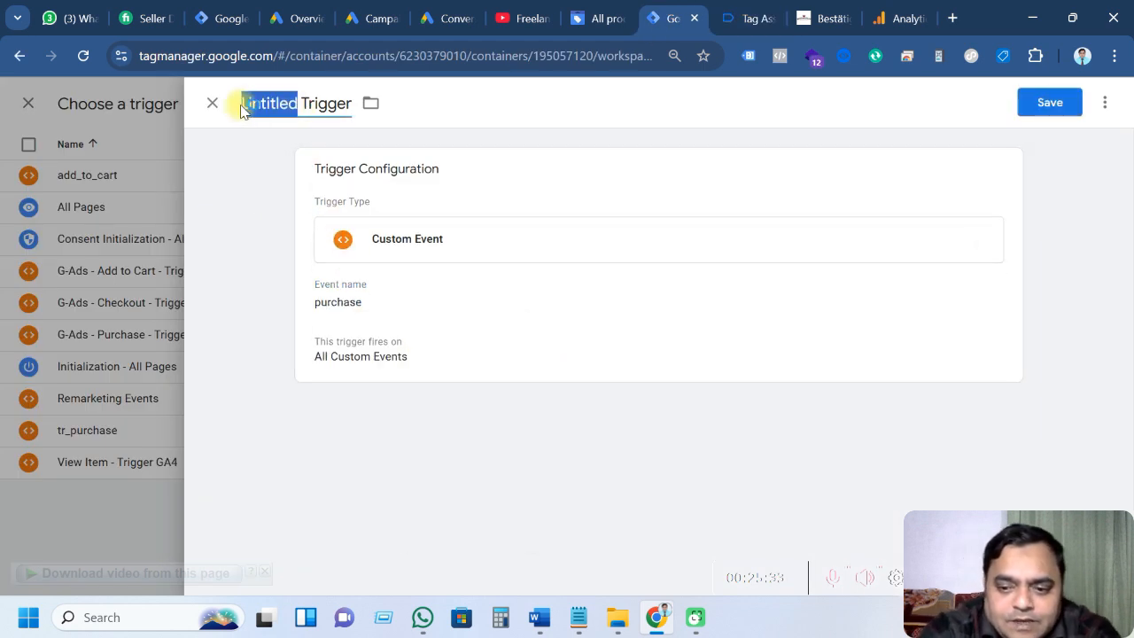
type("PUrchase")
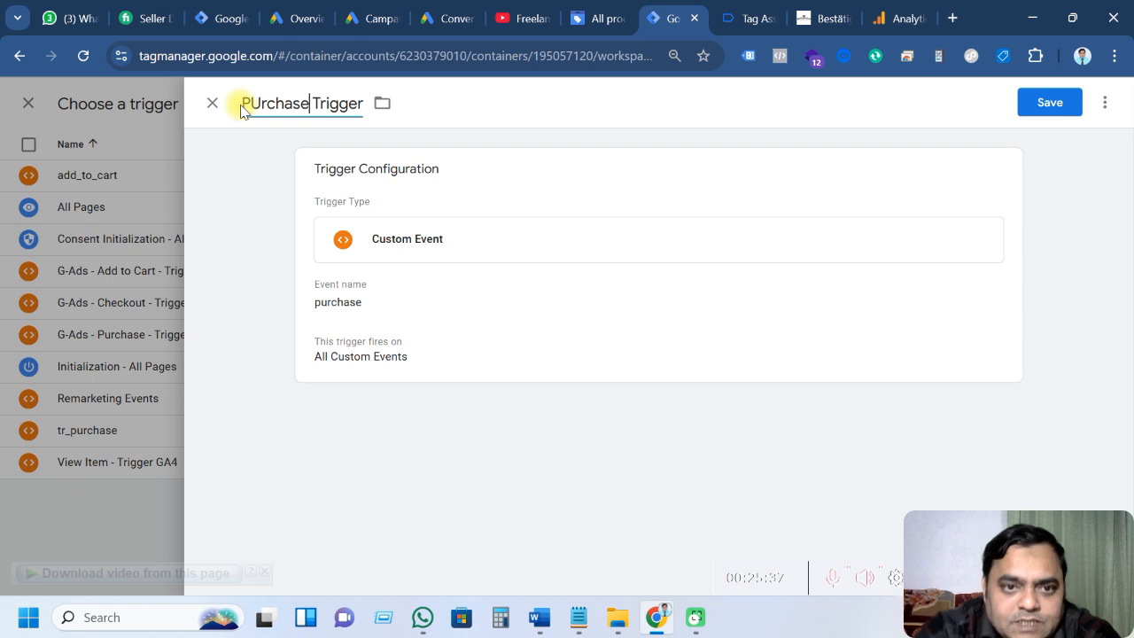
key("BackSpace")
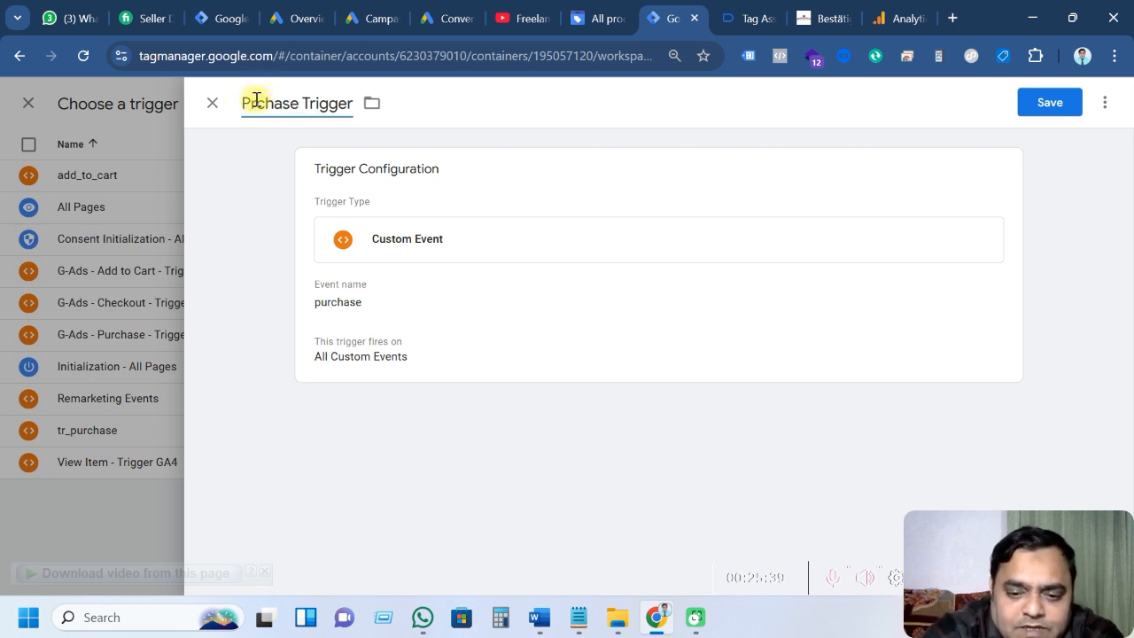
type("u")
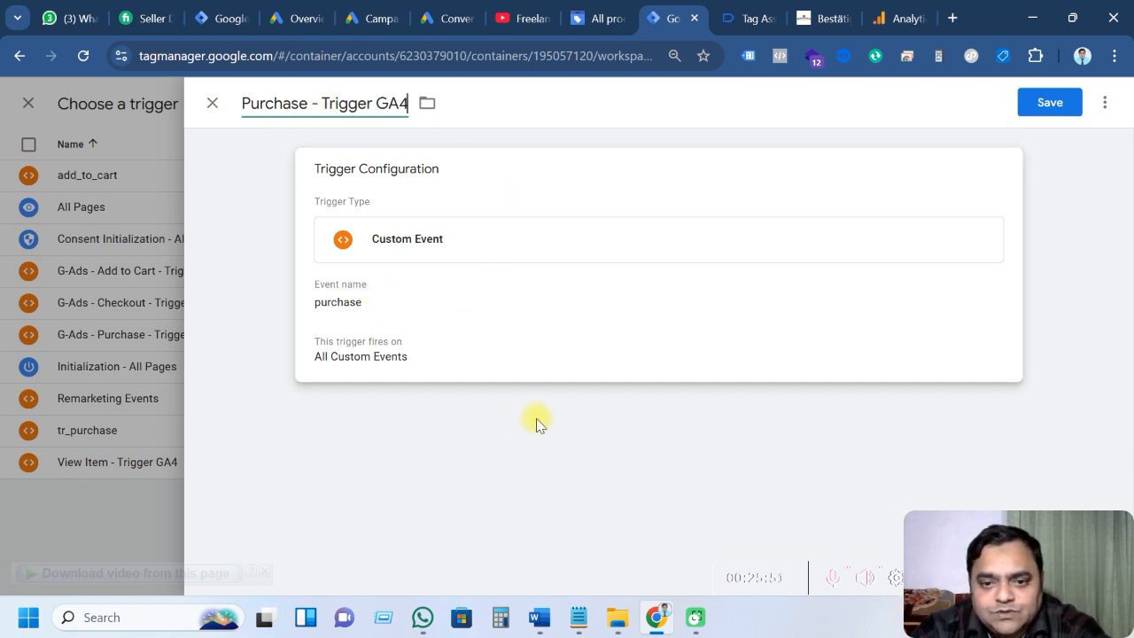
left_click(1054, 110)
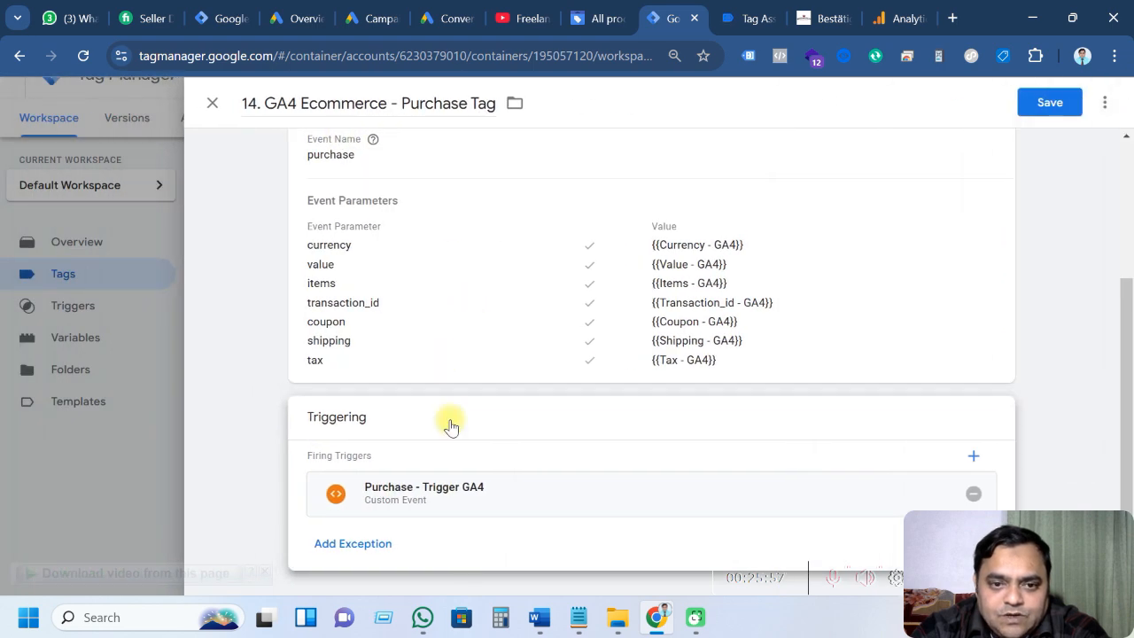
Review the 14. GA4 Ecommerce - Purchase Tag's parameters and triggering, then save it
left_click(467, 286)
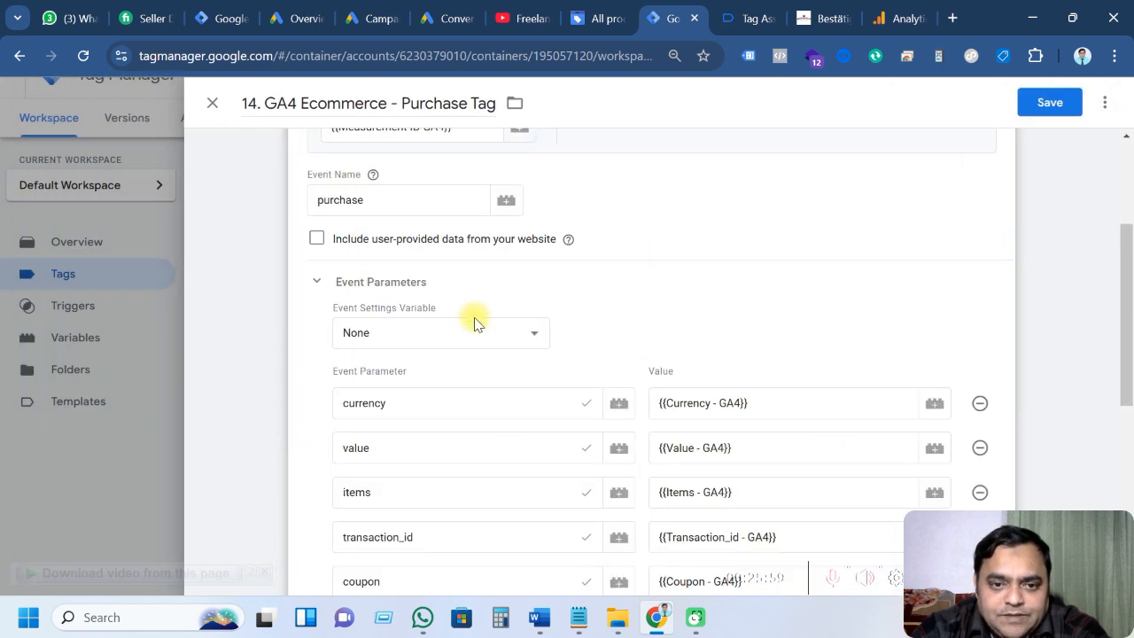
scroll(473, 319, "down", 2)
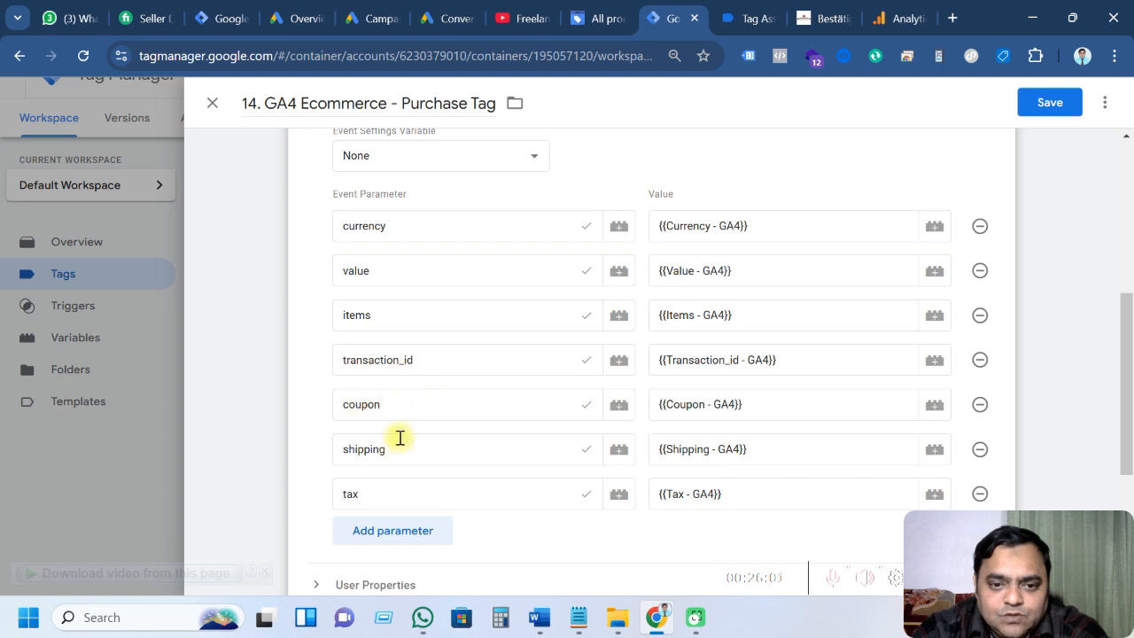
scroll(431, 481, "down", 2)
scroll(470, 471, "up", 2)
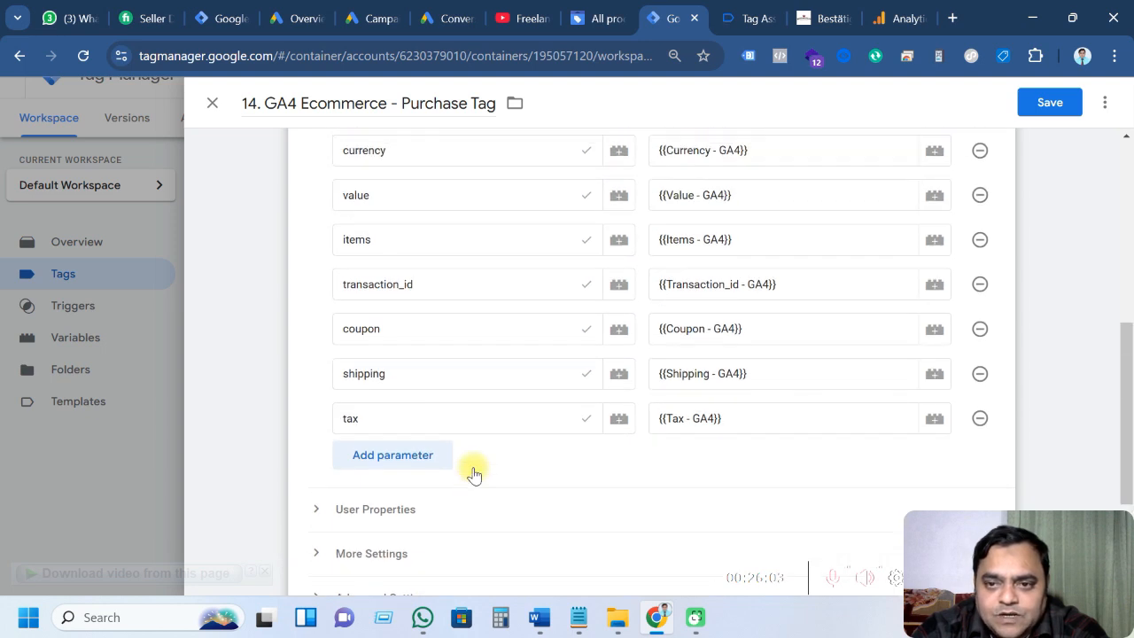
scroll(663, 350, "down", 3)
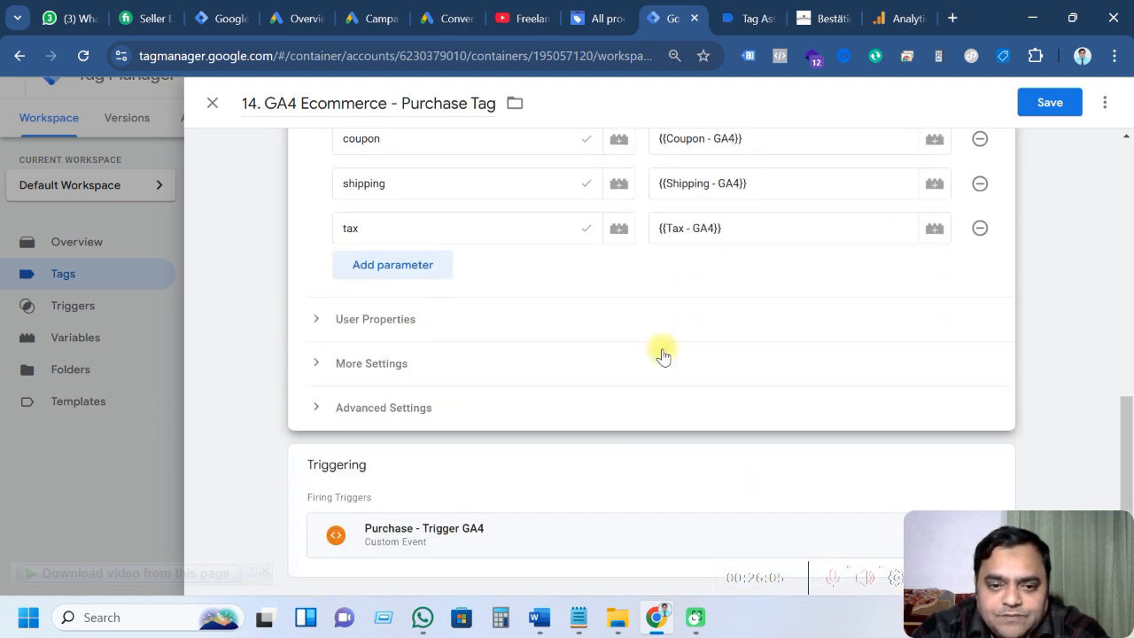
scroll(662, 355, "up", 7)
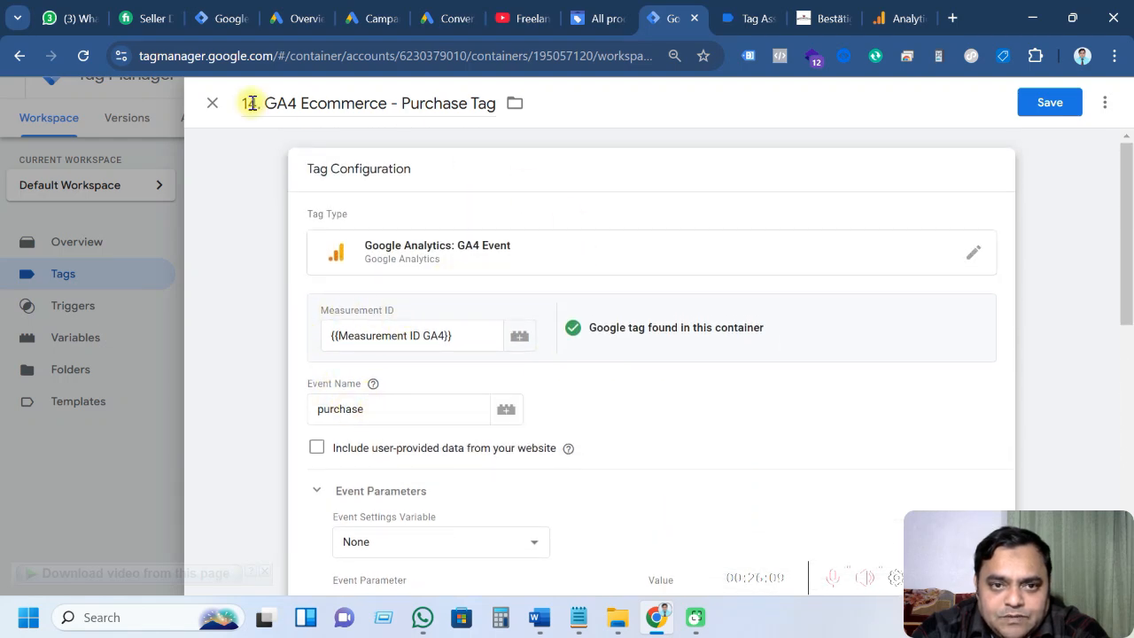
left_click(1053, 108)
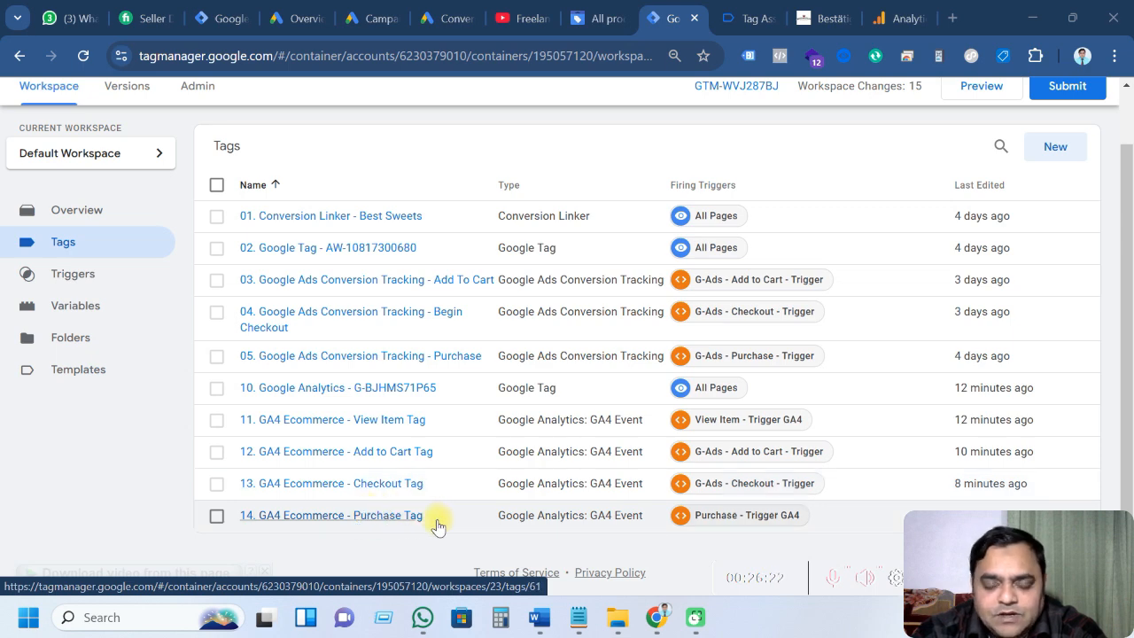
left_click(387, 517)
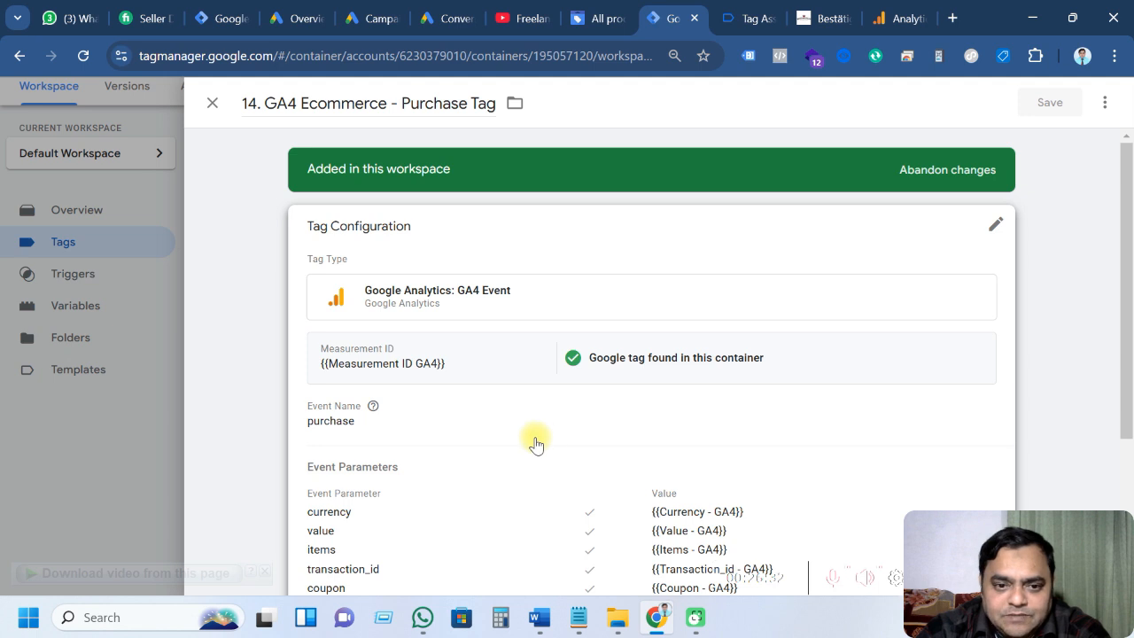
scroll(536, 444, "down", 2)
left_click(543, 316)
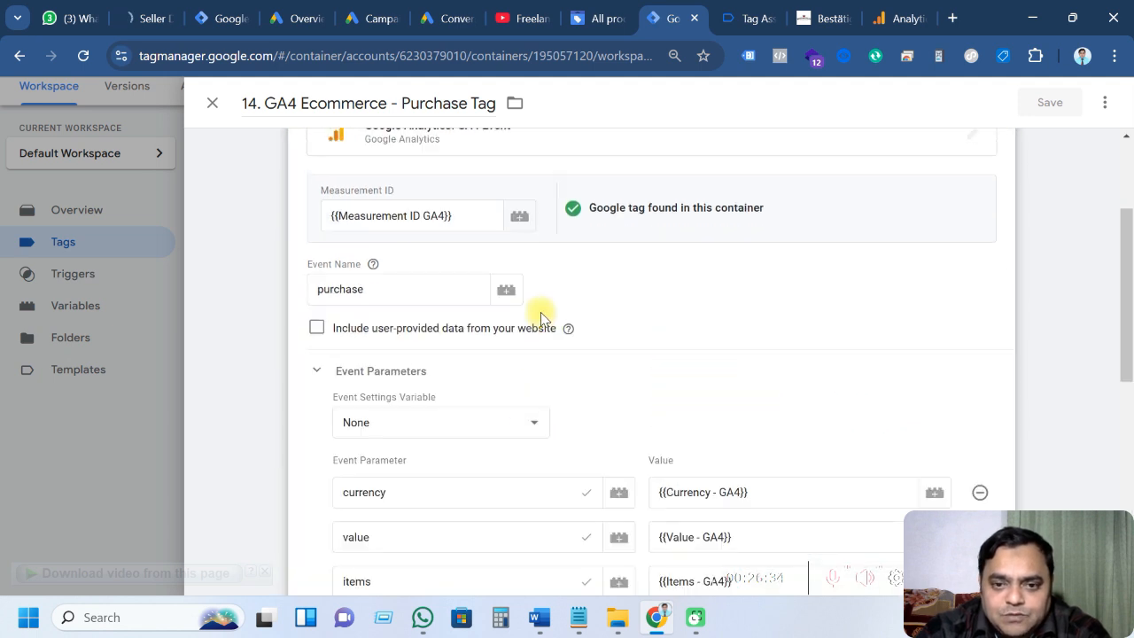
left_click(319, 330)
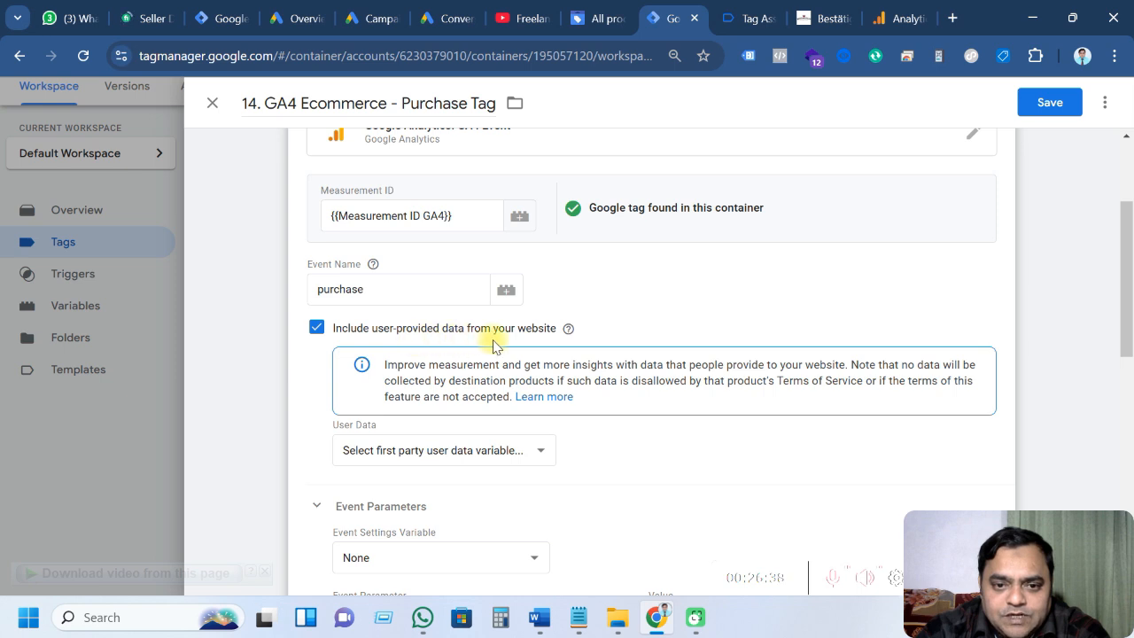
left_click(483, 452)
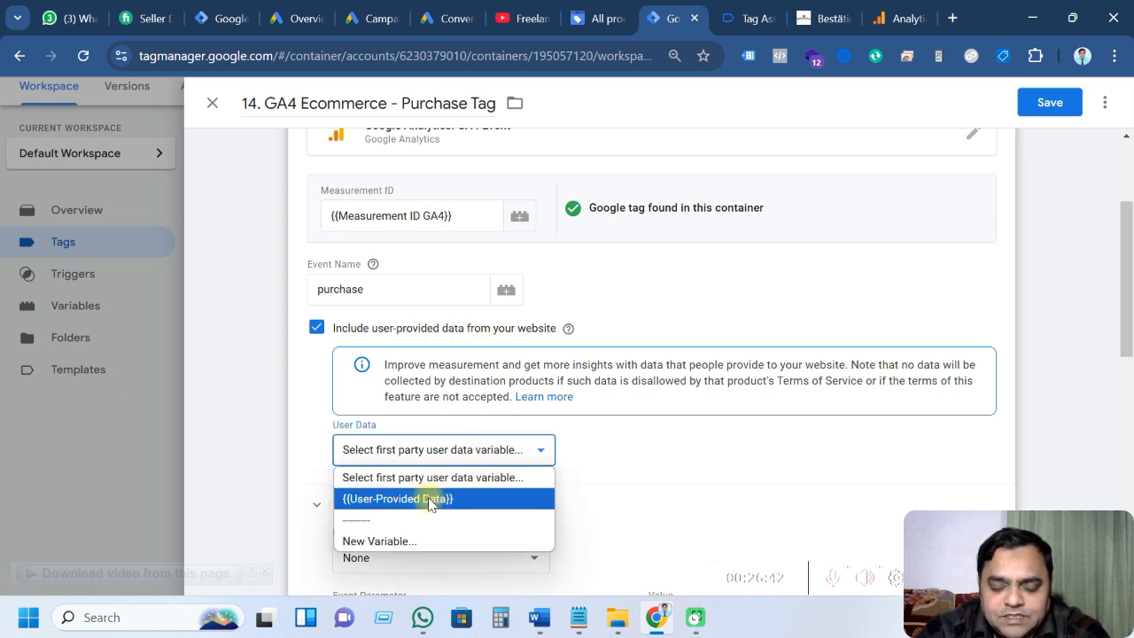
left_click(213, 104)
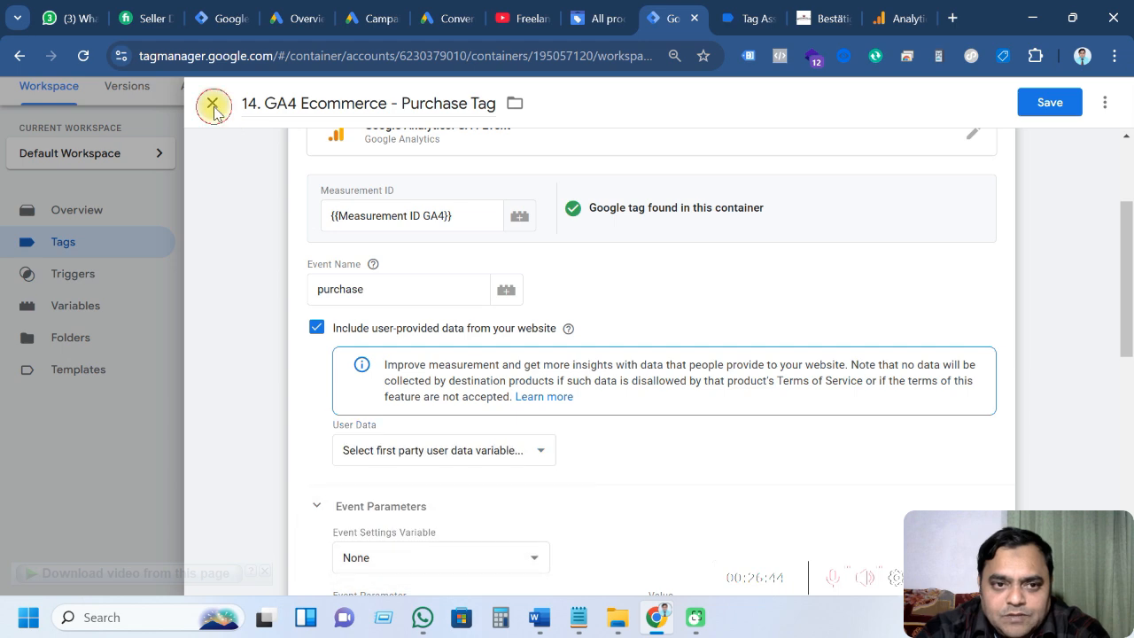
left_click(694, 294)
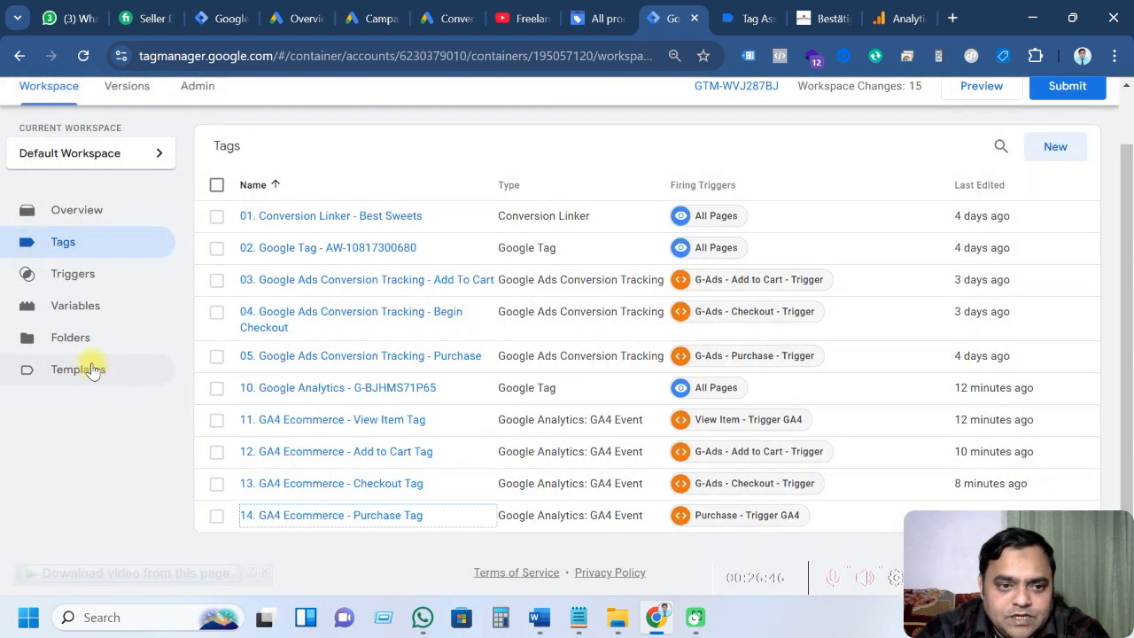
Inspect the User-Provided Data variable's email, phone and address fields, then close it
left_click(76, 305)
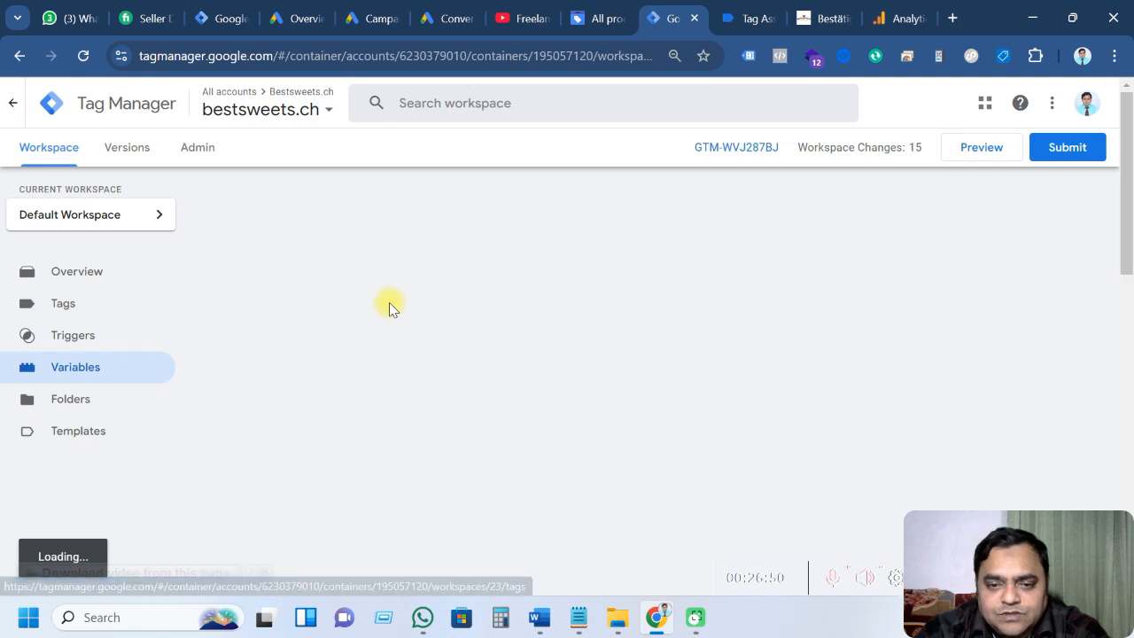
scroll(467, 369, "down", 4)
scroll(469, 371, "down", 5)
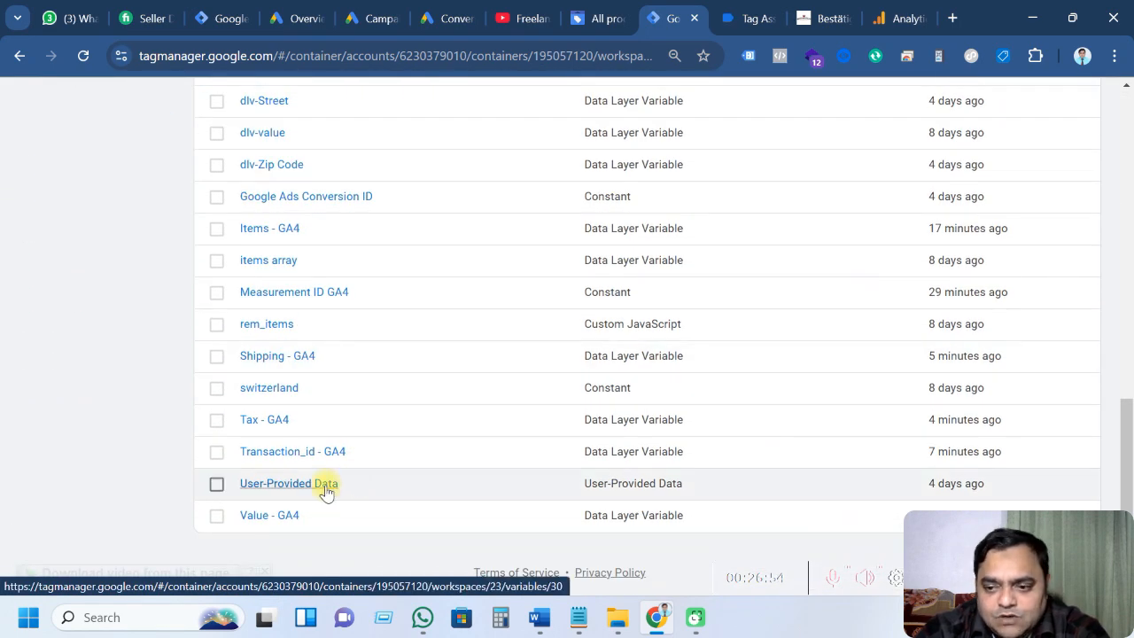
left_click(327, 486)
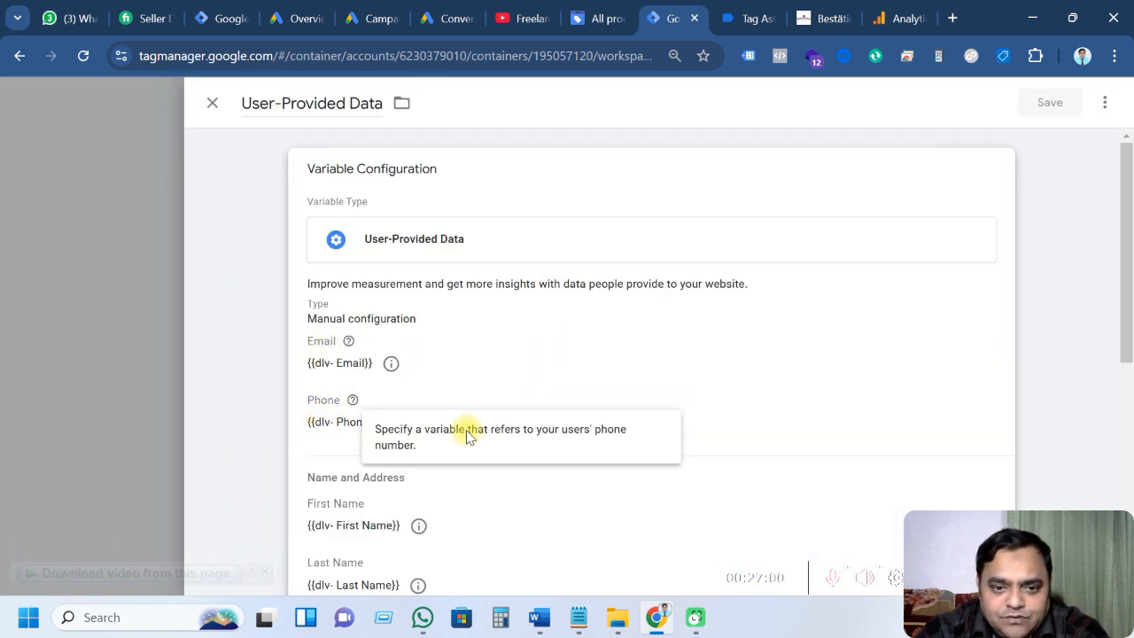
scroll(457, 532, "down", 3)
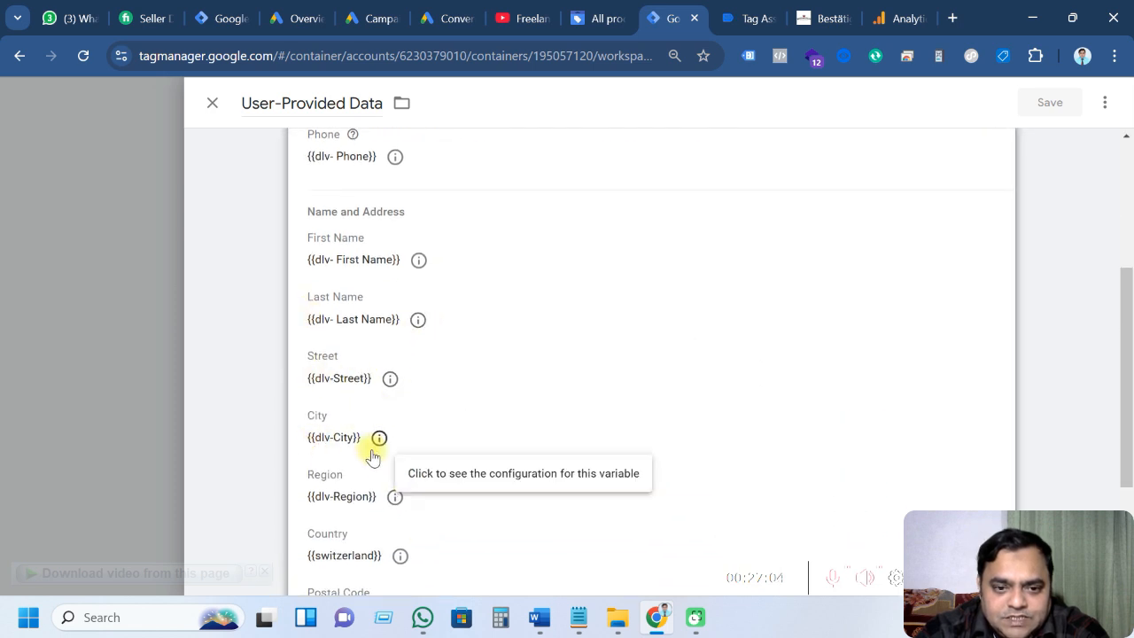
scroll(318, 458, "down", 2)
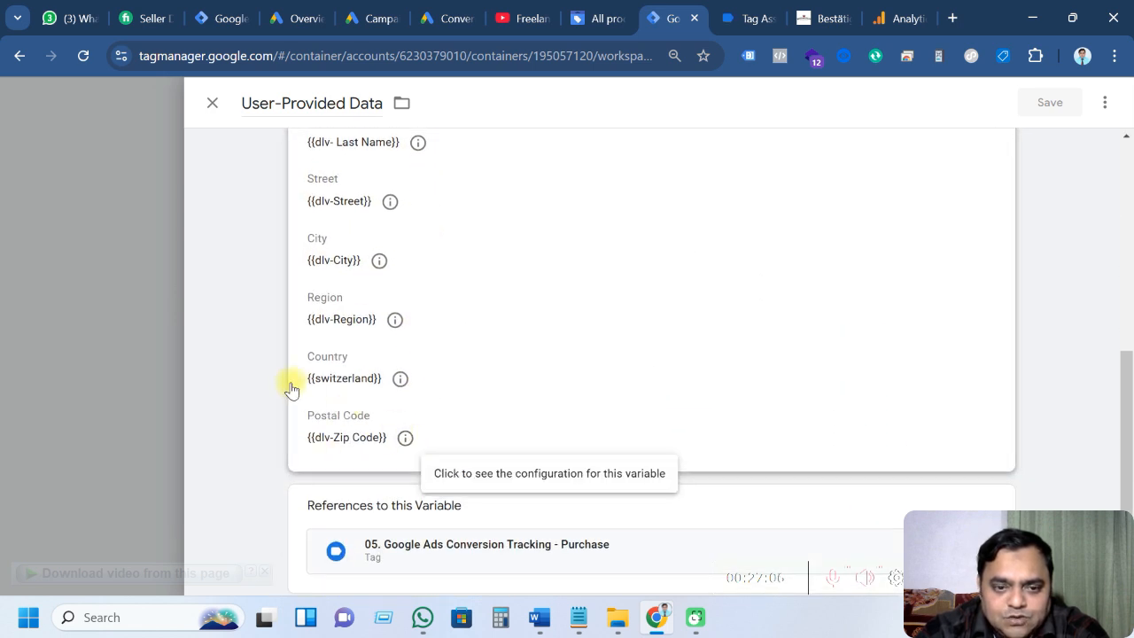
left_click(213, 106)
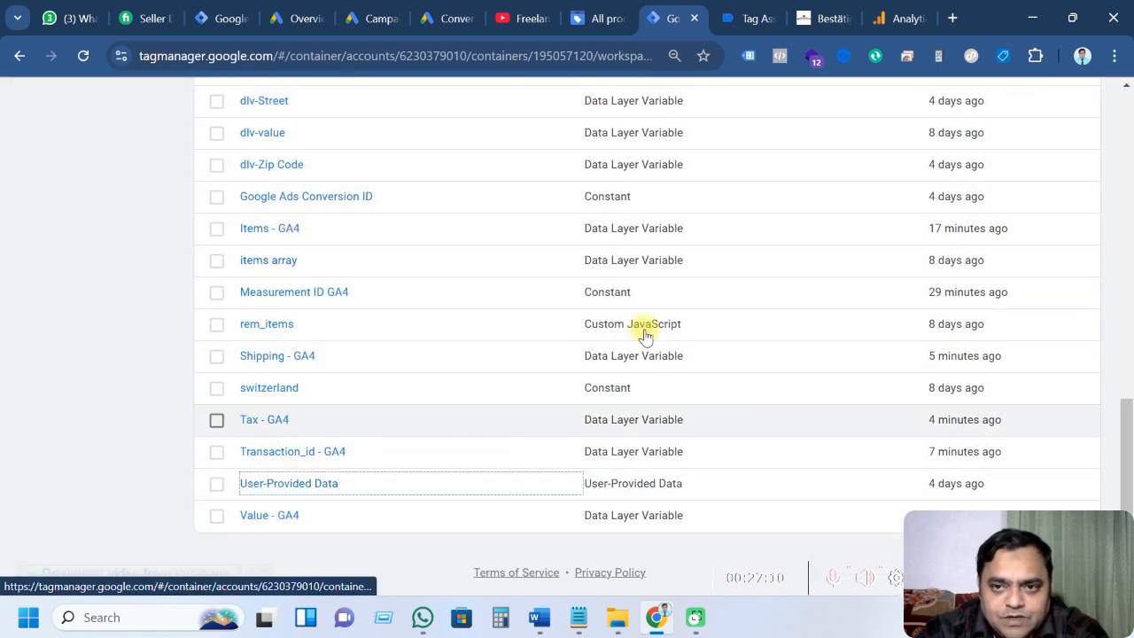
Inspect the user_data block (email, phone, address) in the purchase event's Tag Assistant data layer
left_click(734, 16)
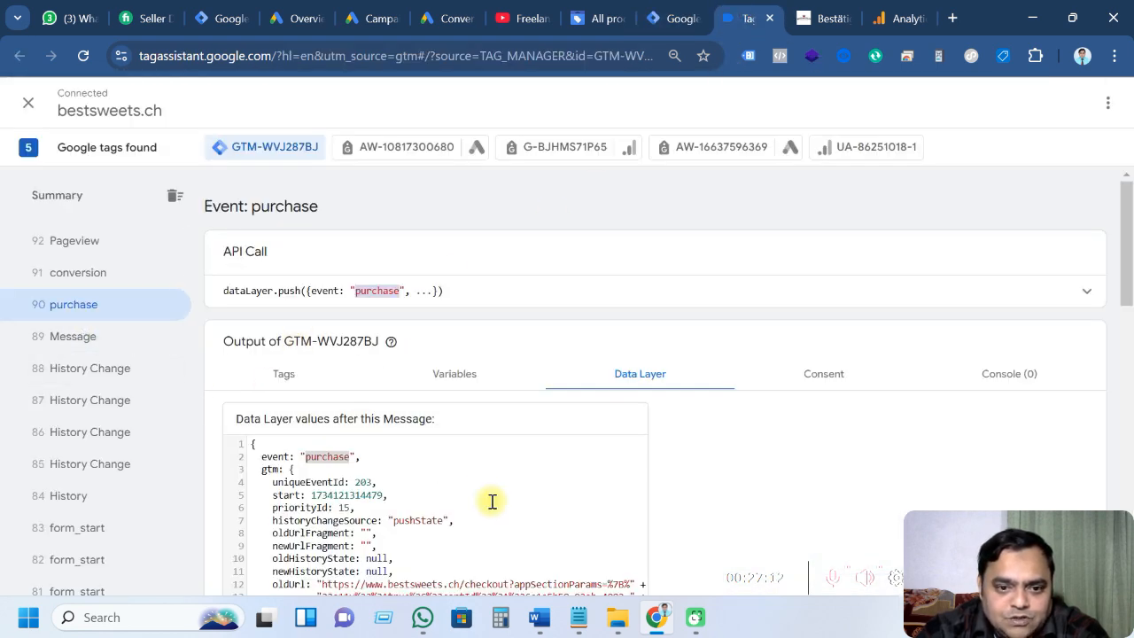
scroll(490, 501, "down", 5)
scroll(493, 502, "down", 6)
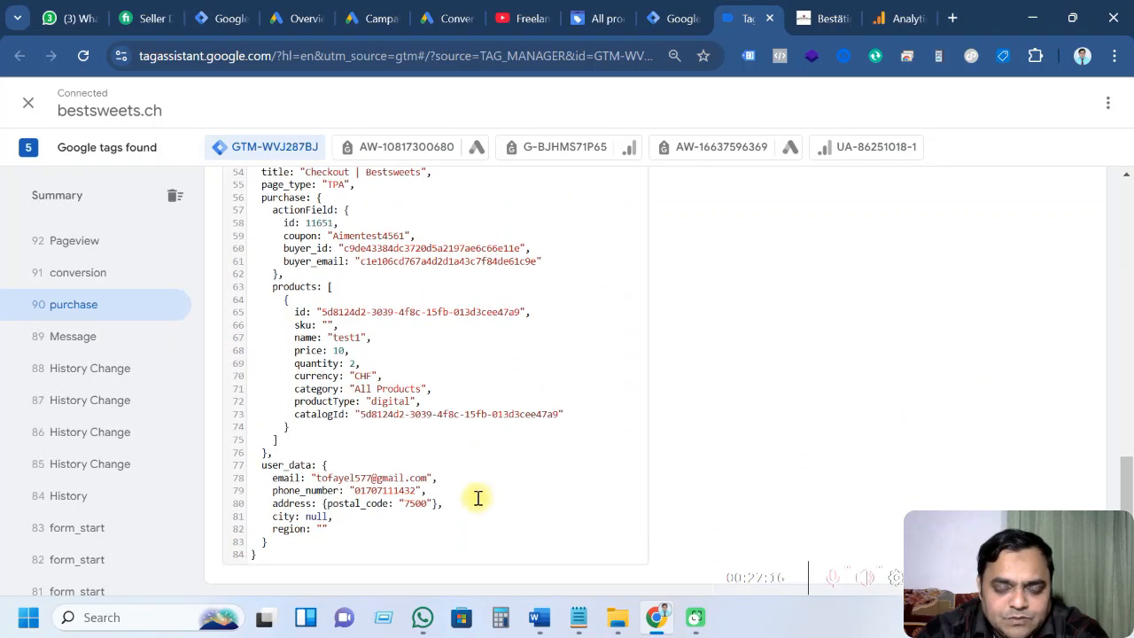
left_click_drag(263, 464, 313, 464)
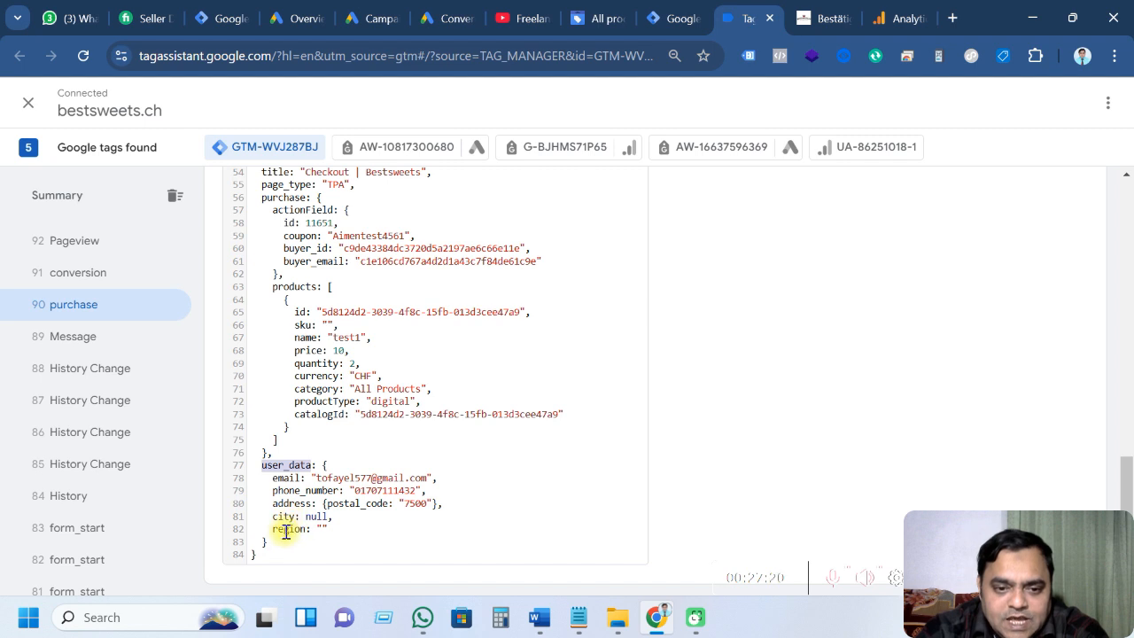
left_click_drag(328, 529, 268, 484)
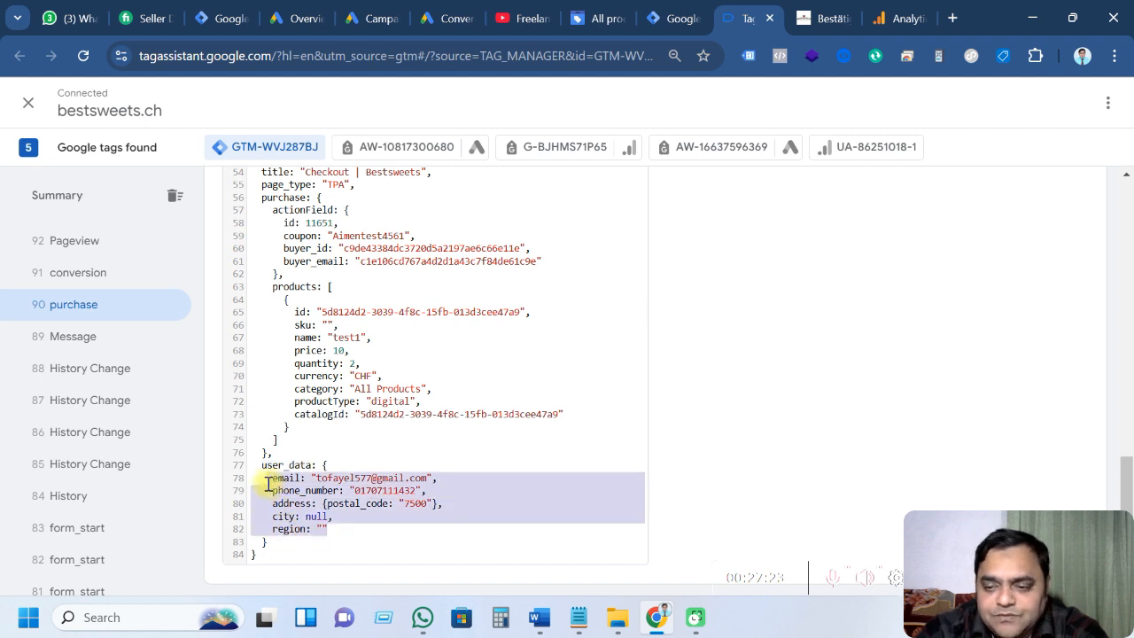
left_click(401, 459)
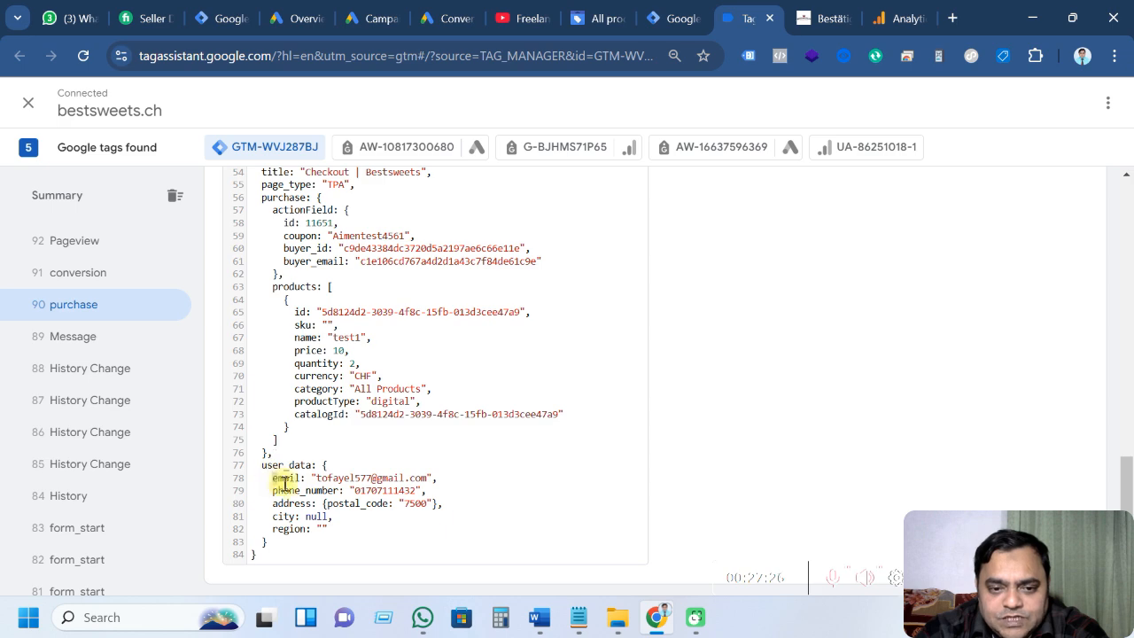
left_click_drag(274, 483, 334, 533)
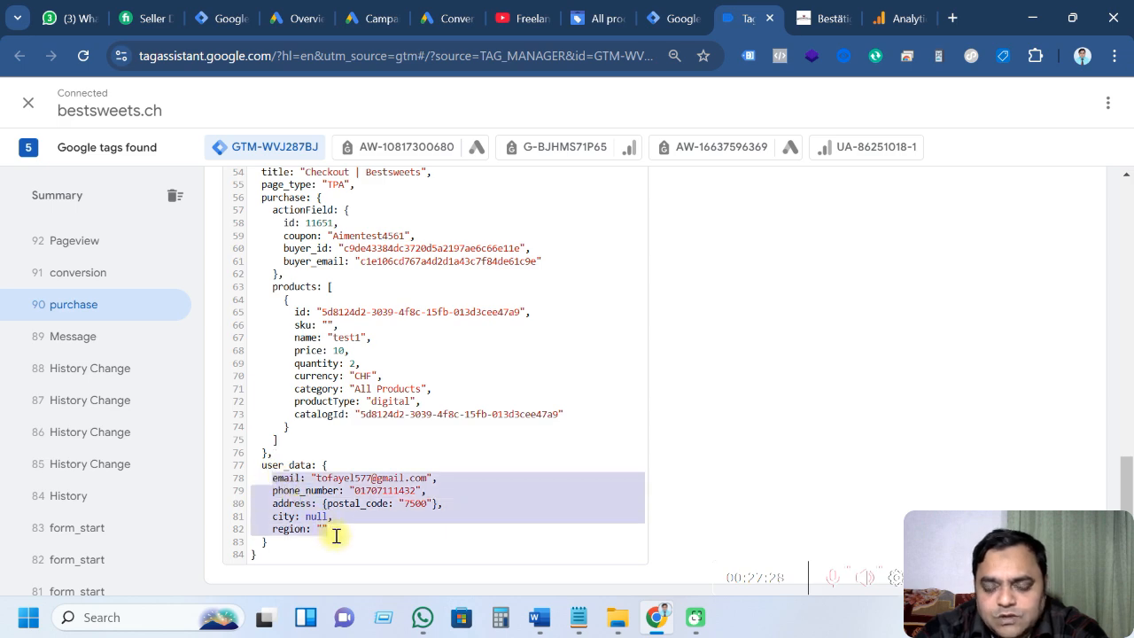
left_click(457, 453)
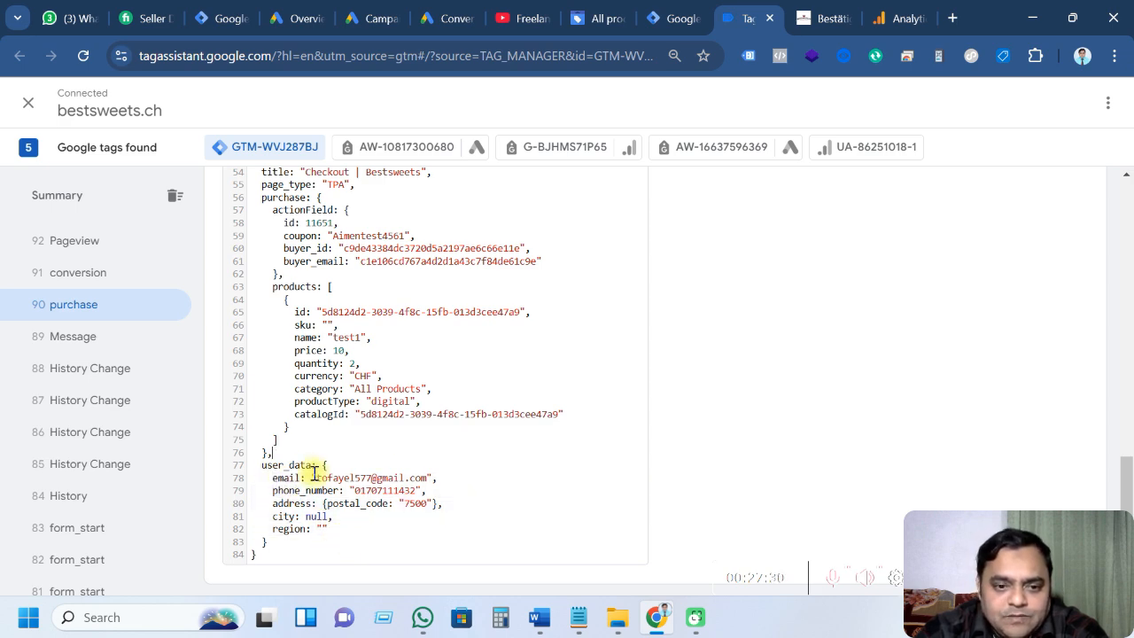
scroll(328, 450, "up", 6)
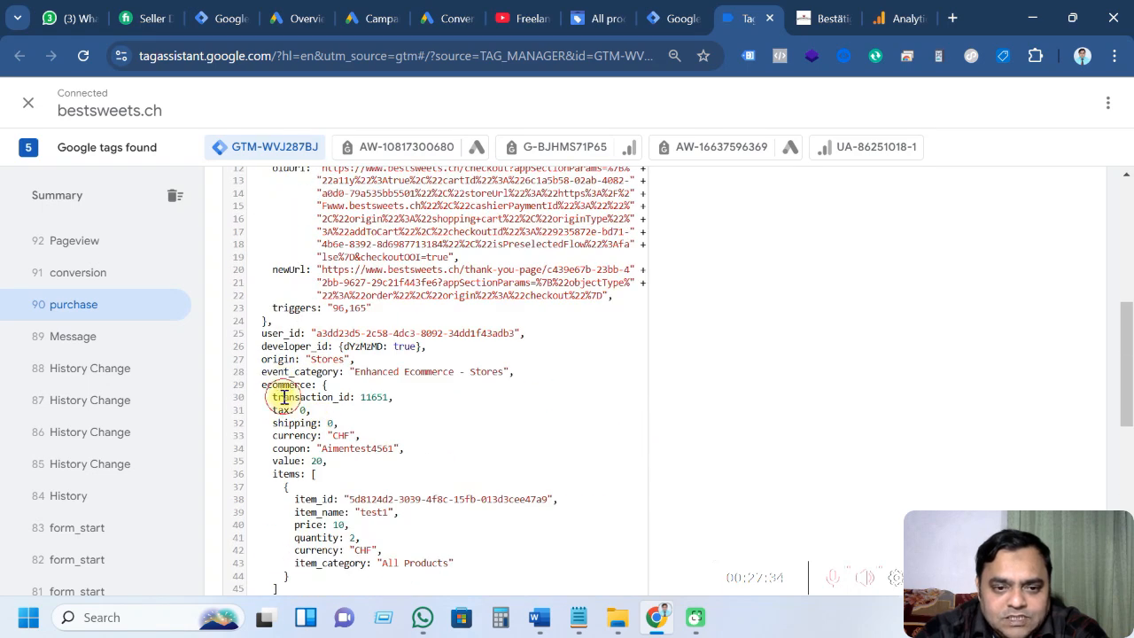
scroll(284, 397, "down", 6)
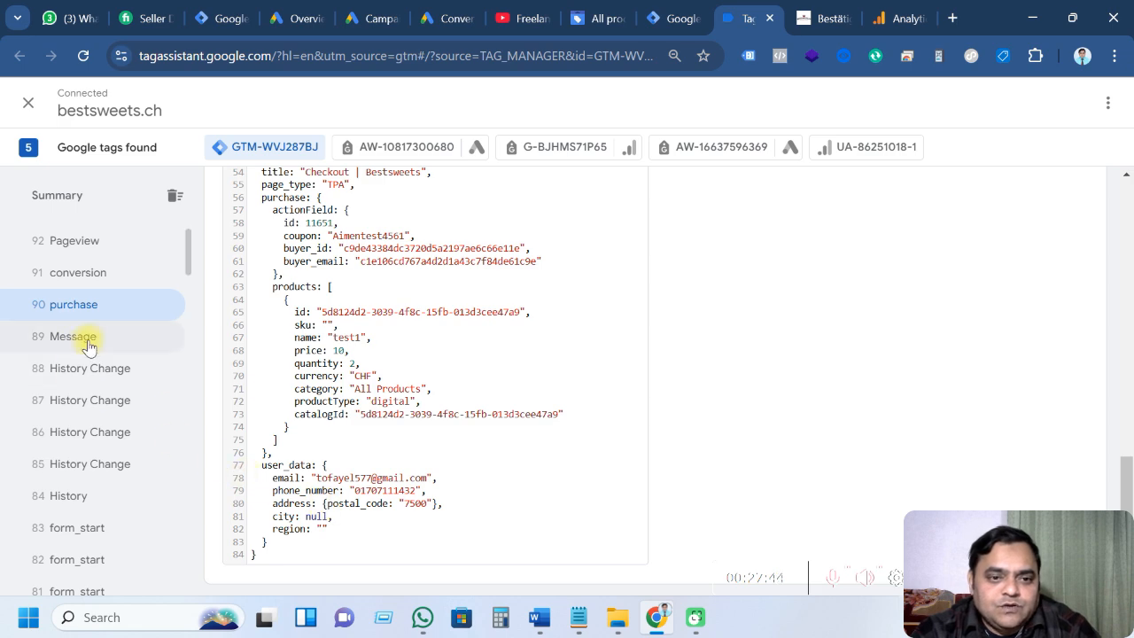
scroll(410, 413, "up", 6)
scroll(414, 407, "up", 5)
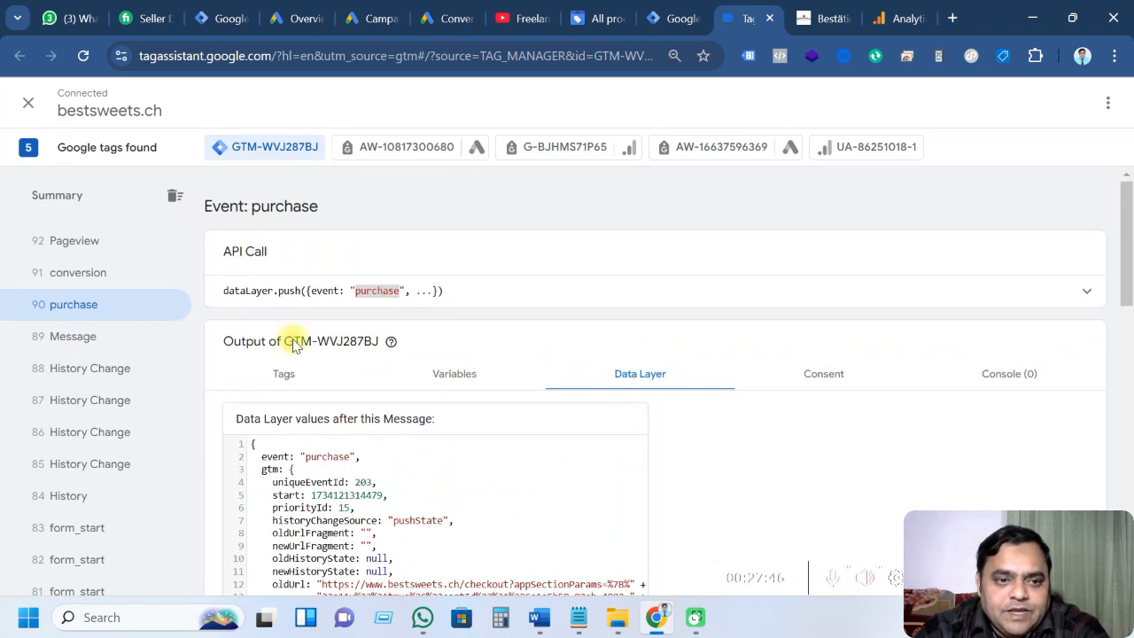
left_click(666, 18)
scroll(262, 445, "up", 3)
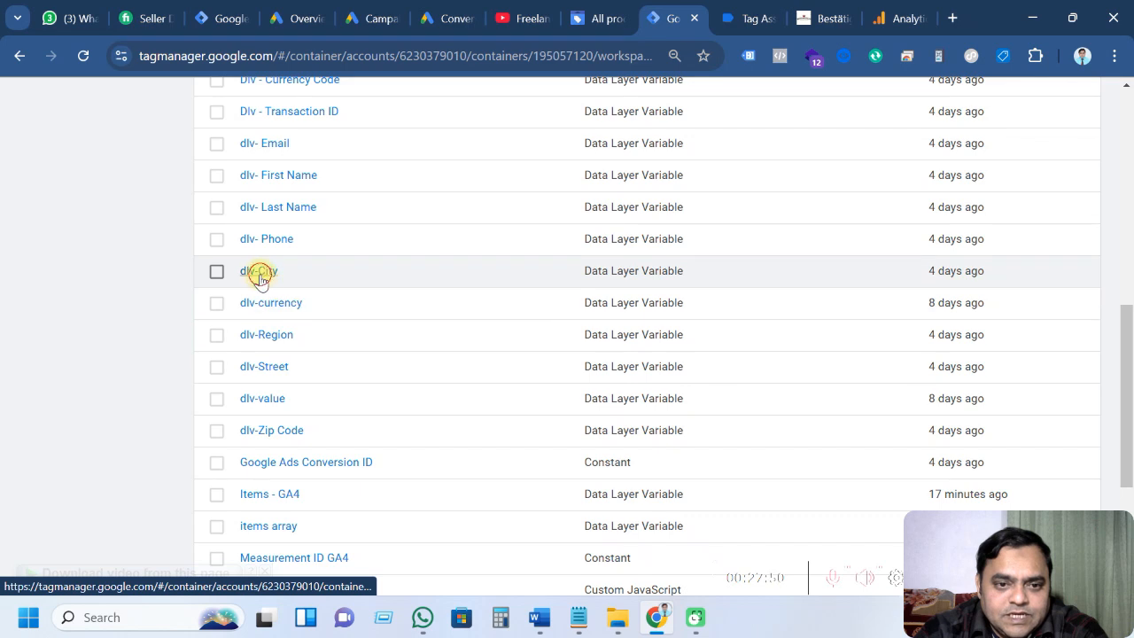
left_click(261, 273)
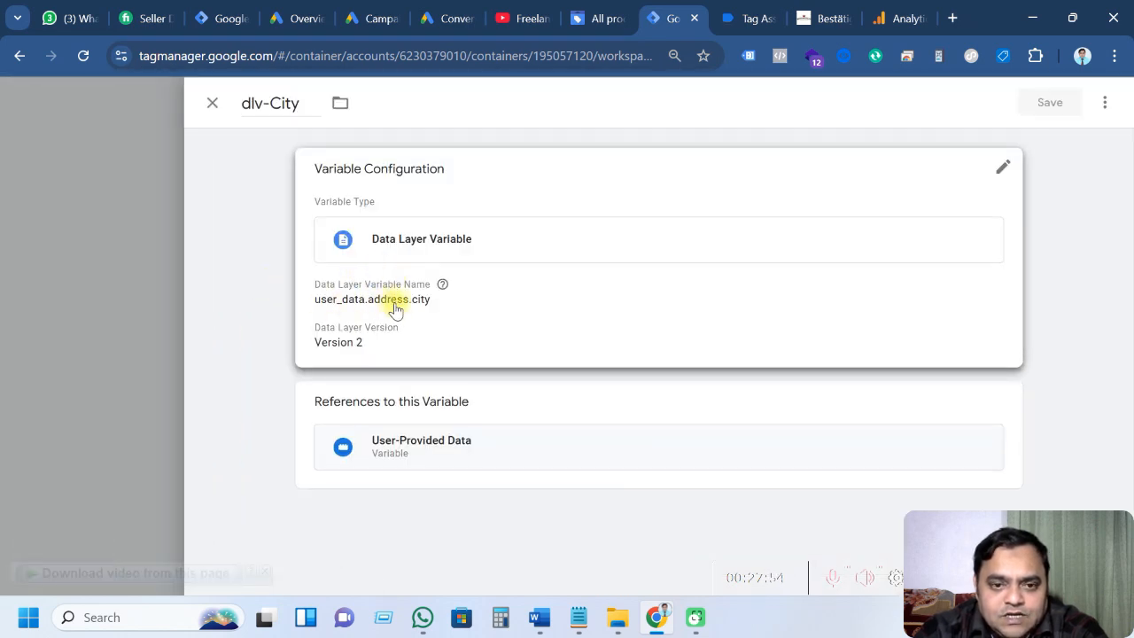
left_click(212, 104)
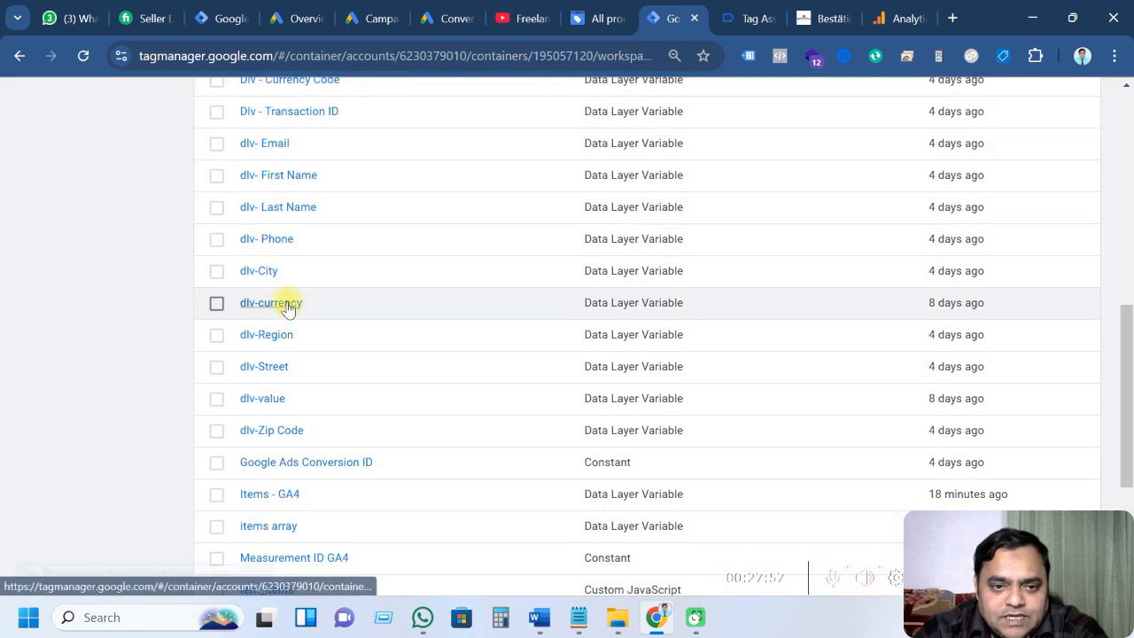
left_click(266, 240)
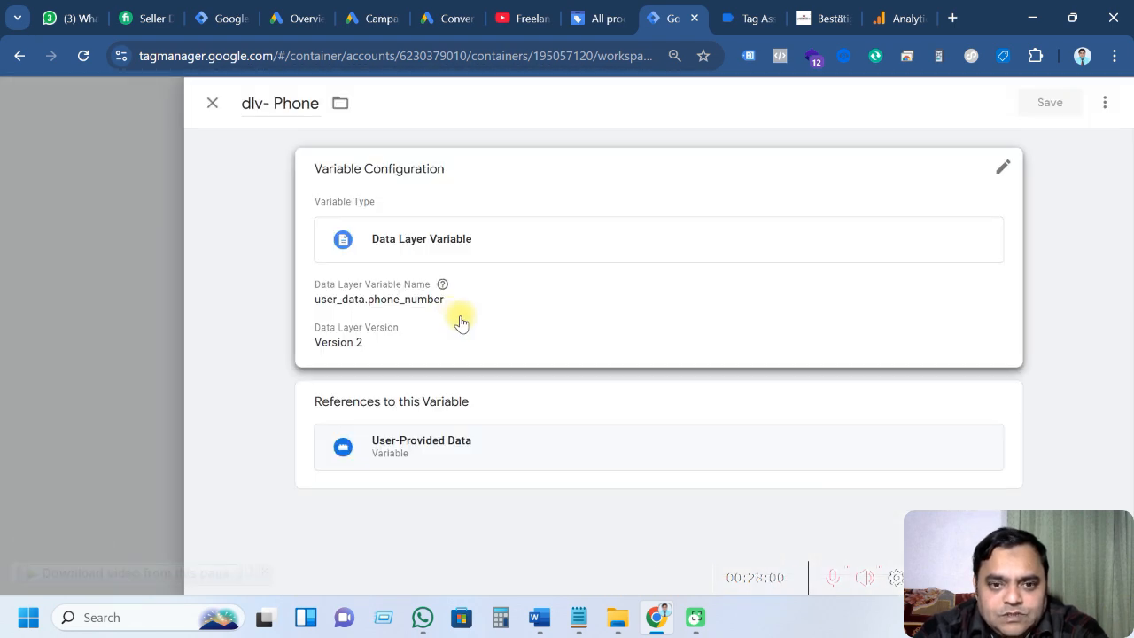
left_click(463, 316)
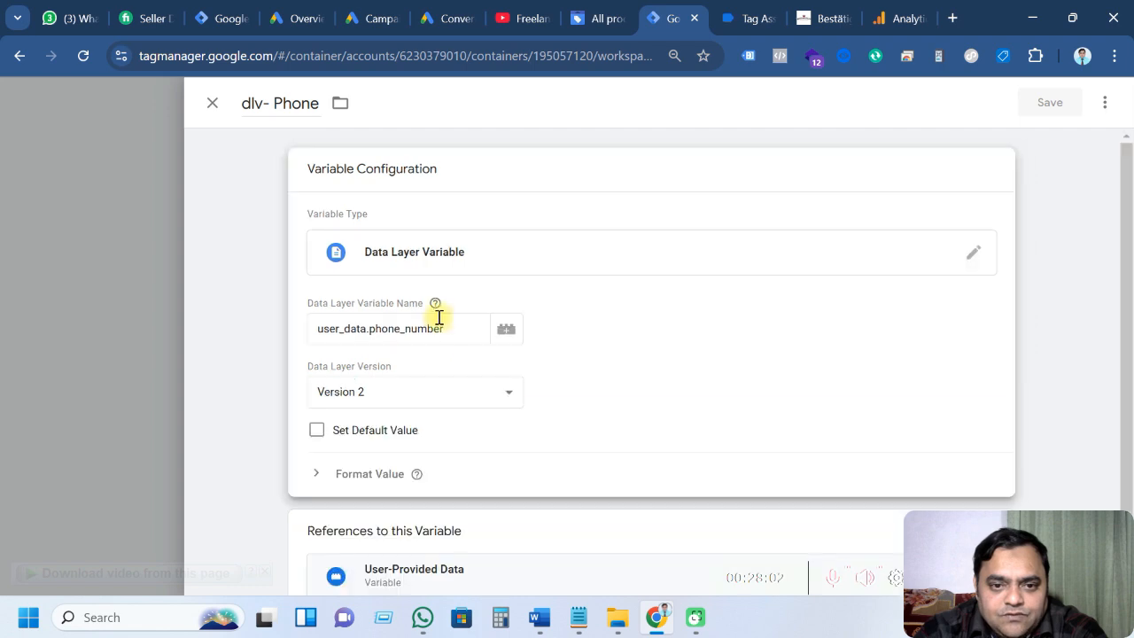
left_click(212, 103)
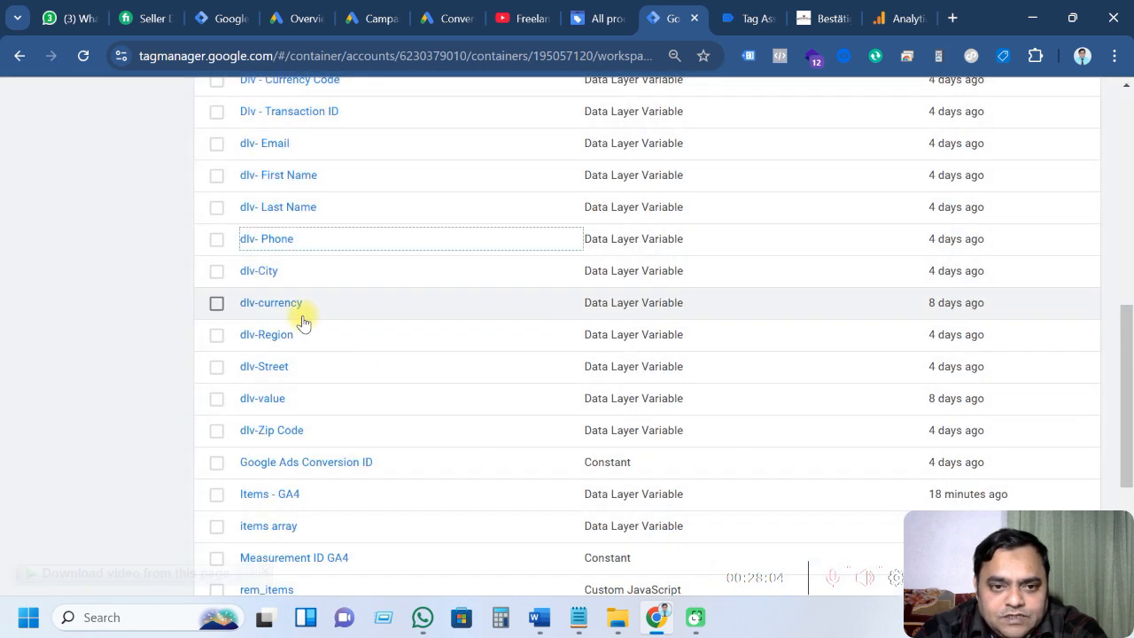
scroll(304, 304, "up", 1)
left_click(295, 264)
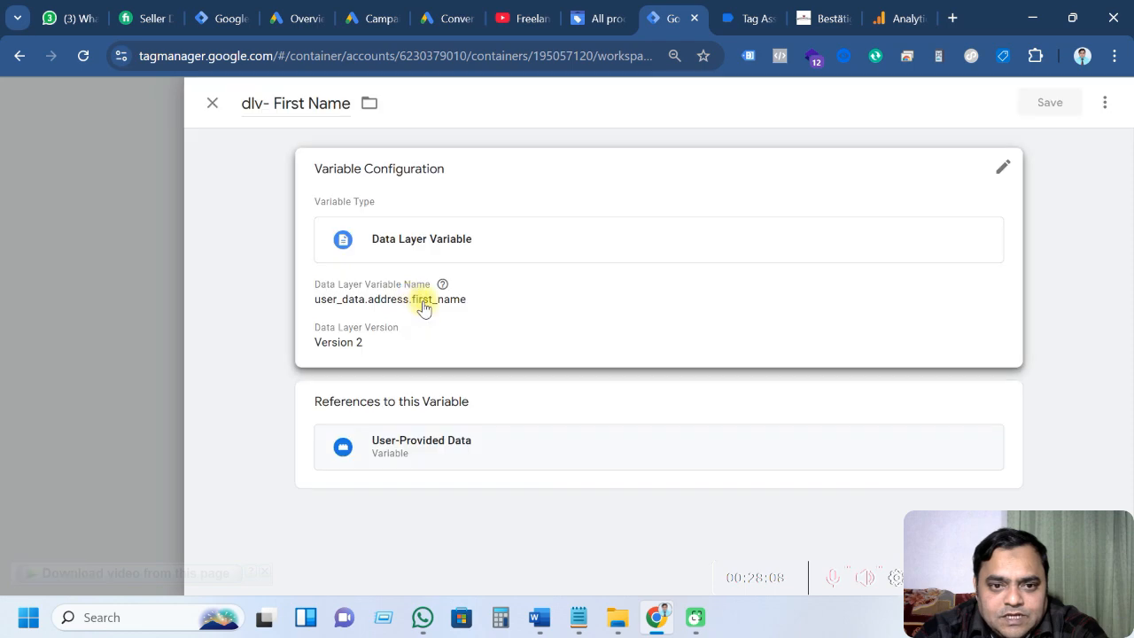
left_click(431, 312)
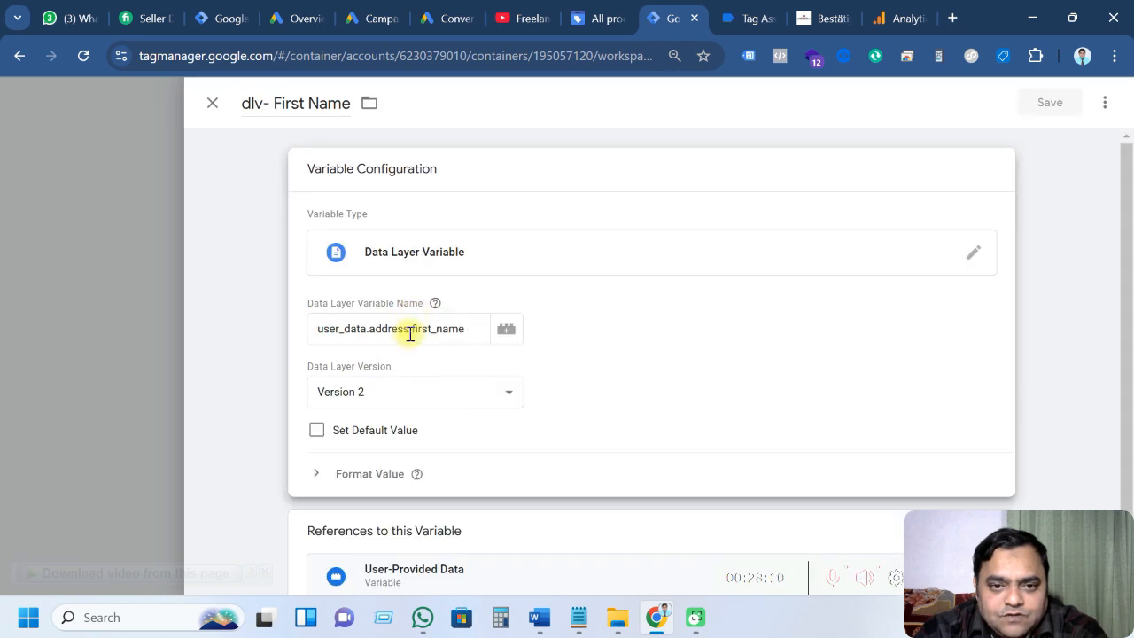
left_click(215, 108)
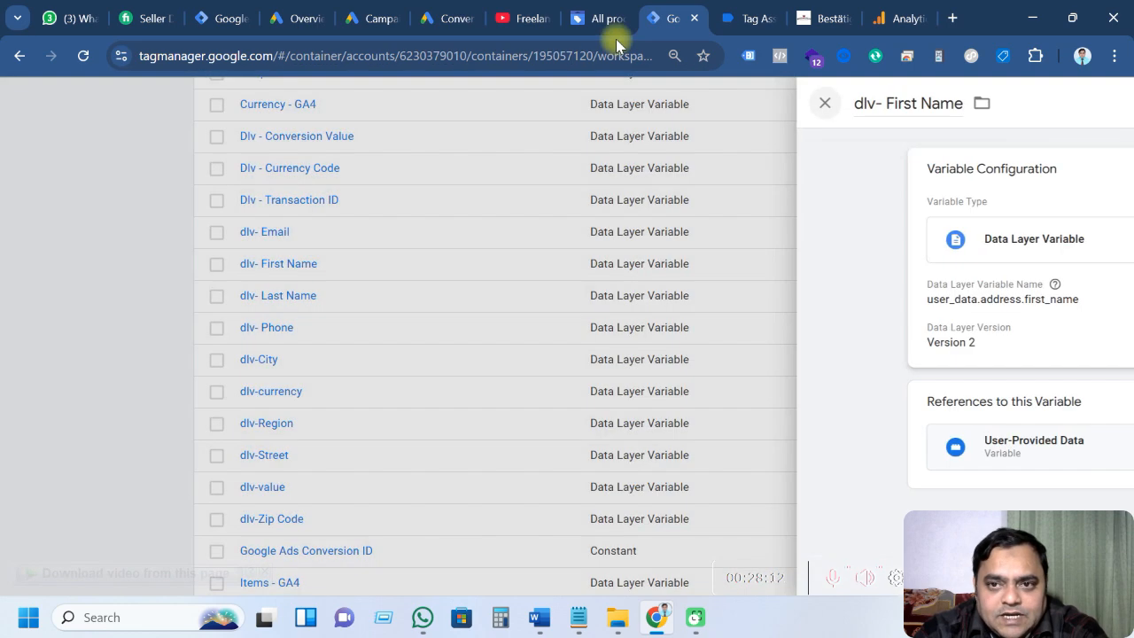
left_click(745, 17)
scroll(399, 451, "down", 2)
scroll(400, 451, "down", 10)
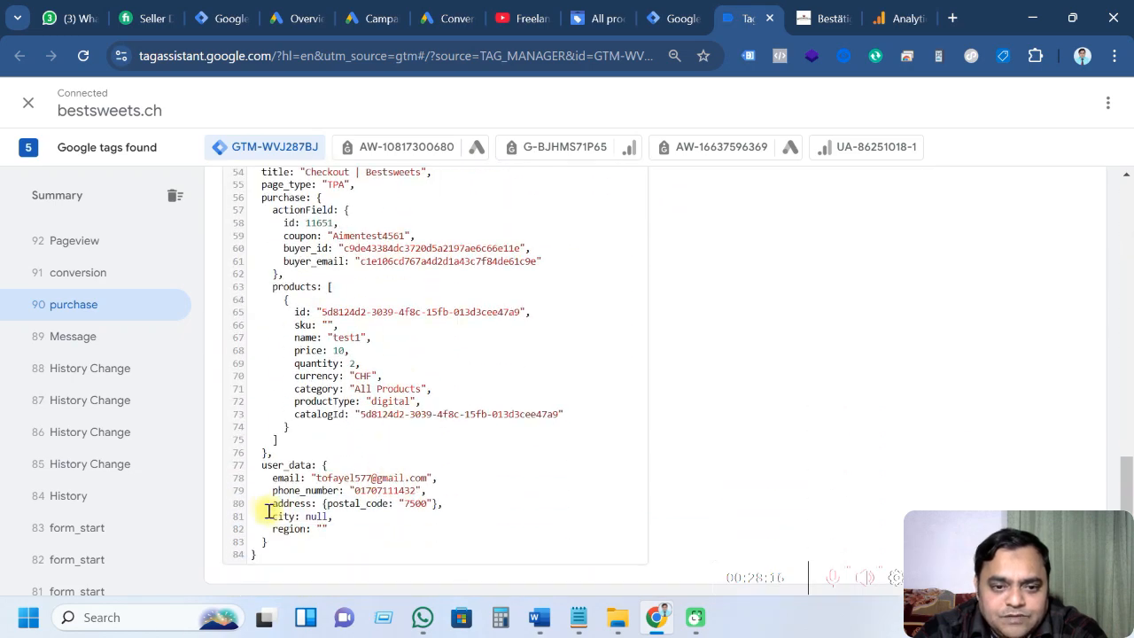
Highlight the purchase event's user_data fields from email to region, then return to Tag Manager
left_click_drag(331, 537, 229, 468)
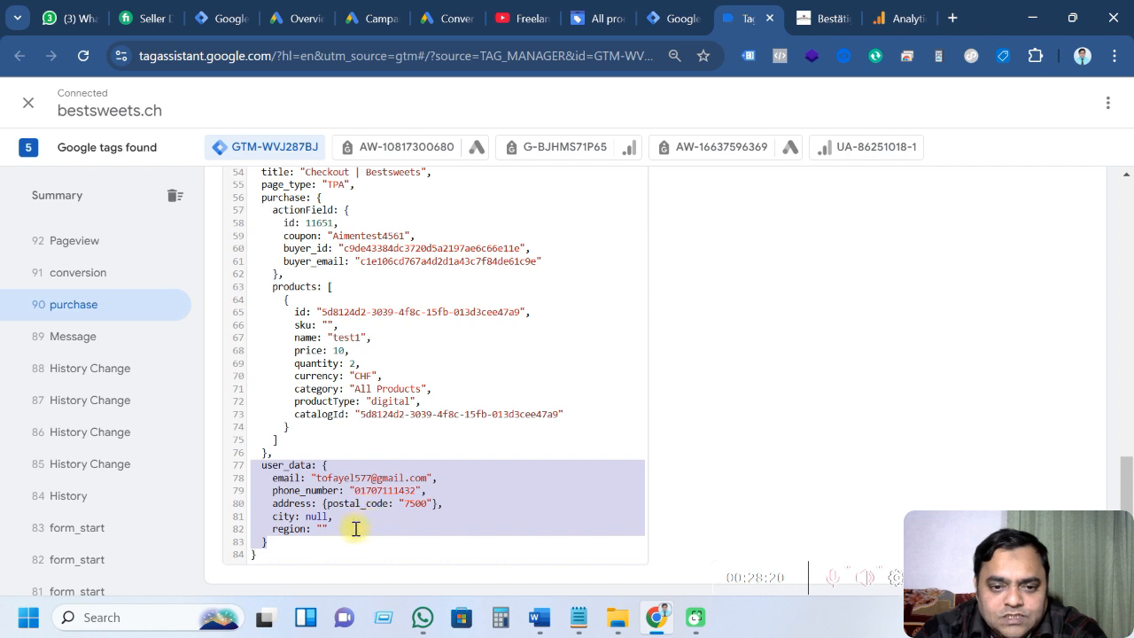
left_click(554, 347)
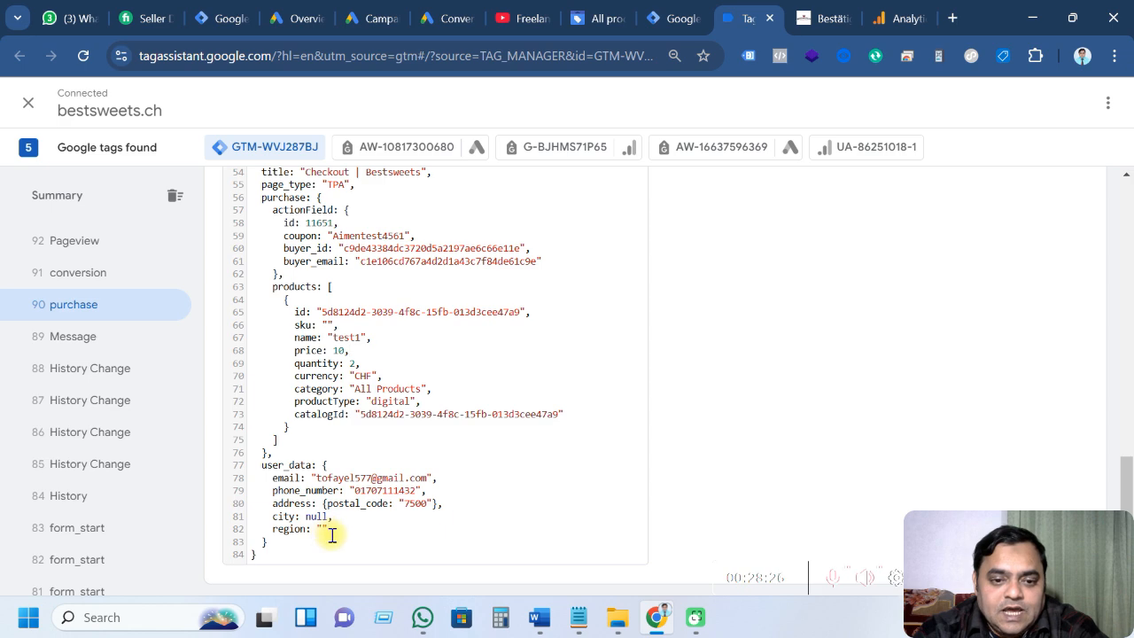
left_click_drag(330, 534, 251, 474)
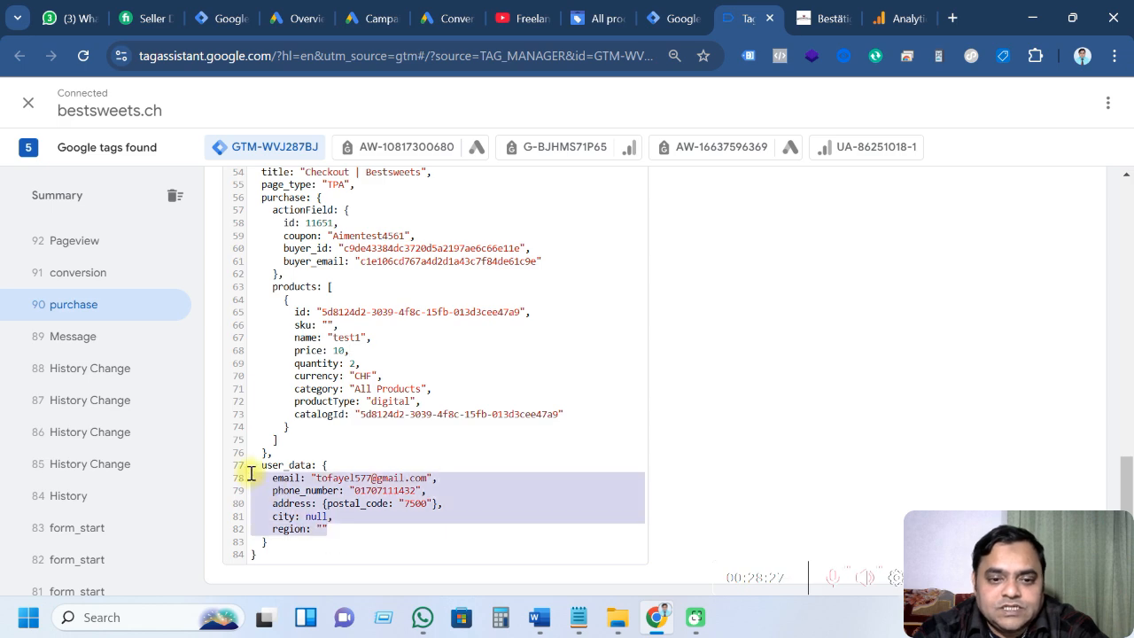
left_click(652, 22)
Open the 14. GA4 Ecommerce - Purchase Tag's configuration for editing
scroll(390, 394, "up", 5)
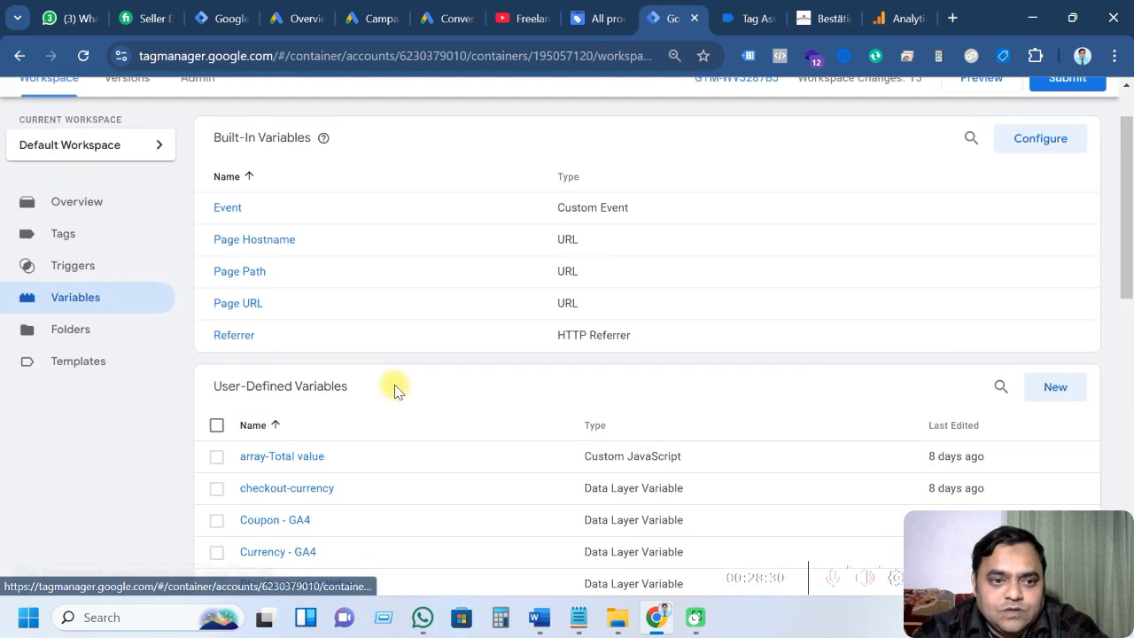
left_click(71, 305)
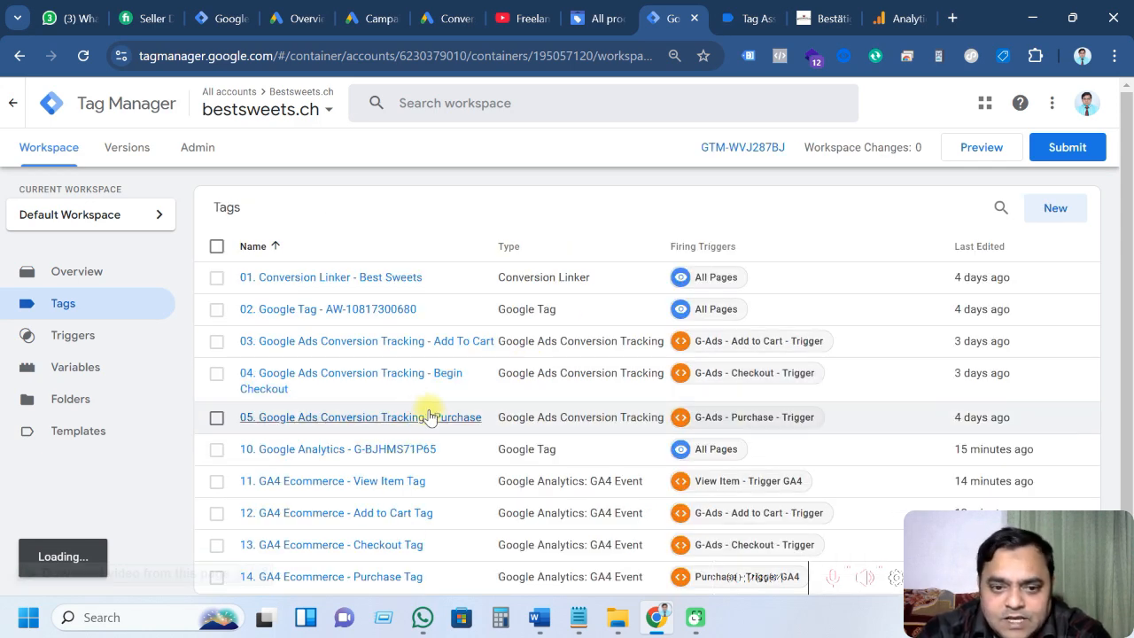
scroll(423, 419, "down", 1)
scroll(387, 521, "down", 1)
left_click(384, 516)
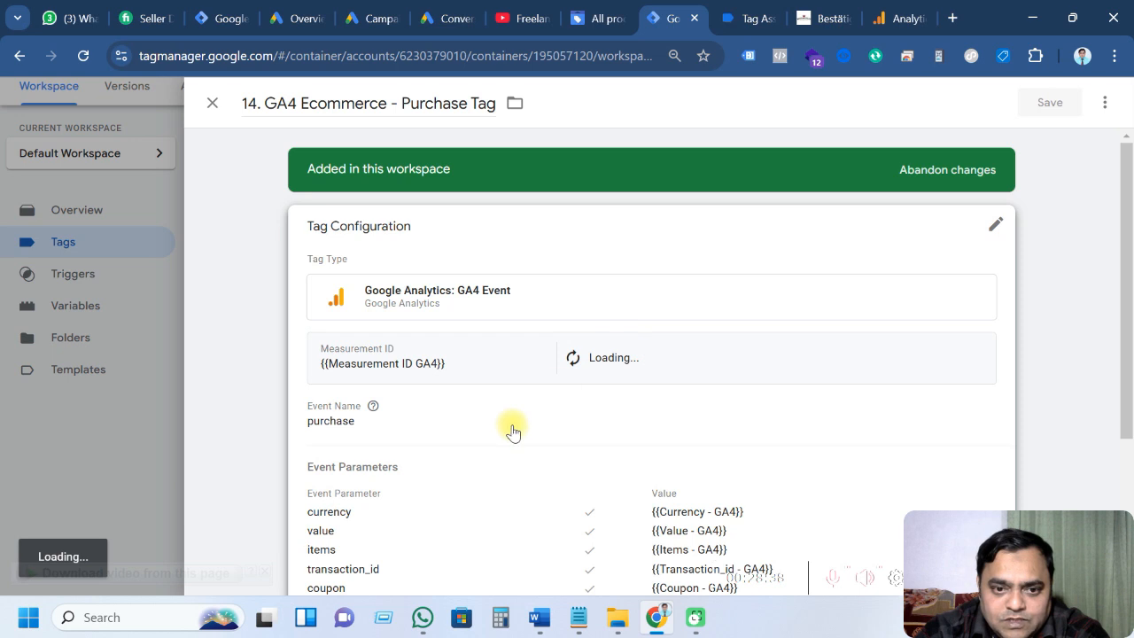
scroll(509, 425, "down", 1)
left_click(476, 348)
Enable 'Include user-provided data' using {{User-Provided Data}} and save the tag
scroll(499, 390, "down", 2)
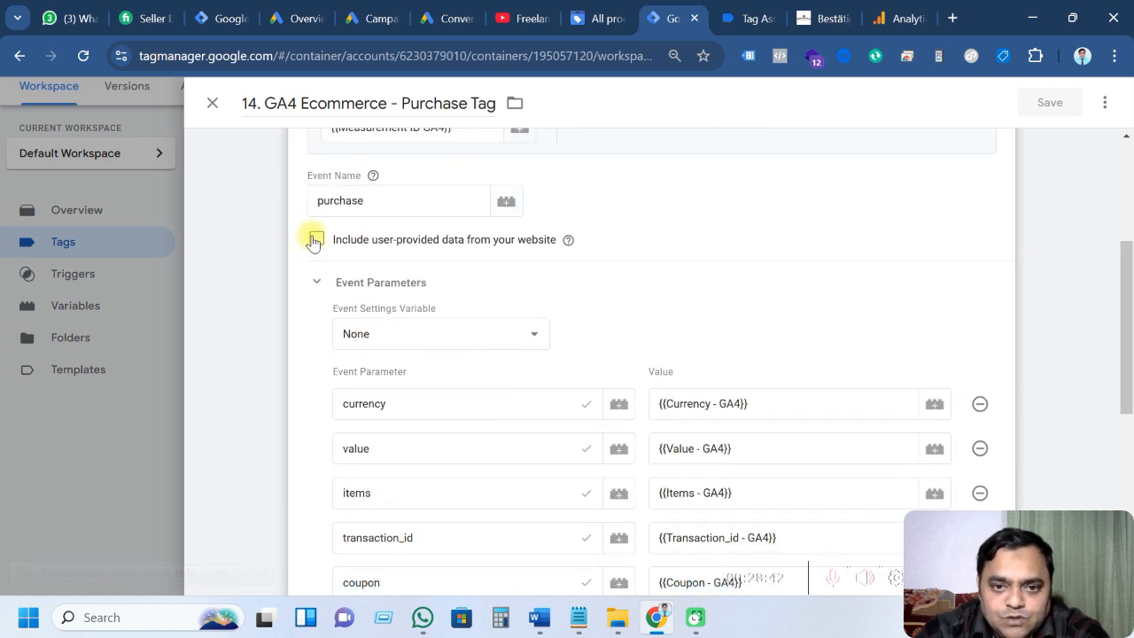
left_click(315, 240)
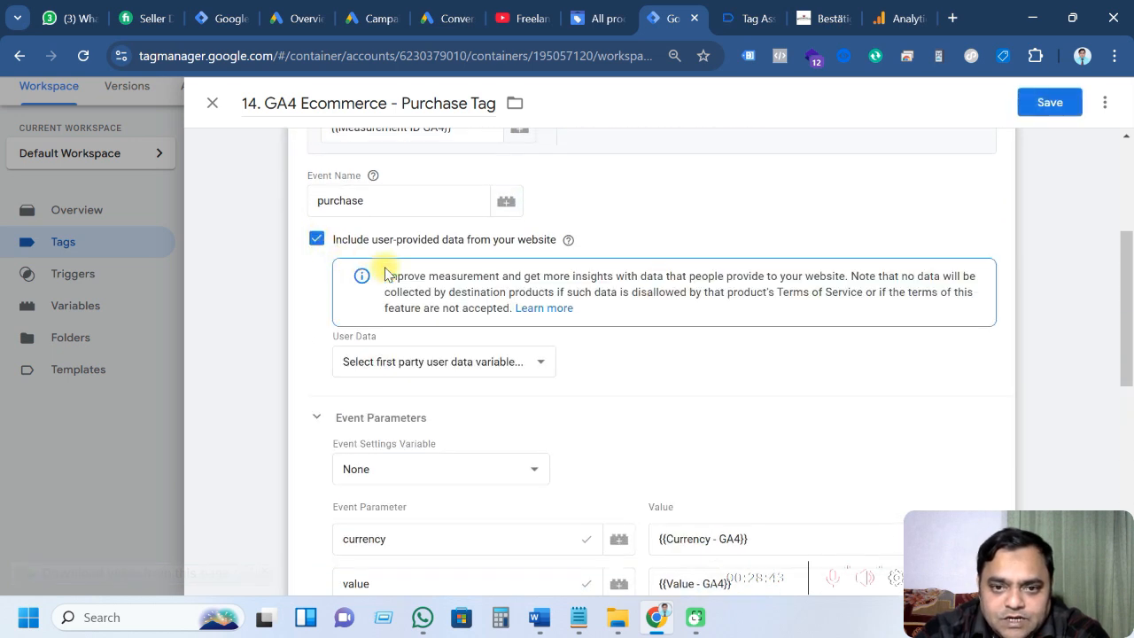
left_click(446, 370)
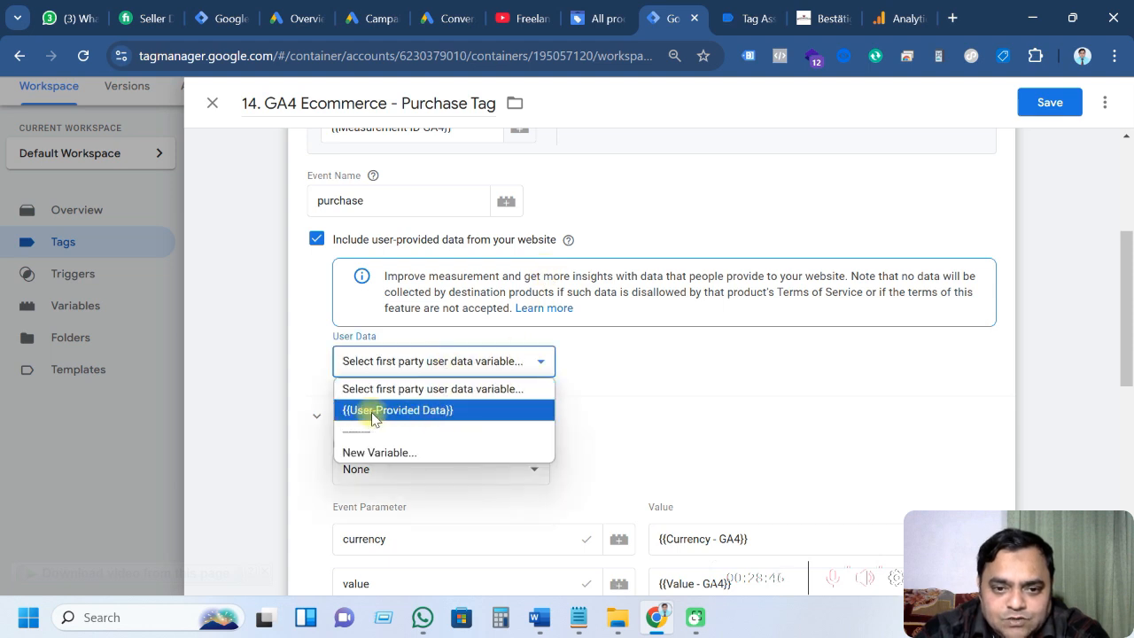
left_click(435, 410)
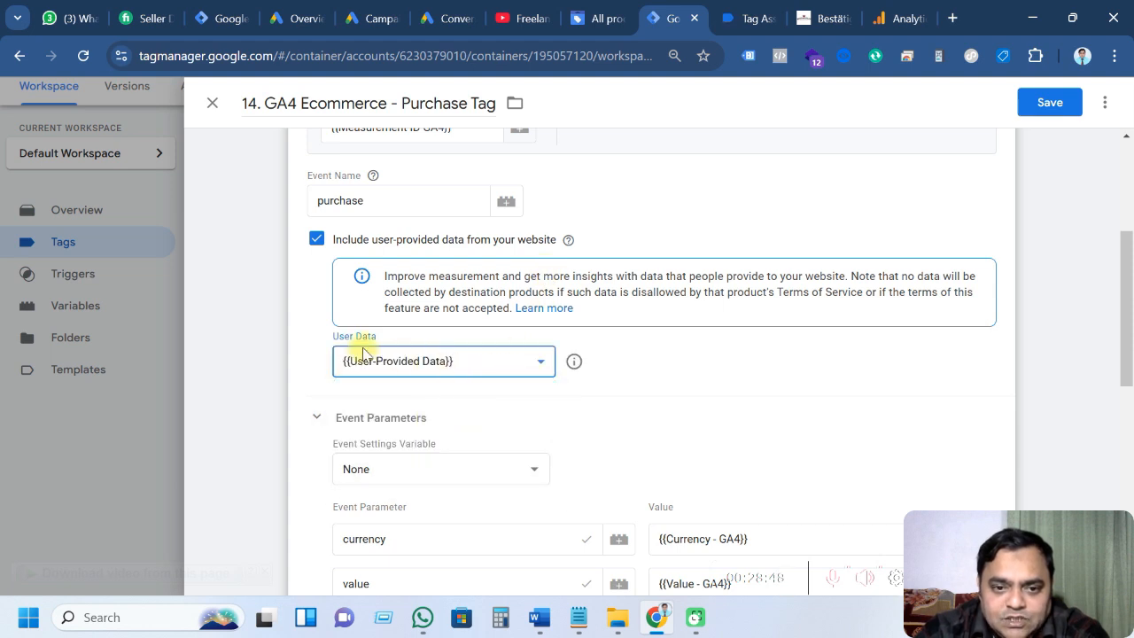
left_click(1050, 103)
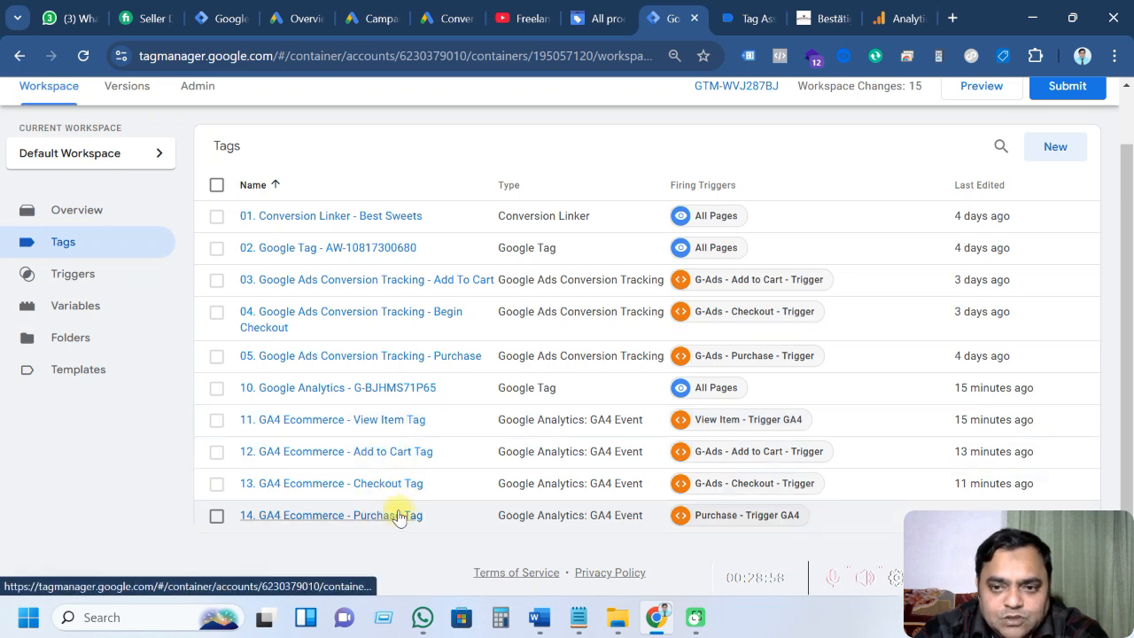
Submit and publish the workspace as Version 23 without a description, then close the summary
scroll(506, 329, "up", 1)
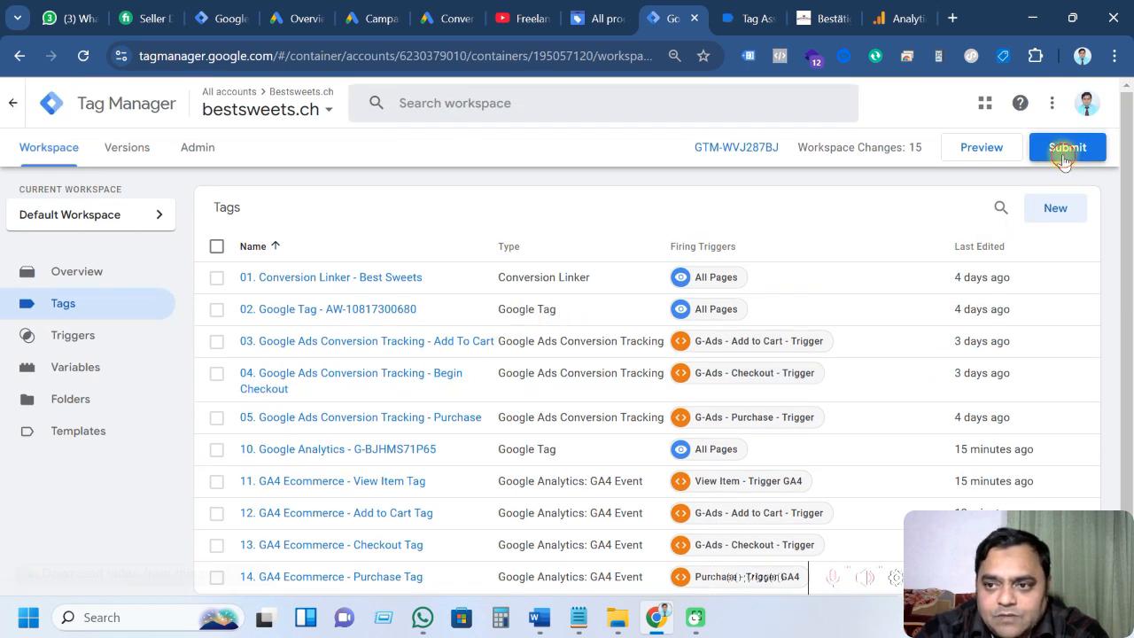
left_click(1064, 160)
left_click(1075, 103)
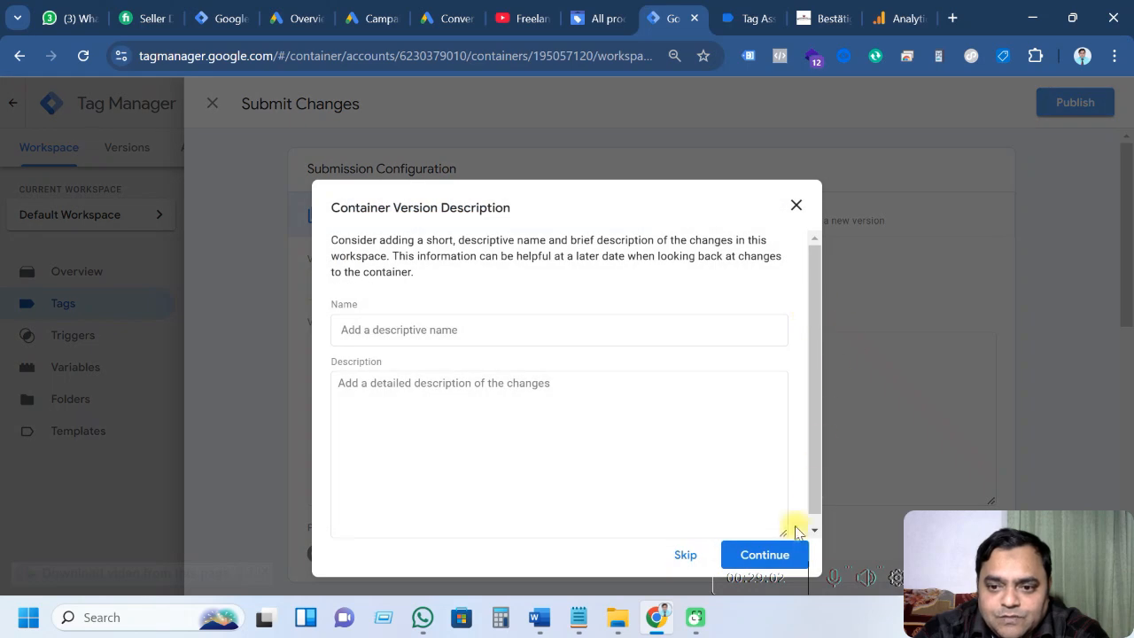
left_click(763, 554)
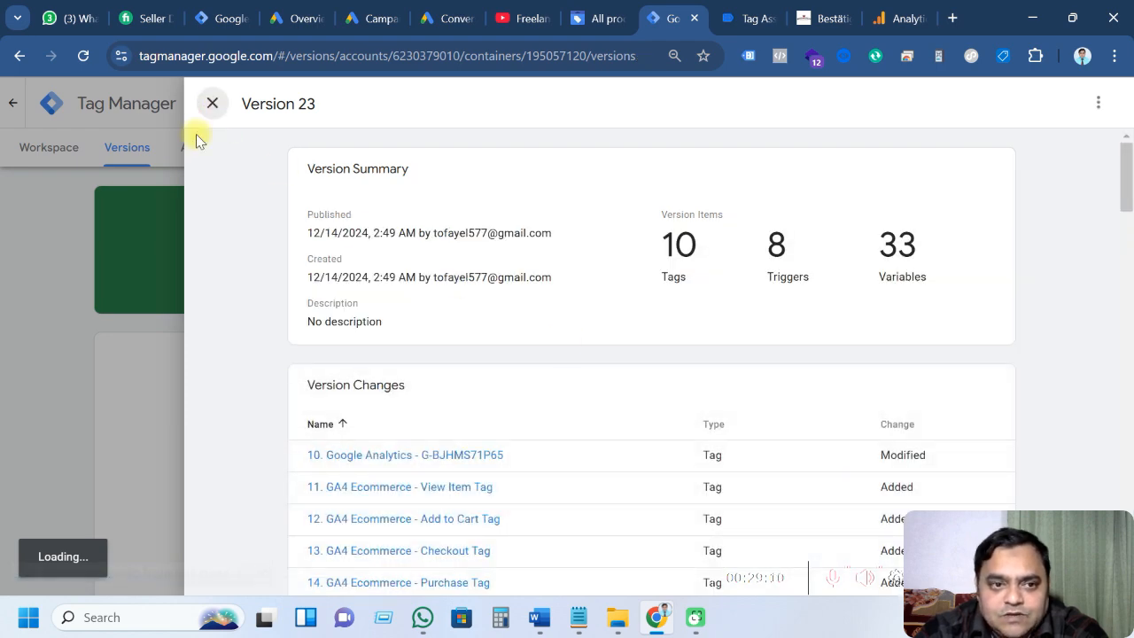
left_click(213, 102)
left_click(49, 148)
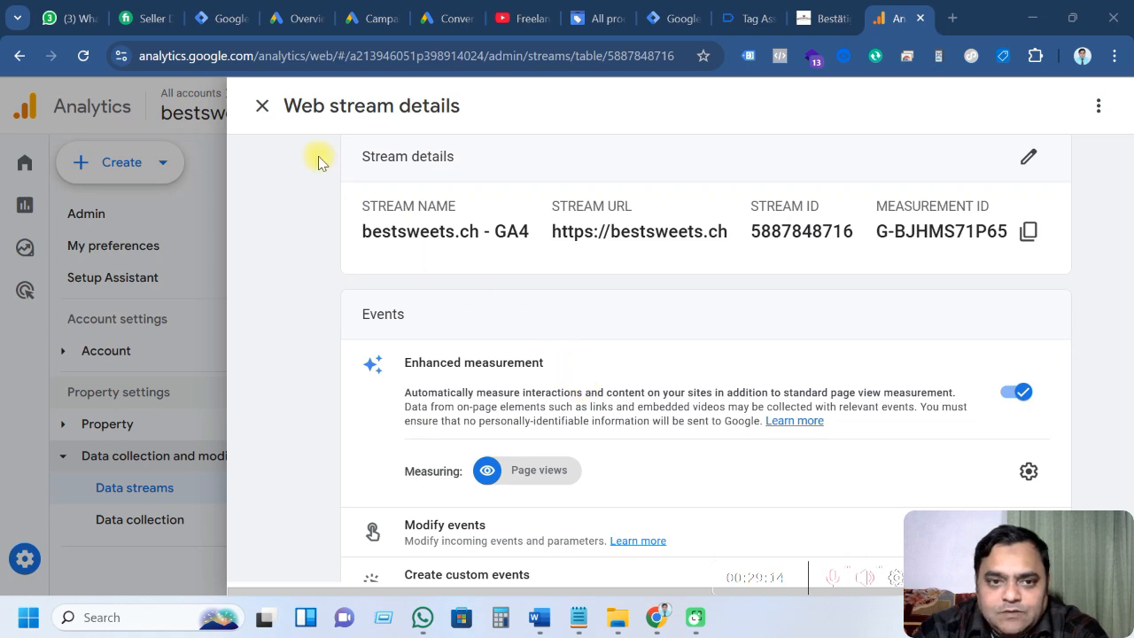
Open DebugView from Analytics Admin and select the Google debug device
left_click(264, 107)
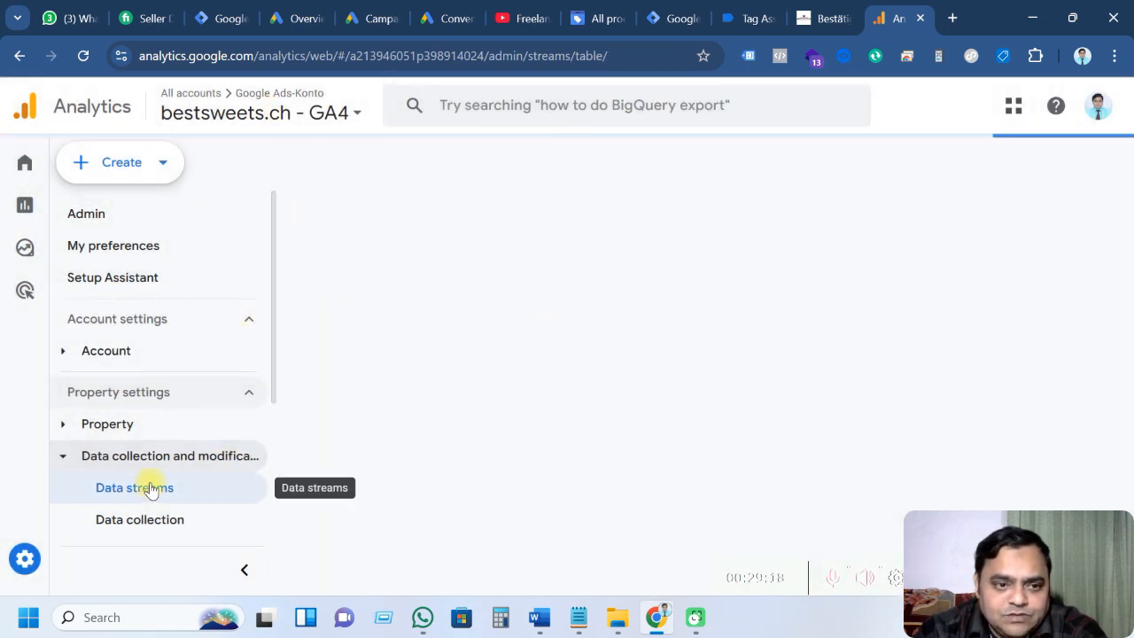
left_click(97, 559)
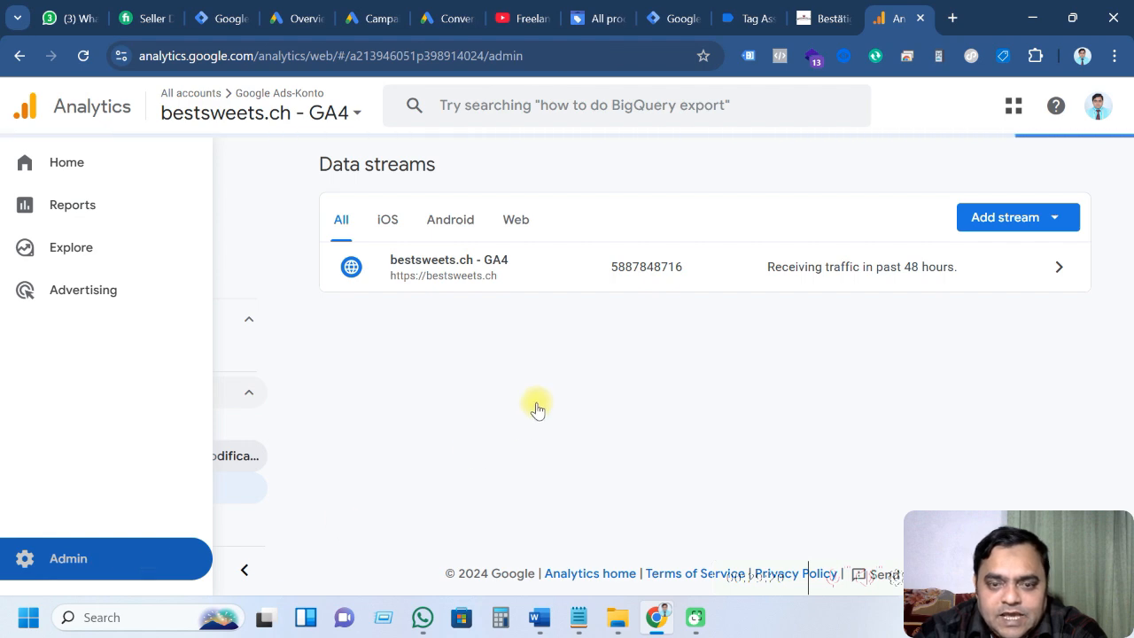
scroll(548, 414, "down", 10)
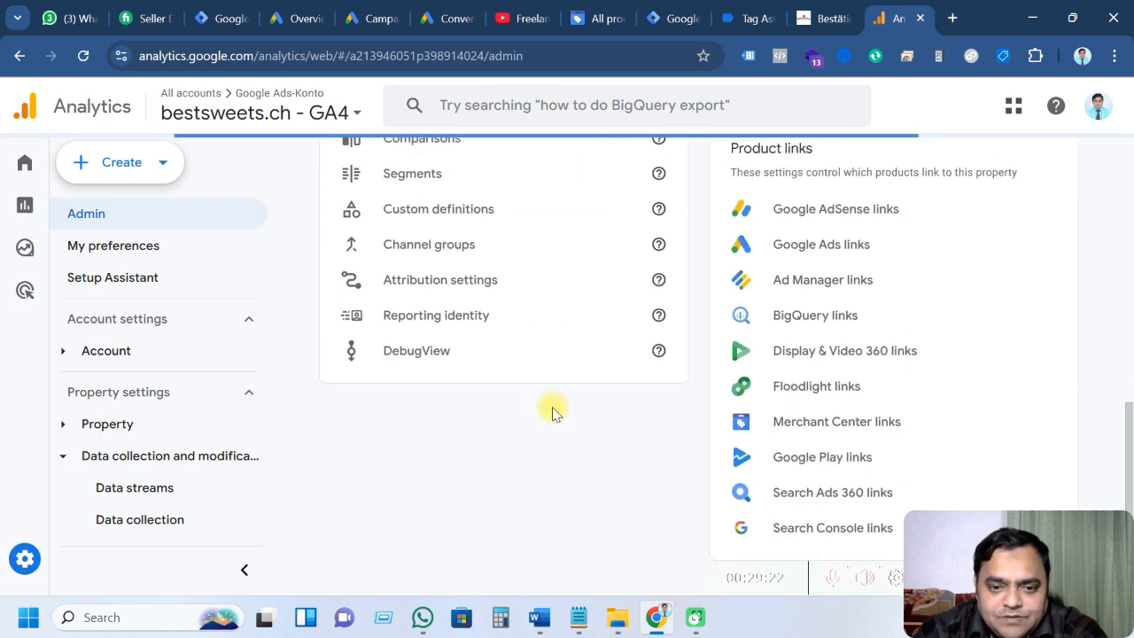
left_click(435, 344)
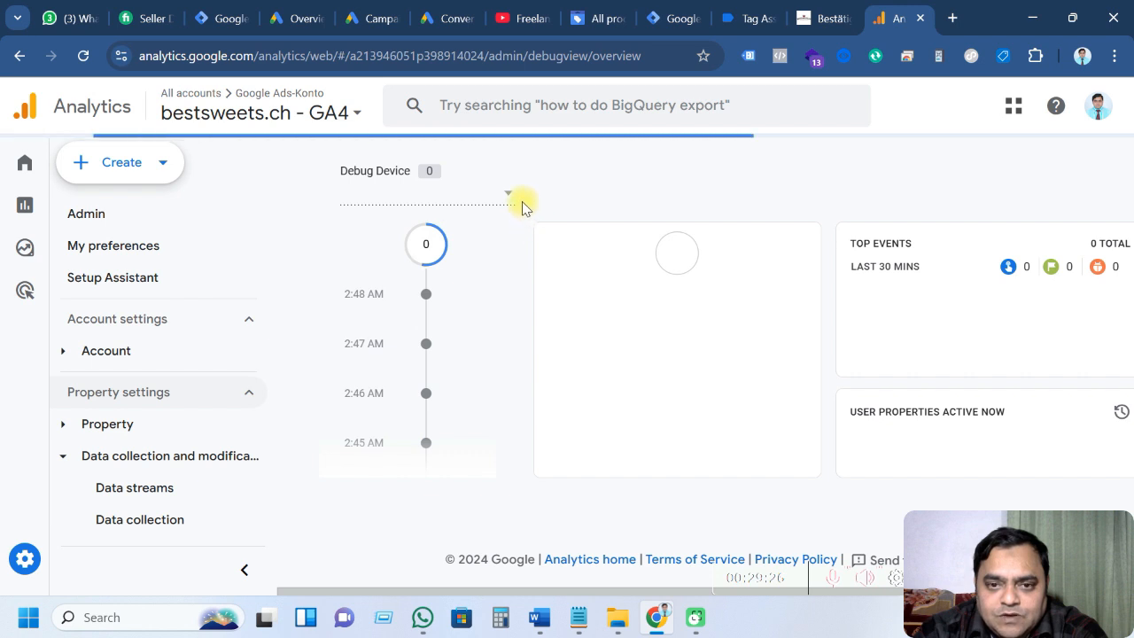
left_click(510, 197)
left_click(438, 211)
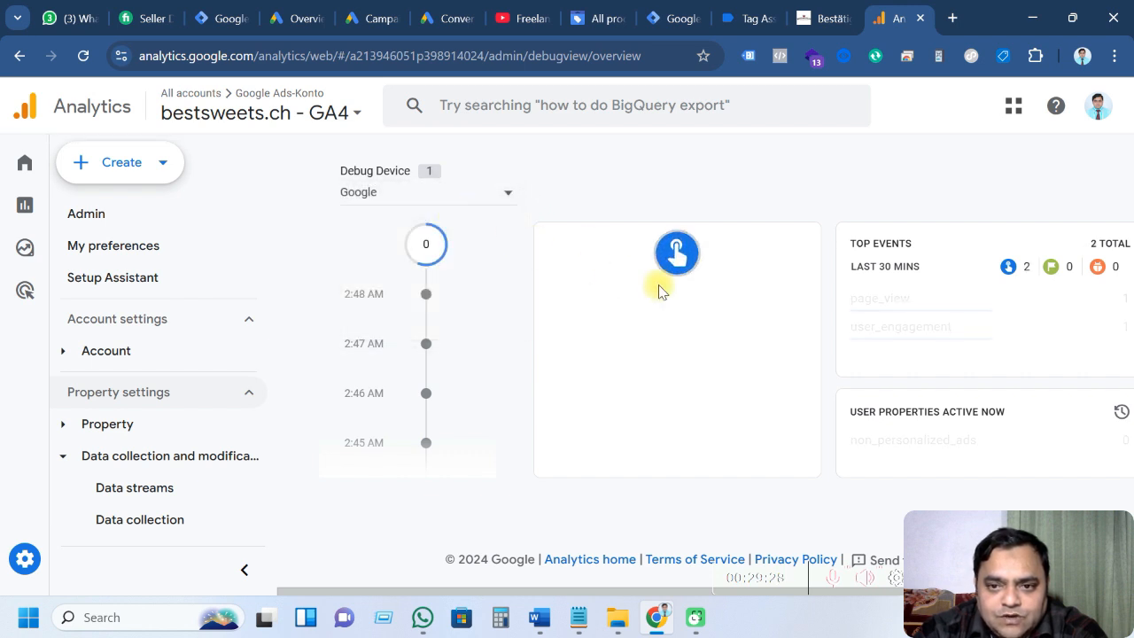
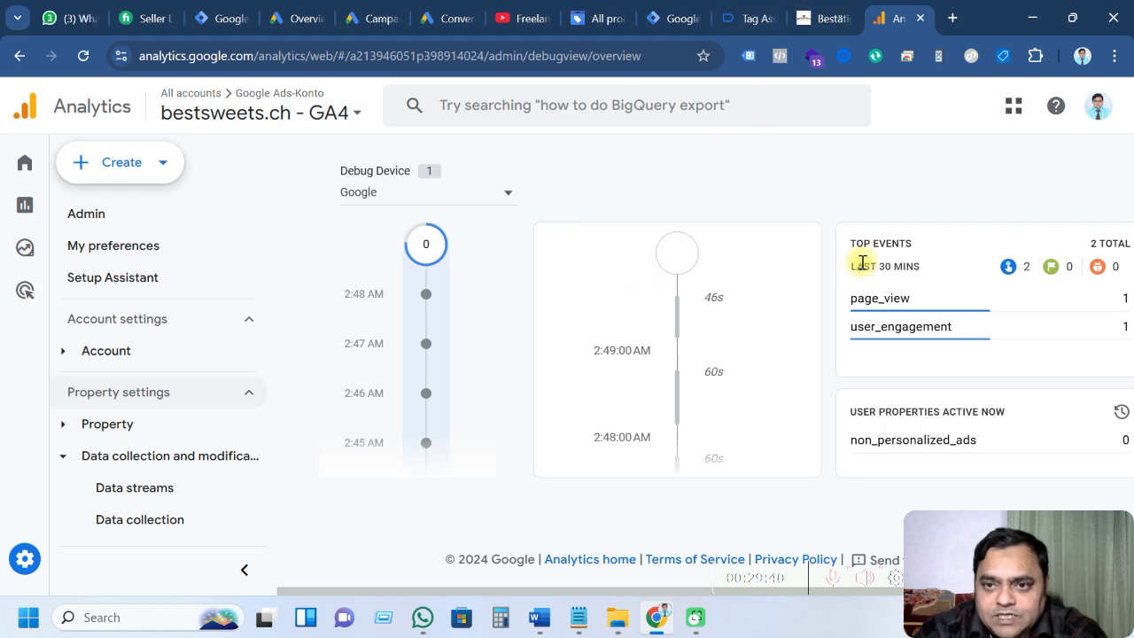
Close the old Tag Assistant session tab to get back to the bestsweets.ch Tag Manager workspace
left_click(768, 25)
left_click(772, 19)
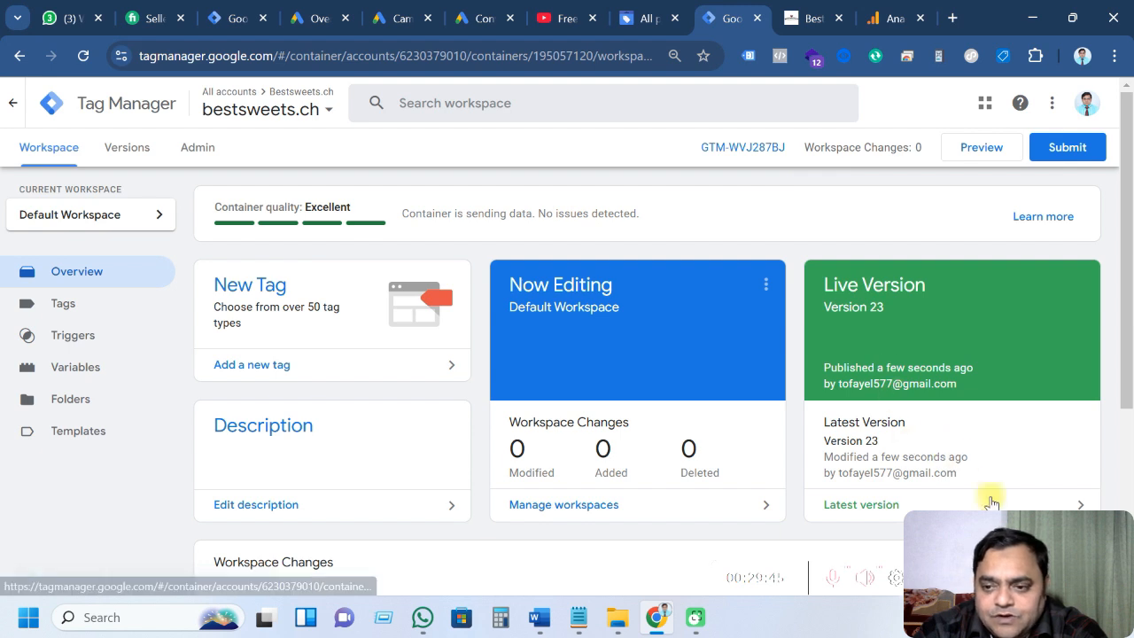
Start a fresh preview session connected to the bestsweets.ch test1 product page, closing the old order tabs
left_click(971, 577)
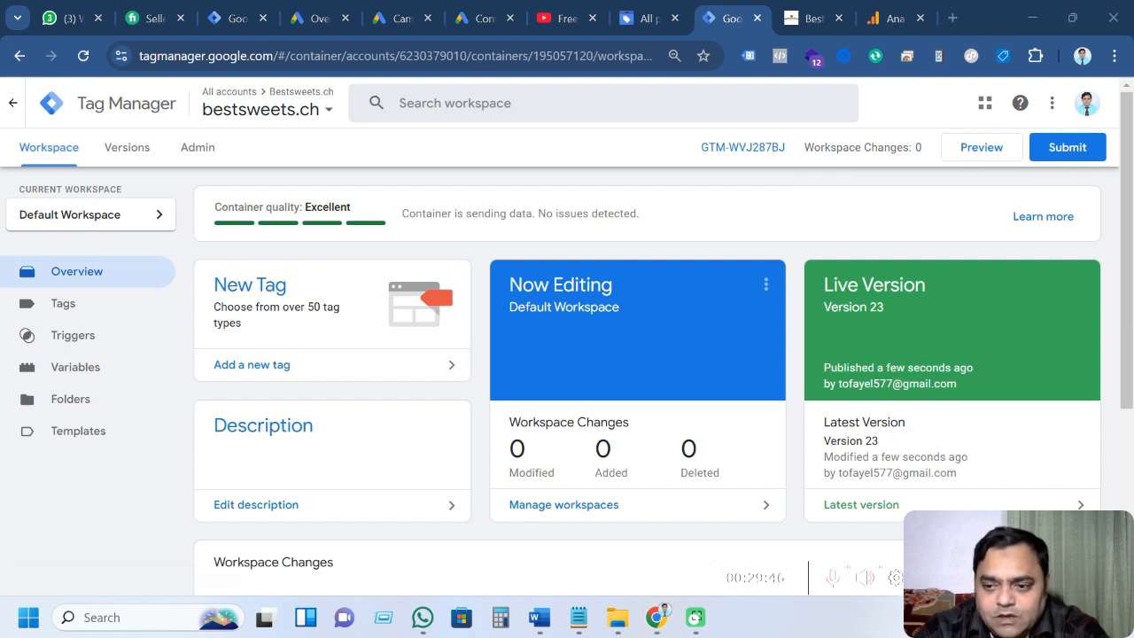
left_click(962, 152)
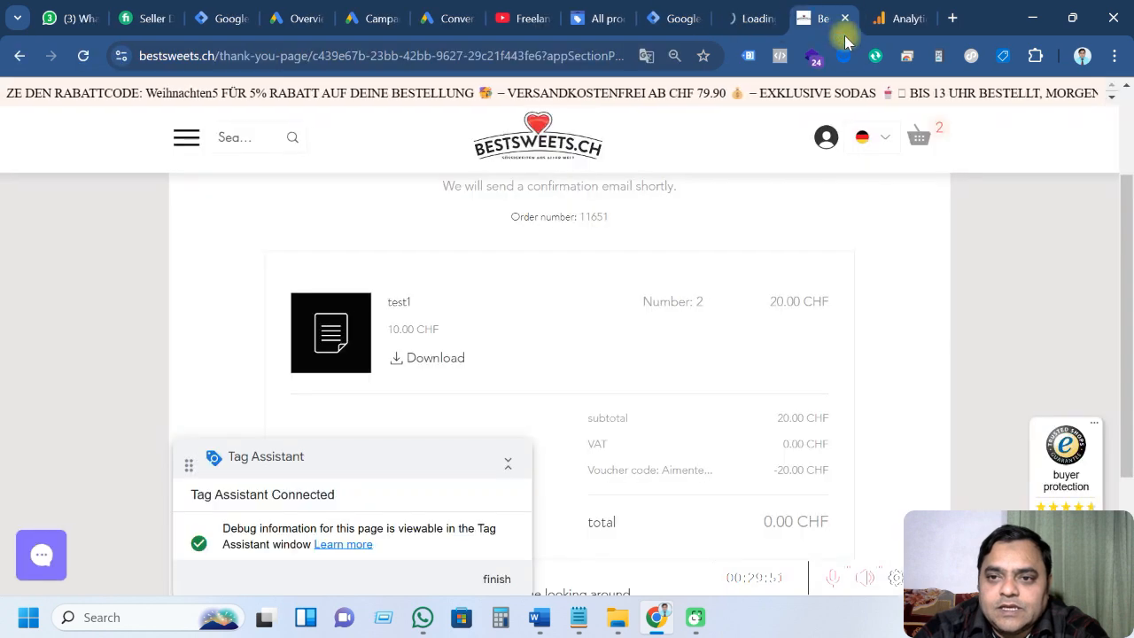
left_click(845, 19)
left_click(753, 18)
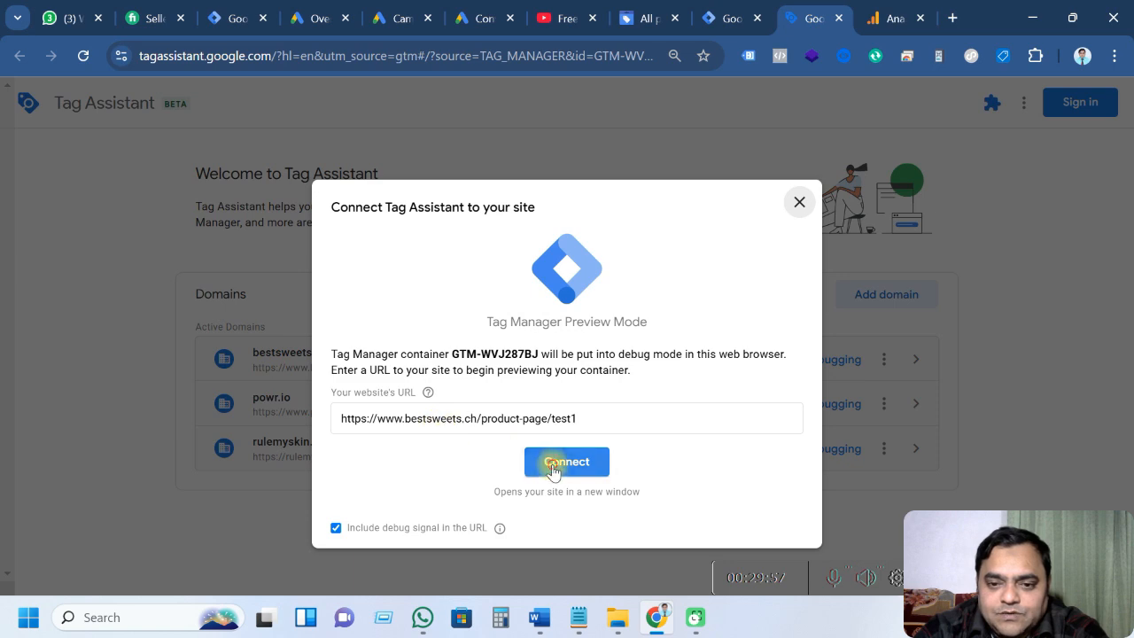
left_click(553, 463)
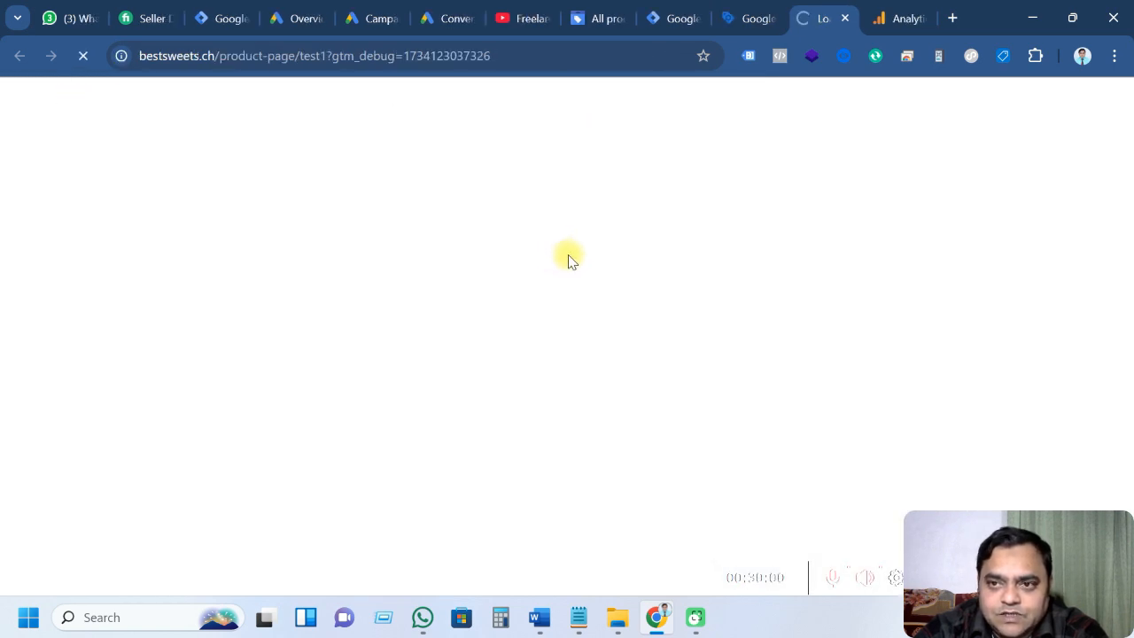
left_click(887, 16)
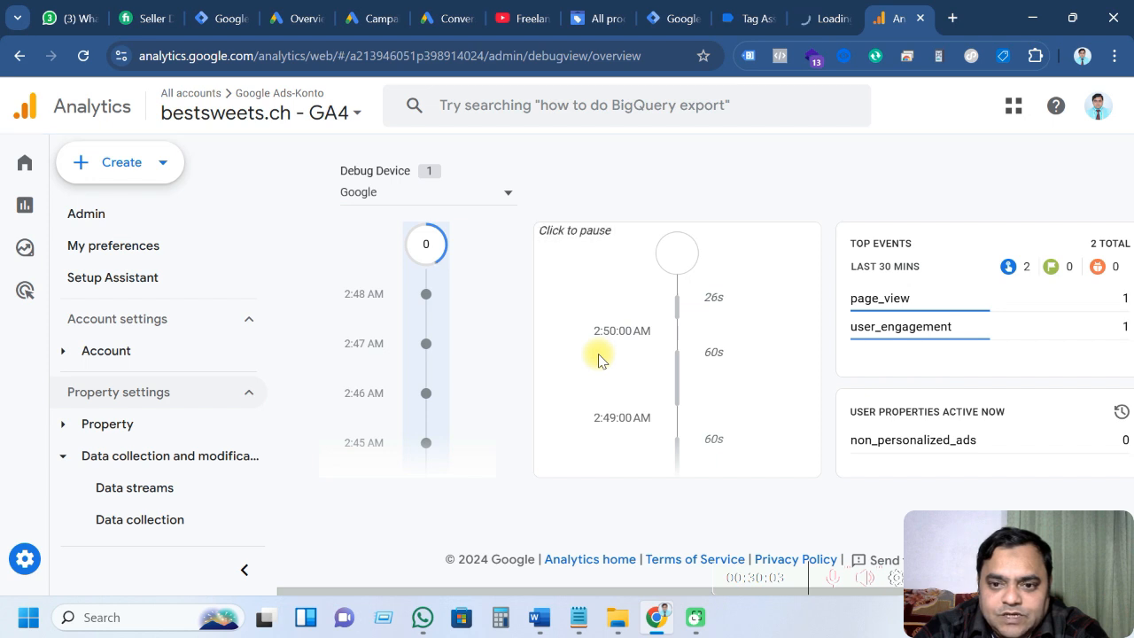
Select Google as the DebugView device, then translate the test1 page and dismiss its popup
left_click(492, 197)
left_click(428, 209)
left_click(810, 18)
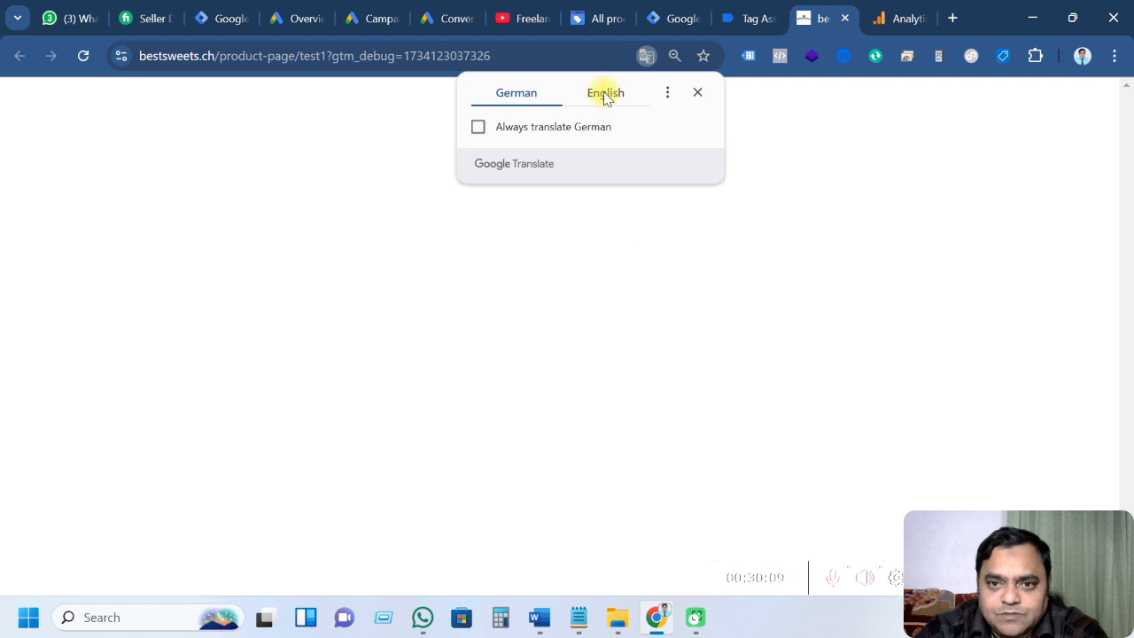
left_click(605, 96)
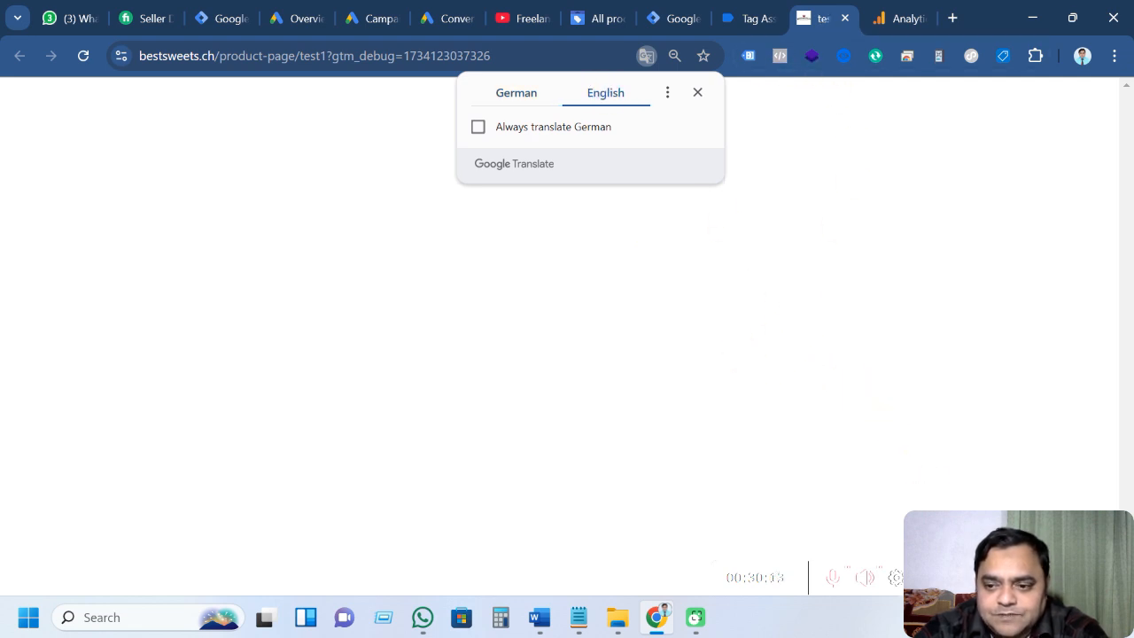
left_click_drag(945, 443, 248, 347)
left_click(853, 165)
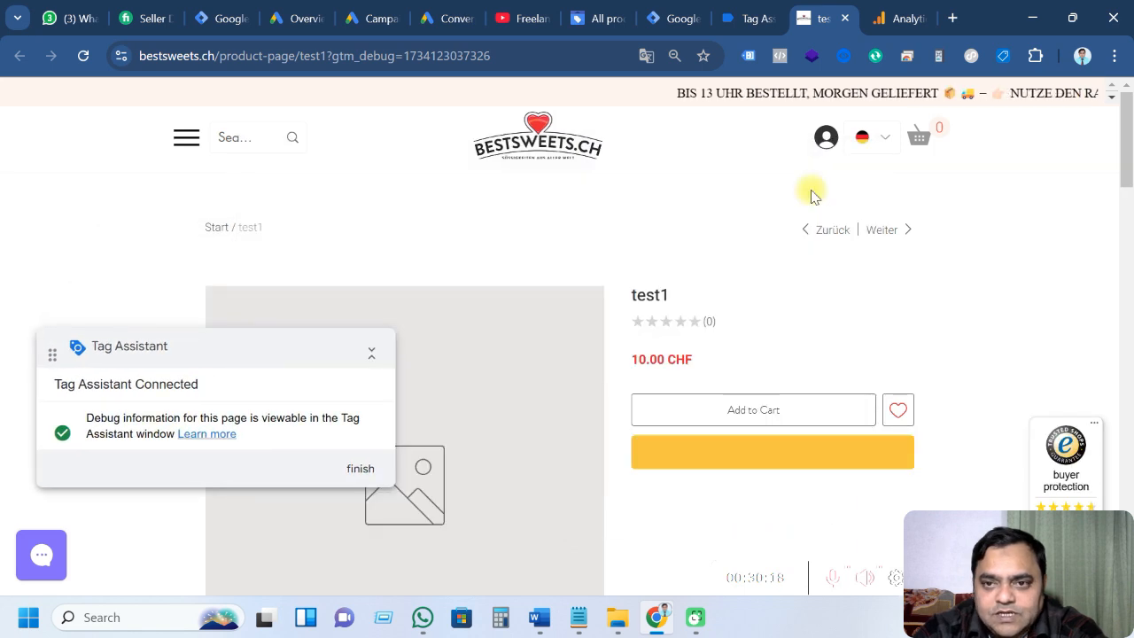
Confirm in Tag Assistant that event 13 view_item fired the GA4 Ecommerce - View Item Tag
left_click(750, 19)
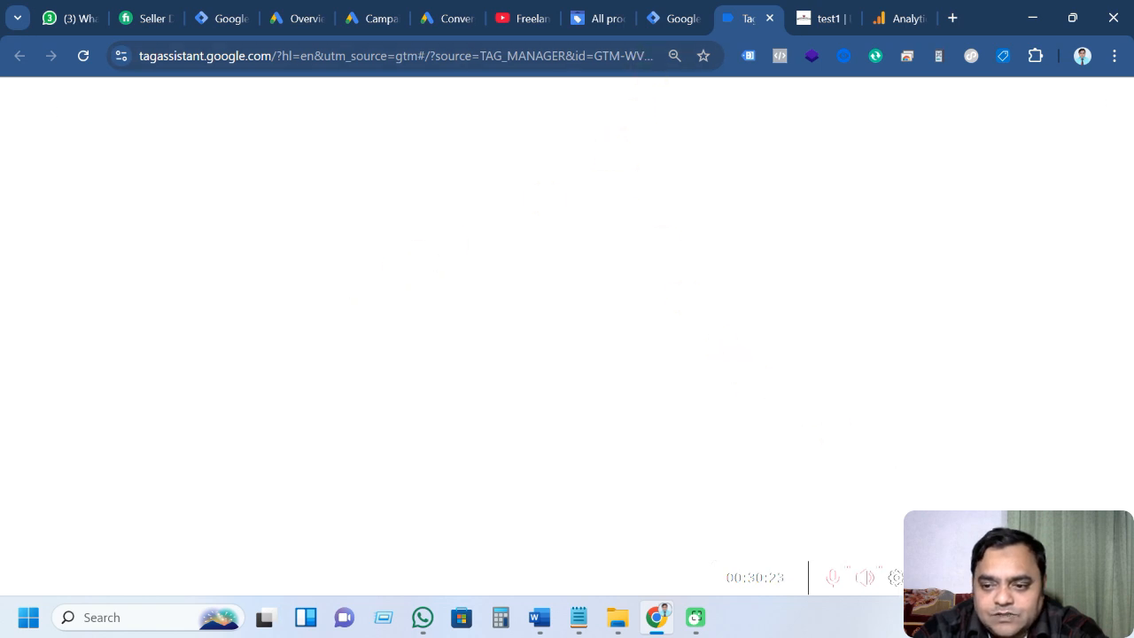
left_click(562, 382)
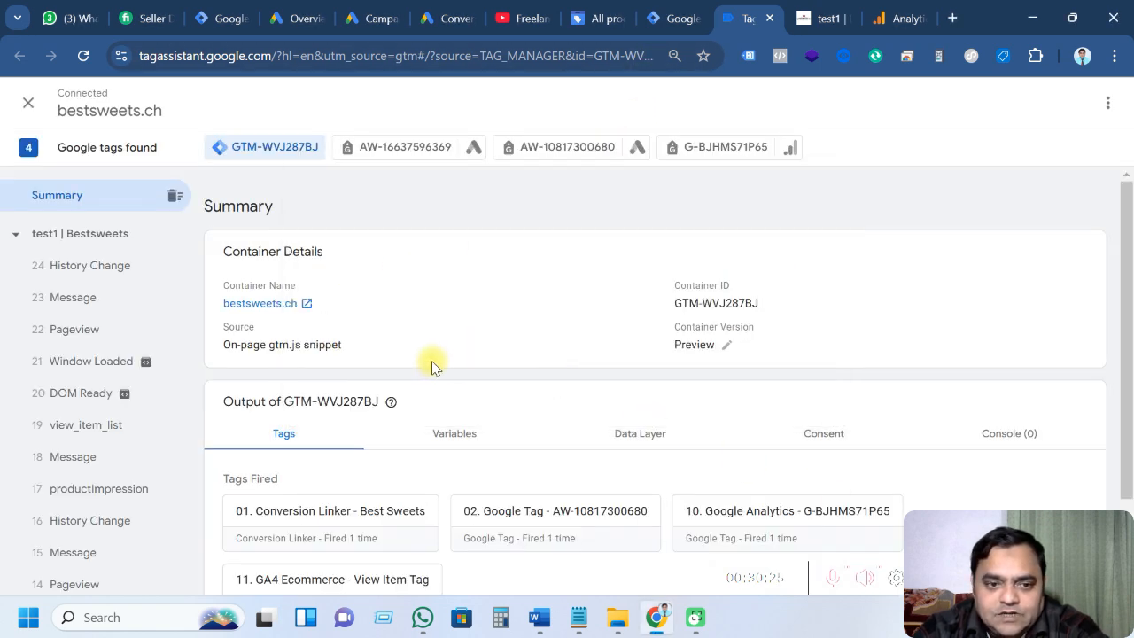
scroll(390, 422, "down", 1)
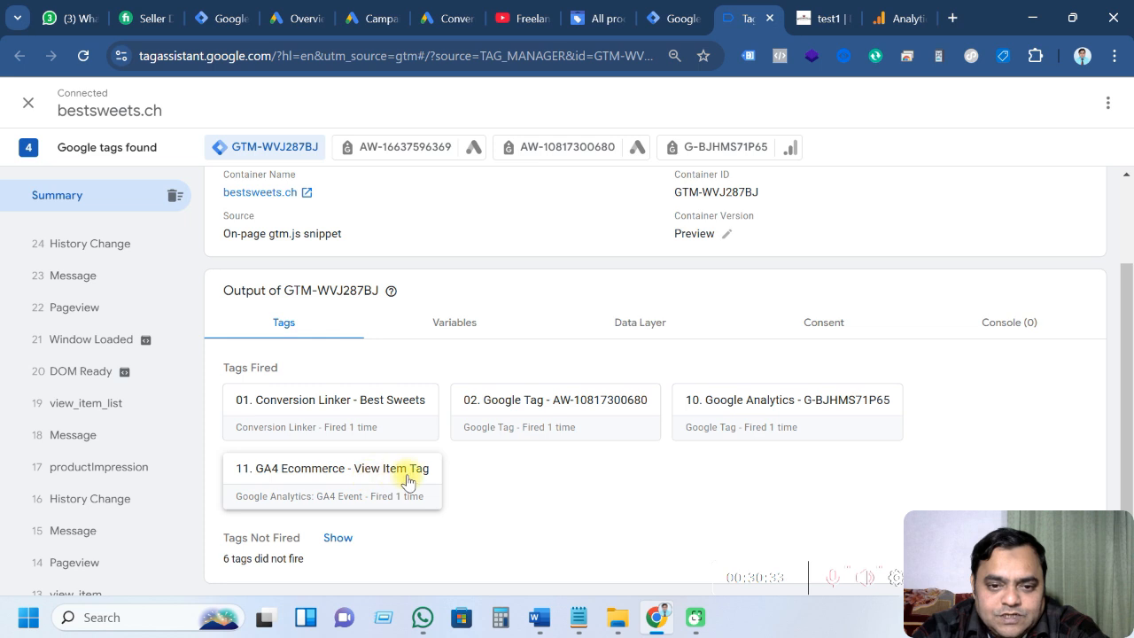
scroll(104, 472, "down", 1)
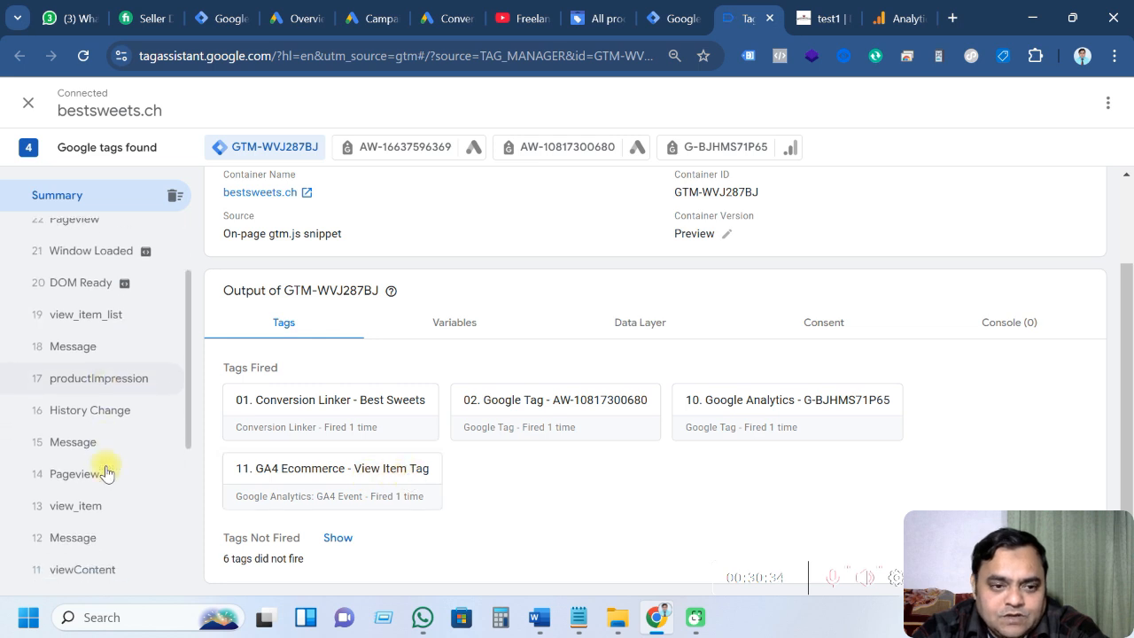
left_click(98, 512)
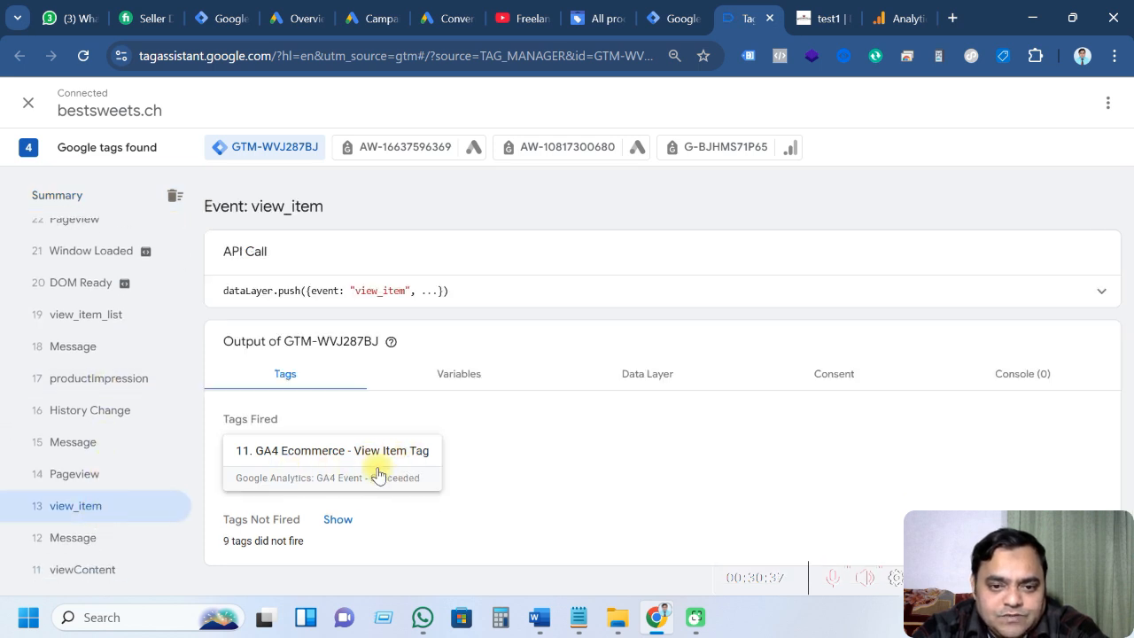
left_click(900, 18)
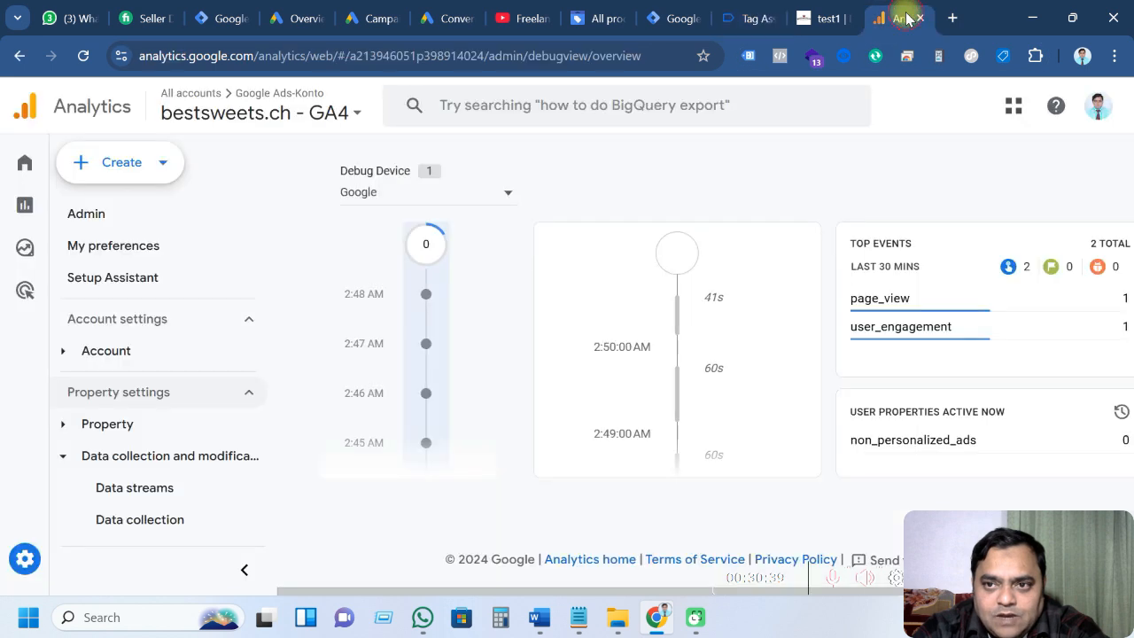
Keep Google as debug device and refresh the stream until view_item appears at 2:51:09
left_click(481, 200)
left_click(437, 215)
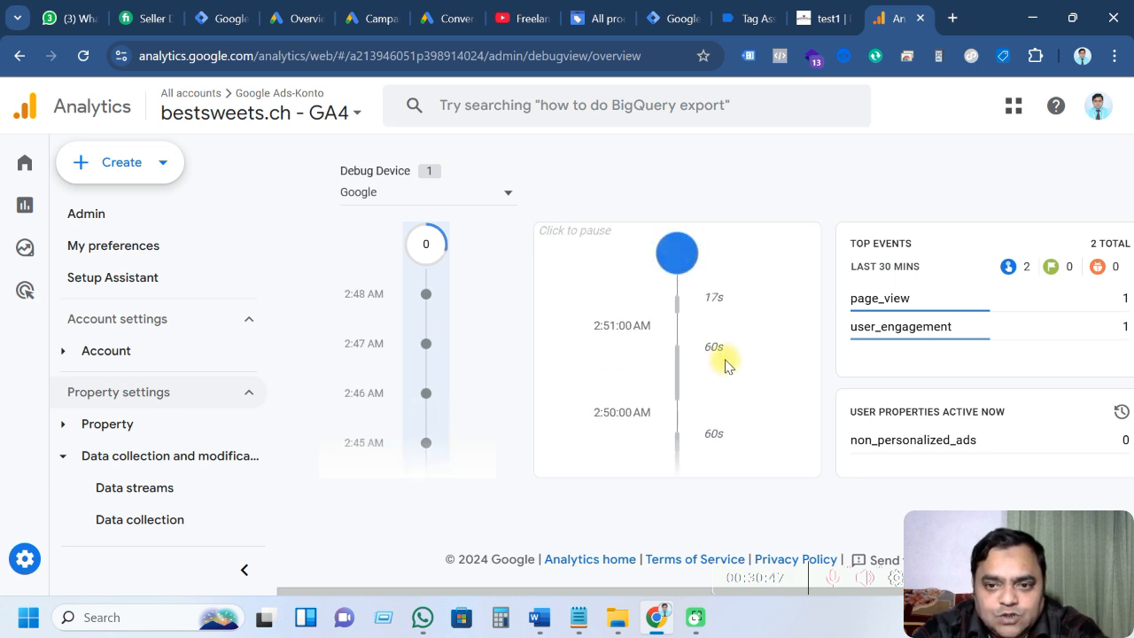
left_click(683, 263)
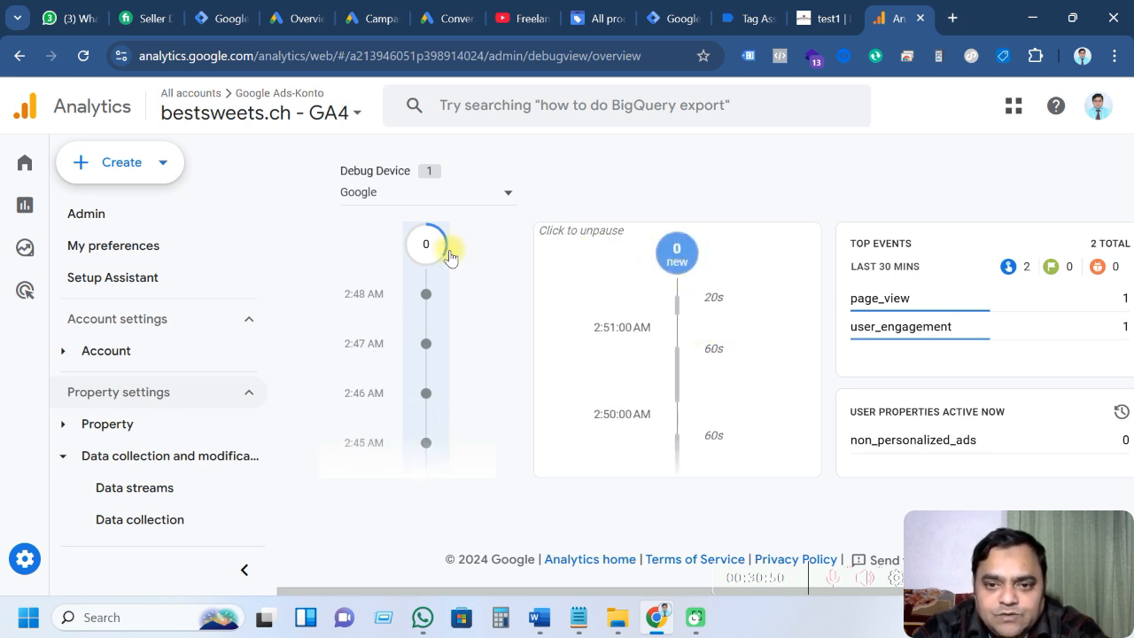
left_click(387, 205)
left_click(392, 212)
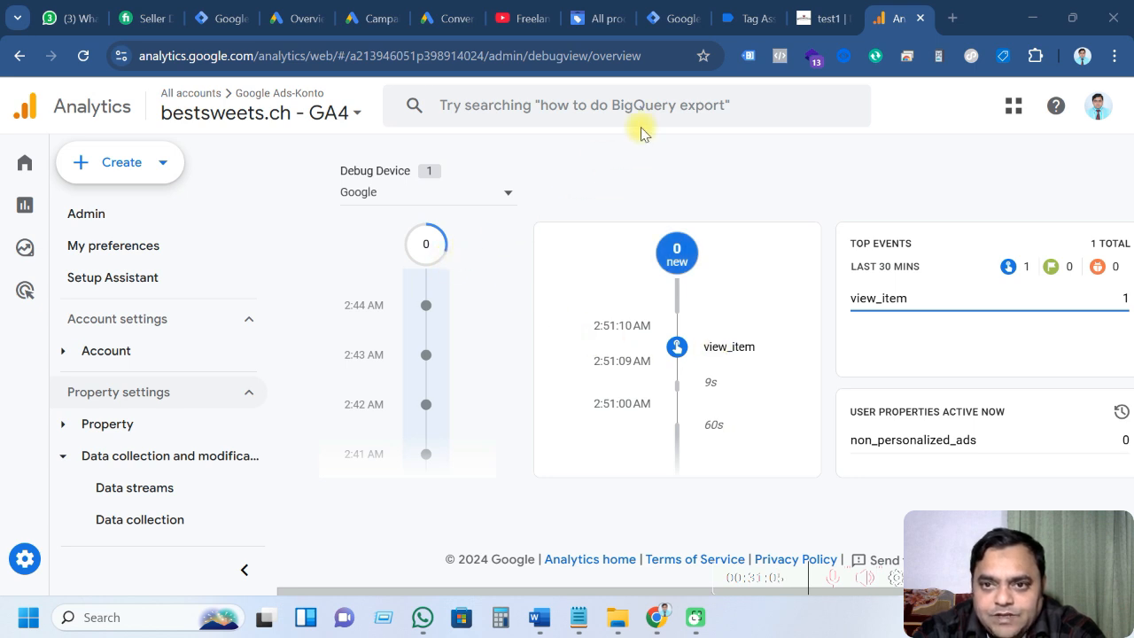
left_click(751, 18)
left_click(820, 18)
Add test1 to the cart and confirm event 27 add_to_cart fired the GA4 Ecommerce - Add to Cart Tag
scroll(547, 333, "down", 1)
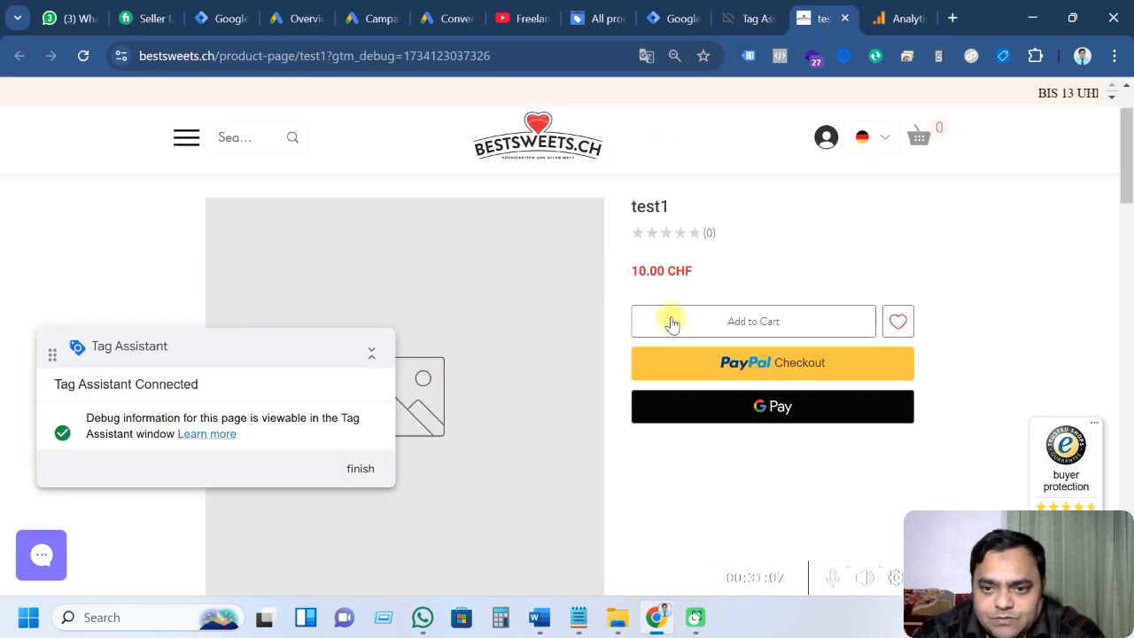
left_click(728, 323)
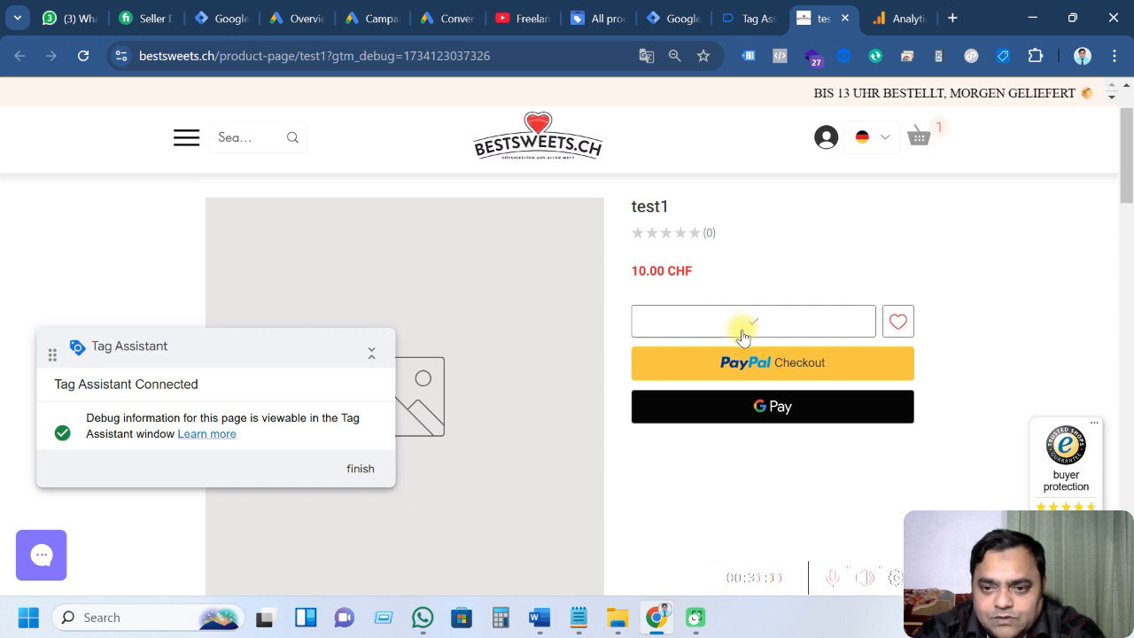
scroll(749, 331, "up", 1)
left_click(727, 25)
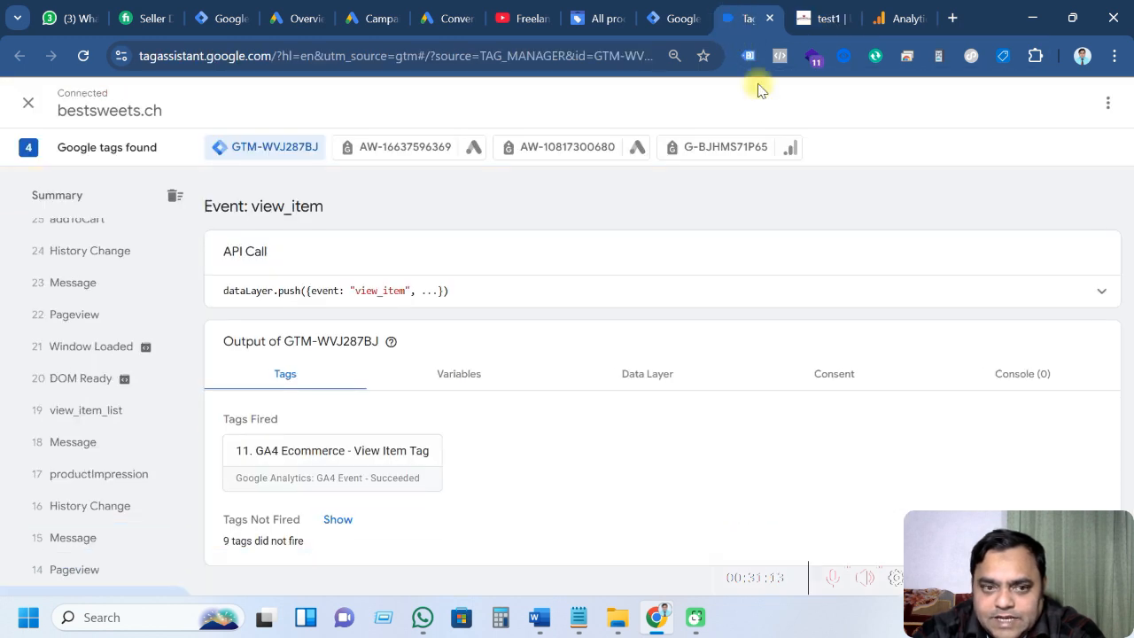
scroll(127, 410, "up", 3)
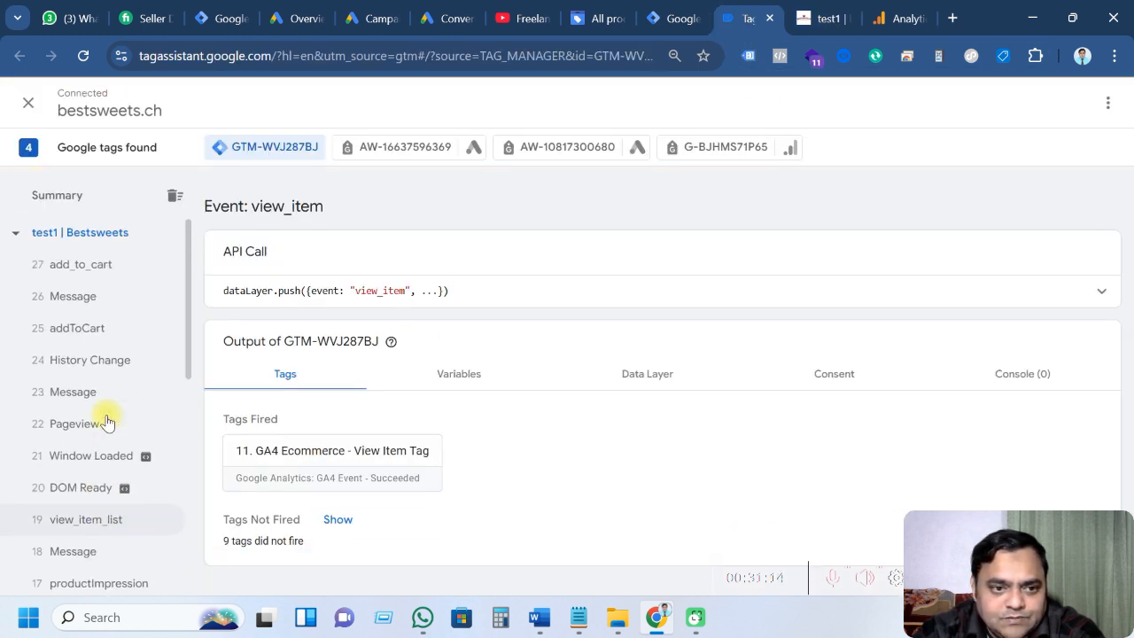
left_click(98, 264)
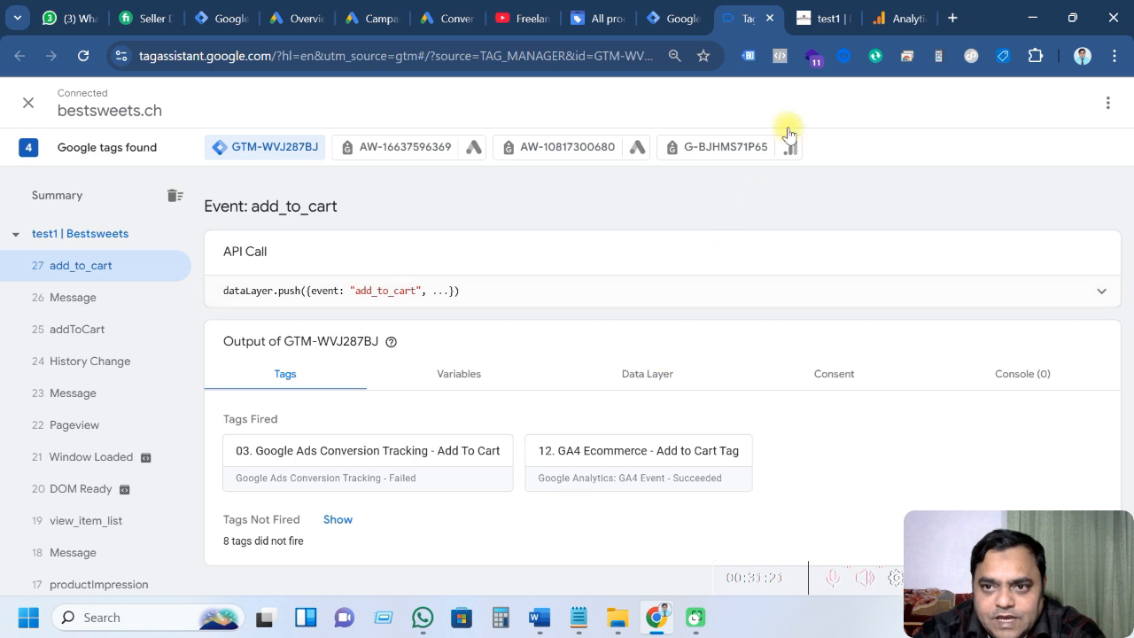
left_click(901, 20)
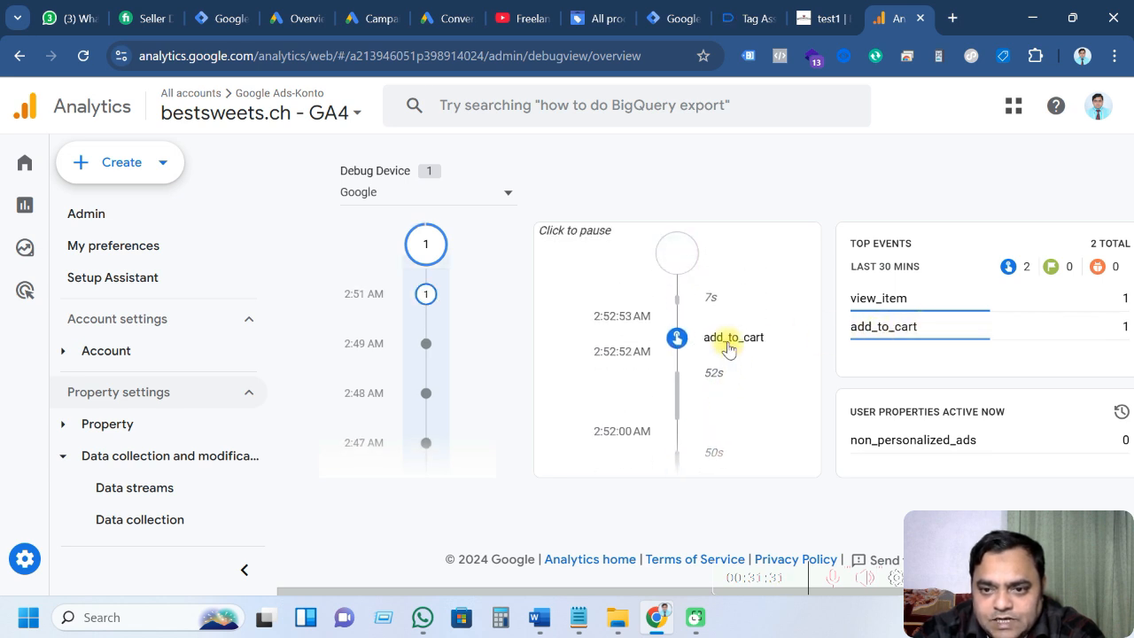
Inspect the add_to_cart parameters: value, page_title 'test1 | Bestsweets' and the product page_location
left_click(734, 337)
scroll(700, 390, "down", 5)
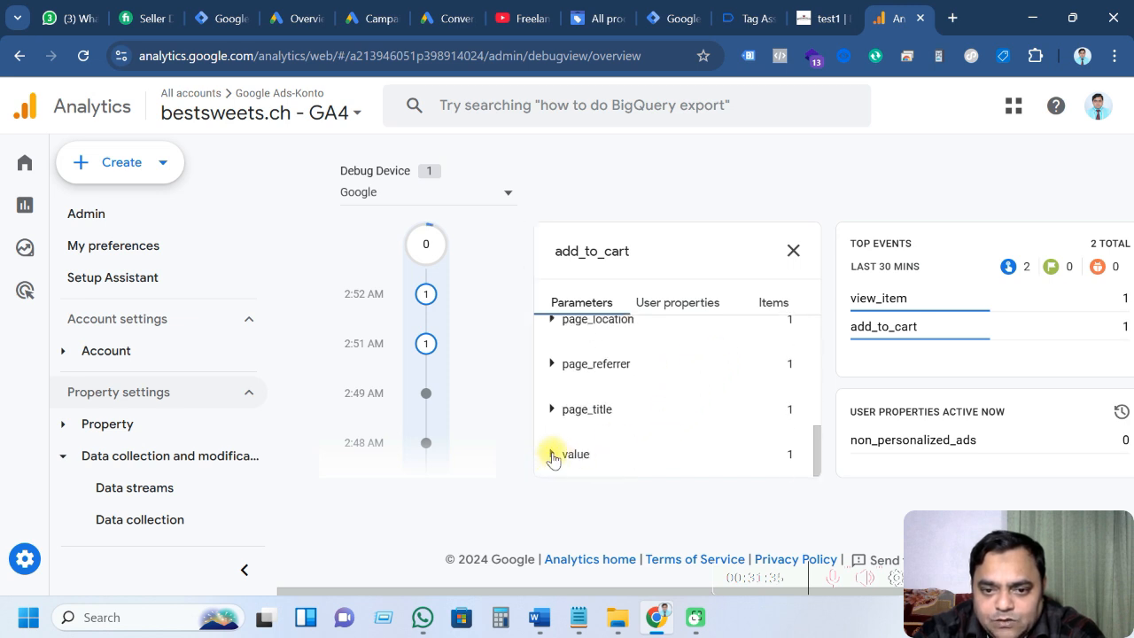
left_click(552, 453)
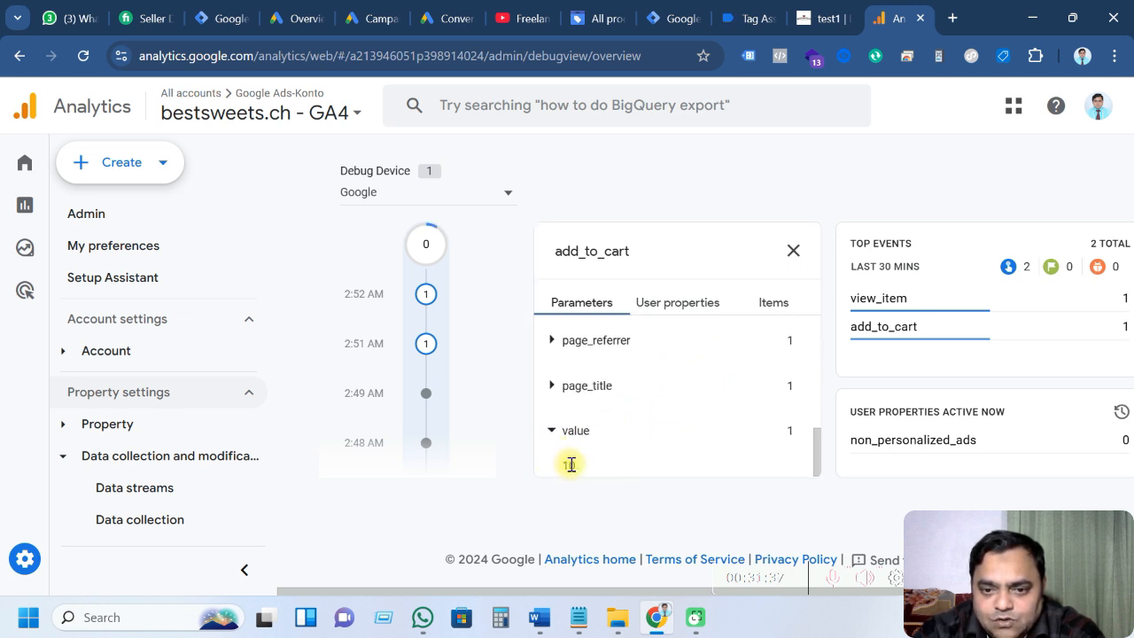
left_click(552, 387)
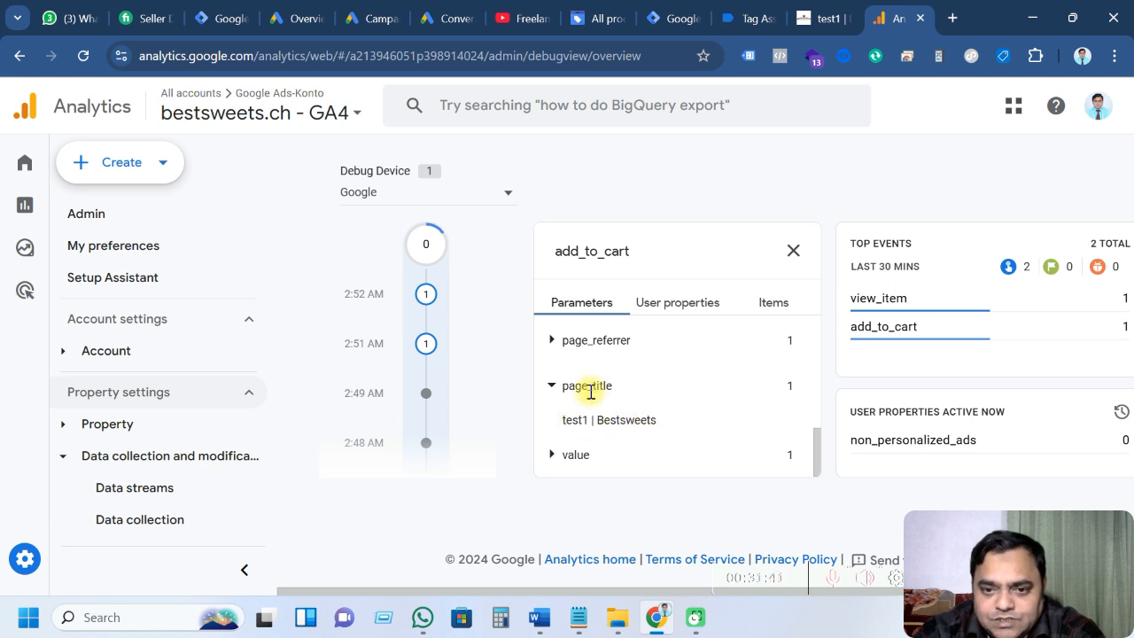
scroll(592, 397, "up", 1)
left_click(555, 387)
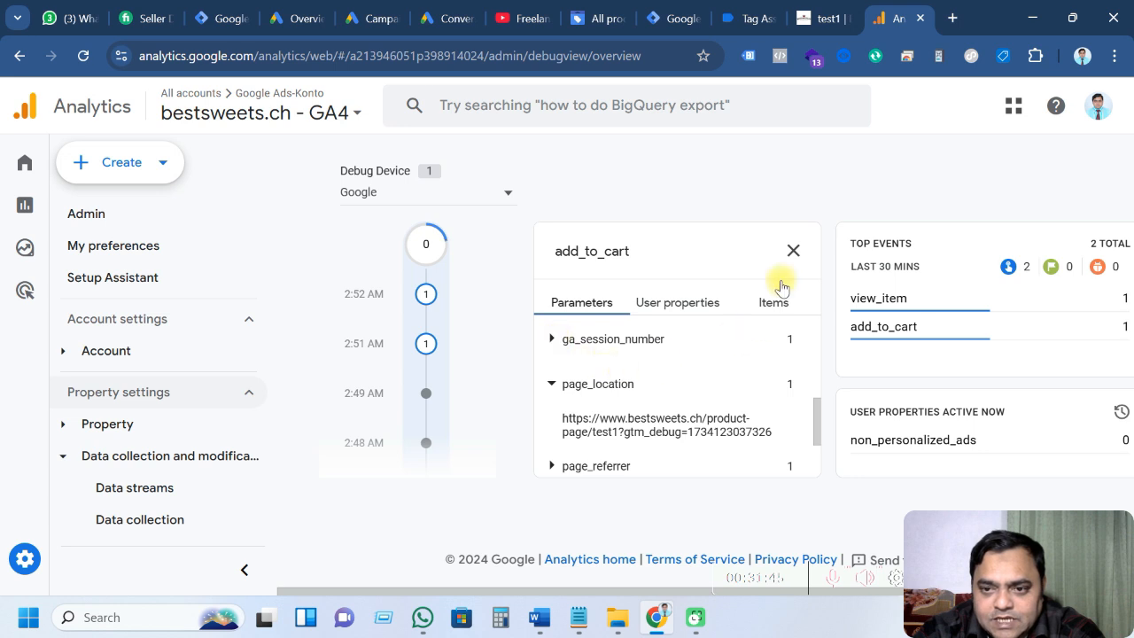
left_click(793, 251)
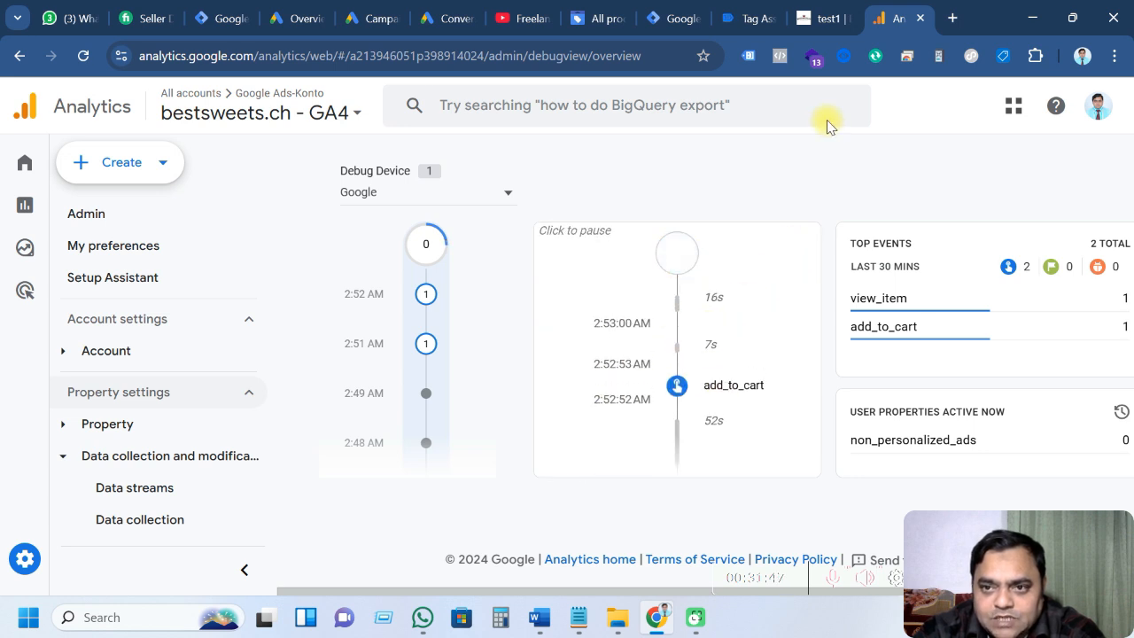
left_click(811, 18)
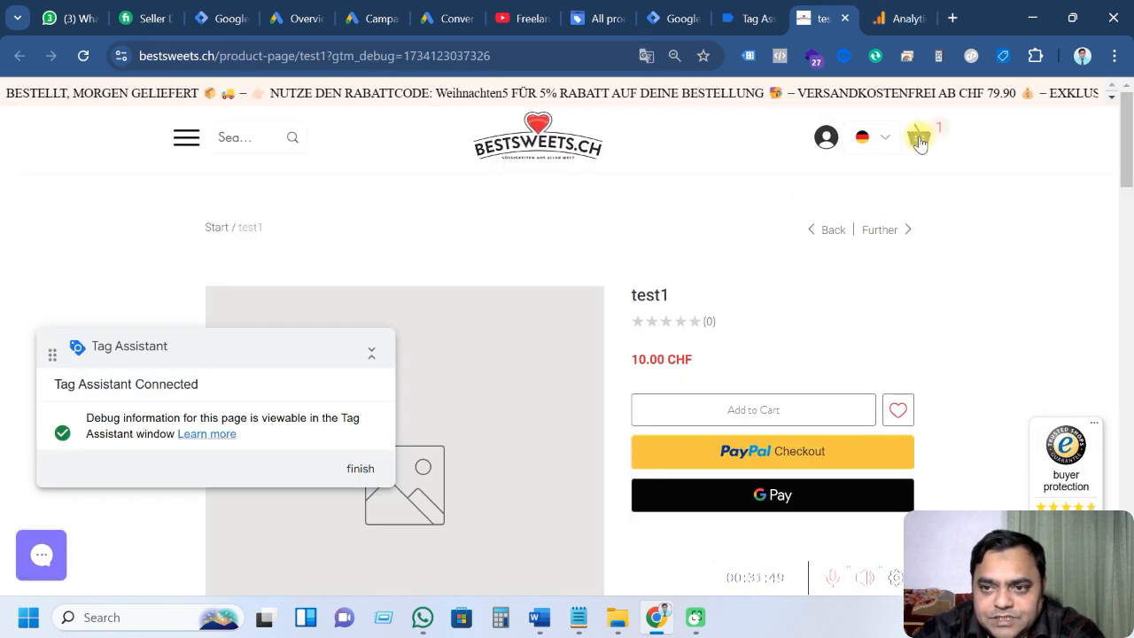
Check out the test1 cart and confirm begin_checkout fired the Google Ads Begin Checkout and GA4 Checkout tags
left_click(919, 136)
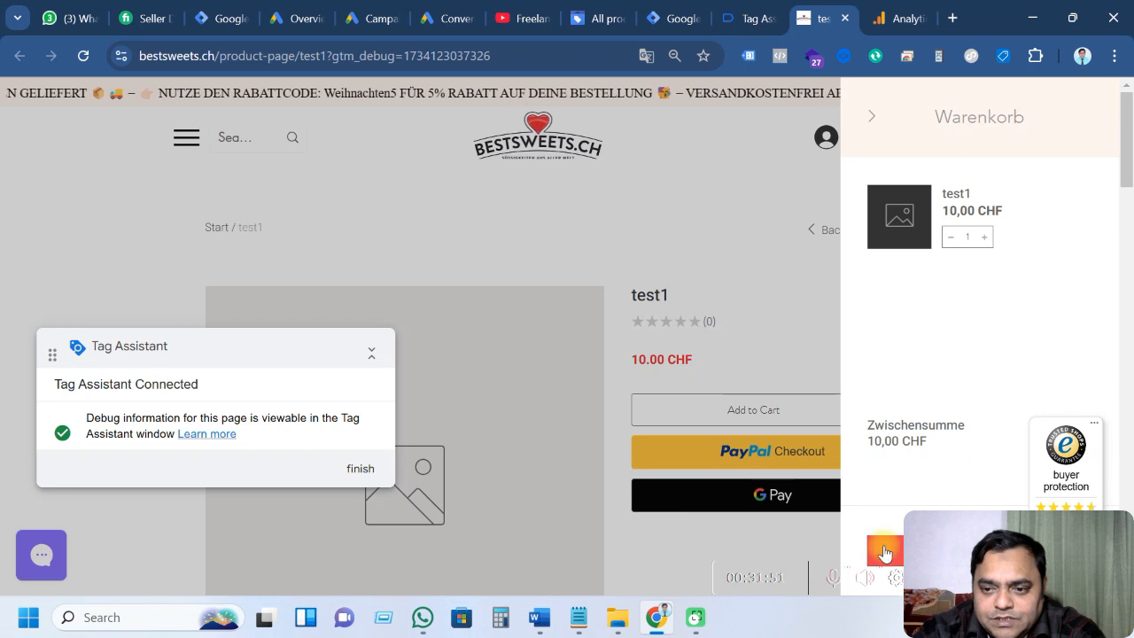
left_click(884, 549)
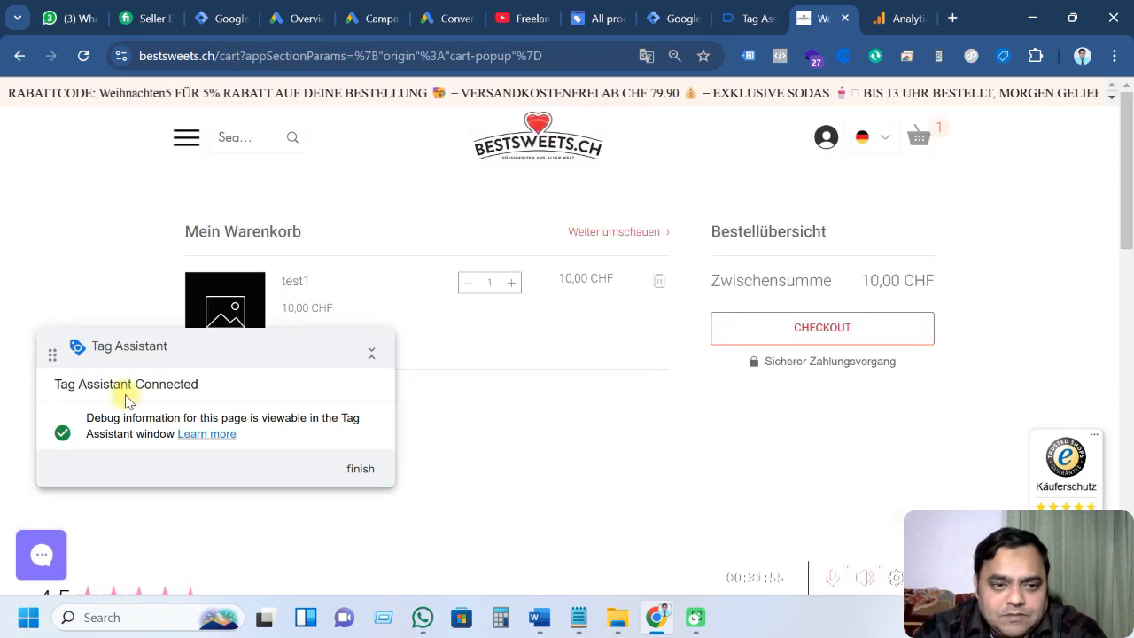
left_click(837, 330)
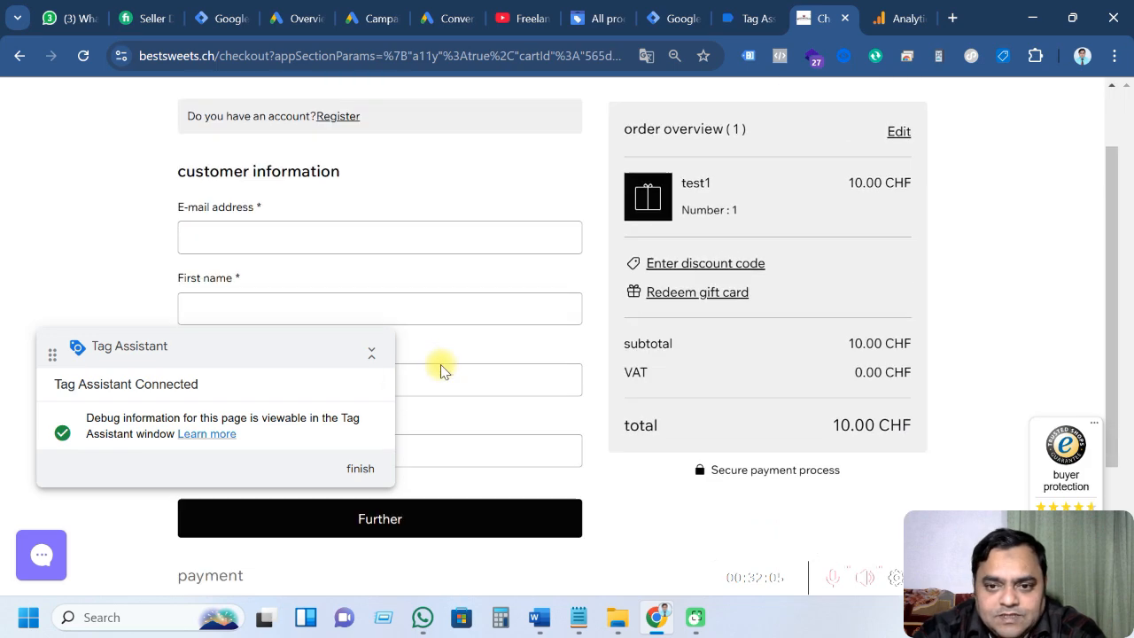
left_click(734, 19)
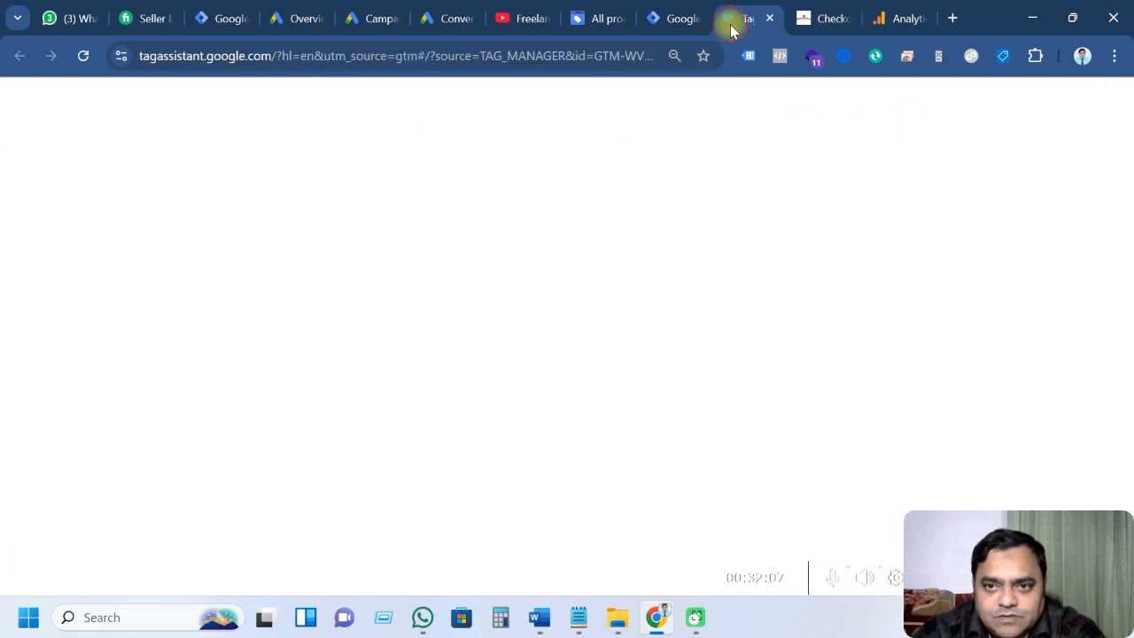
left_click(107, 276)
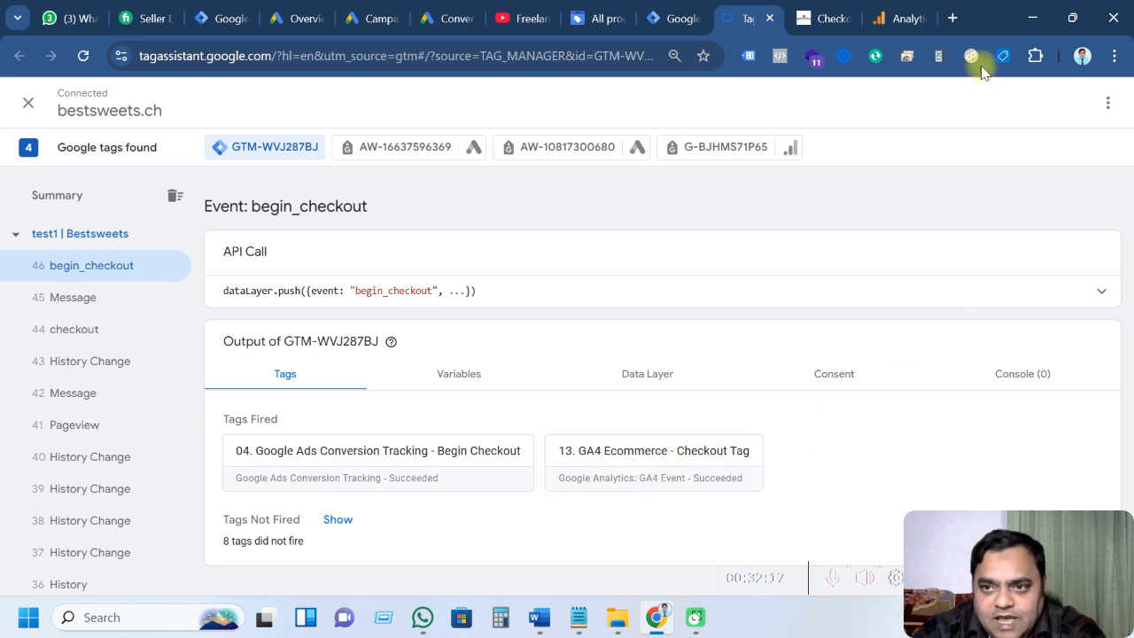
left_click(894, 18)
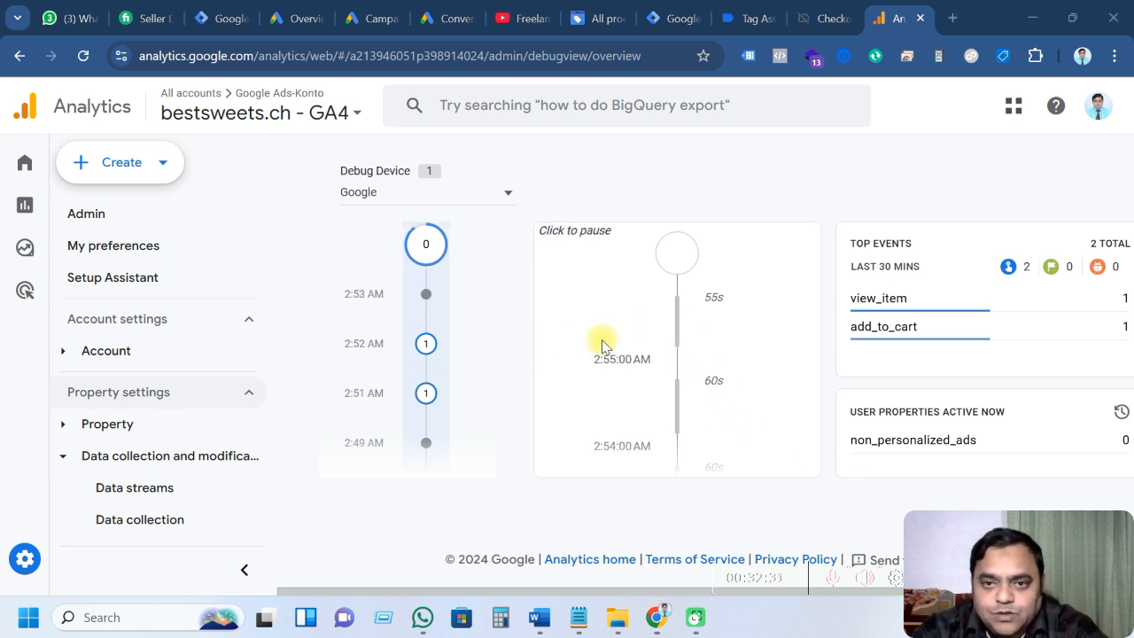
Autofill the customer's contact details, opt in to marketing, and place the paid test1 order
left_click(807, 18)
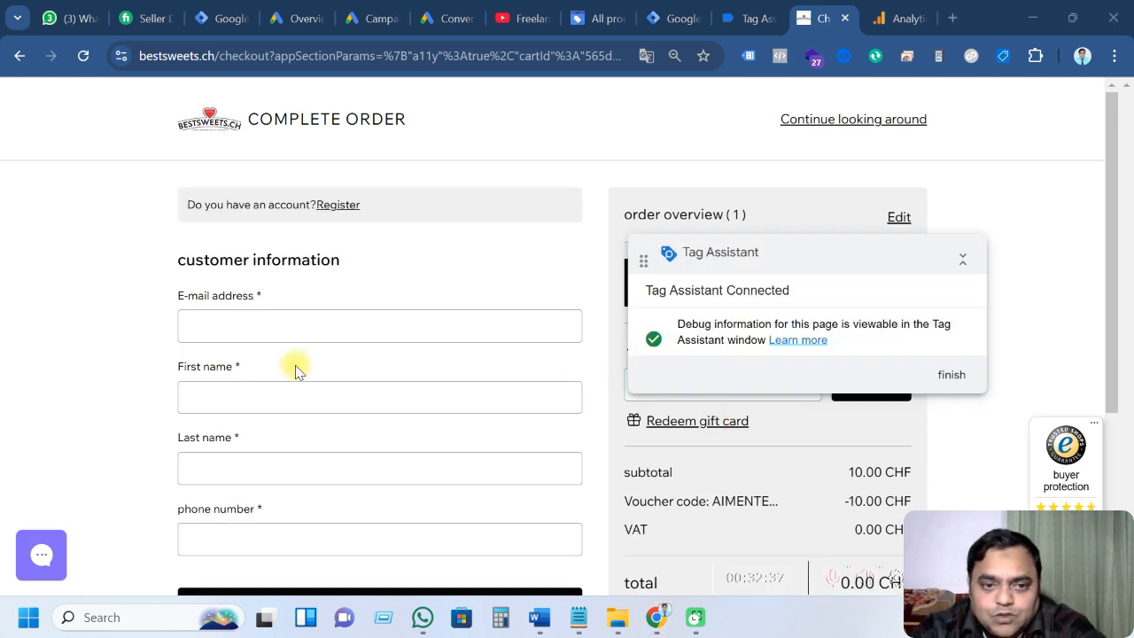
left_click(260, 335)
left_click(283, 372)
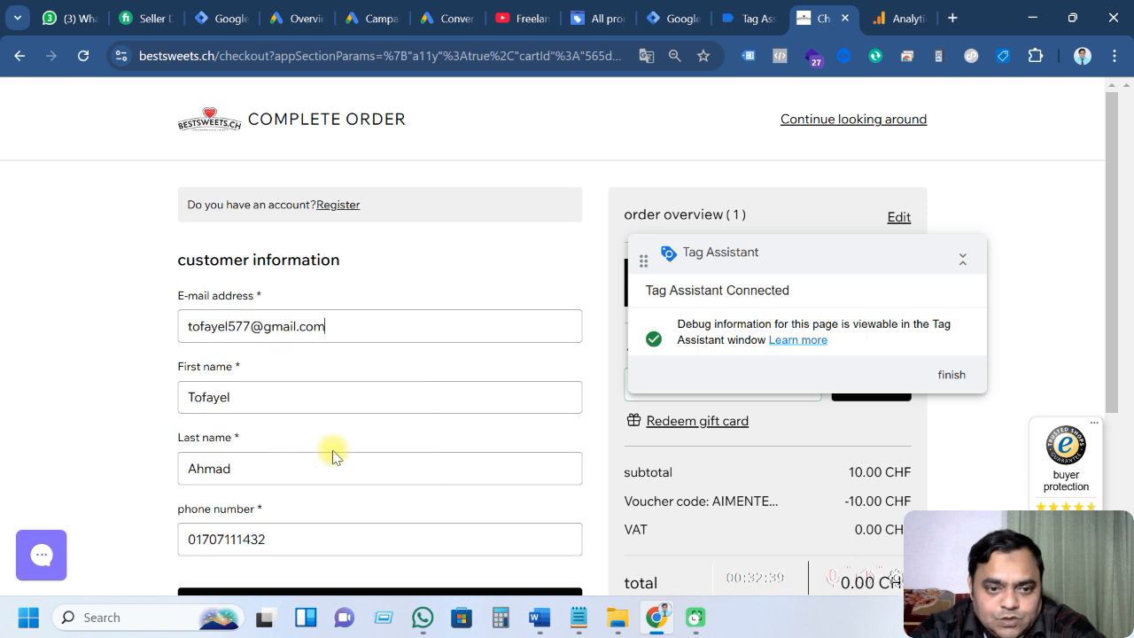
scroll(329, 452, "down", 2)
left_click(370, 432)
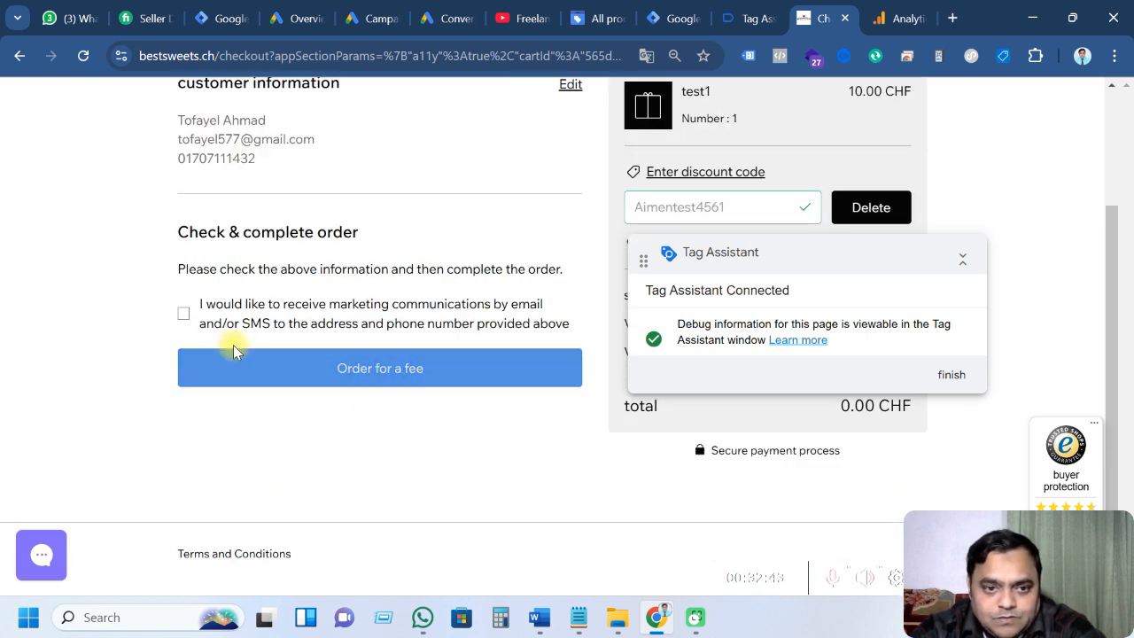
left_click(184, 313)
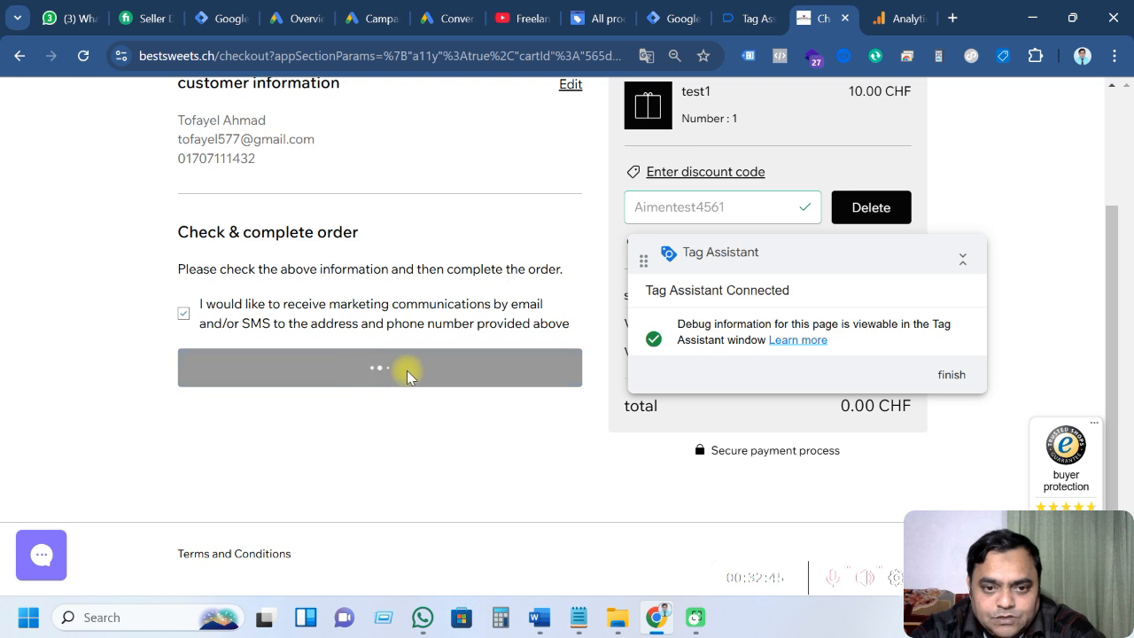
left_click(744, 18)
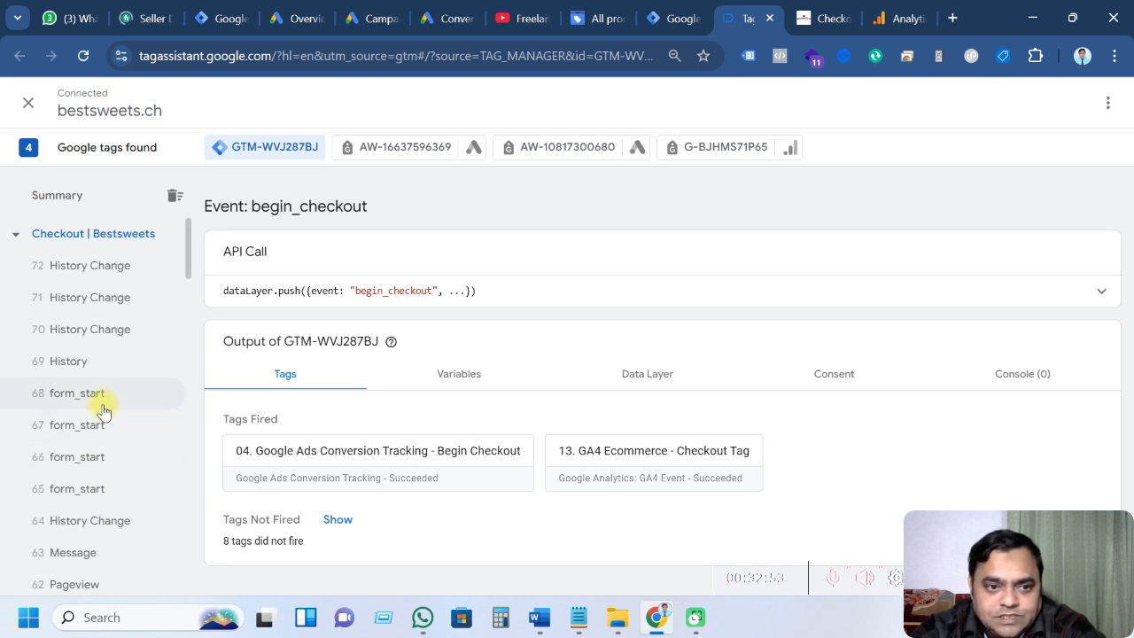
Clear the order confirmation page by moving the Tag Assistant badge and closing the Trusted Shops panel
left_click(802, 19)
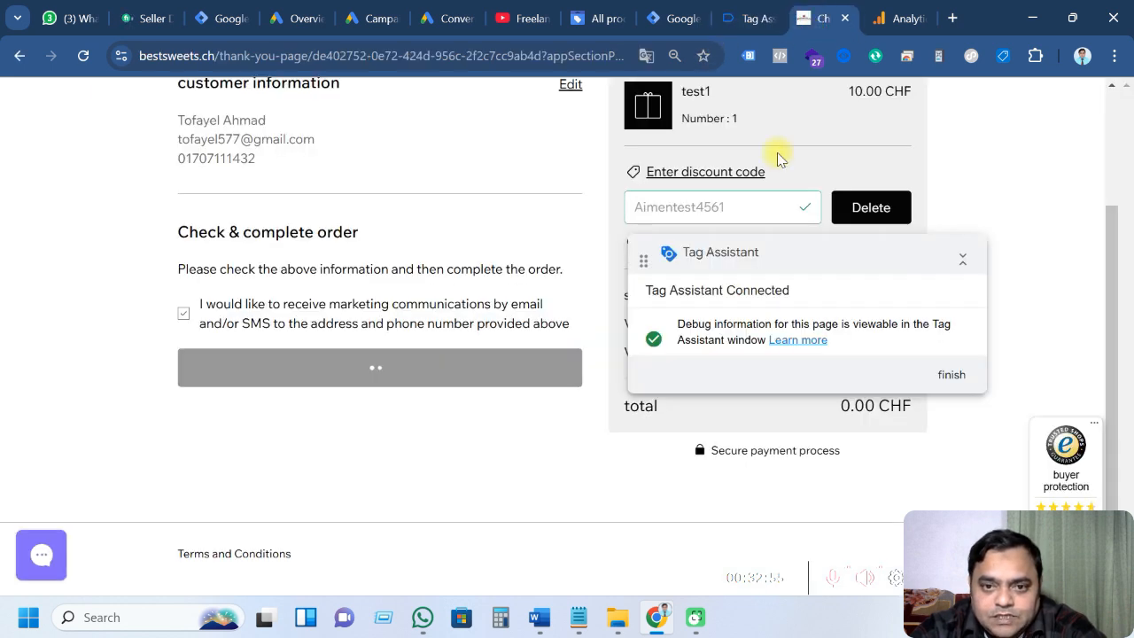
left_click_drag(836, 253, 453, 436)
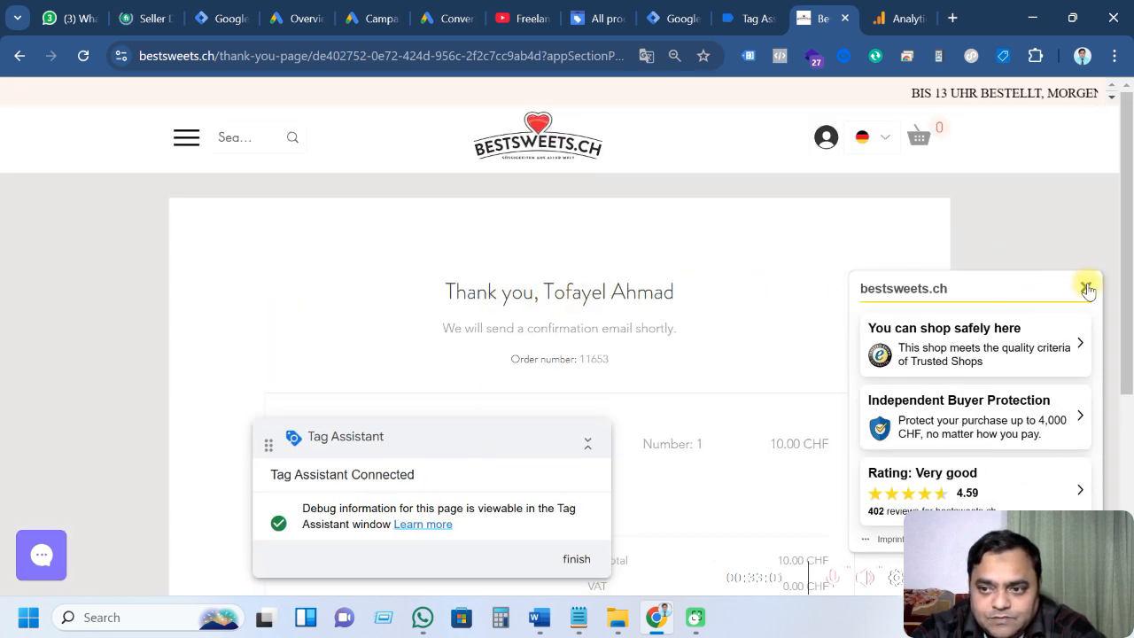
left_click(1086, 287)
left_click(749, 18)
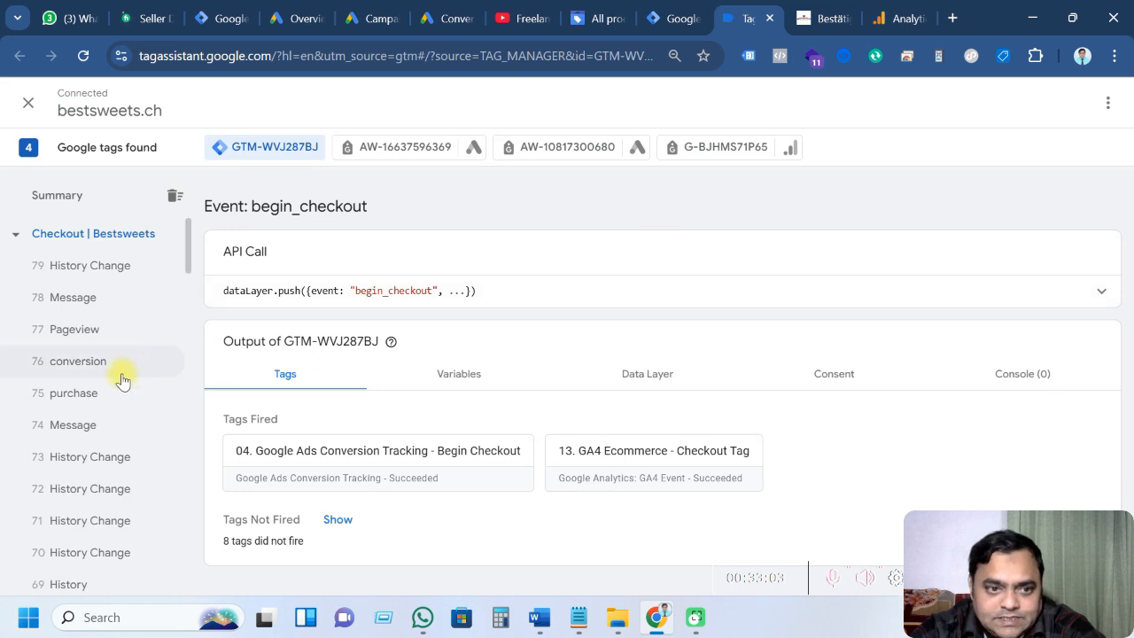
Review the Data Layer of event 75 purchase, noting the undefined first name and city values
left_click(88, 398)
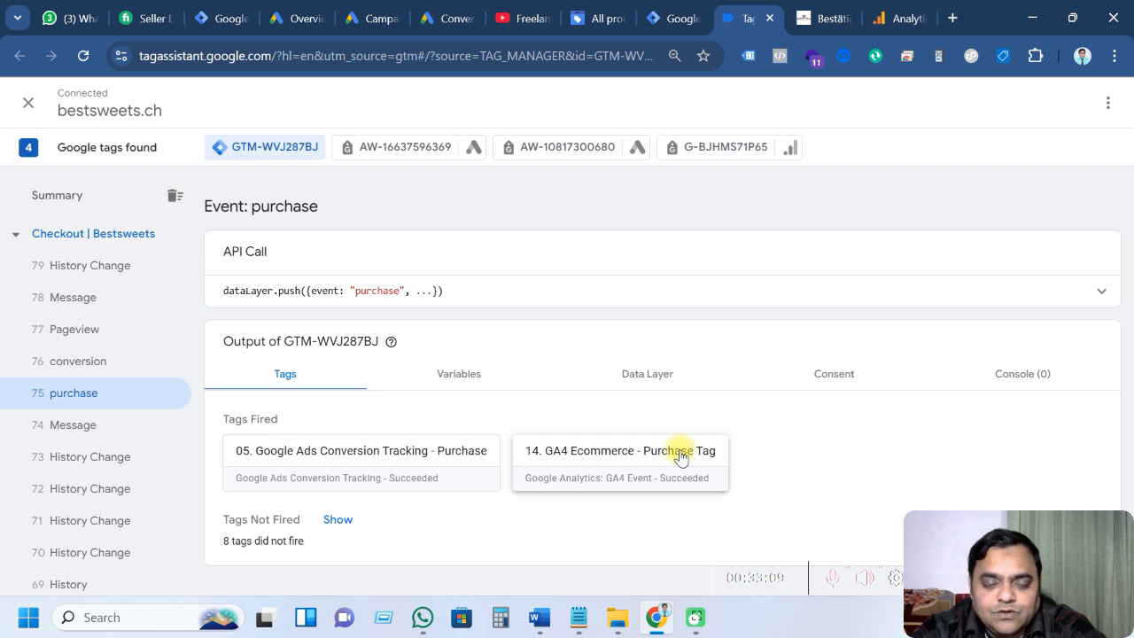
left_click(458, 373)
scroll(529, 395, "down", 3)
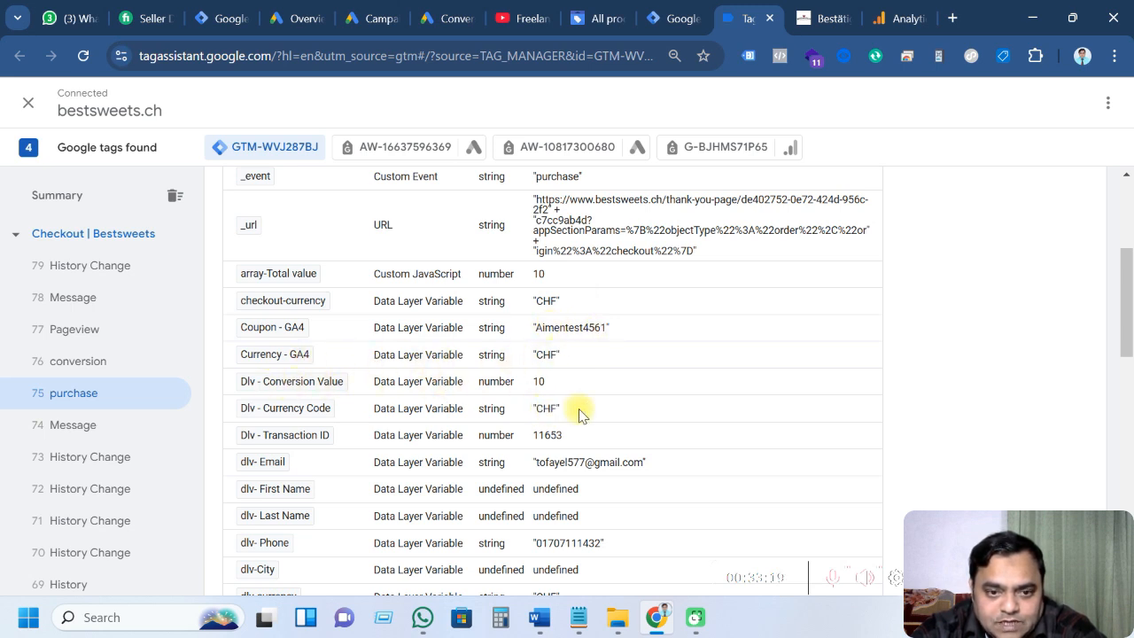
scroll(585, 438, "down", 2)
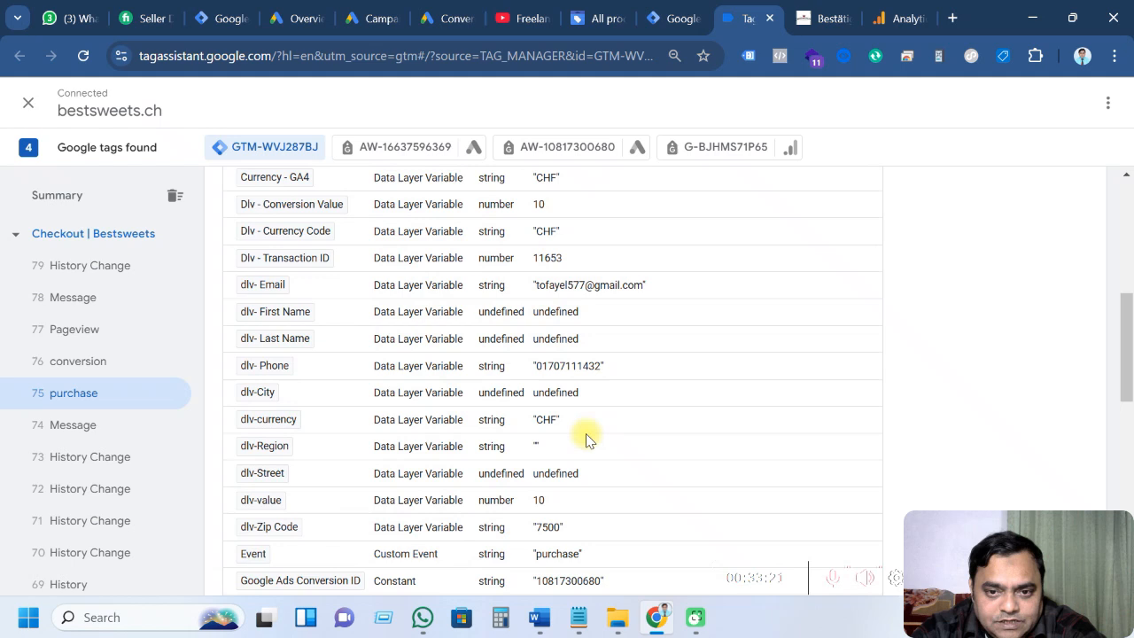
double_click(534, 316)
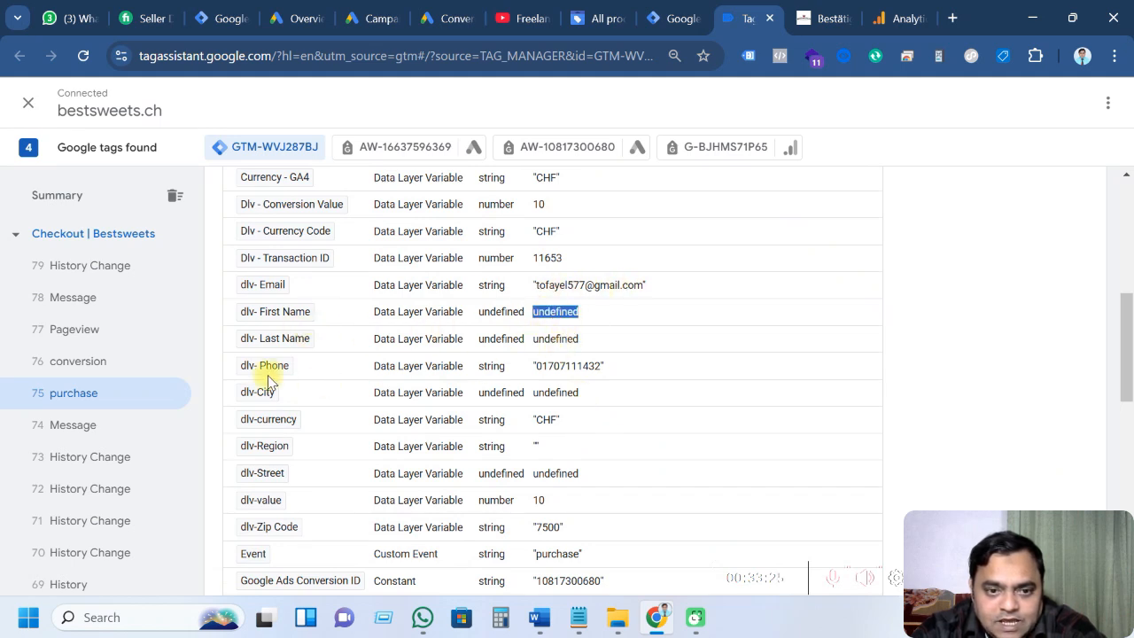
left_click_drag(535, 397, 605, 399)
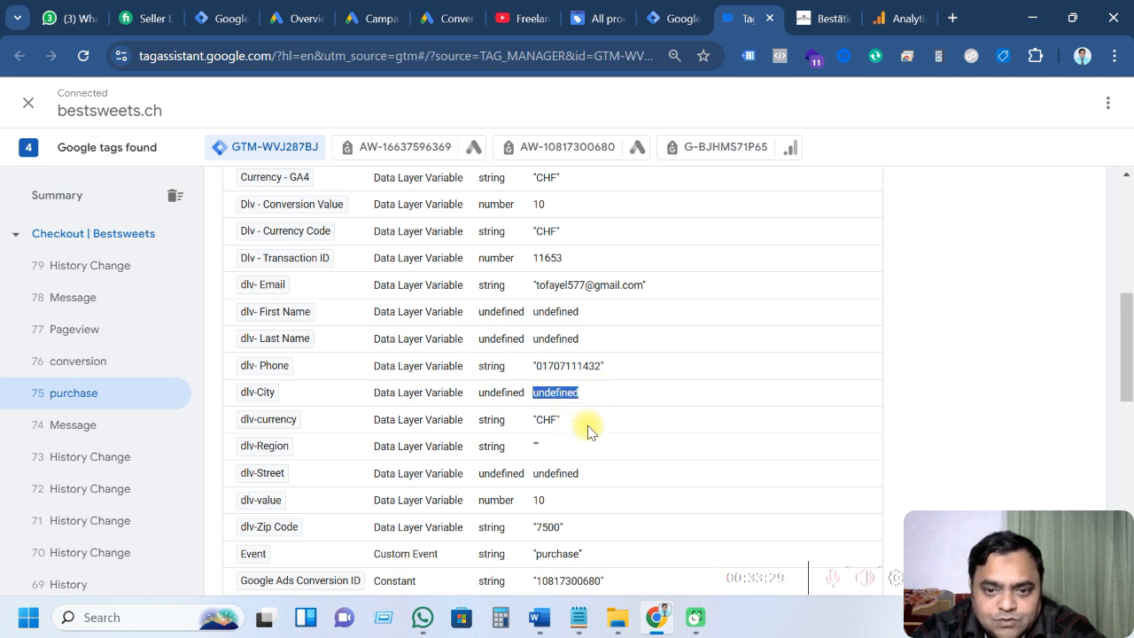
scroll(591, 432, "down", 1)
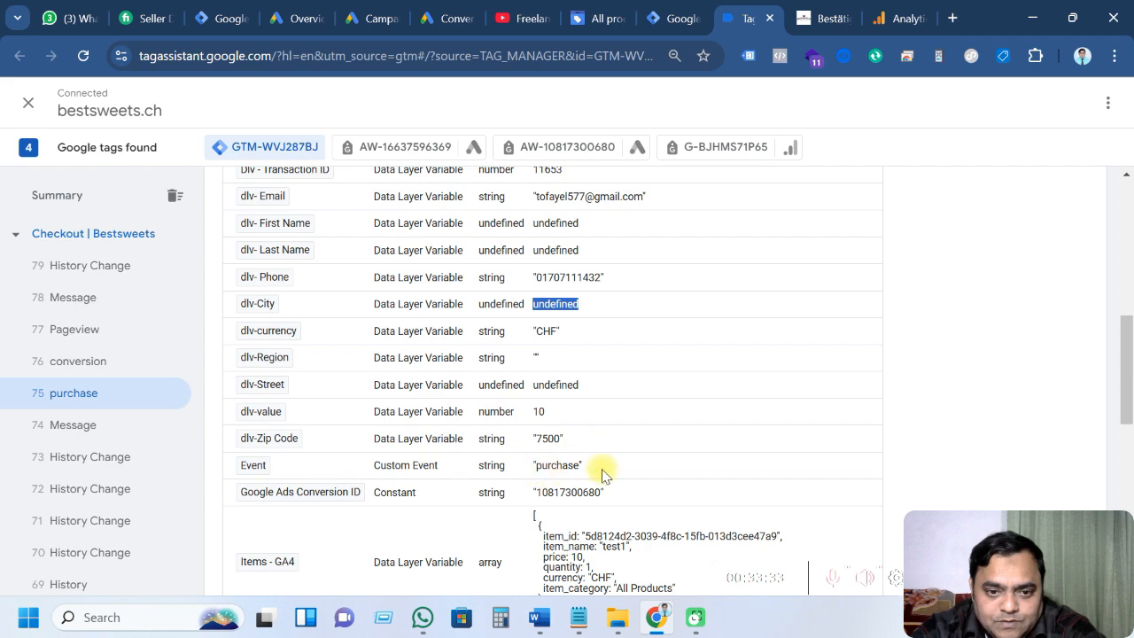
scroll(603, 476, "down", 8)
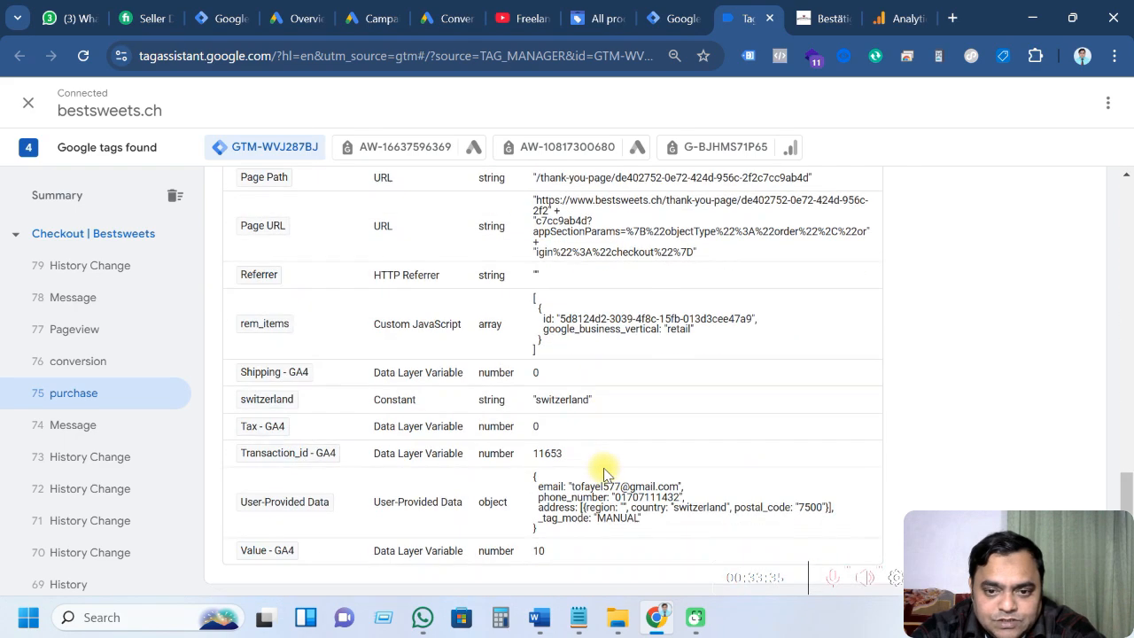
scroll(603, 476, "up", 8)
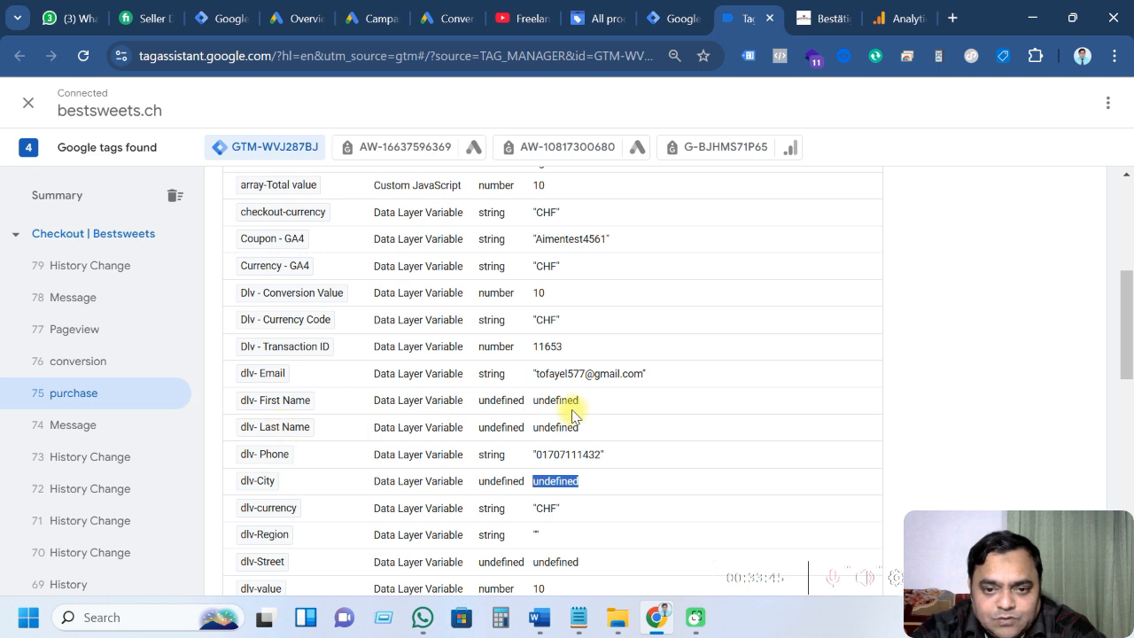
Check the undefined first and last name values, then confirm both Google Ads and GA4 purchase tags fired
left_click_drag(538, 402, 600, 412)
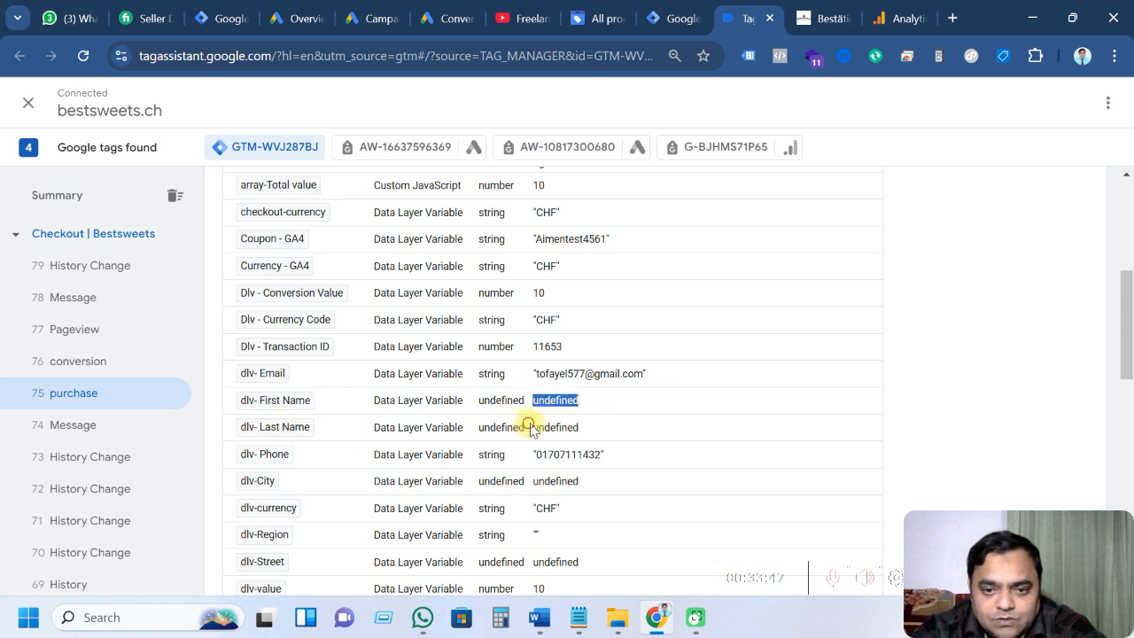
left_click_drag(532, 427, 590, 431)
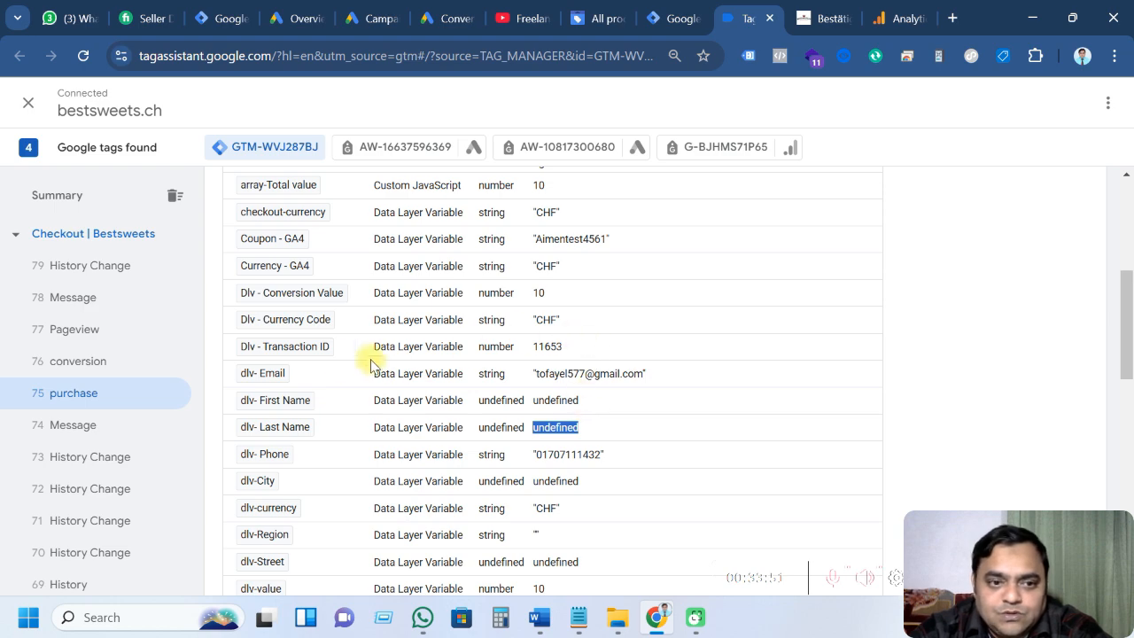
scroll(370, 363, "up", 4)
left_click(286, 374)
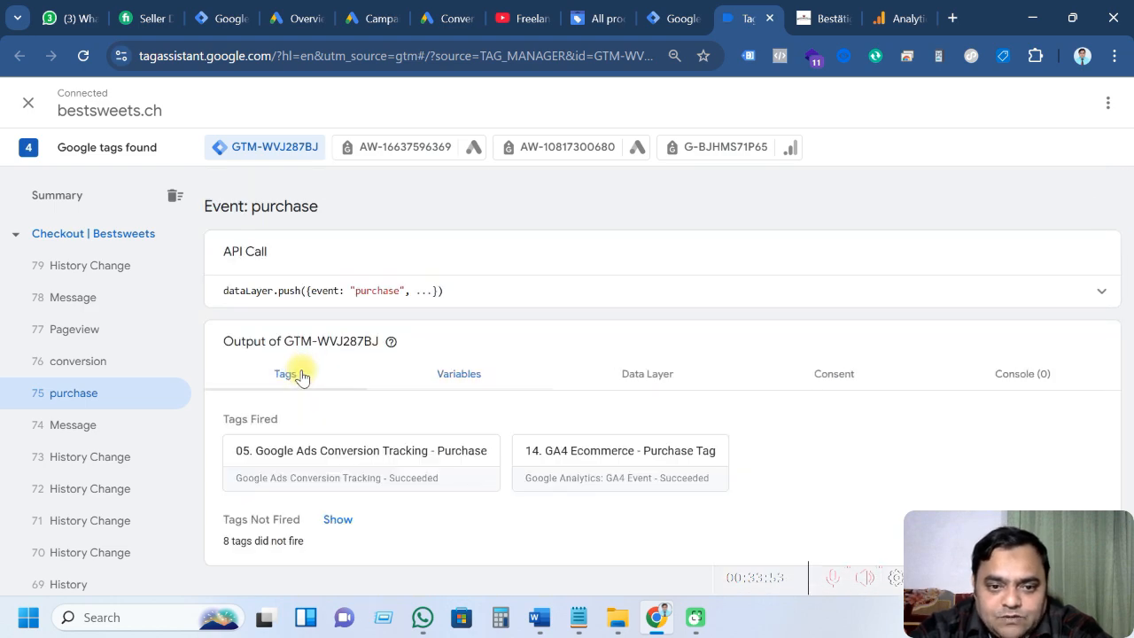
left_click(656, 374)
scroll(519, 423, "down", 5)
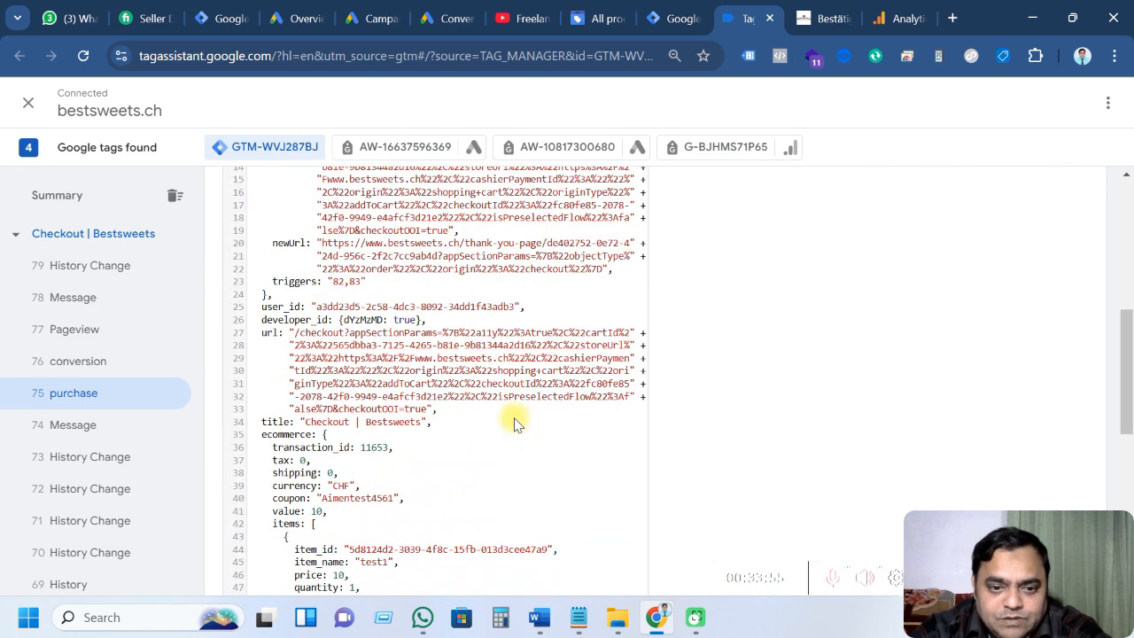
scroll(510, 415, "up", 10)
left_click(294, 286)
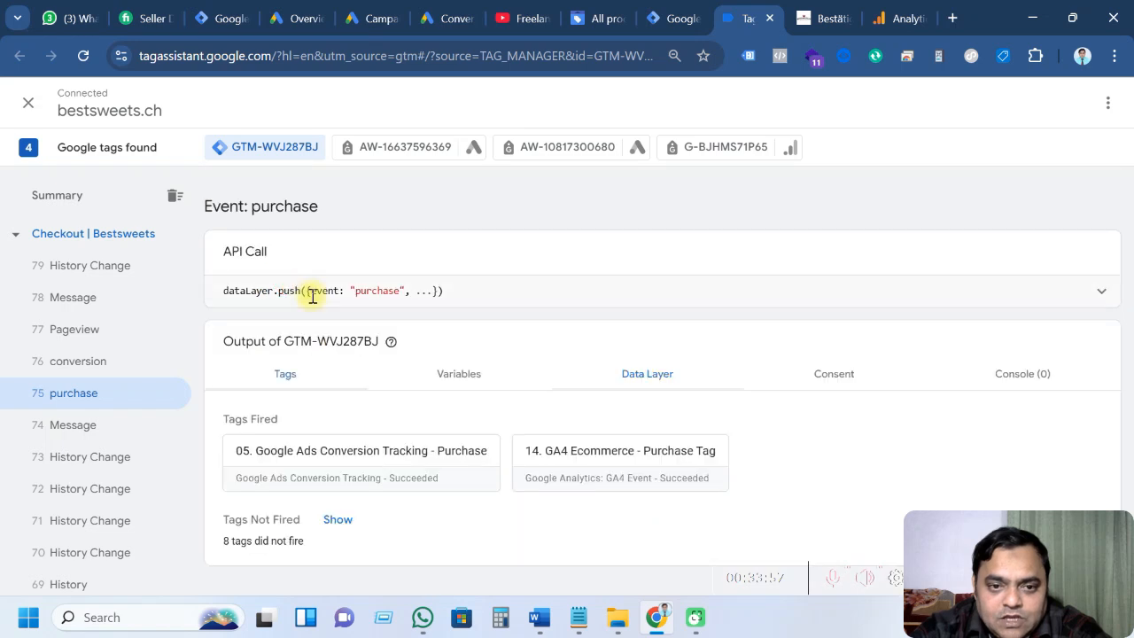
left_click(895, 16)
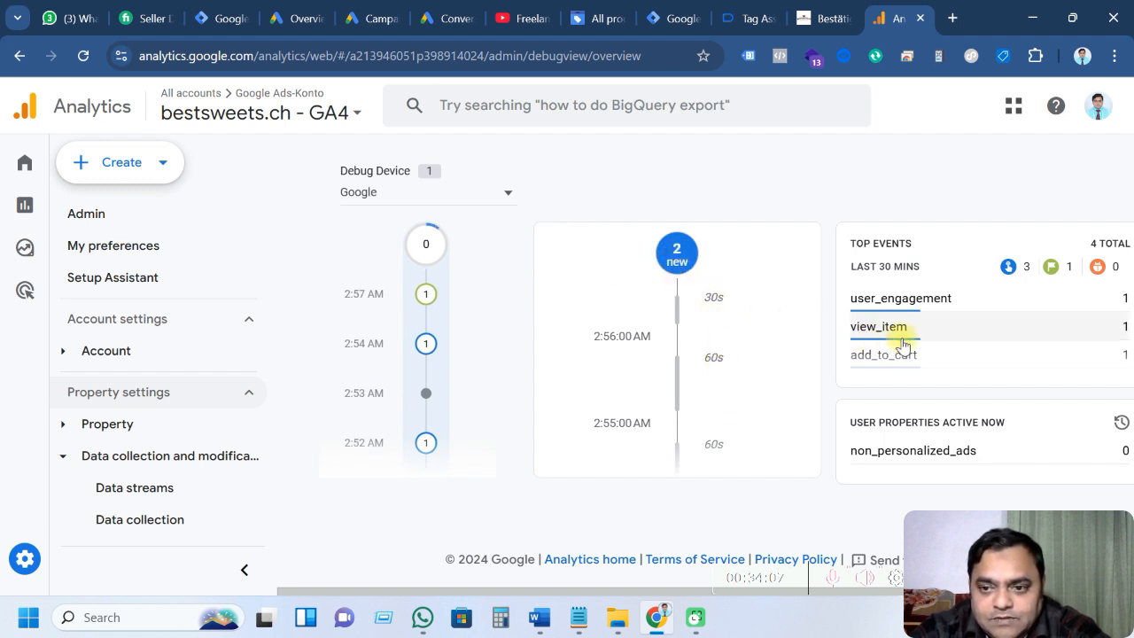
Open the DebugView purchase event and check its value 10 and transaction_id parameters
scroll(895, 333, "down", 1)
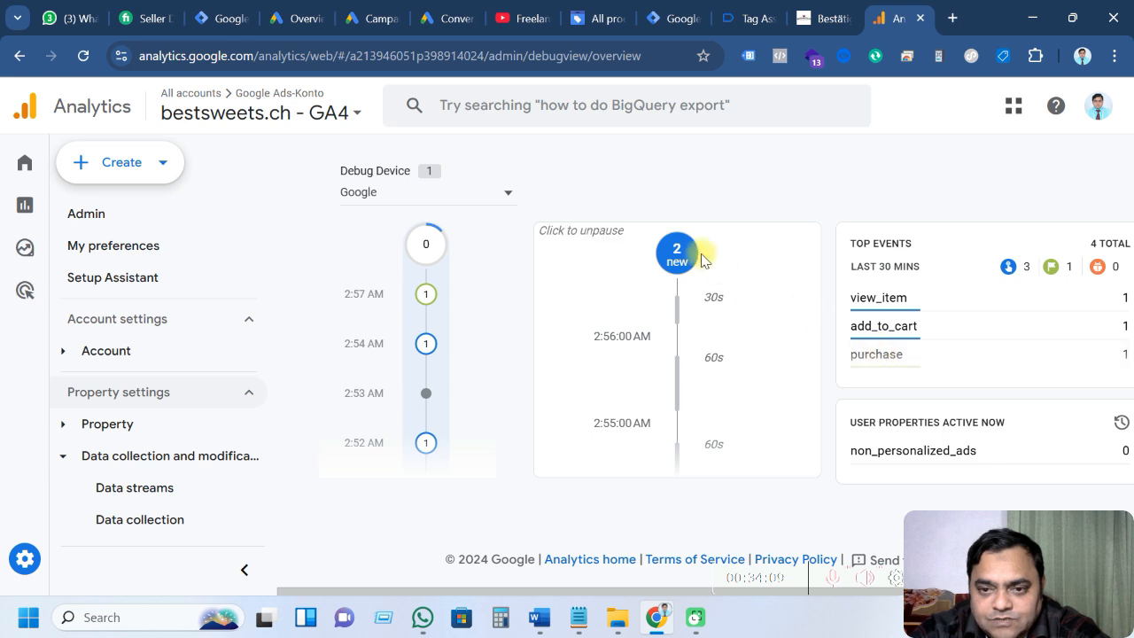
left_click(874, 359)
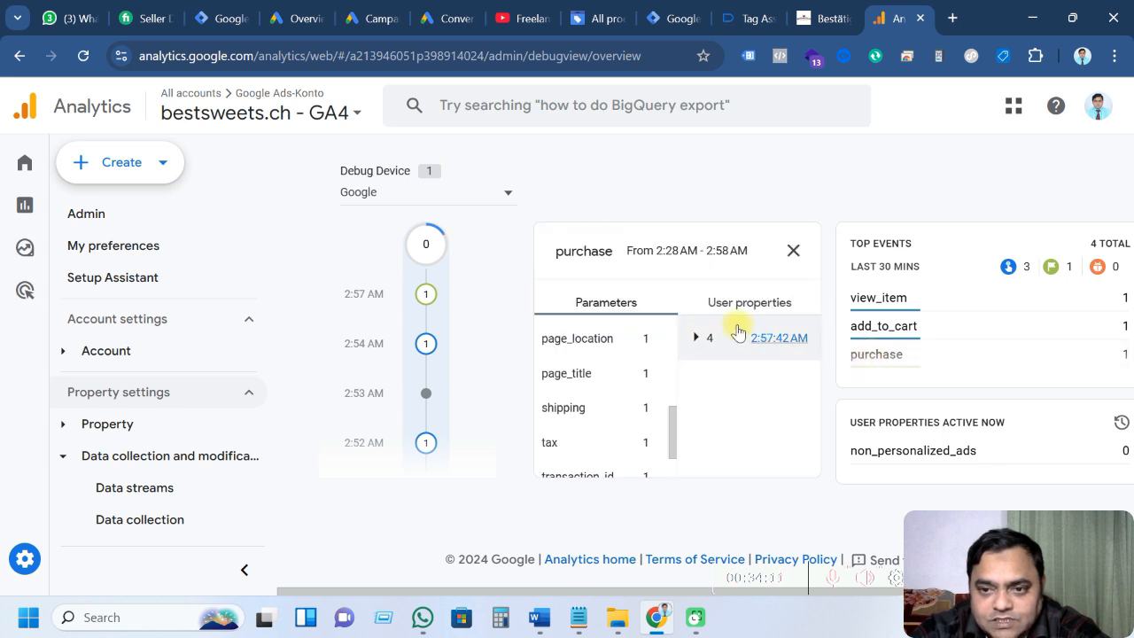
left_click(793, 251)
left_click(678, 255)
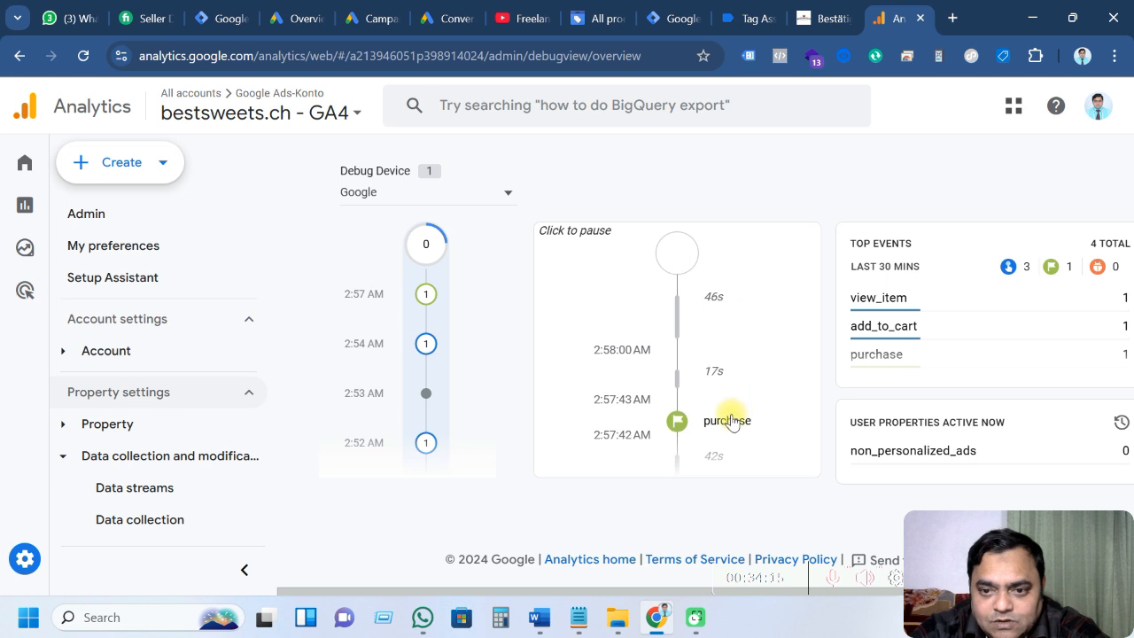
scroll(732, 421, "down", 1)
left_click(726, 334)
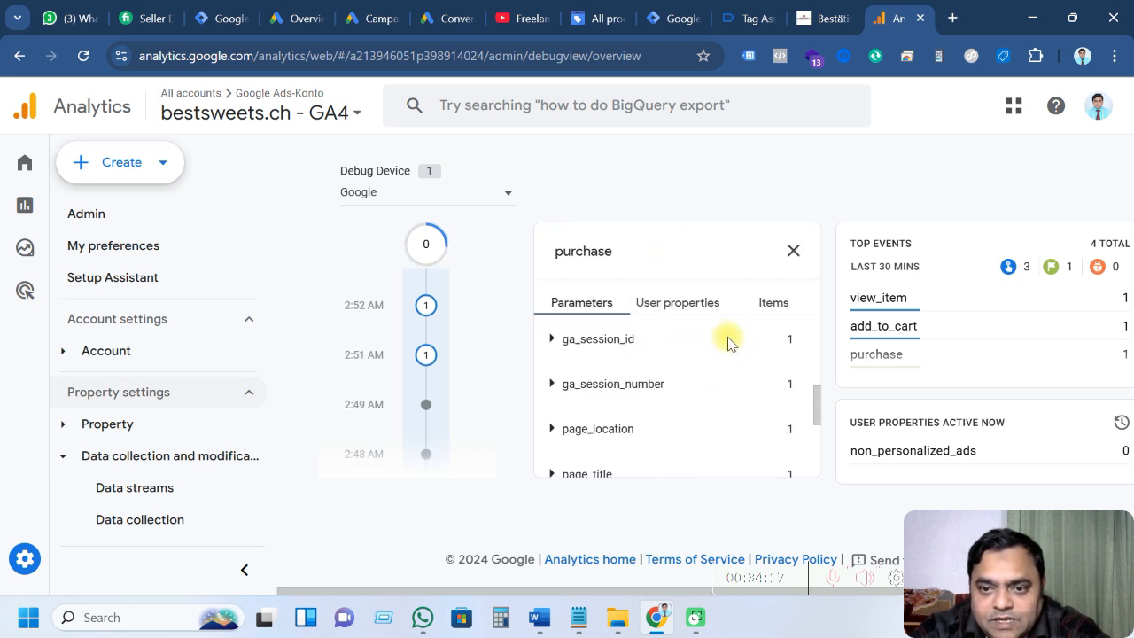
scroll(681, 365, "down", 5)
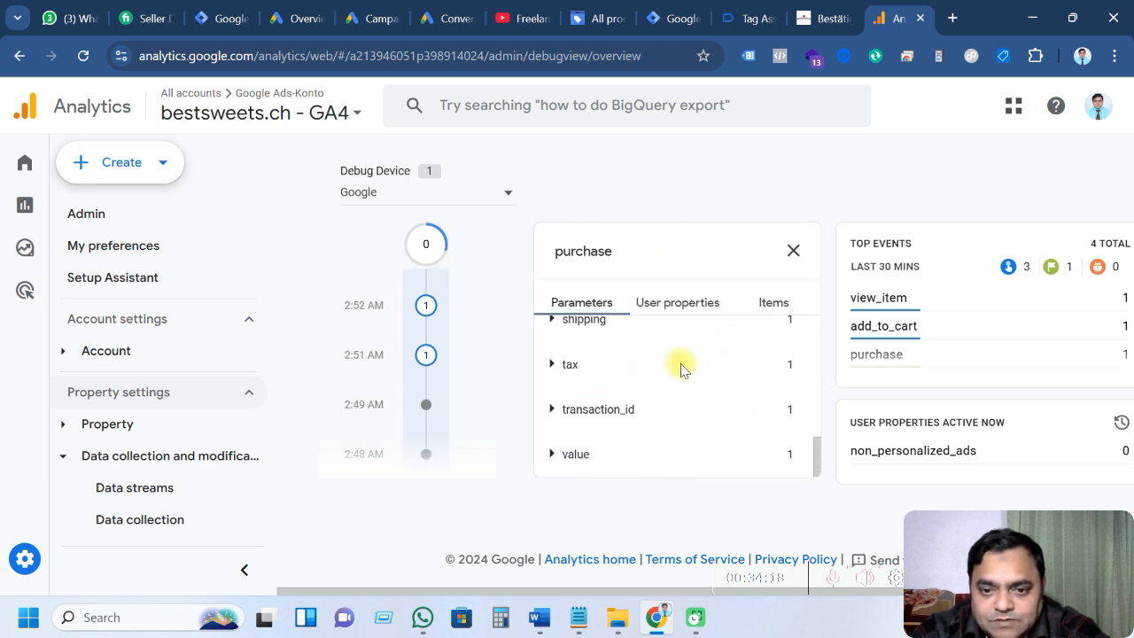
left_click(552, 454)
scroll(633, 410, "down", 1)
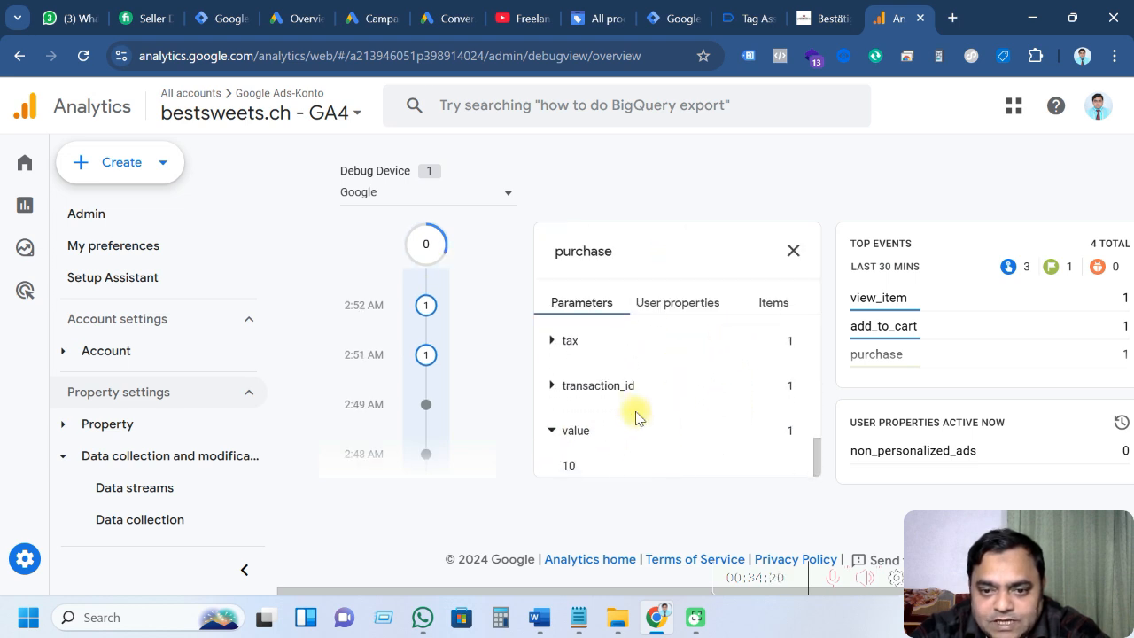
left_click(553, 386)
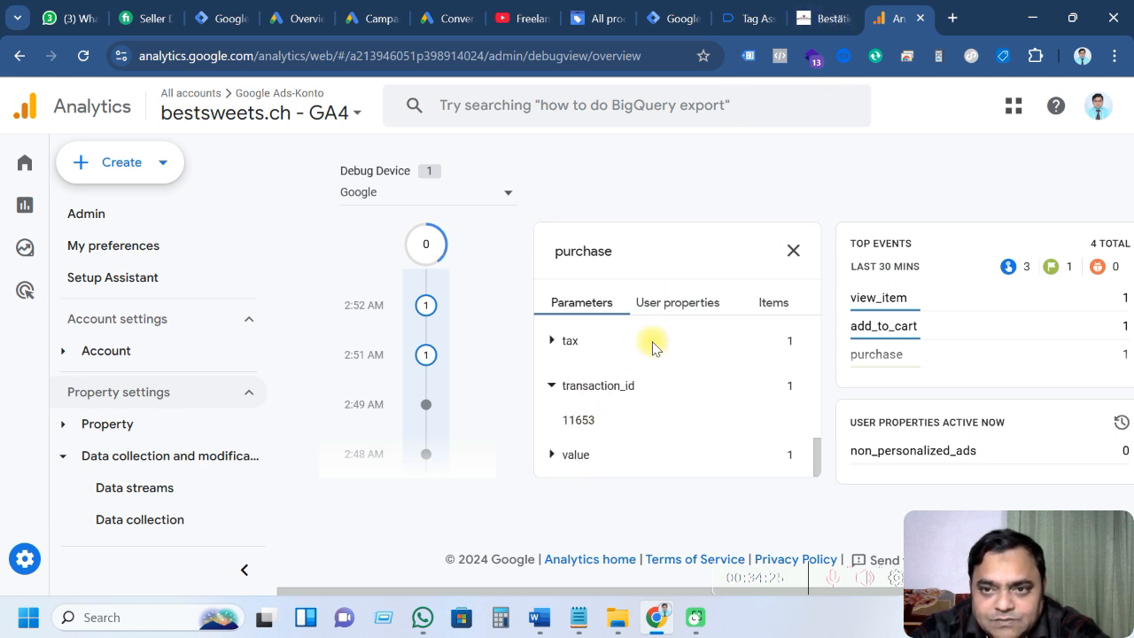
Compare the transaction_id with the order number on the store's confirmation page
left_click(820, 17)
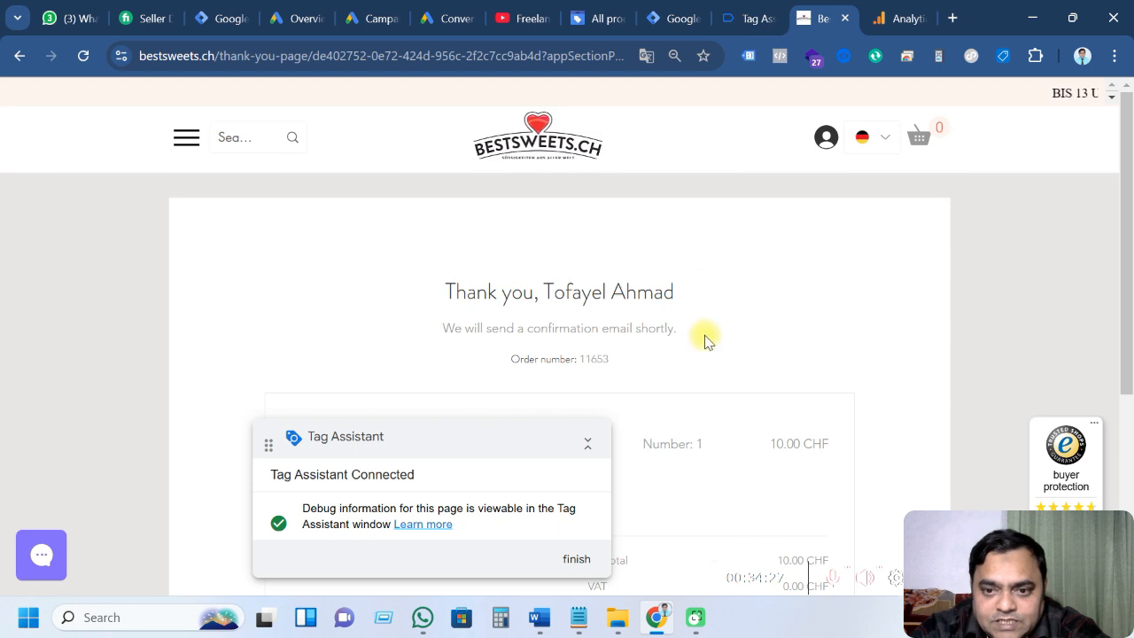
scroll(703, 337, "down", 1)
left_click_drag(582, 273, 621, 276)
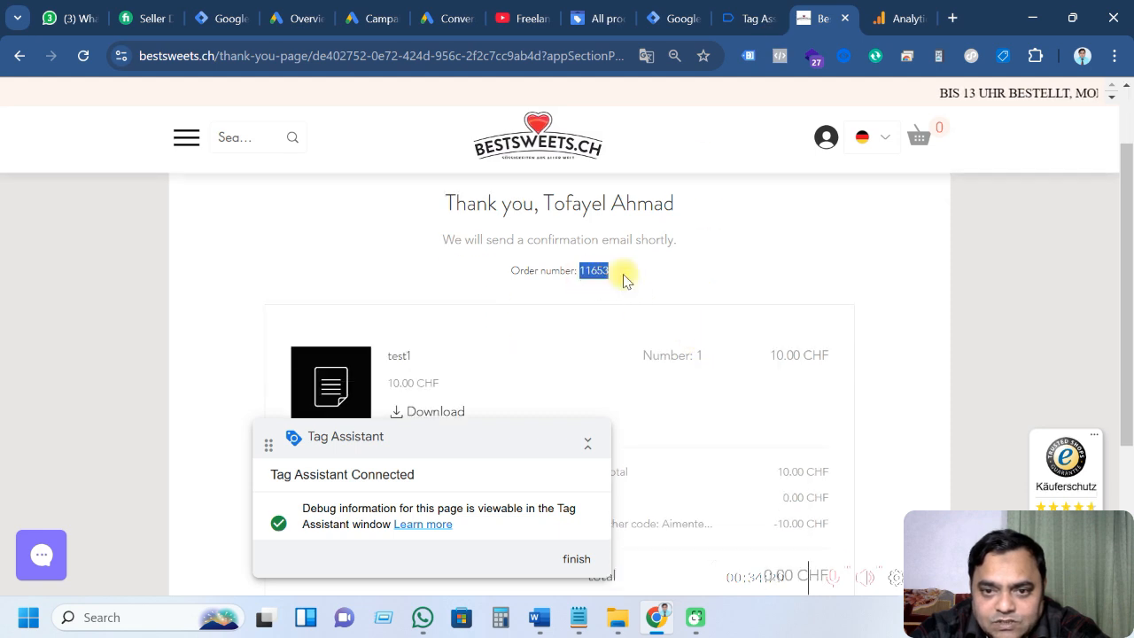
left_click(753, 18)
left_click(900, 17)
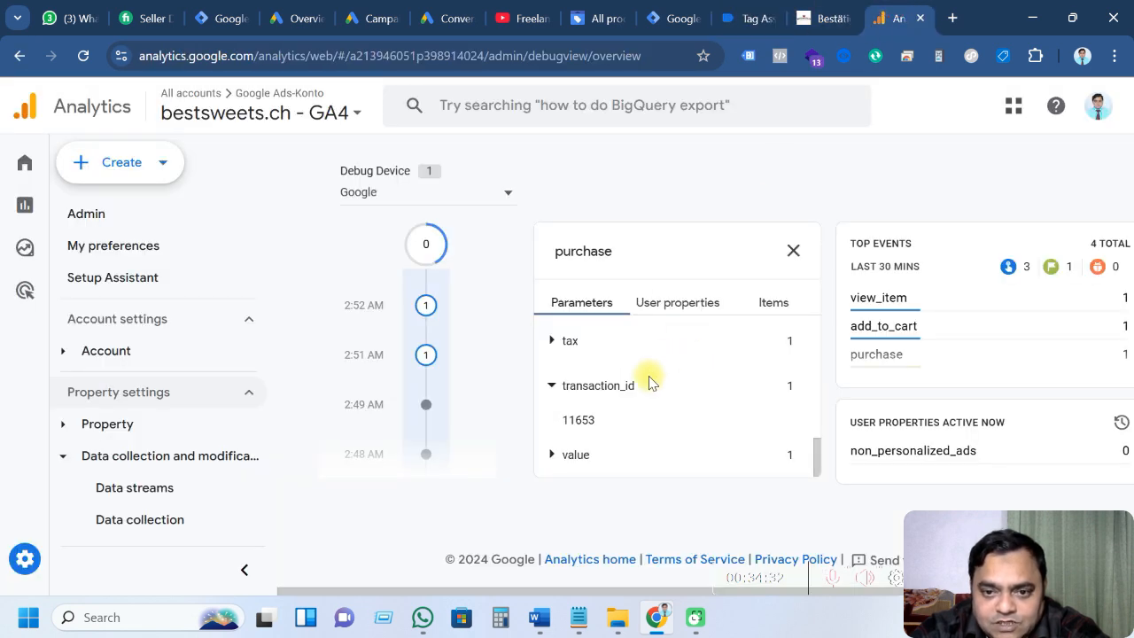
Verify tax and shipping 0, currency CHF and coupon Aimentest4561, then close the purchase details
left_click(553, 342)
scroll(565, 376, "up", 1)
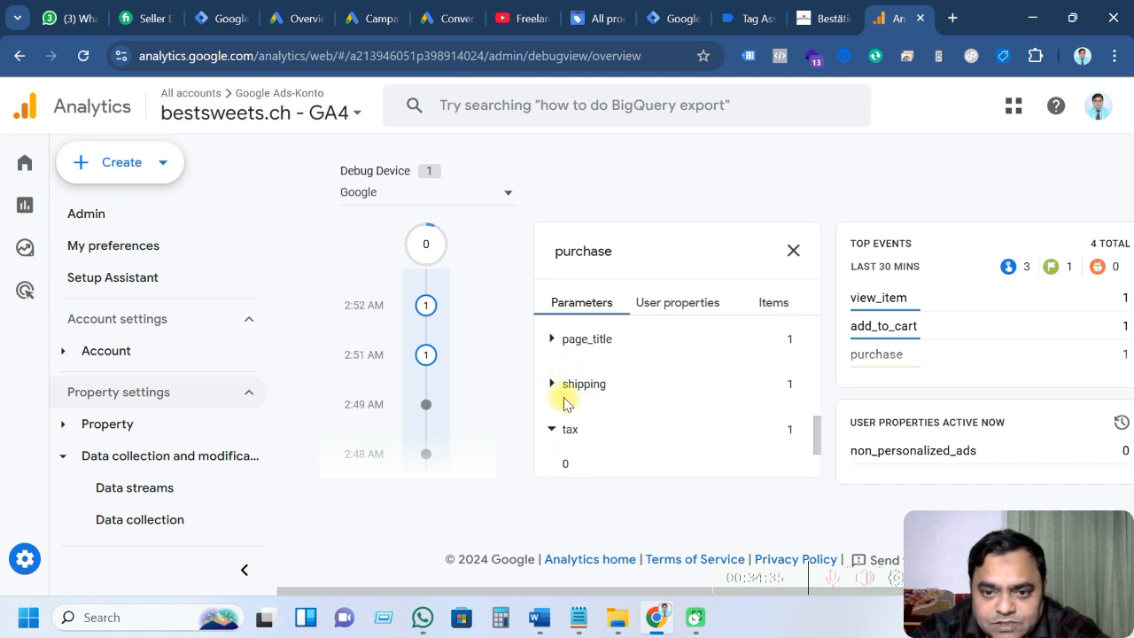
left_click(553, 386)
scroll(638, 428, "up", 5)
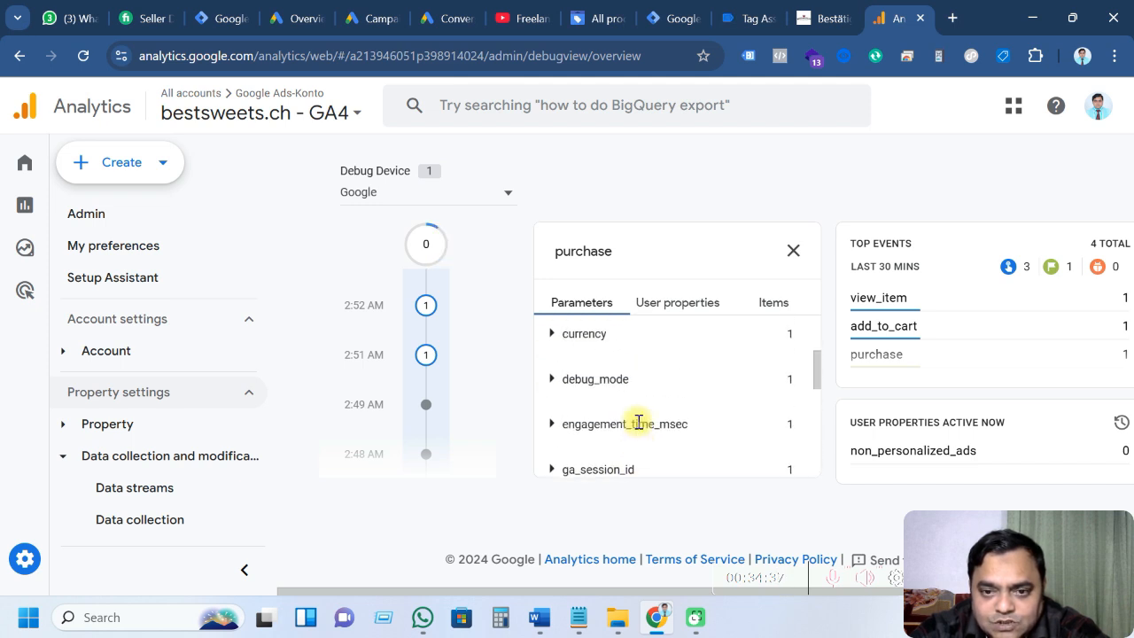
left_click(553, 422)
scroll(663, 405, "down", 2)
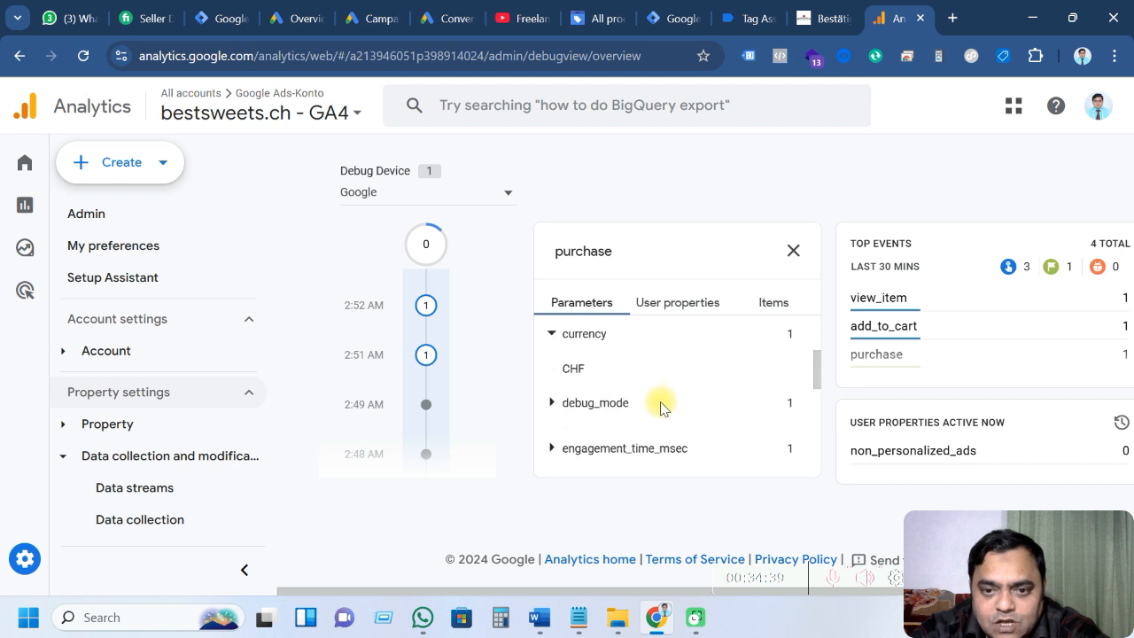
scroll(585, 389, "up", 2)
left_click(553, 381)
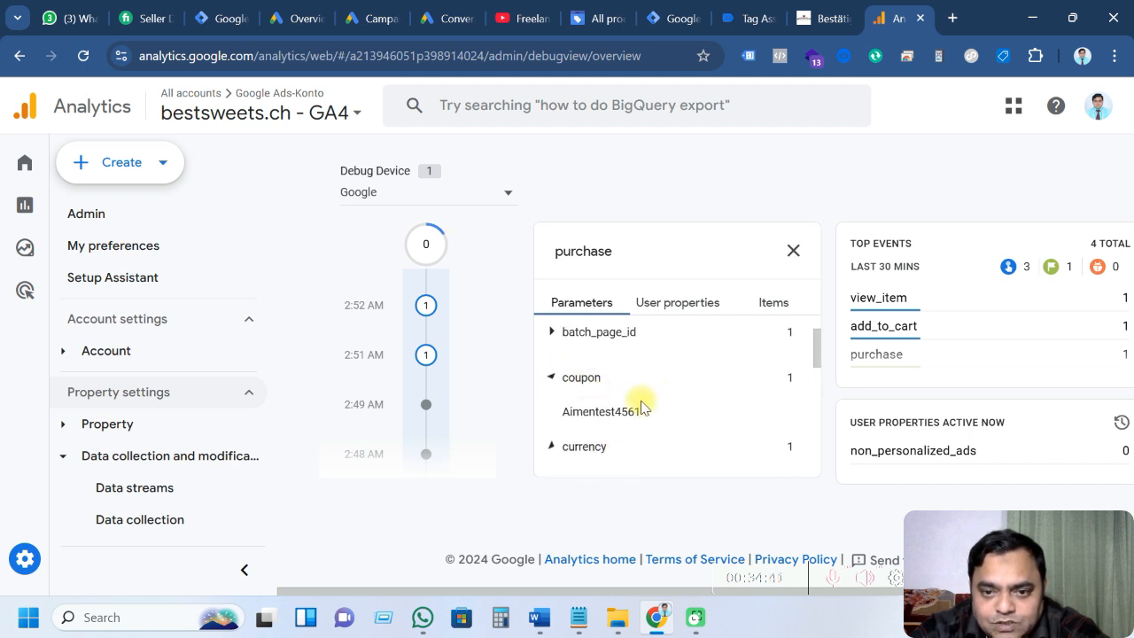
scroll(650, 418, "up", 1)
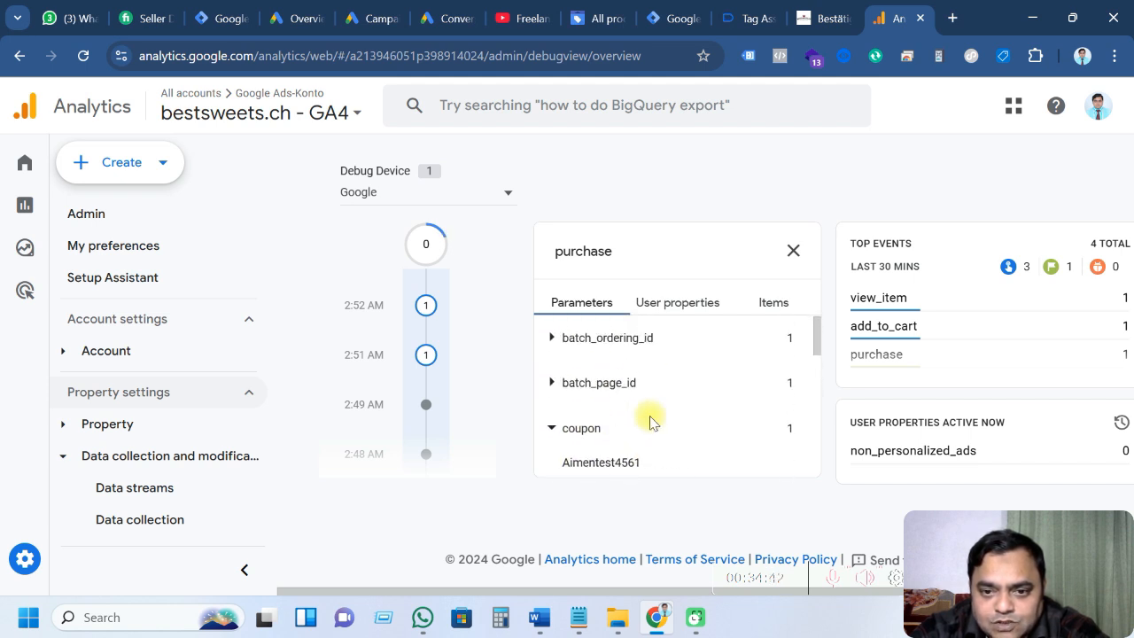
left_click(793, 251)
scroll(693, 350, "down", 1)
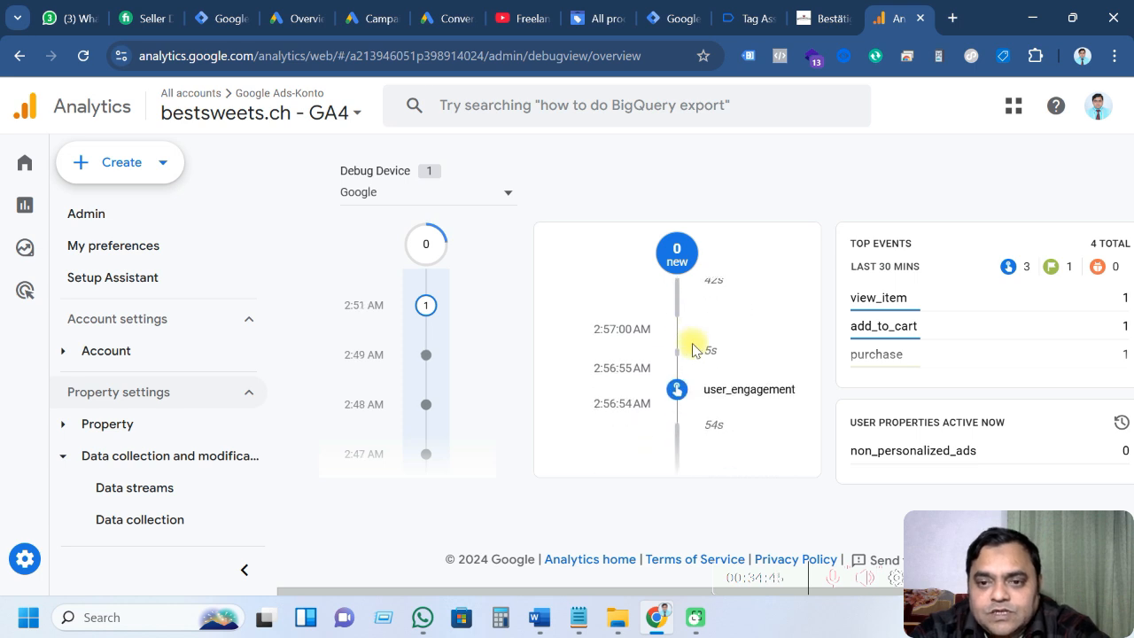
scroll(692, 349, "up", 3)
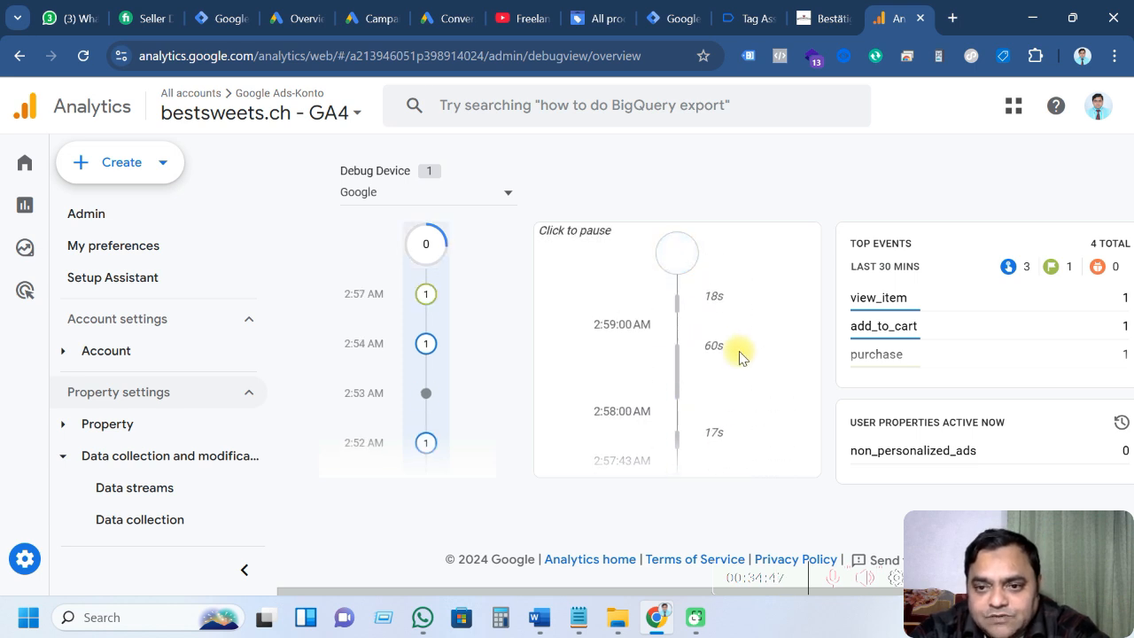
scroll(742, 358, "down", 1)
scroll(742, 354, "down", 1)
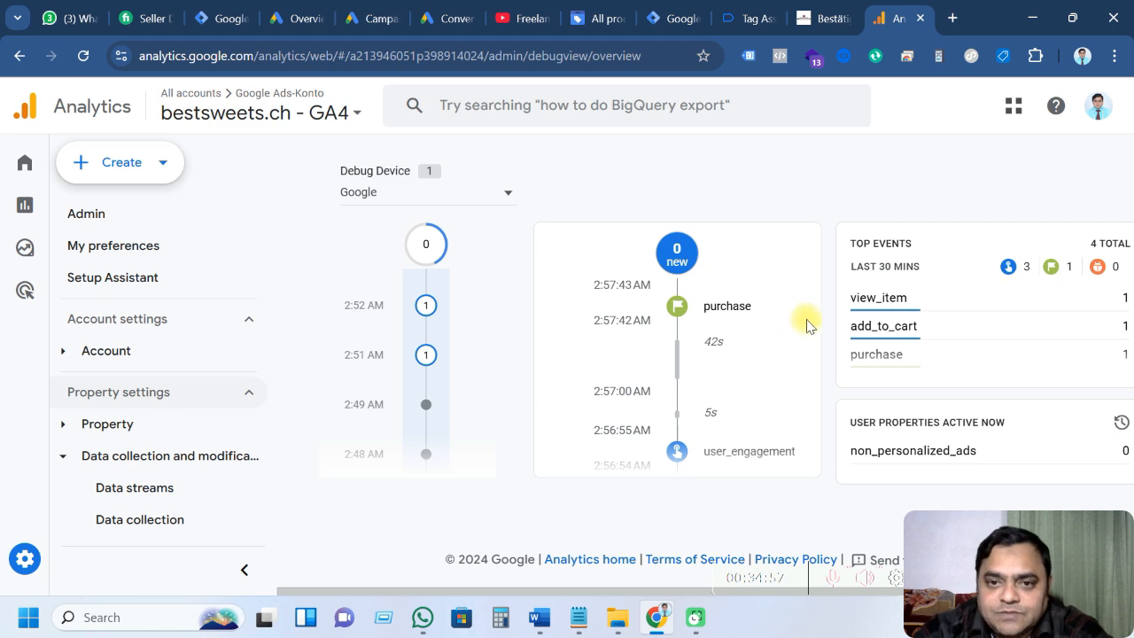
Cross-check the purchase on the order confirmation, Tag Assistant event, Tag Manager tags and GA4 DebugView
left_click(824, 15)
left_click(749, 15)
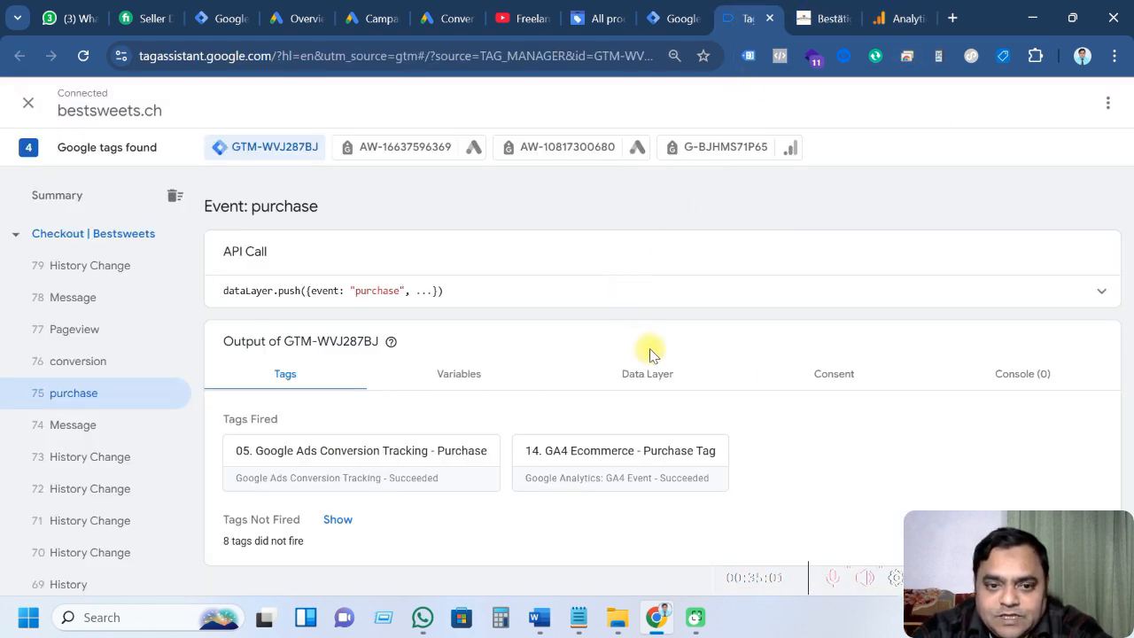
left_click(675, 18)
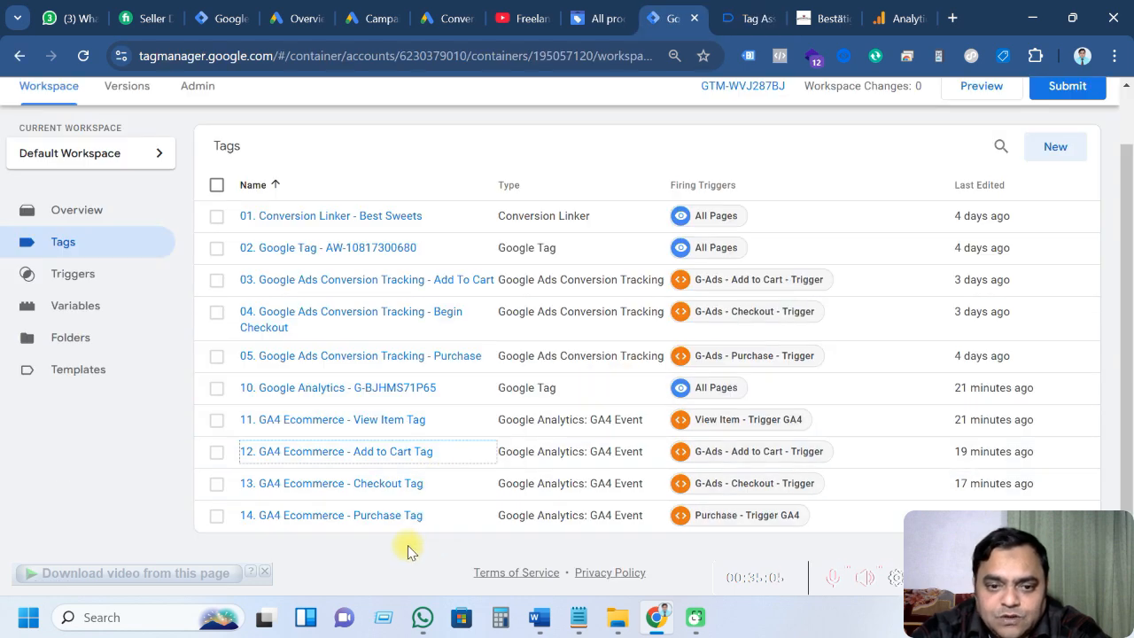
left_click(895, 18)
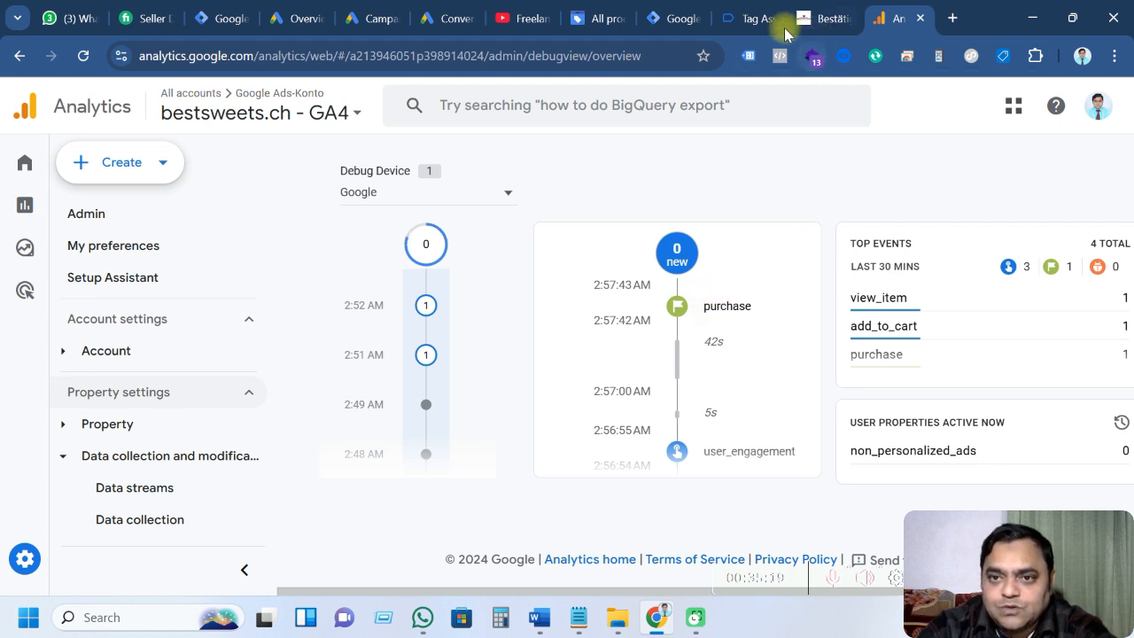
left_click(749, 20)
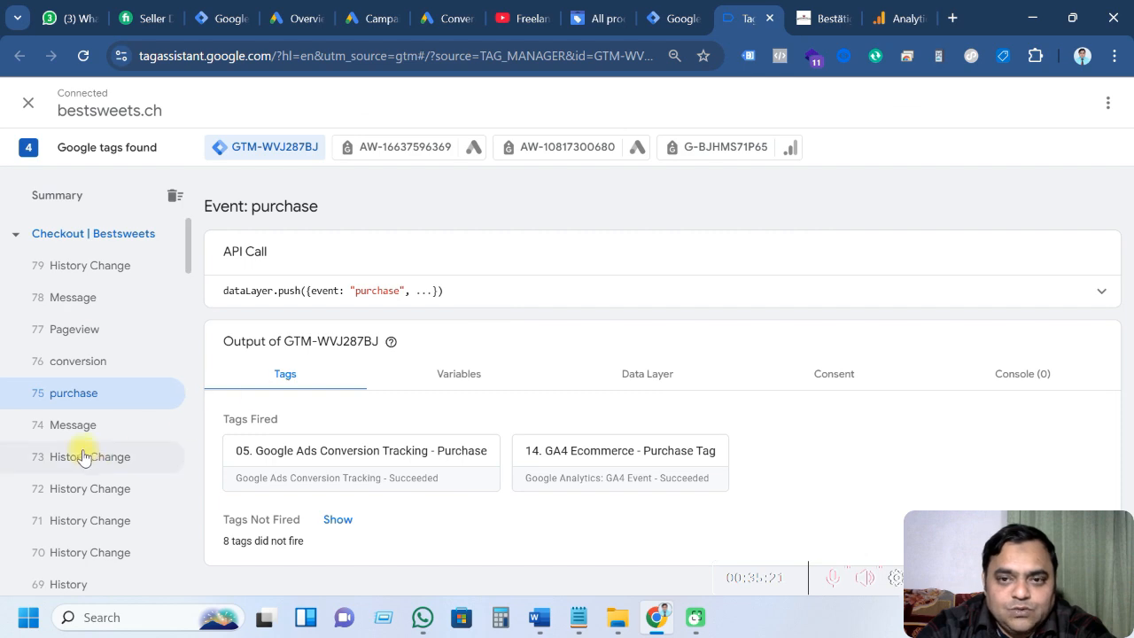
Move from the Tag Manager workspace to the YouTube channel's Videos page, scrolled to the top
left_click(662, 12)
left_click(523, 17)
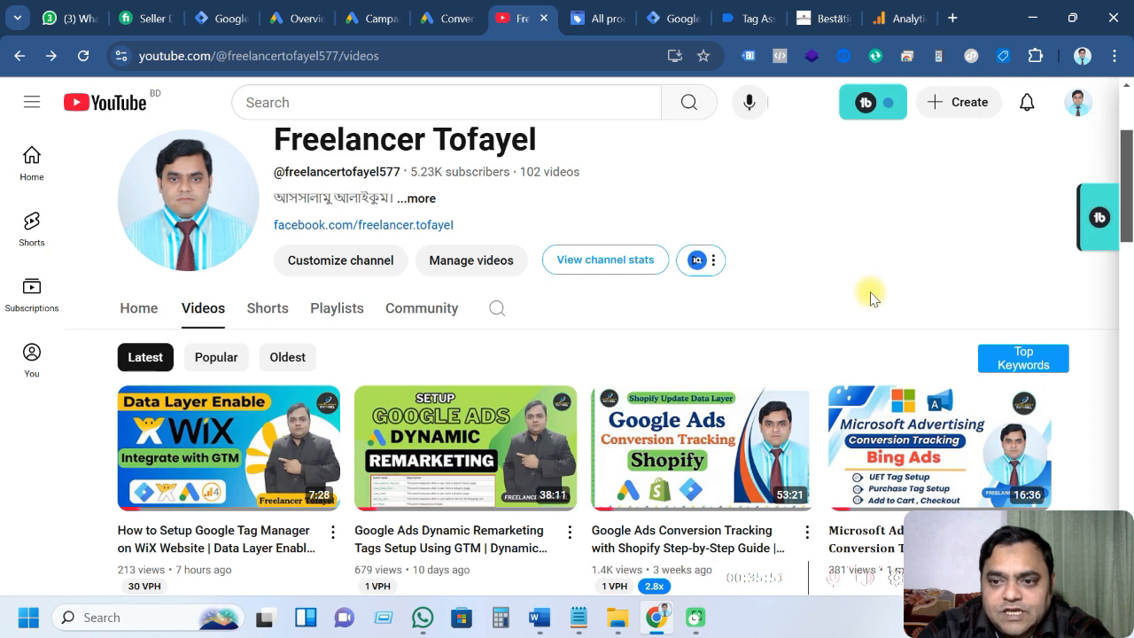
scroll(724, 352, "up", 1)
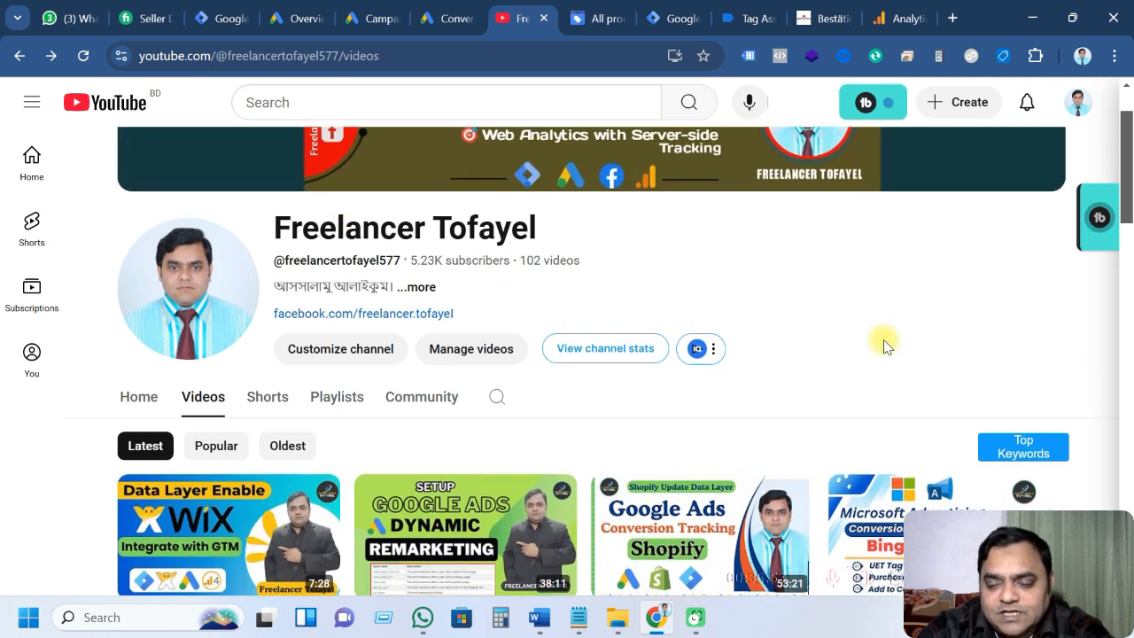